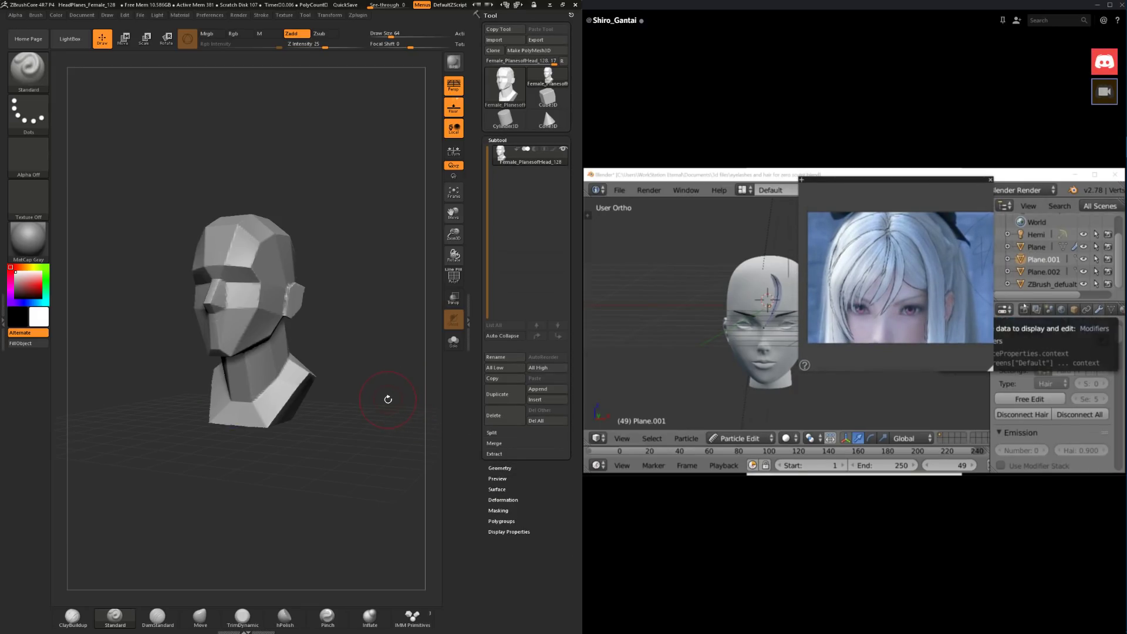
left_click_drag(388, 399, 395, 414)
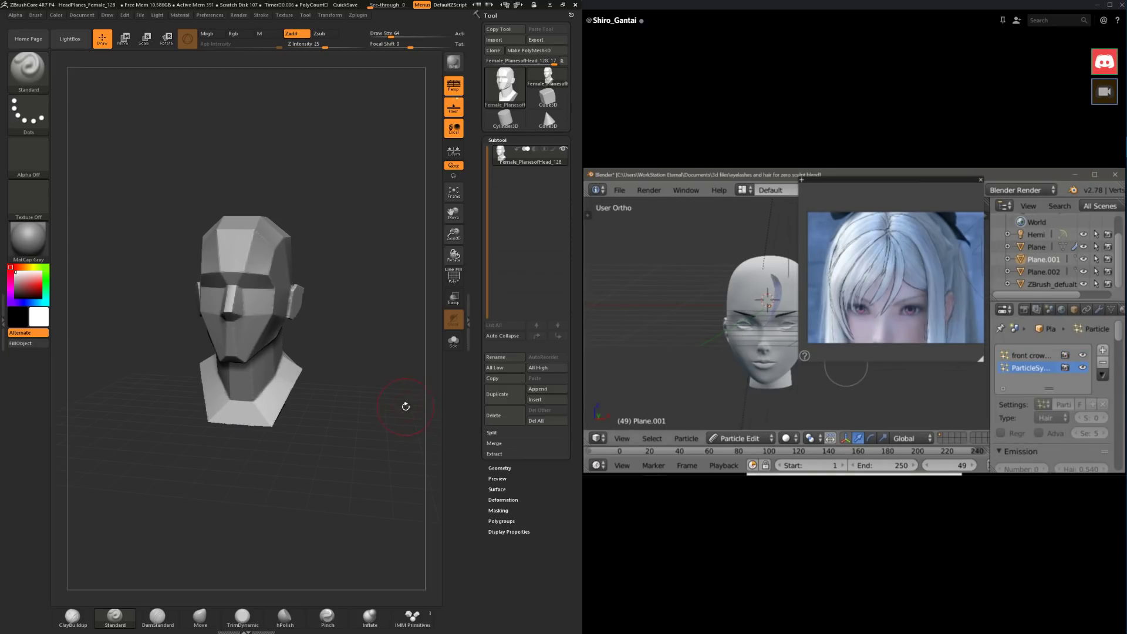
left_click_drag(406, 407, 373, 385)
key("shift")
mouse_move(290, 335)
left_mouse_down()
mouse_move(309, 320)
mouse_move(261, 332)
left_mouse_up()
key("shift")
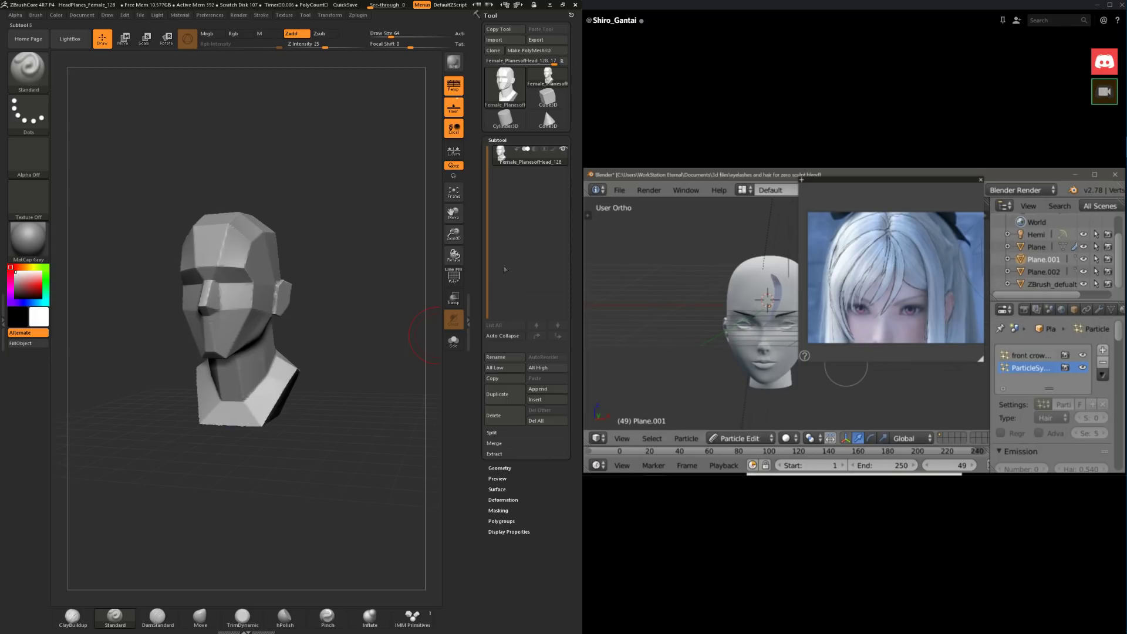
Step: Remesh the planar head with DynaMesh at a resolution of 104
left_click(499, 468)
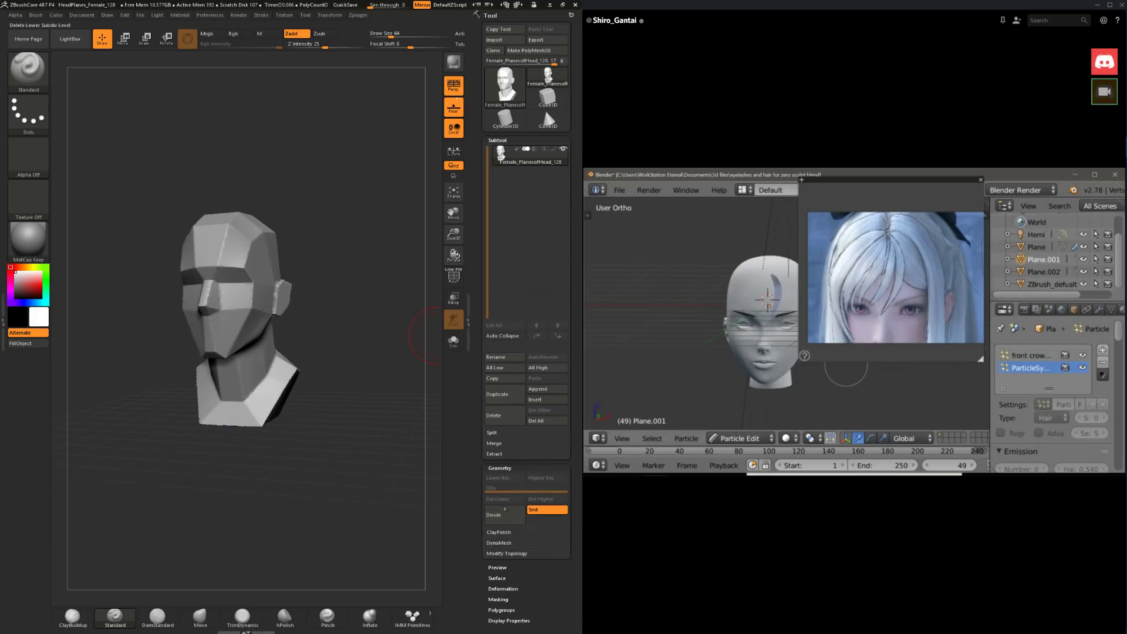
left_click(502, 543)
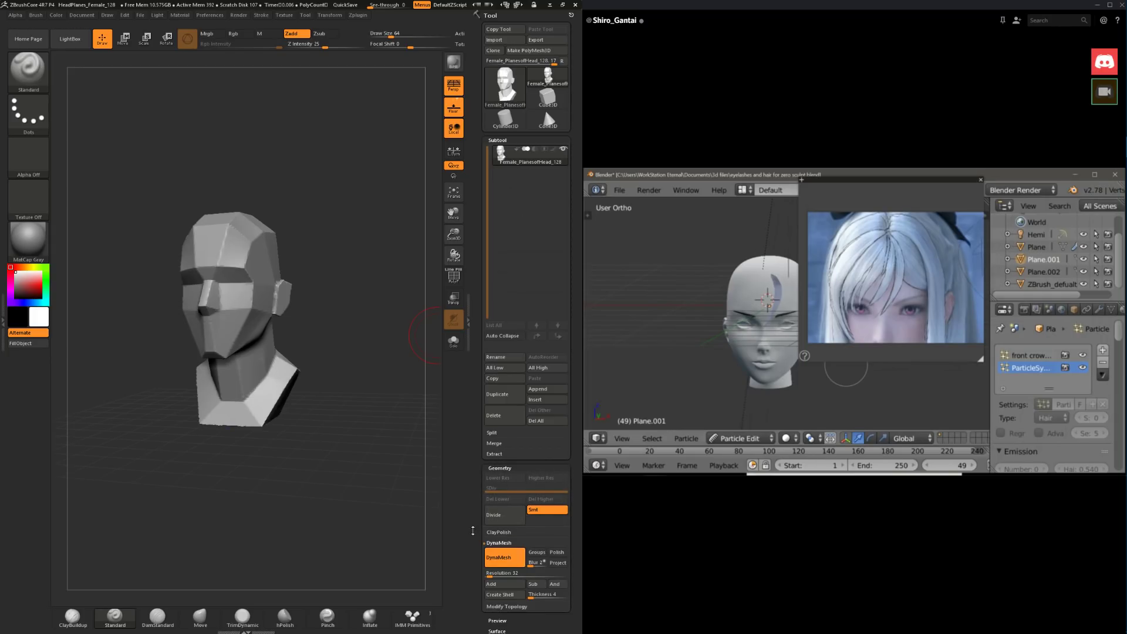
scroll(486, 517, "down", 2)
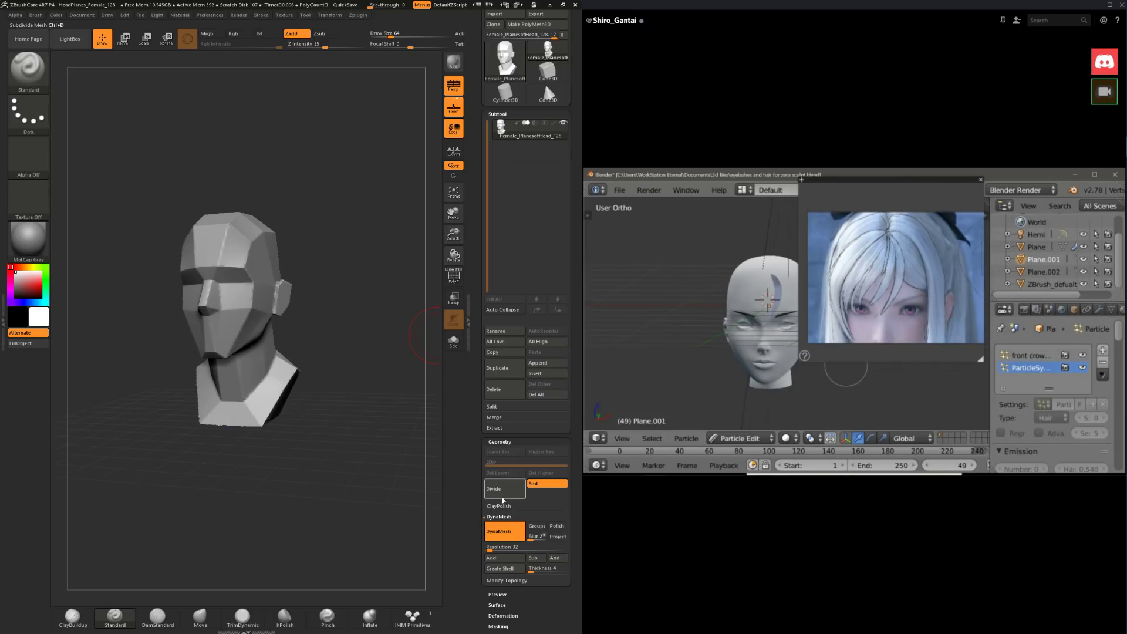
left_click_drag(490, 549, 495, 550)
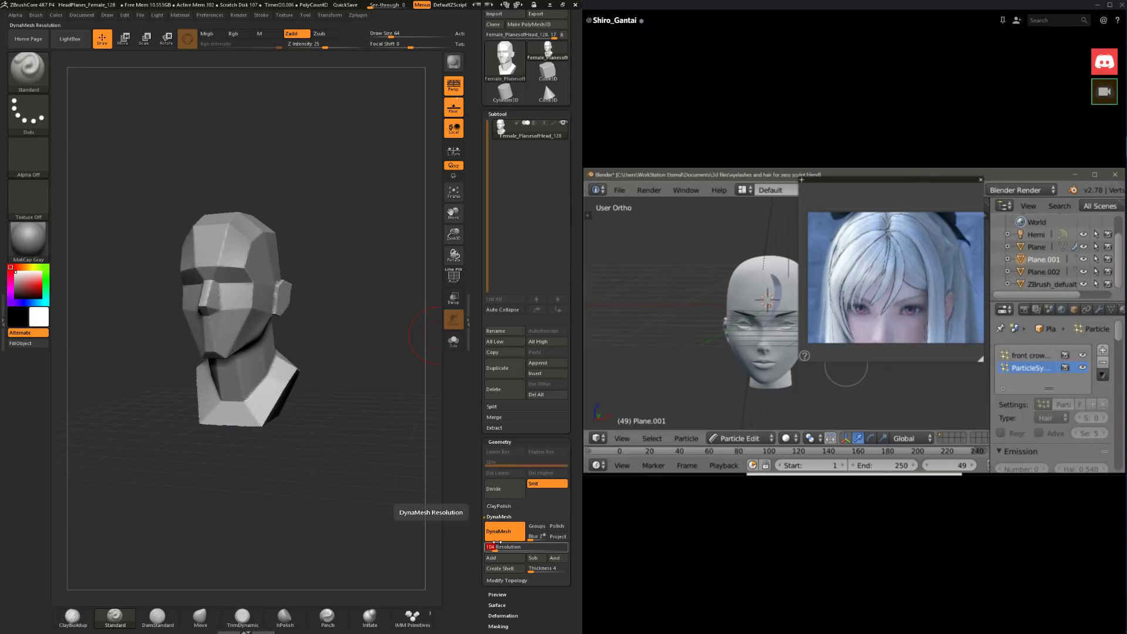
left_click(503, 536)
left_click(505, 534)
mouse_move(296, 300)
left_mouse_down()
mouse_move(269, 328)
mouse_move(277, 320)
left_mouse_up()
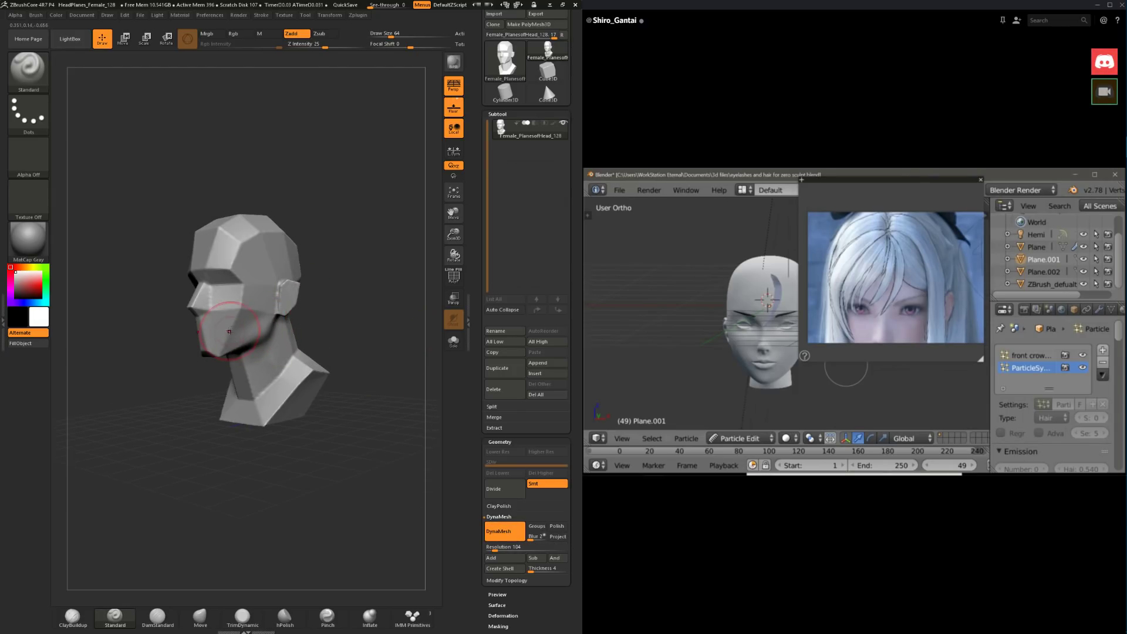
Step: Undo the last remesh and apply DynaMesh to the head again at a resolution of 128
left_click(88, 618)
key("ctrl+z")
key("ctrl+z")
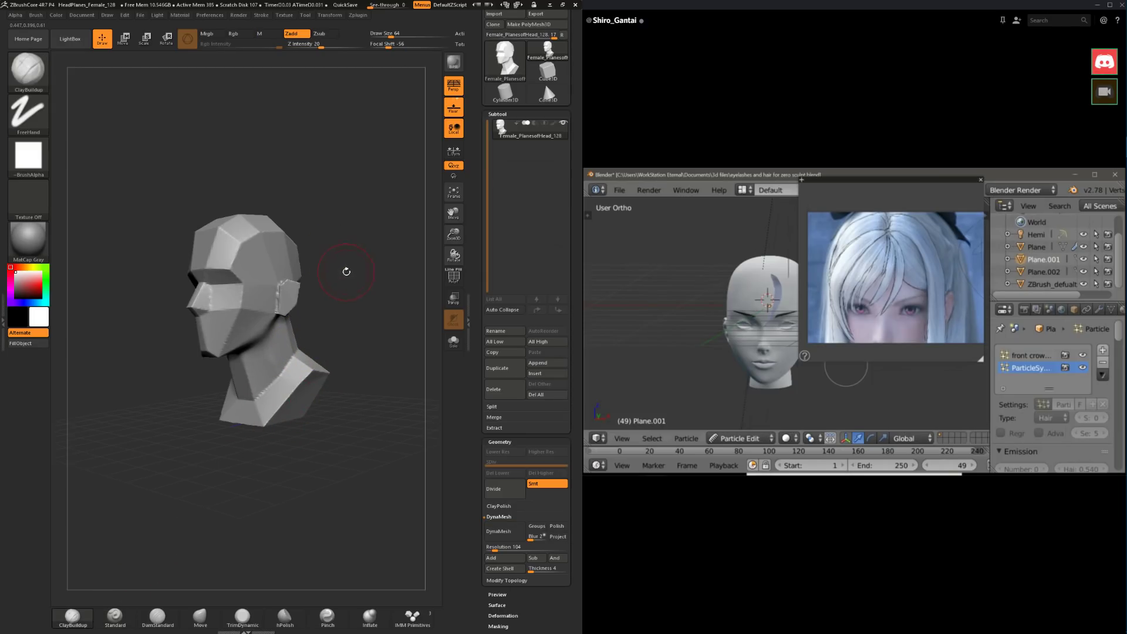
mouse_move(345, 271)
left_mouse_down("alt")
mouse_move(376, 313)
mouse_move(266, 312)
left_mouse_up("alt")
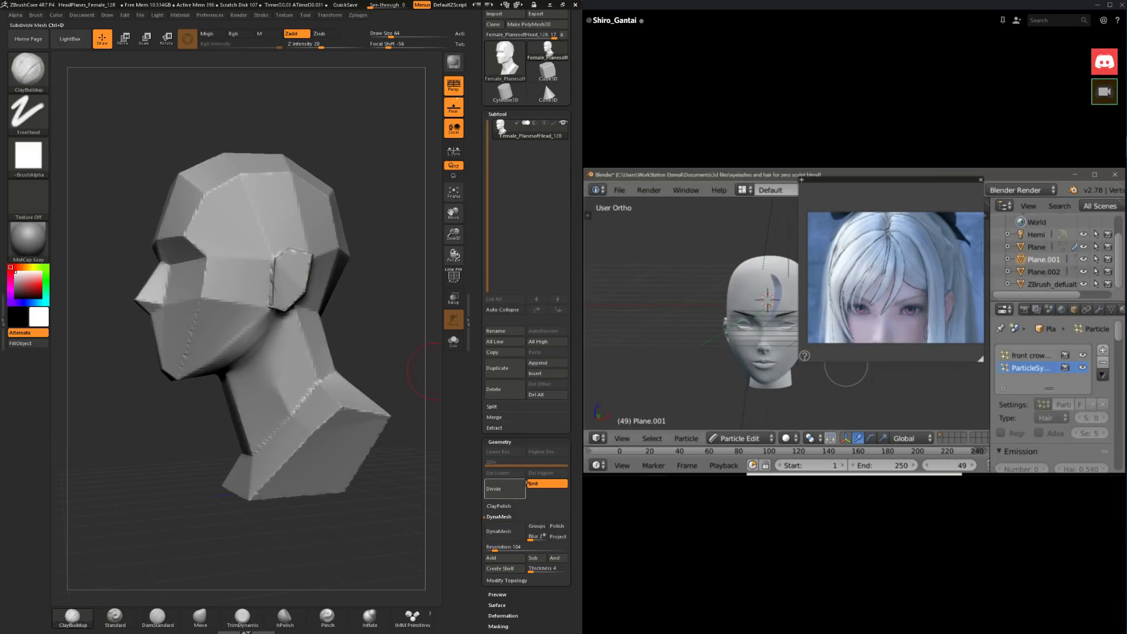
left_click(505, 531)
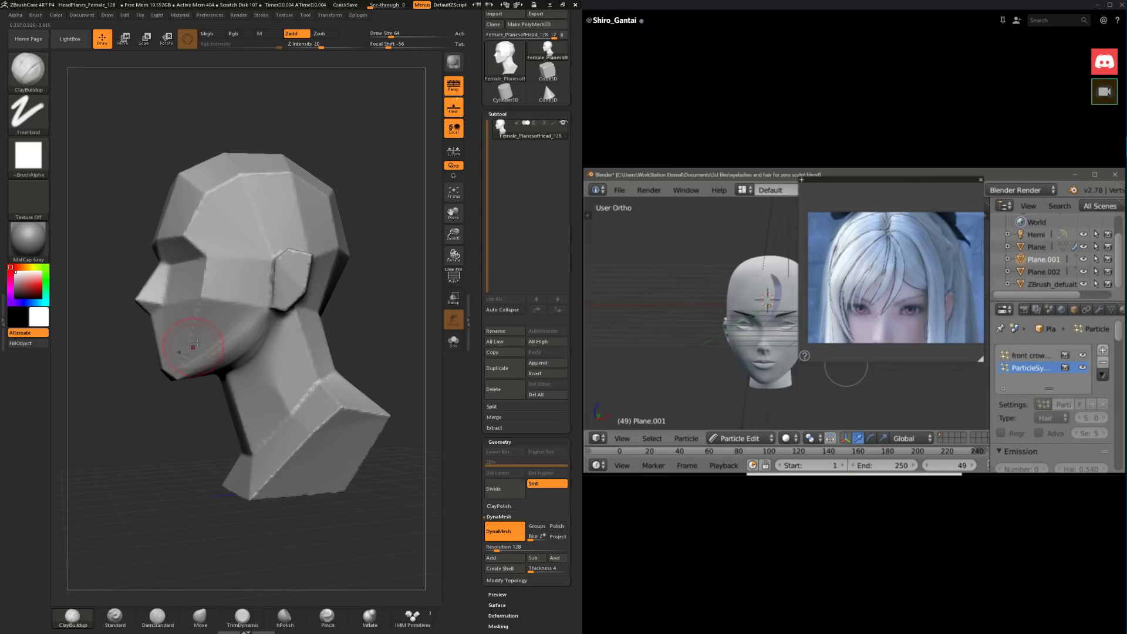
Step: Smooth the hard plane edges along the cheek and jaw, and adjust the brush size
left_click_drag(181, 442, 214, 369)
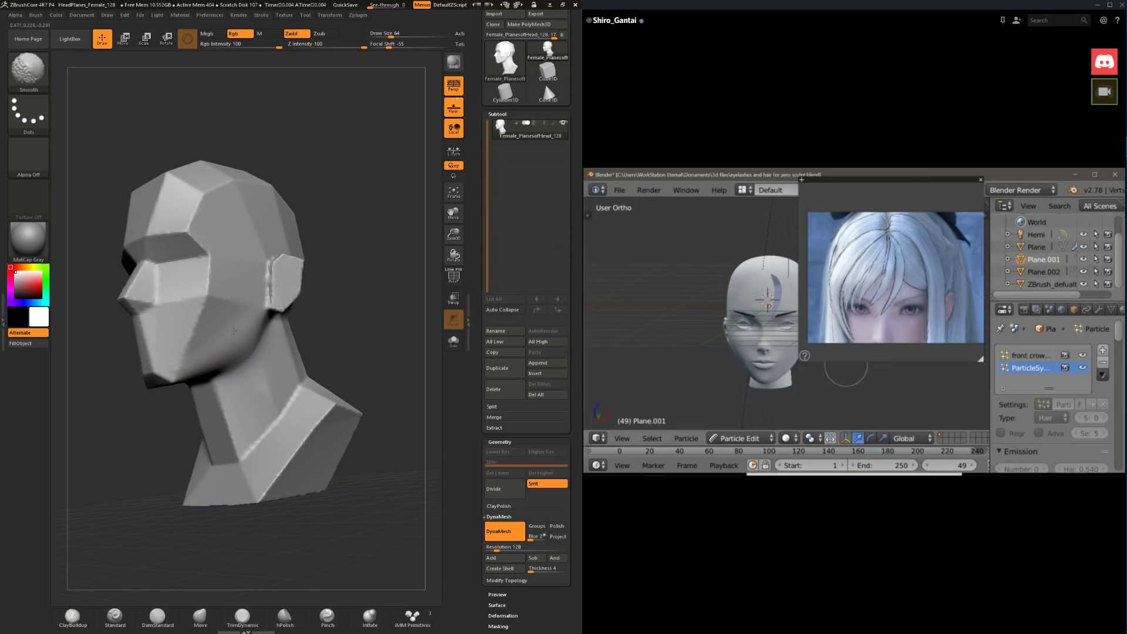
mouse_move(158, 422)
left_mouse_down()
mouse_move(342, 359)
mouse_move(324, 343)
left_mouse_up()
key("space")
right_click_drag(324, 341, 337, 351)
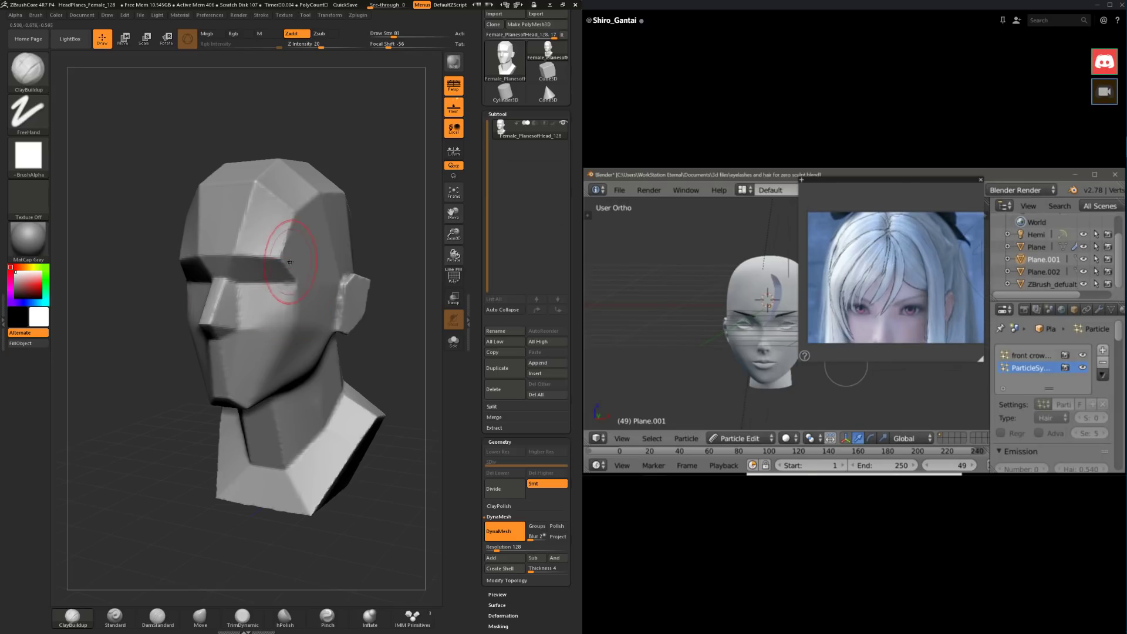
left_click(242, 616)
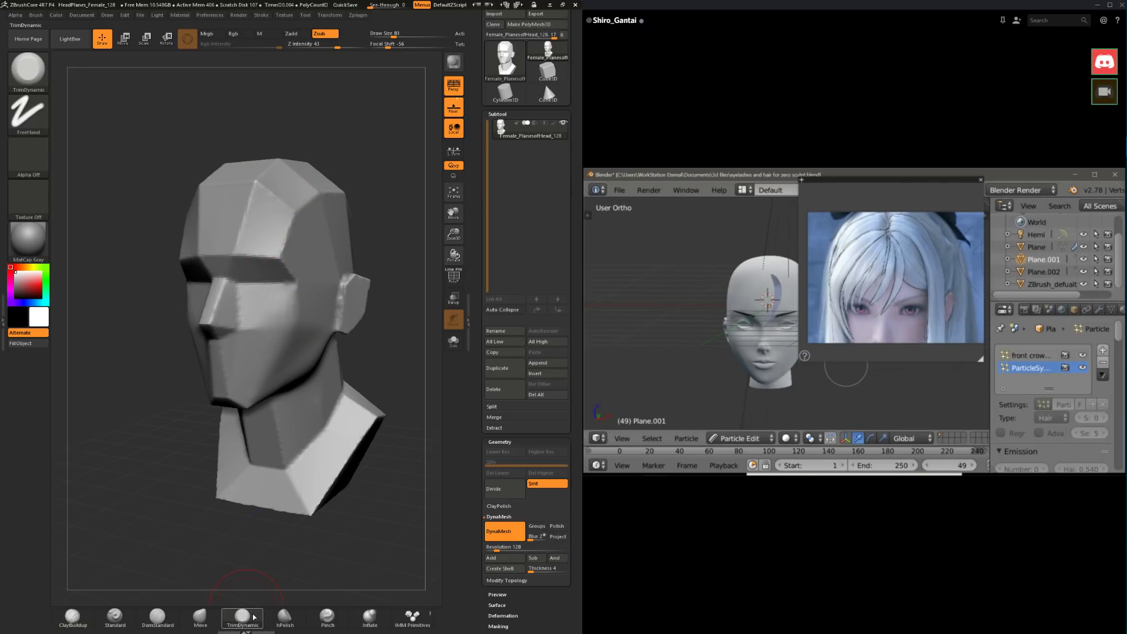
key("space")
left_click_drag(251, 253, 259, 252)
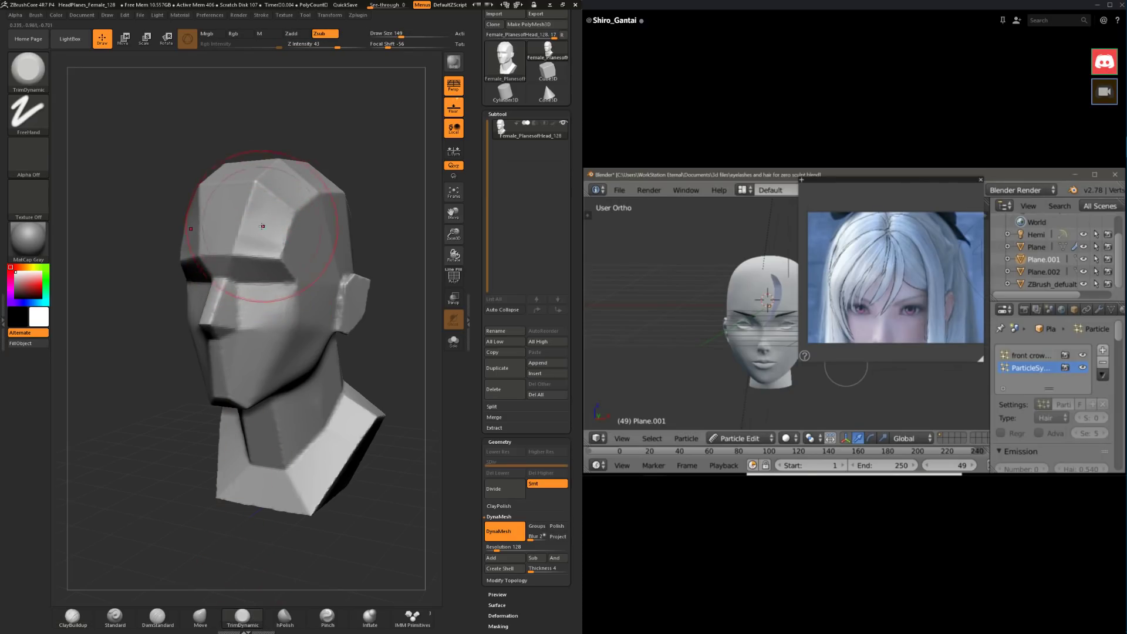
left_click(209, 619)
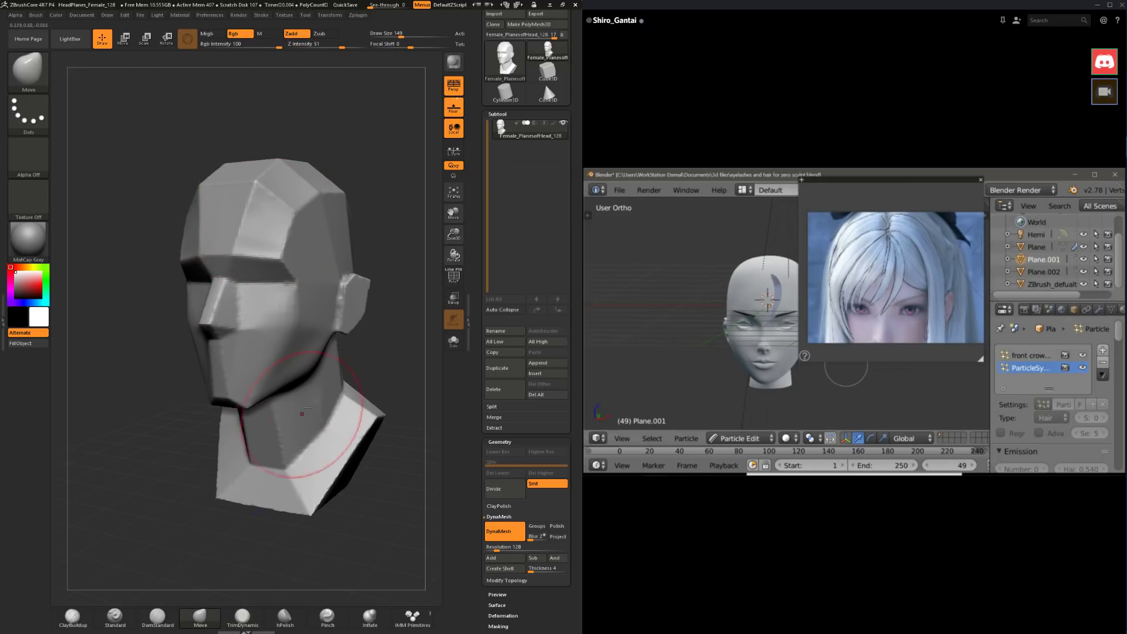
Step: Select the ClayBuildup brush at a smaller size and smooth the cheek and side of the jaw
left_click(82, 615)
key("space")
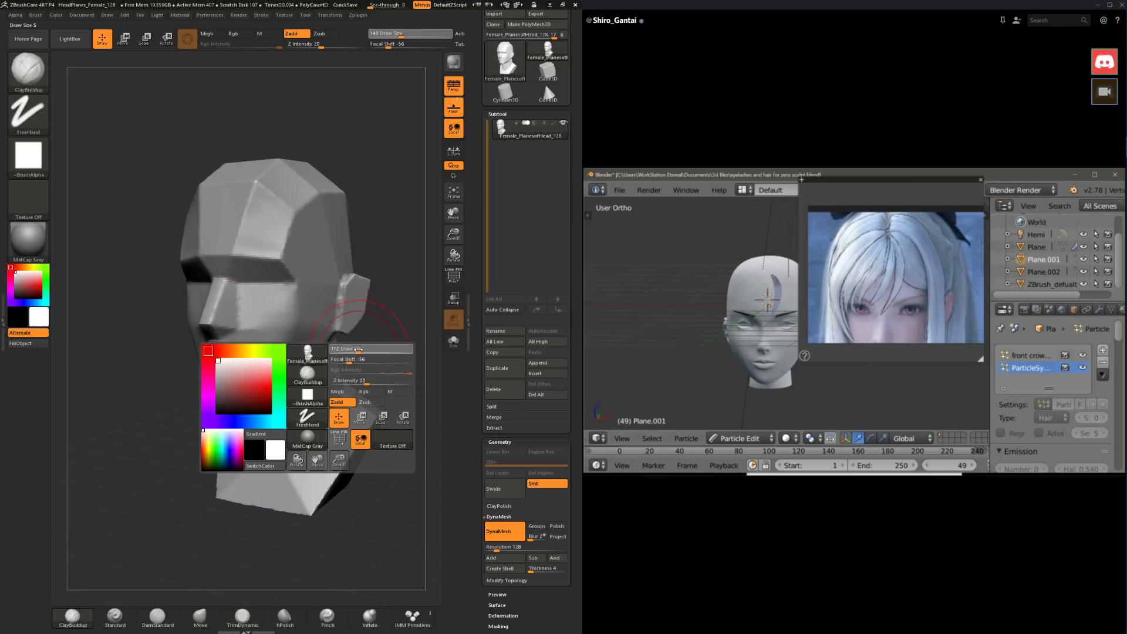
key("shift")
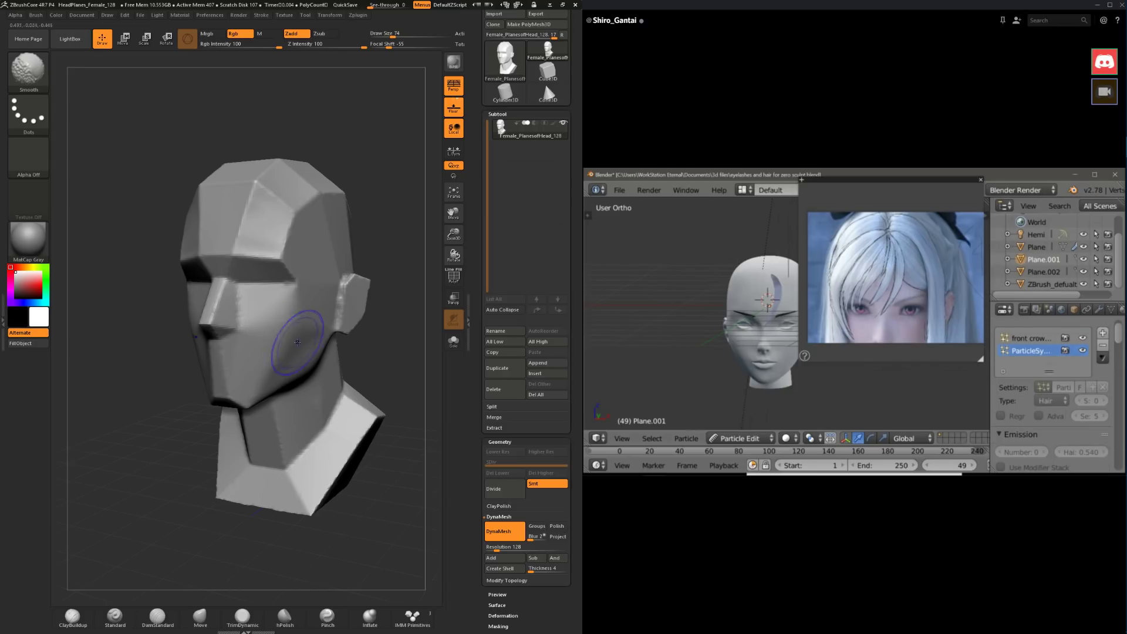
left_click_drag(353, 341, 316, 336)
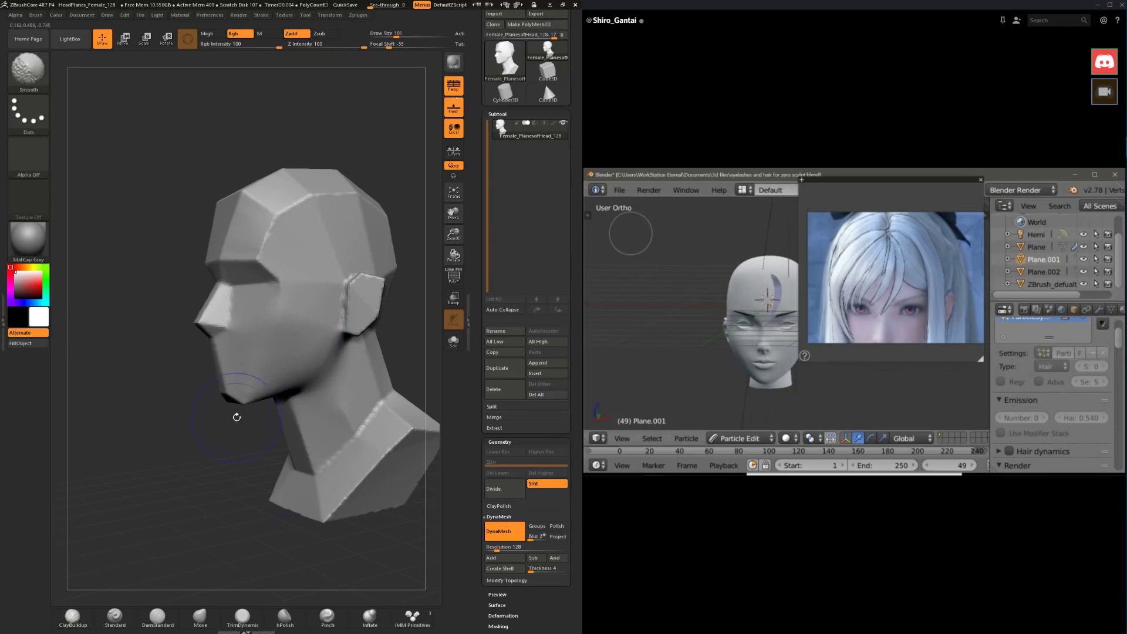
Step: Round the chin and lower jaw with smoothing and the ClayBuildup brush at a reduced draw size
mouse_move(234, 415)
left_mouse_down("shift")
mouse_move(186, 415)
mouse_move(236, 405)
left_mouse_up("shift")
key("space")
mouse_move(263, 404)
right_mouse_down()
mouse_move(230, 404)
mouse_move(228, 423)
right_mouse_up()
mouse_move(160, 442)
right_mouse_down()
mouse_move(223, 397)
mouse_move(254, 415)
mouse_move(301, 415)
mouse_move(272, 387)
mouse_move(317, 475)
mouse_move(364, 457)
mouse_move(319, 452)
mouse_move(345, 483)
mouse_move(356, 467)
right_mouse_up()
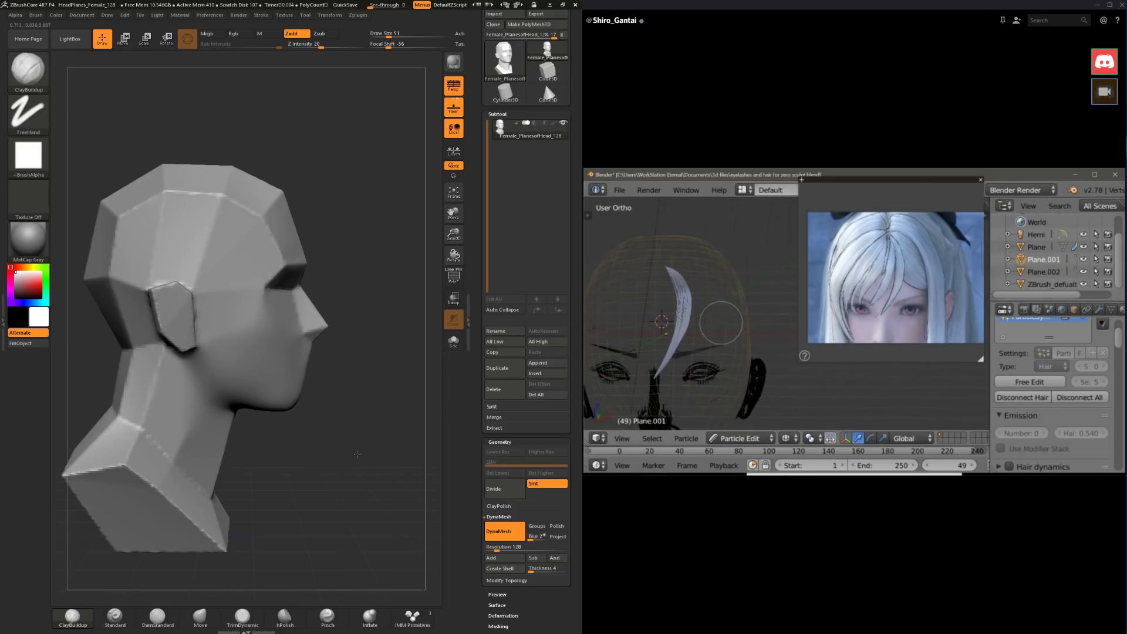
Step: Reshape the underside of the jaw in profile with the Move brush at draw size 124
left_click(212, 612)
key("space")
left_click_drag(254, 417, 262, 417)
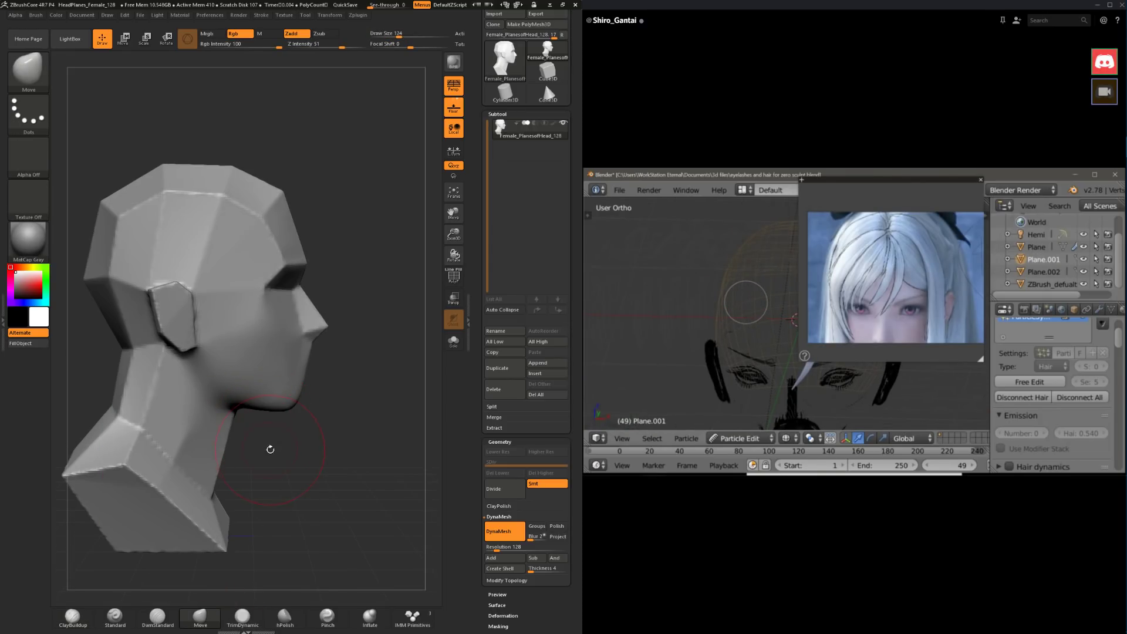
right_click_drag(255, 434, 291, 414, "alt")
left_click_drag(276, 394, 274, 399)
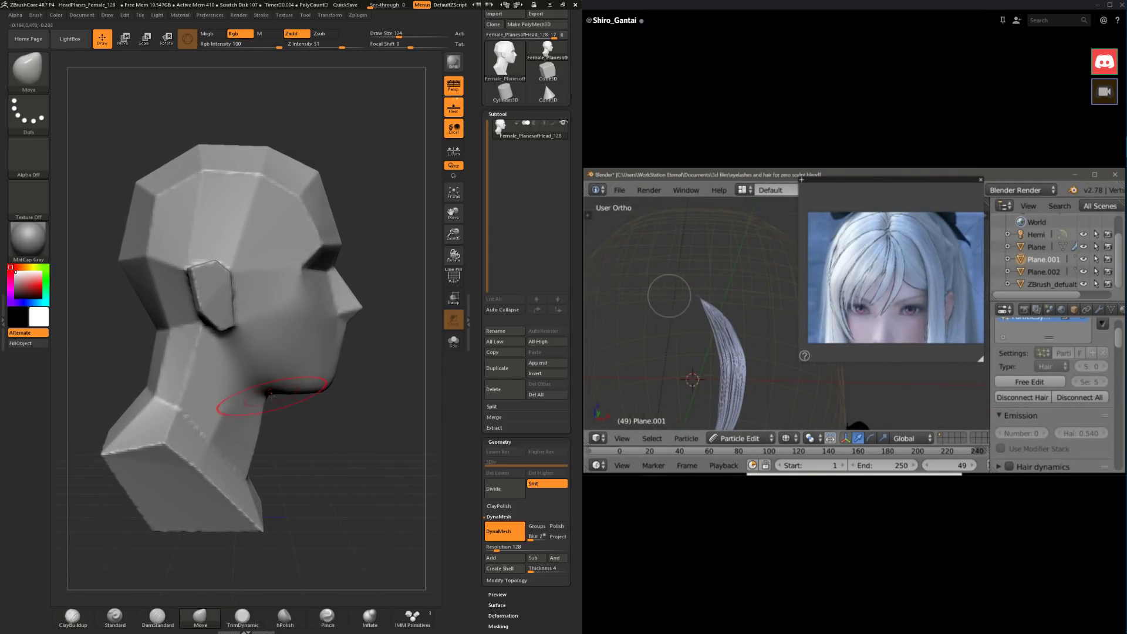
left_click_drag(301, 435, 297, 432)
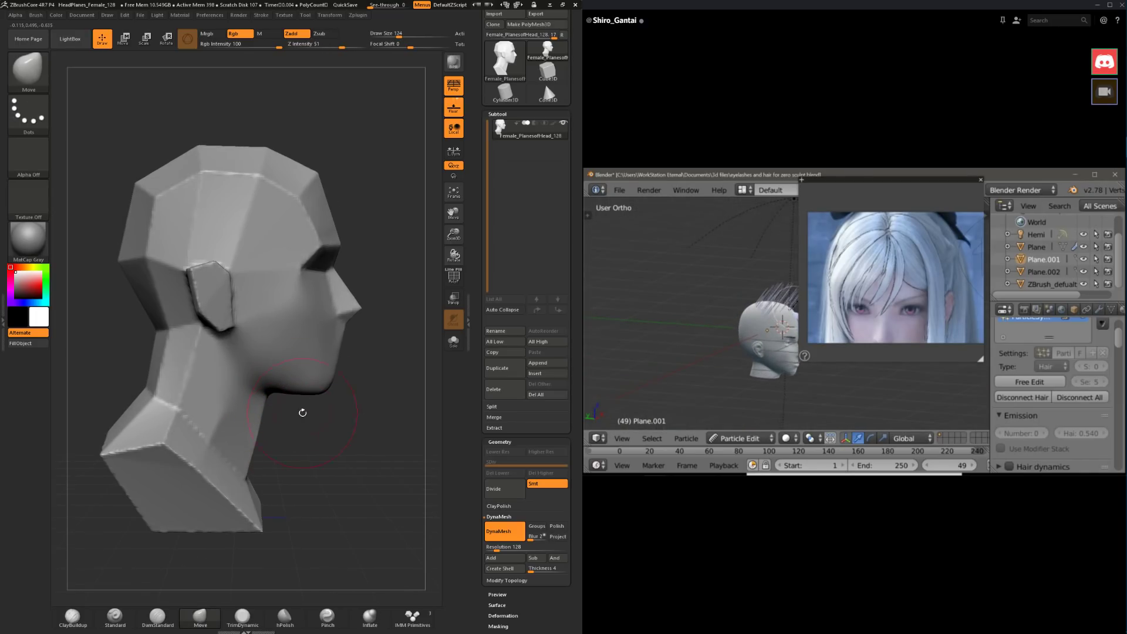
Step: Blend the jaw into the neck with the ClayBuildup brush and smooth the side and front of the neck
left_click(73, 617)
key("space")
mouse_move(279, 438)
left_mouse_down()
mouse_move(249, 432)
mouse_move(264, 442)
left_mouse_up()
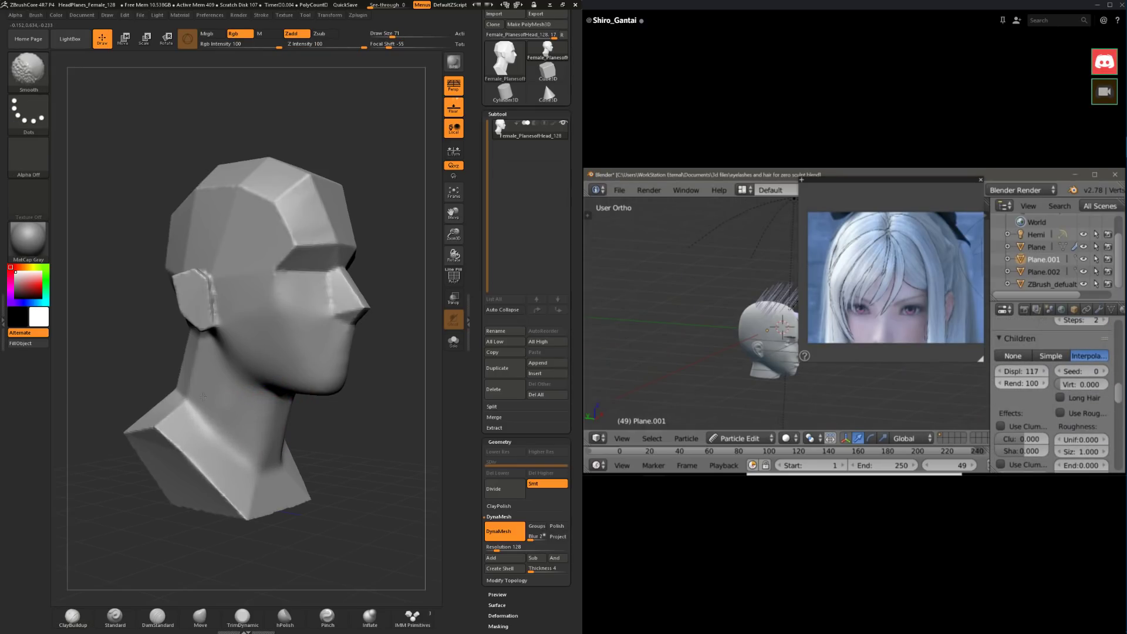
left_click_drag(265, 468, 280, 506, "shift")
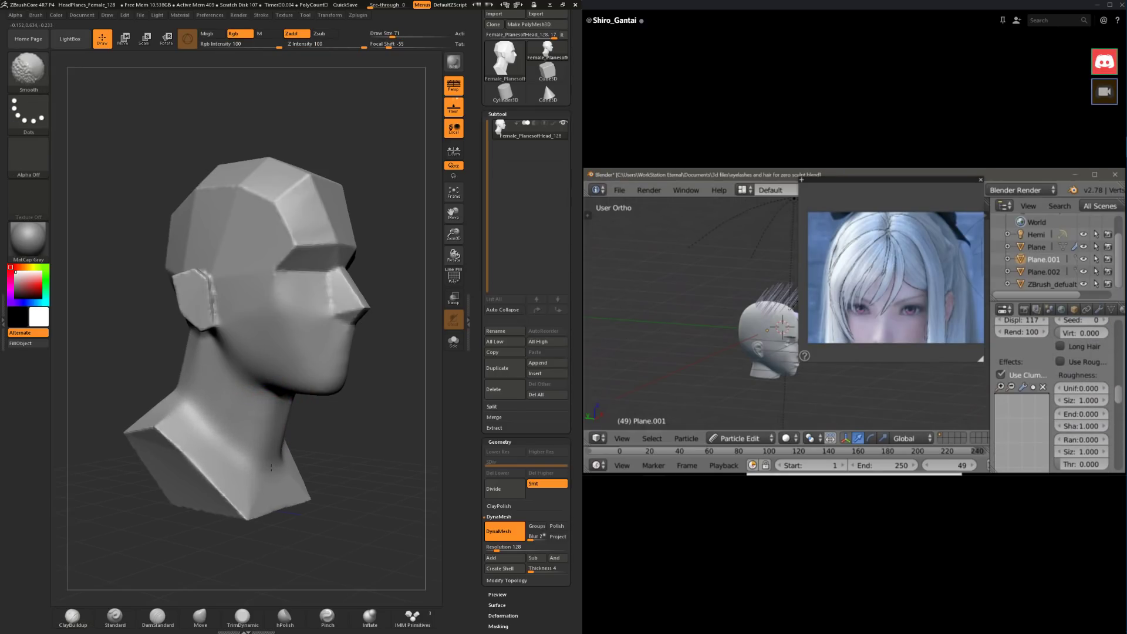
mouse_move(363, 495)
left_mouse_down()
mouse_move(303, 481)
mouse_move(328, 498)
mouse_move(309, 502)
left_mouse_up()
Step: Reshape the neck base and shoulders with the Move brush at draw size 90
left_click(212, 620)
key("space")
left_click(301, 490)
key("space")
key("shift")
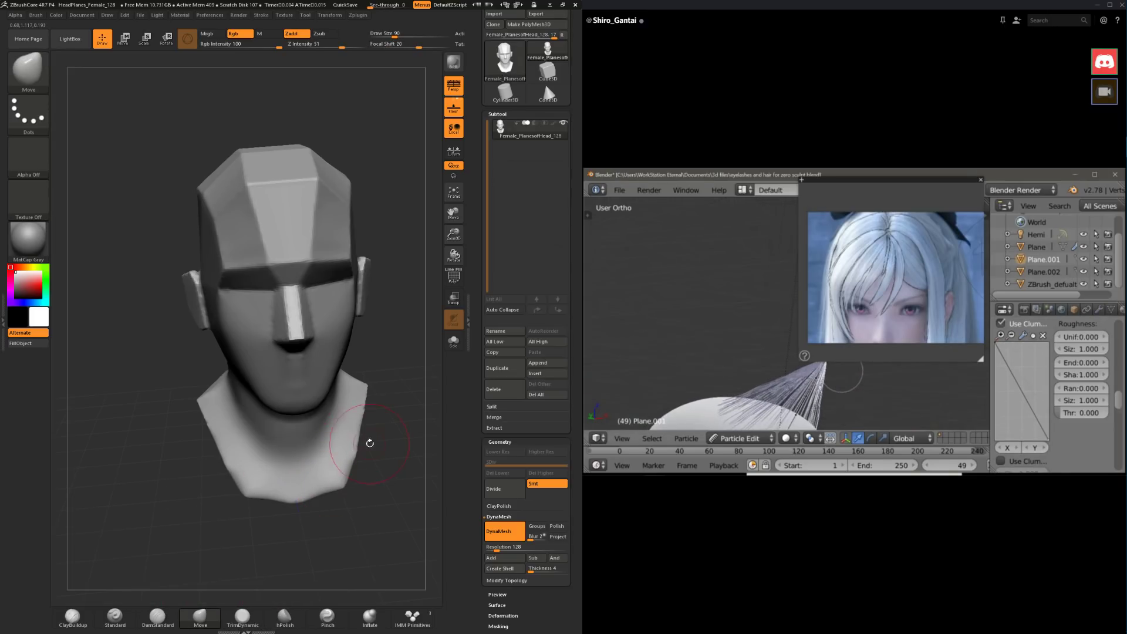
Step: Round the lower front edge of the bust with a smaller Move brush and smooth its surface
right_click_drag(365, 440, 342, 489)
key("space")
left_click(342, 480)
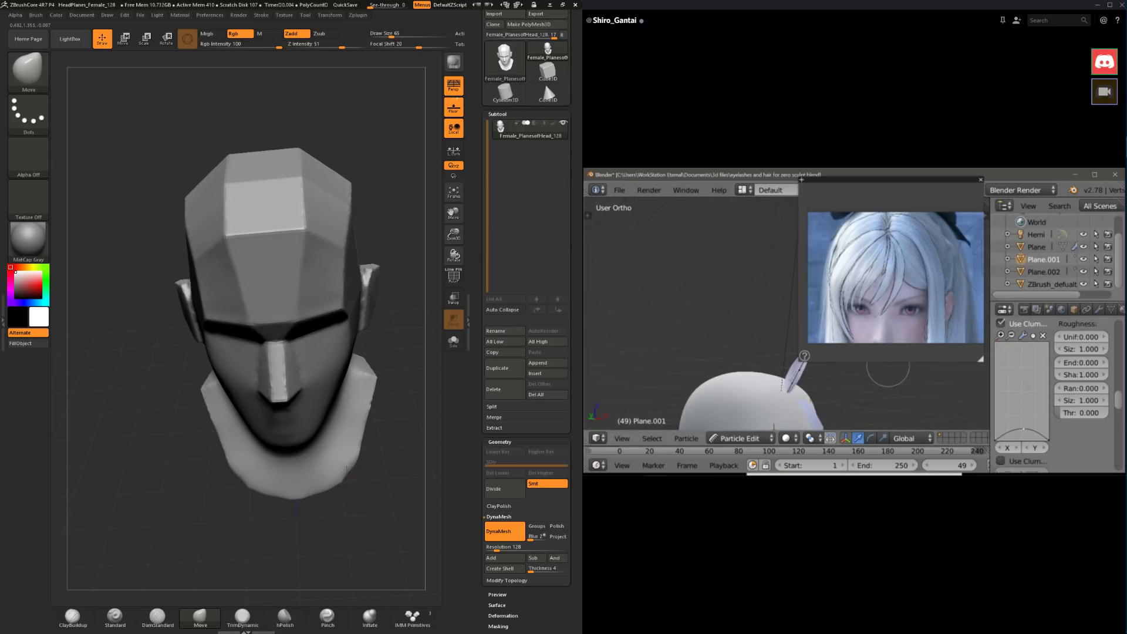
key("shift")
left_click_drag(370, 375, 365, 287)
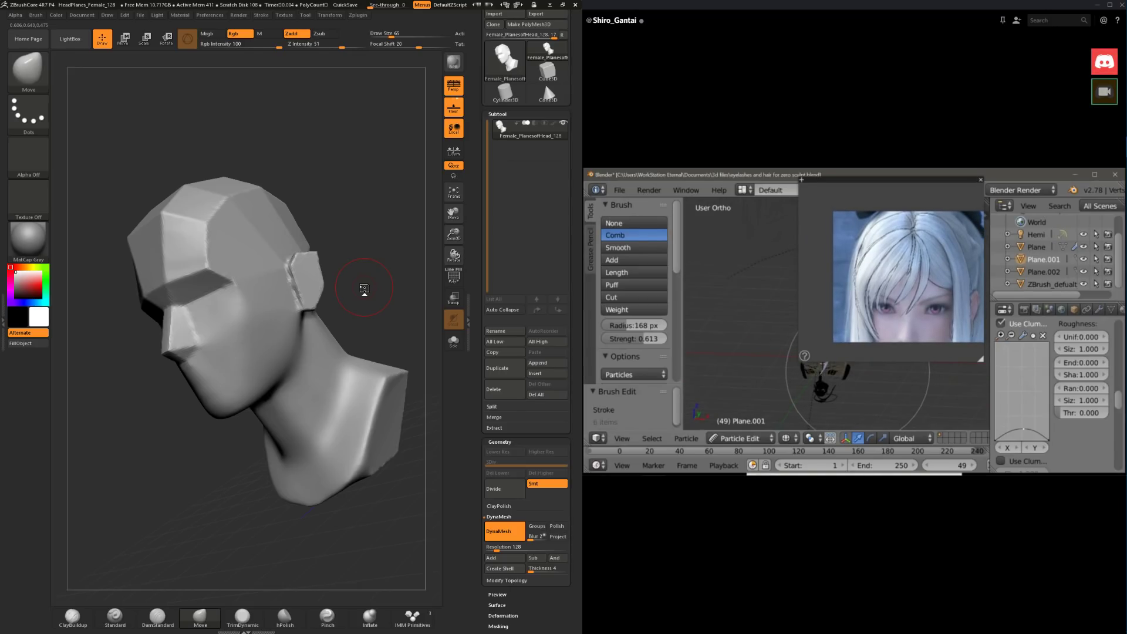
mouse_move(380, 302)
left_mouse_down()
mouse_move(425, 306)
mouse_move(347, 364)
mouse_move(374, 366)
mouse_move(365, 381)
mouse_move(376, 399)
left_mouse_up()
left_click_drag(317, 348, 326, 333, "shift")
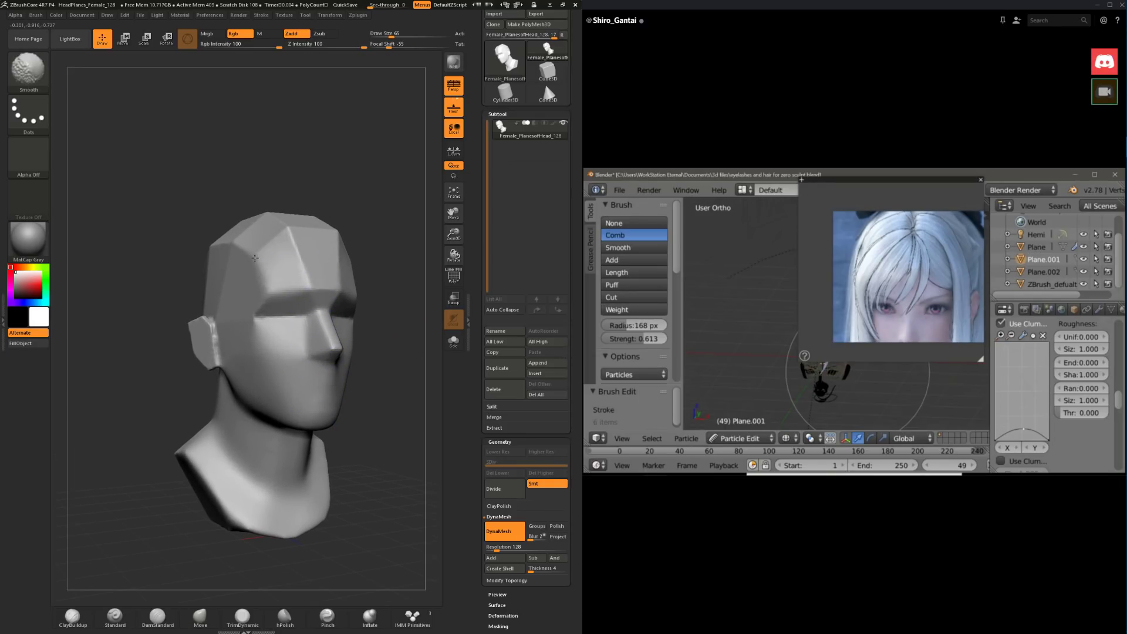
Step: Smooth the flat planes on the back and top of the skull with a larger brush
mouse_move(127, 276)
left_mouse_down()
mouse_move(252, 274)
mouse_move(222, 341)
left_mouse_up()
mouse_move(302, 395)
left_mouse_down()
mouse_move(335, 437)
mouse_move(354, 412)
mouse_move(258, 346)
mouse_move(232, 319)
mouse_move(231, 297)
mouse_move(246, 293)
mouse_move(221, 295)
mouse_move(238, 299)
left_mouse_up()
key("space")
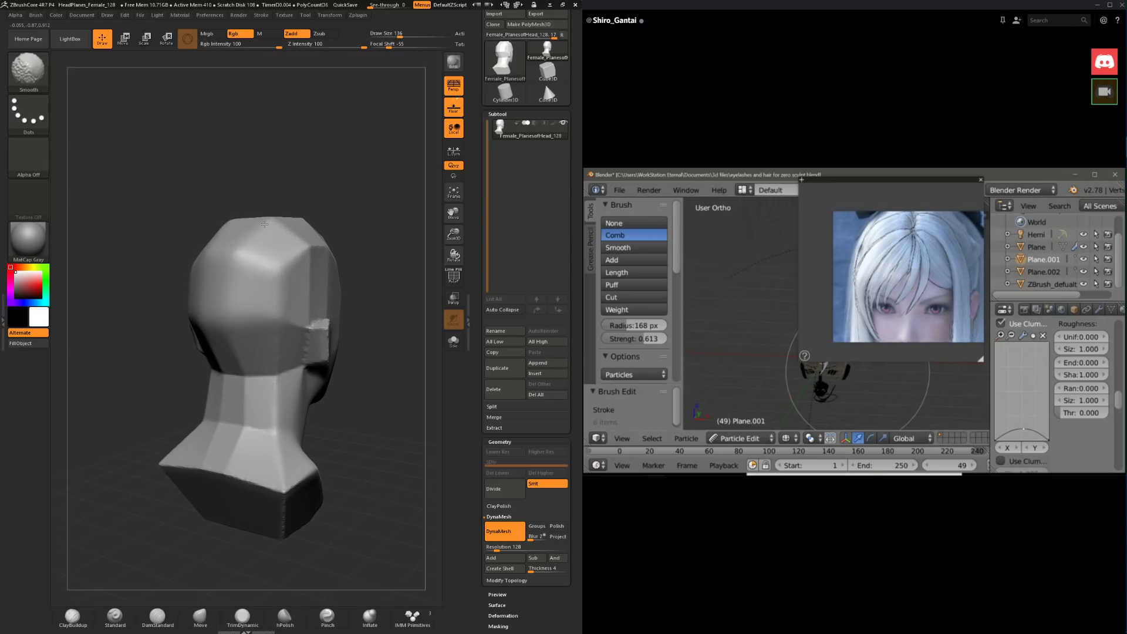
mouse_move(292, 221)
left_mouse_down("shift")
mouse_move(385, 241)
mouse_move(357, 229)
left_mouse_up("shift")
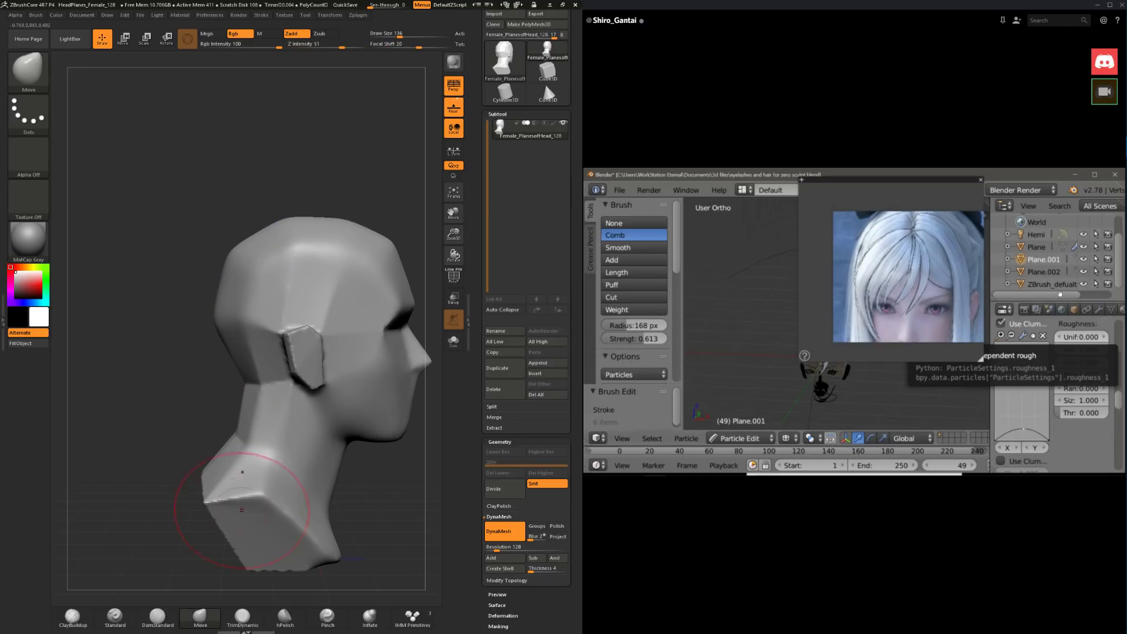
Step: Polish the skull, neck and shoulder planes with the hPolish brush and smooth the remaining edges
left_click(285, 619)
mouse_move(216, 423)
left_mouse_down()
mouse_move(154, 355)
mouse_move(214, 282)
left_mouse_up()
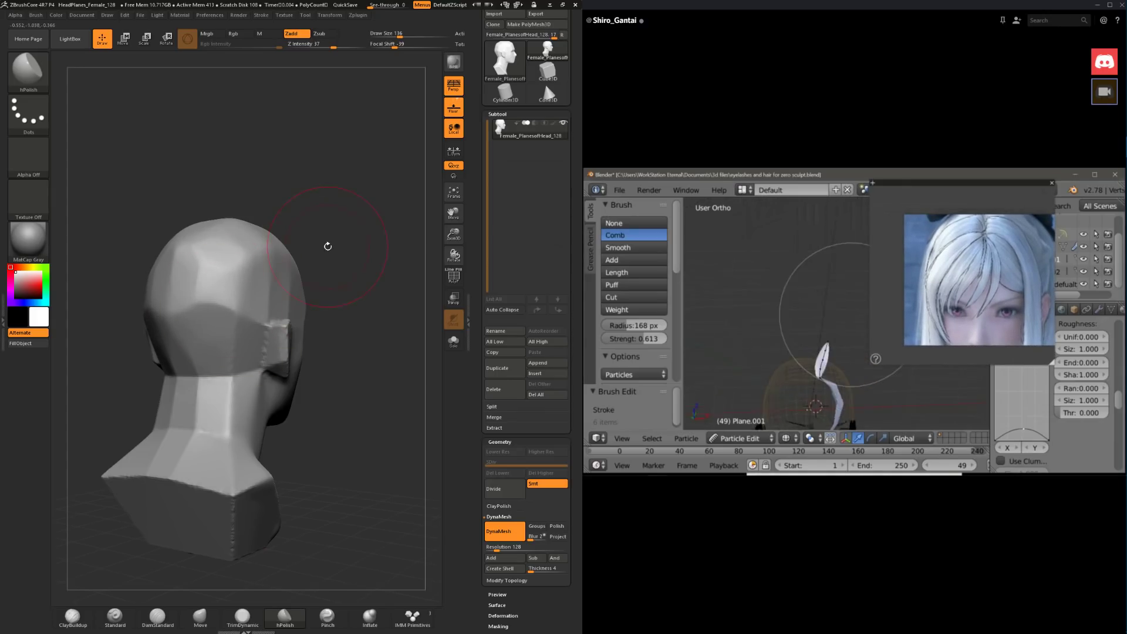
mouse_move(327, 246)
left_mouse_down()
mouse_move(345, 158)
mouse_move(354, 195)
mouse_move(341, 185)
mouse_move(315, 196)
left_mouse_up()
left_click_drag(326, 141, 355, 150)
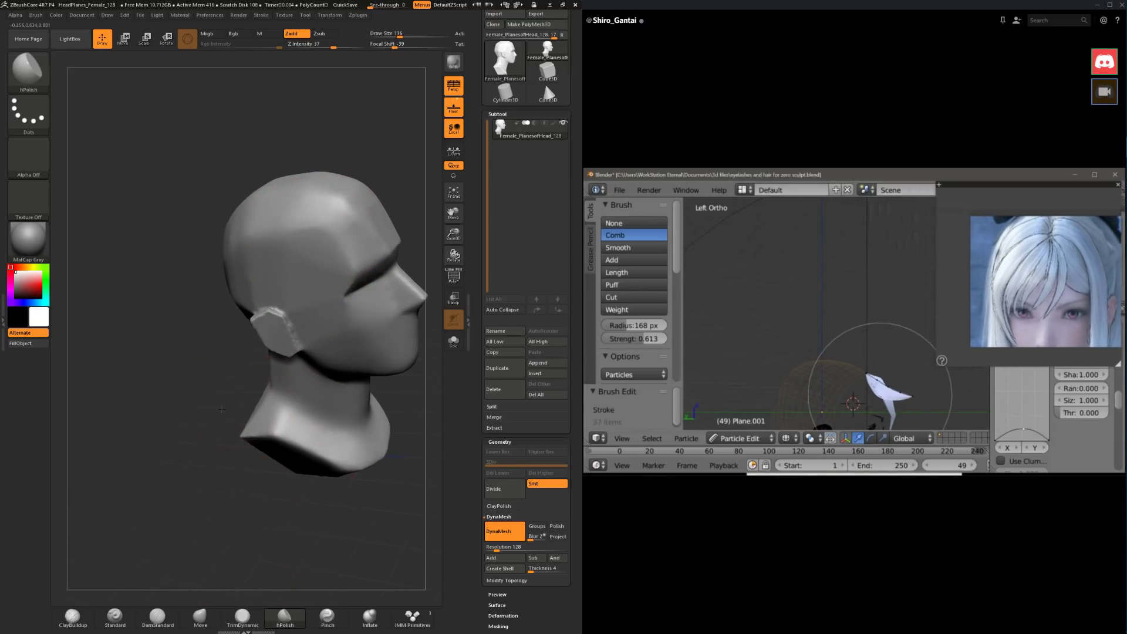
mouse_move(241, 470)
left_mouse_down("shift")
mouse_move(213, 392)
mouse_move(130, 404)
left_mouse_up("shift")
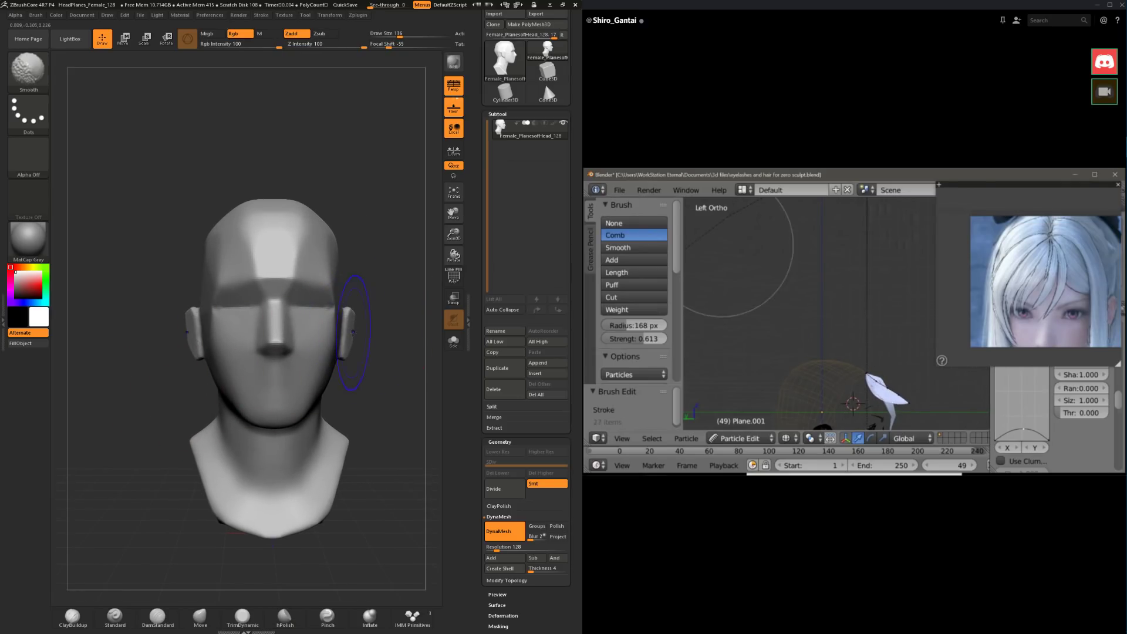
left_click_drag(407, 329, 341, 327)
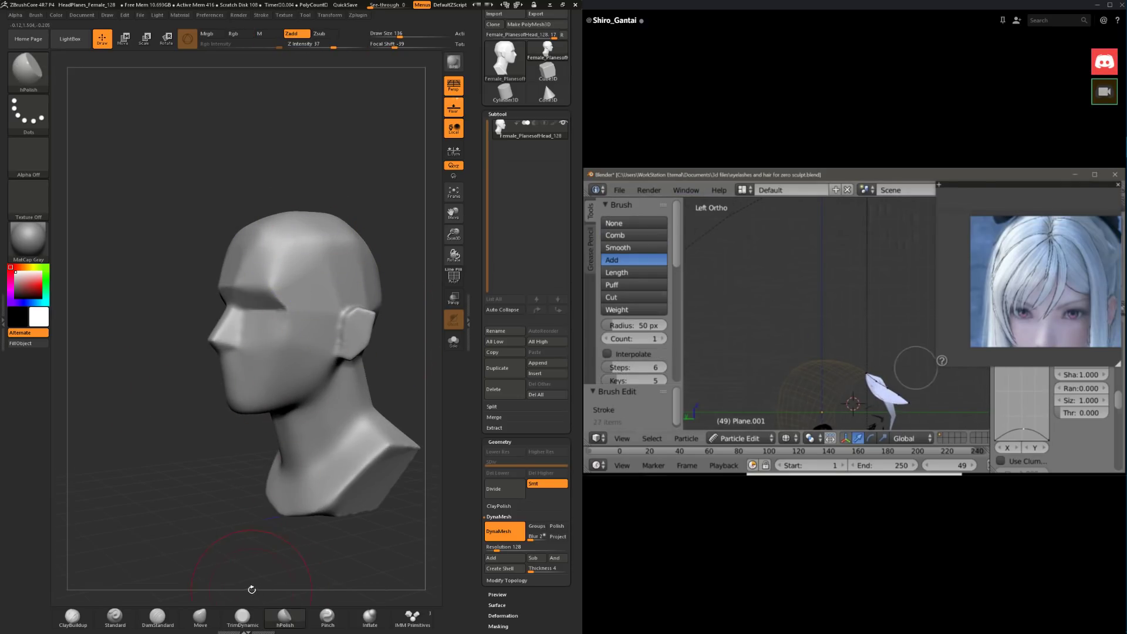
Step: Reshape the back of the skull, the neck and the shoulder slope with the Move brush at draw size 154
left_click(200, 616)
mouse_move(267, 182)
left_mouse_down()
mouse_move(342, 204)
mouse_move(342, 219)
left_mouse_up()
key("s")
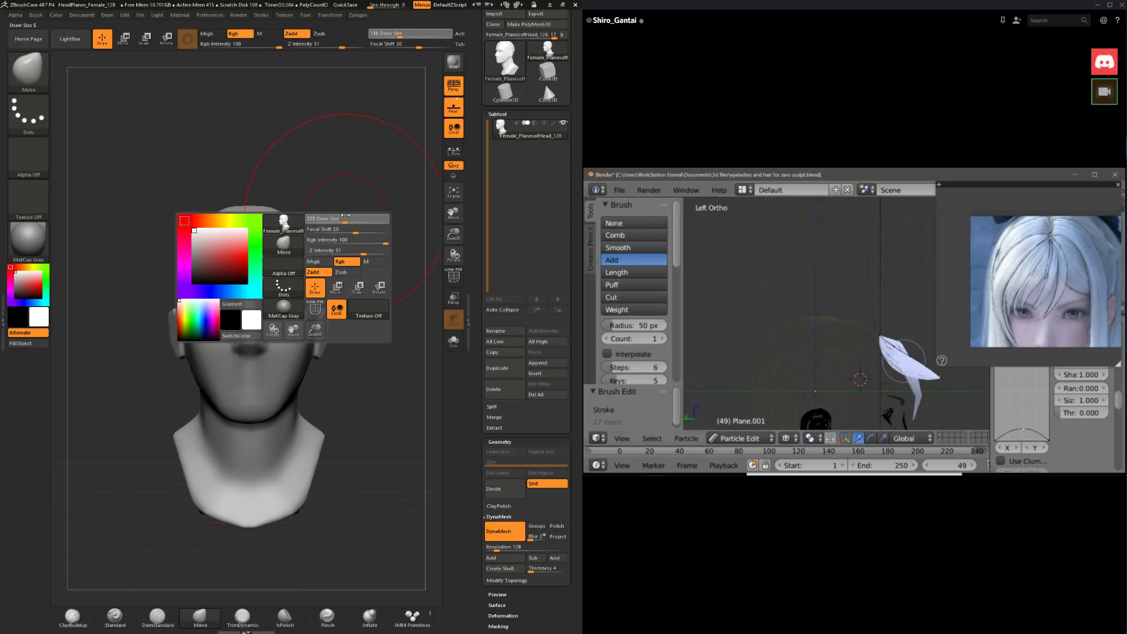
mouse_move(384, 276)
left_mouse_down()
mouse_move(322, 277)
mouse_move(330, 265)
mouse_move(309, 237)
mouse_move(305, 249)
mouse_move(271, 252)
left_mouse_up()
key("space")
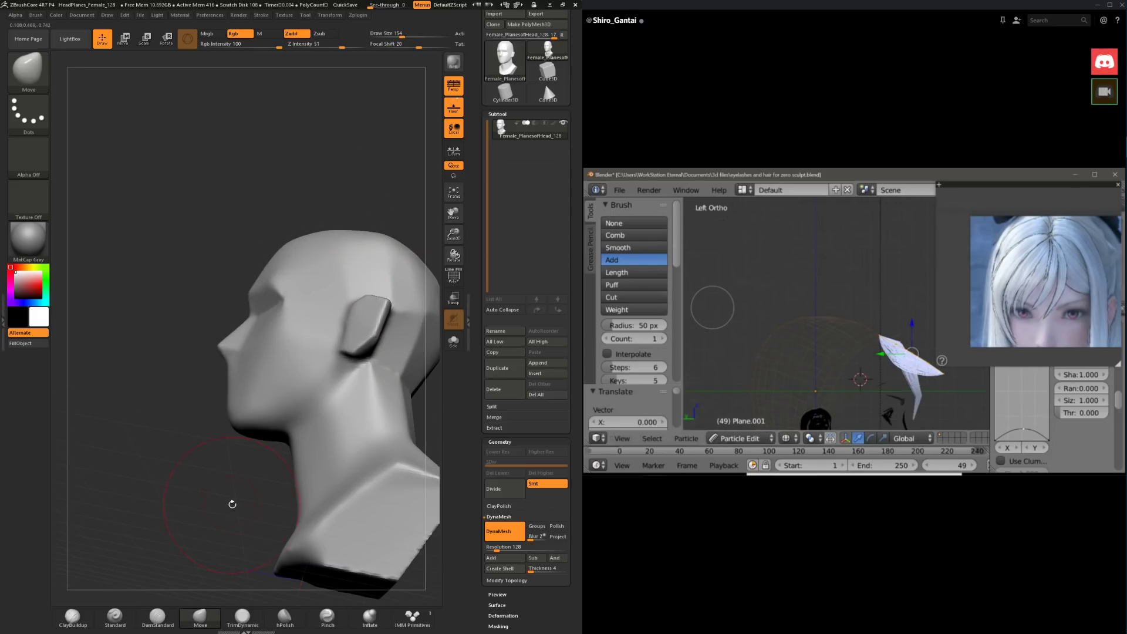
mouse_move(232, 503)
left_mouse_down("alt")
mouse_move(224, 440)
mouse_move(184, 478)
left_mouse_up("alt")
mouse_move(377, 314)
left_mouse_down()
mouse_move(354, 327)
mouse_move(357, 399)
left_mouse_up()
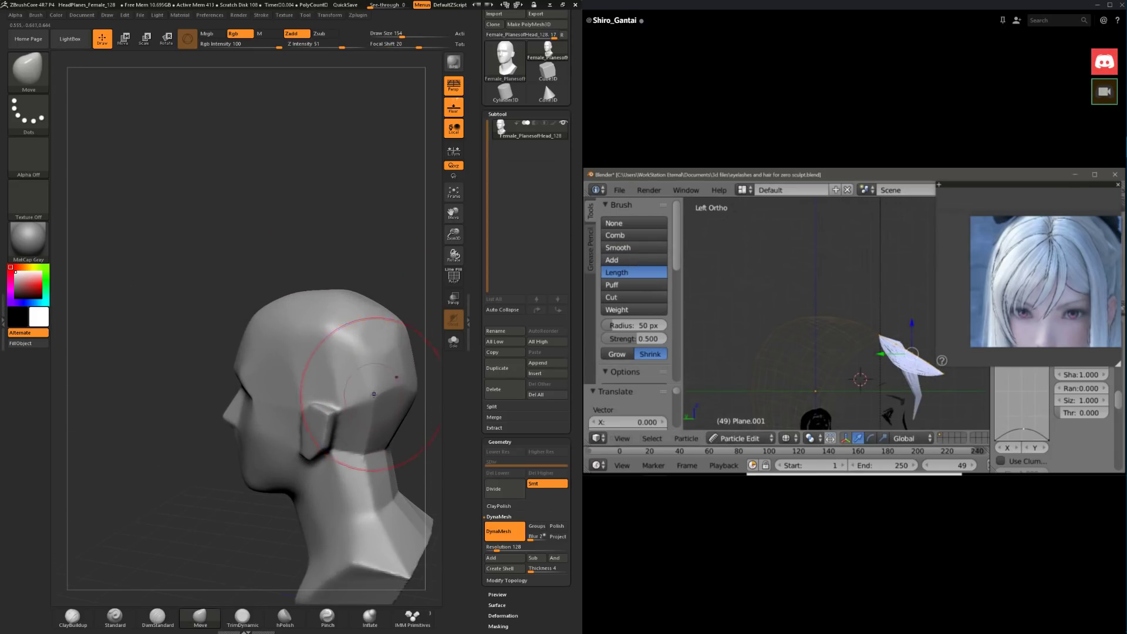
mouse_move(355, 443)
left_mouse_down("shift")
mouse_move(382, 429)
mouse_move(378, 445)
left_mouse_up("shift")
left_click_drag(398, 280, 384, 273)
left_click_drag(385, 273, 267, 189, "alt")
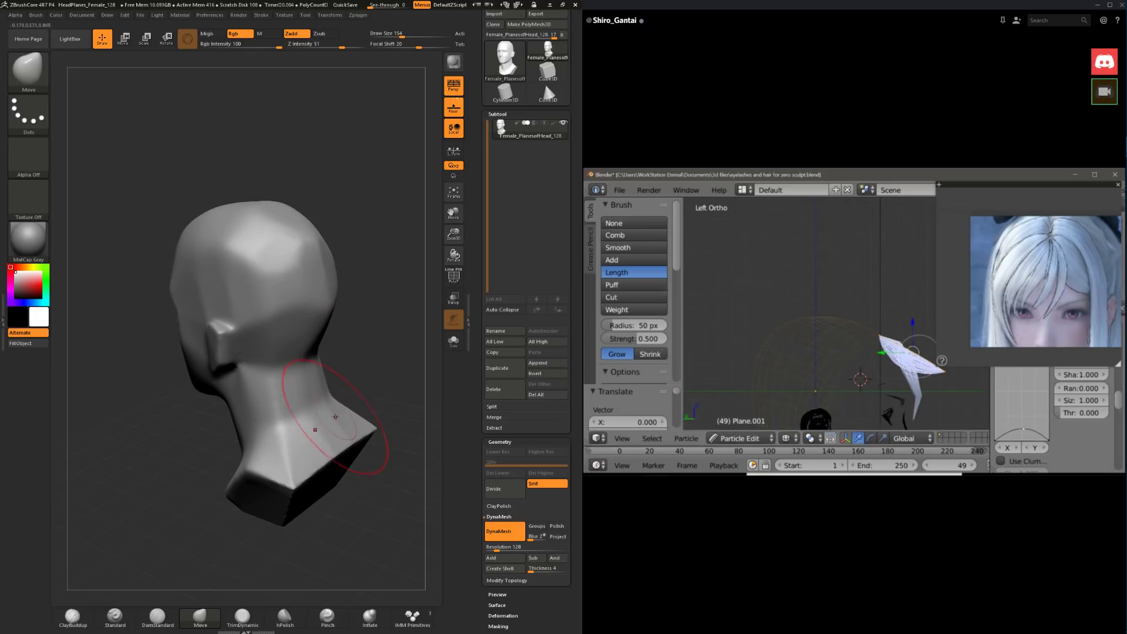
left_click_drag(319, 428, 291, 437, "shift")
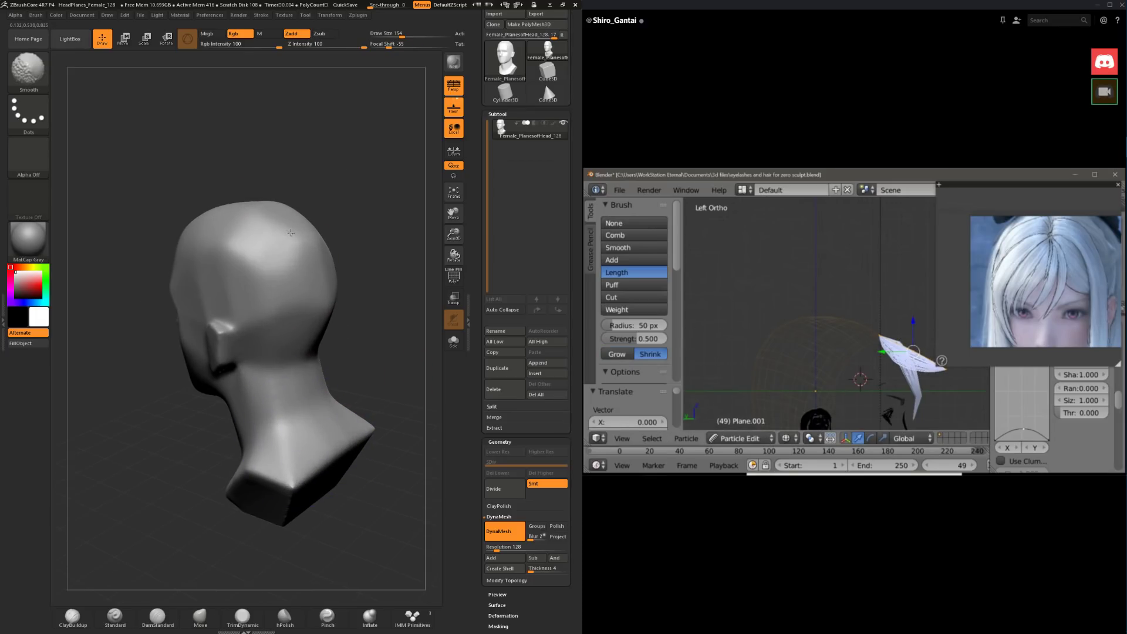
Step: Flatten and even out the remaining facets on the back, side and top of the skull with the TrimDynamic brush
left_click(242, 617)
left_click_drag(371, 253, 333, 272)
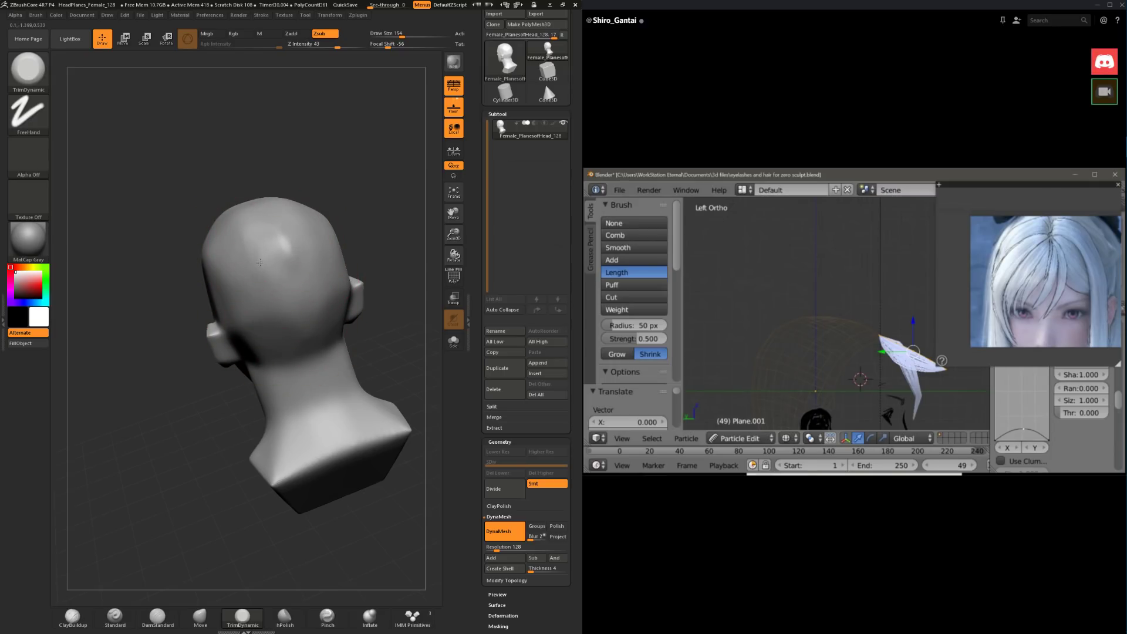
left_click_drag(260, 262, 285, 240)
left_click_drag(262, 179, 211, 205)
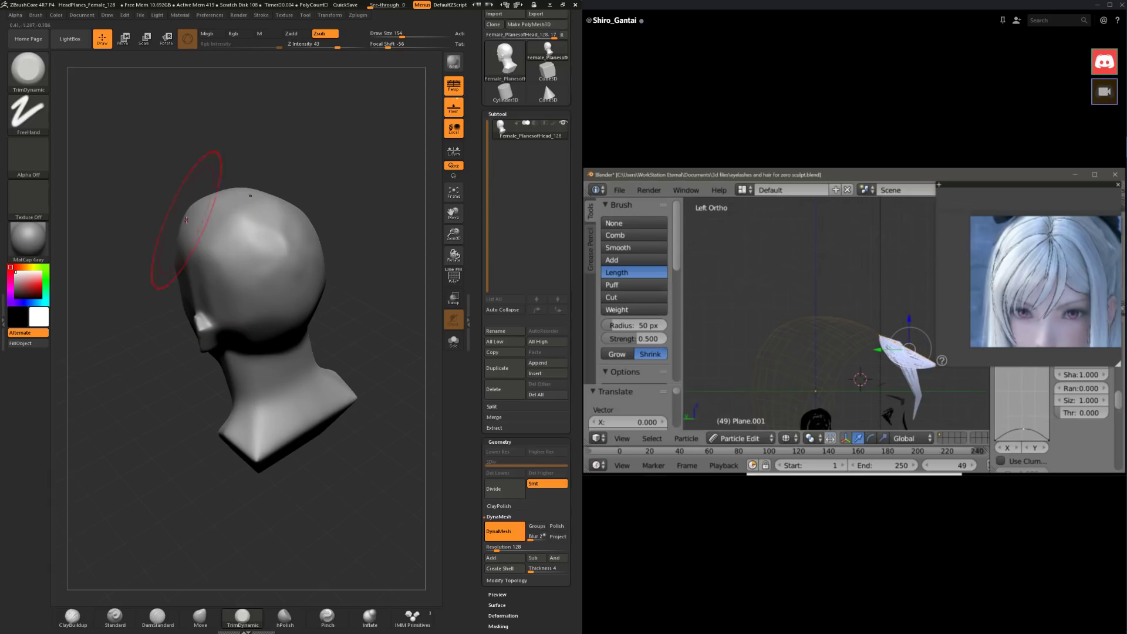
left_click_drag(128, 330, 198, 346)
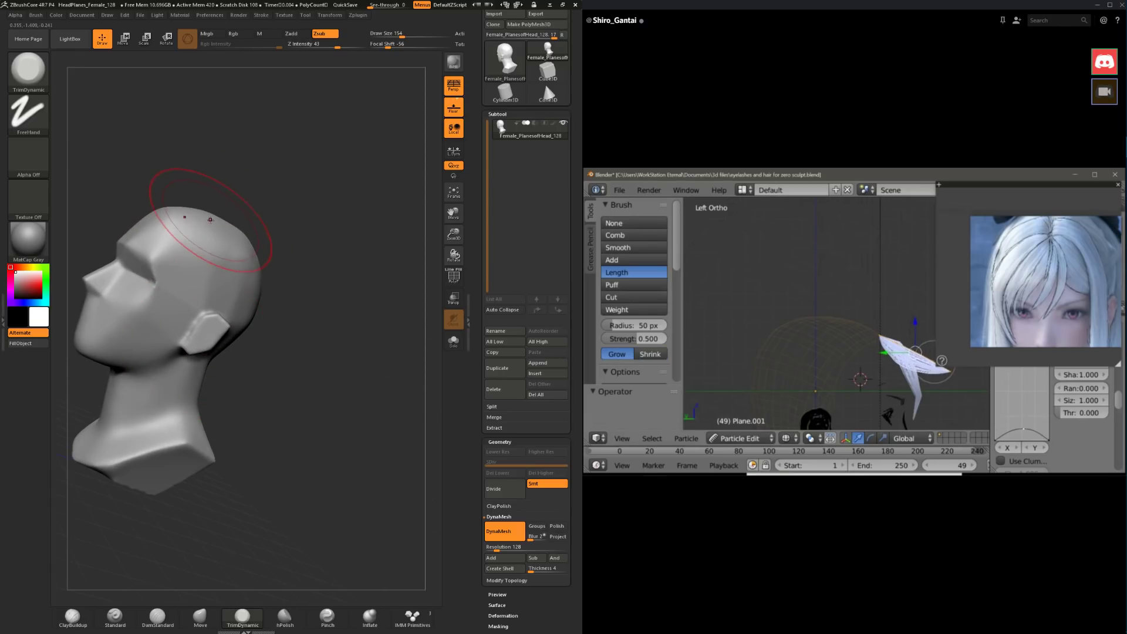
left_click_drag(331, 238, 269, 262)
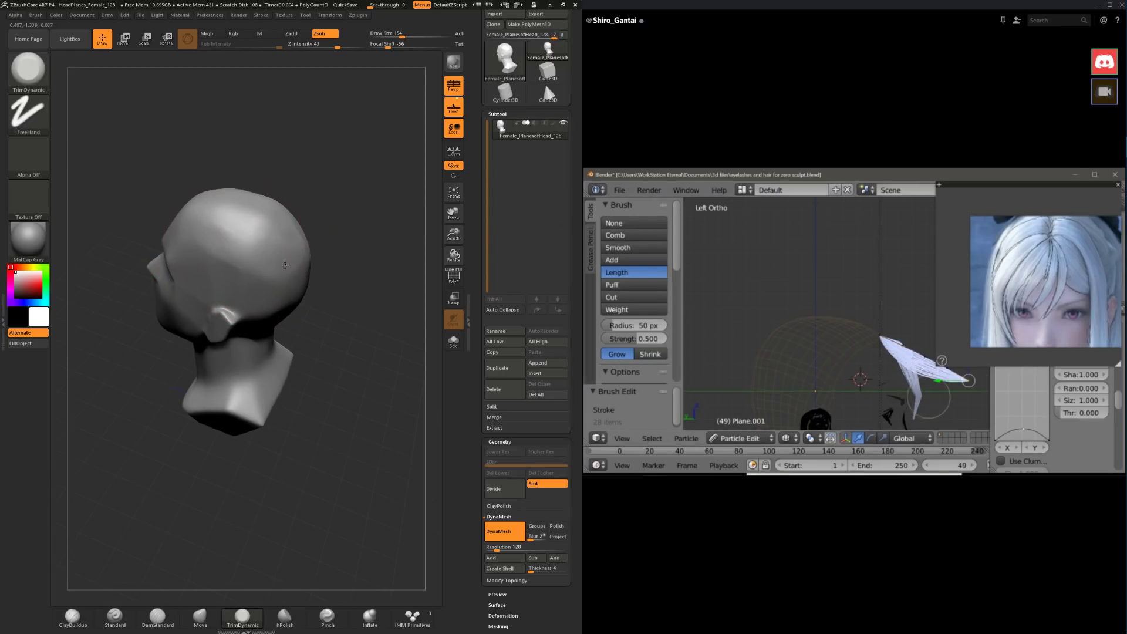
mouse_move(370, 269)
left_mouse_down()
mouse_move(363, 367)
mouse_move(317, 357)
mouse_move(251, 553)
left_mouse_up()
Step: Adjust the side contour of the head from the front view with the Move brush
left_click(205, 620)
key("f")
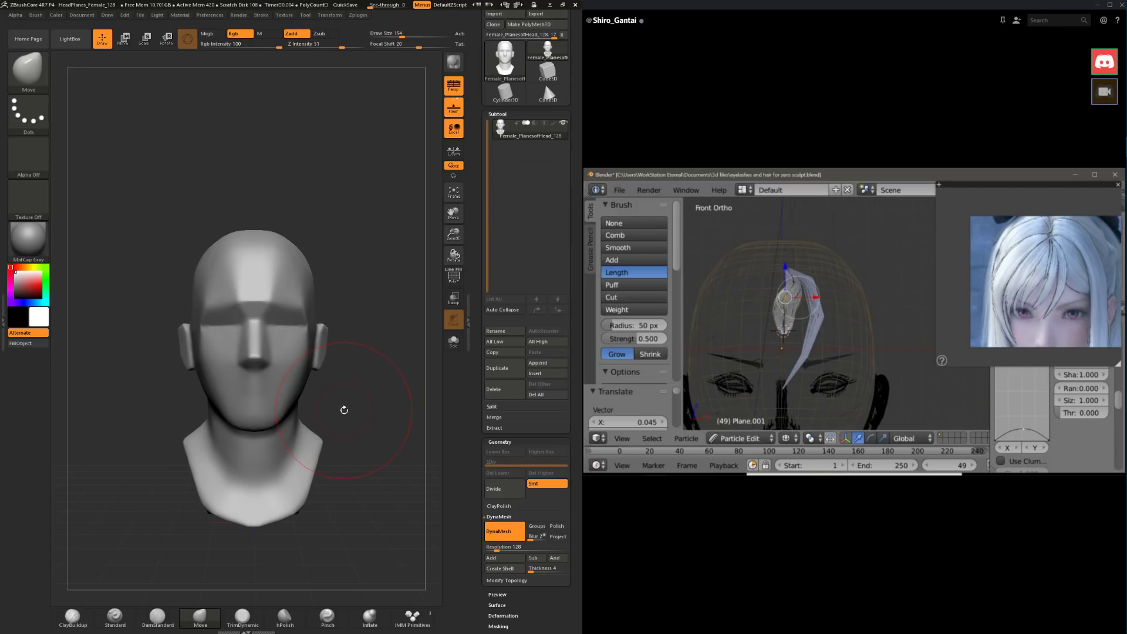
key("space")
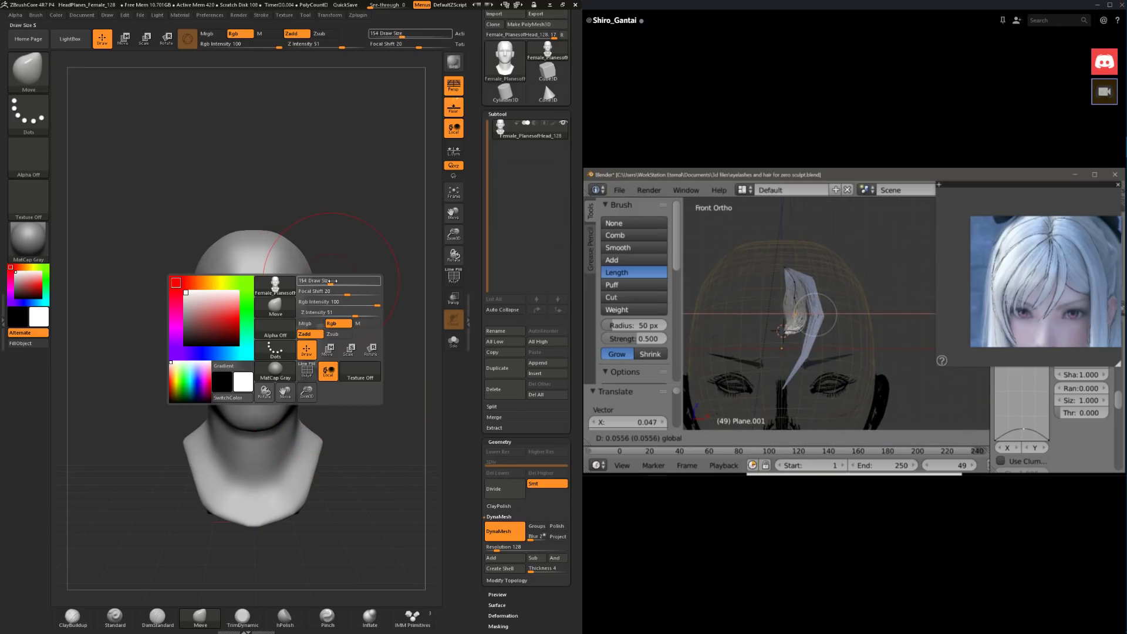
mouse_move(333, 281)
left_mouse_down()
mouse_move(278, 311)
mouse_move(285, 329)
mouse_move(294, 309)
left_mouse_up()
Step: Soften the outer brow ridge and the temple and cheek planes with the TrimDynamic brush at draw size 51
left_click(242, 618)
key("space")
mouse_move(311, 293)
right_mouse_down()
mouse_move(372, 245)
mouse_move(365, 257)
right_mouse_up()
key("space")
left_click_drag(364, 257, 358, 257)
right_click_drag(357, 259, 295, 293)
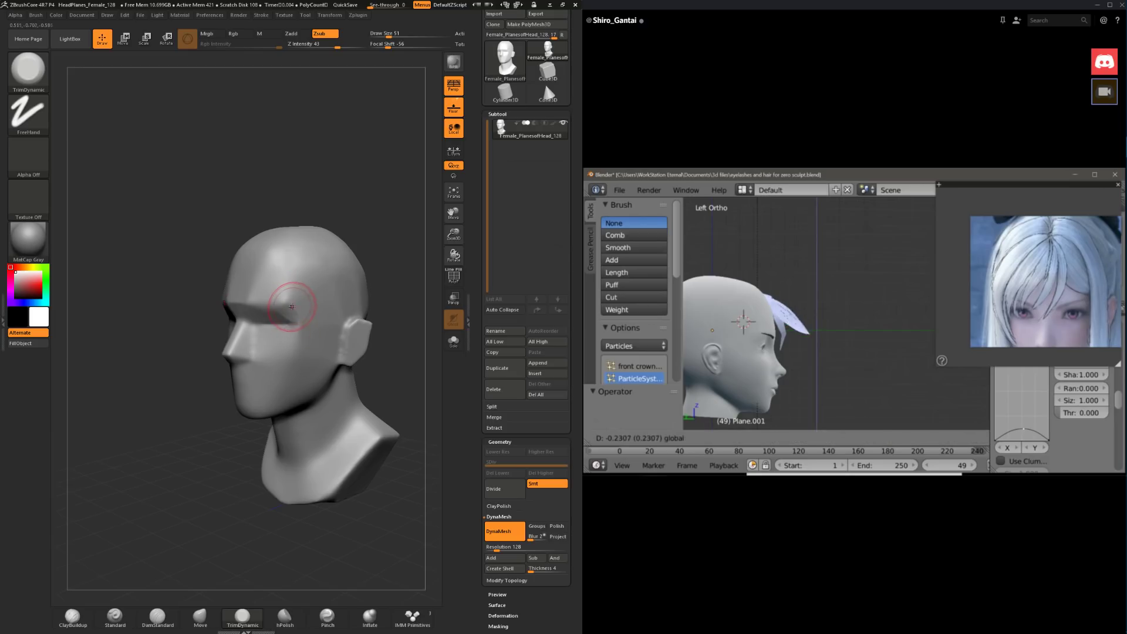
left_click_drag(291, 307, 283, 303)
right_click_drag(323, 274, 346, 278)
mouse_move(282, 314)
left_mouse_down("shift")
mouse_move(313, 296)
mouse_move(297, 313)
left_mouse_up("shift")
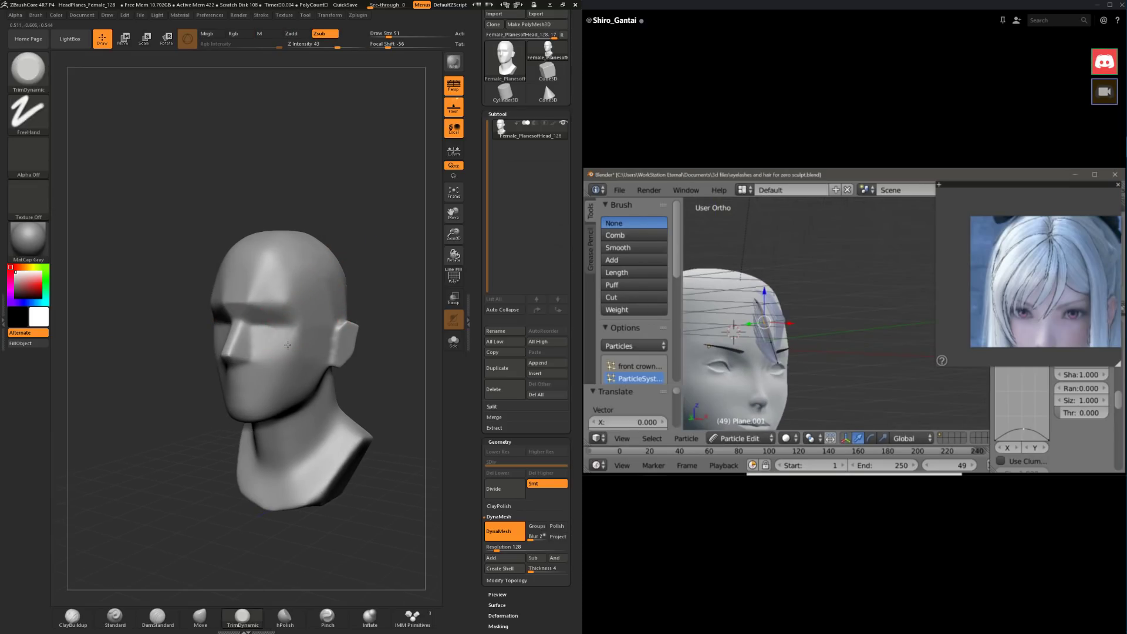
left_click_drag(180, 443, 258, 453)
Step: Fill the brow and eye socket area with the ClayBuildup brush at draw size 39 and smooth the forehead
left_click(72, 617)
left_click_drag(377, 348, 347, 342)
key("space")
left_click_drag(353, 342, 347, 319)
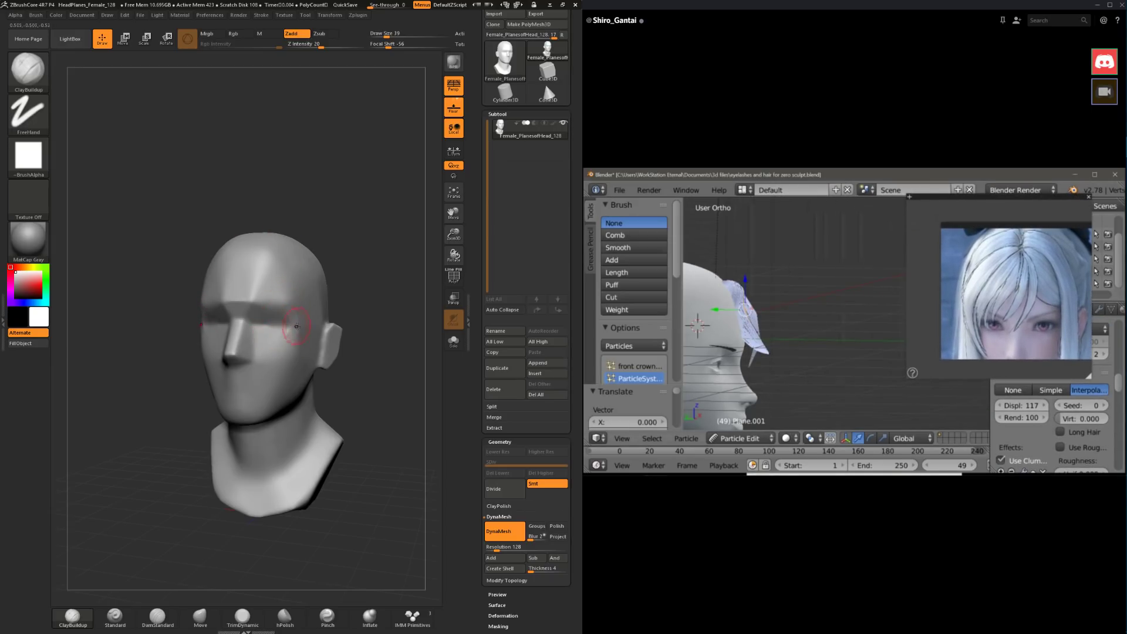
mouse_move(362, 254)
left_mouse_down()
mouse_move(365, 239)
mouse_move(361, 256)
left_mouse_up()
left_click_drag(274, 314, 256, 306)
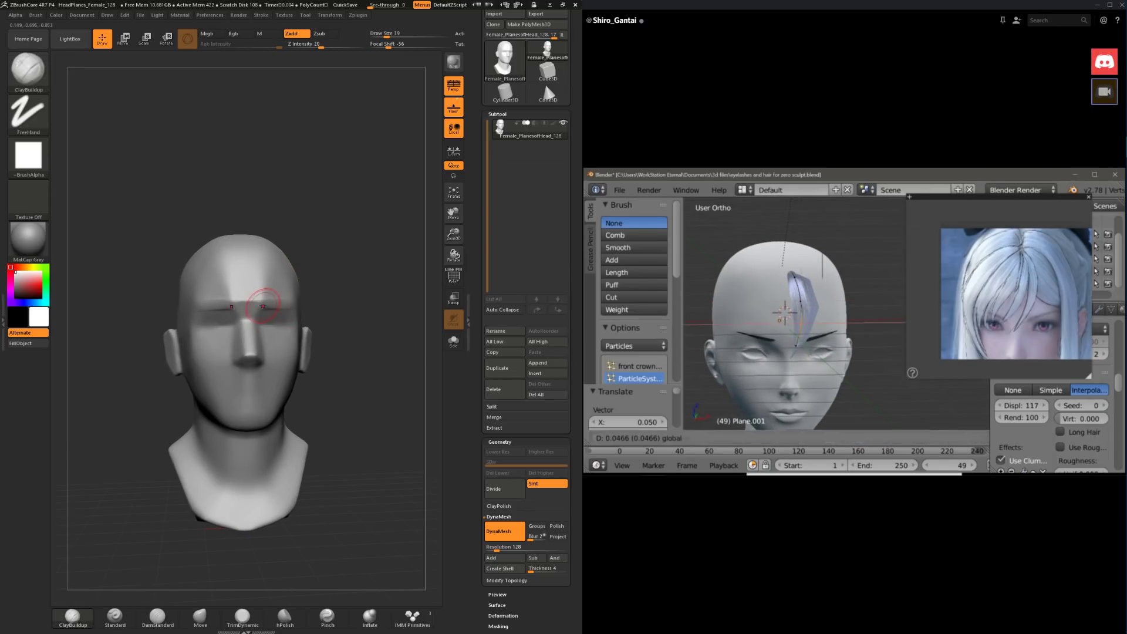
left_click_drag(365, 261, 324, 266)
key("shift")
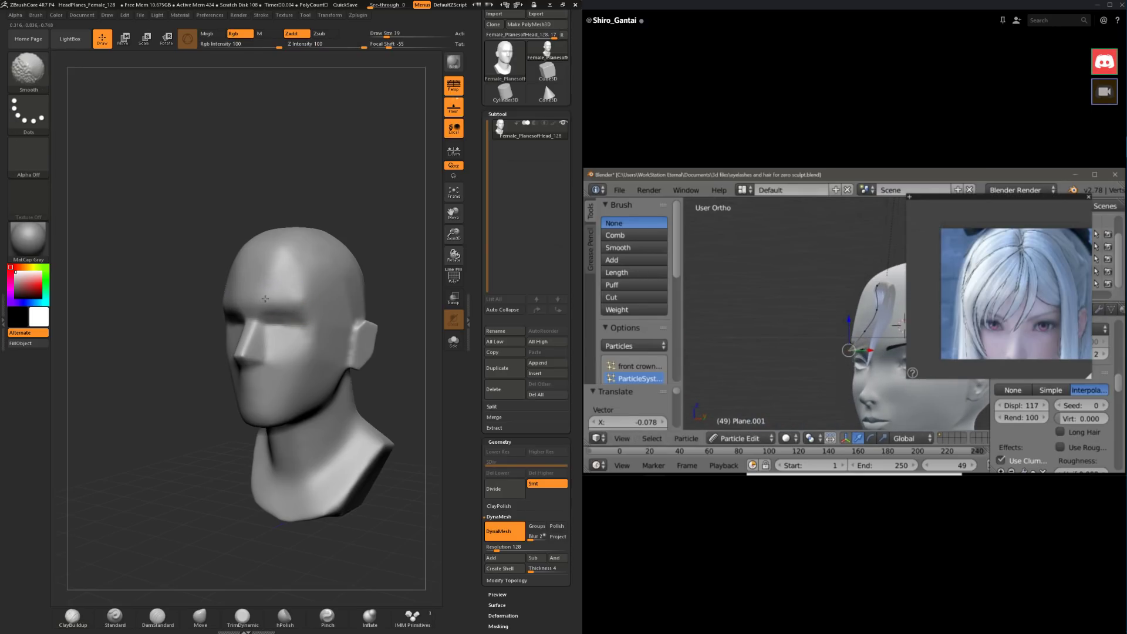
mouse_move(300, 224)
left_mouse_down()
mouse_move(332, 226)
mouse_move(279, 254)
left_mouse_up()
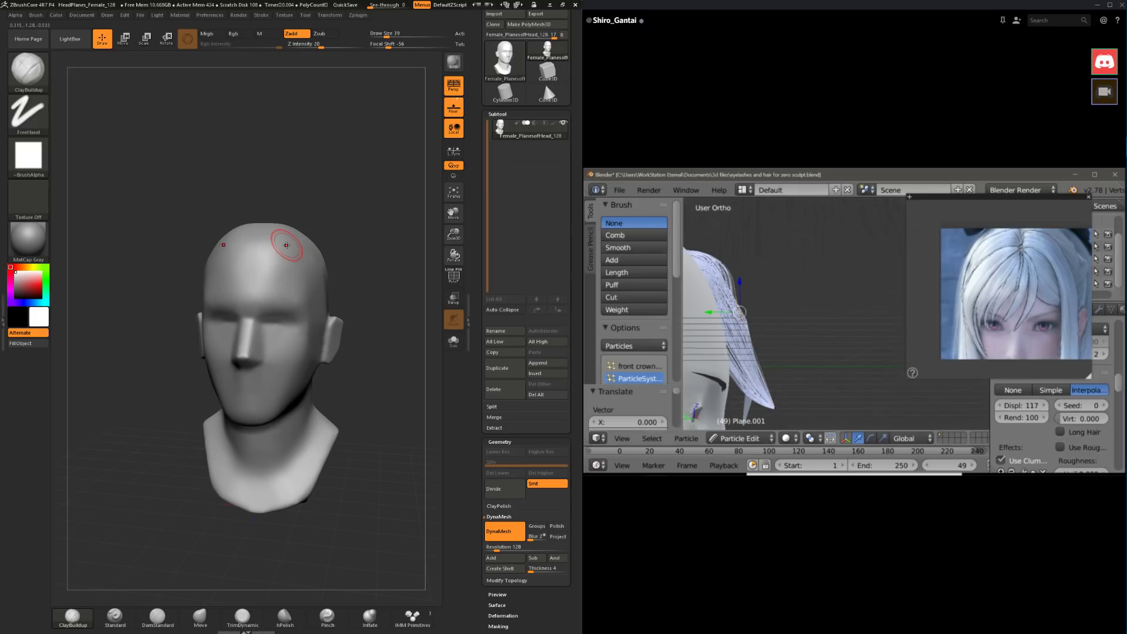
Step: Trim the forehead and upper skull with the TrimDynamic brush at draw size 101 and smooth the surface
left_click(243, 617)
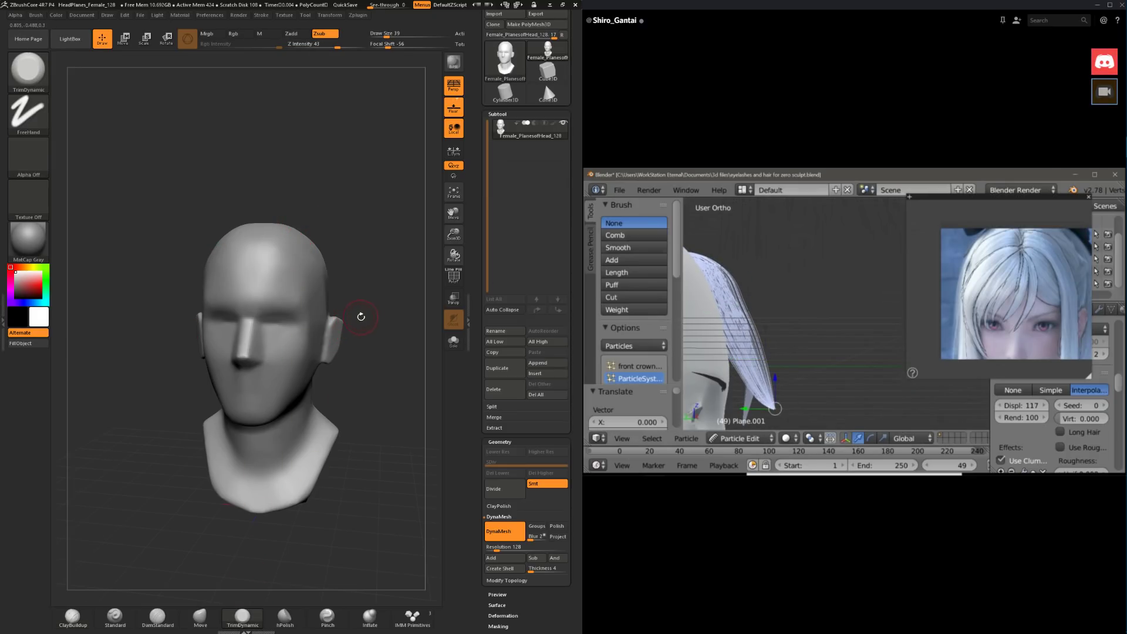
left_click_drag(361, 317, 322, 344)
key("space")
left_click_drag(364, 289, 373, 289)
left_click_drag(368, 199, 346, 183)
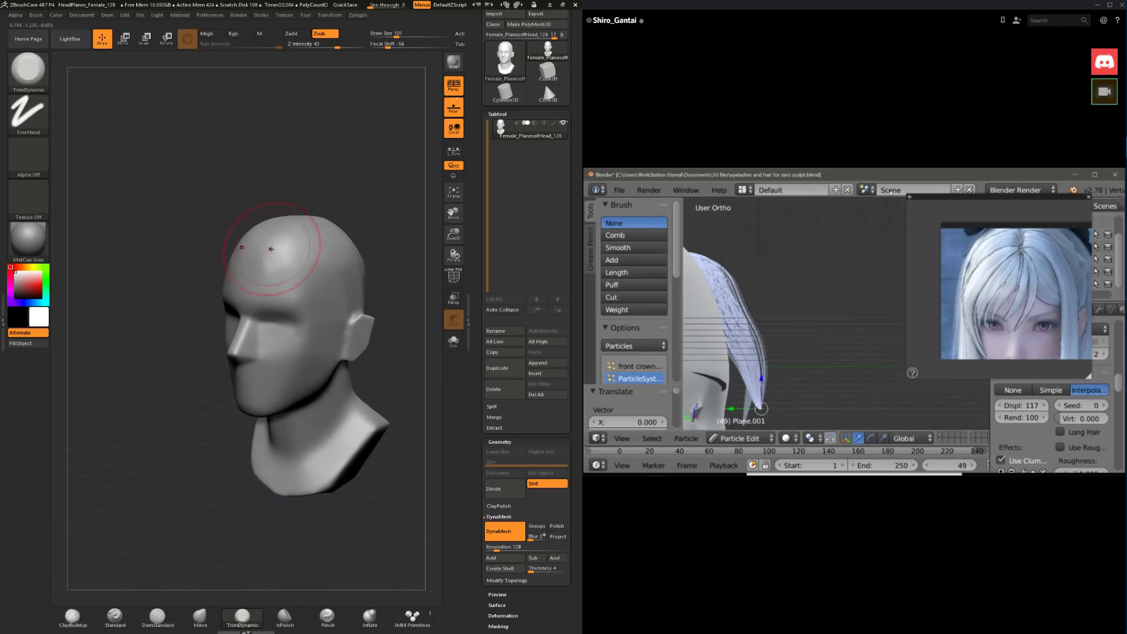
key("shift")
mouse_move(354, 251)
left_mouse_down("shift")
mouse_move(375, 211)
mouse_move(247, 338)
left_mouse_up("shift")
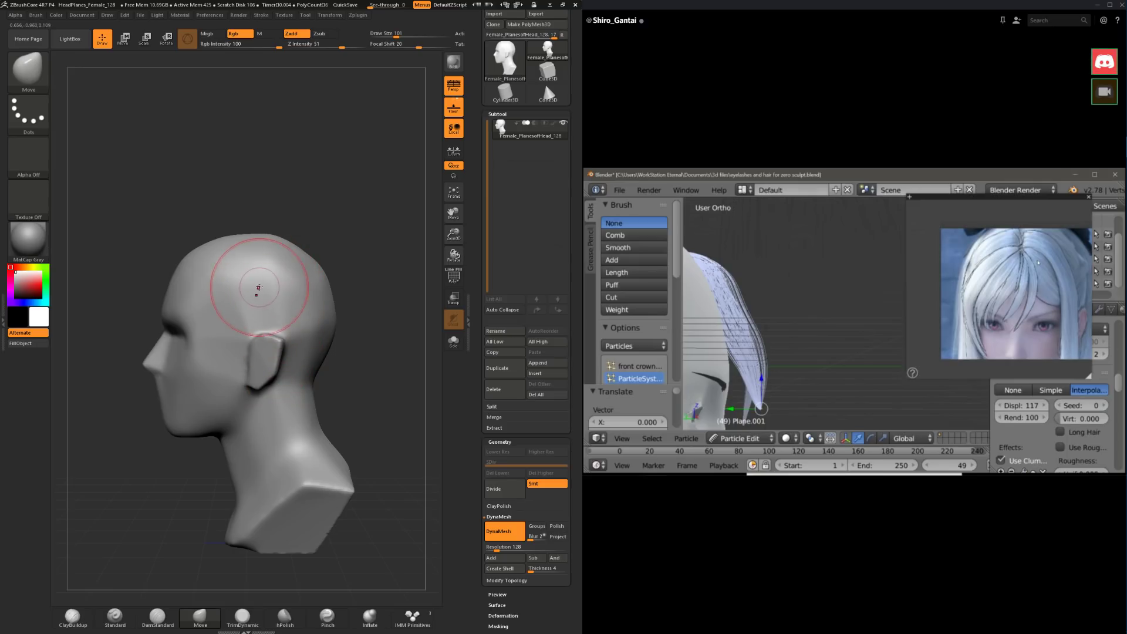
Step: Set the Move brush's draw size to 124
key("space")
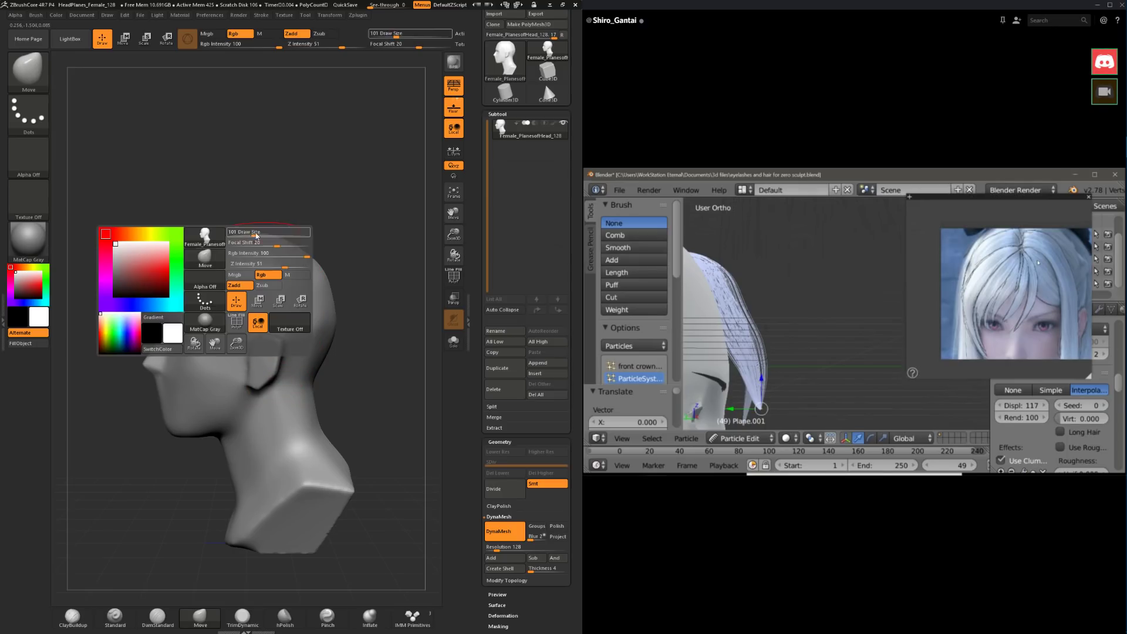
left_click_drag(253, 233, 256, 233)
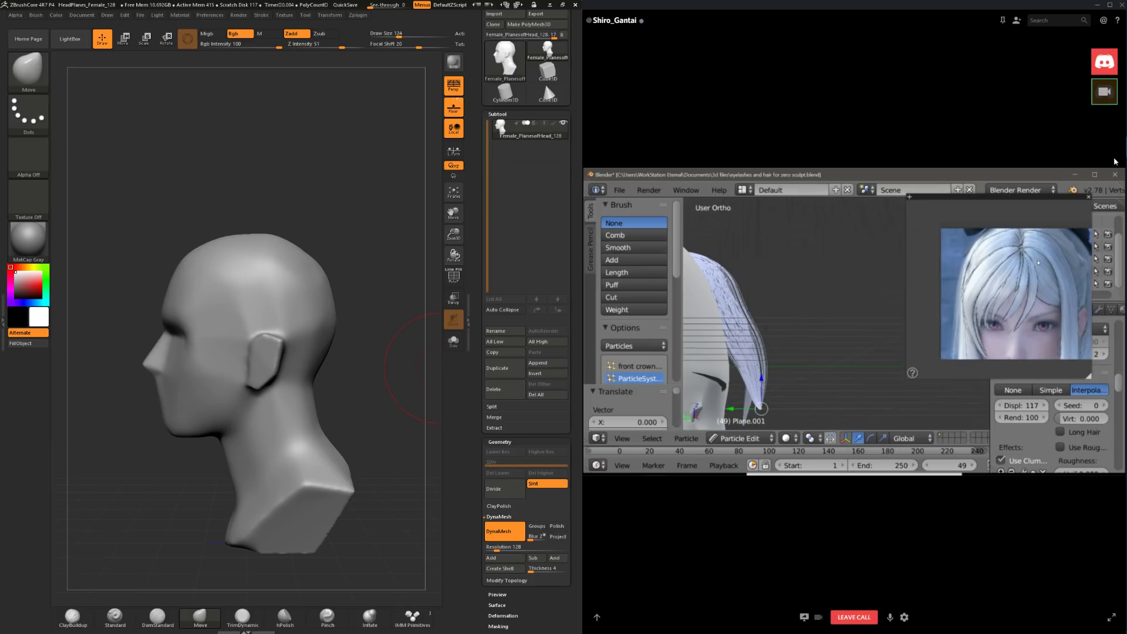
mouse_move(1125, 152)
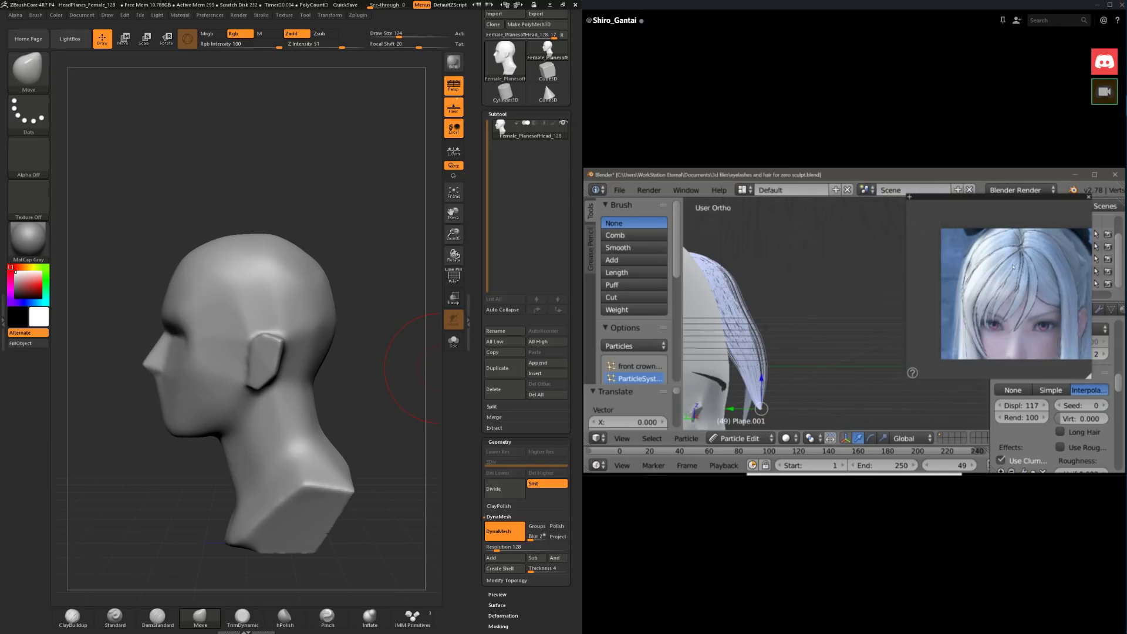
Step: Build up the transition between ear and cheek with the ClayBuildup brush at draw size 54 and smooth it
left_click_drag(372, 333, 335, 353)
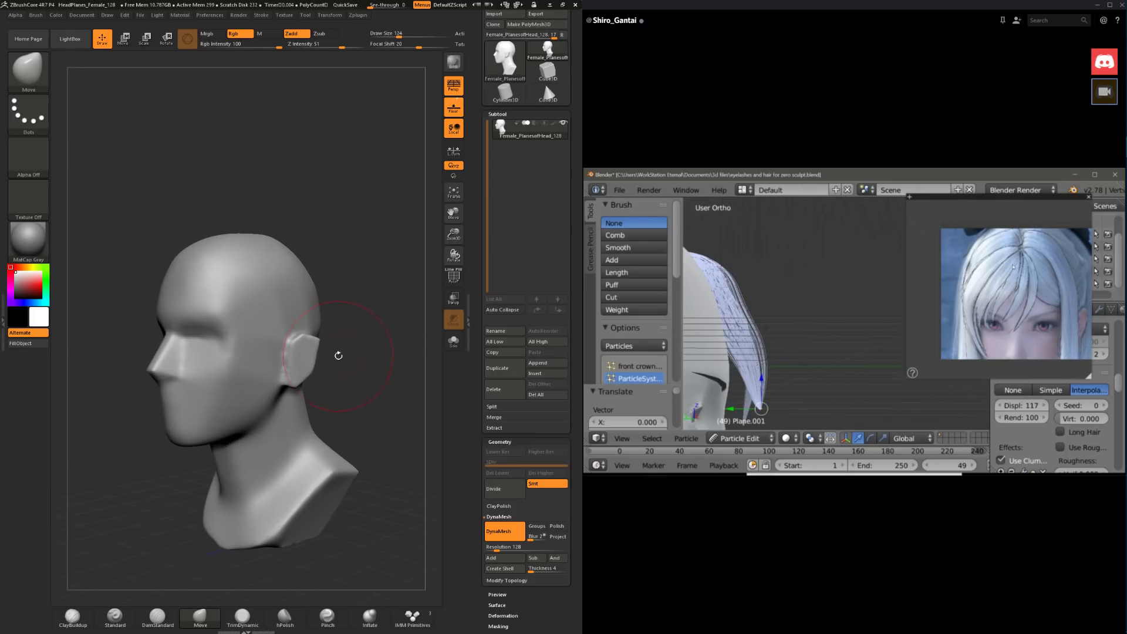
key("shift")
key("space")
left_click(72, 615)
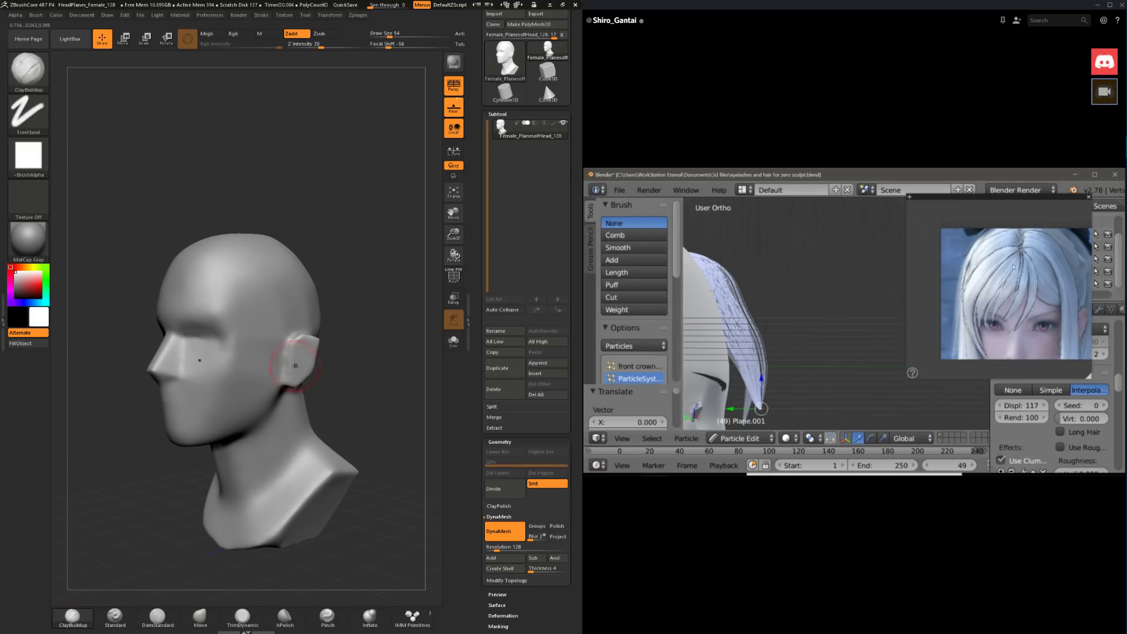
key("space")
left_click_drag(368, 312, 387, 326, "alt")
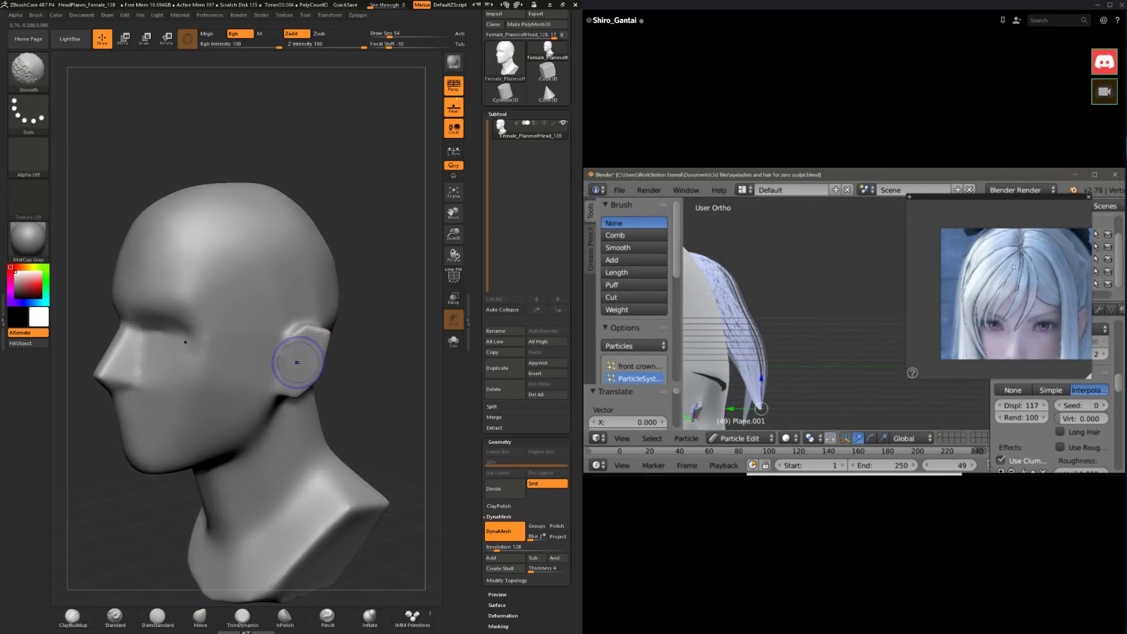
mouse_move(295, 360)
left_mouse_down("shift")
mouse_move(280, 366)
mouse_move(359, 339)
mouse_move(361, 328)
left_mouse_up("shift")
key("space")
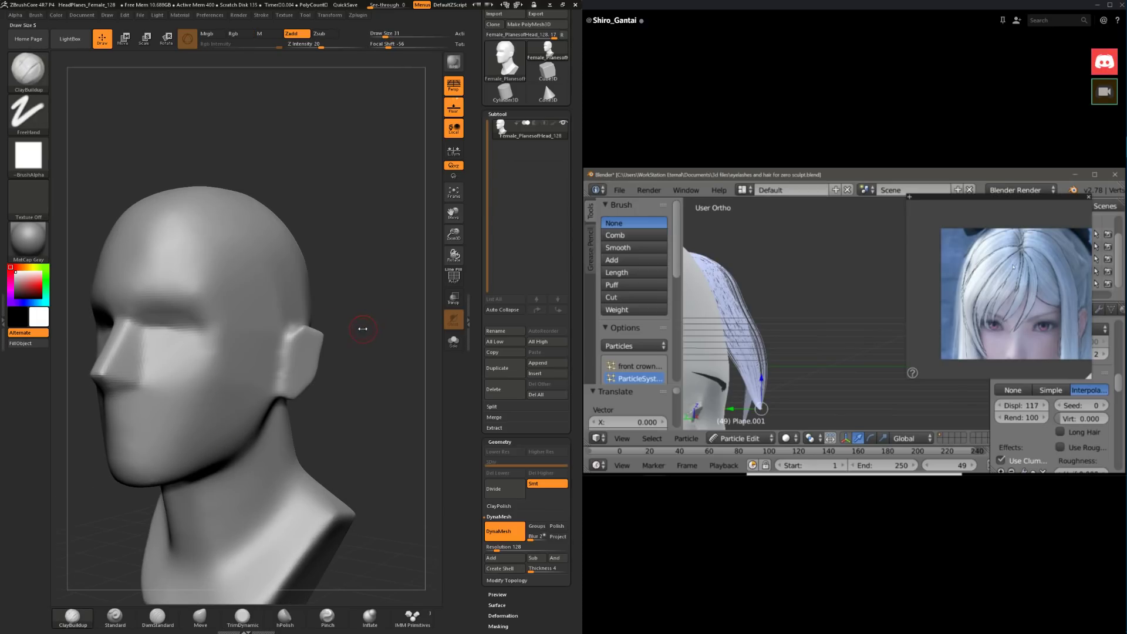
mouse_move(352, 395)
left_mouse_down()
mouse_move(367, 411)
mouse_move(346, 443)
mouse_move(339, 402)
left_mouse_up()
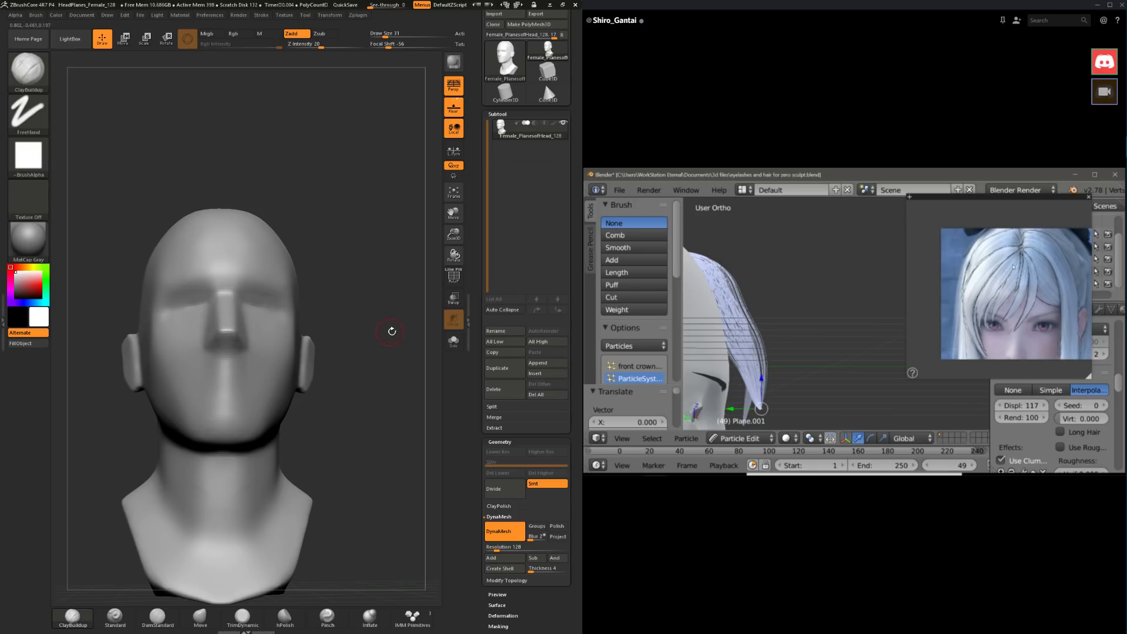
Step: Set the DynaMesh resolution to 176 and toggle DynaMesh off
left_click_drag(389, 327, 482, 478)
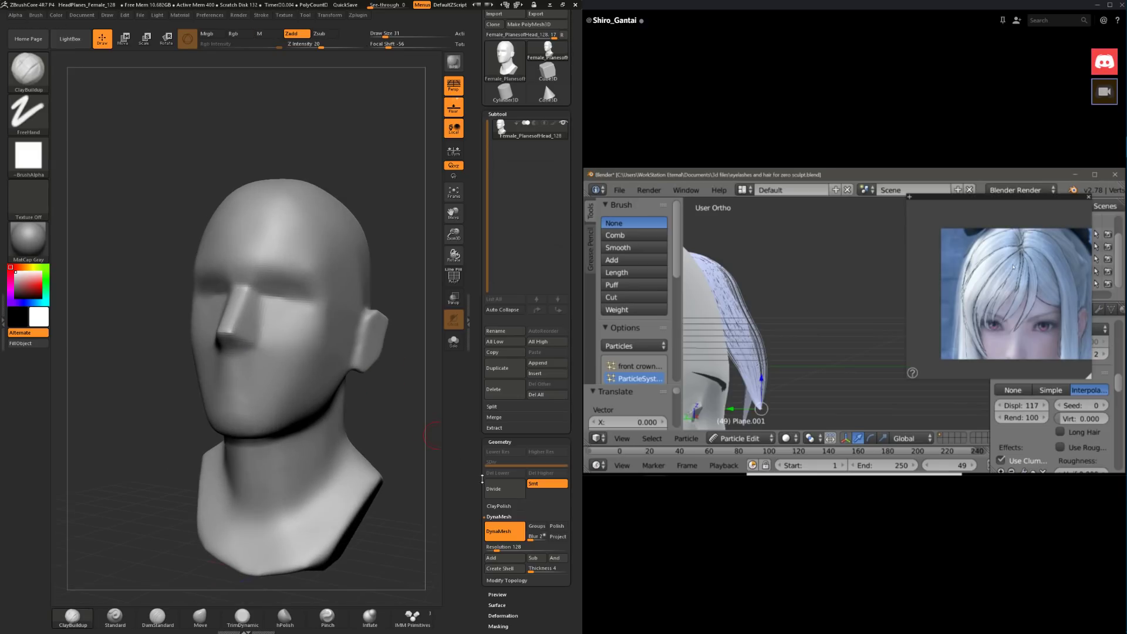
left_click(500, 548)
left_click_drag(500, 550, 500, 550)
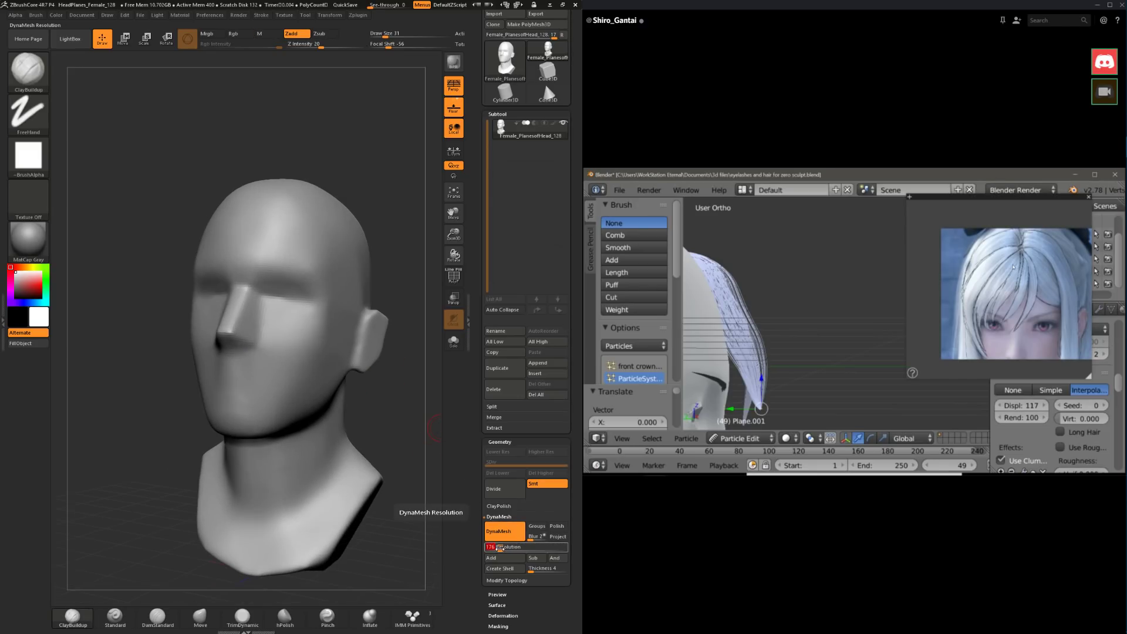
left_click(500, 530)
Step: Build up a rounded mouth mound and chin below the nose with the ClayBuildup brush at draw size 74 and smooth them
mouse_move(388, 400)
left_mouse_down("shift")
mouse_move(382, 371)
mouse_move(383, 403)
left_mouse_up("shift")
mouse_move(230, 397)
left_mouse_down("shift")
mouse_move(232, 417)
mouse_move(315, 402)
left_mouse_up("shift")
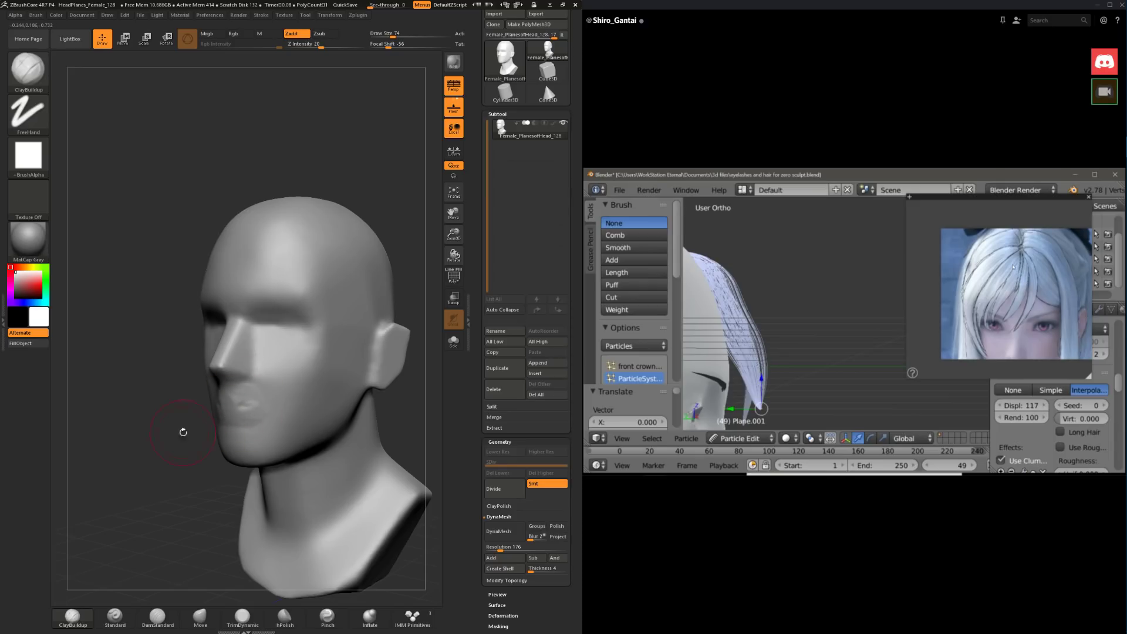
left_click_drag(183, 432, 220, 414)
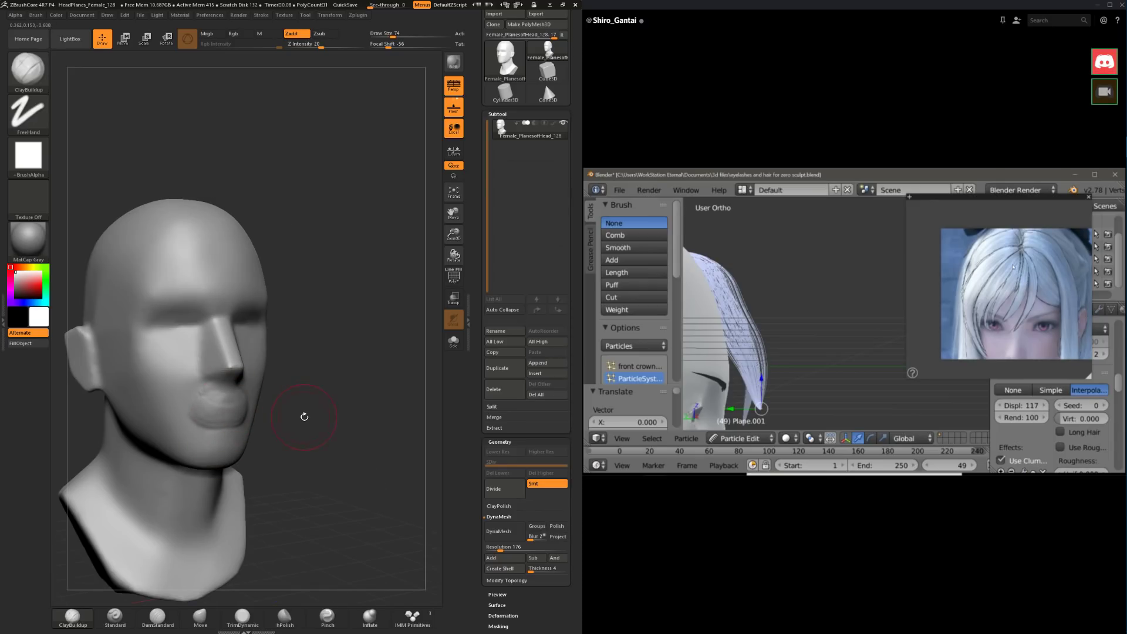
left_click_drag(305, 416, 267, 409)
left_click_drag(266, 402, 264, 412, "shift")
left_click_drag(189, 430, 228, 431)
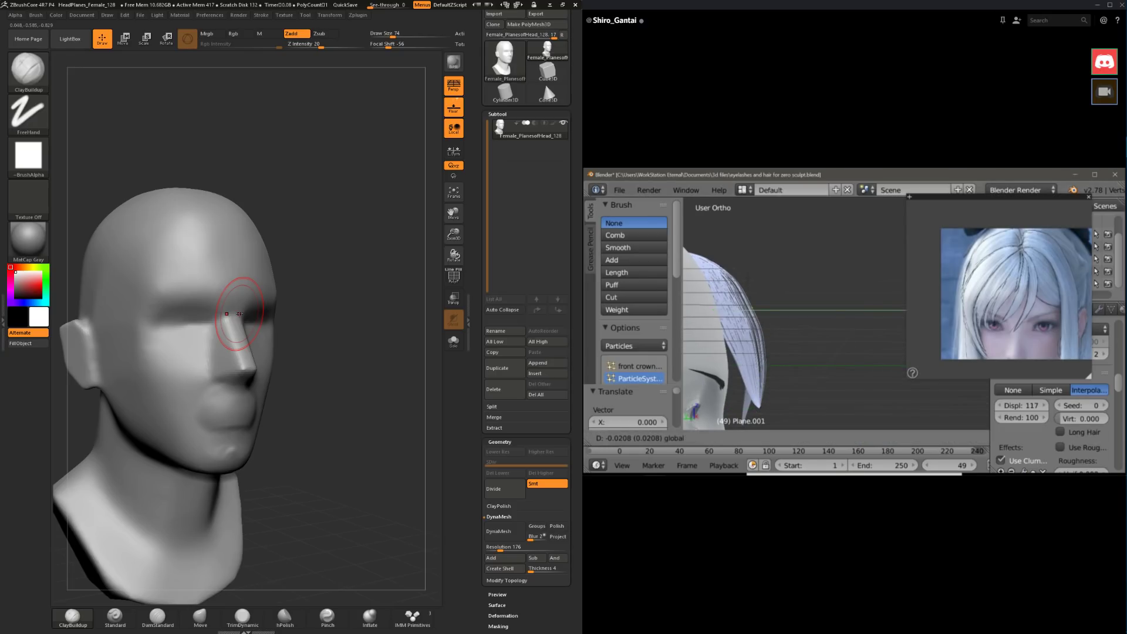
left_click_drag(356, 498, 255, 493)
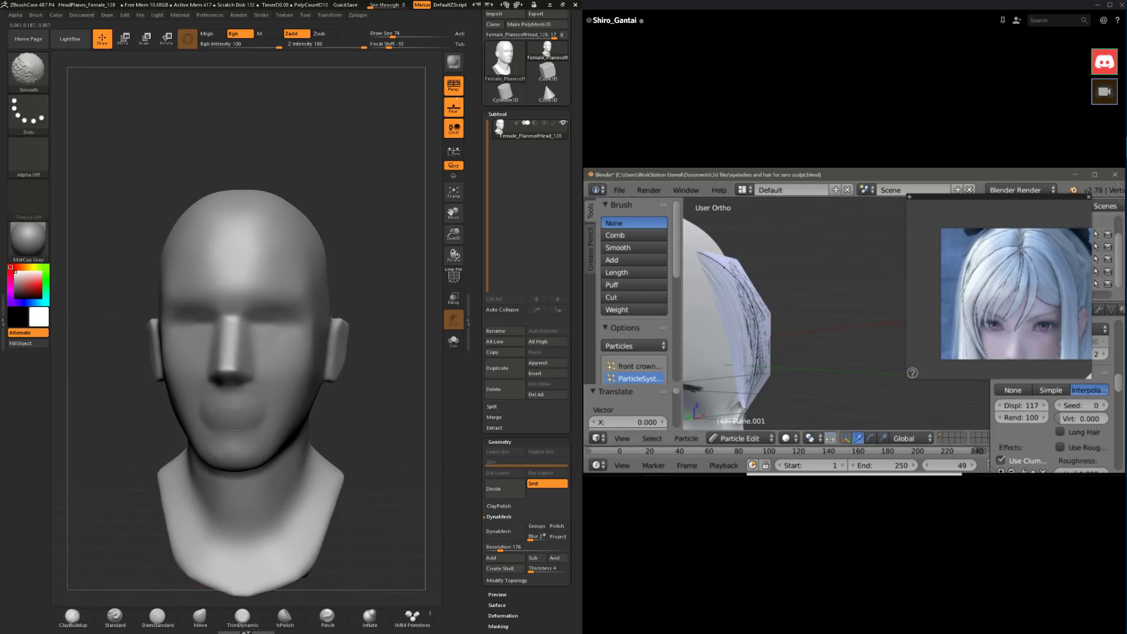
mouse_move(133, 490)
left_mouse_down()
mouse_move(226, 402)
mouse_move(296, 412)
left_mouse_up()
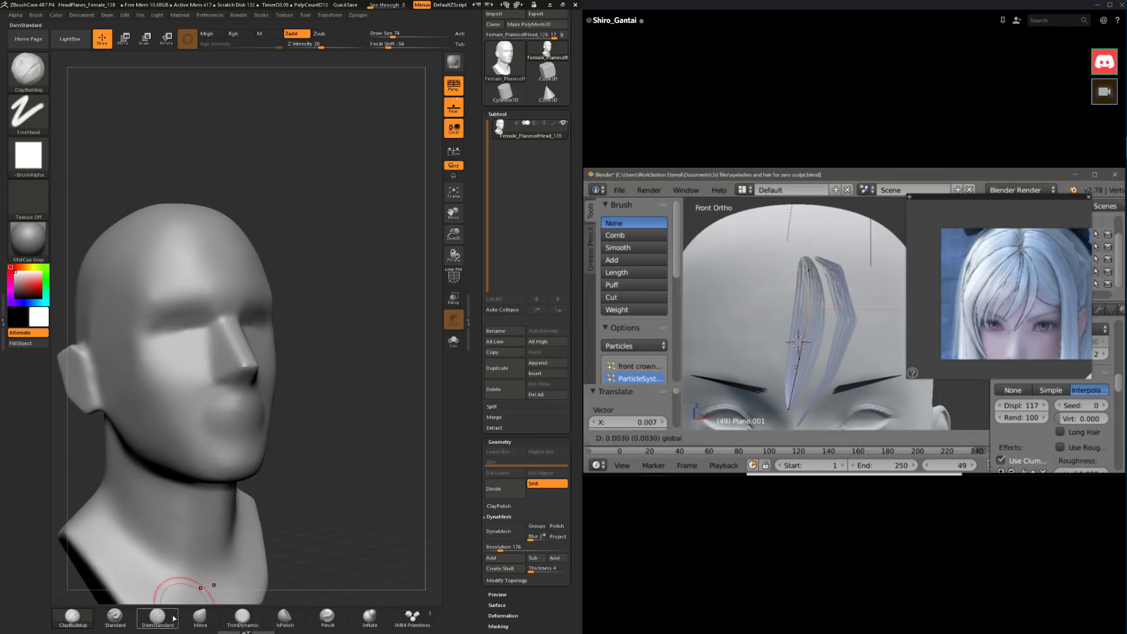
Step: Refine the upper lip area below the nose with the ClayBuildup brush at draw sizes 22 and 39
mouse_move(399, 435)
left_mouse_down()
mouse_move(275, 405)
mouse_move(271, 418)
left_mouse_up()
left_click_drag(156, 473, 247, 463)
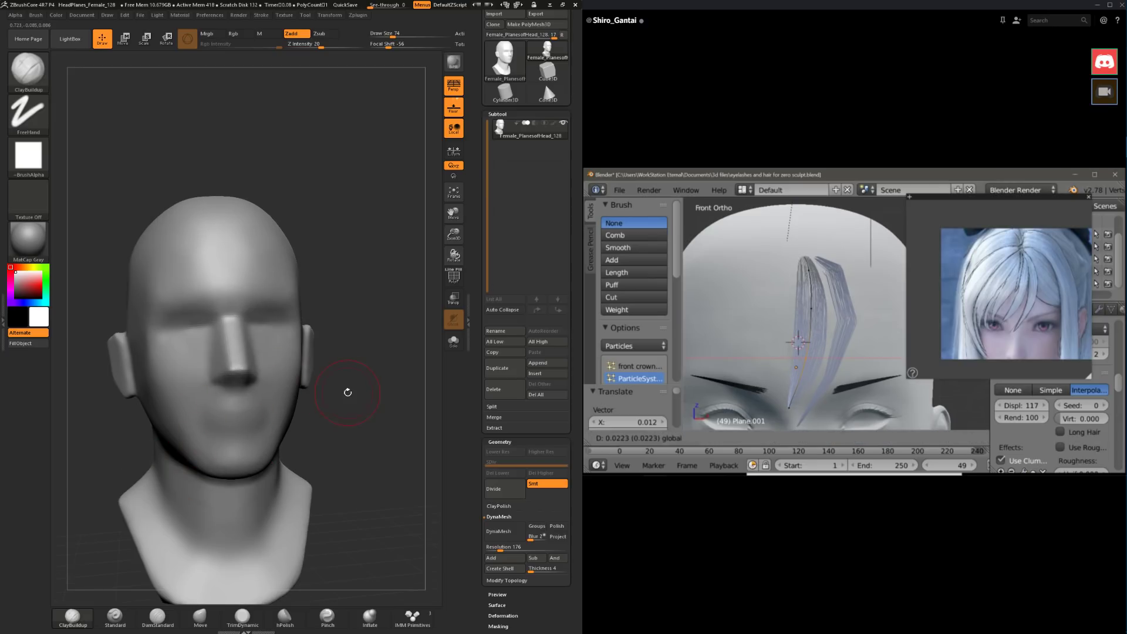
key("space")
mouse_move(347, 392)
left_mouse_down()
mouse_move(342, 361)
mouse_move(384, 347)
mouse_move(382, 378)
left_mouse_up()
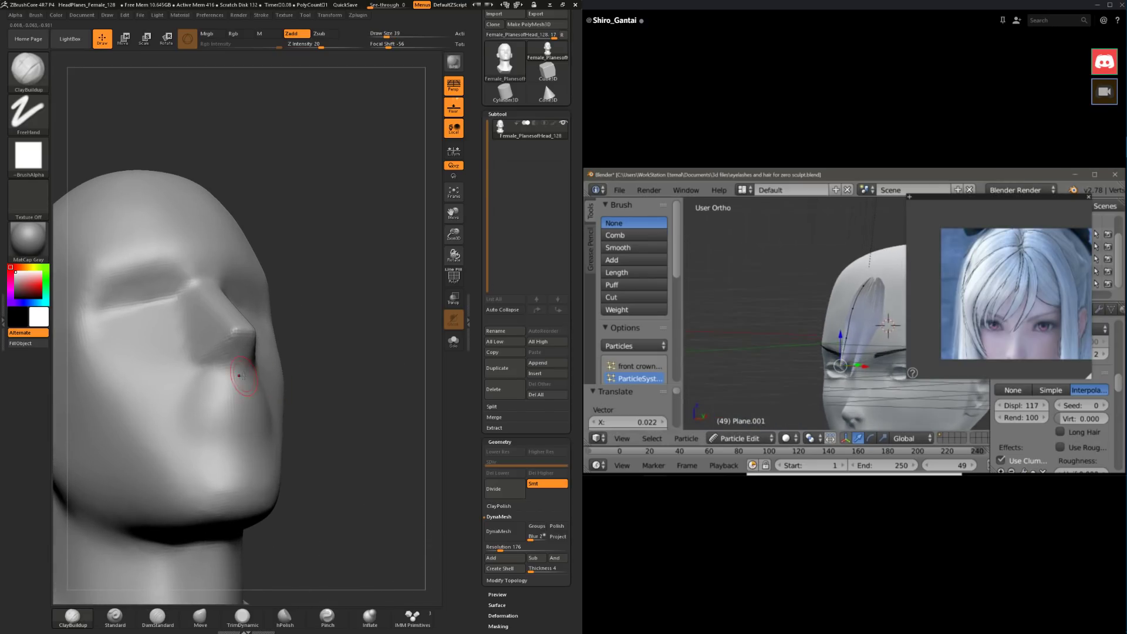
key("space")
left_click_drag(246, 374, 238, 373)
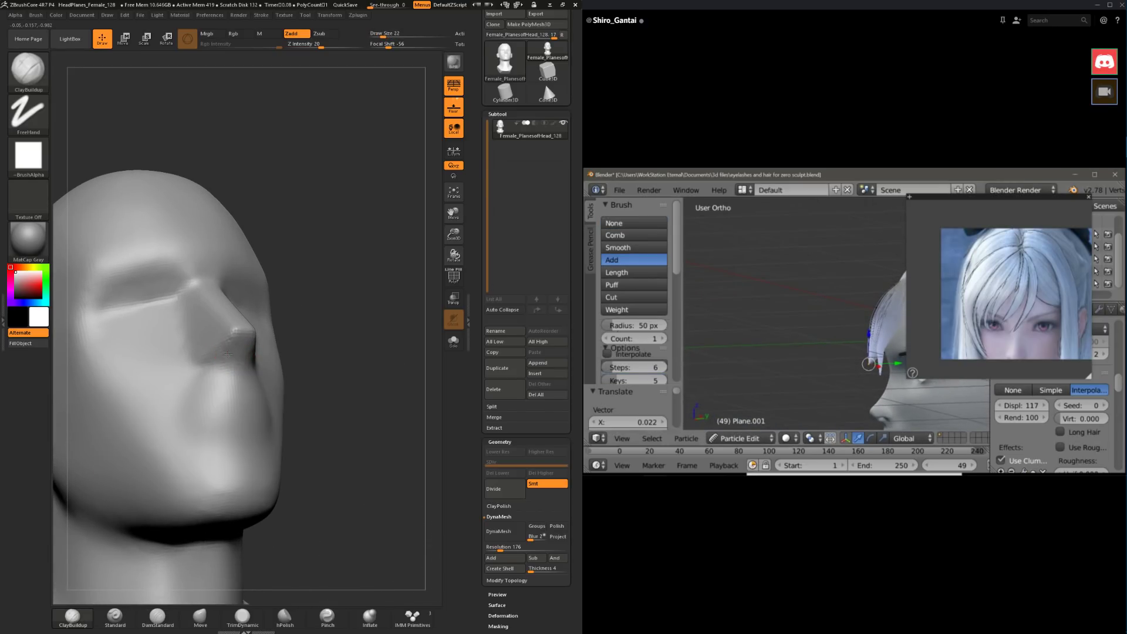
key("ctrl")
left_click_drag(290, 352, 311, 370)
key("space")
mouse_move(299, 319)
left_mouse_down()
mouse_move(294, 304)
mouse_move(335, 327)
mouse_move(279, 363)
left_mouse_up()
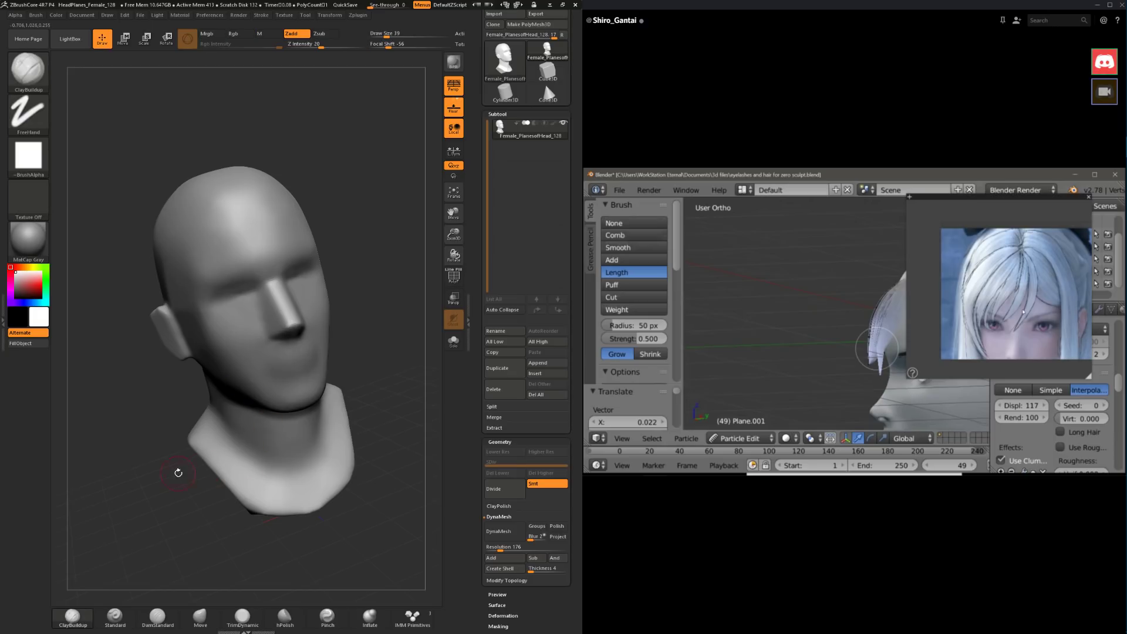
Step: Adjust the overall silhouette of the head and bust with the Move brush at draw size 90
left_click_drag(178, 471, 175, 390, "shift")
left_click_drag(355, 377, 330, 378, "alt")
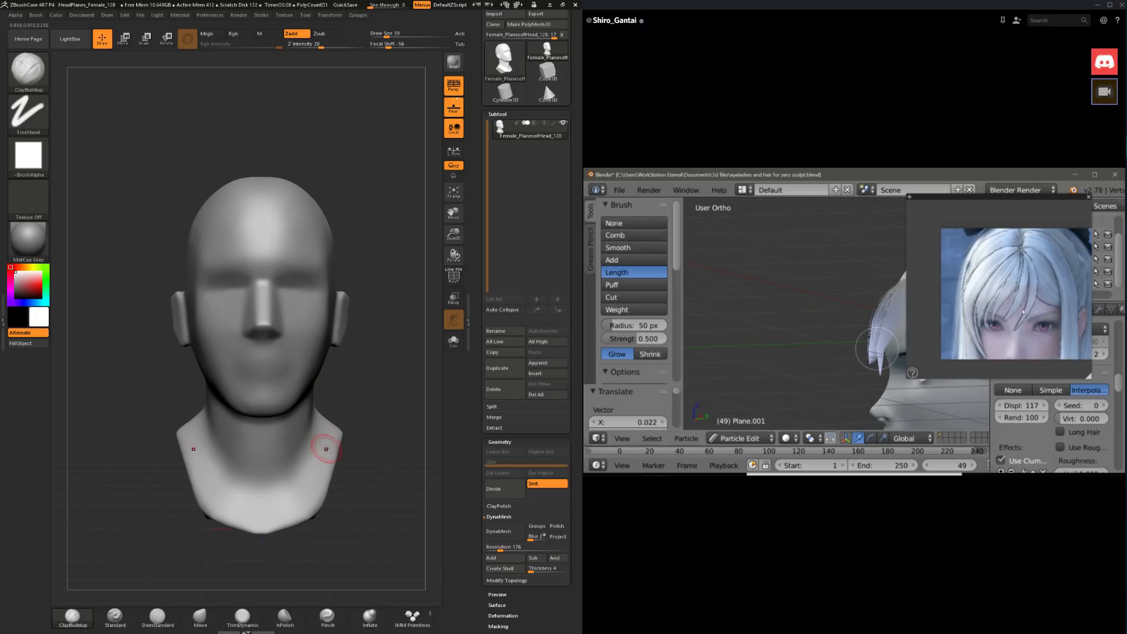
left_click(200, 616)
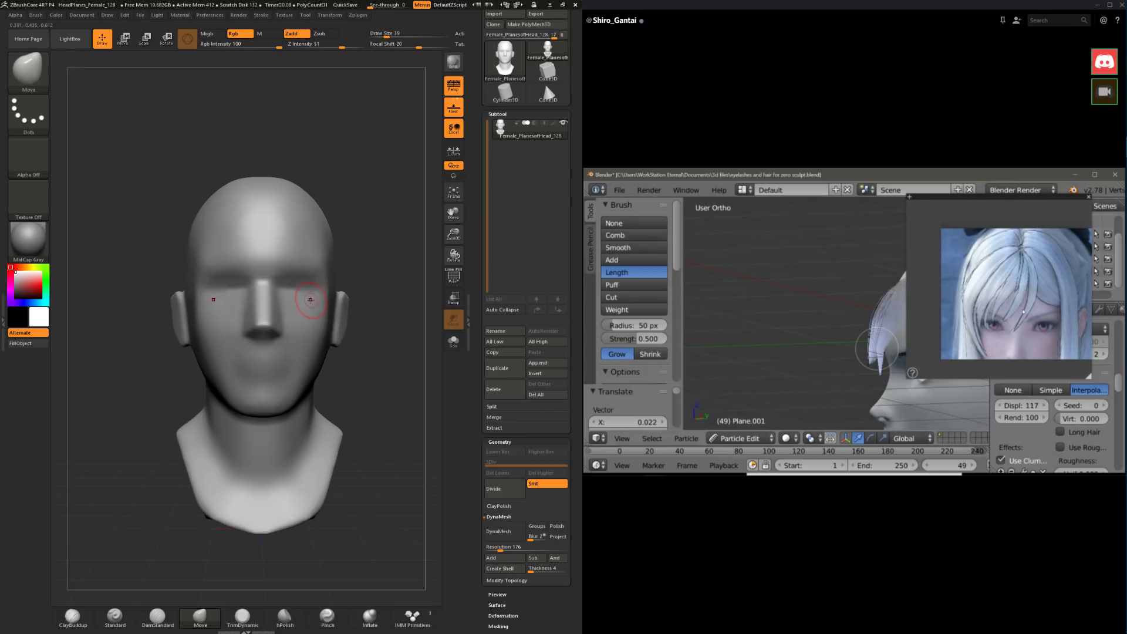
key("space")
mouse_move(352, 358)
left_mouse_down()
mouse_move(363, 374)
mouse_move(309, 371)
mouse_move(332, 381)
mouse_move(320, 414)
mouse_move(284, 429)
mouse_move(349, 431)
mouse_move(286, 433)
left_mouse_up()
left_click_drag(298, 550, 255, 577, "alt")
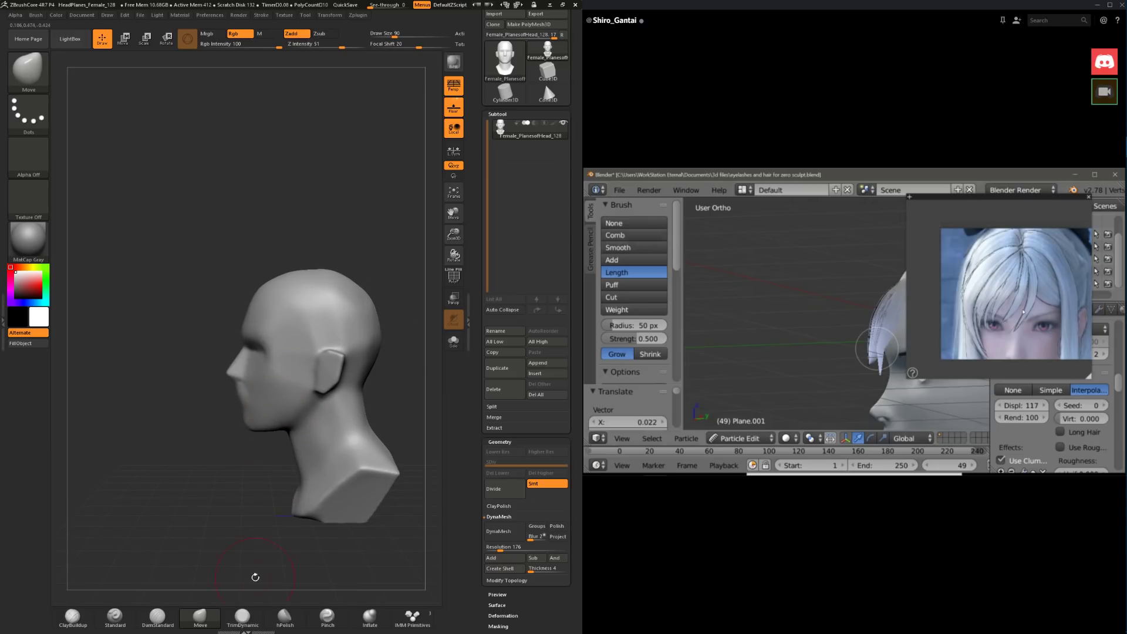
Step: Trim and round the crown and back of the skull with the TrimDynamic brush at draw size 90
left_click(243, 615)
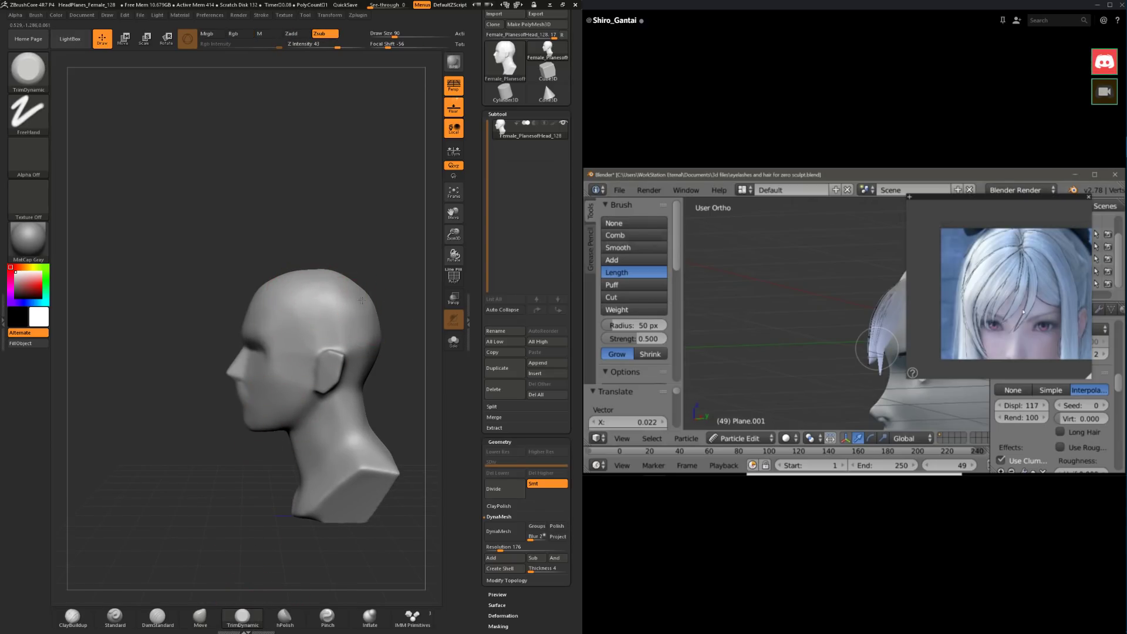
mouse_move(364, 241)
left_mouse_down()
mouse_move(345, 286)
mouse_move(379, 305)
left_mouse_up()
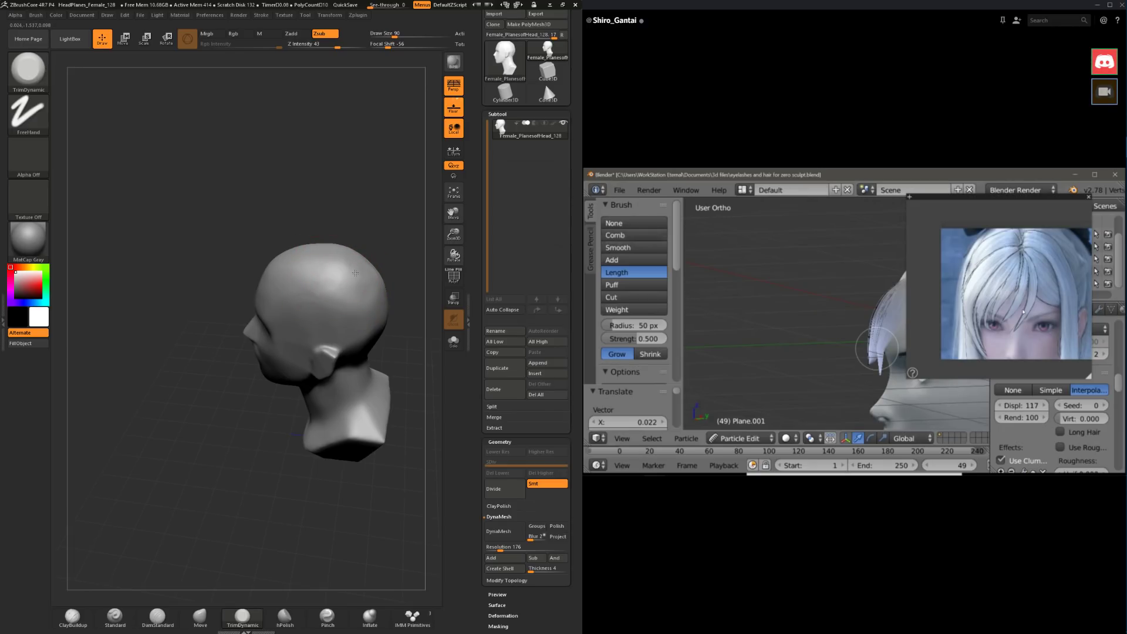
mouse_move(337, 257)
left_mouse_down()
mouse_move(382, 311)
mouse_move(387, 255)
mouse_move(338, 235)
left_mouse_up()
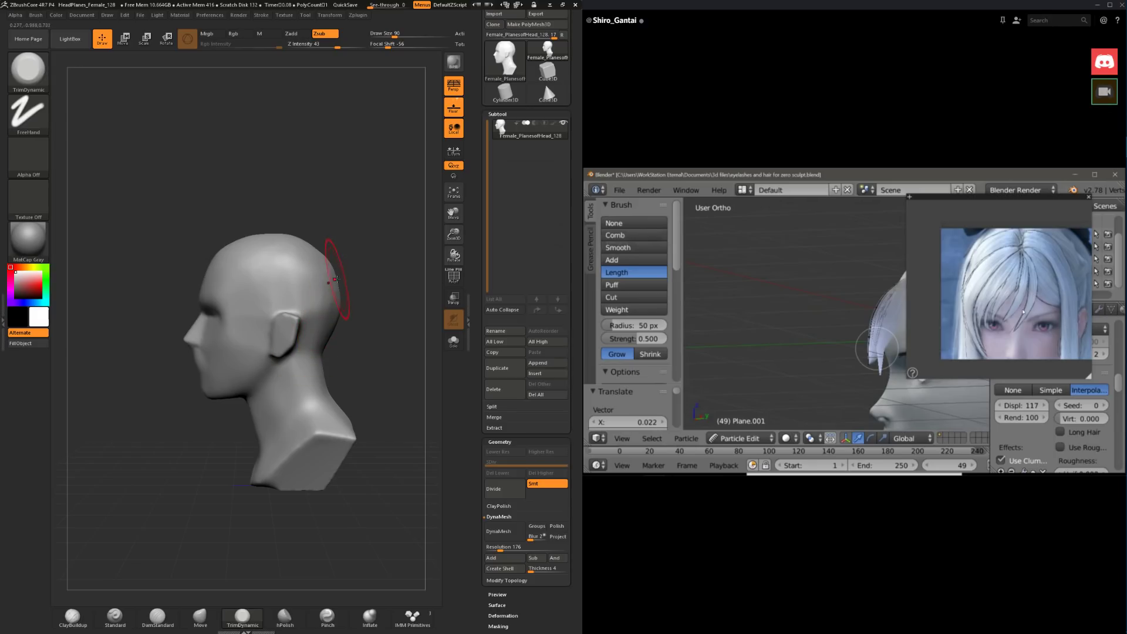
mouse_move(348, 346)
left_mouse_down()
mouse_move(302, 347)
mouse_move(265, 376)
mouse_move(222, 461)
left_mouse_up()
left_click_drag(298, 365, 322, 358)
left_click_drag(268, 418, 213, 465)
left_click_drag(324, 340, 360, 332, "shift")
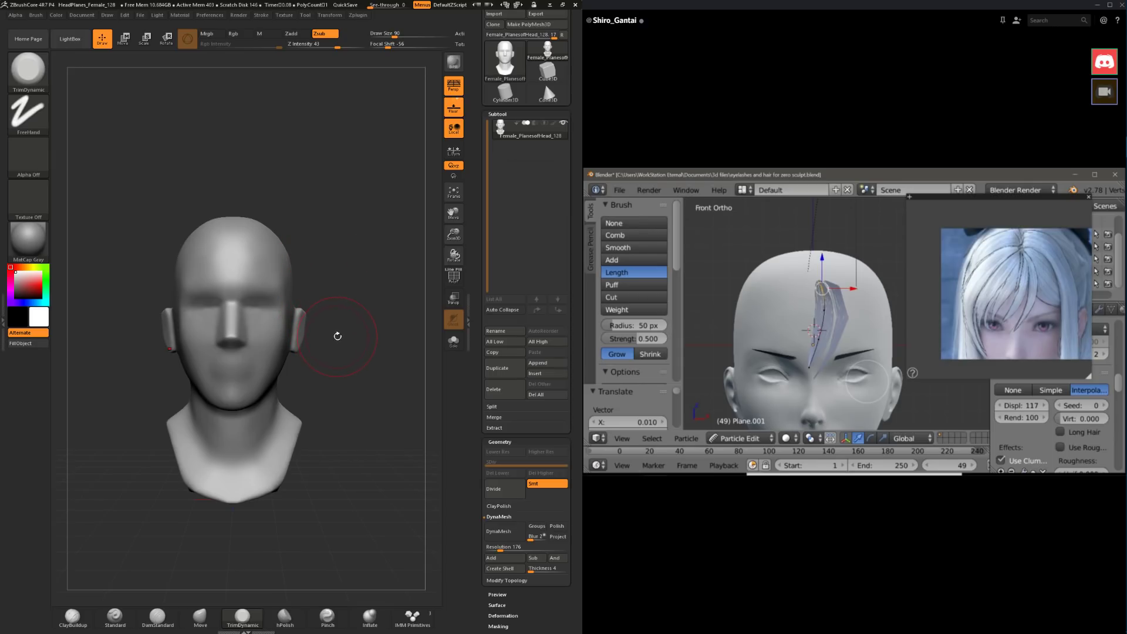
Step: Smooth the surface around the ear and the side of the face at draw size 46
mouse_move(357, 339)
left_mouse_down()
mouse_move(350, 350)
mouse_move(355, 332)
mouse_move(334, 337)
left_mouse_up()
key("space")
left_click_drag(369, 329, 368, 382, "alt")
left_click_drag(311, 311, 301, 288, "shift")
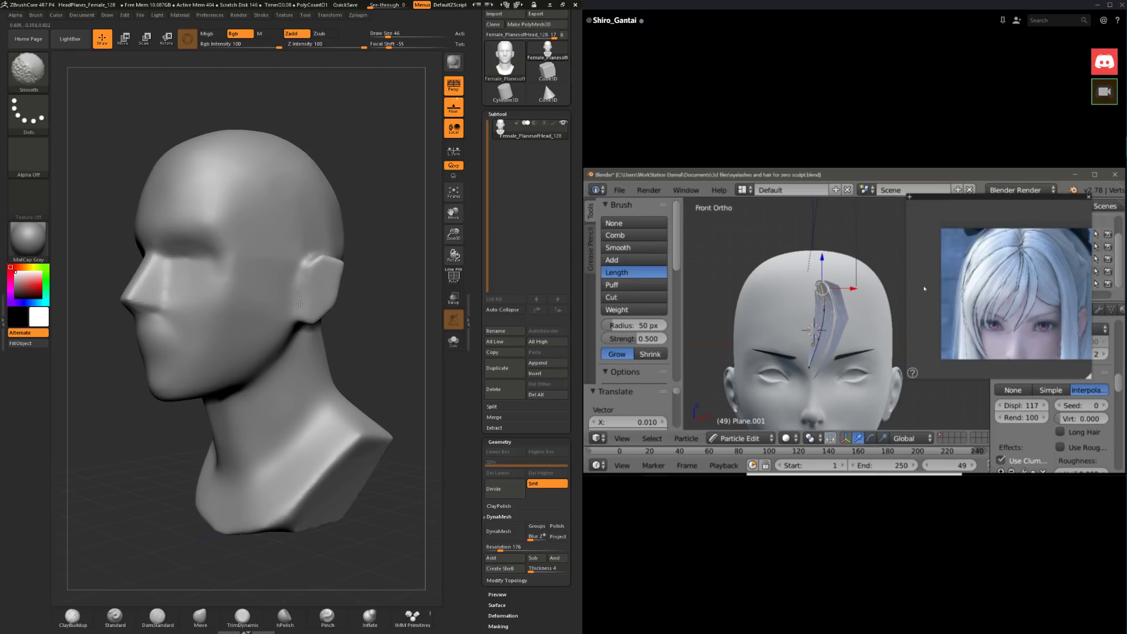
left_click_drag(383, 270, 316, 282)
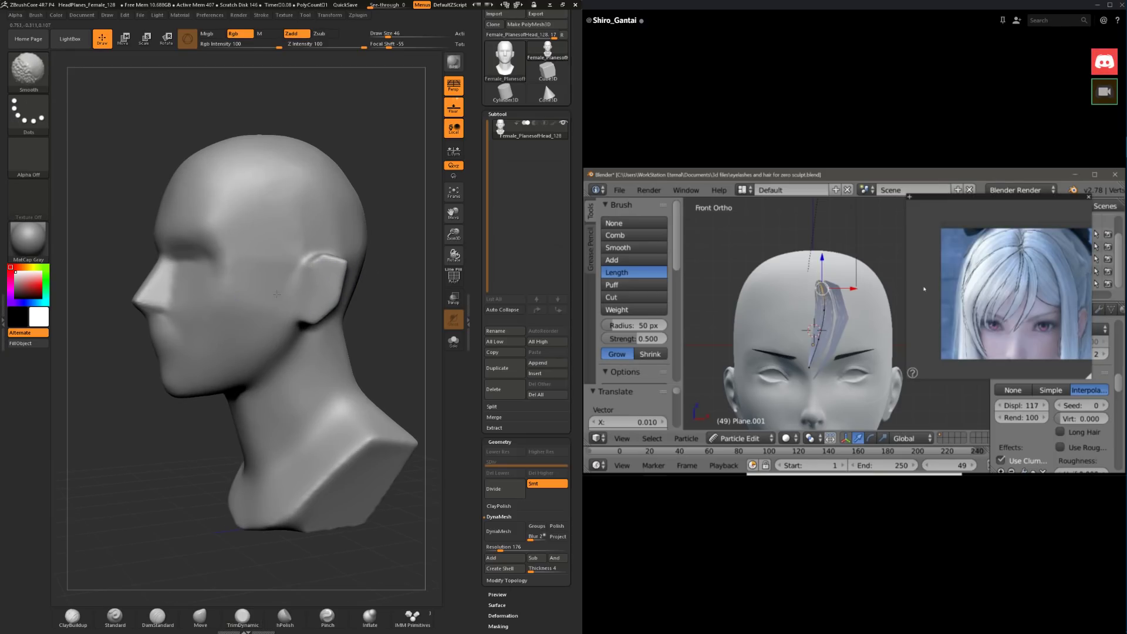
Step: Build up the cheekbone and temple in front of the ear with the ClayBuildup brush at draw size 81 and smooth them
key("space")
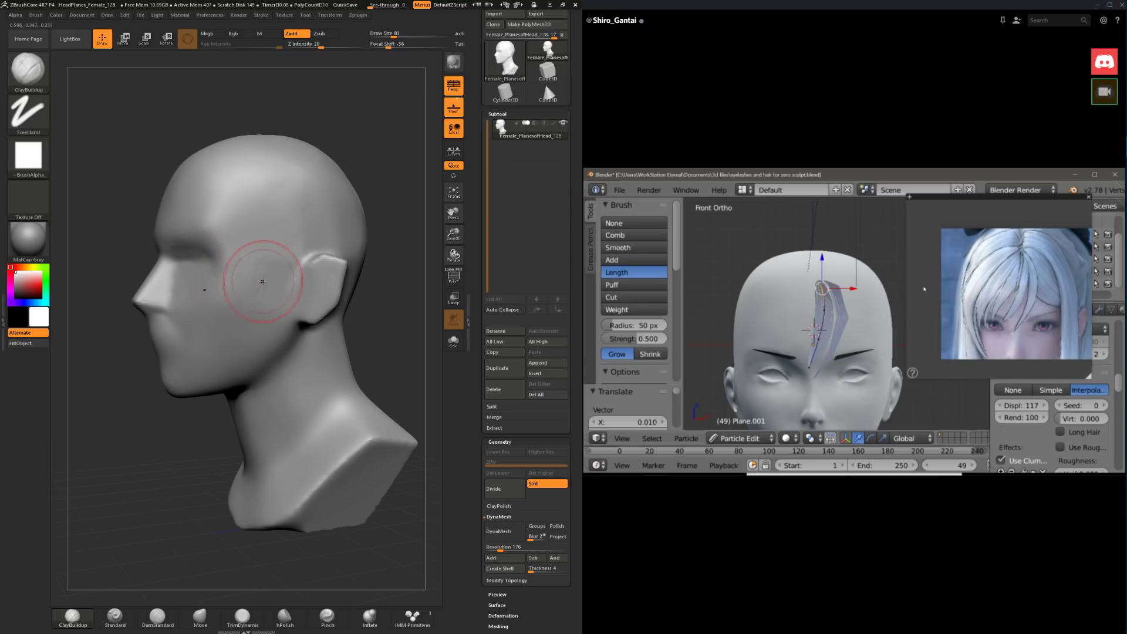
key("shift")
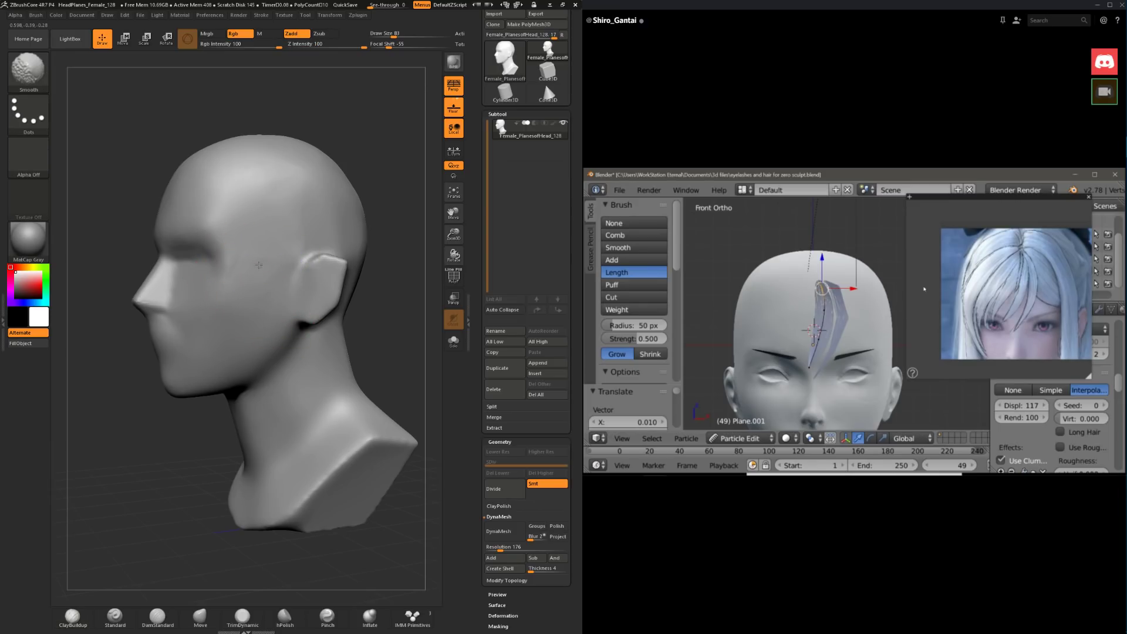
left_click_drag(350, 113, 367, 118)
key("shift")
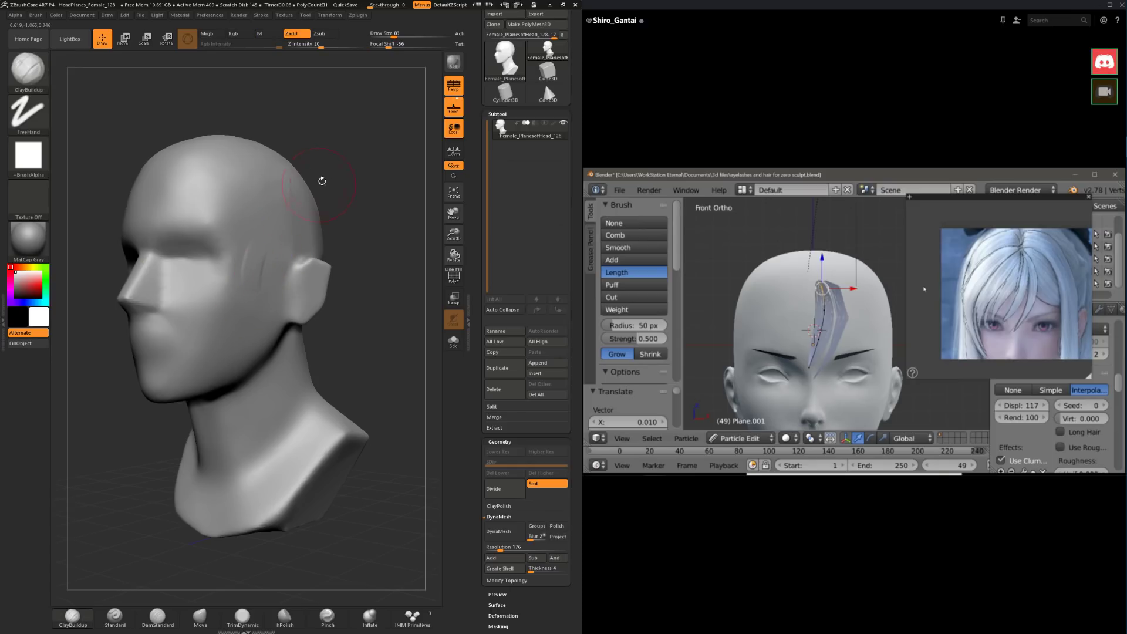
mouse_move(322, 170)
left_mouse_down()
mouse_move(364, 183)
mouse_move(336, 218)
mouse_move(352, 217)
mouse_move(273, 267)
left_mouse_up()
key("space")
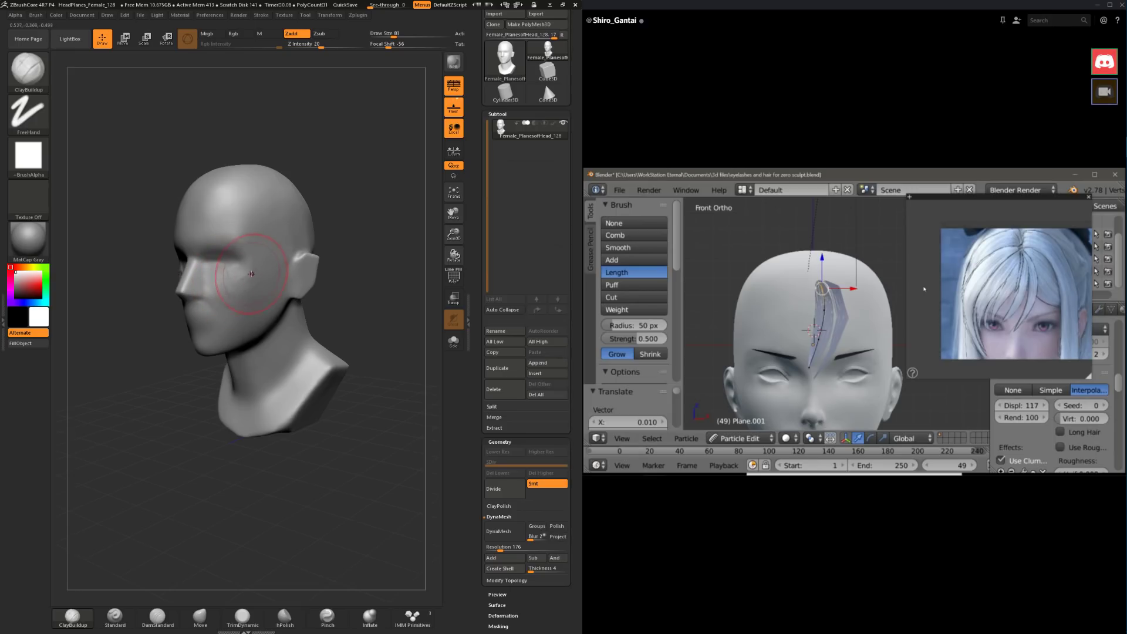
left_click_drag(330, 247, 405, 232)
left_click_drag(238, 258, 249, 276, "shift")
mouse_move(329, 229)
left_mouse_down()
mouse_move(255, 282)
mouse_move(384, 252)
mouse_move(388, 238)
left_mouse_up()
mouse_move(294, 163)
left_mouse_down("shift")
mouse_move(360, 276)
mouse_move(339, 279)
left_mouse_up("shift")
left_click_drag(149, 361, 224, 346)
Step: Build up rounded eye mounds in the sockets with the ClayBuildup brush at draw size 49
key("space")
left_click_drag(274, 288, 270, 288)
left_click_drag(335, 205, 317, 202)
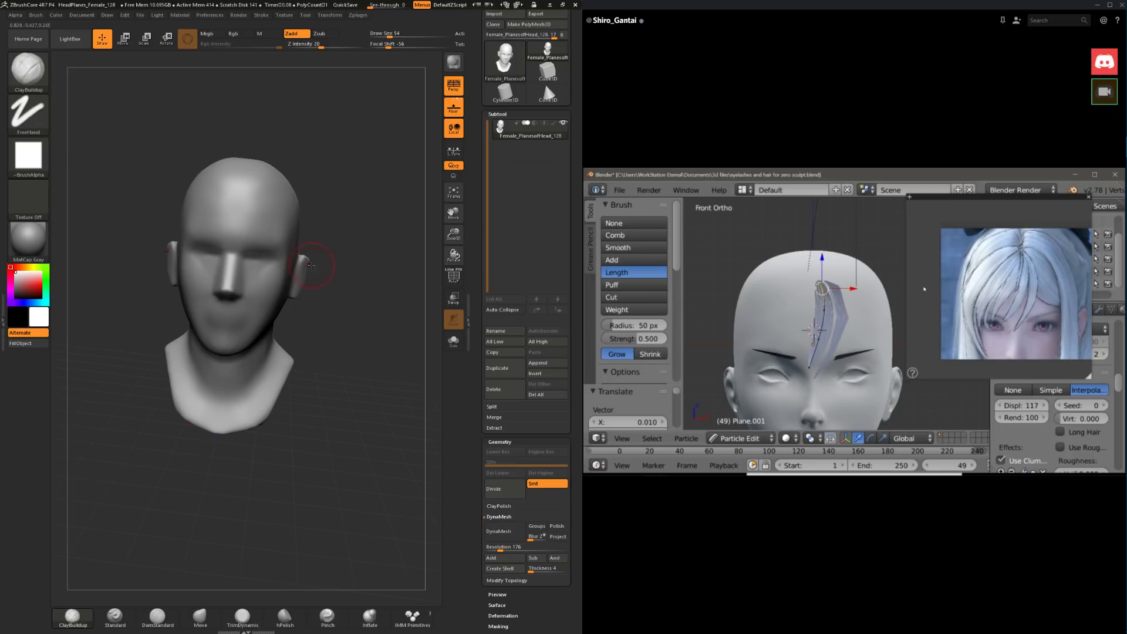
key("space")
left_click_drag(312, 264, 322, 267)
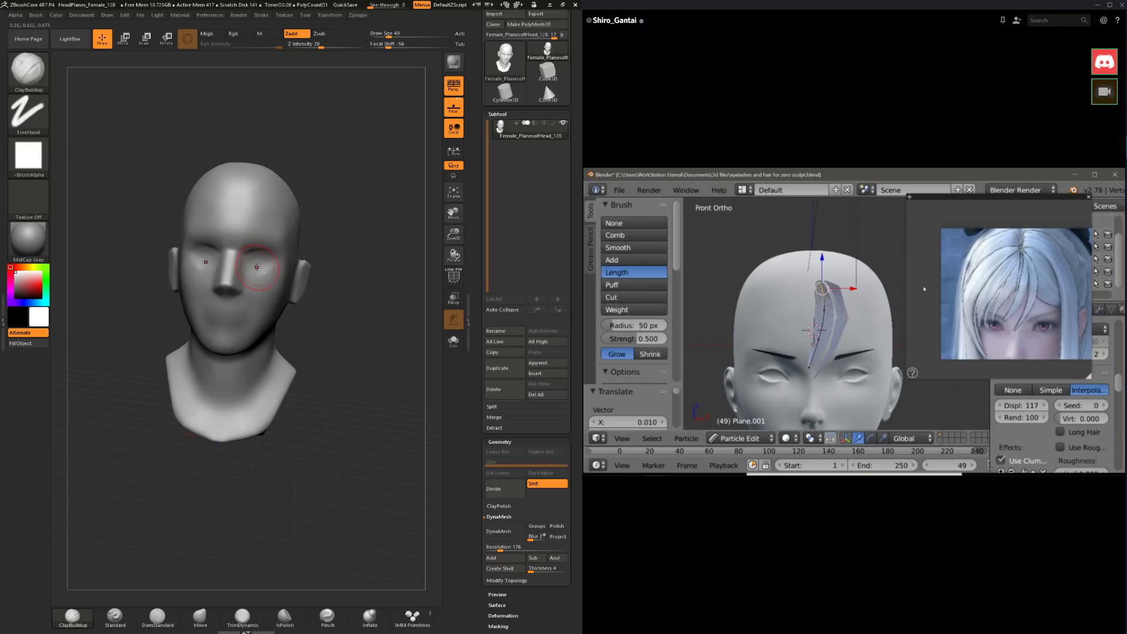
left_click_drag(256, 267, 259, 260, "shift")
Step: Reshape the mouth and chin area with the Move brush at draw size 76
mouse_move(324, 232)
left_mouse_down("shift")
mouse_move(332, 223)
mouse_move(382, 240)
mouse_move(411, 235)
mouse_move(253, 452)
mouse_move(199, 466)
mouse_move(188, 433)
left_mouse_up("shift")
left_click(200, 617)
mouse_move(158, 258)
left_mouse_down("alt")
mouse_move(185, 347)
mouse_move(179, 388)
mouse_move(235, 392)
mouse_move(235, 355)
mouse_move(231, 374)
mouse_move(213, 366)
left_mouse_up("alt")
key("space")
left_click_drag(252, 376, 226, 399)
Step: Try to carve the line between the lips with the DamStandard brush at draw size 33 and undo it
left_click(157, 616)
left_click_drag(282, 317, 252, 394)
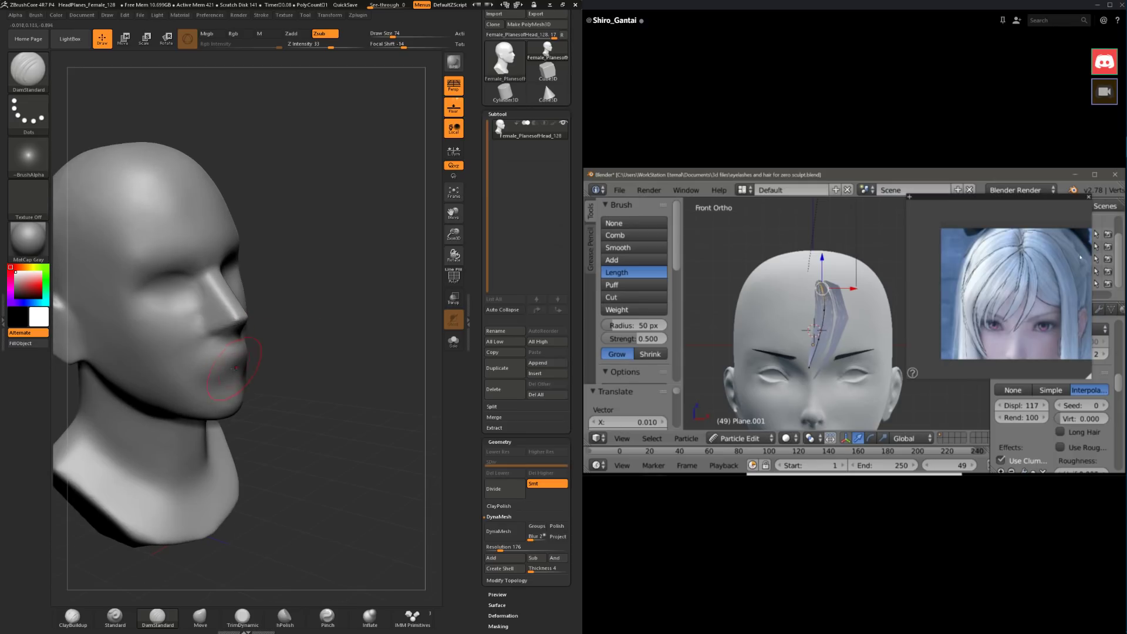
key("space")
left_click_drag(297, 343, 283, 324)
key("ctrl")
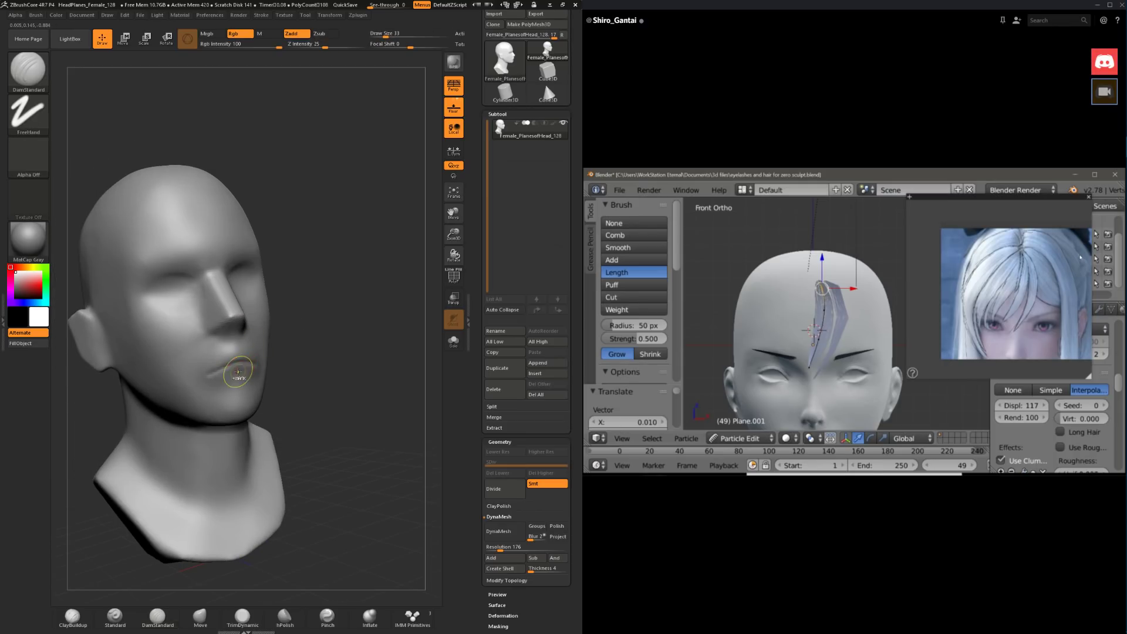
key("ctrl+z")
left_click_drag(302, 350, 270, 373)
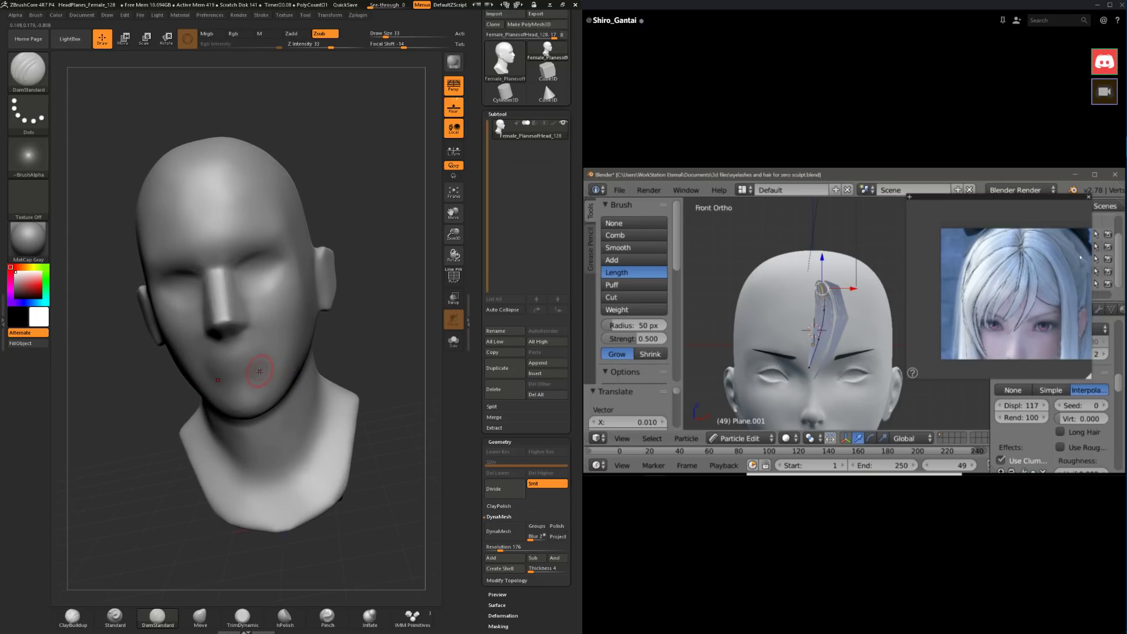
key("shift")
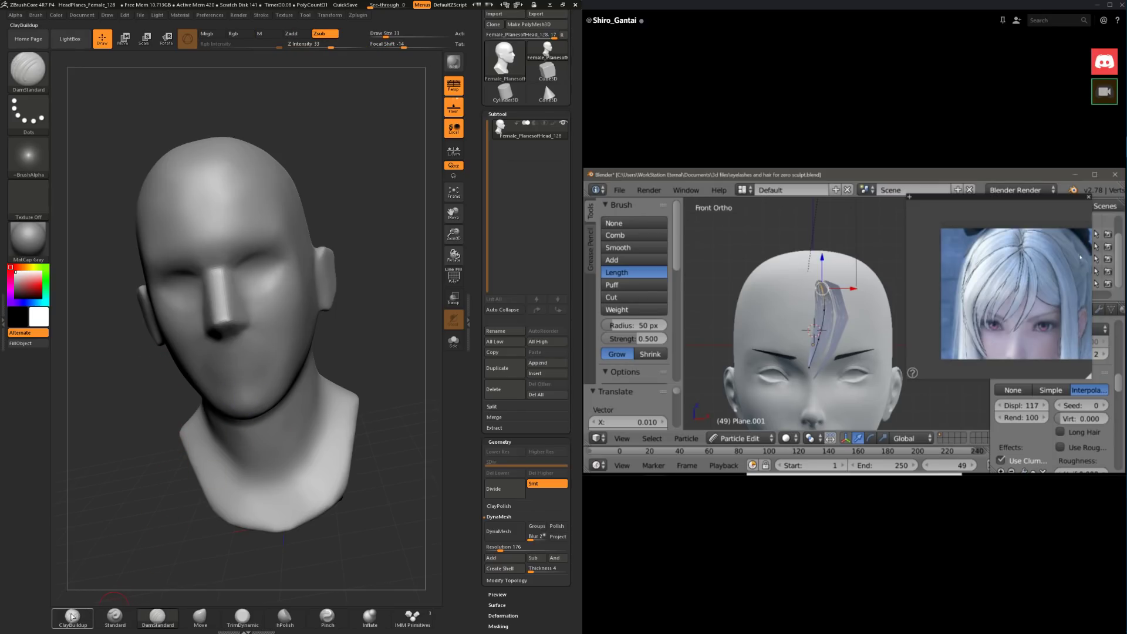
Step: Thicken the back of the ear where it meets the skull with the ClayBuildup brush at draw size 33 and smooth it
left_click(72, 615)
mouse_move(319, 327)
left_mouse_down()
mouse_move(206, 420)
mouse_move(201, 456)
mouse_move(161, 470)
mouse_move(381, 355)
mouse_move(415, 379)
mouse_move(314, 414)
left_mouse_up()
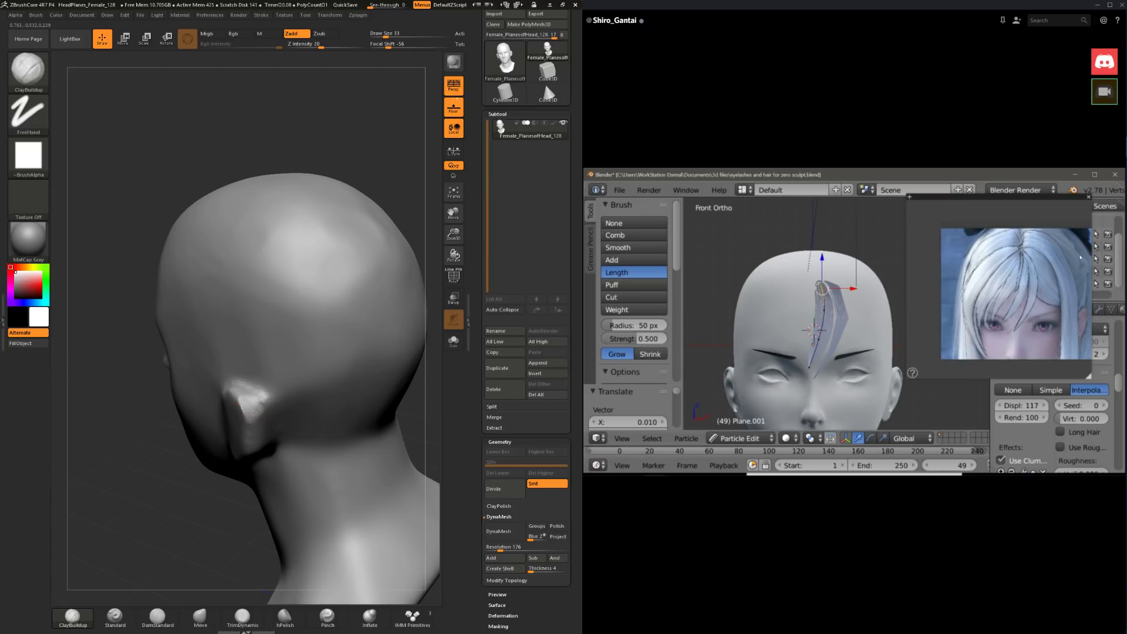
left_click_drag(265, 410, 216, 491)
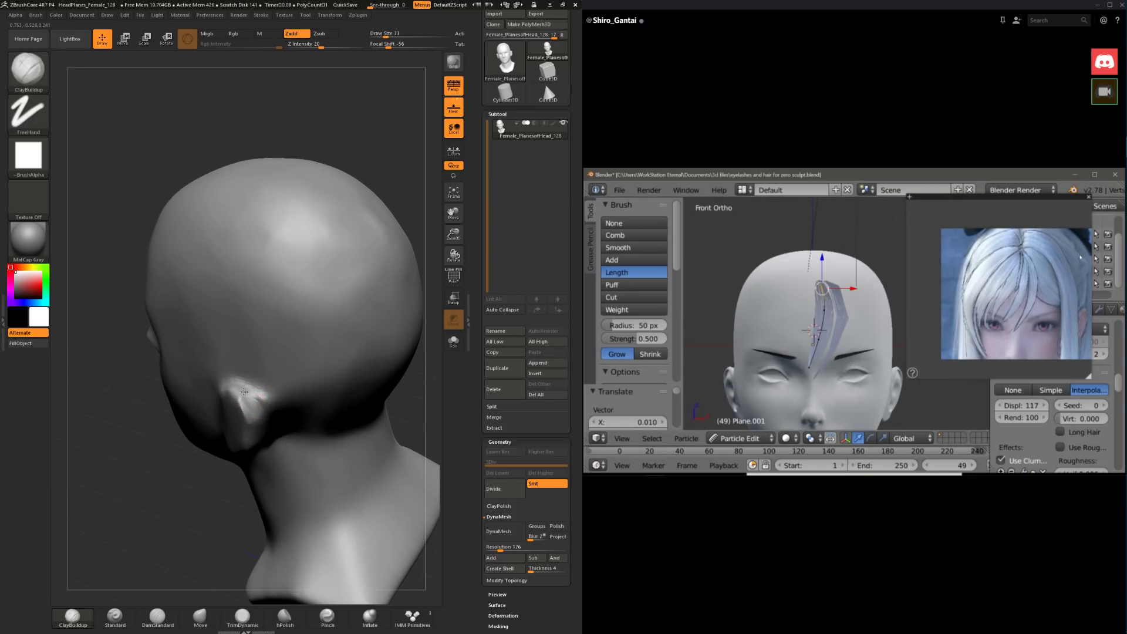
left_click_drag(219, 497, 236, 389, "shift")
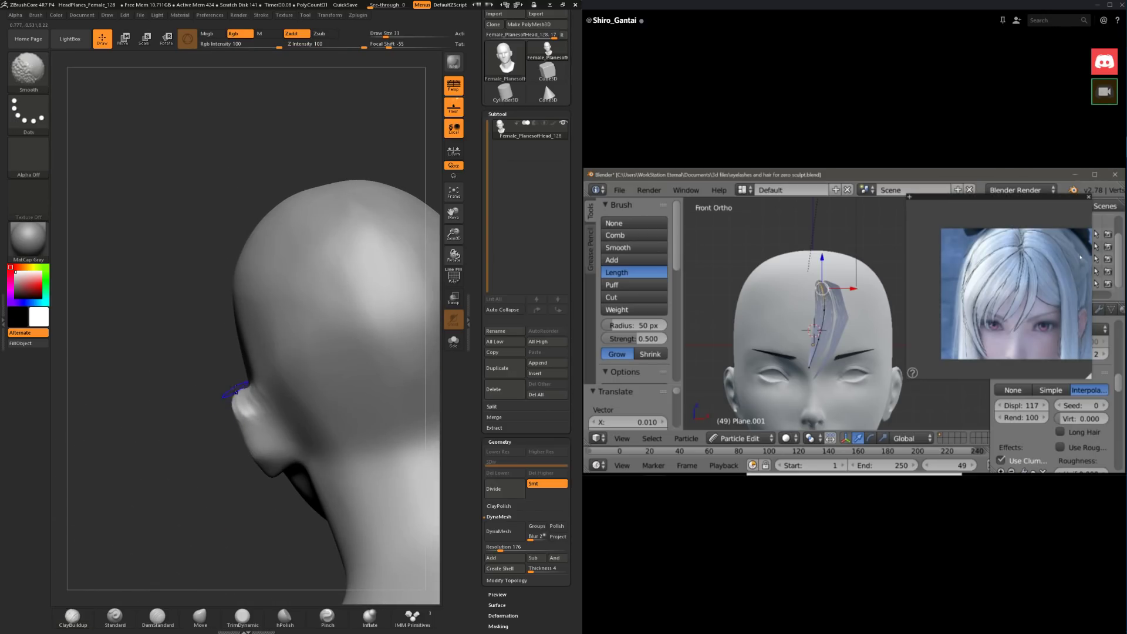
left_click_drag(200, 427, 244, 446)
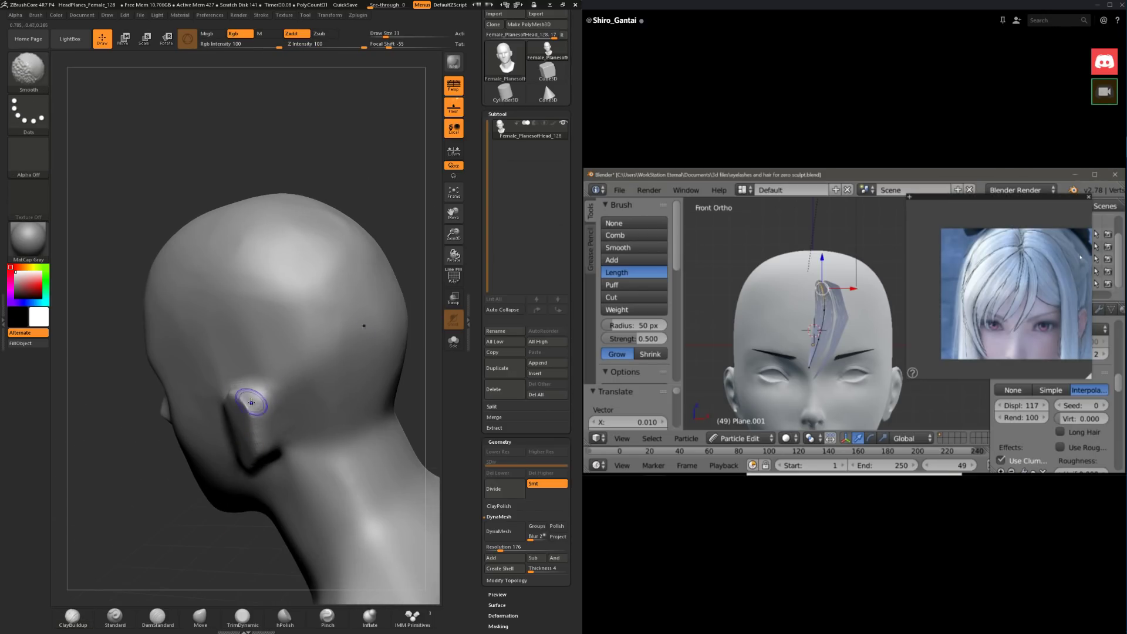
left_click_drag(244, 398, 252, 417, "shift")
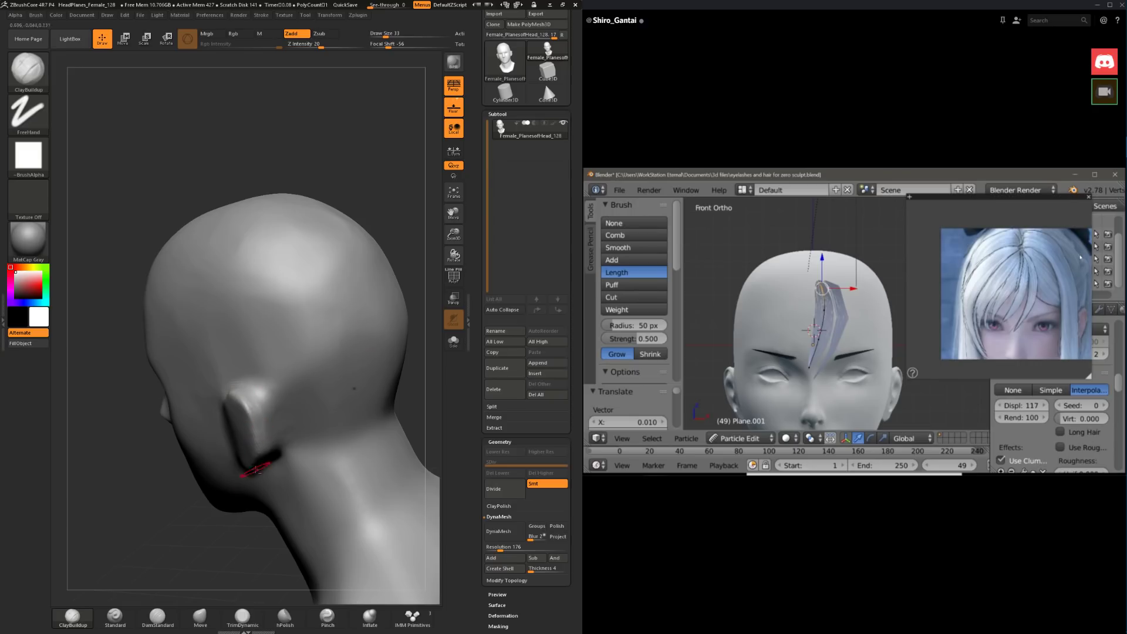
Step: Fill in the earlobe and the upper front edge of the ear with the ClayBuildup brush
left_click_drag(255, 470, 241, 401, "shift")
mouse_move(251, 391)
right_mouse_down()
mouse_move(243, 415)
mouse_move(237, 405)
right_mouse_up()
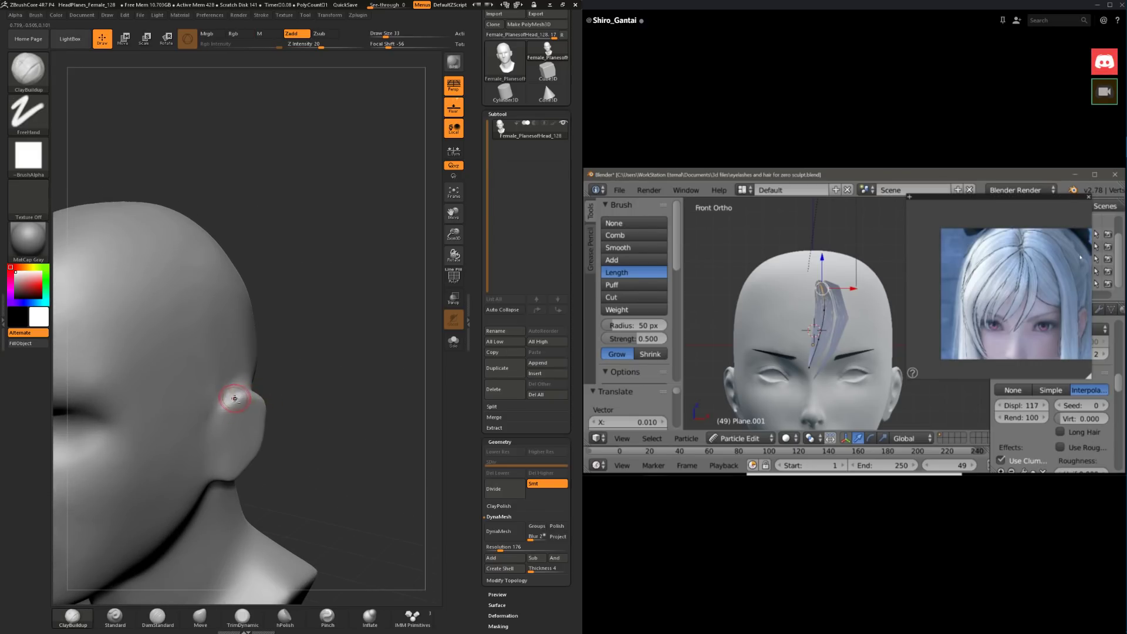
mouse_move(315, 376)
left_mouse_down()
mouse_move(319, 347)
mouse_move(367, 440)
left_mouse_up()
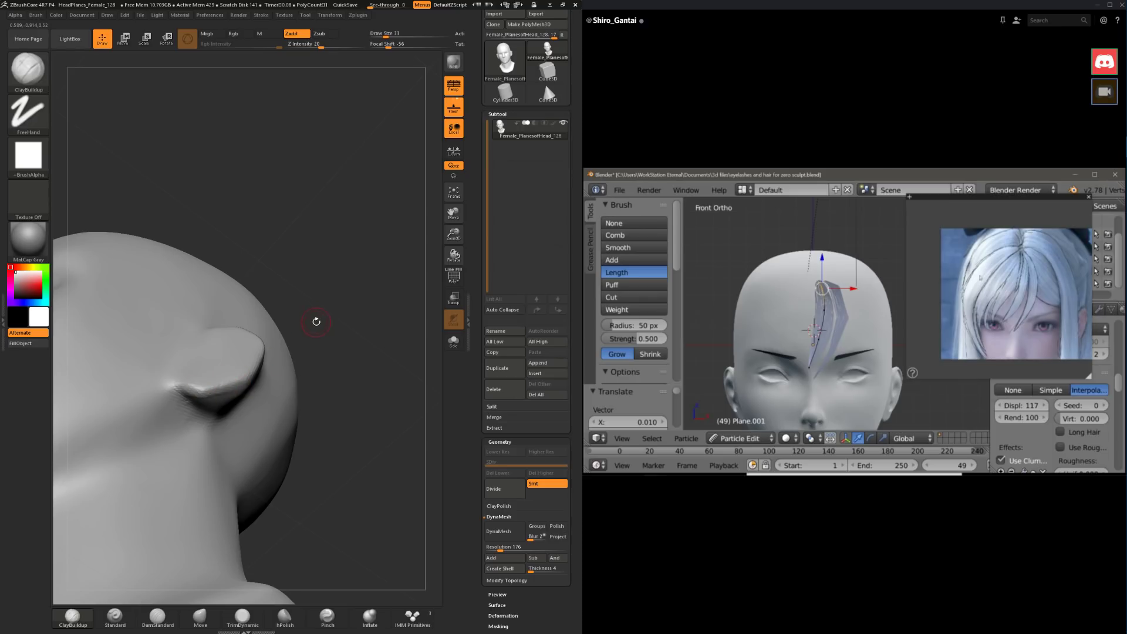
left_click_drag(316, 321, 294, 369)
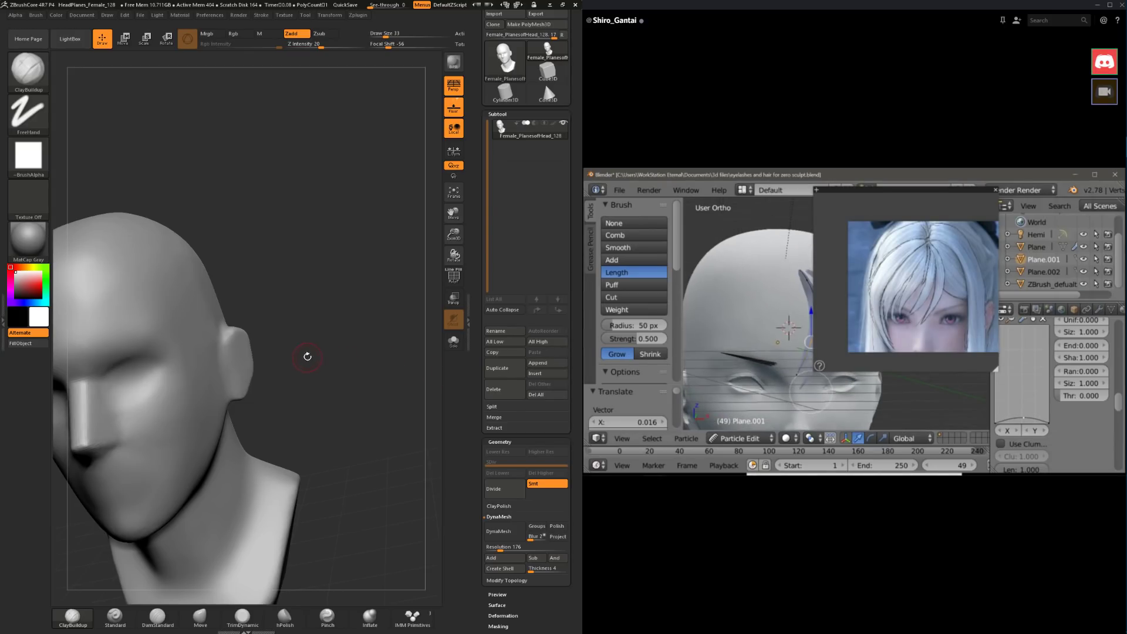
Step: Round out the crown of the skull in profile with the Move brush at draw size 80
mouse_move(307, 356)
left_mouse_down()
mouse_move(345, 394)
mouse_move(351, 383)
mouse_move(408, 390)
mouse_move(389, 380)
mouse_move(372, 325)
mouse_move(357, 330)
mouse_move(304, 469)
left_mouse_up()
key("space")
left_click(200, 616)
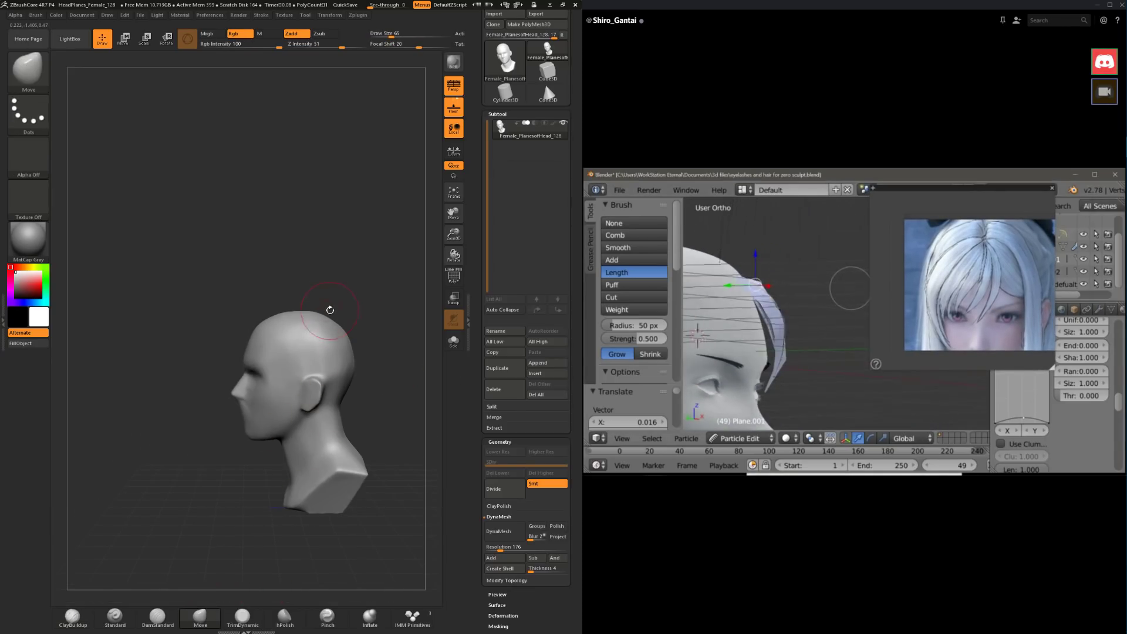
key("space")
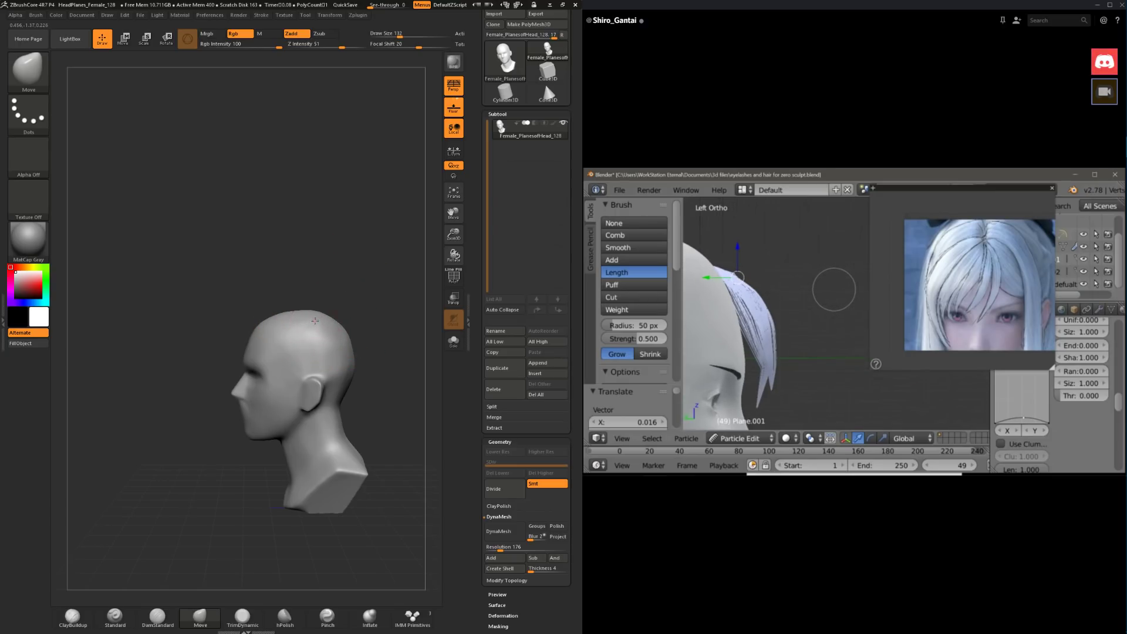
key("space")
left_click(335, 330)
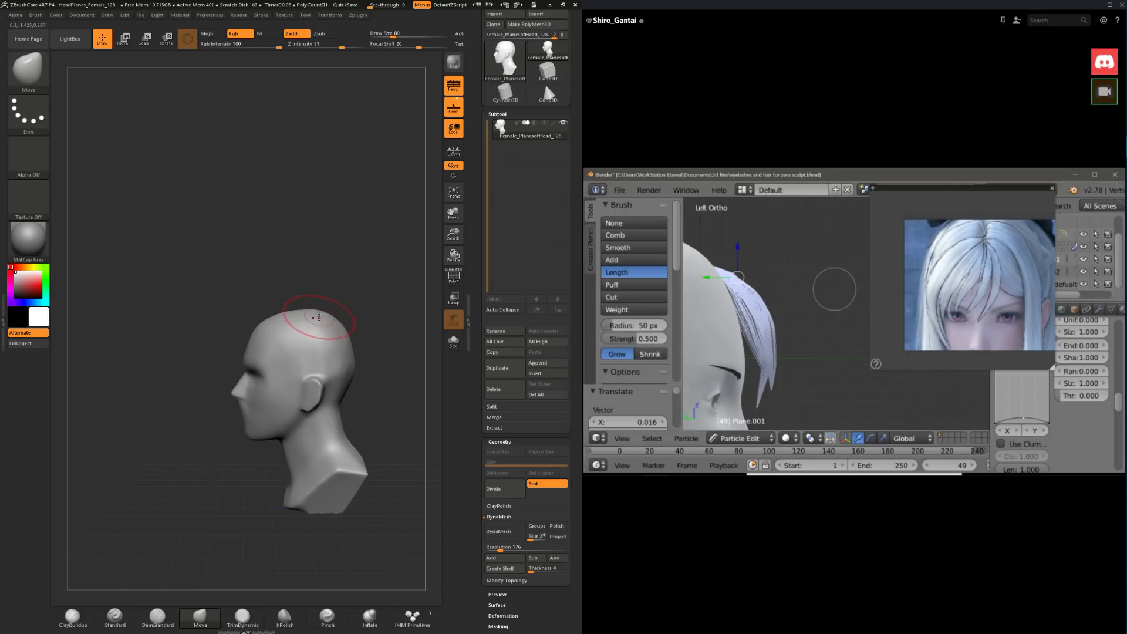
Step: Adjust the back of the head and nape with the Move brush at draw size 94, undoing the last stroke
key("space")
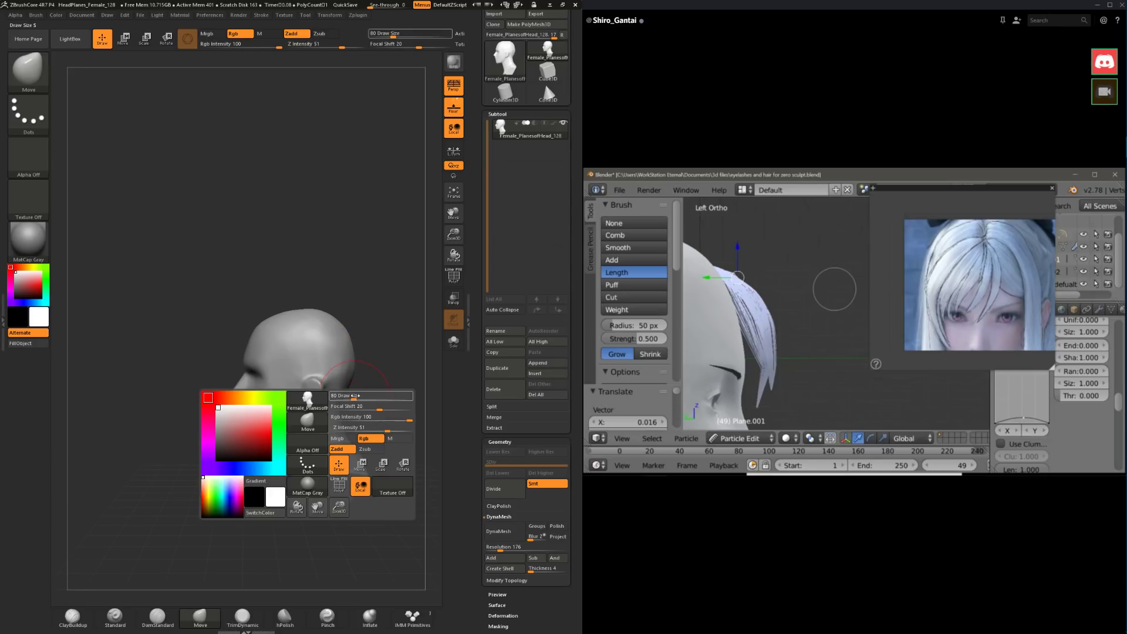
key("space")
left_click_drag(361, 400, 364, 399)
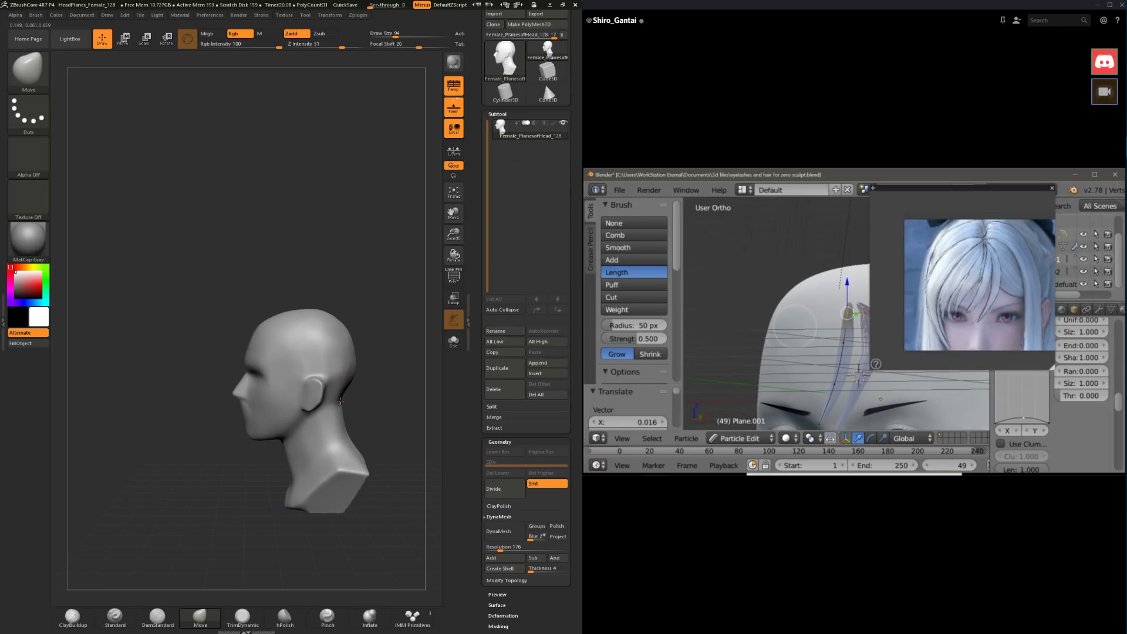
key("ctrl+z")
mouse_move(340, 401)
left_mouse_down()
mouse_move(353, 387)
mouse_move(372, 394)
mouse_move(279, 452)
mouse_move(287, 515)
mouse_move(298, 461)
mouse_move(339, 404)
mouse_move(370, 395)
mouse_move(352, 414)
mouse_move(383, 392)
left_mouse_up()
Step: Flatten and refine the side and front planes of the neck with the TrimDynamic brush
left_click(253, 620)
key("space")
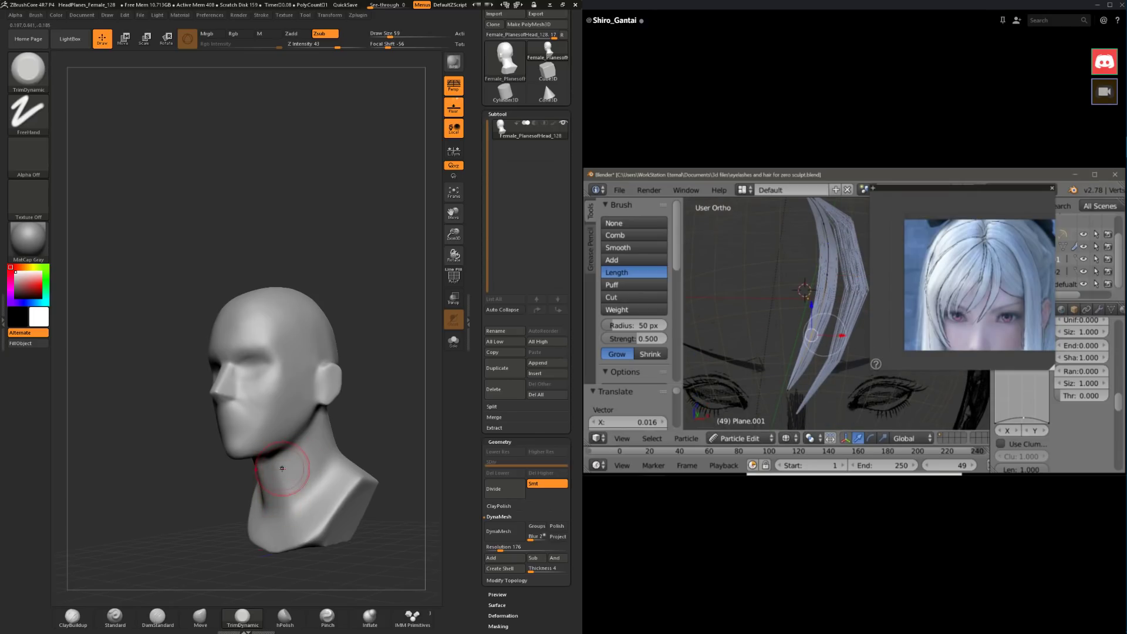
left_click_drag(197, 480, 278, 472)
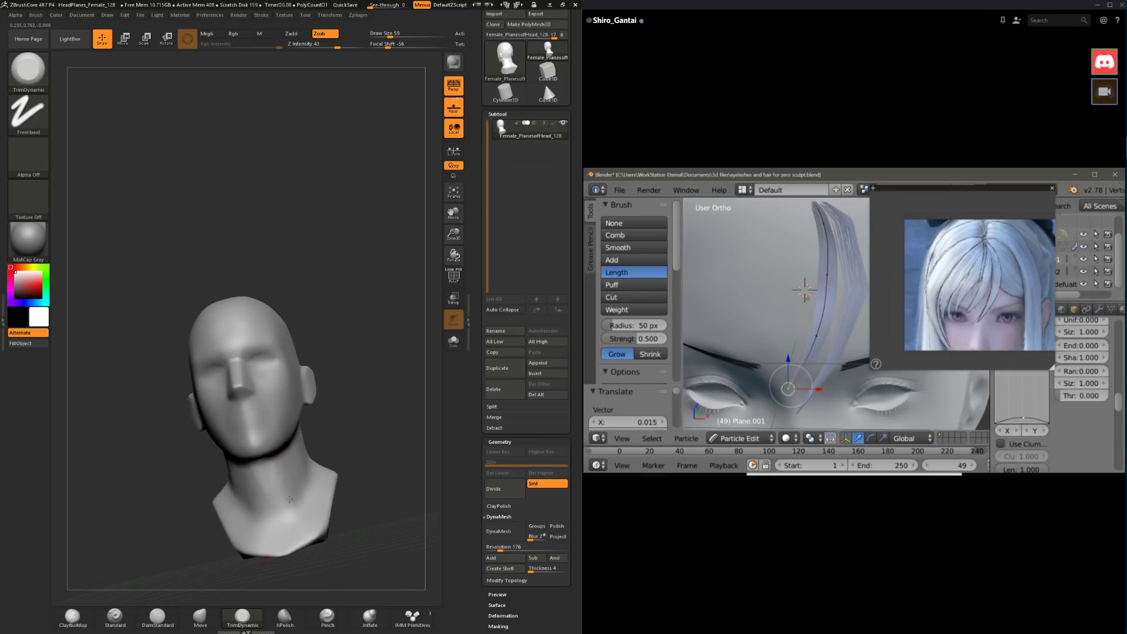
left_click_drag(341, 425, 286, 474)
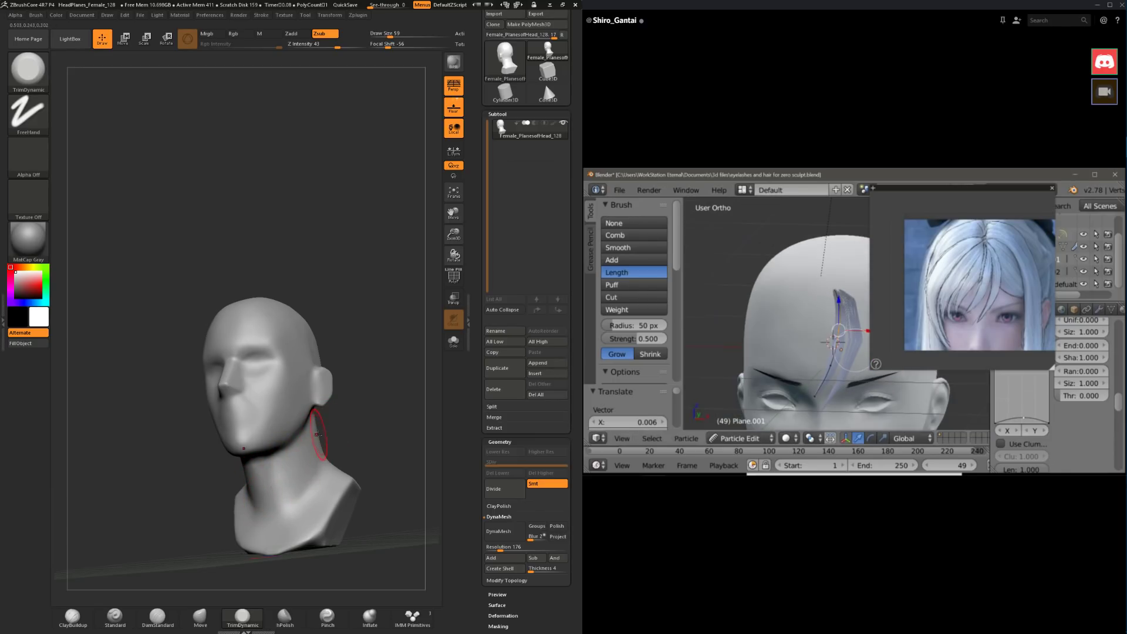
left_click_drag(327, 423, 332, 409)
left_click_drag(312, 464, 285, 480, "shift")
left_click_drag(336, 415, 329, 438)
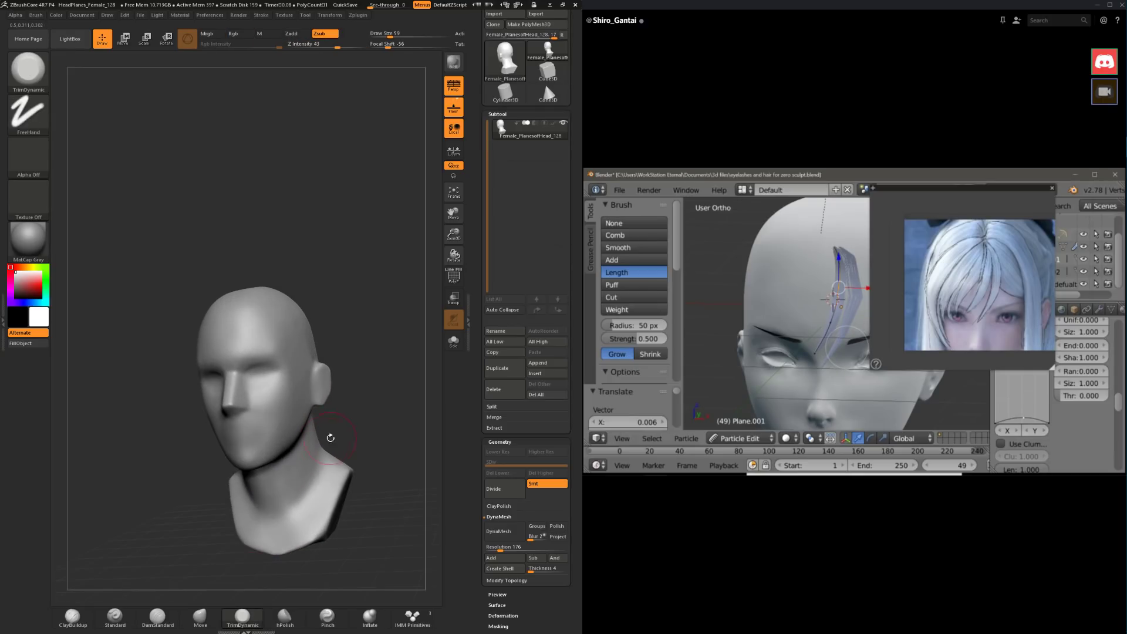
Step: Try to build up the base of the throat with the ClayBuildup brush at draw size 35 and smooth it
left_click(79, 617)
mouse_move(339, 382)
left_mouse_down()
mouse_move(344, 373)
mouse_move(367, 390)
mouse_move(355, 402)
left_mouse_up()
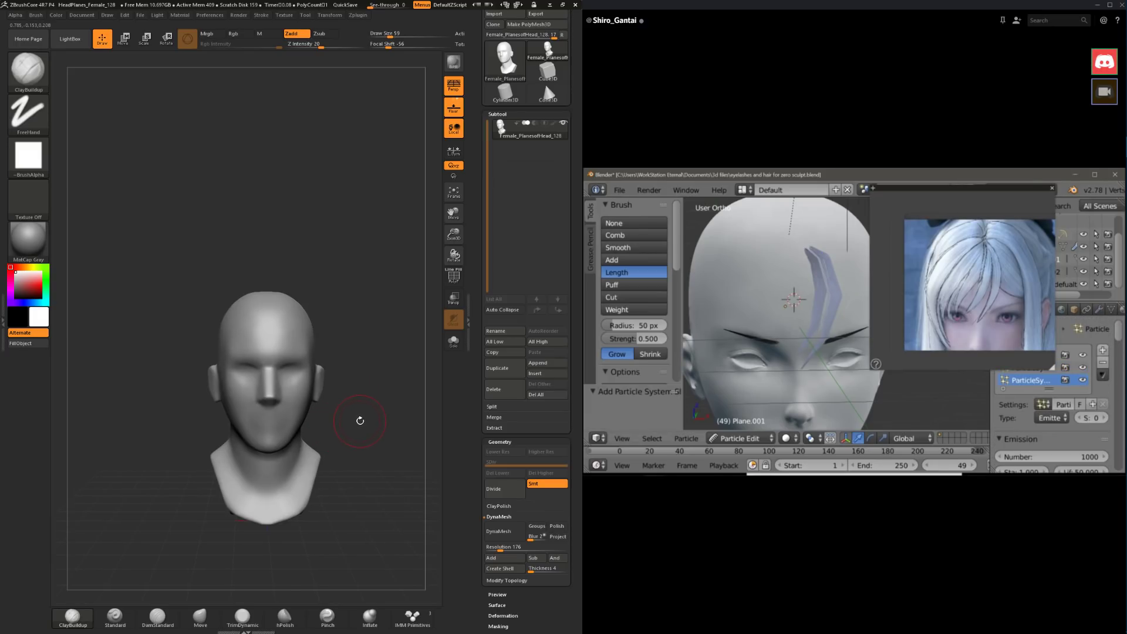
mouse_move(360, 420)
left_mouse_down("alt")
mouse_move(363, 443)
mouse_move(365, 396)
left_mouse_up("alt")
key("space")
mouse_move(265, 506)
left_mouse_down()
mouse_move(264, 473)
mouse_move(281, 489)
mouse_move(257, 477)
mouse_move(263, 496)
left_mouse_up()
key("space")
key("space")
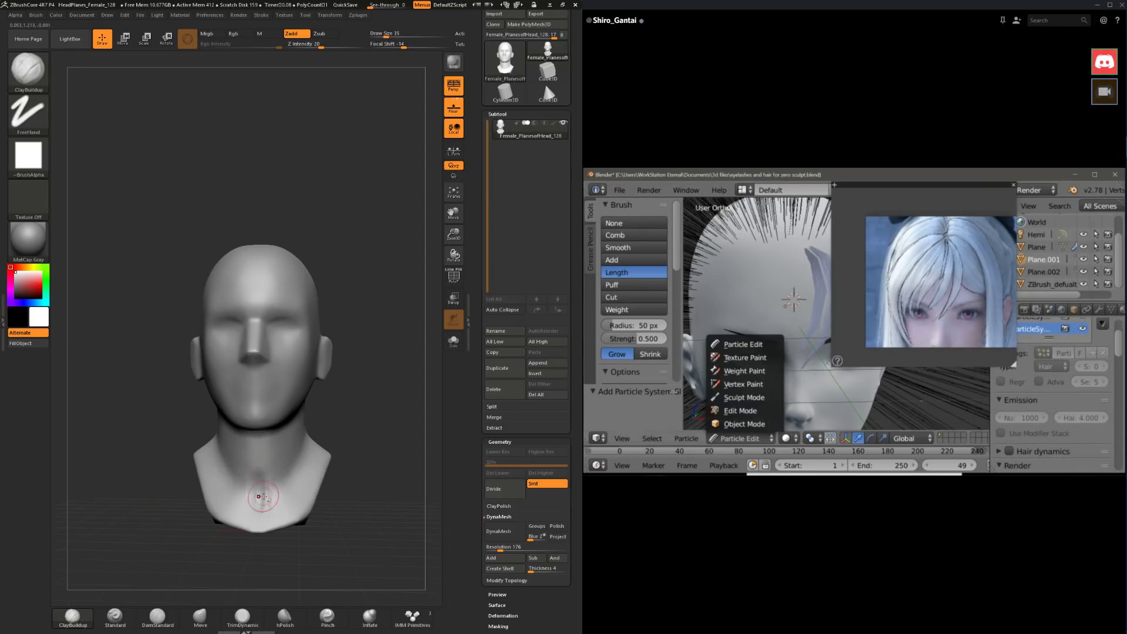
key("shift")
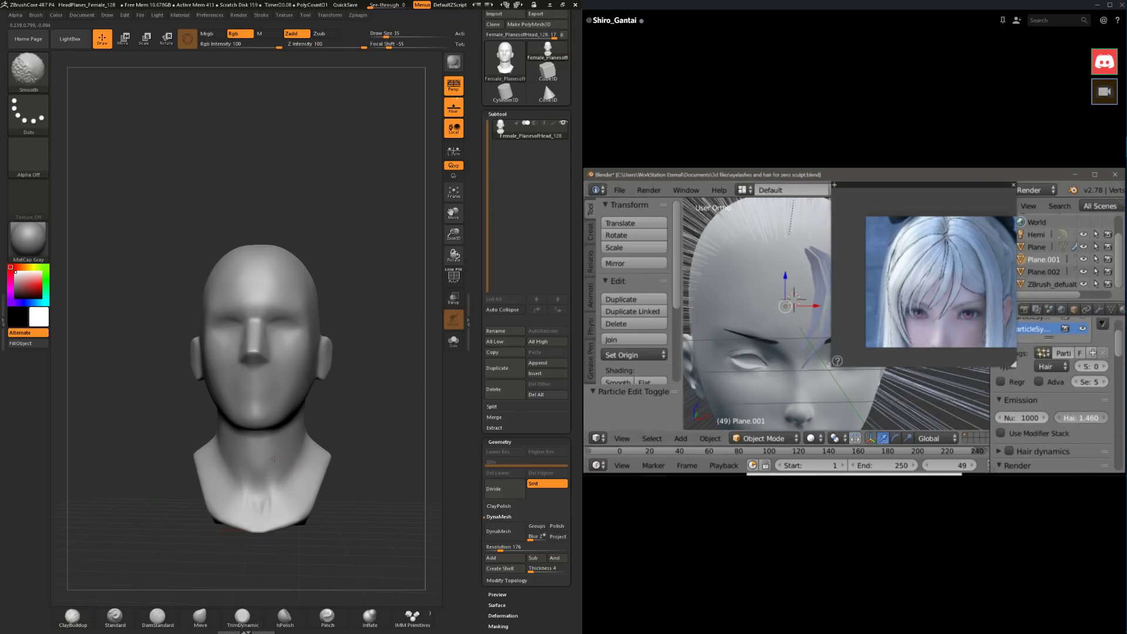
right_click_drag(291, 461, 303, 459)
key("ctrl")
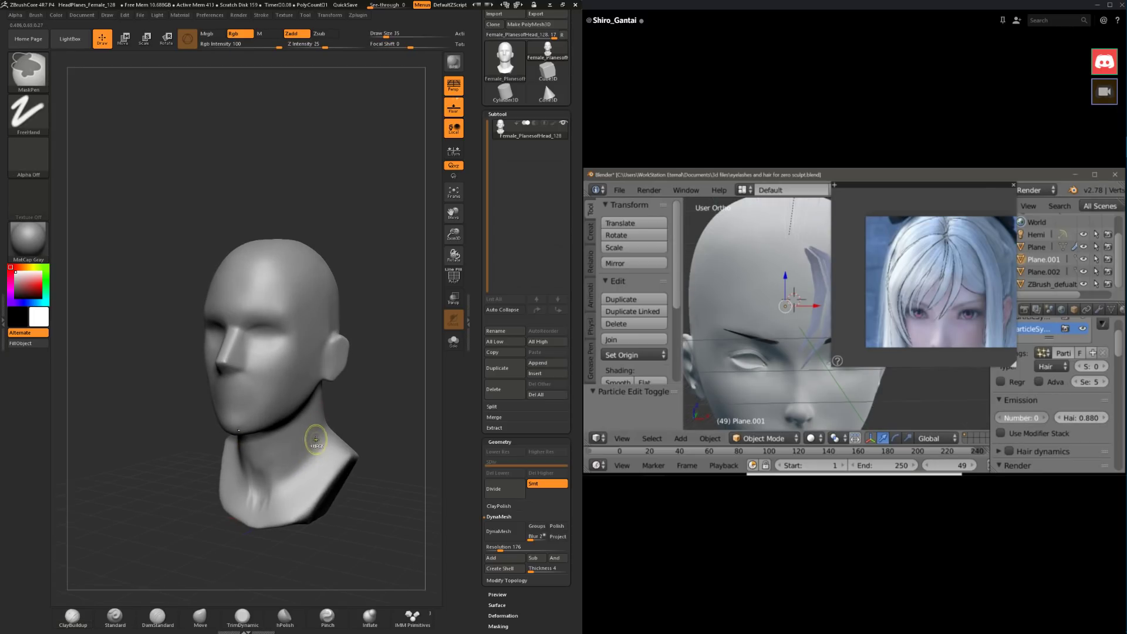
key("ctrl+z")
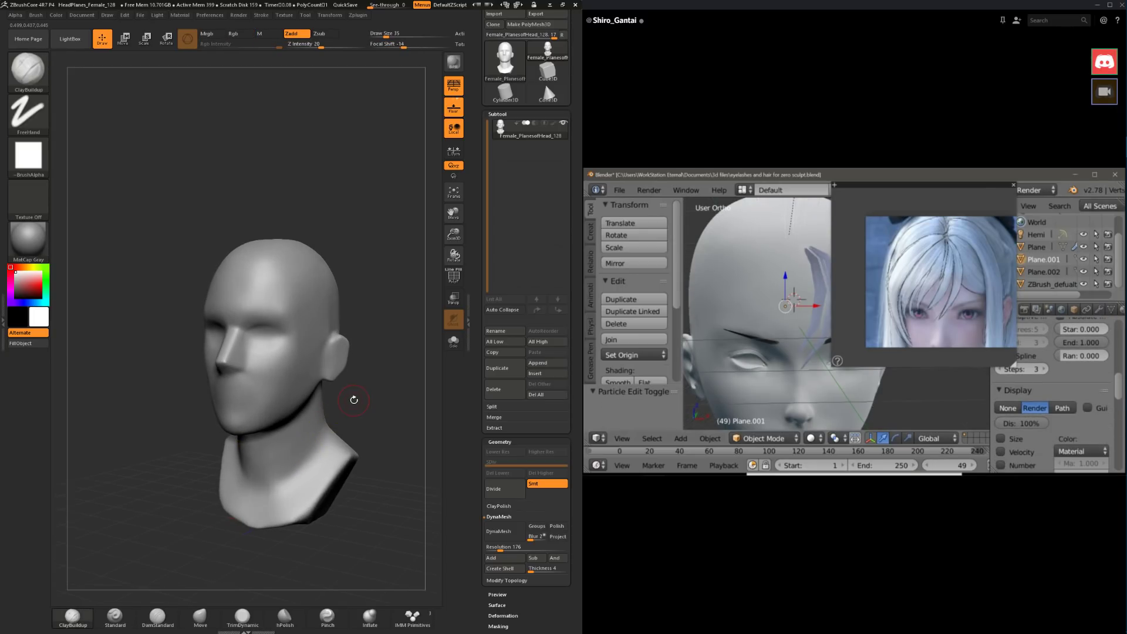
Step: Trim the lower front edge of the bust with the TrimDynamic brush
right_click_drag(354, 400, 370, 402)
key("shift")
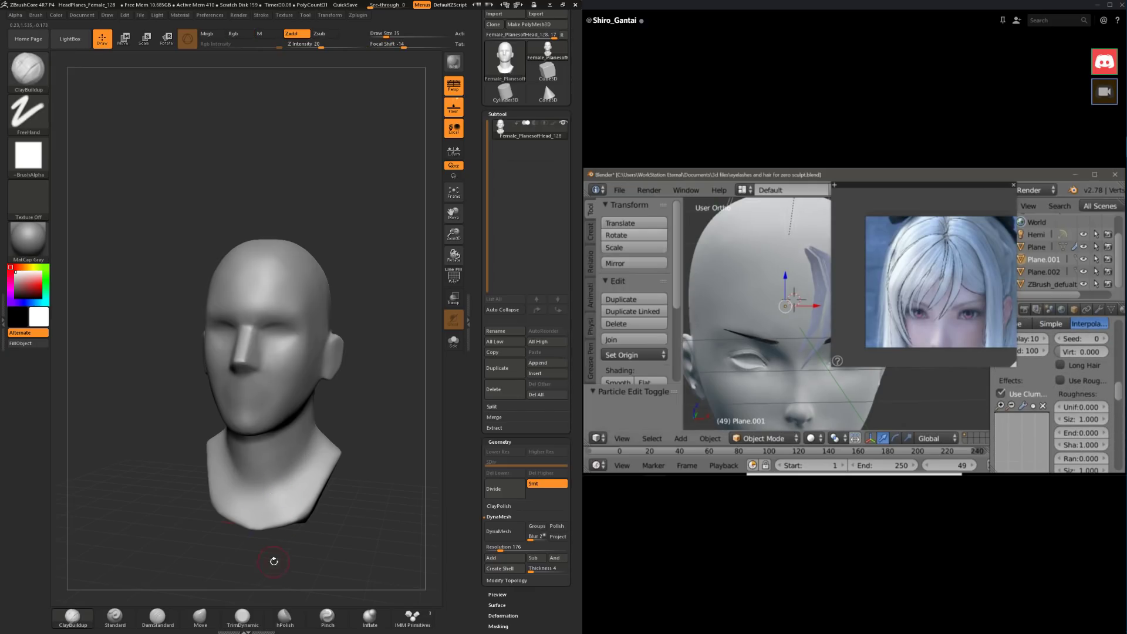
key("space")
mouse_move(282, 508)
left_mouse_down()
mouse_move(300, 506)
mouse_move(284, 479)
mouse_move(295, 493)
mouse_move(276, 513)
left_mouse_up()
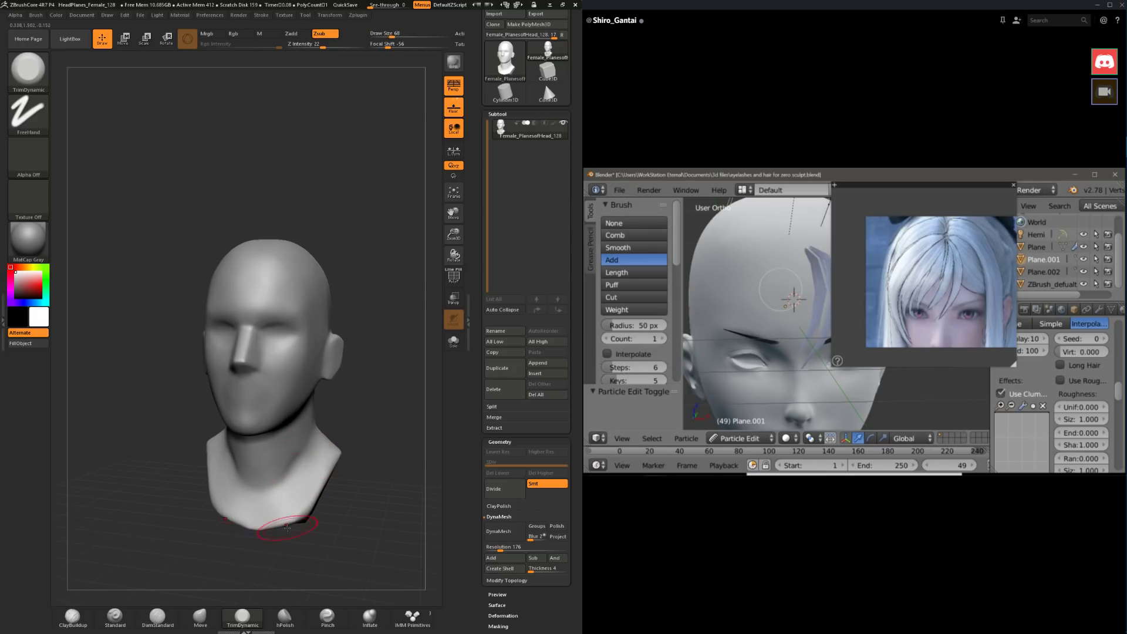
left_click_drag(94, 592, 98, 599)
Step: Refine the side and front of the neck with the ClayBuildup brush at draw size 44 and smooth it
left_click(73, 616)
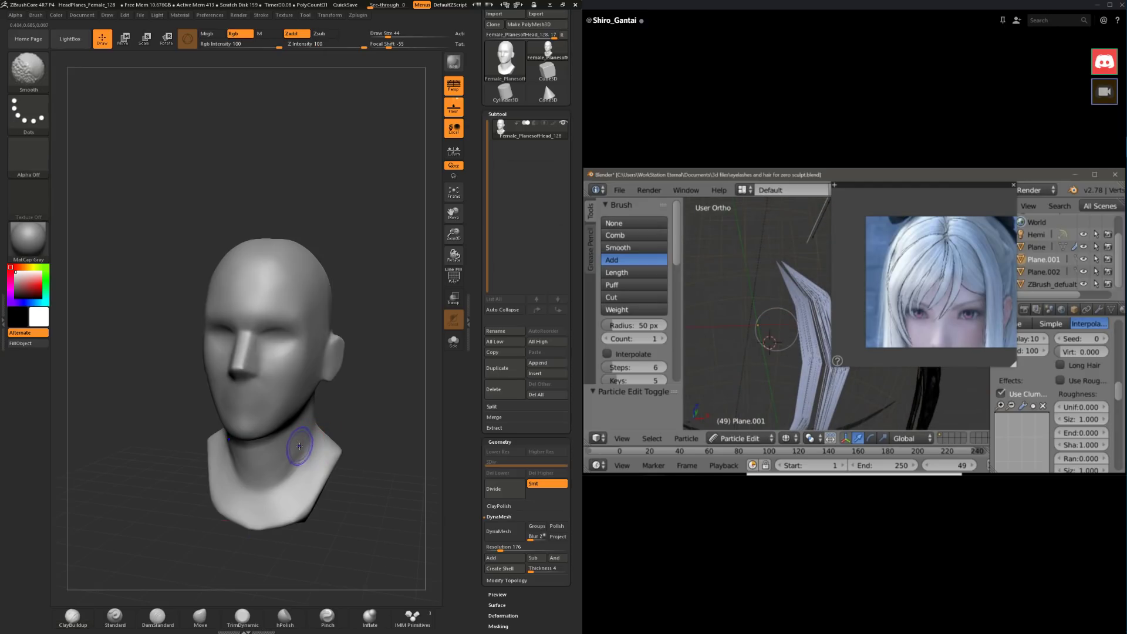
left_click_drag(317, 457, 262, 473)
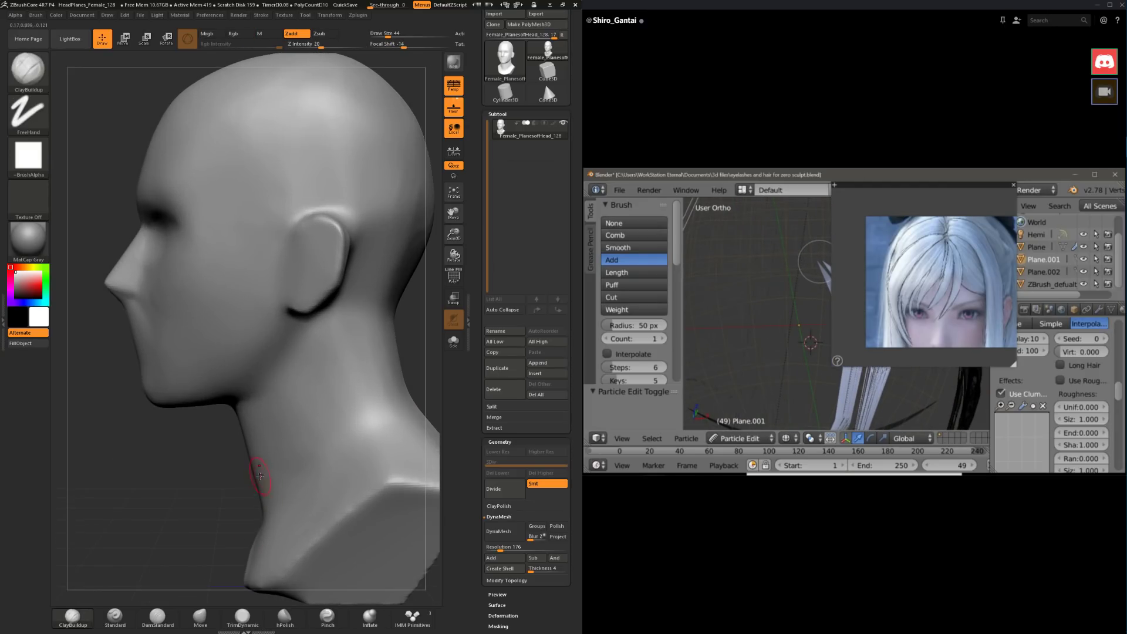
left_click_drag(218, 422, 229, 464, "alt")
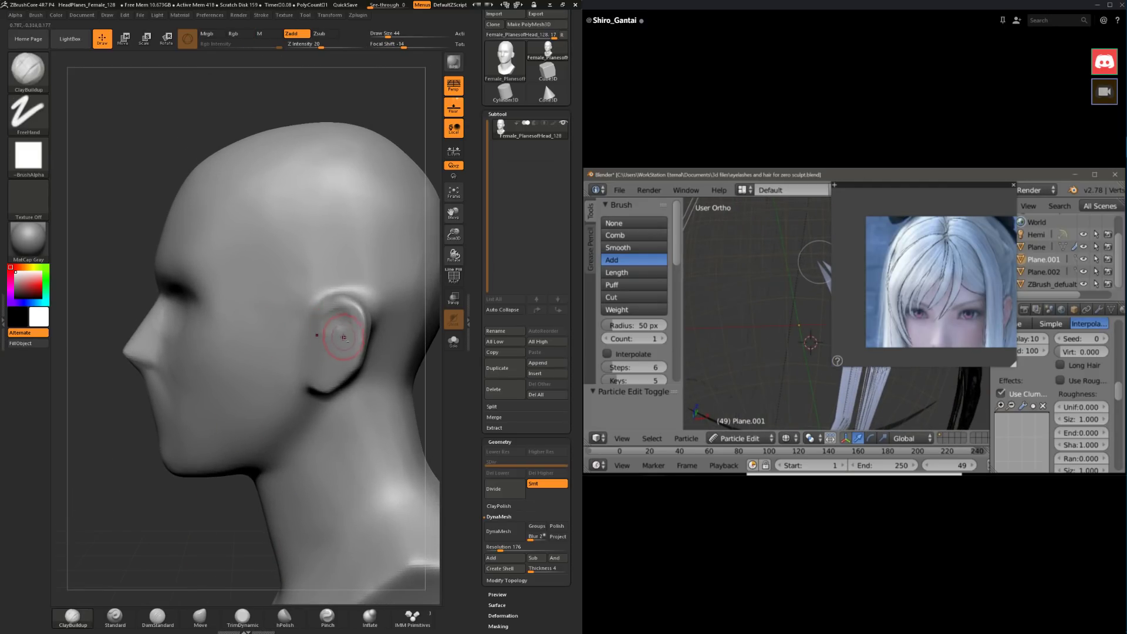
Step: Remesh the head with DynaMesh at a resolution of about 280 and start hollowing the upper inner ear with ClayBuildup
left_click_drag(500, 547, 508, 547)
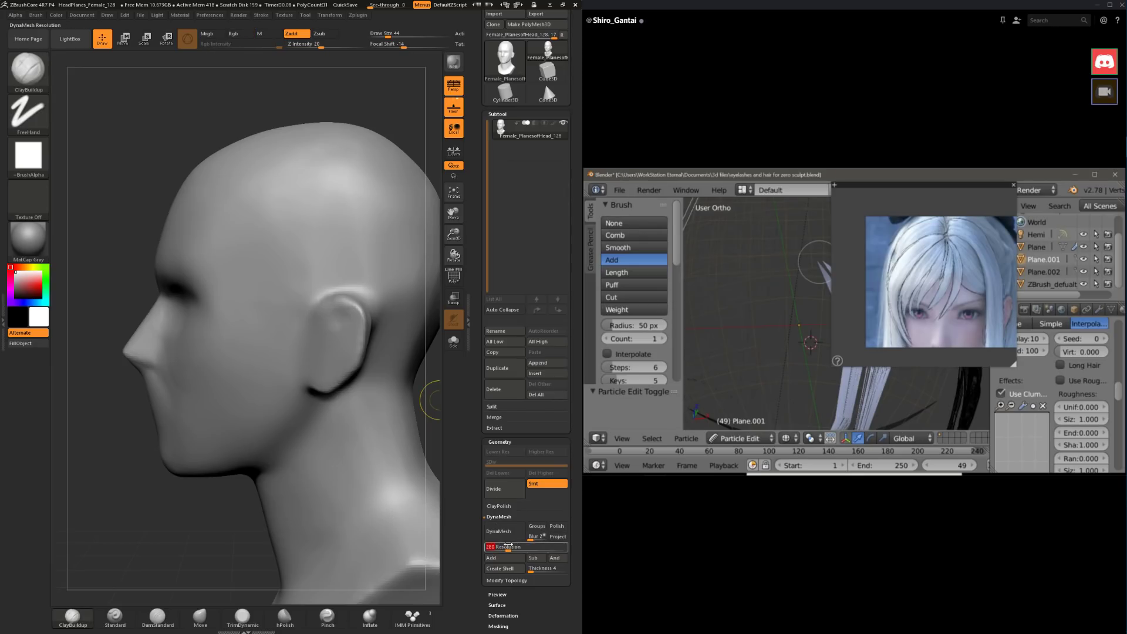
left_click(506, 533)
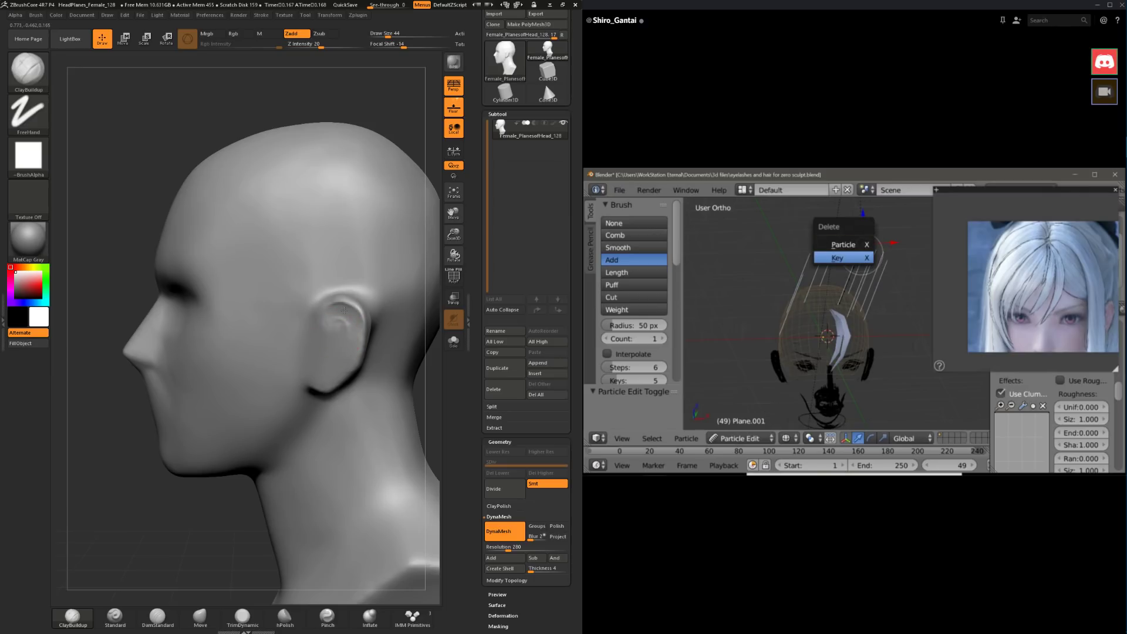
mouse_move(345, 305)
left_mouse_down()
mouse_move(356, 335)
mouse_move(316, 362)
left_mouse_up()
Step: Carve the lower hollow of the ear above the lobe with the ClayBuildup brush at draw size 27
key("space")
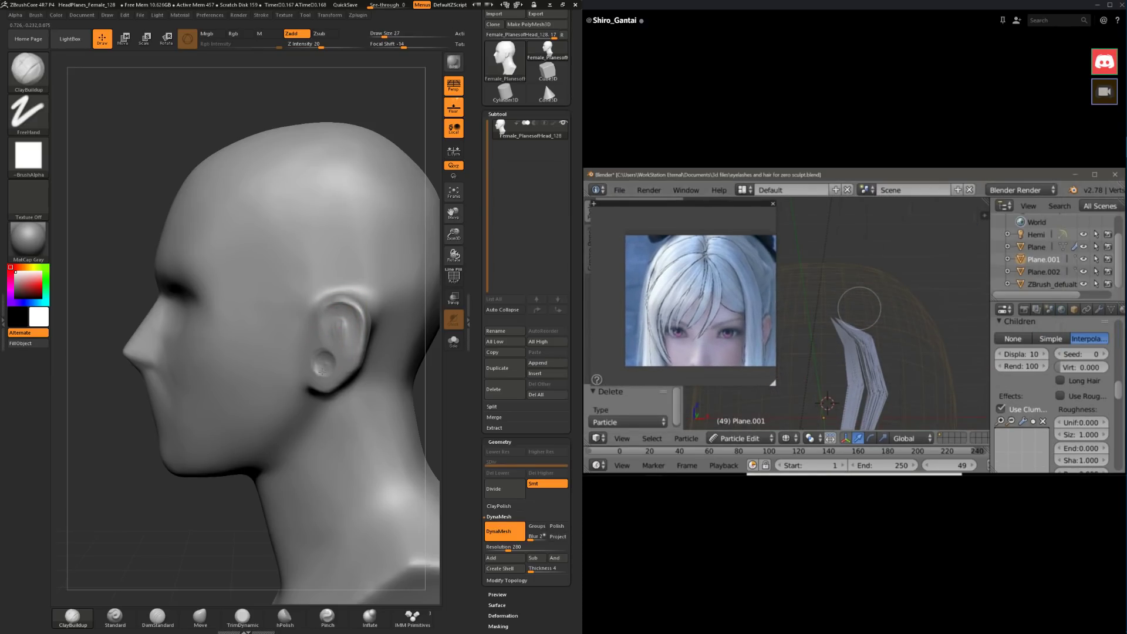
left_click_drag(239, 478, 281, 481)
right_click_drag(282, 480, 244, 475)
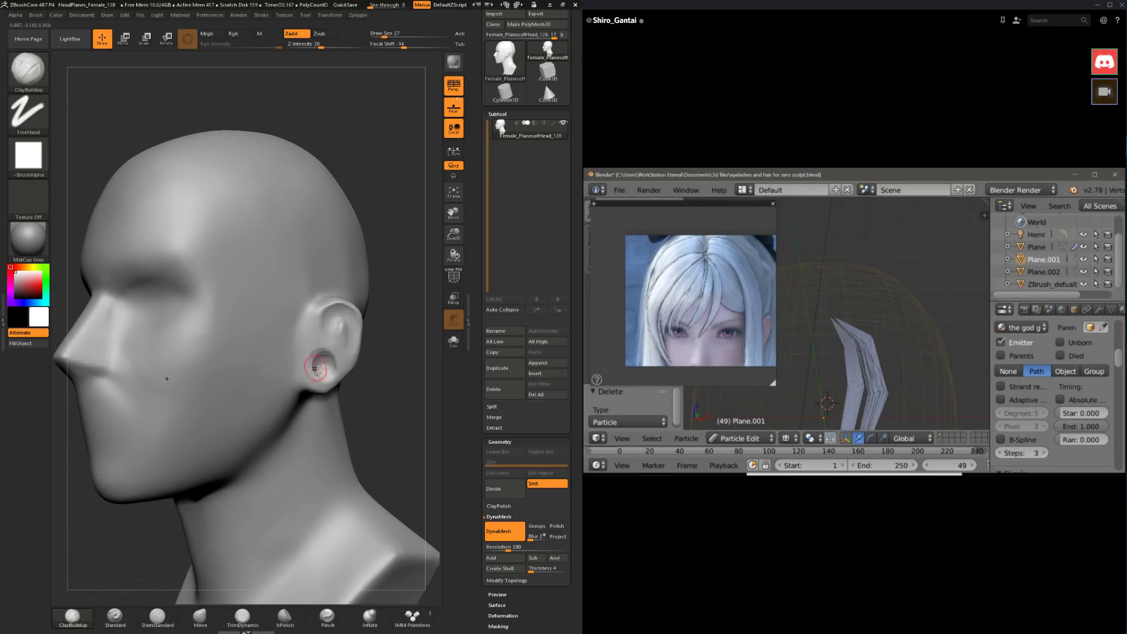
mouse_move(324, 365)
left_mouse_down("alt")
mouse_move(338, 405)
mouse_move(330, 364)
mouse_move(352, 369)
mouse_move(327, 358)
left_mouse_up("alt")
Step: Refine the ear's rim and inner hollows with the ClayBuildup brush at draw size 19
key("space")
key("space")
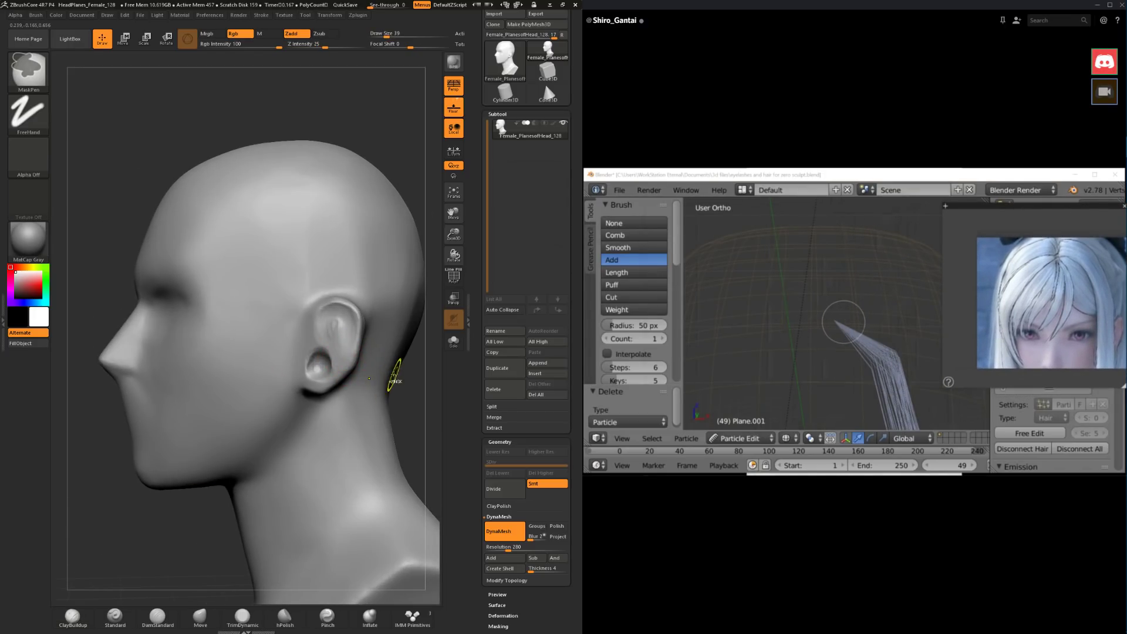
key("f")
left_click_drag(415, 411, 376, 411)
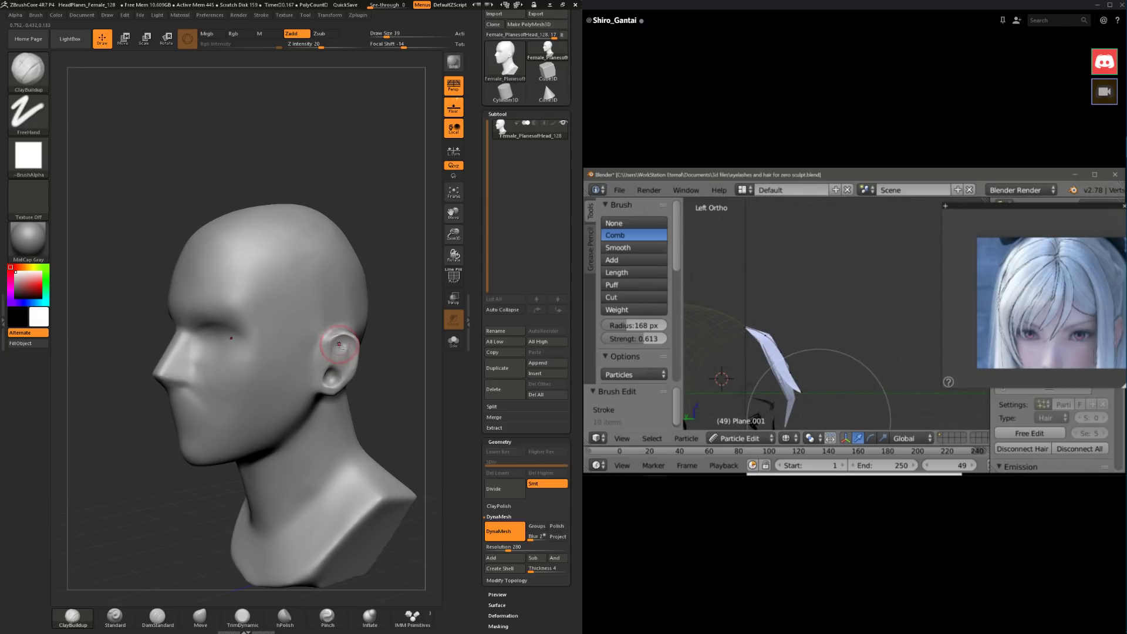
mouse_move(361, 361)
left_mouse_down()
mouse_move(385, 367)
mouse_move(320, 380)
left_mouse_up()
Step: Build up the front edge of the ear around the tragus with the ClayBuildup brush at draw size 25
key("space")
left_click_drag(395, 398, 406, 397)
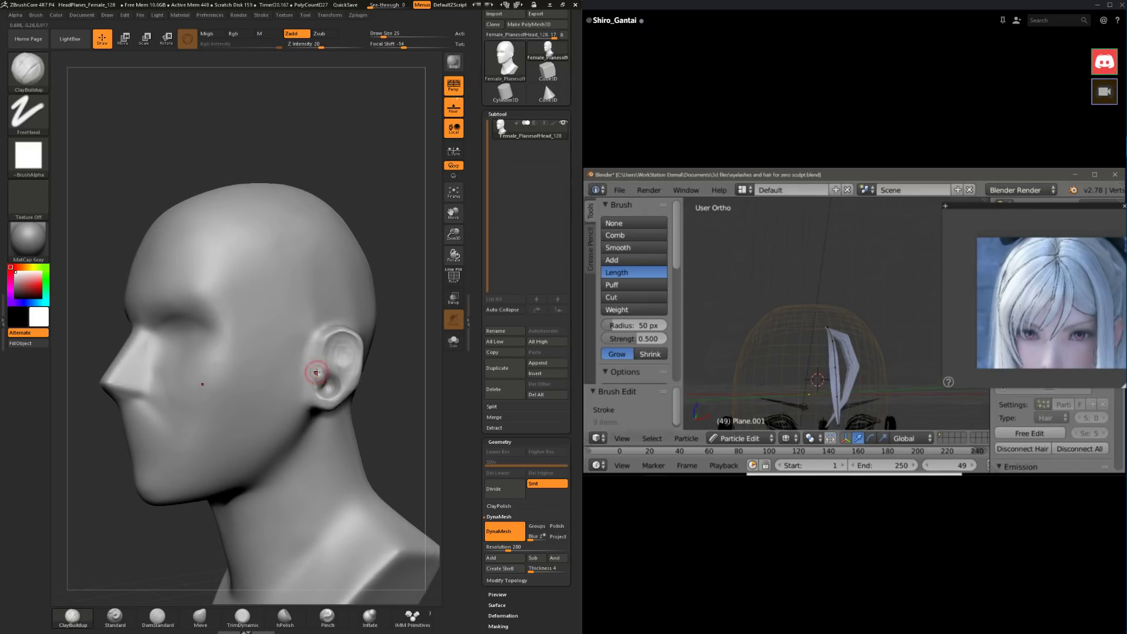
left_click_drag(316, 372, 317, 349, "shift")
left_click_drag(372, 381, 211, 504)
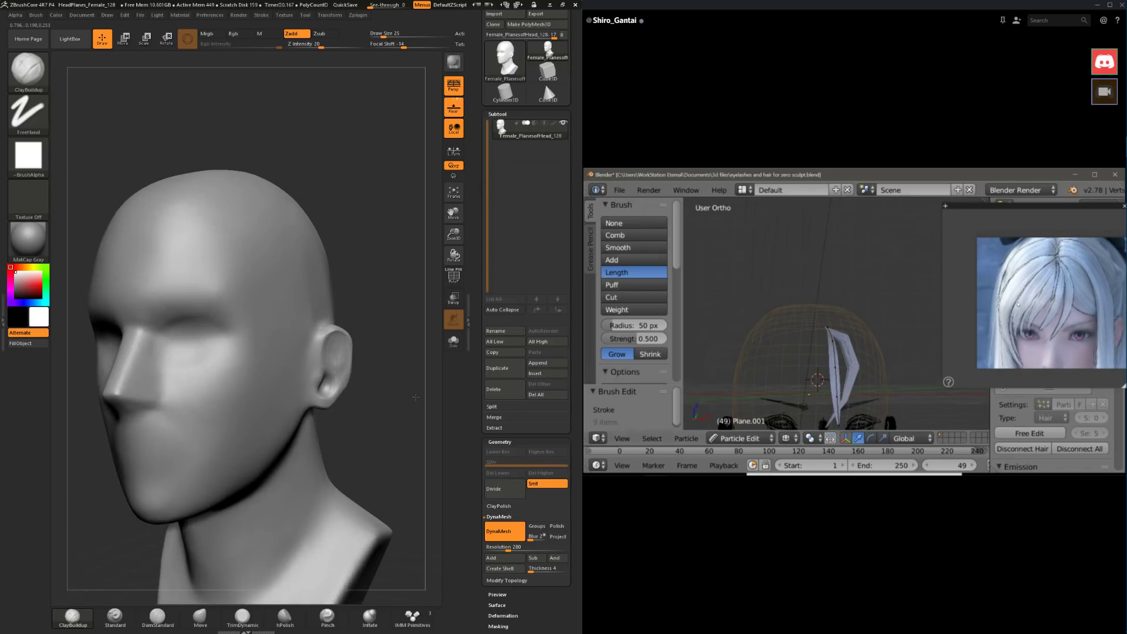
Step: Adjust the overall shape of the ear with the Move brush
left_click(200, 616)
mouse_move(364, 383)
left_mouse_down()
mouse_move(354, 393)
mouse_move(389, 401)
mouse_move(142, 560)
left_mouse_up()
key("space")
Step: Carve the creases inside the ear with the DamStandard brush at draw size 33
left_click(165, 620)
key("space")
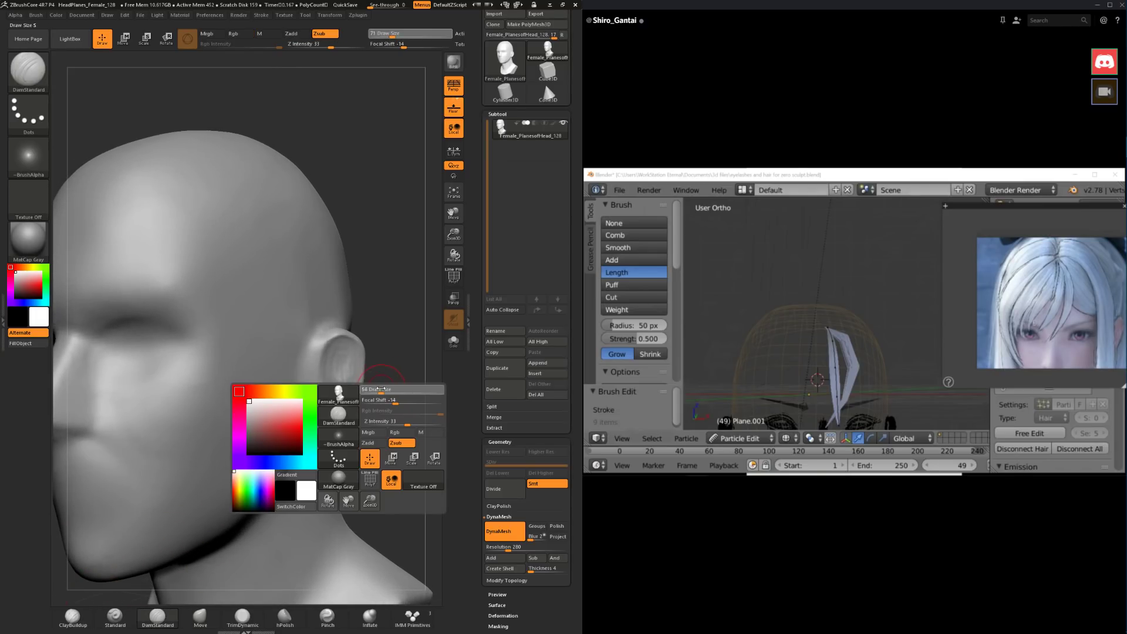
left_click_drag(382, 385, 368, 390)
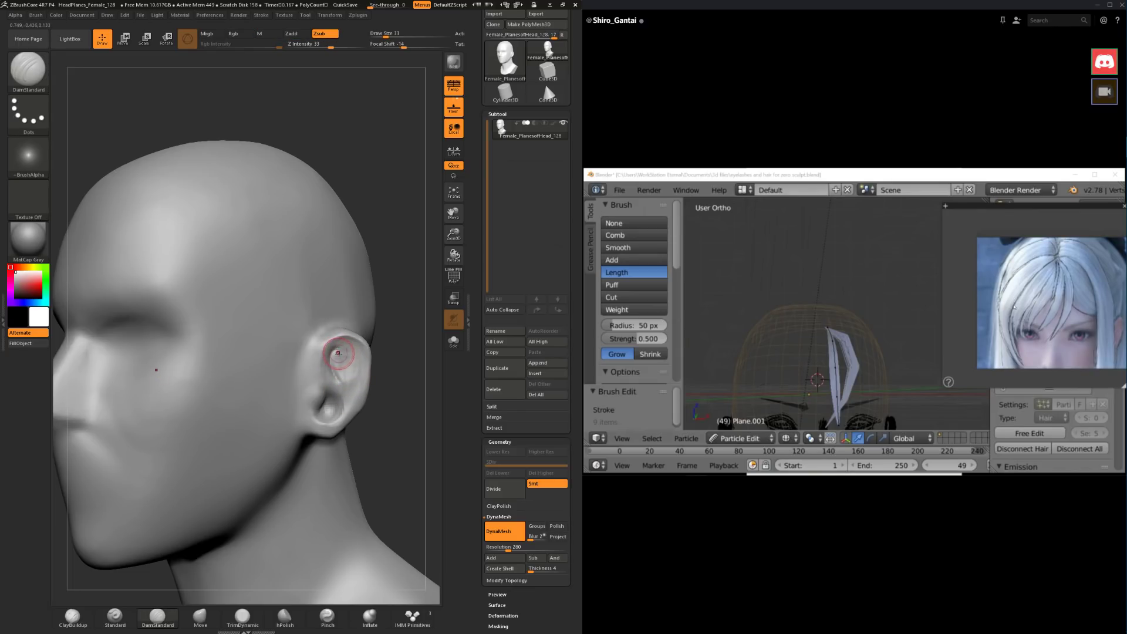
Step: Build up the inner ear folds with the ClayBuildup brush at draw size 33, then smooth and hollow the ear opening
left_click(72, 616)
left_click_drag(377, 409, 327, 367, "shift")
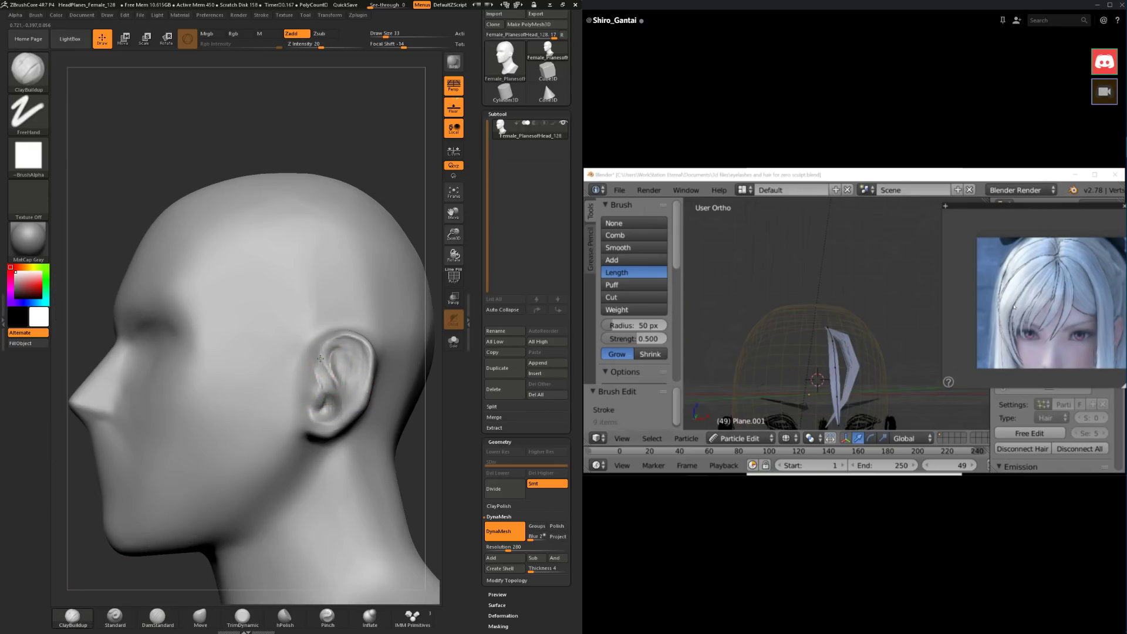
key("shift")
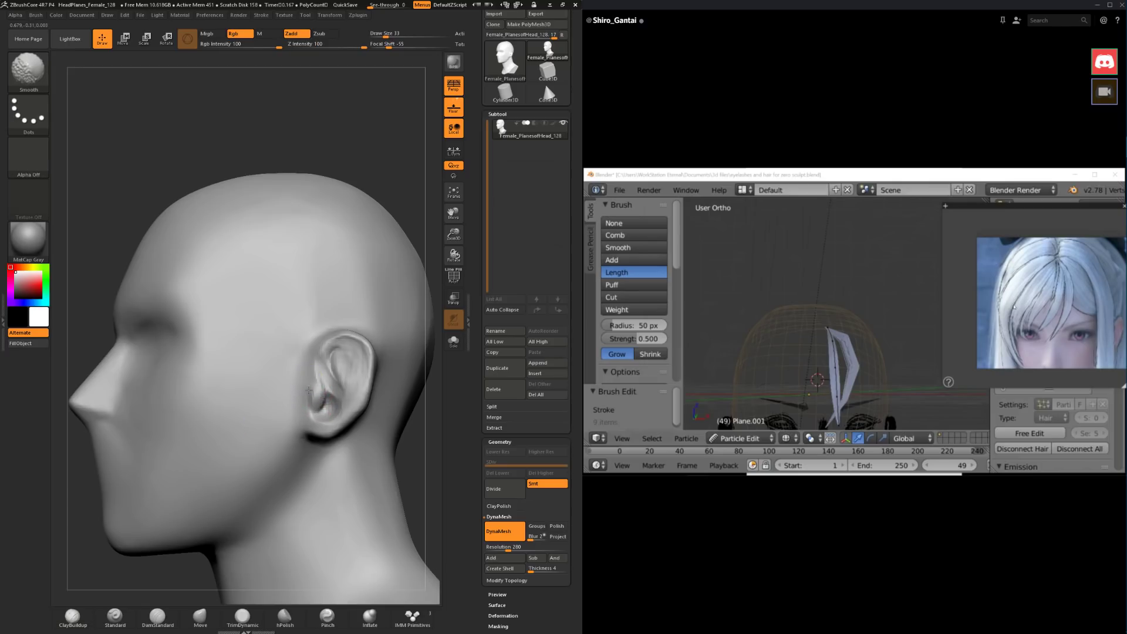
mouse_move(318, 396)
left_mouse_down("shift")
mouse_move(321, 408)
mouse_move(333, 397)
left_mouse_up("shift")
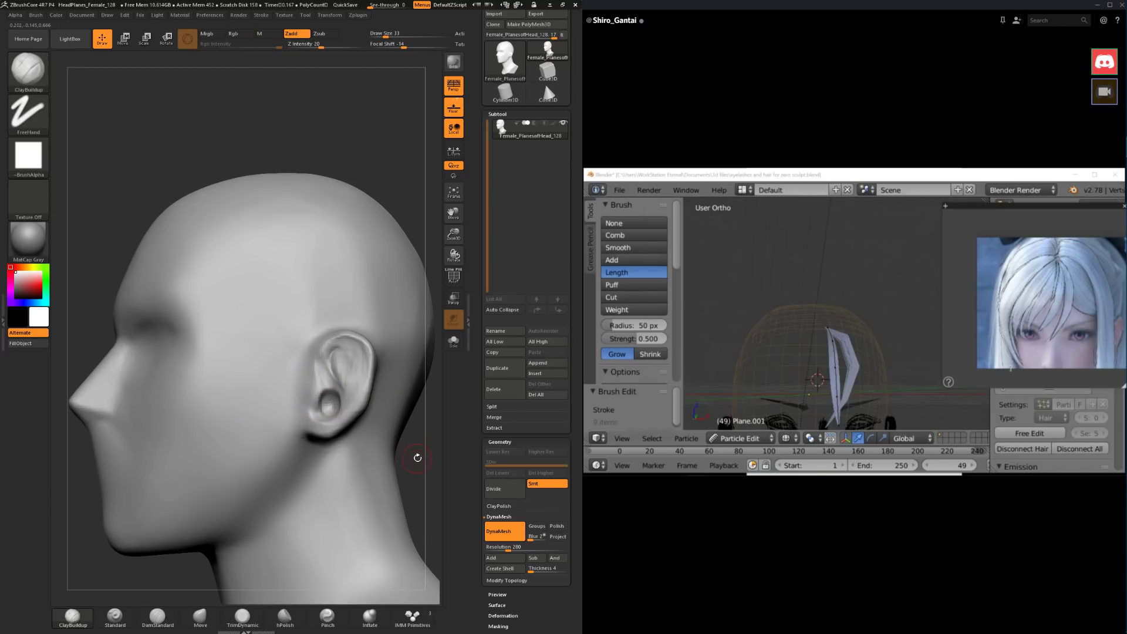
Step: Reshape the lower ear around the opening and earlobe with the ClayBuildup brush and smooth the transition
left_click_drag(415, 456, 414, 425, "alt")
left_click_drag(406, 453, 428, 451)
left_click_drag(408, 233, 233, 195, "alt")
left_click_drag(322, 392, 371, 375)
mouse_move(375, 384)
left_mouse_down()
mouse_move(356, 390)
mouse_move(362, 424)
mouse_move(290, 398)
left_mouse_up()
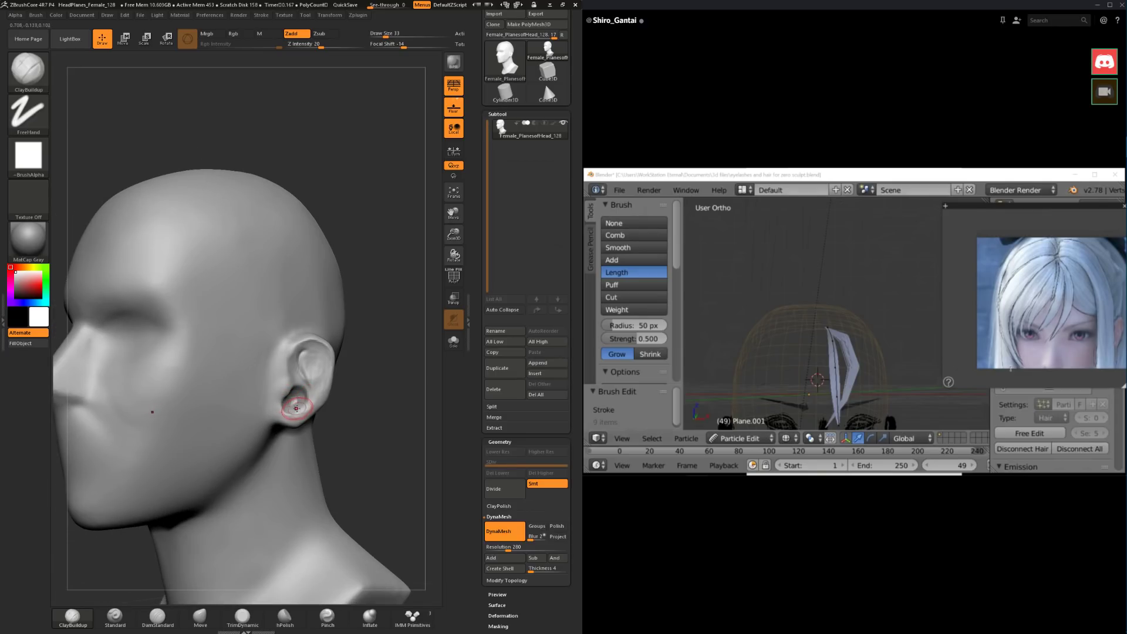
mouse_move(289, 421)
left_mouse_down()
mouse_move(305, 414)
mouse_move(287, 425)
mouse_move(323, 429)
mouse_move(308, 435)
mouse_move(288, 417)
mouse_move(296, 408)
left_mouse_up()
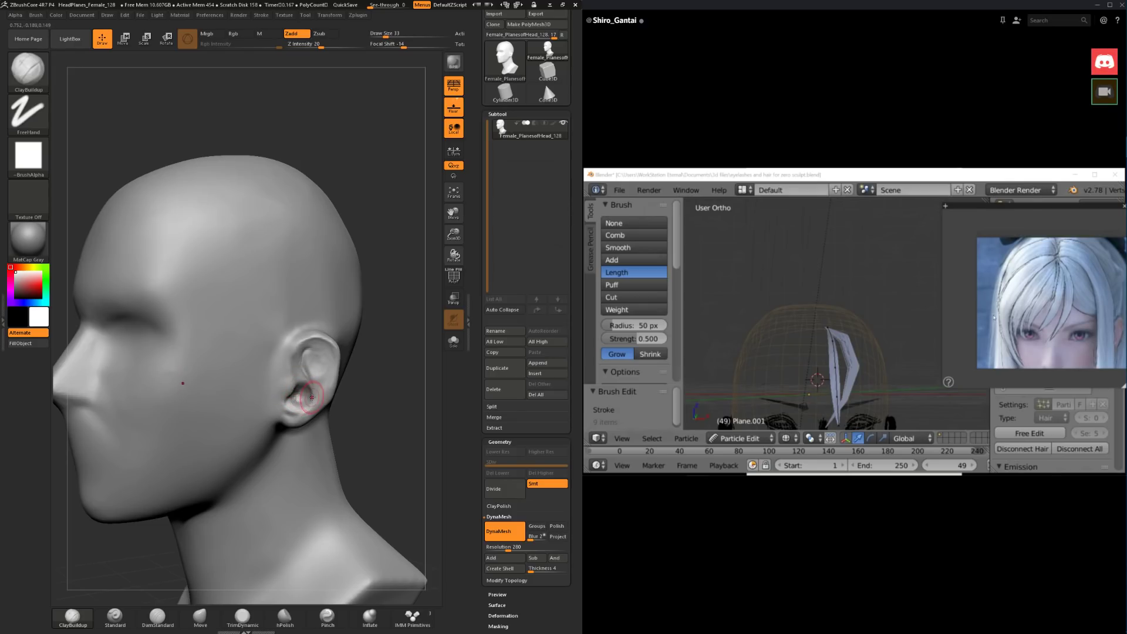
key("shift")
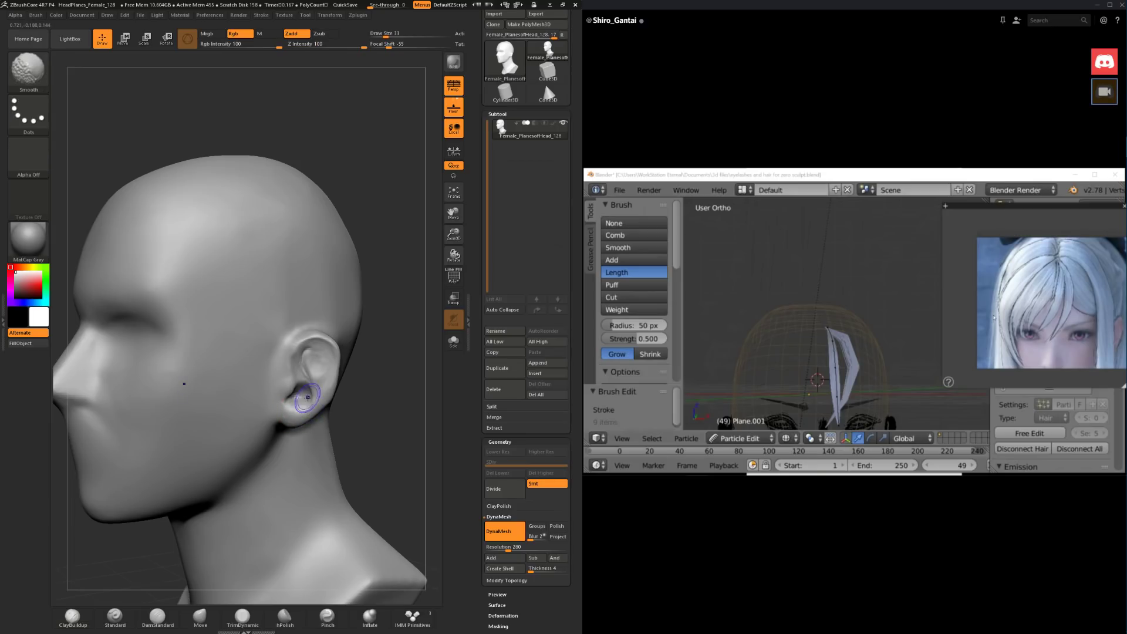
Step: Build up the ear's rim and upper inner folds with the ClayBuildup brush at draw size 33 and smooth them
mouse_move(364, 393)
left_mouse_down()
mouse_move(354, 399)
mouse_move(354, 382)
mouse_move(313, 383)
mouse_move(363, 392)
mouse_move(352, 423)
left_mouse_up()
left_click_drag(288, 370, 309, 345)
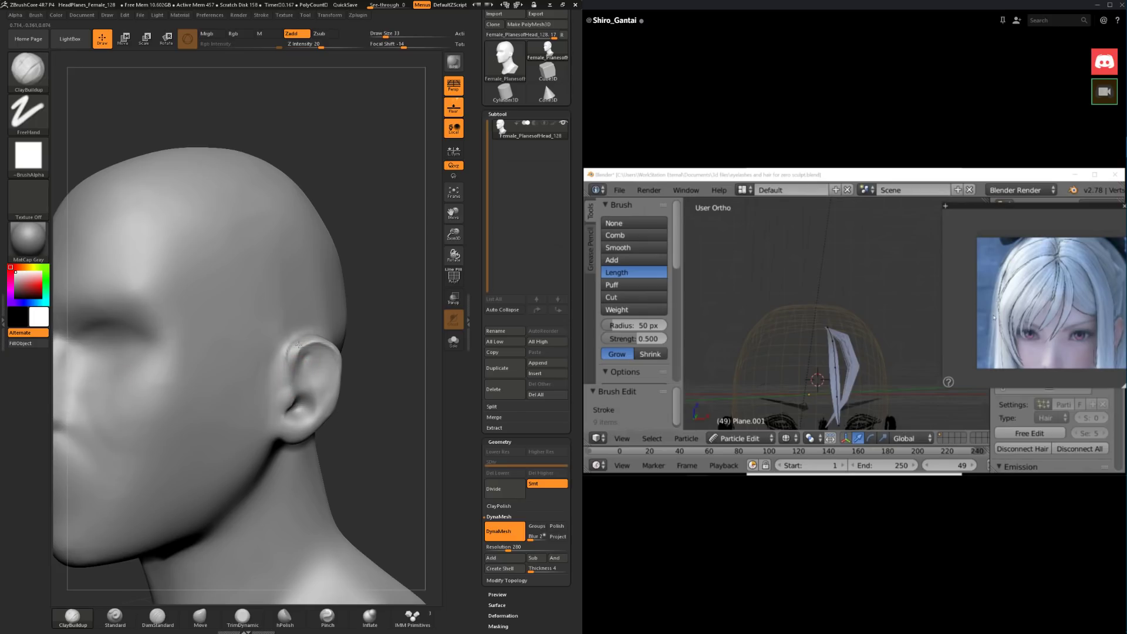
mouse_move(374, 328)
left_mouse_down()
mouse_move(358, 346)
mouse_move(329, 345)
mouse_move(302, 363)
mouse_move(317, 346)
mouse_move(295, 341)
left_mouse_up()
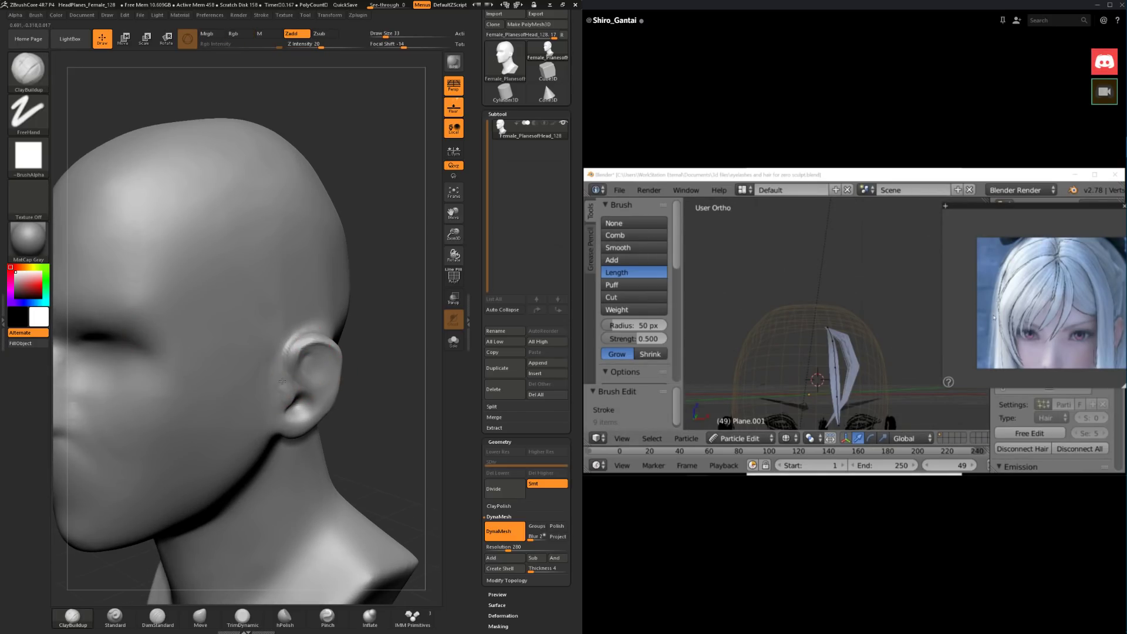
mouse_move(355, 387)
left_mouse_down()
mouse_move(332, 378)
mouse_move(290, 400)
left_mouse_up()
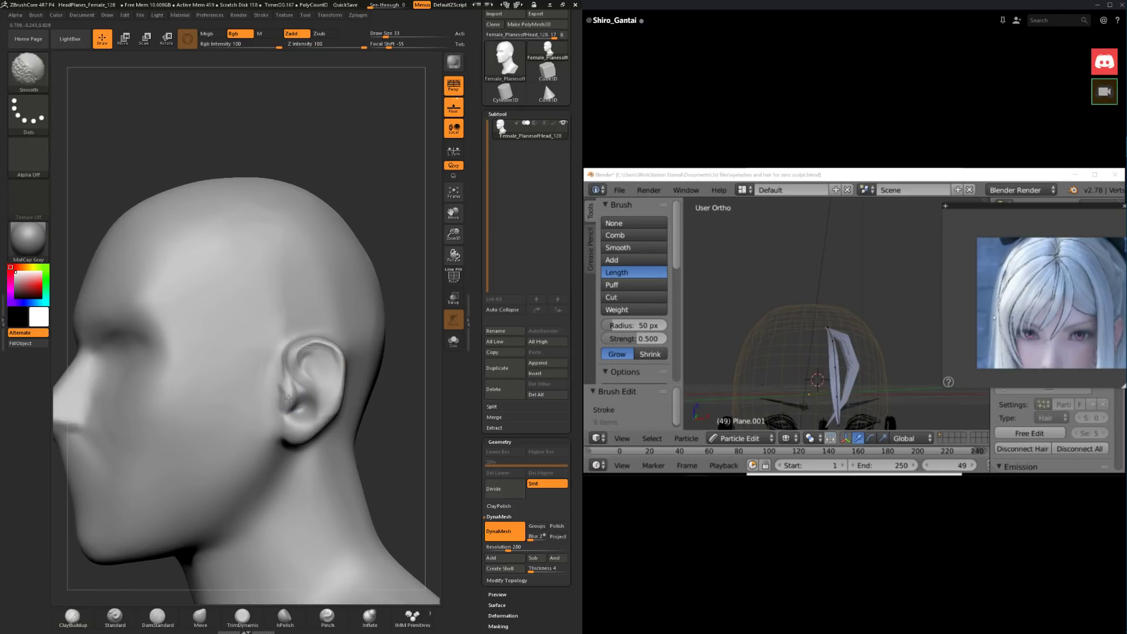
mouse_move(378, 392)
left_mouse_down()
mouse_move(402, 392)
mouse_move(354, 362)
mouse_move(332, 363)
left_mouse_up()
left_click_drag(297, 399, 300, 409, "shift")
left_click_drag(362, 368, 350, 418, "alt")
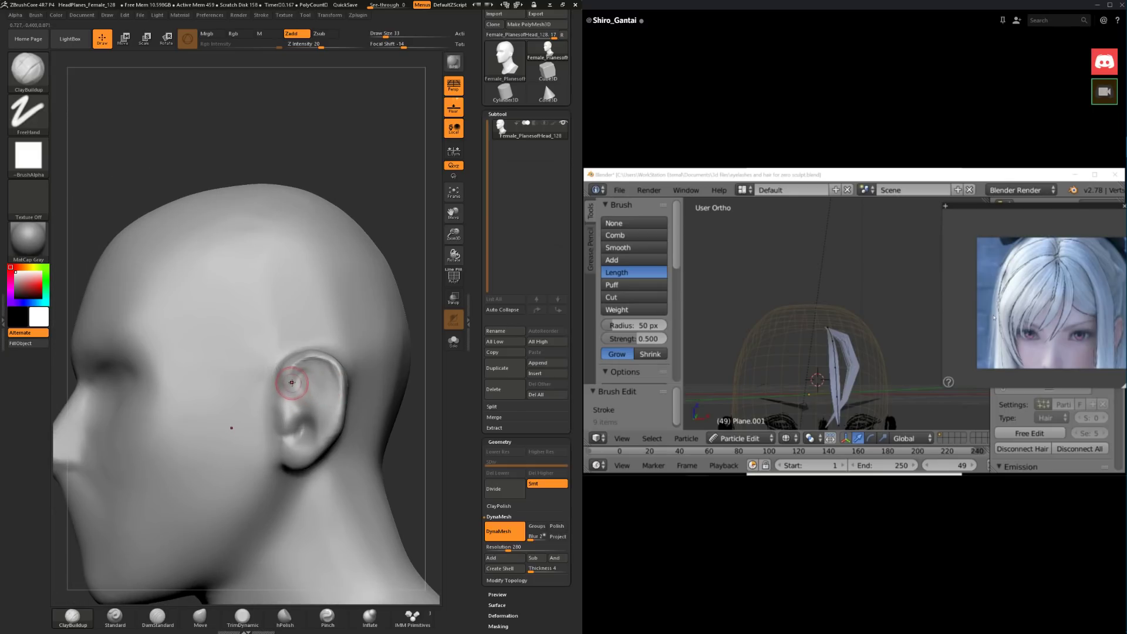
Step: Hollow the upper part of the ear with the ClayBuildup brush at draw size 43 and smooth it into the inner fold
key("[")
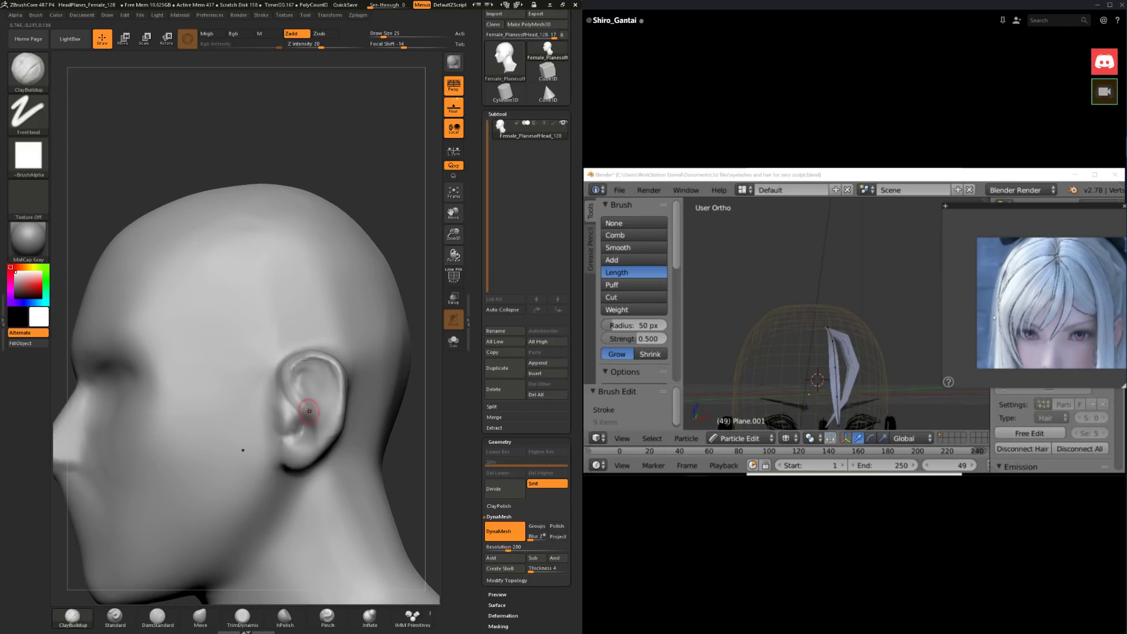
key("space")
left_click_drag(319, 411, 322, 412)
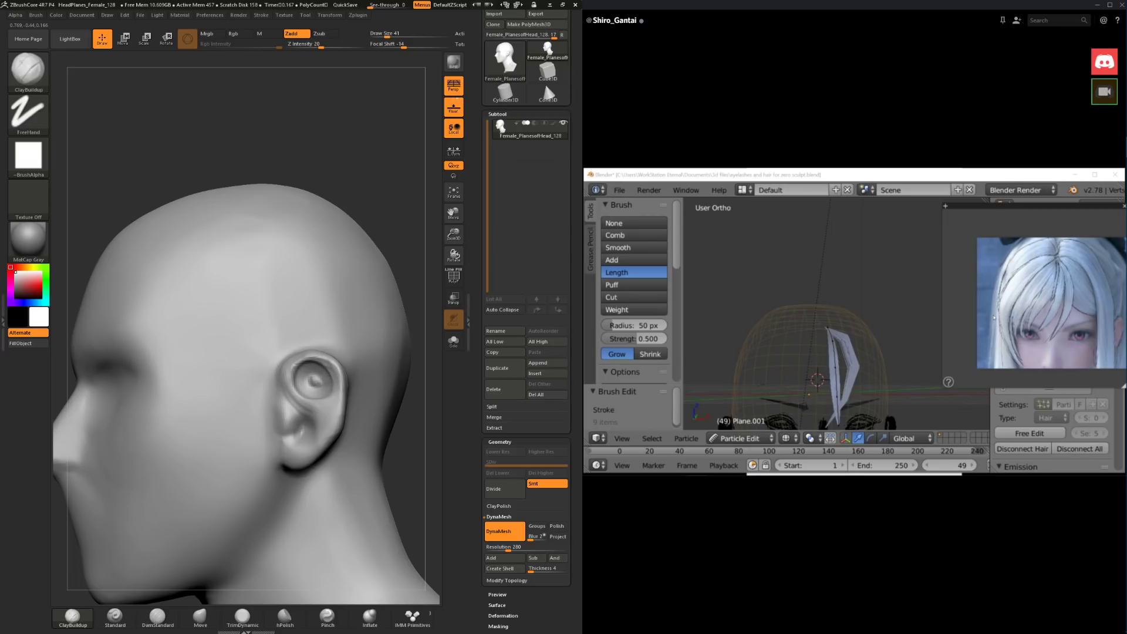
left_click_drag(416, 418, 392, 395)
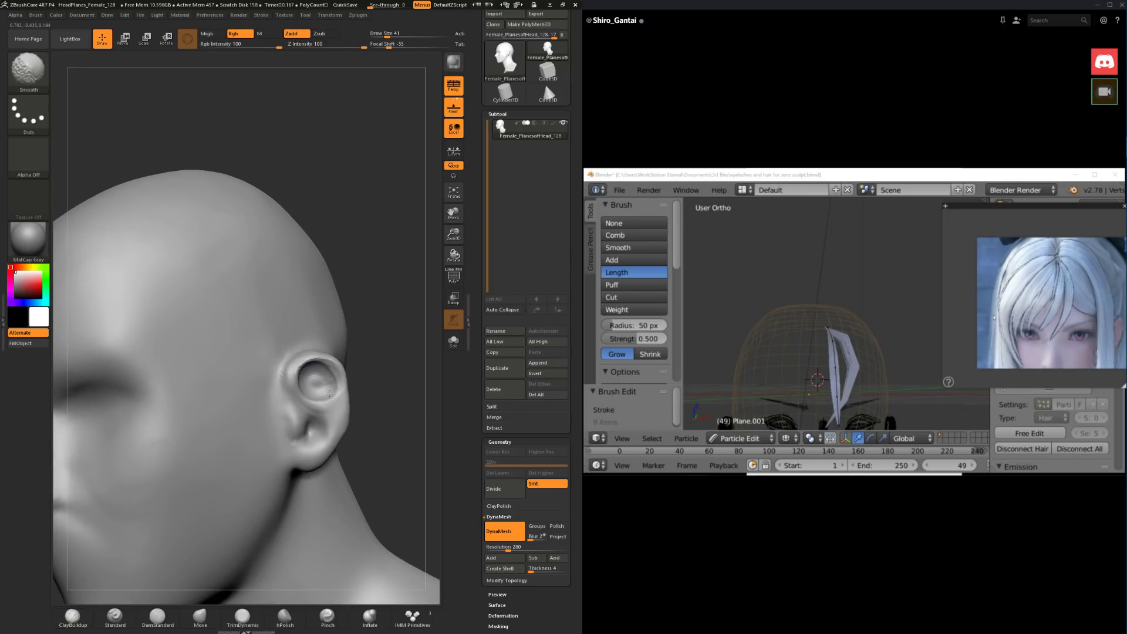
mouse_move(318, 380)
left_mouse_down("shift")
mouse_move(332, 429)
mouse_move(393, 415)
mouse_move(365, 418)
left_mouse_up("shift")
left_click_drag(338, 406, 318, 427)
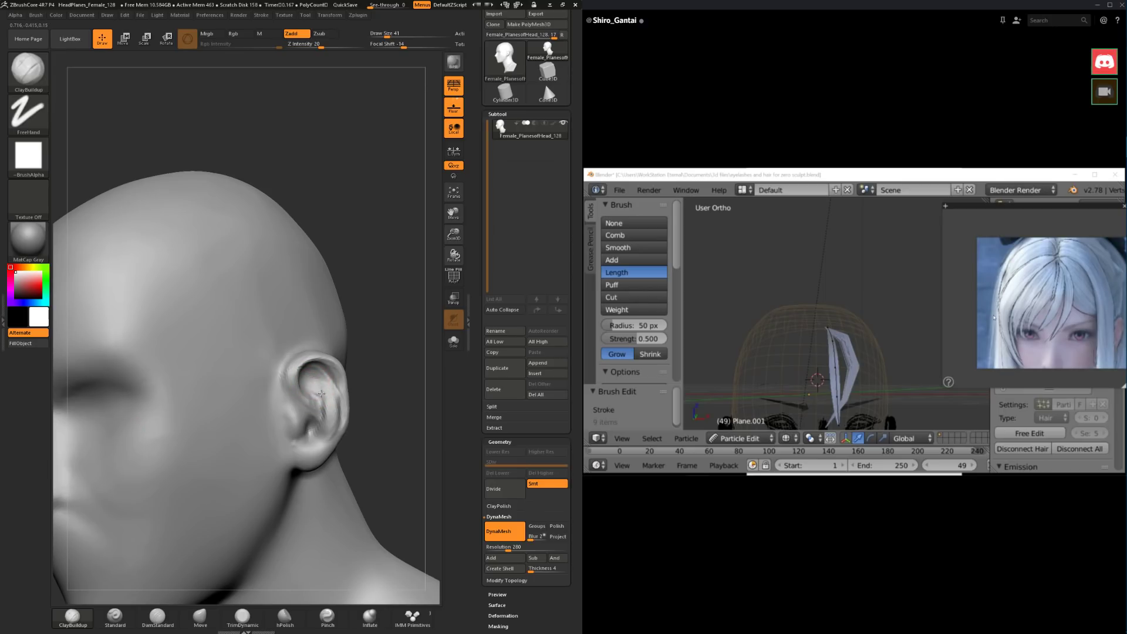
Step: Refine the inner ear folds down toward the earlobe and smooth their surface
mouse_move(373, 410)
left_mouse_down()
mouse_move(377, 435)
mouse_move(371, 414)
mouse_move(319, 441)
left_mouse_up()
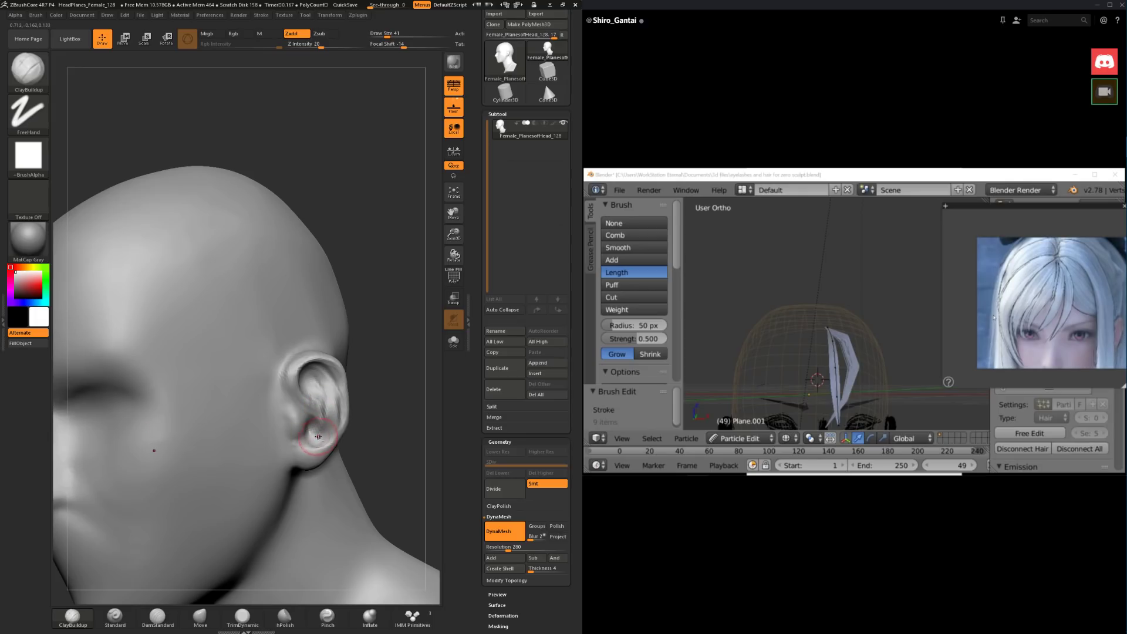
key("shift")
left_click_drag(300, 396, 314, 394, "shift")
mouse_move(373, 410)
left_mouse_down("alt")
mouse_move(359, 358)
mouse_move(320, 418)
mouse_move(360, 383)
mouse_move(346, 386)
mouse_move(365, 408)
mouse_move(346, 442)
mouse_move(306, 429)
left_mouse_up("alt")
Step: Reshape the outline and tilt of the ears with the Move brush, adjusting its size and checking from the front and side
left_click(200, 617)
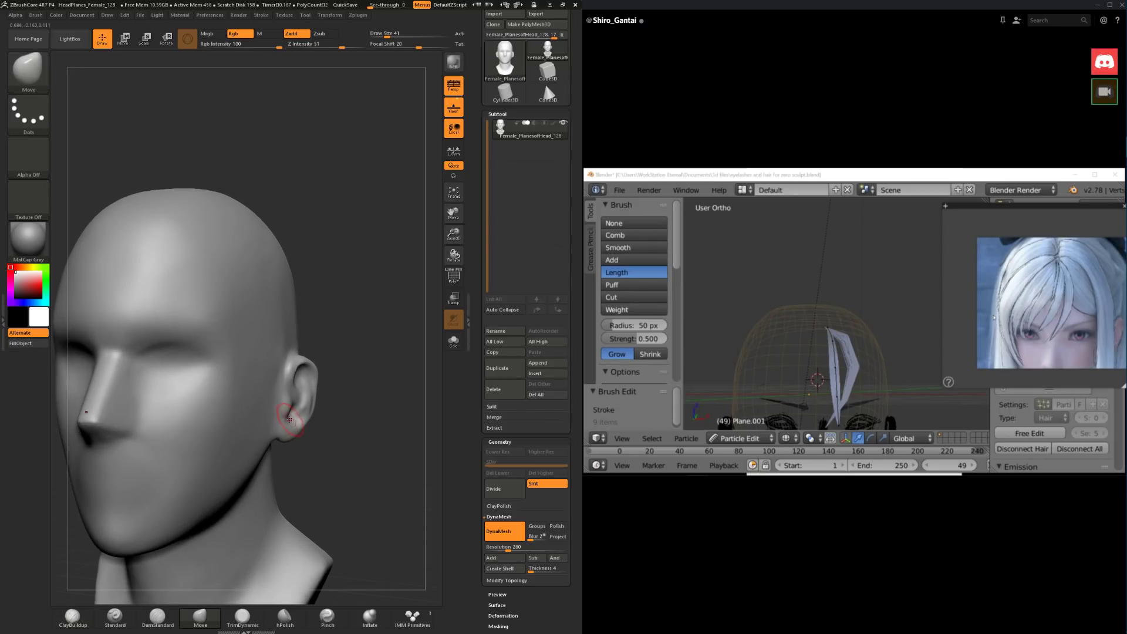
key("ctrl")
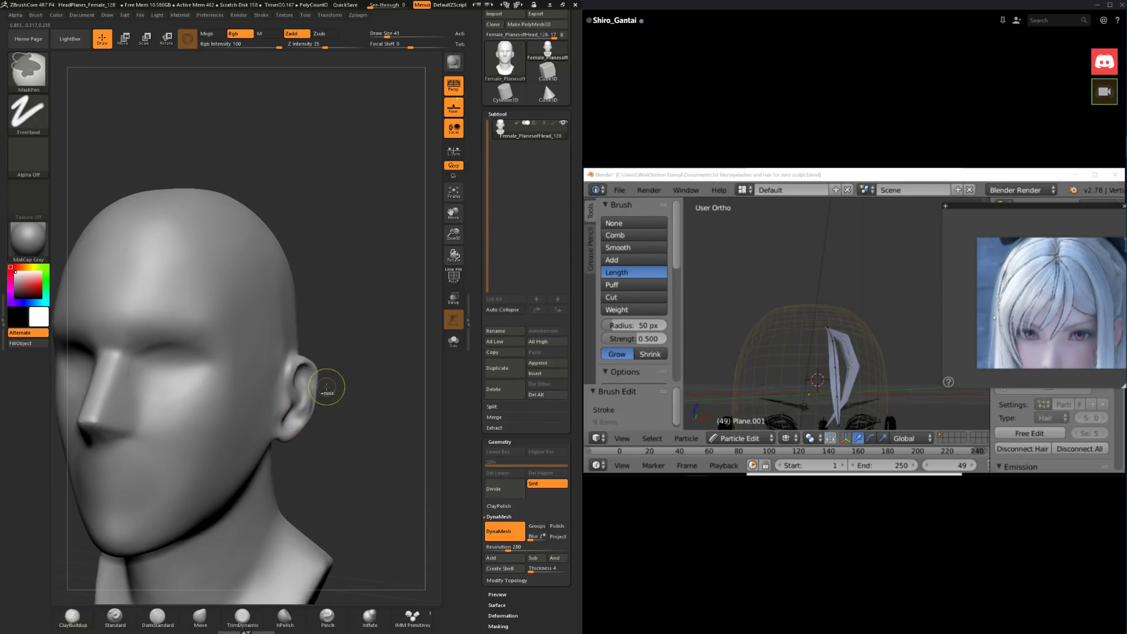
key("space")
left_click_drag(324, 414, 321, 413)
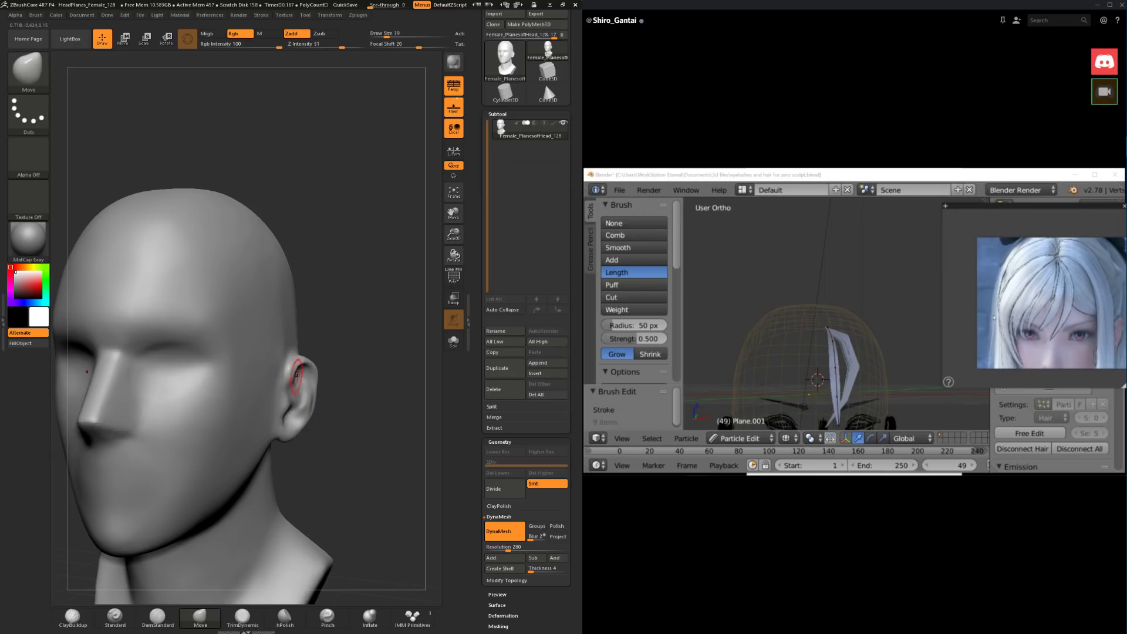
key("space")
mouse_move(297, 376)
left_mouse_down()
mouse_move(330, 389)
mouse_move(320, 377)
mouse_move(373, 383)
mouse_move(343, 393)
mouse_move(345, 364)
mouse_move(355, 397)
mouse_move(328, 387)
mouse_move(373, 380)
left_mouse_up()
key("shift")
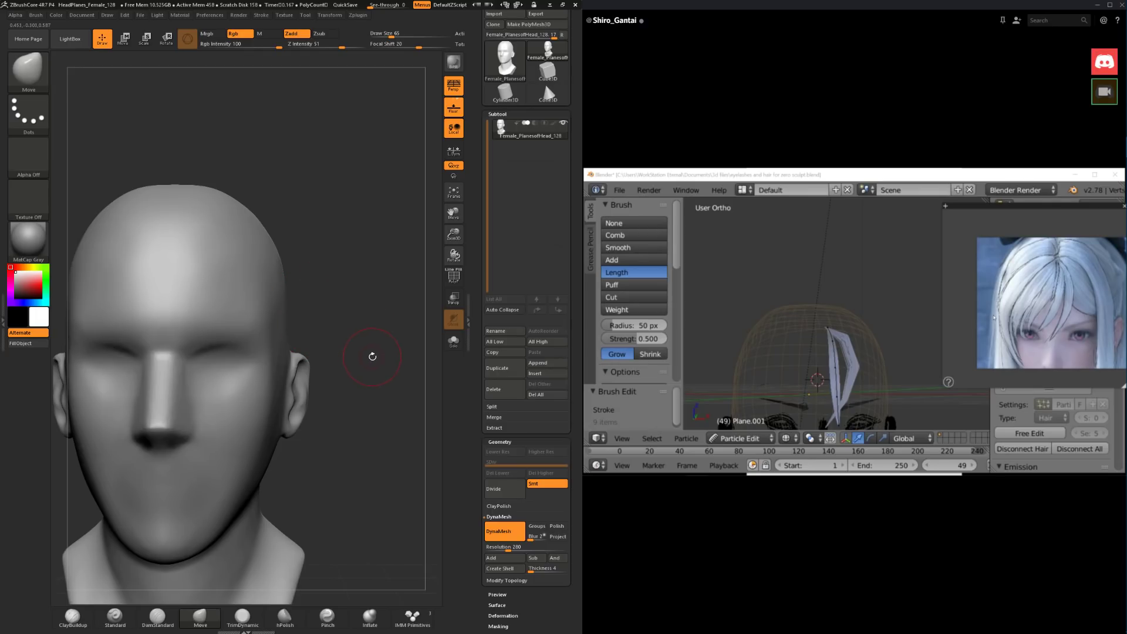
mouse_move(372, 356)
left_mouse_down()
mouse_move(352, 349)
mouse_move(306, 362)
mouse_move(282, 426)
left_mouse_up()
key("space")
key("space")
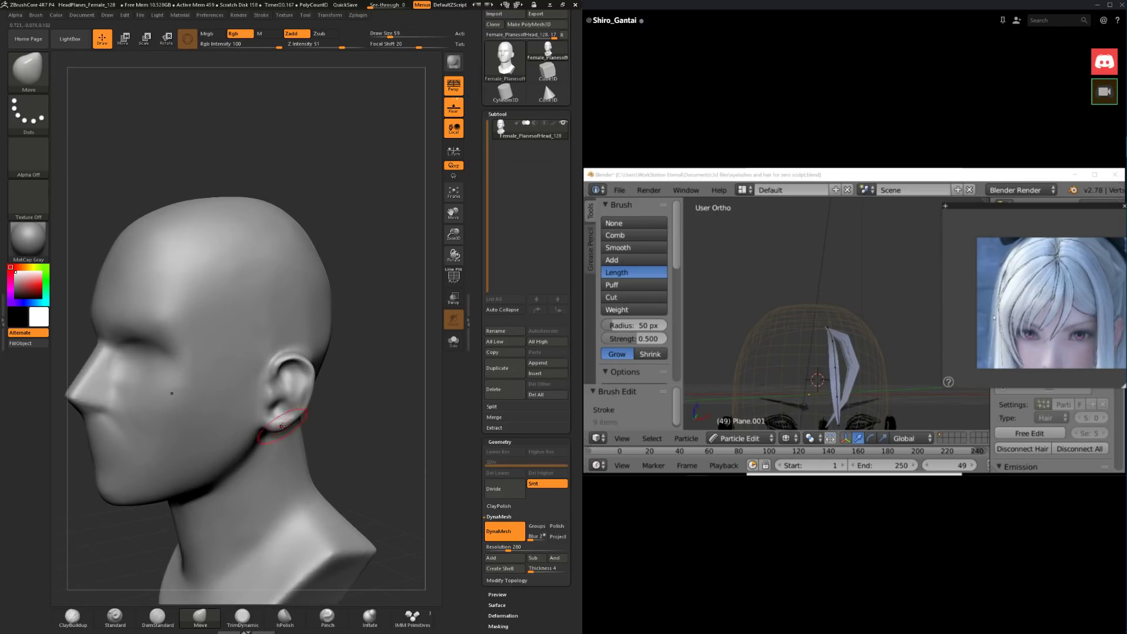
Step: Carve the crease under the ear's outer rim and the upper inner hollow with the DamStandard brush at draw size 33
left_click(158, 620)
key("space")
mouse_move(369, 365)
left_mouse_down()
mouse_move(360, 365)
mouse_move(374, 397)
left_mouse_up()
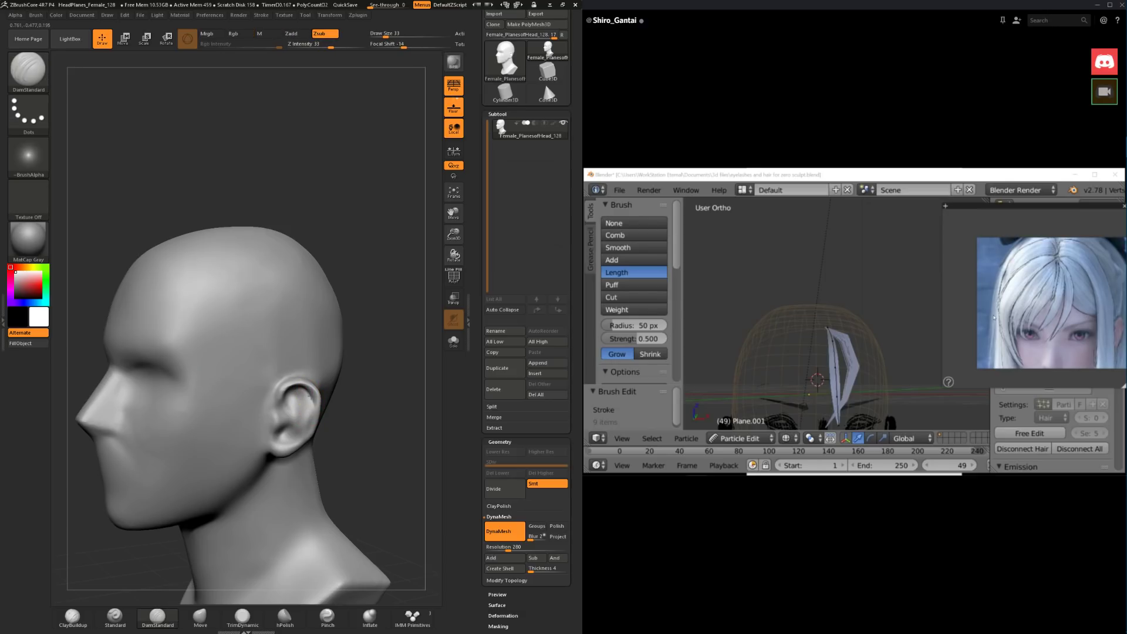
left_click_drag(332, 420, 357, 423)
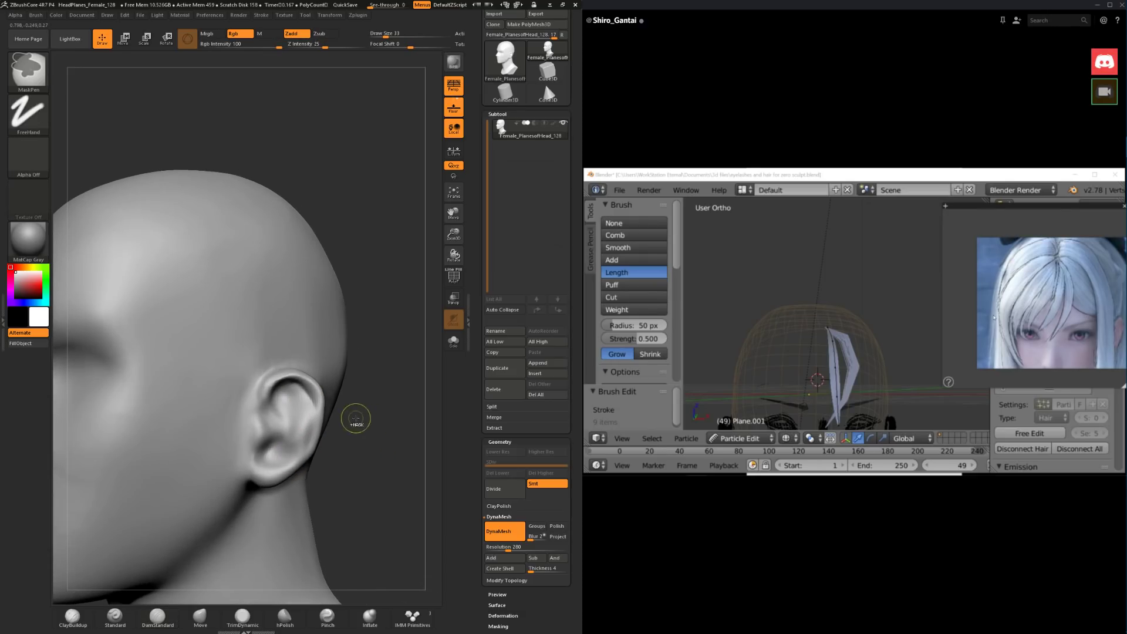
left_click_drag(305, 395, 304, 440)
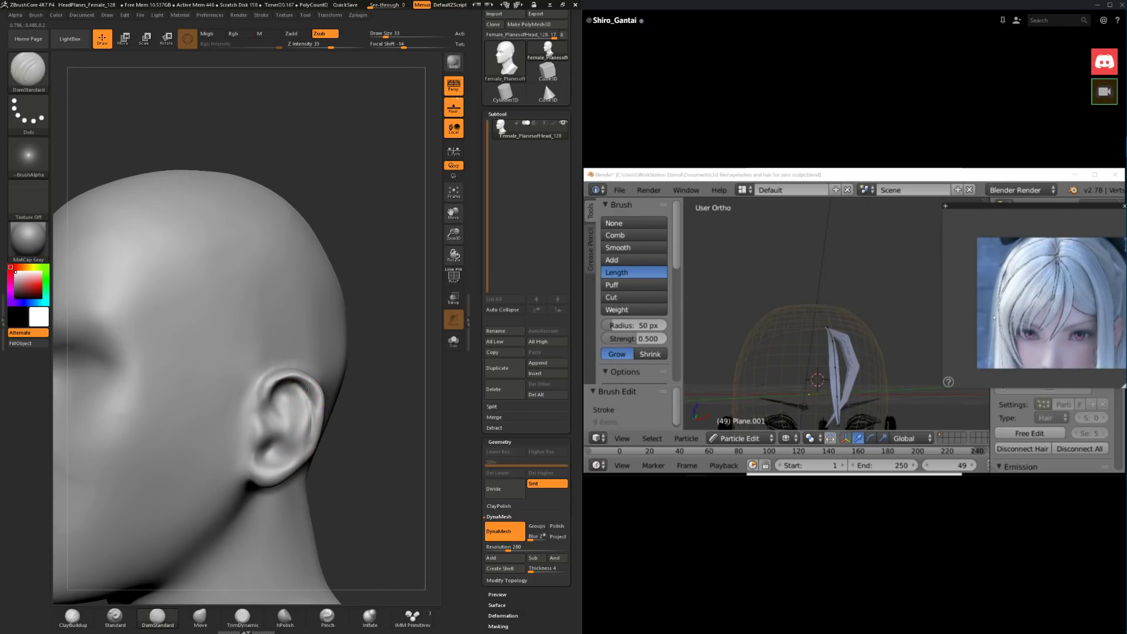
mouse_move(308, 387)
left_mouse_down()
mouse_move(310, 435)
mouse_move(296, 444)
left_mouse_up()
left_click_drag(363, 420, 409, 423)
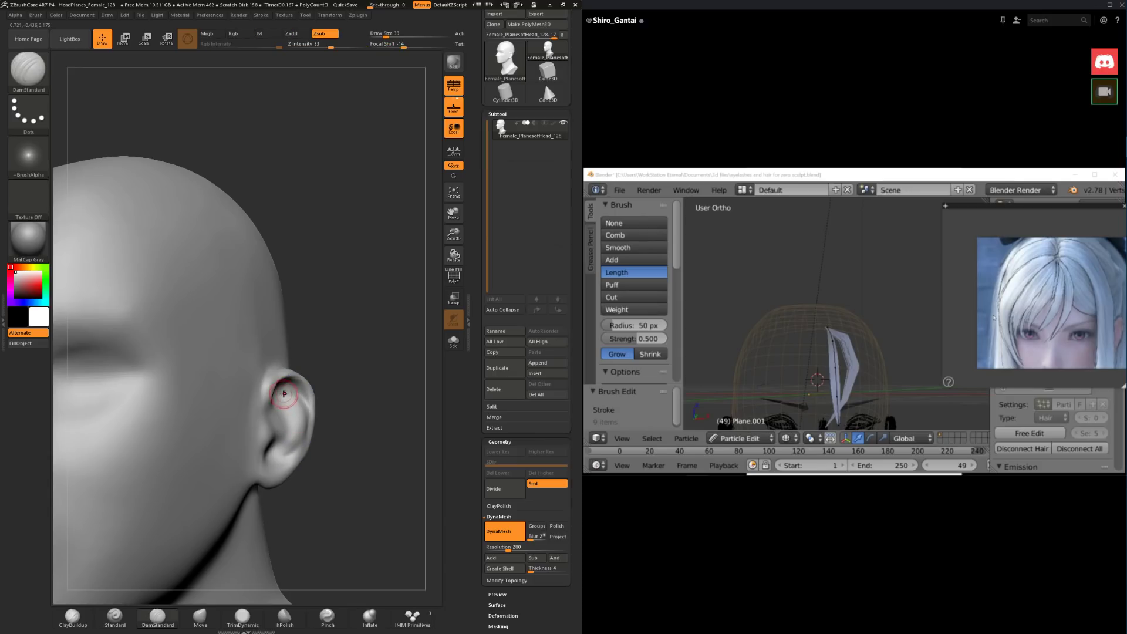
left_click_drag(281, 396, 279, 406)
left_click_drag(375, 411, 277, 407)
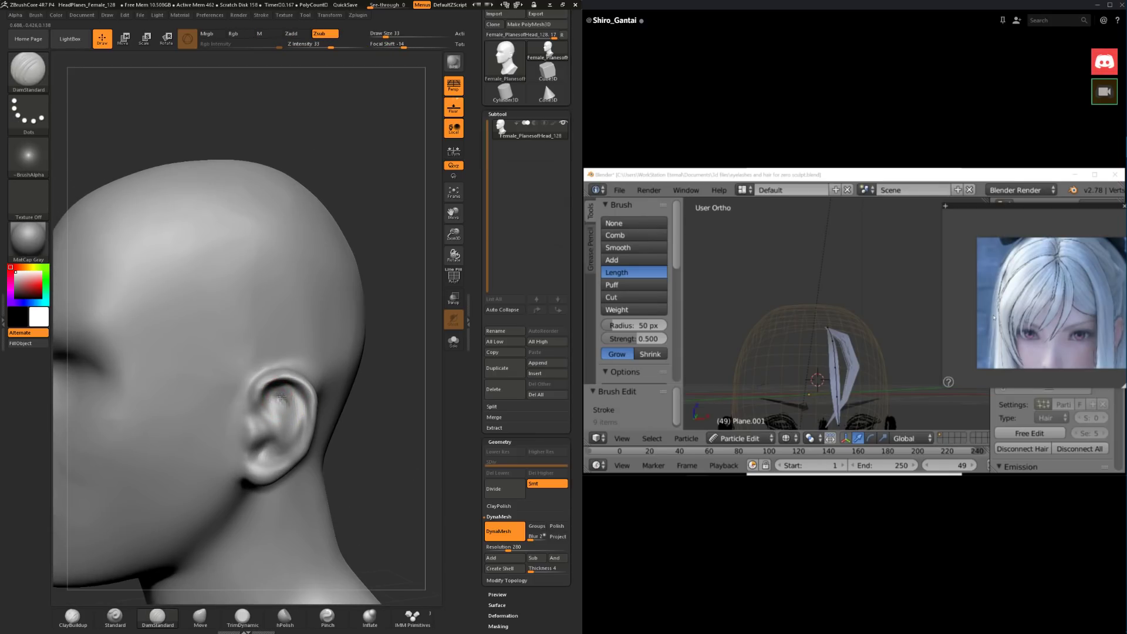
Step: Build up the small fold inside the upper ear with the ClayBuildup brush and smooth it
left_click(73, 616)
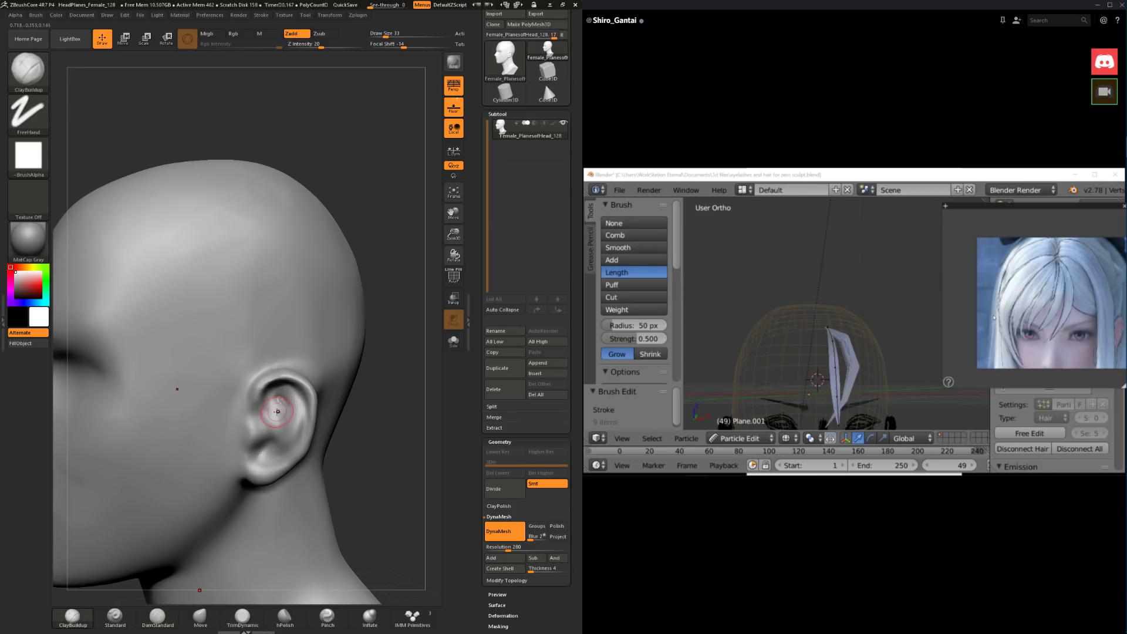
left_click_drag(270, 405, 268, 397)
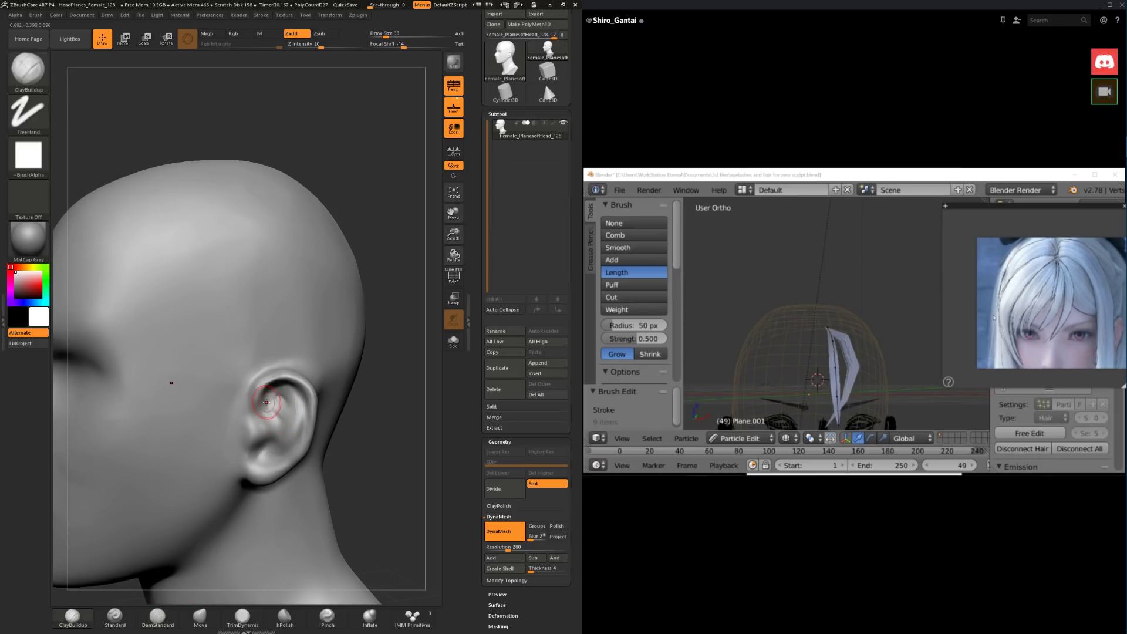
key("shift")
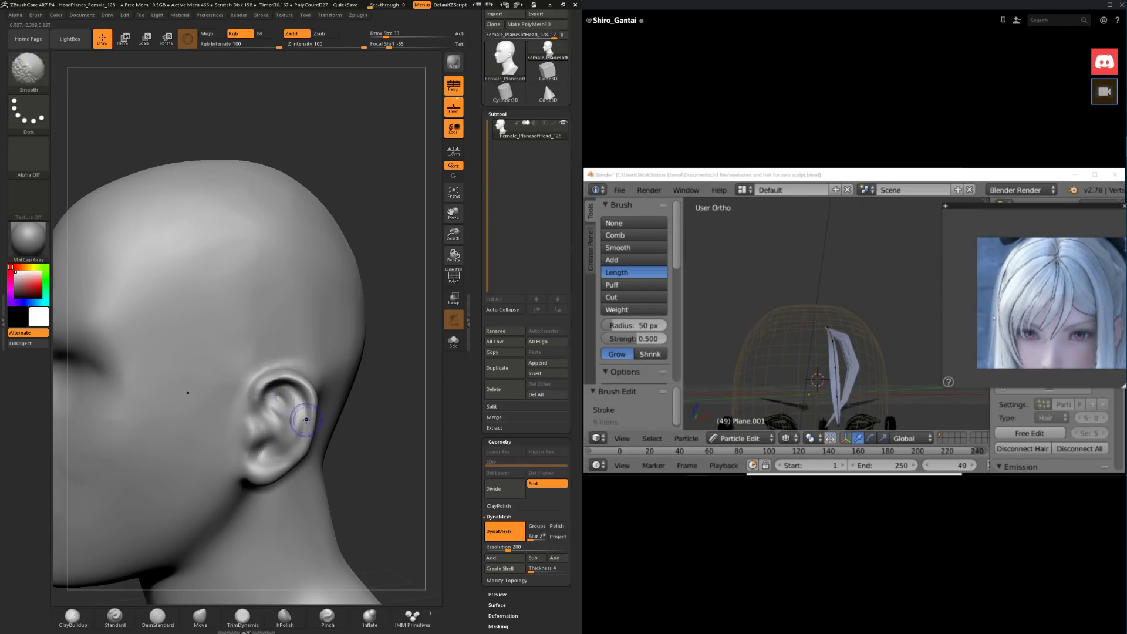
left_click_drag(352, 458, 352, 412, "alt")
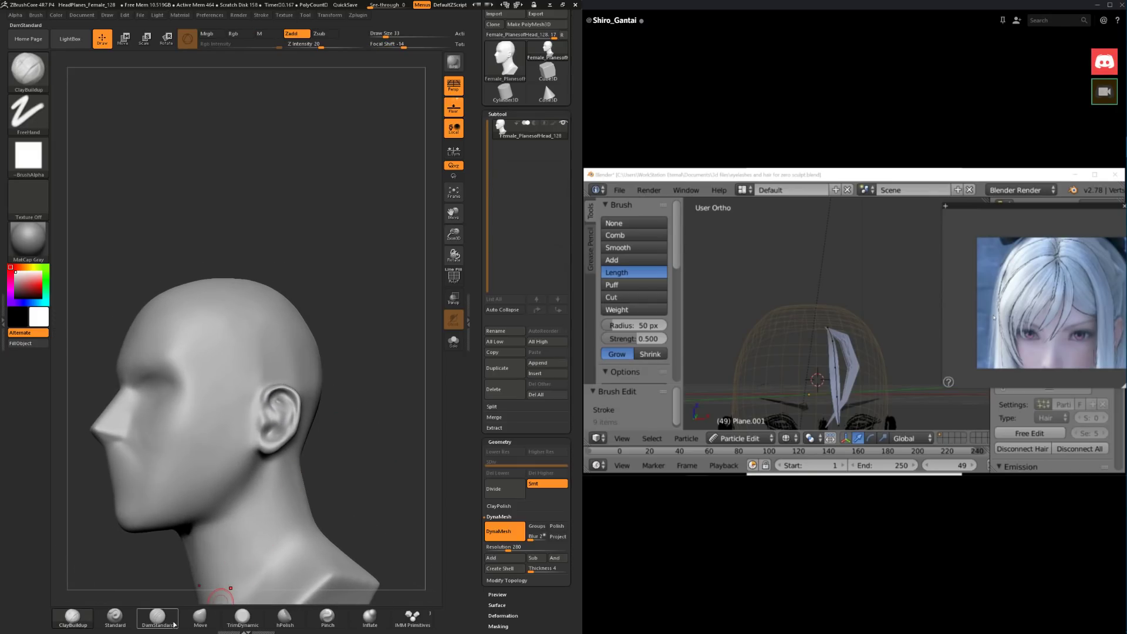
Step: Carve the diagonal crease along the inner fold and deepen the ear opening with the DamStandard brush
left_click(158, 618)
mouse_move(331, 540)
left_mouse_down()
mouse_move(344, 392)
mouse_move(382, 433)
mouse_move(265, 410)
left_mouse_up()
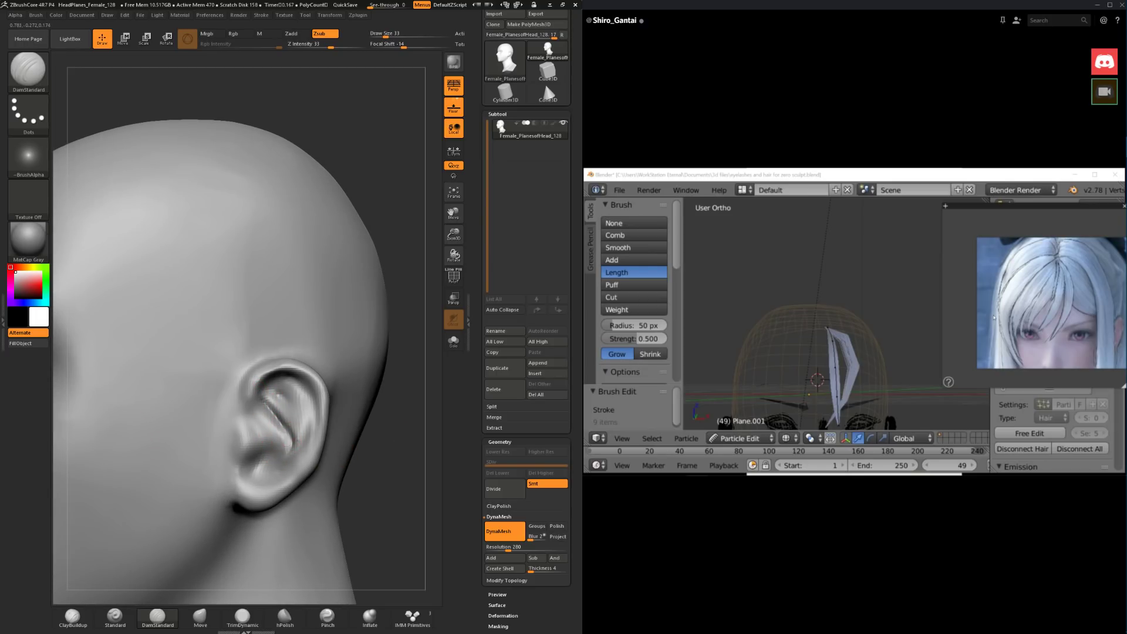
left_click_drag(377, 453, 312, 451)
mouse_move(426, 554)
left_mouse_down()
mouse_move(415, 516)
mouse_move(338, 465)
left_mouse_up()
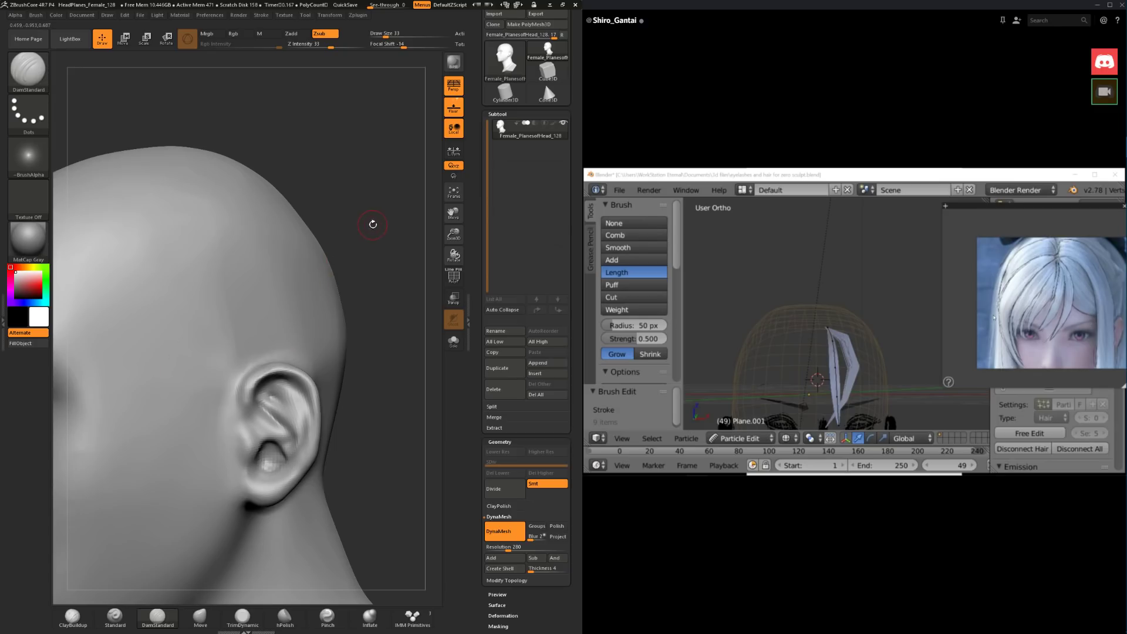
Step: Sharpen the upper inner crease of the ear with DamStandard and smooth the ear's front edge where it meets the head
left_click_drag(378, 227, 353, 250)
mouse_move(365, 390)
left_mouse_down()
mouse_move(382, 393)
mouse_move(347, 397)
mouse_move(369, 405)
left_mouse_up()
mouse_move(337, 461)
left_mouse_down("alt")
mouse_move(346, 405)
mouse_move(324, 448)
mouse_move(352, 456)
mouse_move(354, 473)
left_mouse_up("alt")
left_click_drag(288, 394, 297, 372, "shift")
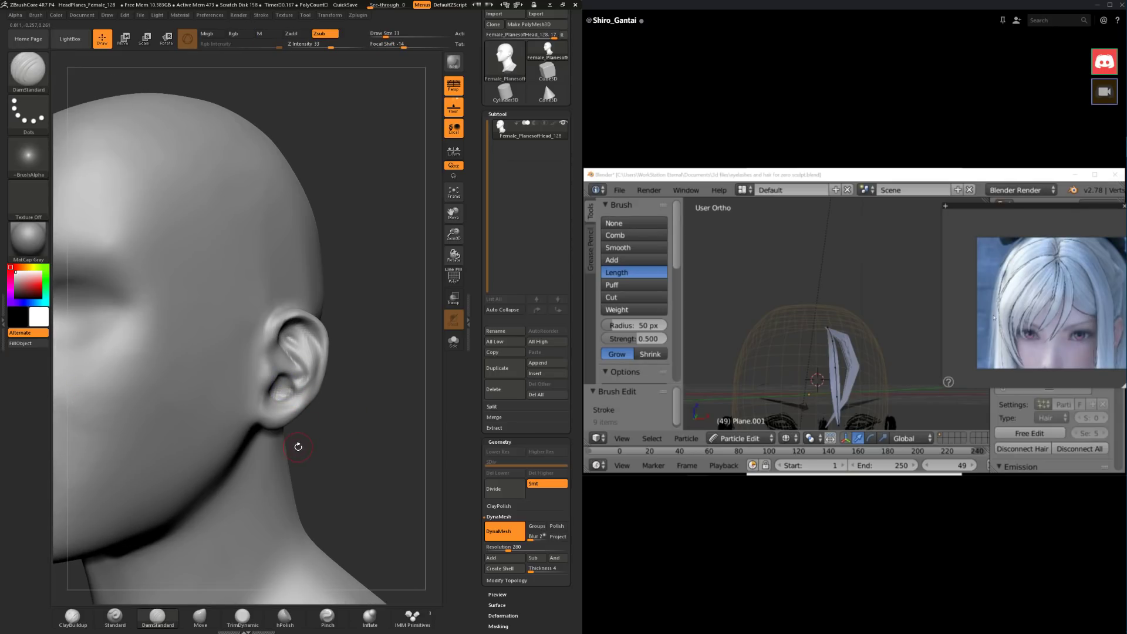
left_click_drag(351, 430, 328, 416)
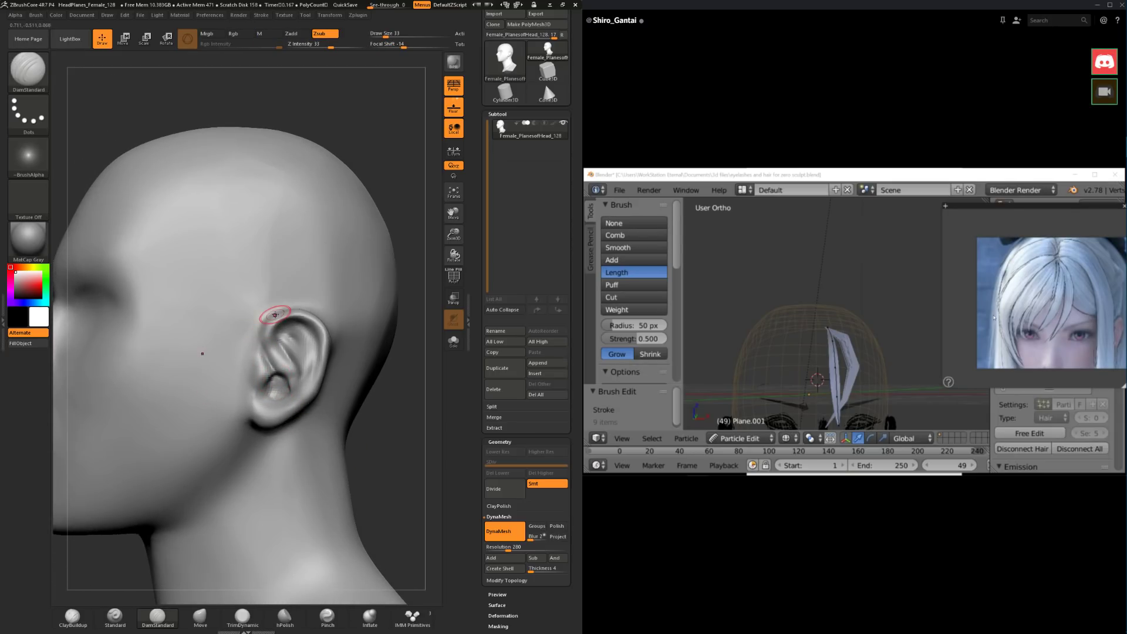
key("shift")
key("shift")
key("shift")
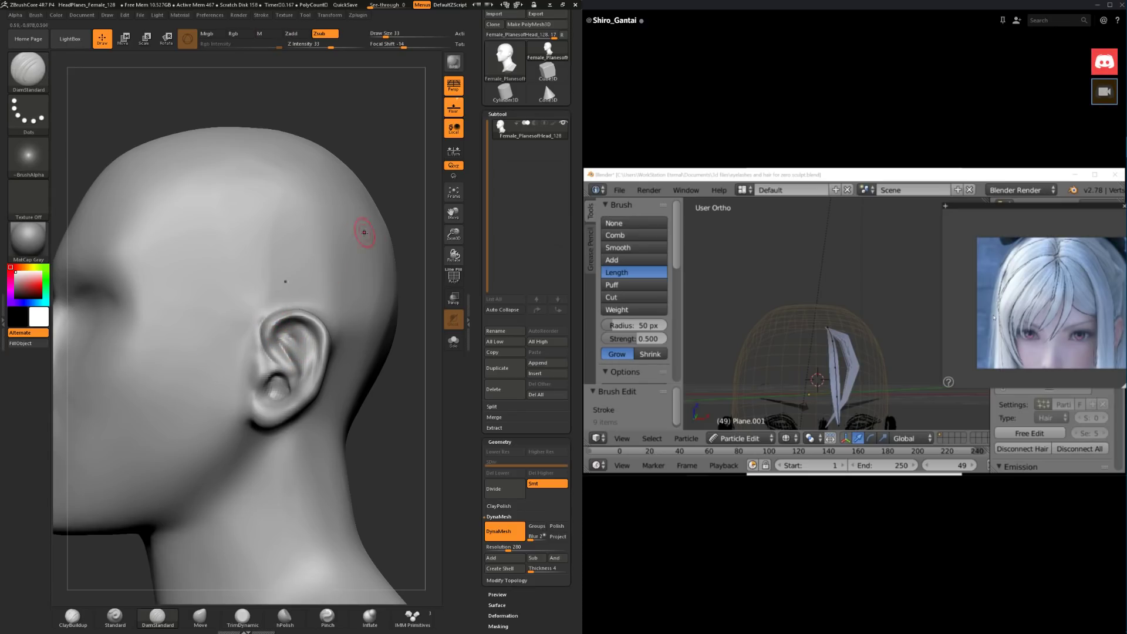
Step: Try smoothing the transition between ear and head from several angles, and undo the last two strokes
left_click_drag(386, 415, 330, 384)
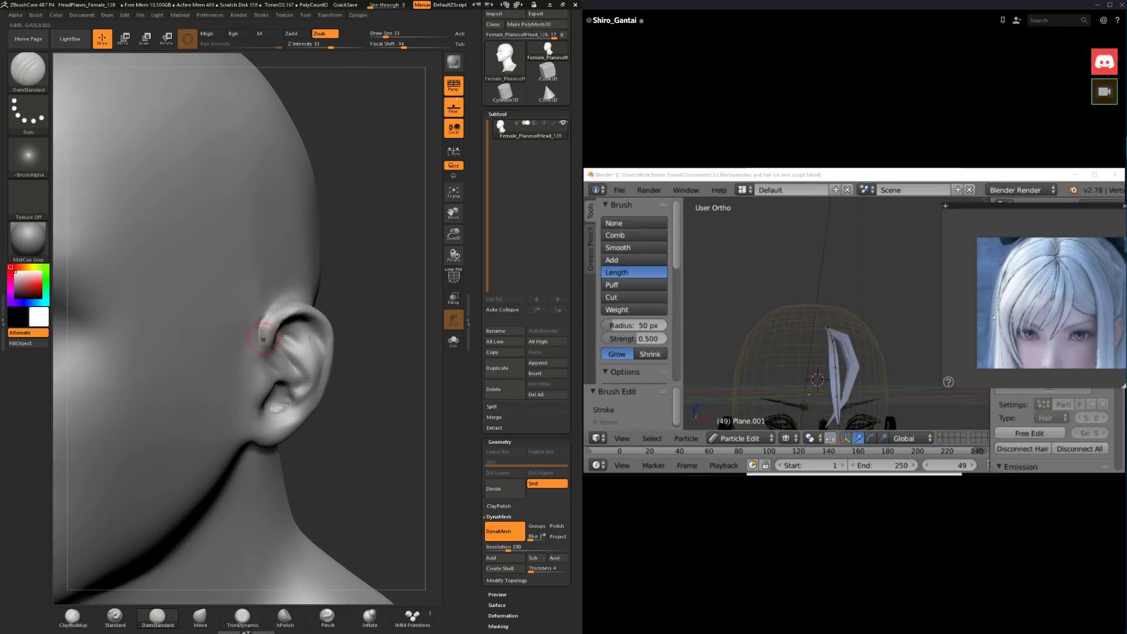
mouse_move(360, 271)
left_mouse_down()
mouse_move(317, 276)
mouse_move(326, 310)
mouse_move(296, 335)
left_mouse_up()
key("shift")
key("shift")
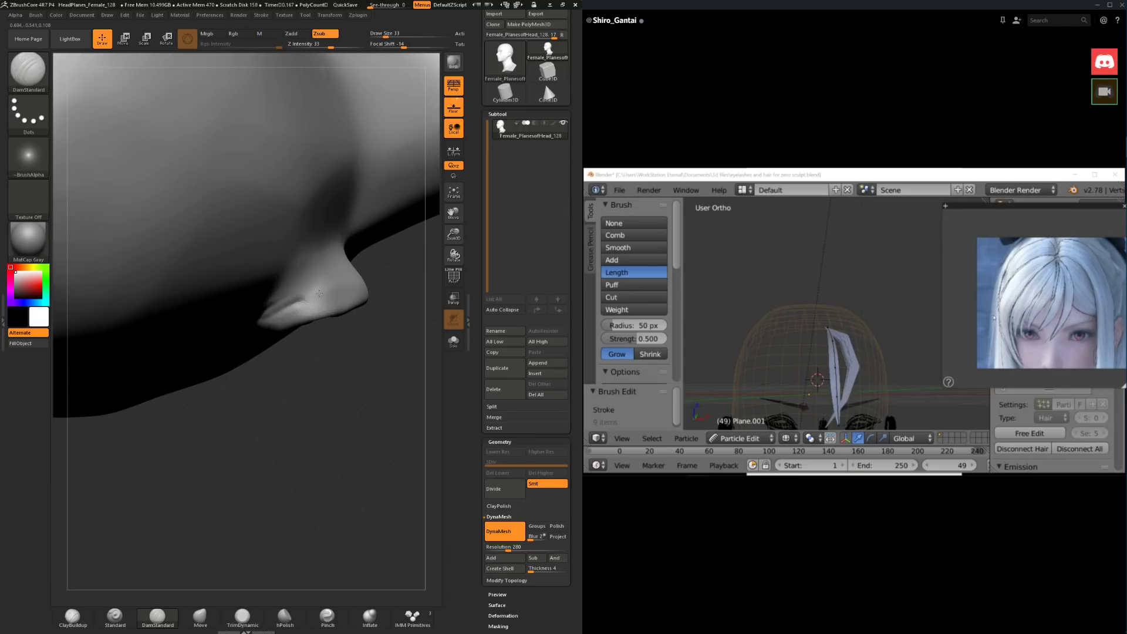
mouse_move(377, 262)
left_mouse_down()
mouse_move(330, 296)
mouse_move(391, 272)
left_mouse_up()
left_click_drag(369, 353, 309, 402, "alt")
key("ctrl+z")
key("ctrl+z")
Step: Fill the area behind the ear where it joins the skull with the ClayBuildup brush and smooth the transition
mouse_move(243, 343)
left_mouse_down()
mouse_move(355, 304)
mouse_move(289, 420)
mouse_move(269, 320)
left_mouse_up()
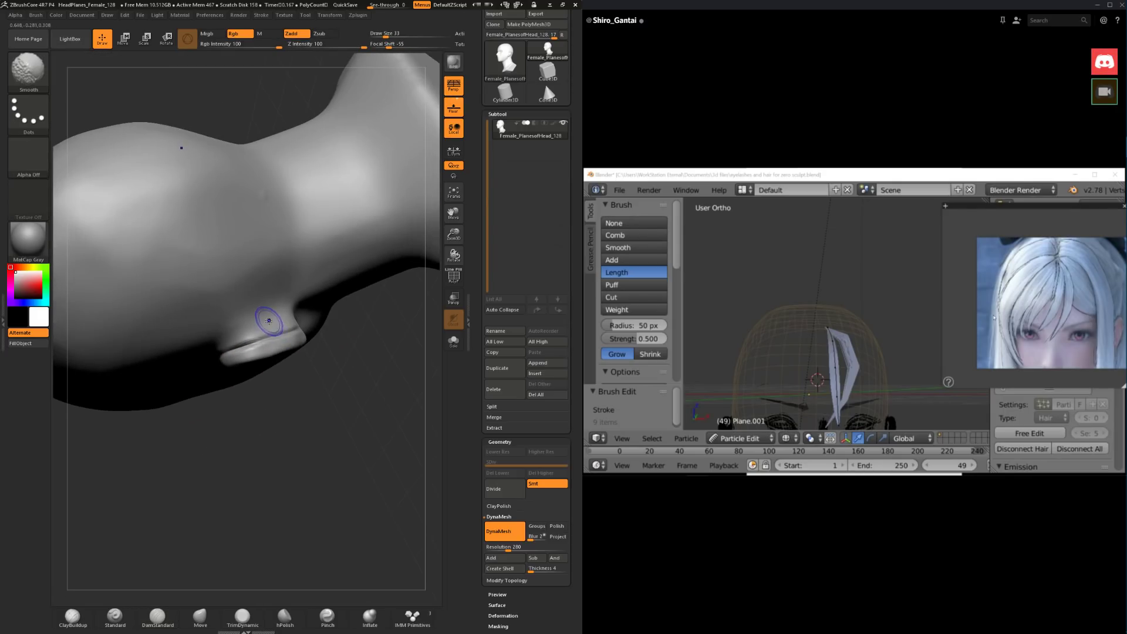
left_click(72, 617)
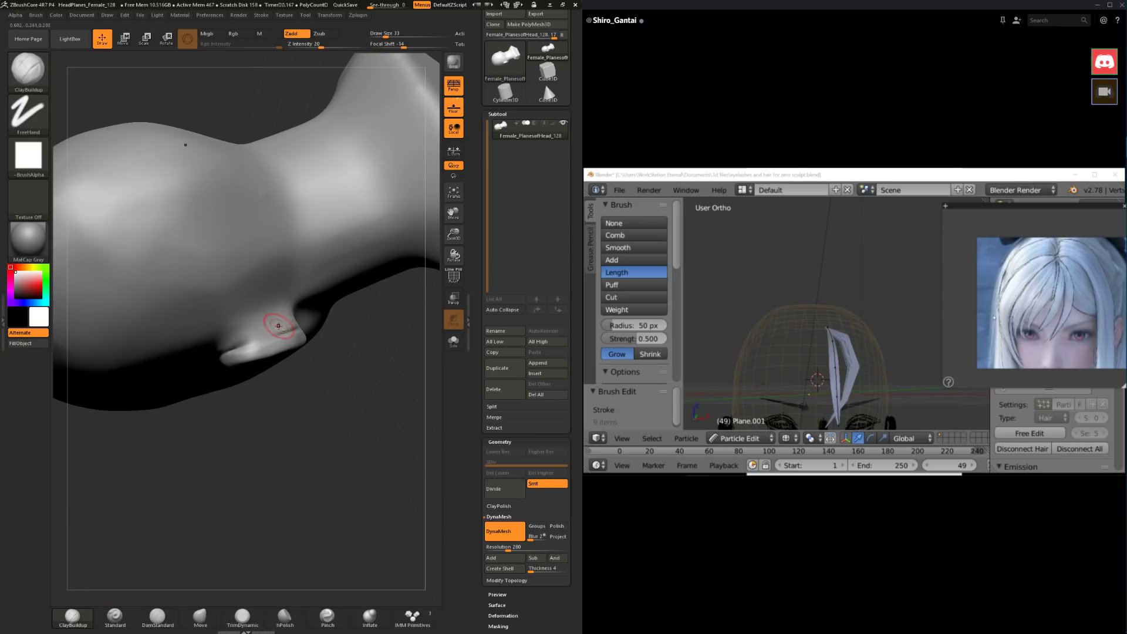
left_click_drag(292, 323, 230, 344)
left_click_drag(209, 418, 254, 344)
left_click_drag(321, 397, 282, 354)
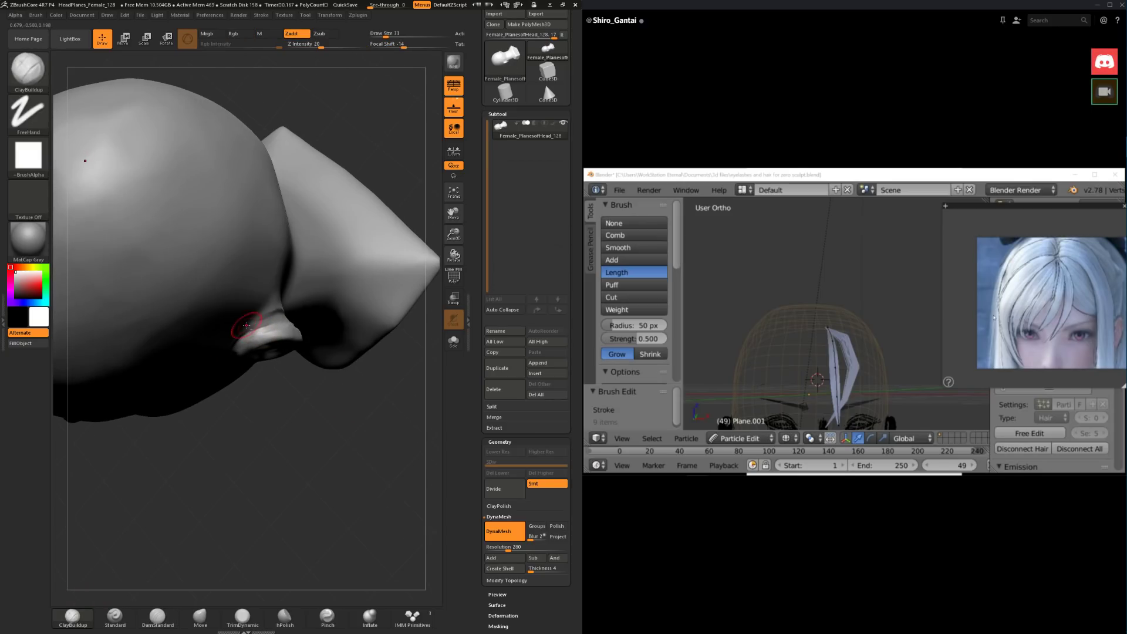
left_click_drag(317, 427, 252, 322)
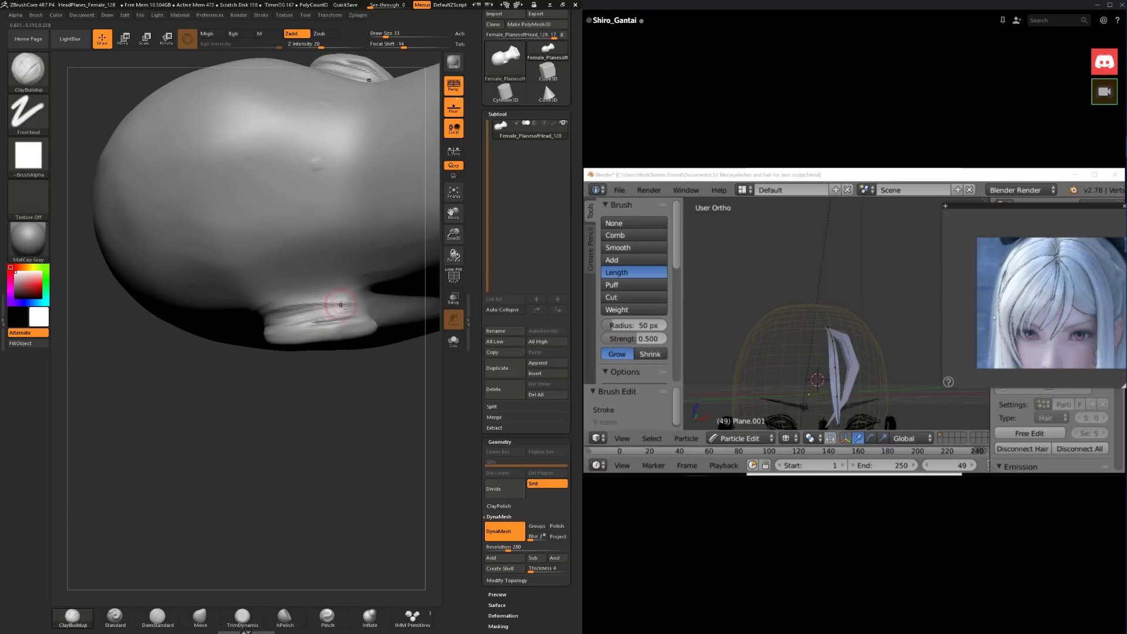
key("shift")
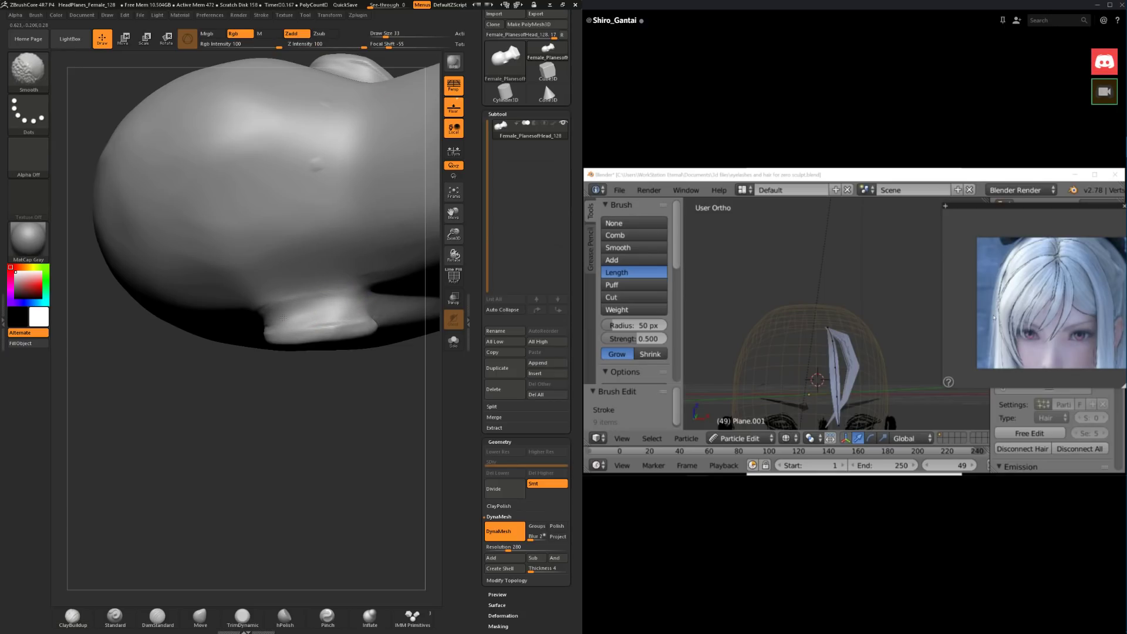
Step: Smooth the back of the skull behind the ear and the transition into the nape
left_click_drag(282, 317, 300, 322, "shift")
left_click_drag(269, 433, 305, 358)
mouse_move(320, 458)
left_mouse_down("alt")
mouse_move(299, 323)
mouse_move(305, 271)
left_mouse_up("alt")
mouse_move(376, 258)
left_mouse_down()
mouse_move(314, 254)
mouse_move(221, 331)
mouse_move(291, 349)
left_mouse_up()
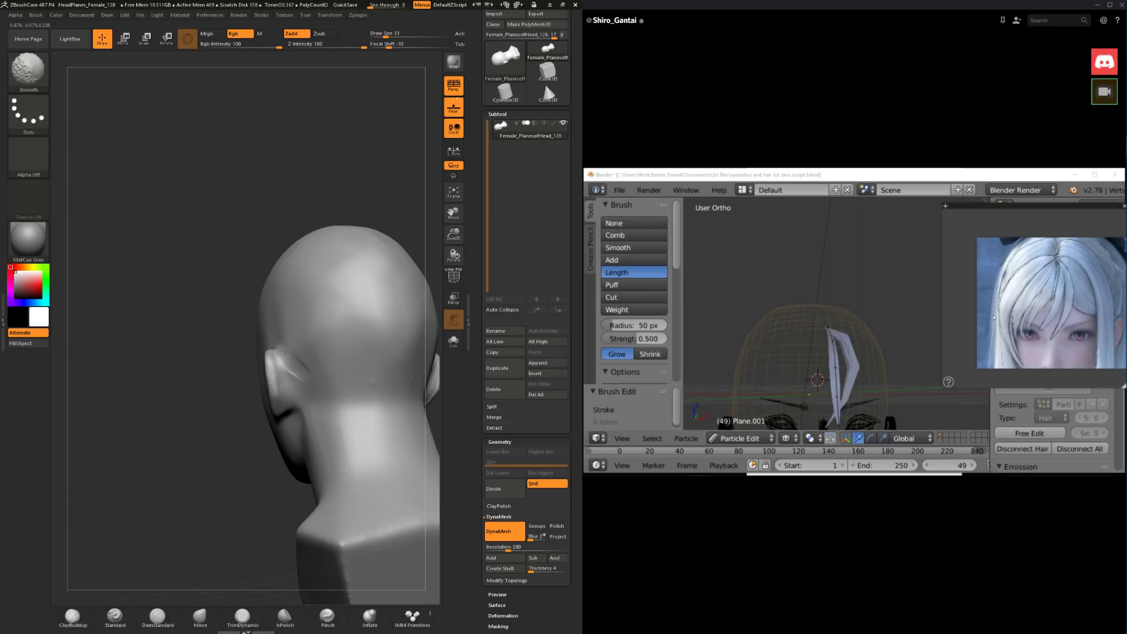
right_click_drag(307, 376, 370, 311)
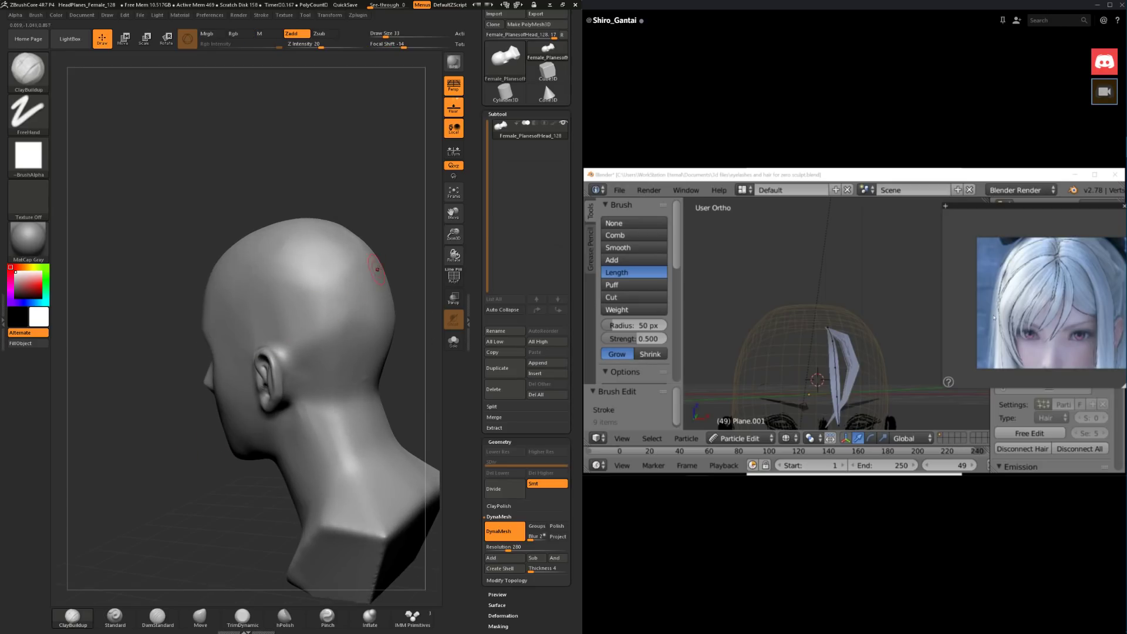
Step: Resize the ClayBuildup brush and build up the side and back of the skull around the ear
right_click_drag(379, 264, 363, 202, "ctrl")
right_click(307, 283)
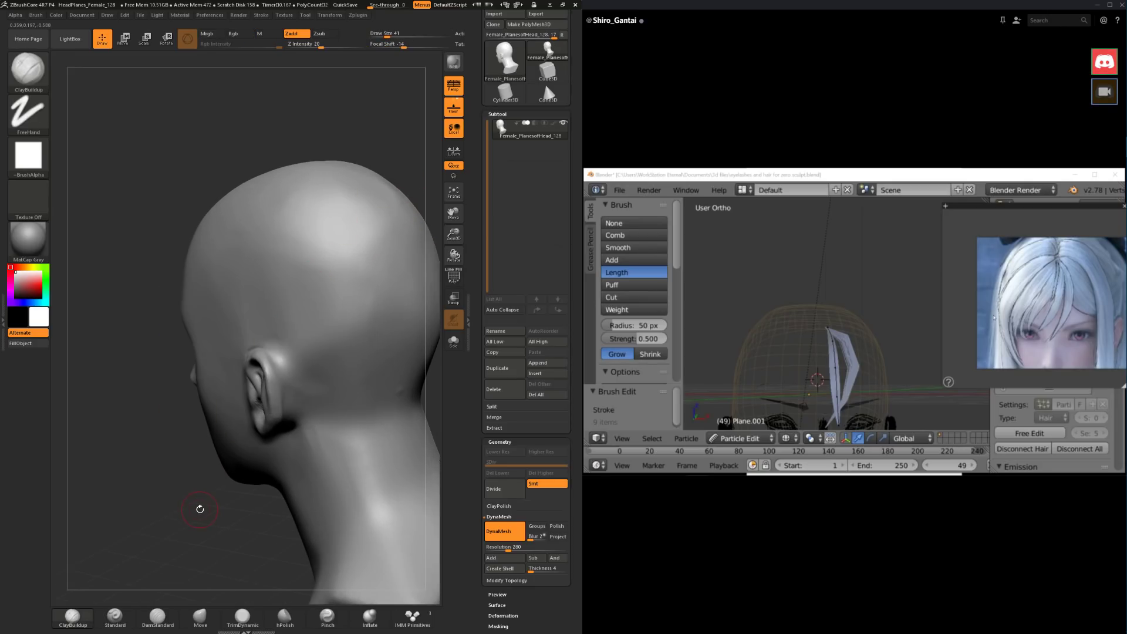
right_click_drag(200, 508, 266, 455, "ctrl")
right_click_drag(341, 384, 354, 414, "ctrl")
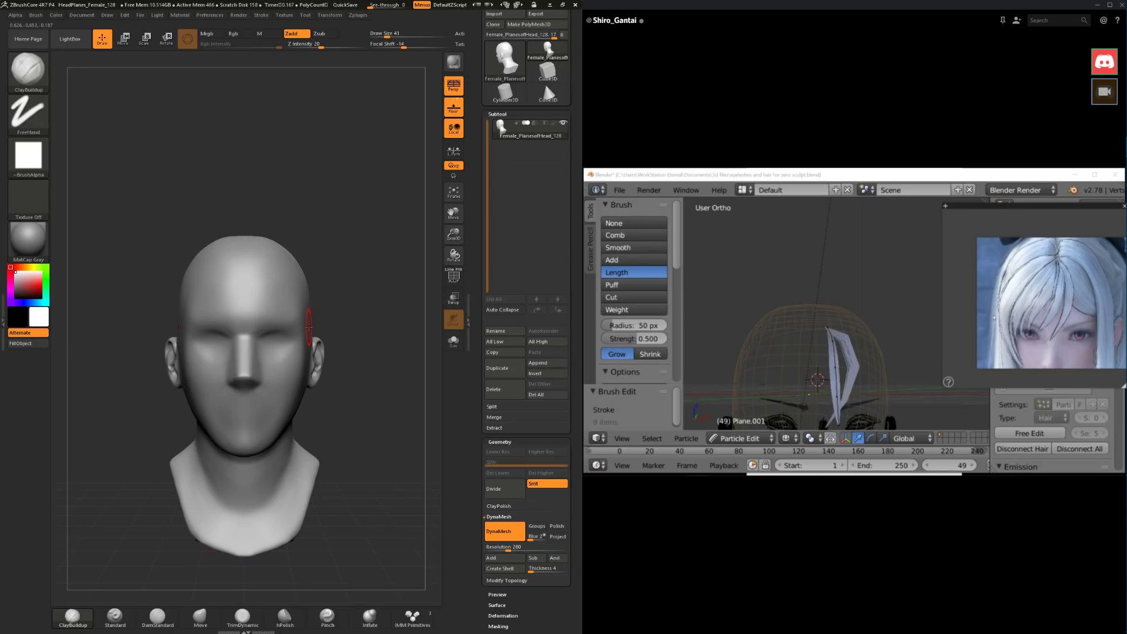
Step: Try building up the mouth area with the ClayBuildup brush after adjusting its focal shift, and undo the strokes
right_click_drag(340, 450, 374, 427, "ctrl")
right_click(257, 393)
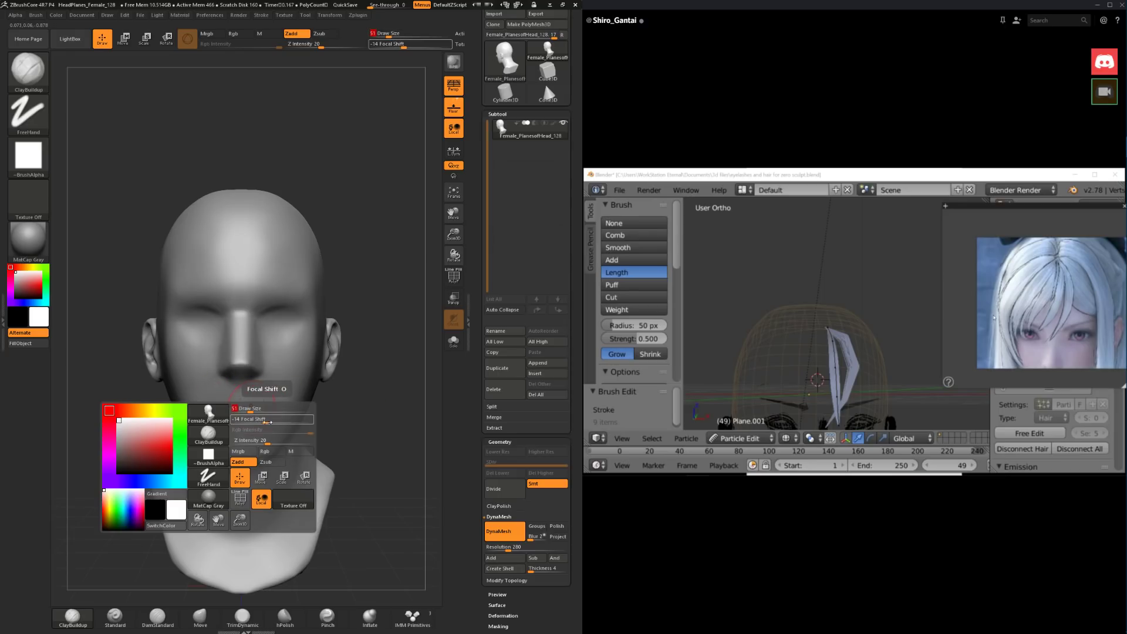
mouse_move(266, 421)
left_mouse_down()
mouse_move(283, 417)
mouse_move(248, 410)
left_mouse_up()
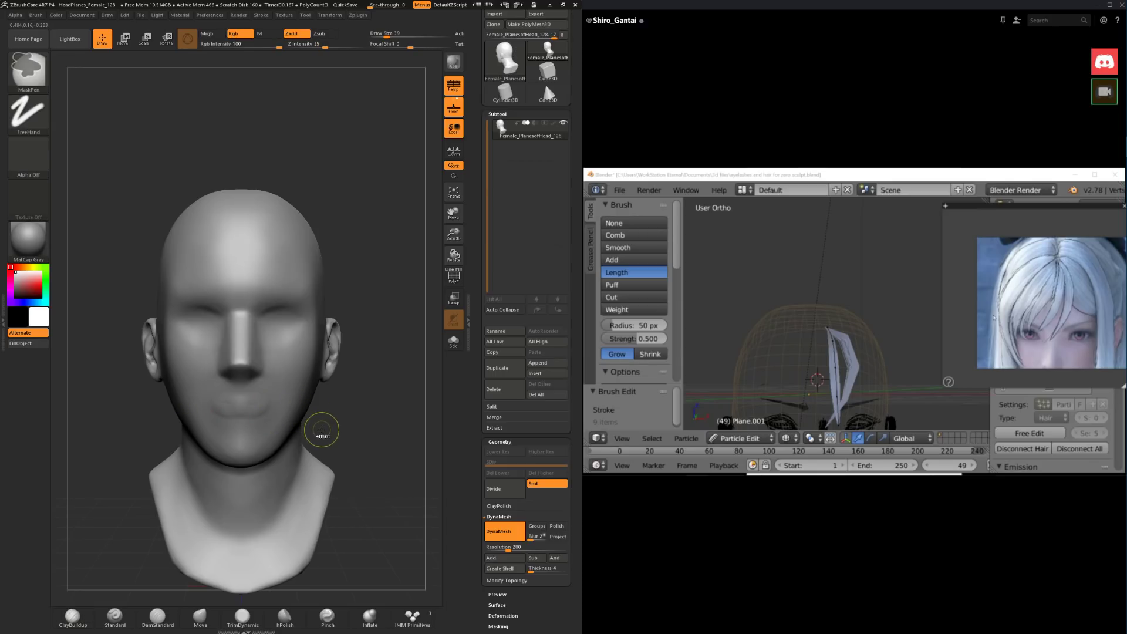
key("ctrl+z")
Step: Reshape the jawline from chin to ear with a large Move brush in front view
left_click(201, 617)
right_click(324, 308)
left_click_drag(323, 321, 336, 322)
left_click_drag(277, 450, 267, 459)
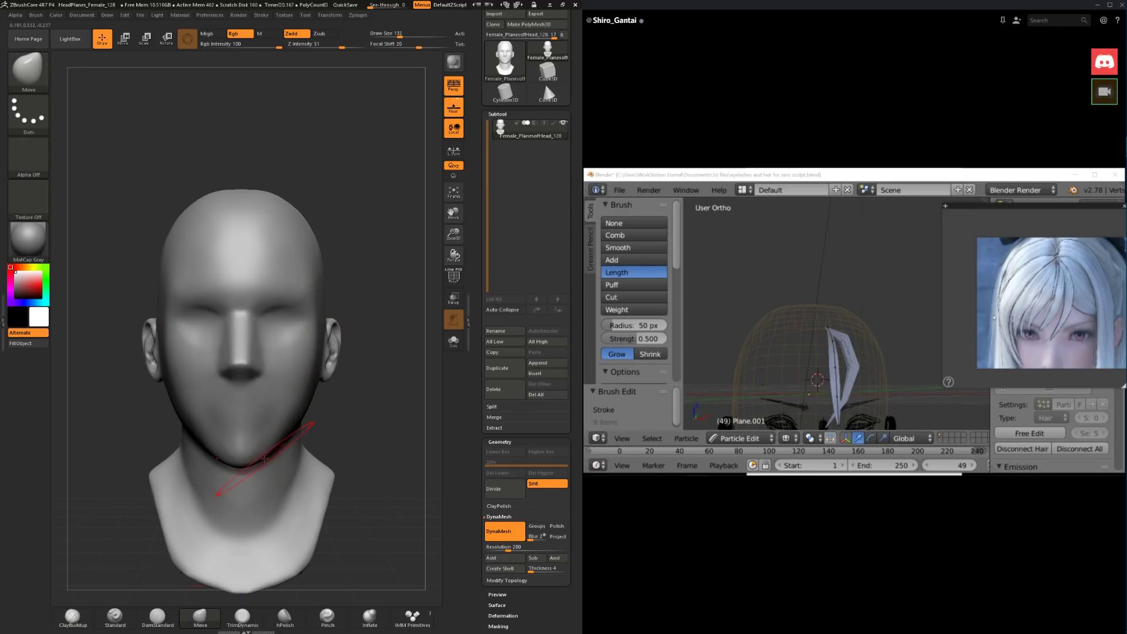
mouse_move(332, 414)
left_mouse_down("alt")
mouse_move(338, 386)
mouse_move(336, 402)
left_mouse_up("alt")
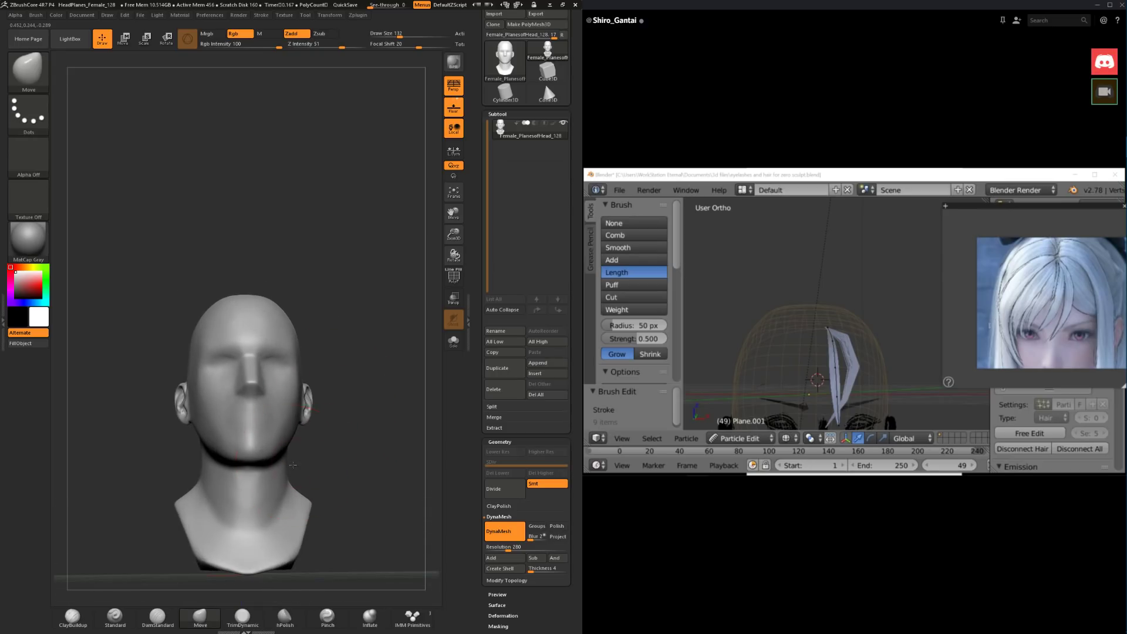
Step: Set the Move brush's draw size to 71 and refine the chin and lower jaw from the front
mouse_move(297, 462)
left_mouse_down()
mouse_move(290, 470)
mouse_move(365, 453)
mouse_move(356, 465)
left_mouse_up()
key("space")
left_click_drag(253, 455, 244, 456)
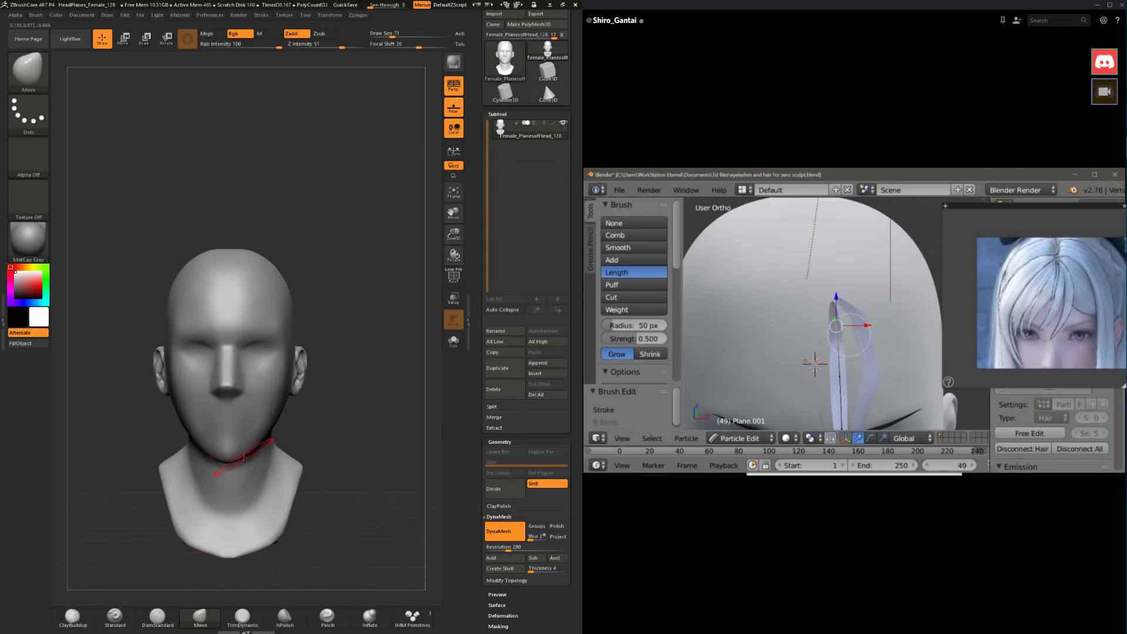
mouse_move(308, 433)
left_mouse_down()
mouse_move(330, 430)
mouse_move(268, 422)
mouse_move(280, 425)
left_mouse_up()
Step: Set the Move brush's draw size to 80 and adjust the jaw and the sides of the face
key("space")
mouse_move(260, 469)
left_mouse_down()
mouse_move(277, 479)
mouse_move(302, 441)
mouse_move(292, 439)
mouse_move(356, 458)
mouse_move(357, 425)
mouse_move(371, 426)
mouse_move(151, 415)
mouse_move(153, 400)
left_mouse_up()
key("space")
key("space")
key("space")
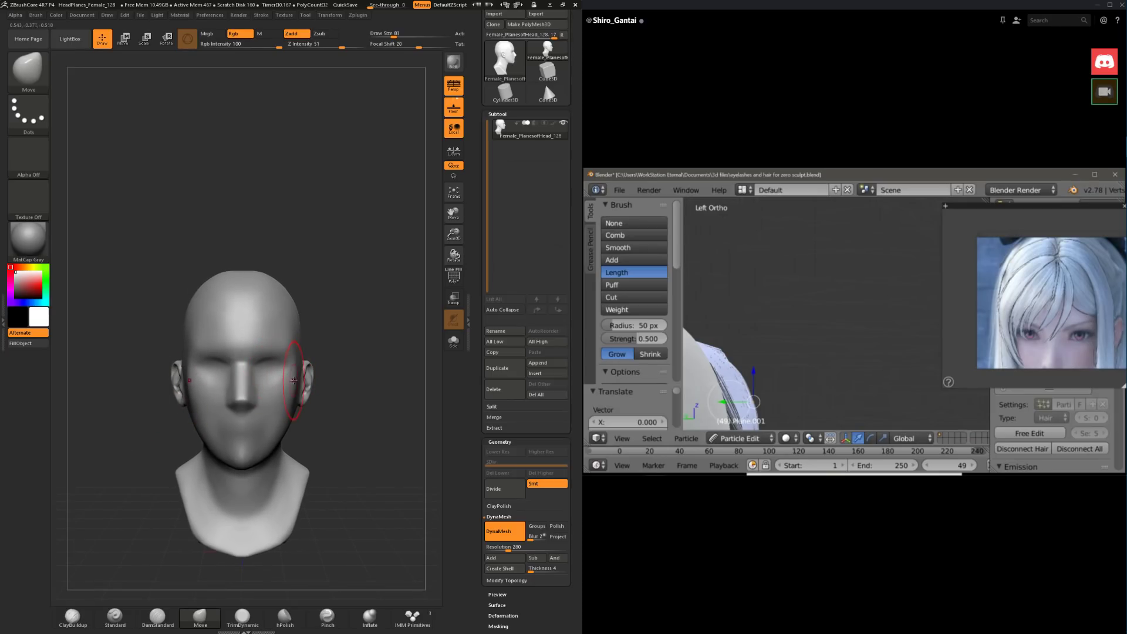
left_click_drag(364, 391, 290, 389)
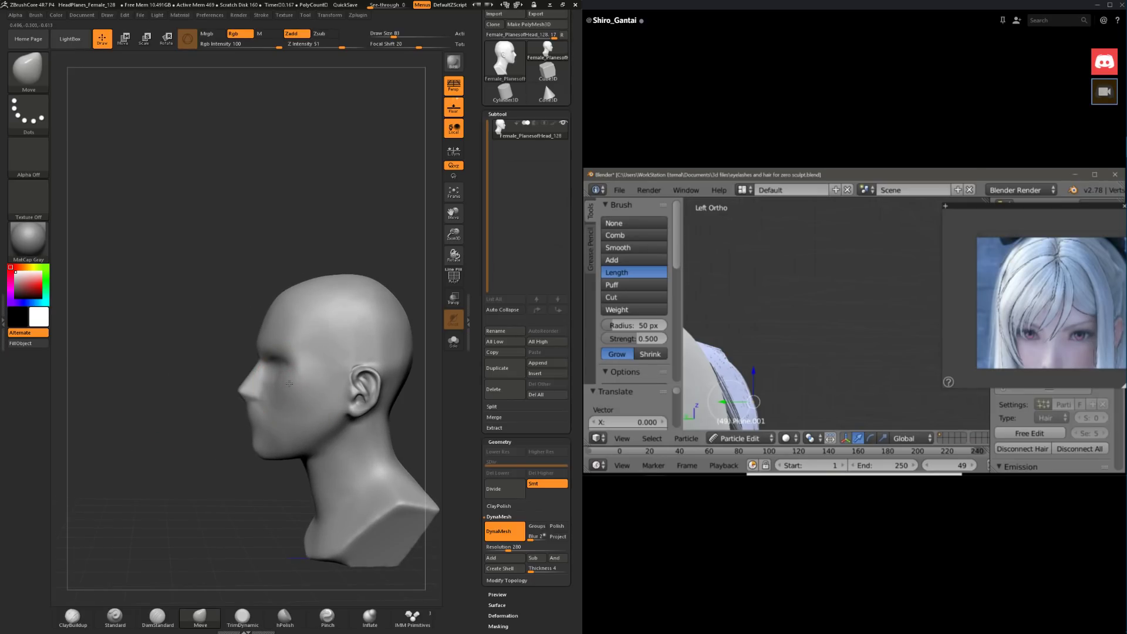
Step: Reduce the Move brush's draw size to 56 and reshape the chin in profile and from the front
key("space")
left_click(263, 435)
mouse_move(254, 435)
left_mouse_down()
mouse_move(258, 446)
mouse_move(293, 444)
mouse_move(273, 445)
mouse_move(294, 427)
mouse_move(268, 441)
left_mouse_up()
key("space")
key("space")
left_click(265, 440)
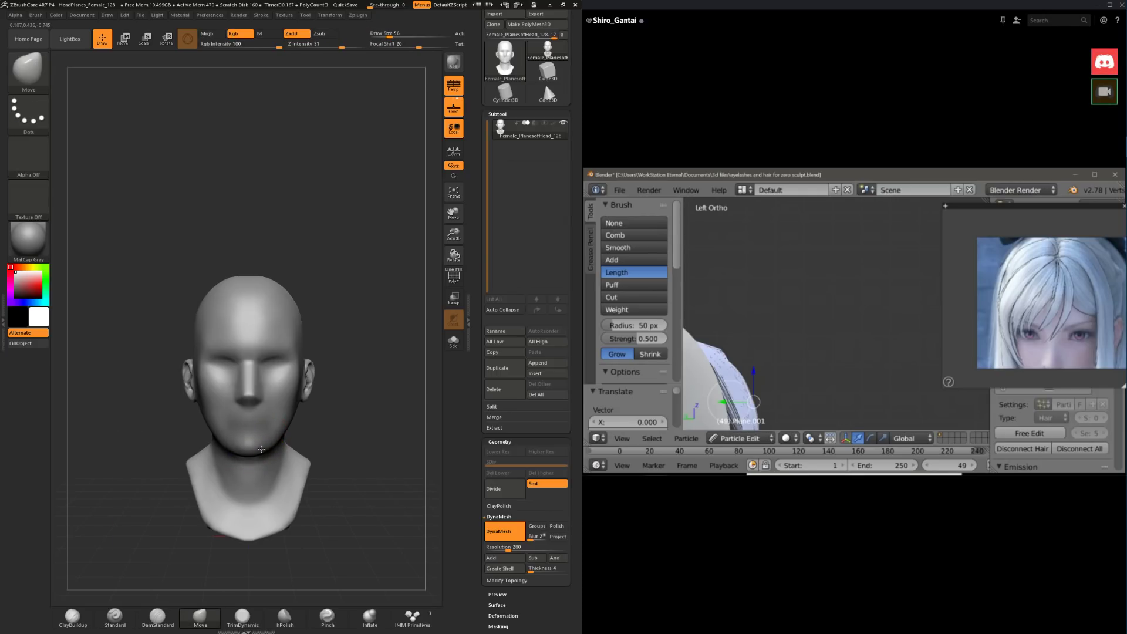
Step: Flatten the planes of the face with the TrimDynamic brush at draw size 126
left_click(240, 621)
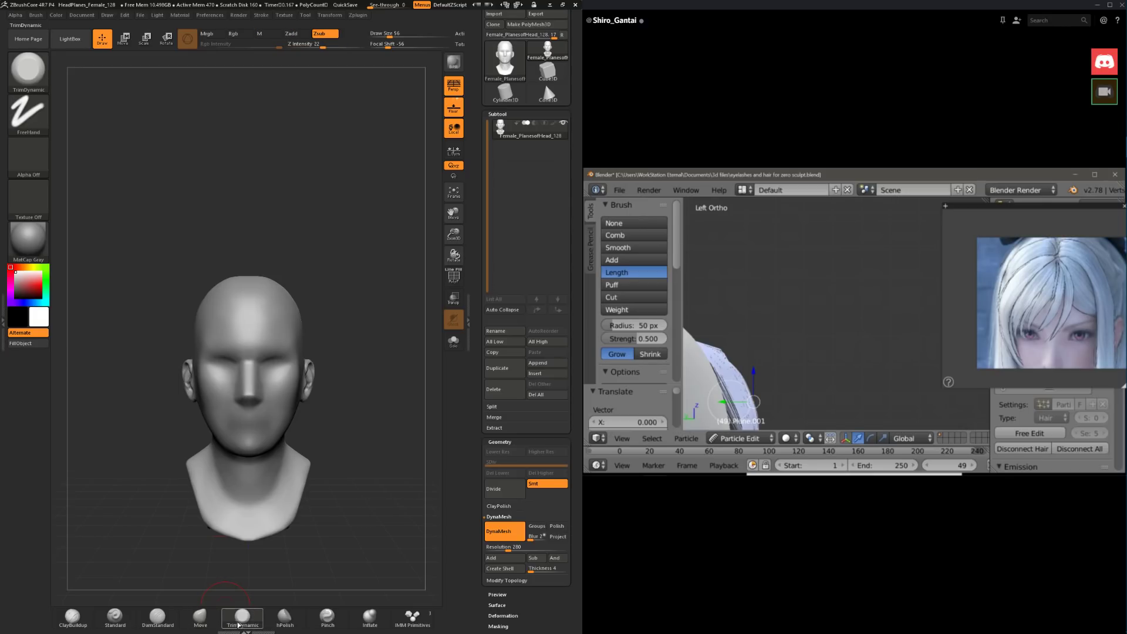
left_click_drag(324, 422, 264, 450)
key("space")
left_click(274, 447)
left_click_drag(300, 399, 304, 437, "alt")
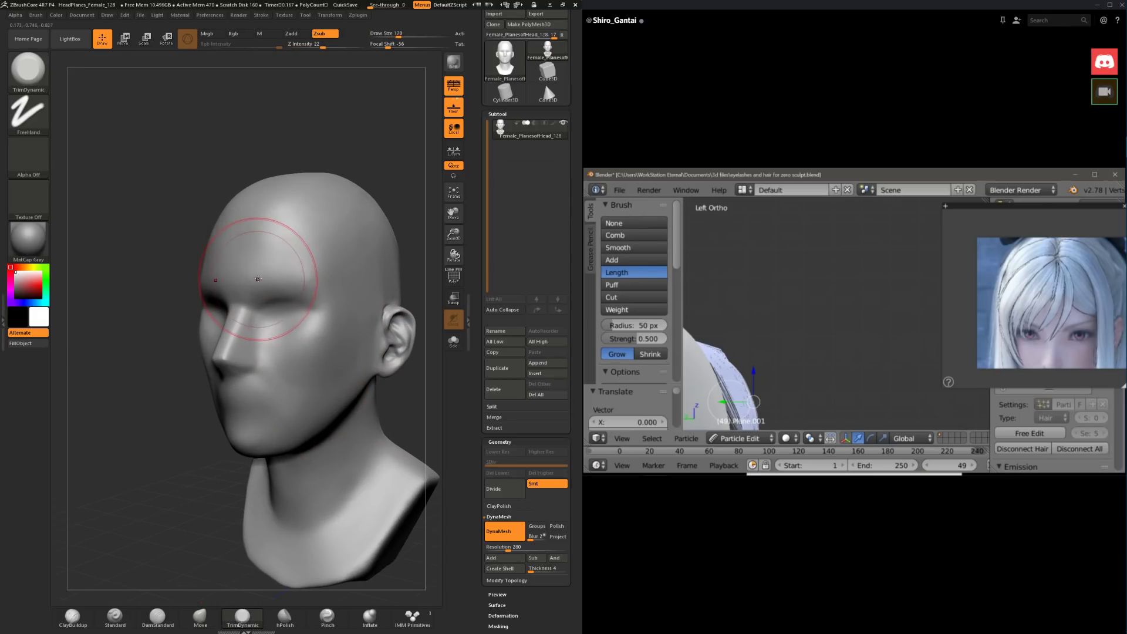
mouse_move(257, 279)
left_mouse_down()
mouse_move(290, 351)
mouse_move(302, 300)
mouse_move(287, 319)
left_mouse_up()
Step: Reduce the TrimDynamic draw size to 62 and plane the cheek down toward the jaw
key("space")
left_click(319, 340)
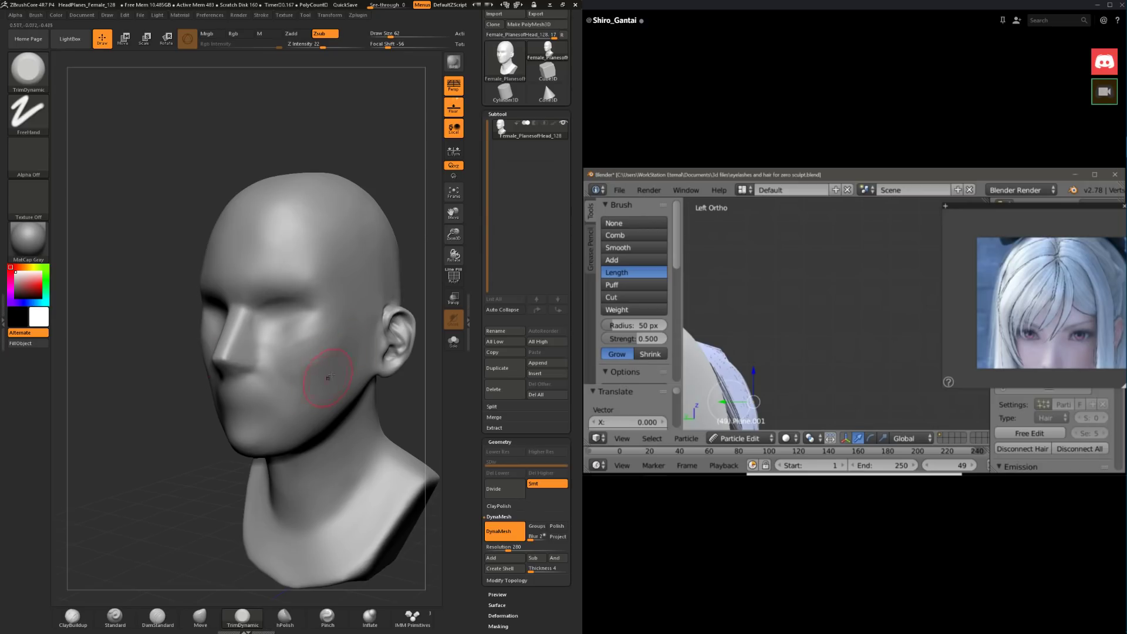
mouse_move(187, 475)
left_mouse_down()
mouse_move(264, 446)
mouse_move(376, 432)
mouse_move(328, 438)
left_mouse_up()
left_click_drag(114, 569, 168, 579)
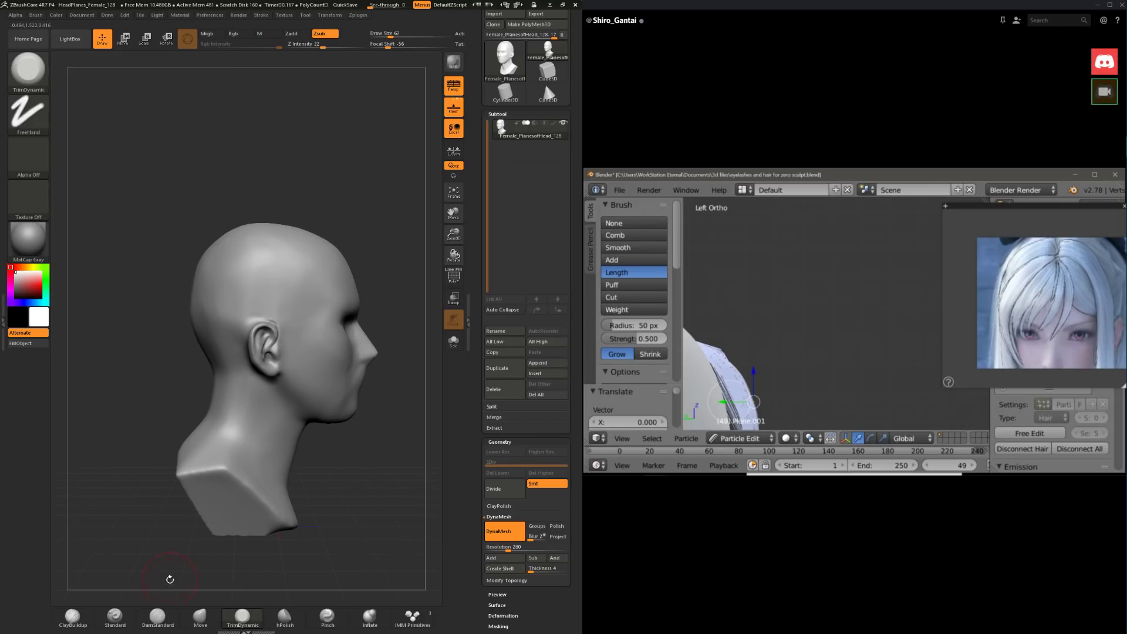
Step: Adjust the cheek and jaw contour in side view with the Move brush at draw size 80
left_click(200, 617)
key("space")
left_click_drag(309, 362, 321, 363)
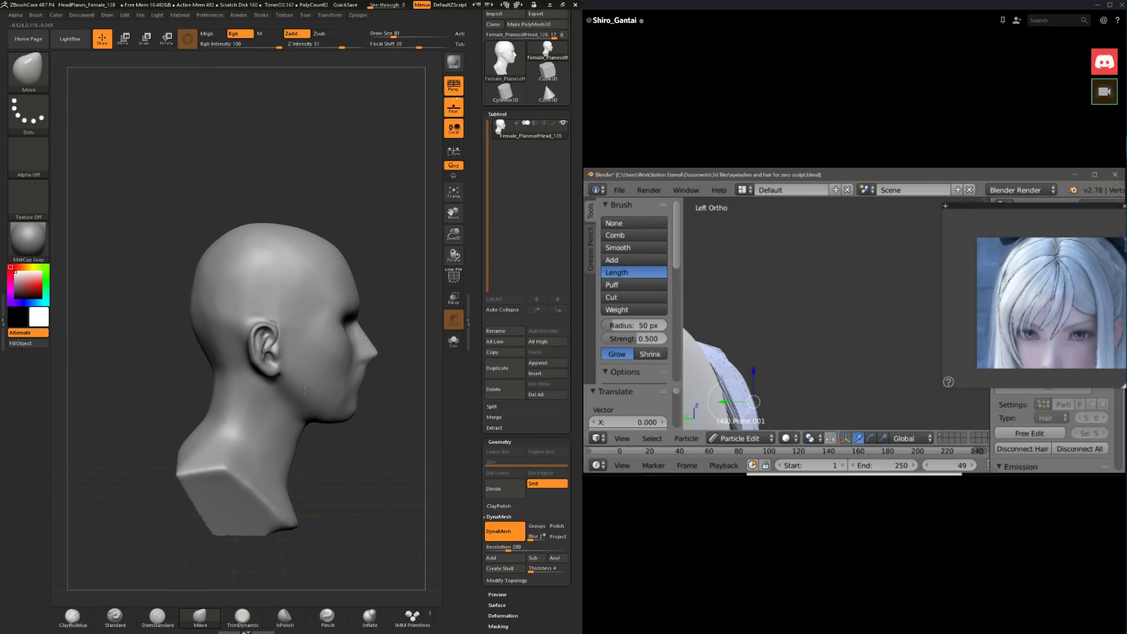
mouse_move(353, 431)
left_mouse_down()
mouse_move(320, 433)
mouse_move(321, 465)
left_mouse_up()
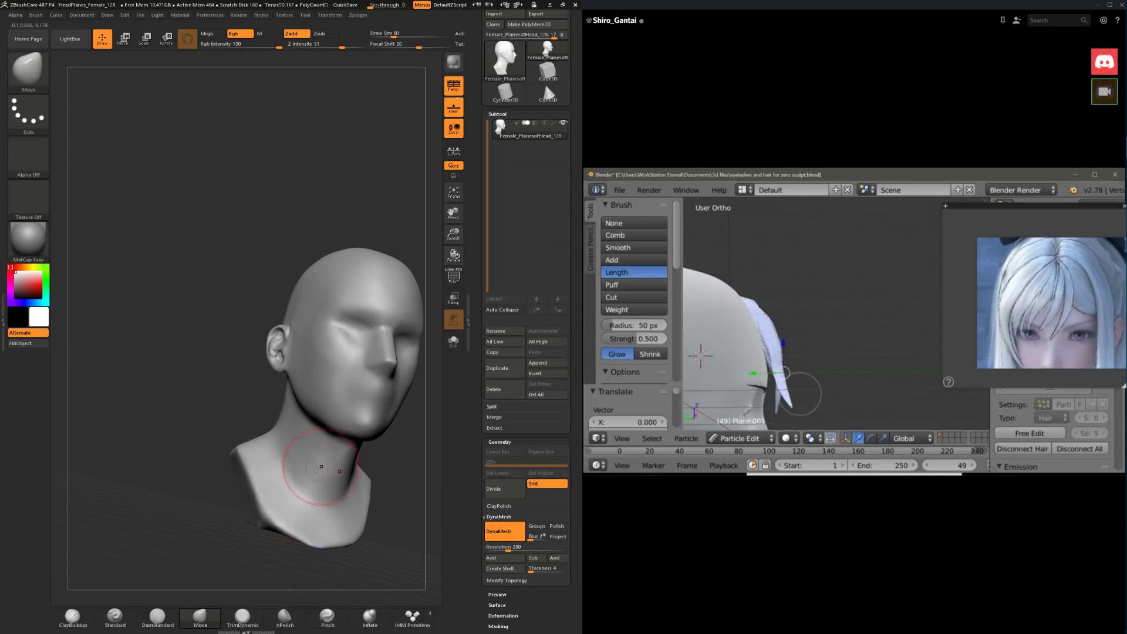
Step: Flatten and even out the front and side of the neck with the TrimDynamic brush
left_click(241, 618)
mouse_move(209, 387)
left_mouse_down()
mouse_move(196, 362)
mouse_move(106, 354)
left_mouse_up()
left_click_drag(352, 362, 320, 346)
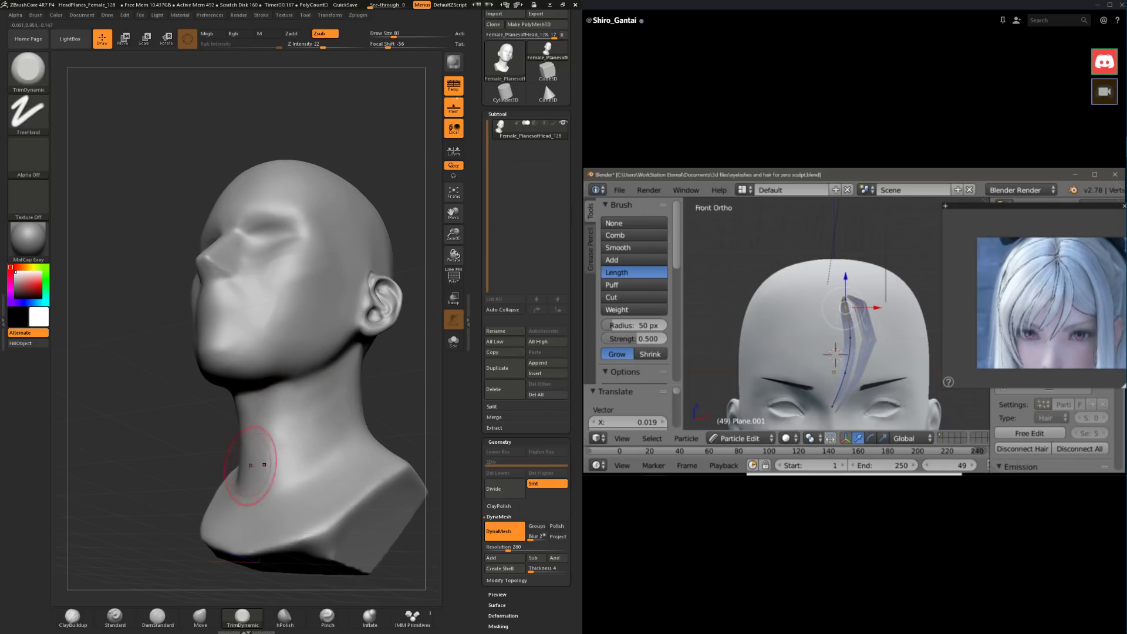
left_click_drag(209, 424, 313, 455)
left_click_drag(365, 351, 258, 399)
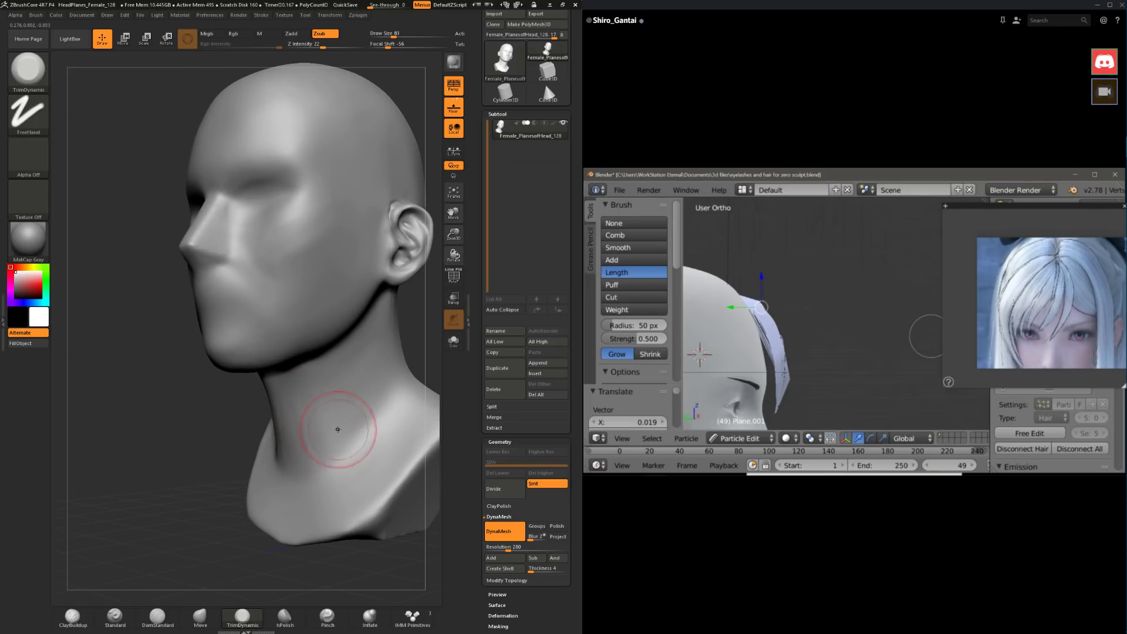
left_click_drag(195, 432, 193, 566)
Step: Set the ClayBuildup brush's draw size to 46 and add volume around the front and lower edge of the bust
left_click(73, 616)
mouse_move(359, 390)
left_mouse_down()
mouse_move(382, 362)
mouse_move(355, 354)
mouse_move(366, 375)
mouse_move(379, 350)
mouse_move(266, 467)
left_mouse_up()
key("space")
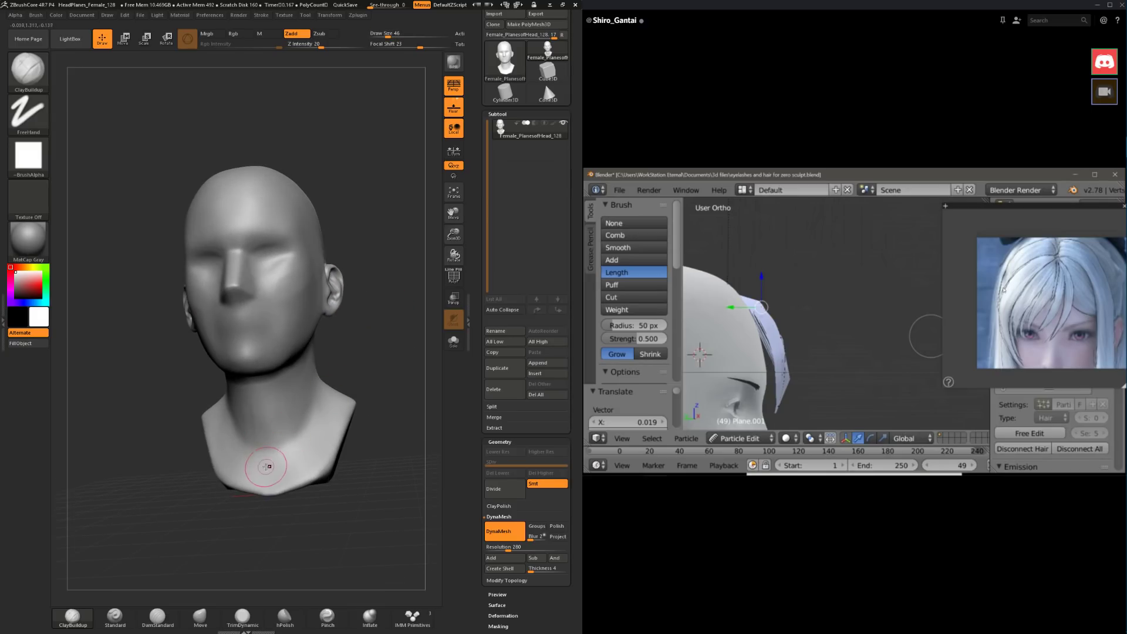
left_click_drag(359, 372, 359, 379, "shift")
left_click_drag(390, 558, 316, 477)
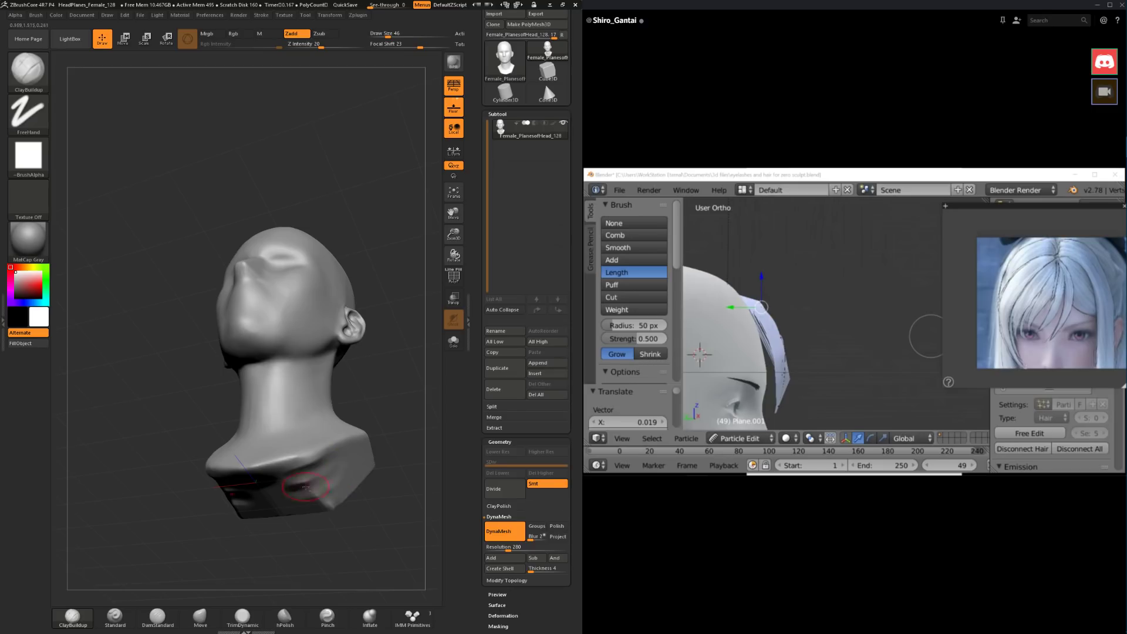
Step: Build up the underside of the bust with ClayBuildup strokes from several angles
mouse_move(345, 550)
left_mouse_down()
mouse_move(340, 488)
mouse_move(334, 503)
left_mouse_up()
left_click_drag(345, 551, 347, 496)
mouse_move(346, 502)
left_mouse_down()
mouse_move(333, 513)
mouse_move(397, 506)
left_mouse_up()
left_click_drag(353, 371, 389, 414)
mouse_move(393, 494)
left_mouse_down("alt")
mouse_move(301, 450)
mouse_move(384, 476)
left_mouse_up("alt")
left_click_drag(357, 530, 408, 526)
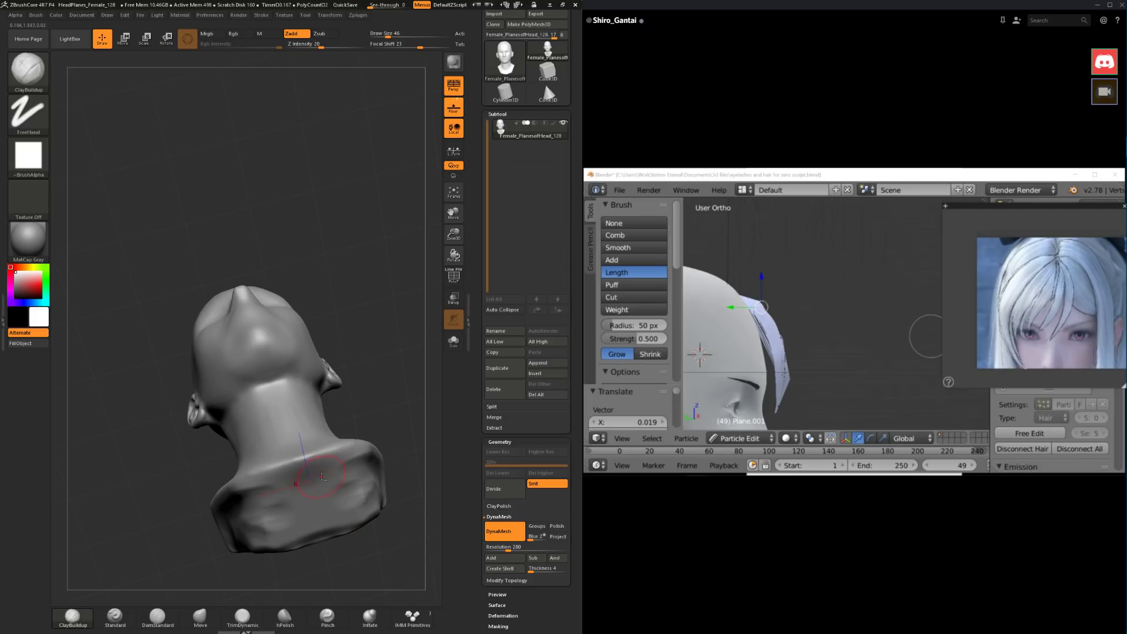
mouse_move(340, 482)
left_mouse_down("alt")
mouse_move(287, 478)
mouse_move(343, 477)
left_mouse_up("alt")
mouse_move(389, 392)
left_mouse_down()
mouse_move(372, 355)
mouse_move(317, 490)
mouse_move(290, 516)
mouse_move(313, 534)
left_mouse_up()
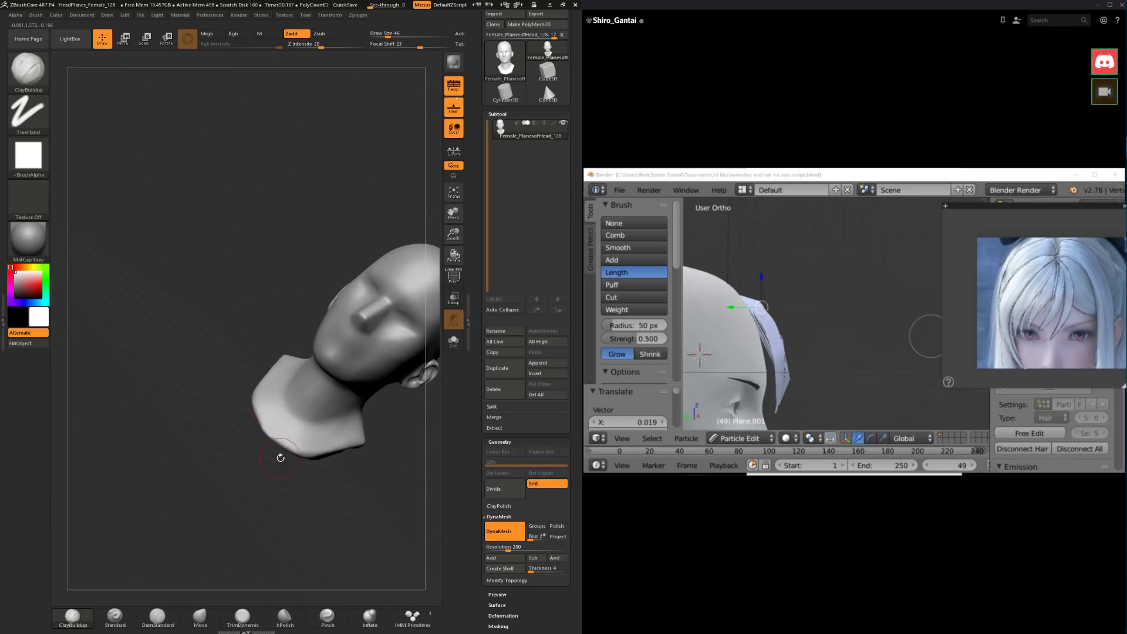
mouse_move(311, 469)
left_mouse_down()
mouse_move(319, 531)
mouse_move(244, 480)
mouse_move(330, 480)
mouse_move(322, 485)
mouse_move(350, 468)
mouse_move(275, 532)
mouse_move(285, 525)
left_mouse_up()
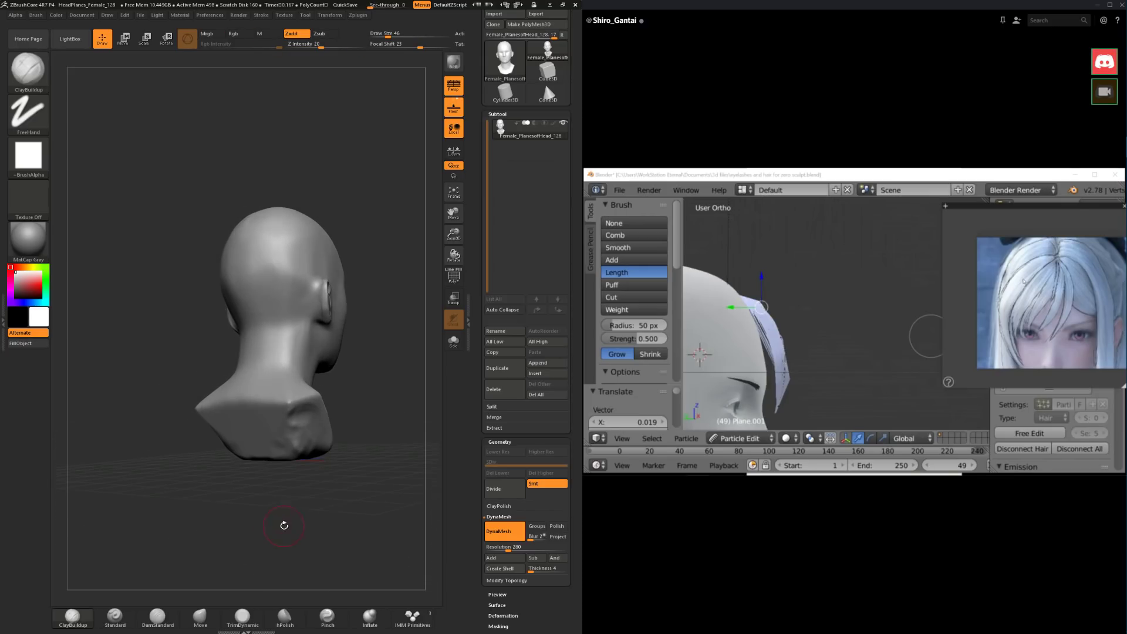
Step: Flatten the back and shoulder surfaces of the bust with the TrimDynamic brush at draw size 68
left_click(238, 621)
key("space")
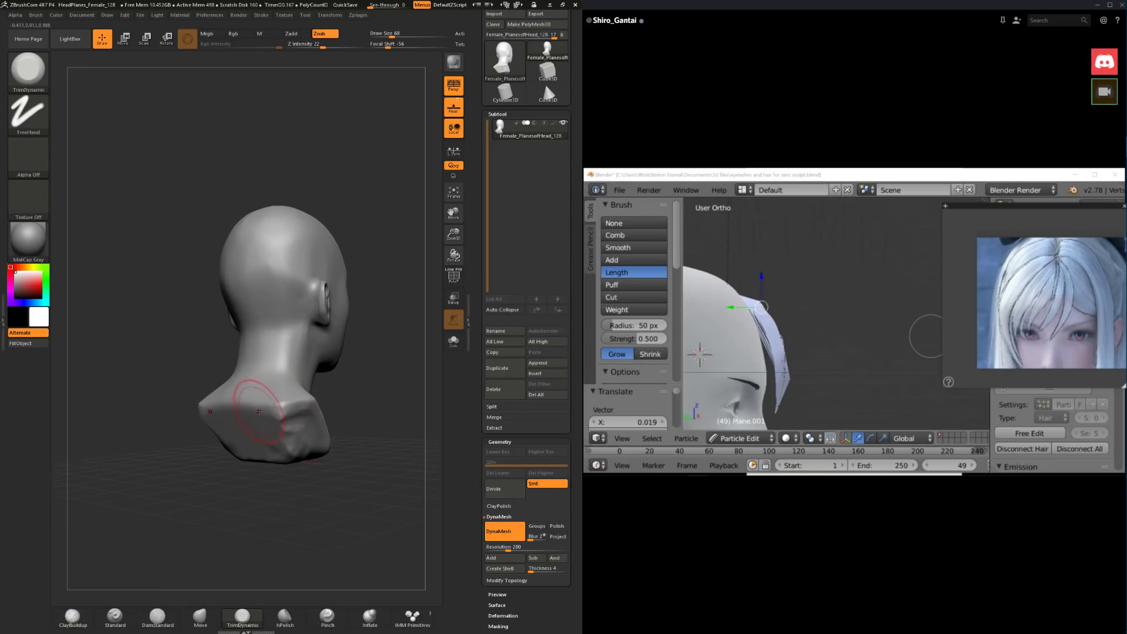
left_click_drag(217, 469, 134, 484)
left_click_drag(218, 424, 298, 404)
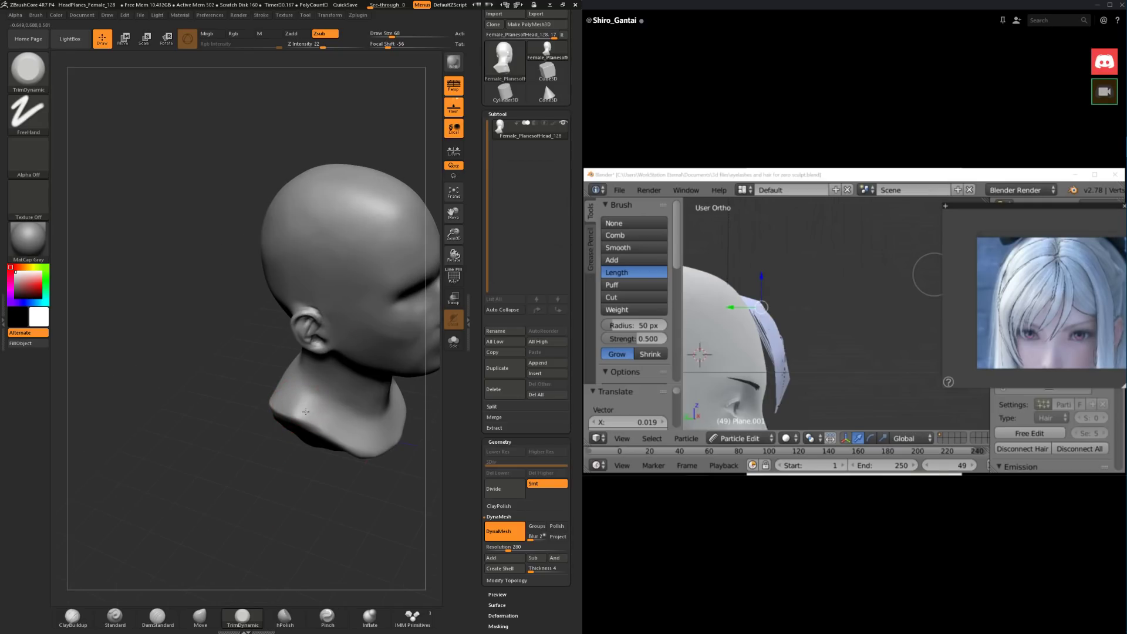
Step: Trim the sides and underside of the bust base with TrimDynamic and smooth the back of the neck into the skull
left_click_drag(325, 486, 312, 441)
left_click_drag(269, 426, 305, 479)
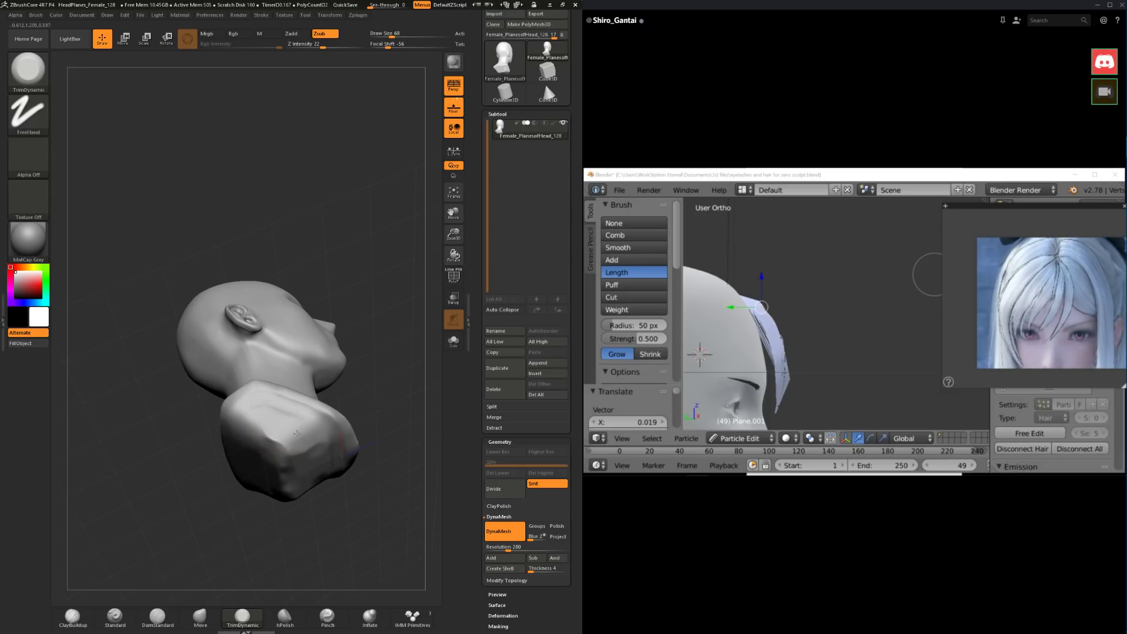
mouse_move(358, 522)
left_mouse_down()
mouse_move(311, 481)
mouse_move(338, 475)
left_mouse_up()
mouse_move(205, 499)
left_mouse_down()
mouse_move(252, 507)
mouse_move(325, 288)
mouse_move(244, 432)
mouse_move(284, 517)
mouse_move(258, 440)
left_mouse_up()
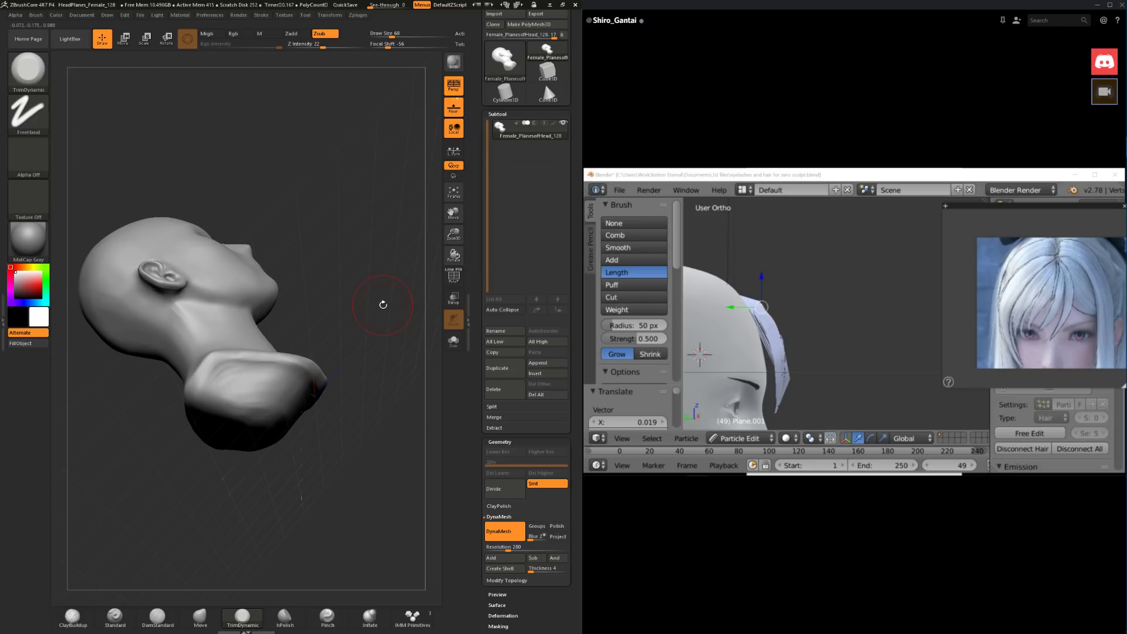
left_click_drag(360, 292, 276, 311)
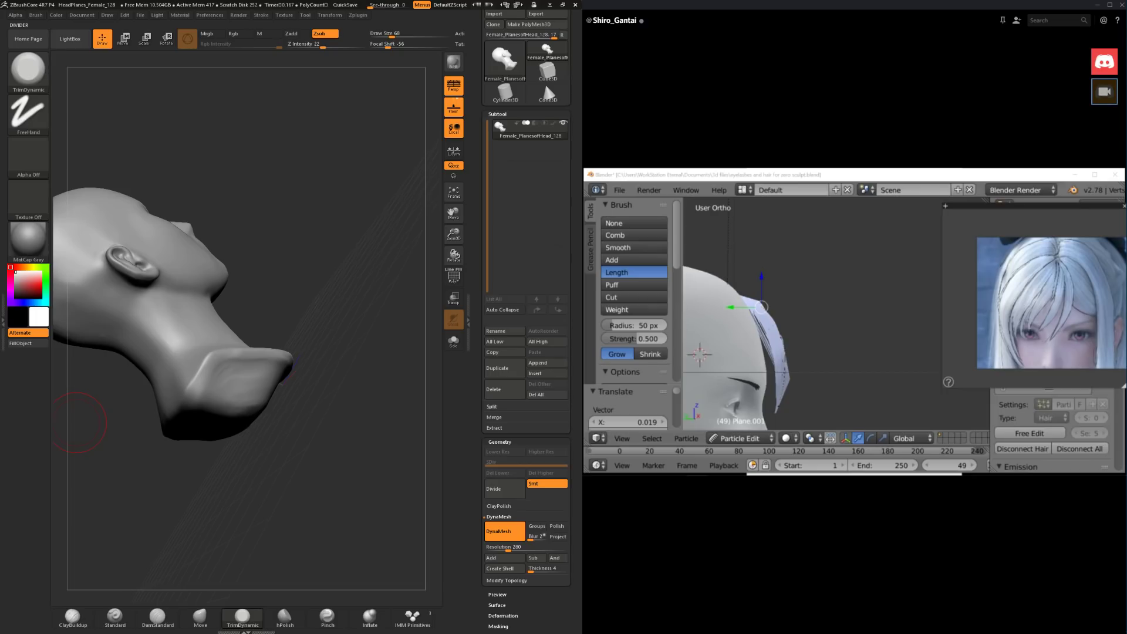
left_click_drag(373, 286, 164, 315)
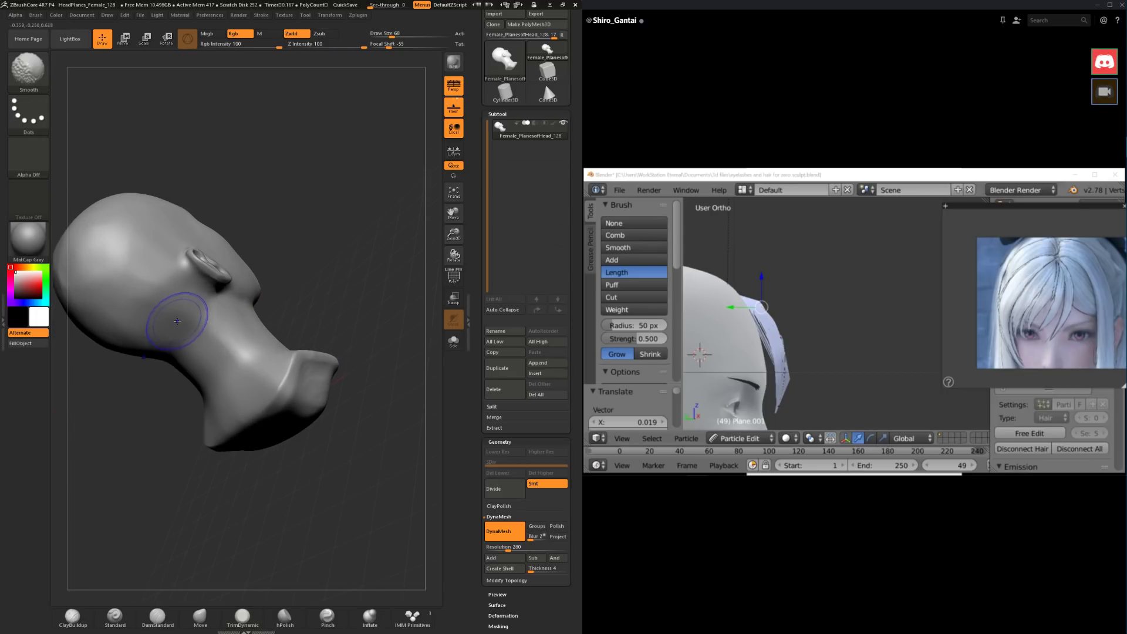
Step: Set the ClayBuildup brush's draw size to 124 and build up the back of the skull
left_click(73, 615)
mouse_move(88, 590)
left_mouse_down()
mouse_move(202, 440)
mouse_move(312, 352)
mouse_move(303, 345)
left_mouse_up()
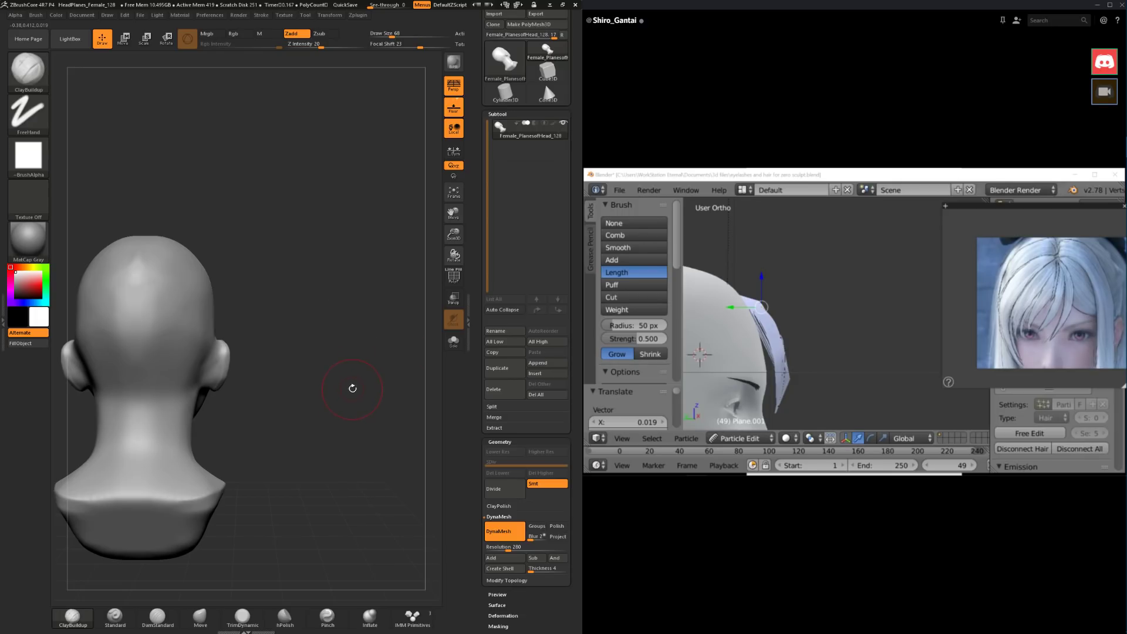
left_click_drag(342, 351, 371, 357, "alt")
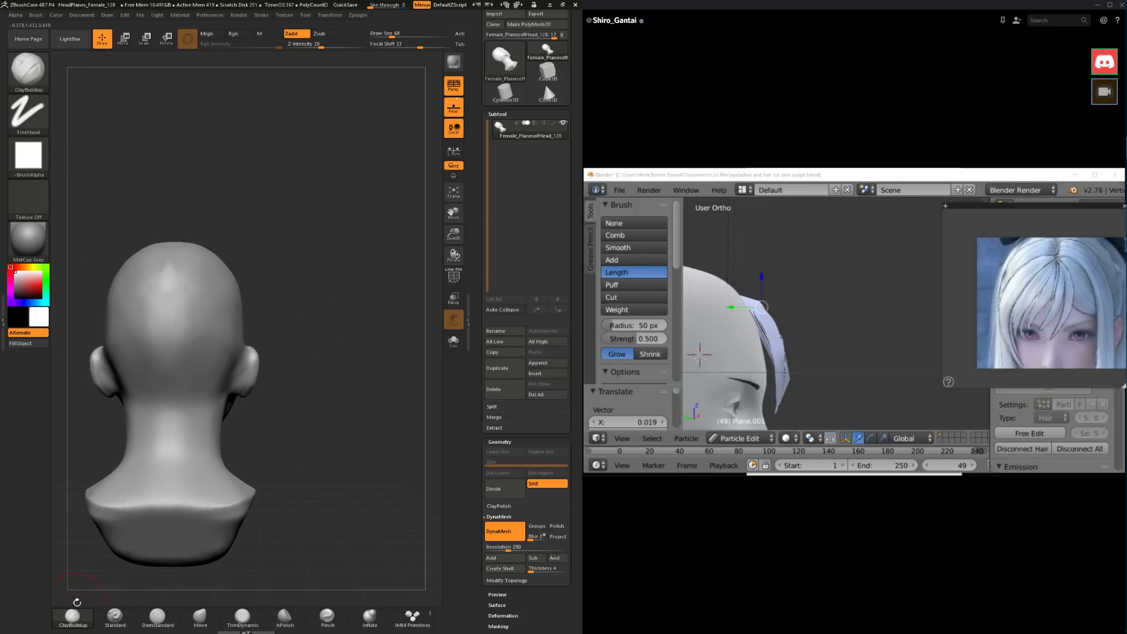
mouse_move(297, 328)
left_mouse_down()
mouse_move(281, 315)
mouse_move(284, 342)
left_mouse_up()
key("space")
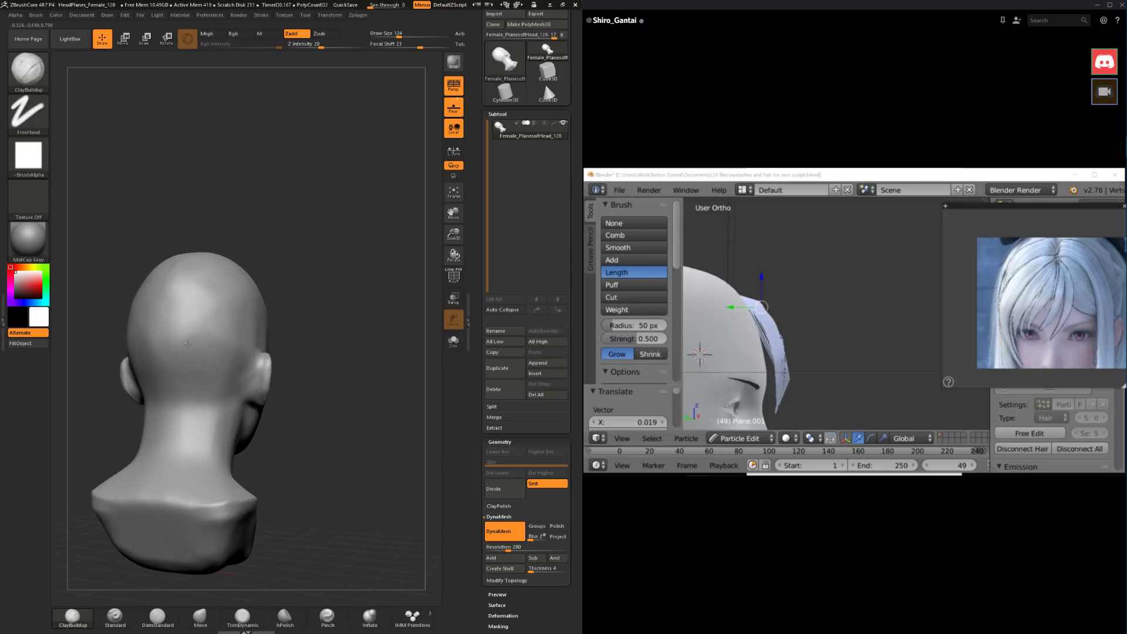
left_click_drag(275, 266, 201, 264)
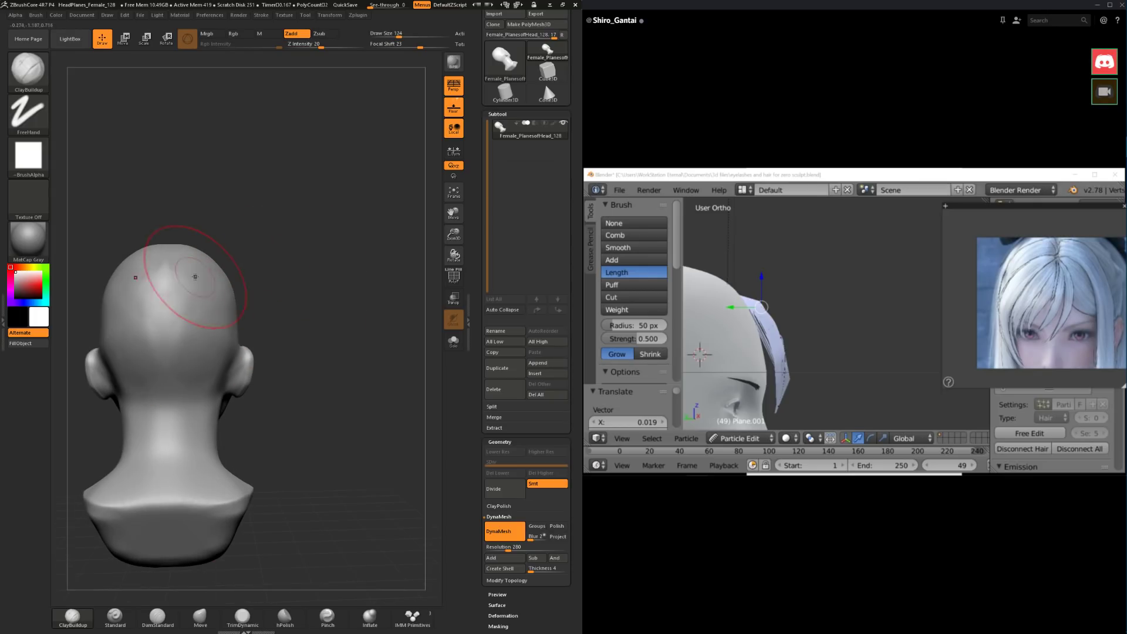
Step: Trim the back of the skull with the TrimDynamic brush at draw size 74 and smooth the surface
left_click(243, 616)
mouse_move(223, 200)
left_mouse_down()
mouse_move(216, 267)
mouse_move(205, 259)
mouse_move(313, 246)
left_mouse_up()
key("space")
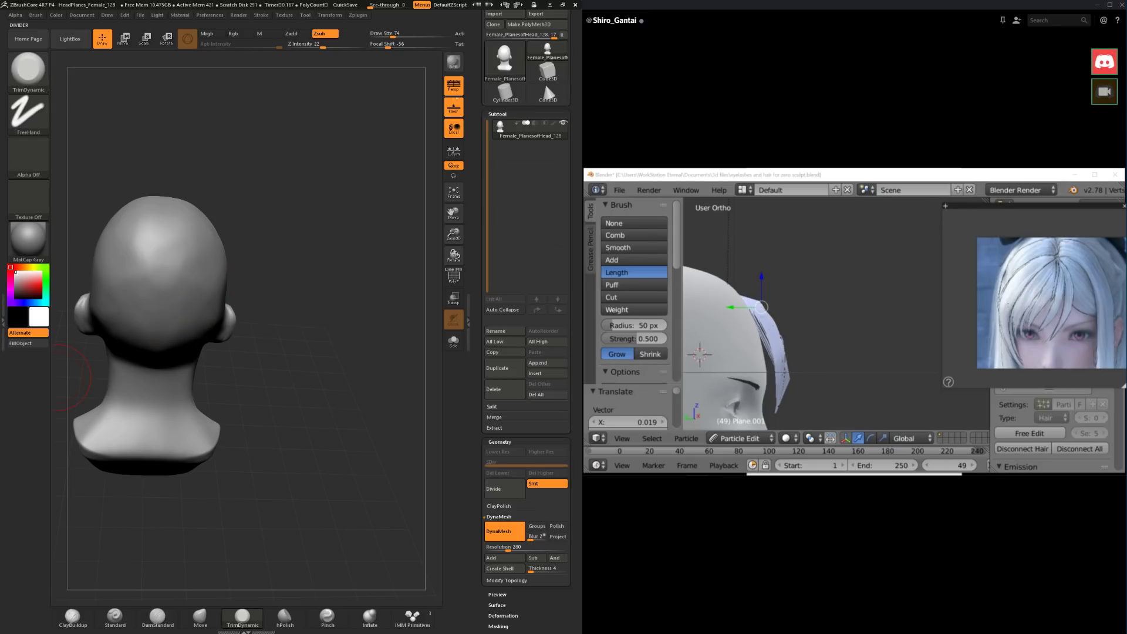
left_click_drag(245, 288, 192, 260)
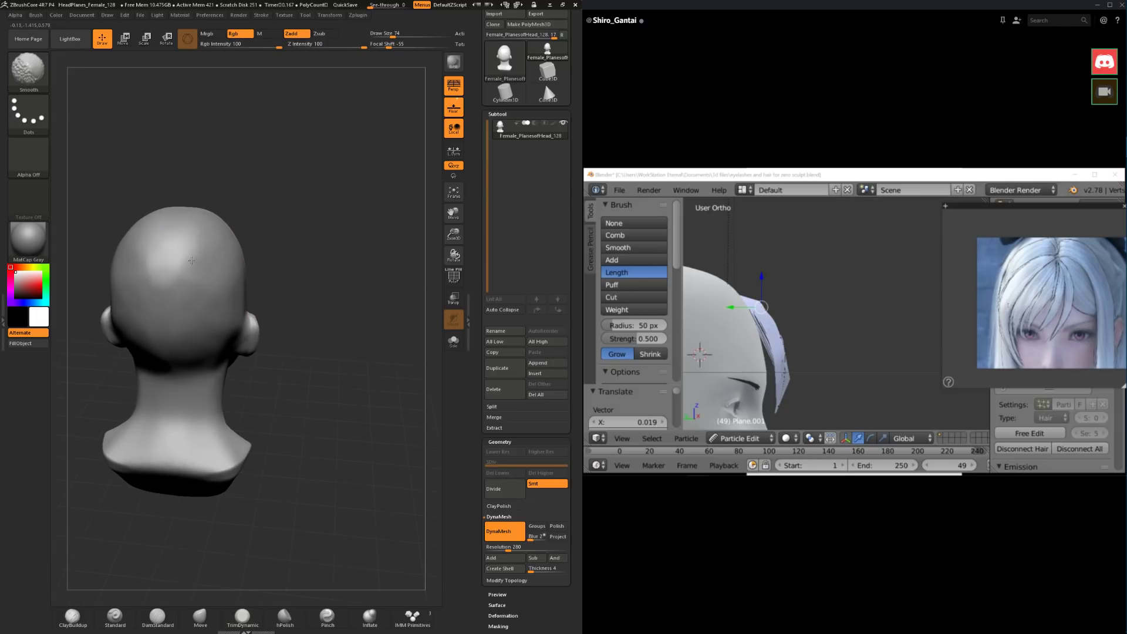
Step: Reshape the rear silhouette of the skull with the Move brush at draw size 108
left_click(73, 615)
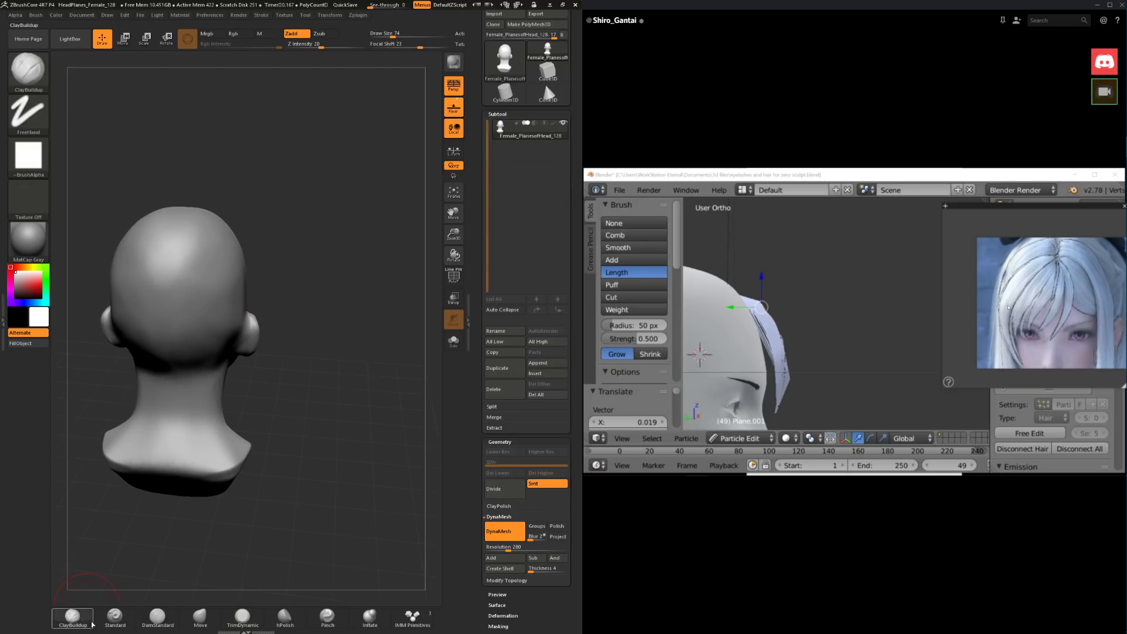
left_click(200, 615)
key("space")
left_click_drag(234, 253, 216, 259)
left_click_drag(296, 240, 286, 218)
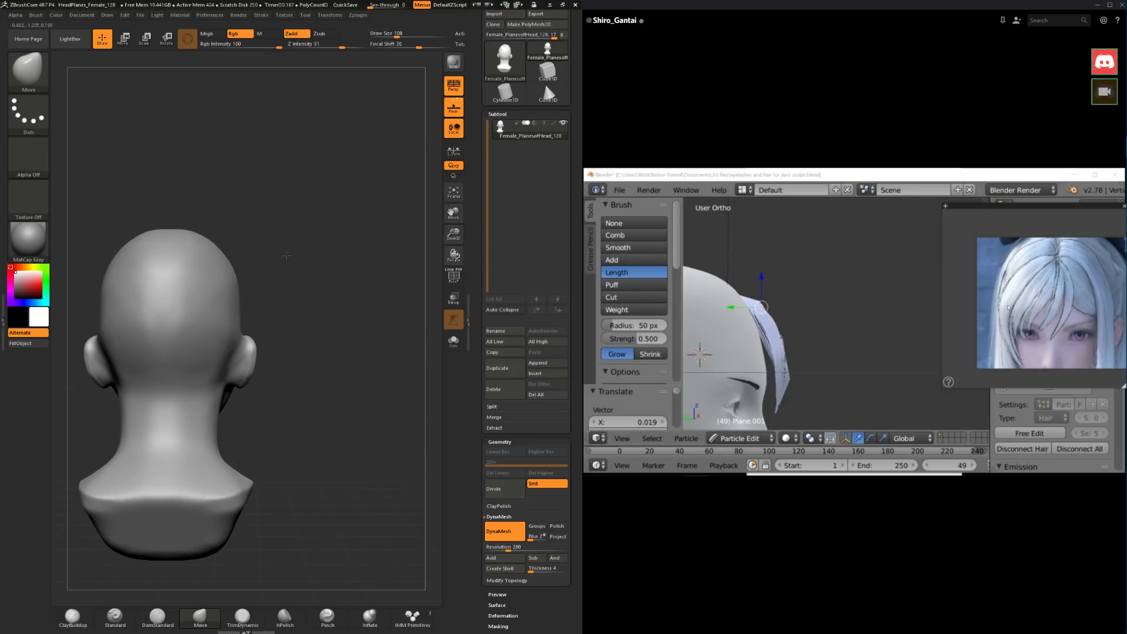
mouse_move(228, 261)
left_mouse_down()
mouse_move(227, 244)
mouse_move(176, 252)
left_mouse_up()
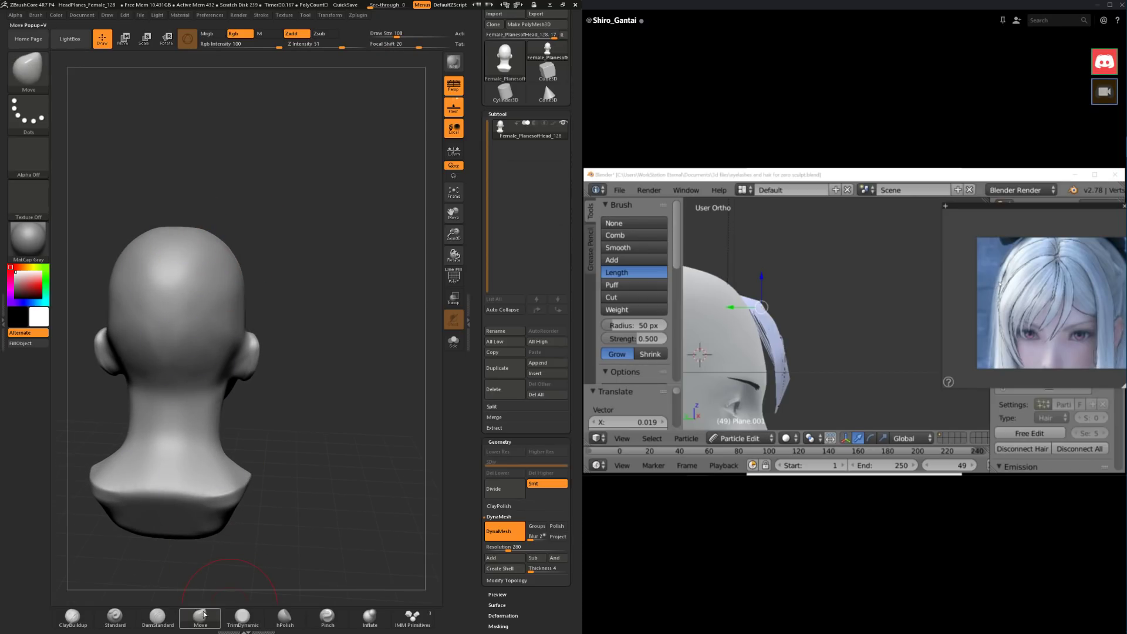
Step: Flatten the lower back of the skull behind the ears with TrimDynamic at draw size 60
left_click(232, 616)
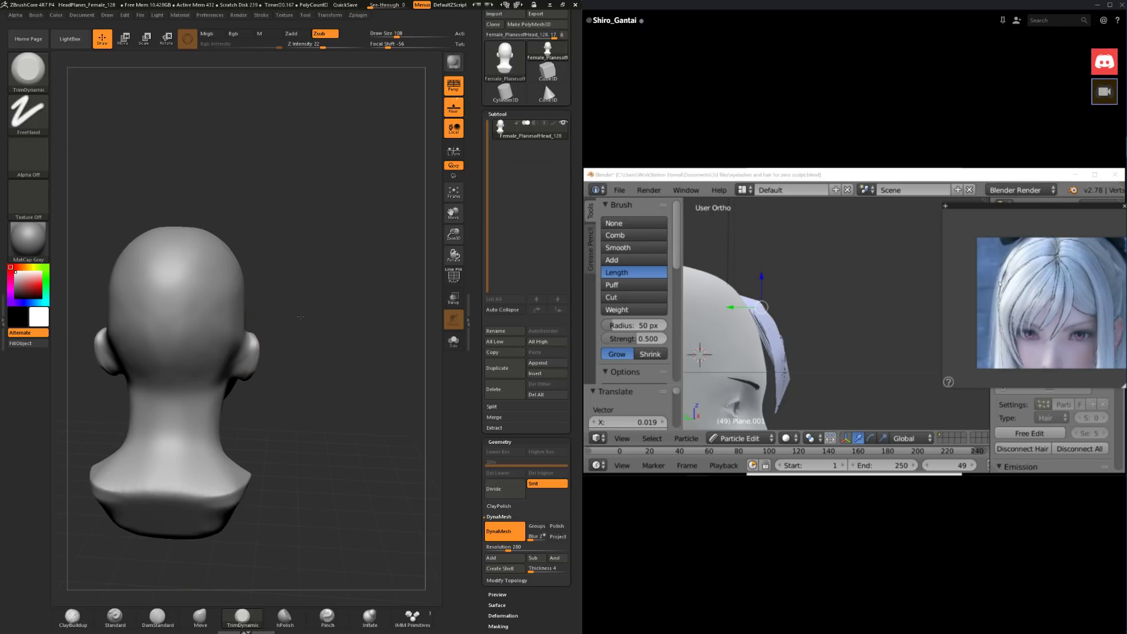
left_click_drag(269, 414, 217, 405)
mouse_move(292, 284)
left_mouse_down("shift")
mouse_move(304, 265)
mouse_move(267, 274)
left_mouse_up("shift")
key("space")
left_click_drag(283, 320, 272, 321)
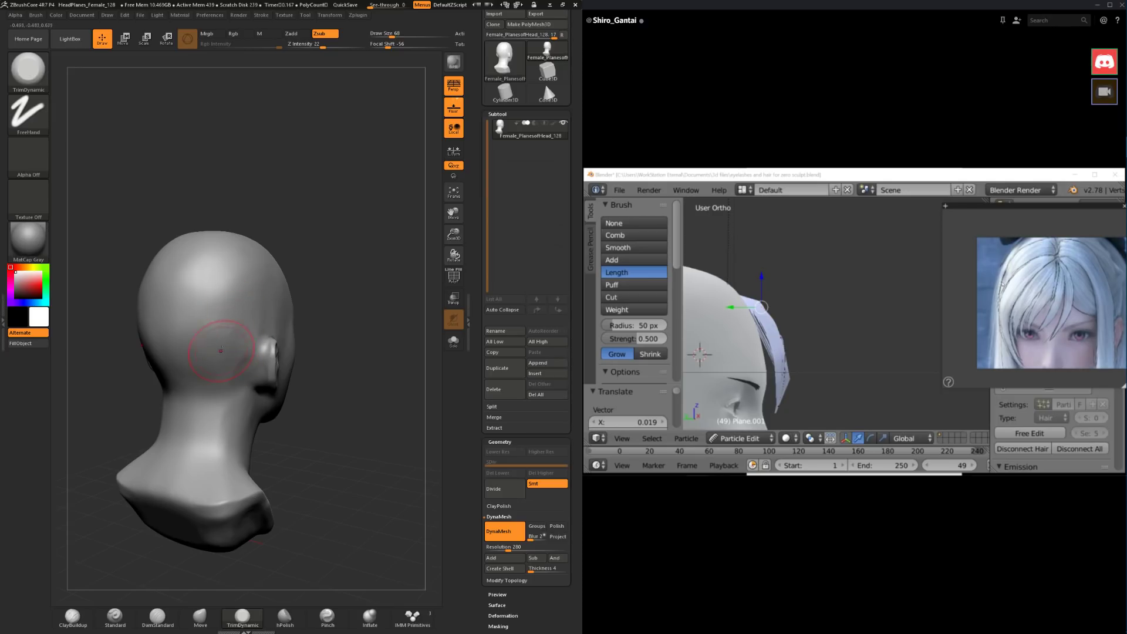
Step: Trim and smooth the transition from the skull into the nape, reducing the TrimDynamic draw size to 44
left_click_drag(298, 231, 217, 336)
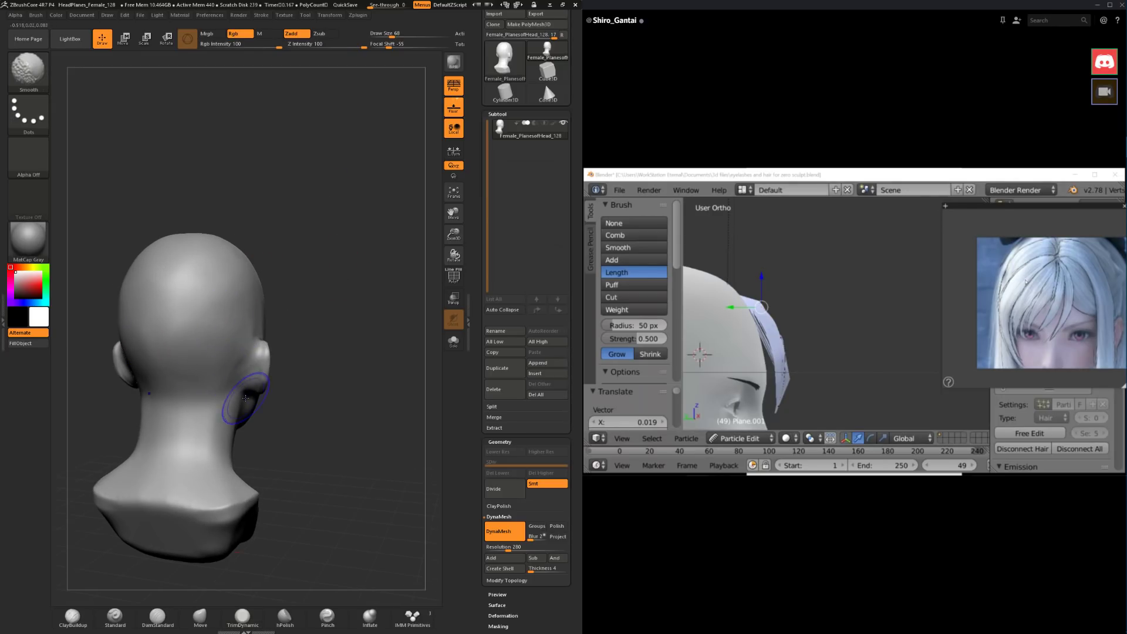
left_click_drag(331, 383, 333, 357, "alt")
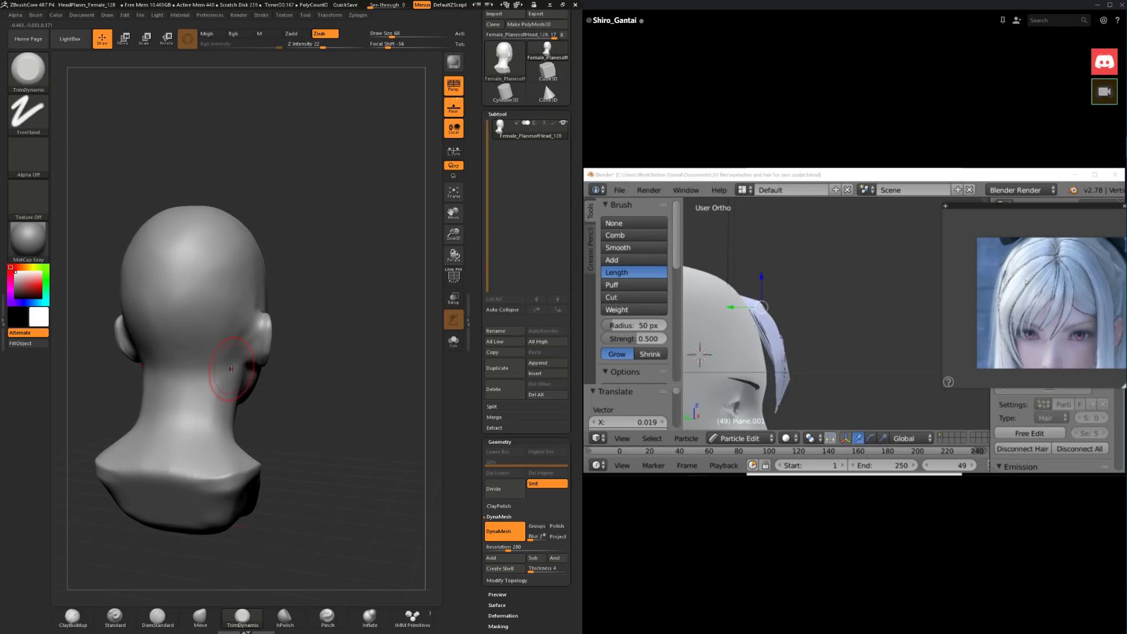
key("shift")
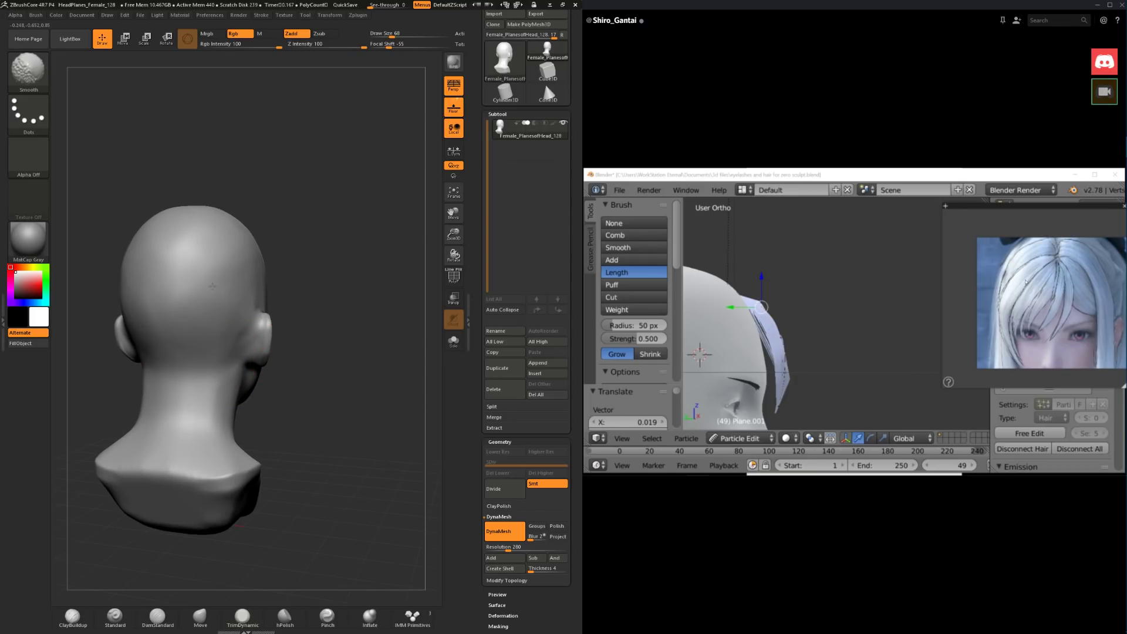
left_click_drag(297, 245, 257, 313)
key("space")
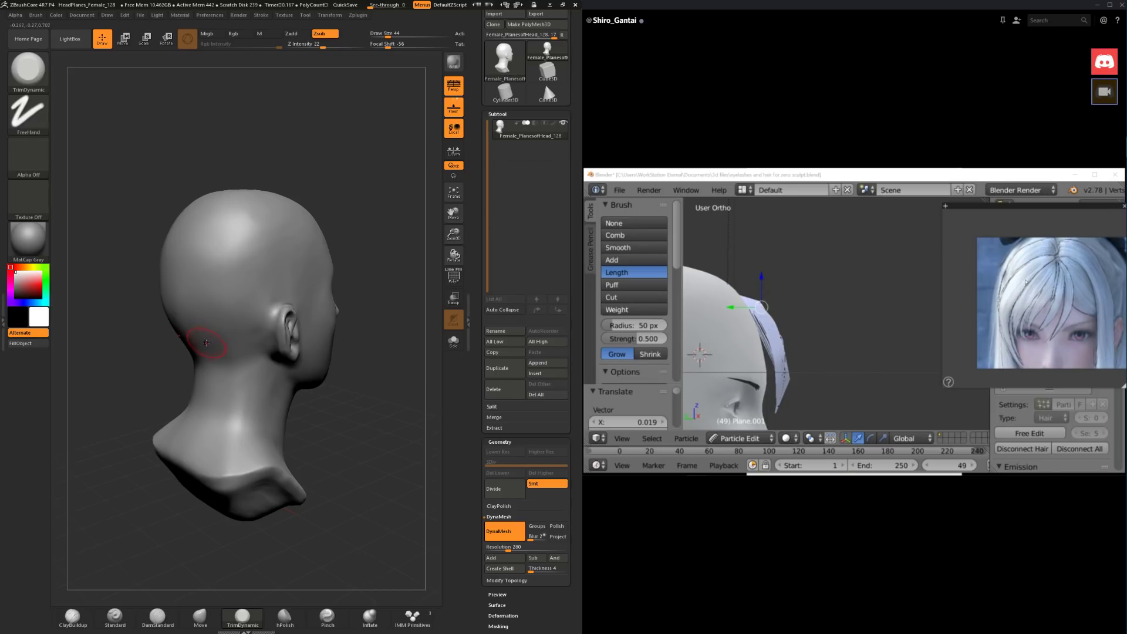
Step: Carve the crease where the back of the ear meets the head with DamStandard at draw size 44
left_click(158, 617)
left_click_drag(224, 551, 292, 351)
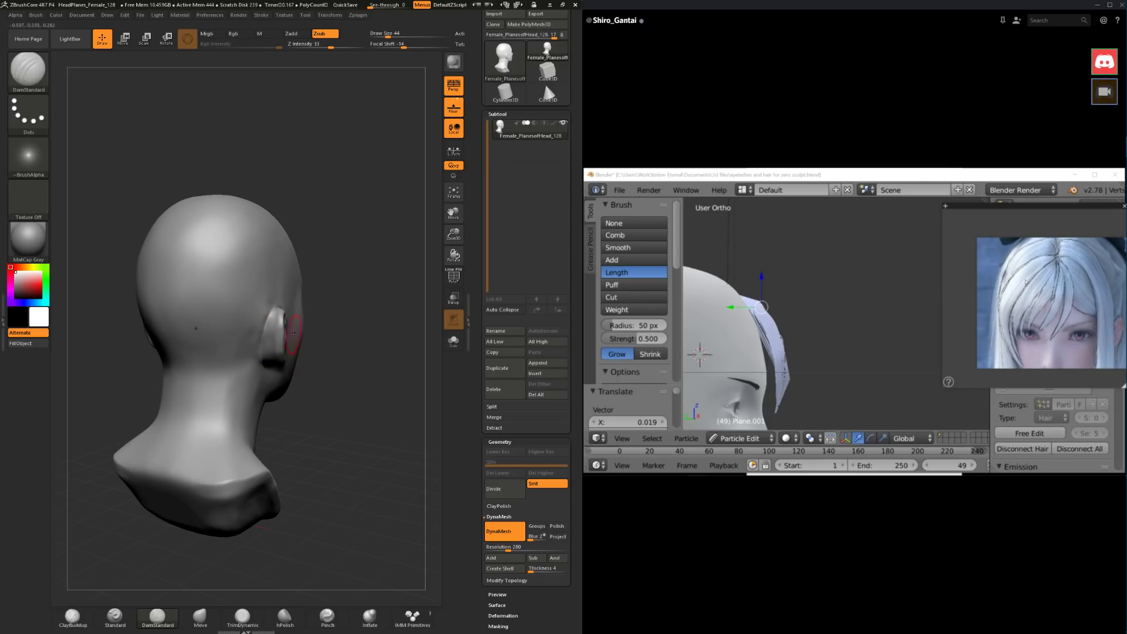
left_click_drag(339, 342, 289, 339)
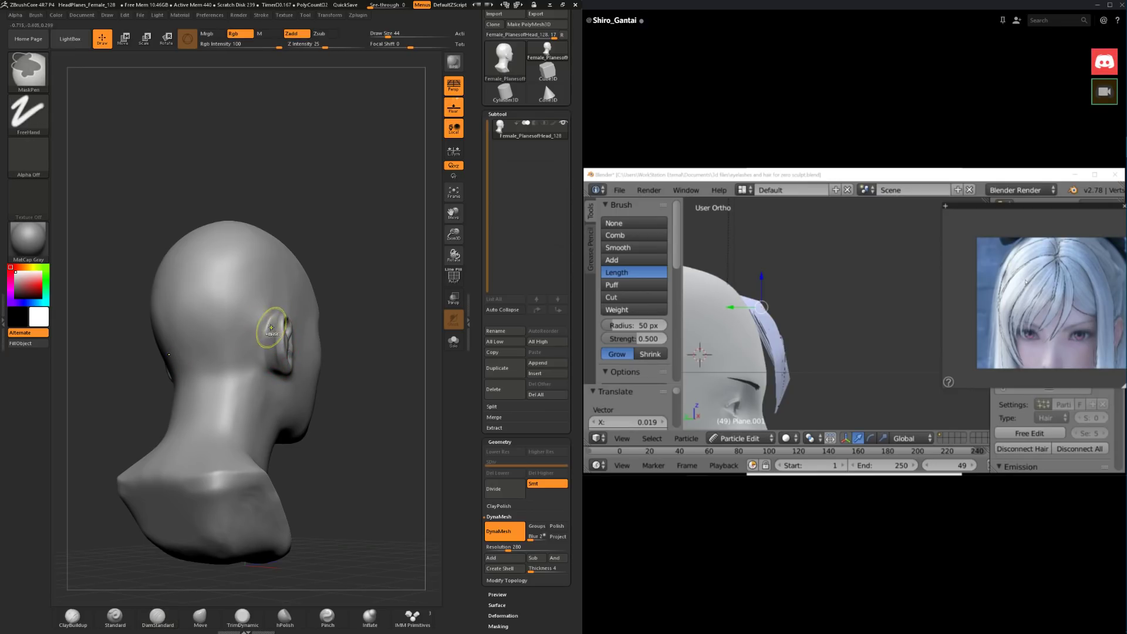
left_click_drag(334, 301, 311, 302)
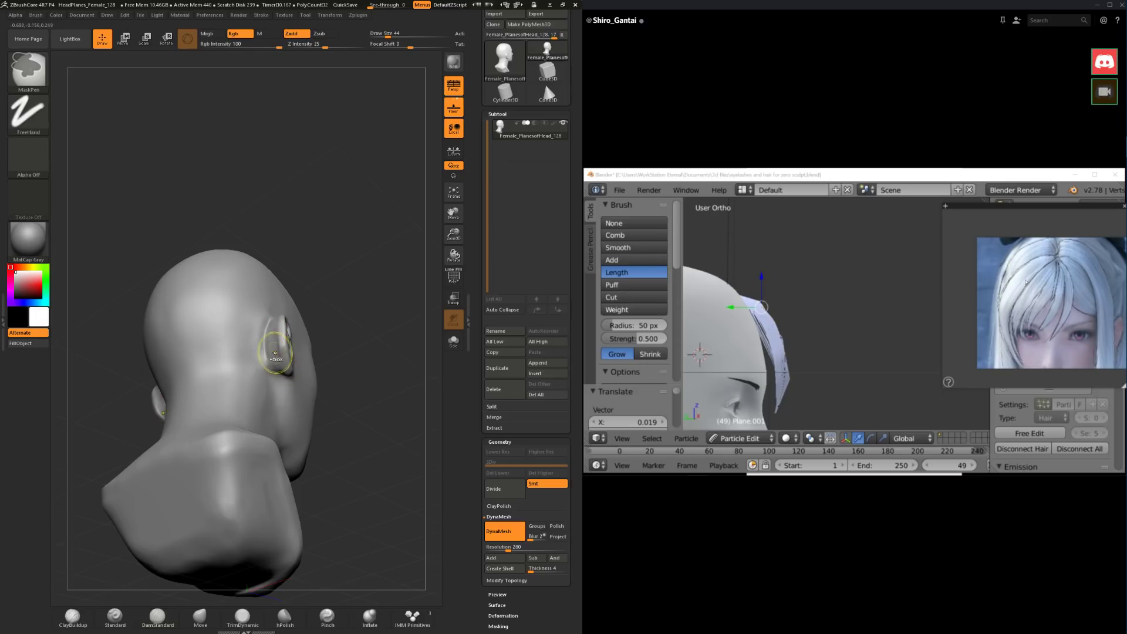
right_click_drag(285, 344, 261, 347)
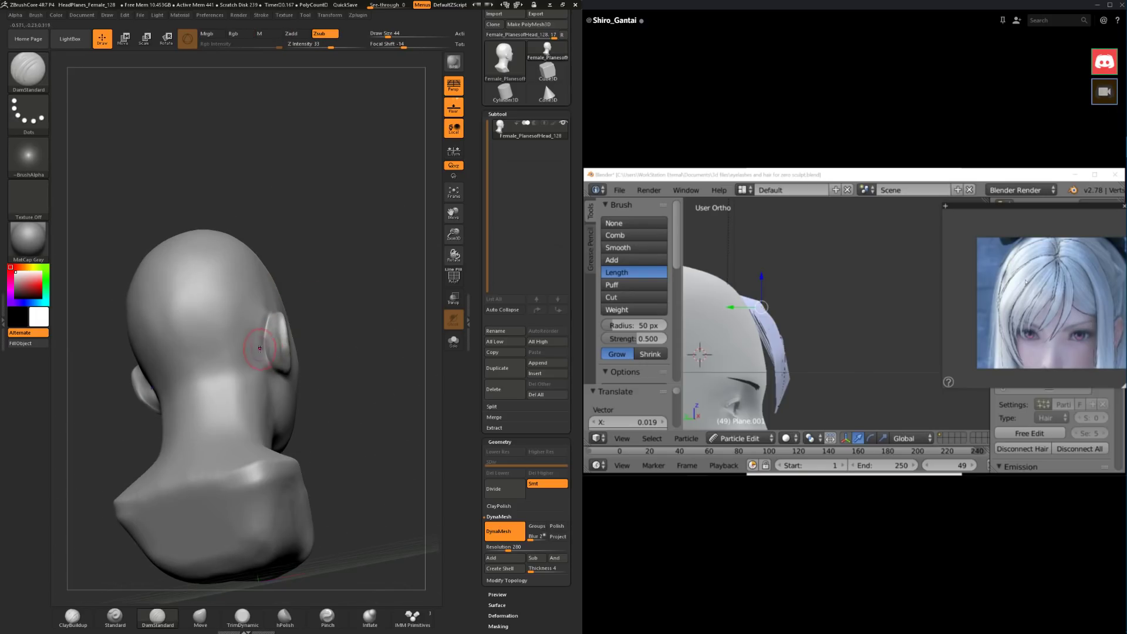
mouse_move(263, 347)
left_mouse_down("shift")
mouse_move(268, 335)
mouse_move(266, 355)
mouse_move(331, 339)
left_mouse_up("shift")
Step: Build up the back of the ear with ClayBuildup at draw size 29 and smooth it into the head
left_click(81, 617)
key("space")
left_click_drag(272, 318, 265, 364)
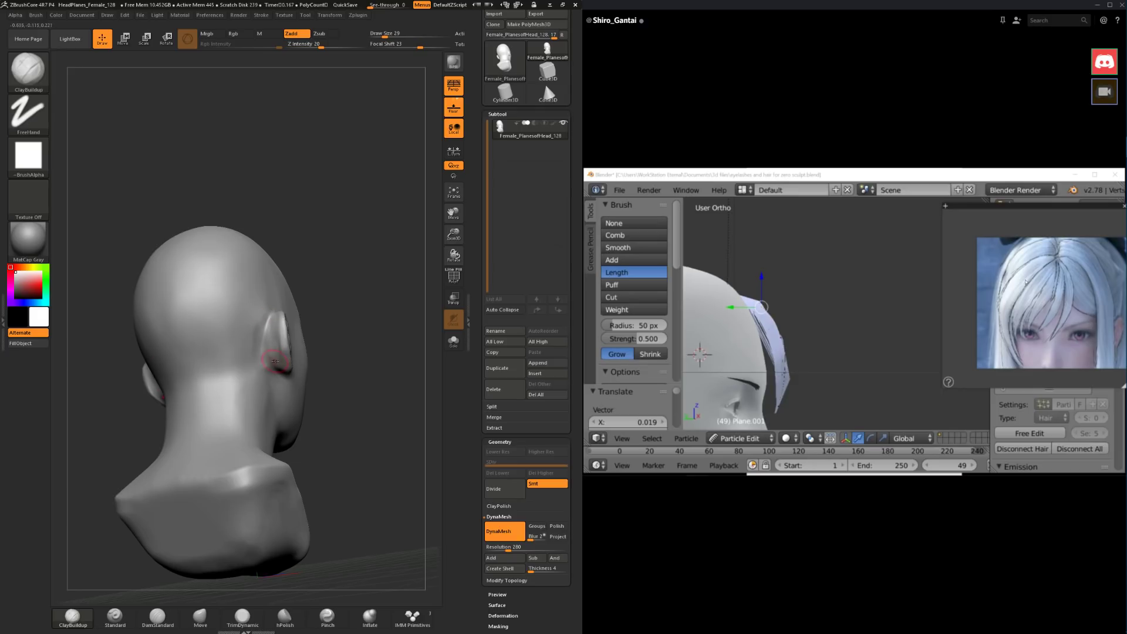
left_click_drag(332, 304, 331, 276)
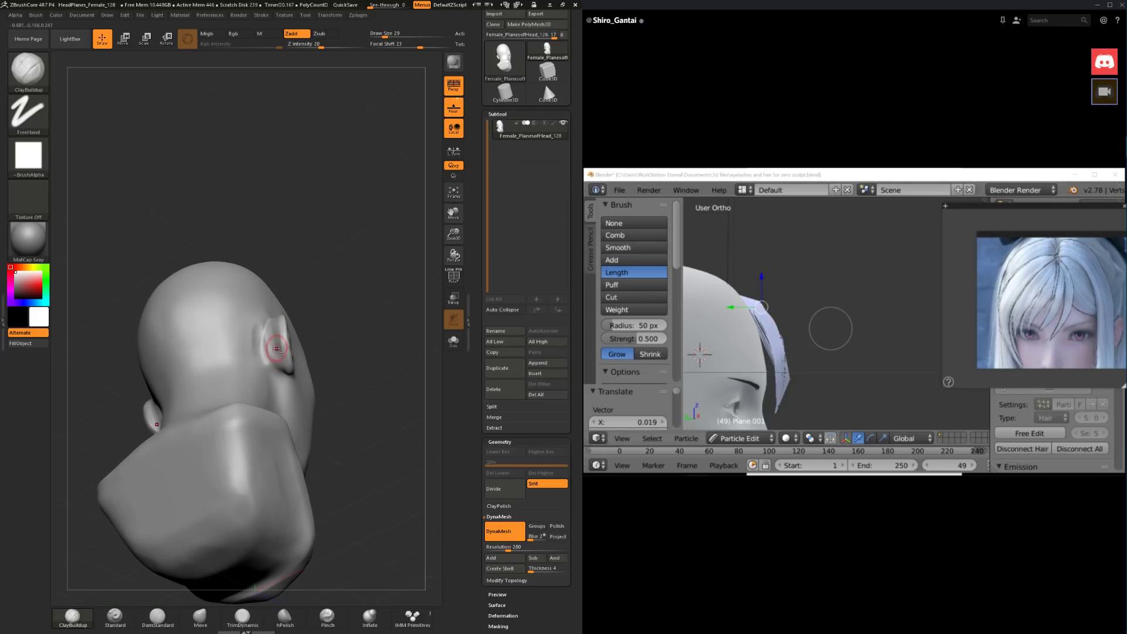
left_click_drag(281, 320, 268, 365)
mouse_move(328, 323)
left_mouse_down()
mouse_move(326, 338)
mouse_move(279, 366)
left_mouse_up()
left_click_drag(324, 287, 325, 302)
left_click_drag(281, 334, 271, 348, "shift")
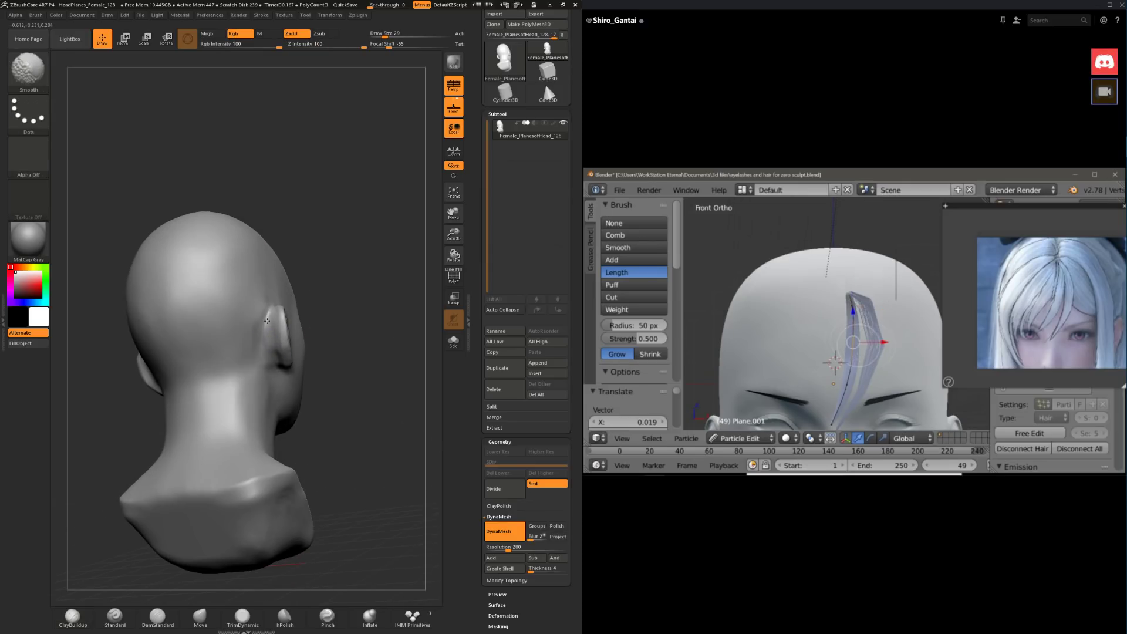
mouse_move(328, 299)
left_mouse_down()
mouse_move(329, 325)
mouse_move(259, 299)
left_mouse_up()
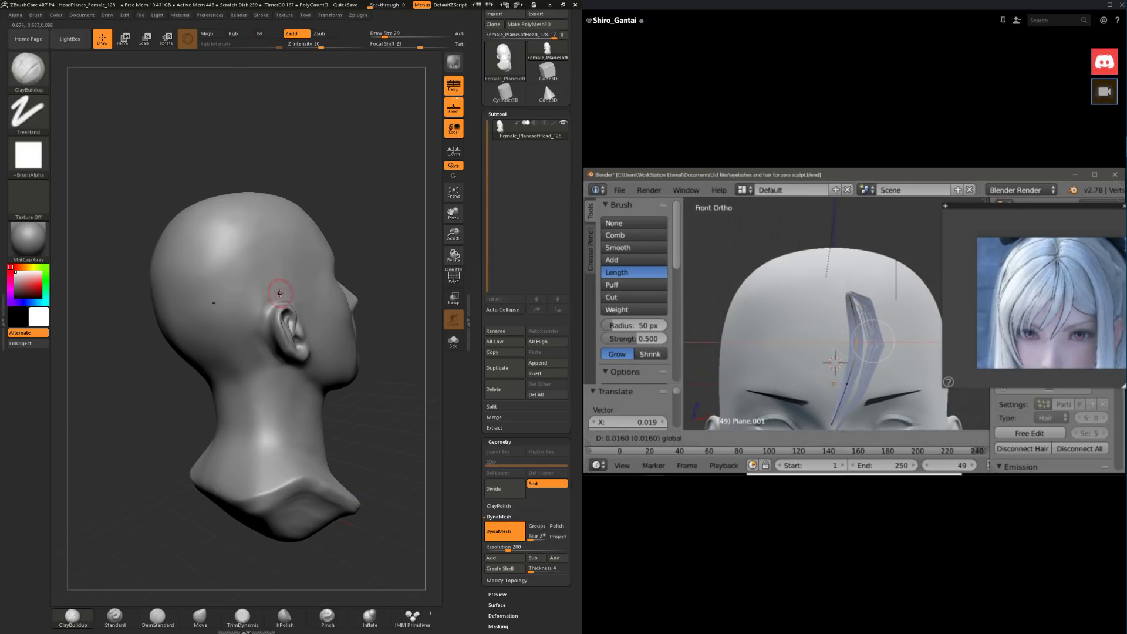
Step: Build up the area behind the ear and the side of the neck with a larger ClayBuildup brush, then smooth it
key("space")
left_click_drag(259, 337, 263, 337)
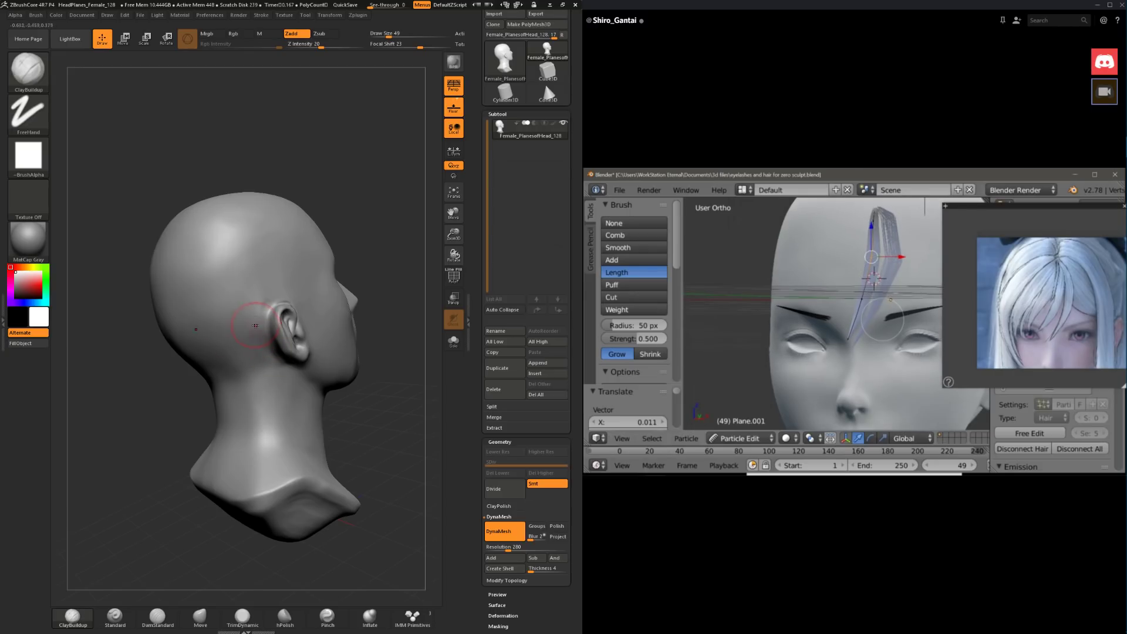
mouse_move(348, 227)
left_mouse_down()
mouse_move(365, 223)
mouse_move(323, 293)
mouse_move(346, 266)
mouse_move(356, 252)
mouse_move(317, 287)
mouse_move(314, 342)
mouse_move(338, 309)
mouse_move(332, 323)
mouse_move(352, 317)
mouse_move(369, 332)
mouse_move(246, 411)
mouse_move(237, 404)
left_mouse_up()
key("space")
key("space")
left_click_drag(327, 370, 310, 371)
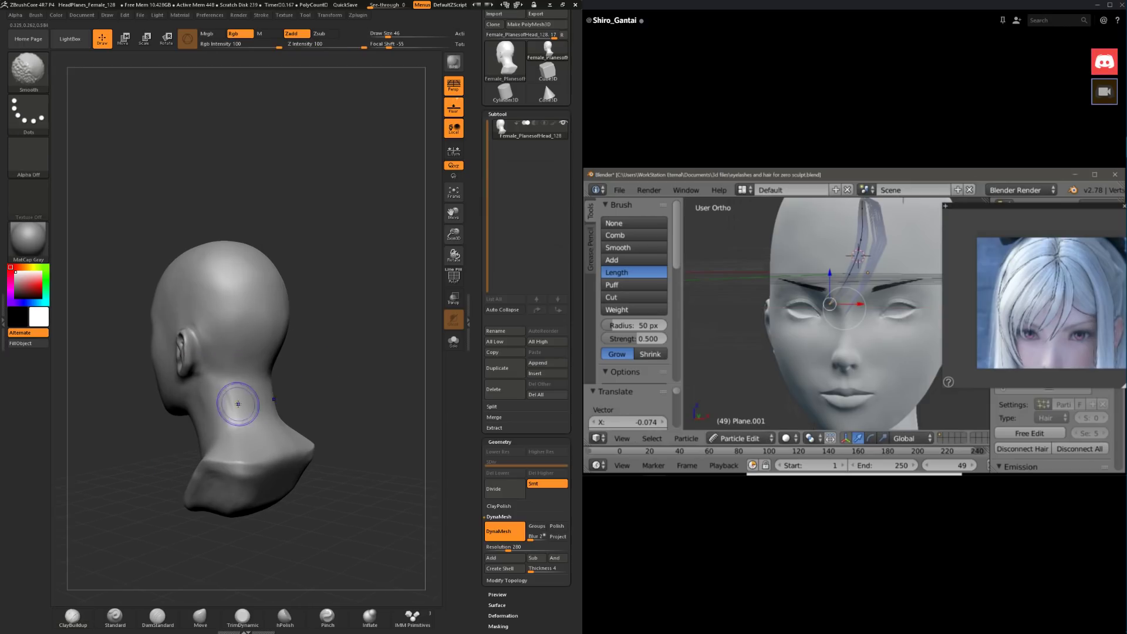
left_click_drag(239, 403, 230, 387, "shift")
left_click_drag(164, 452, 219, 385)
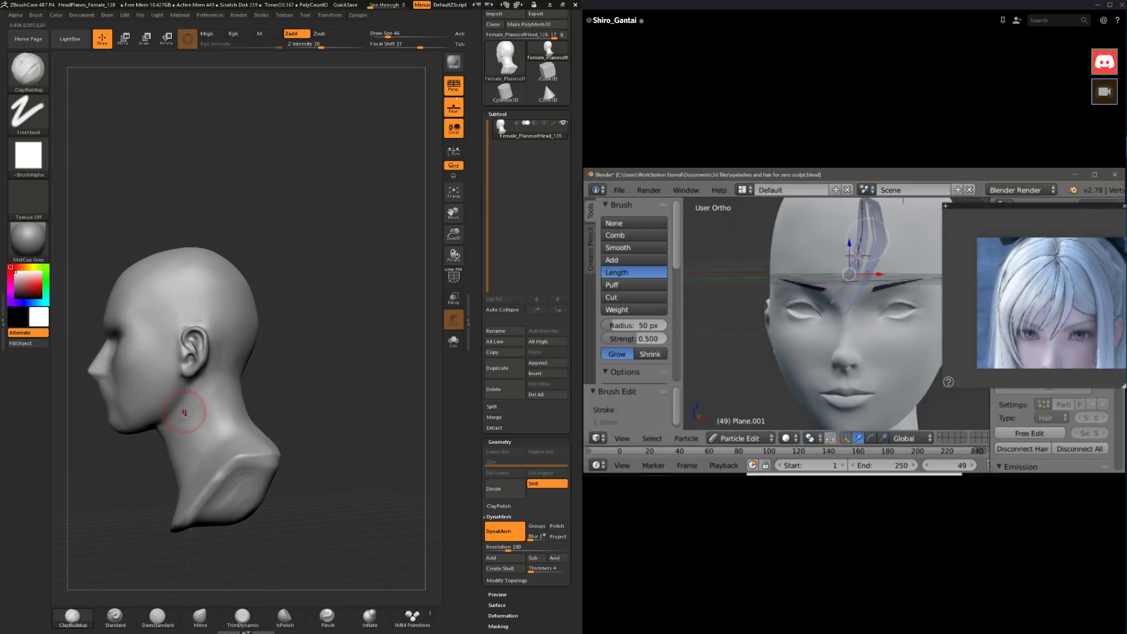
key("shift")
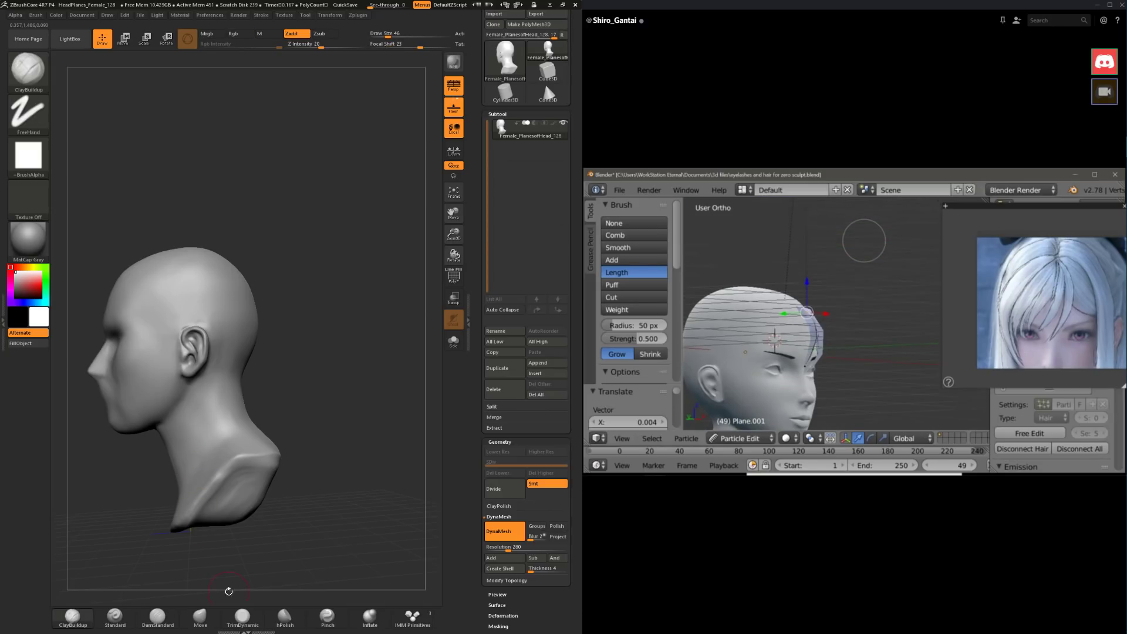
Step: Flatten the side of the neck below the ear and jaw with TrimDynamic at draw size 62
left_click(249, 618)
key("space")
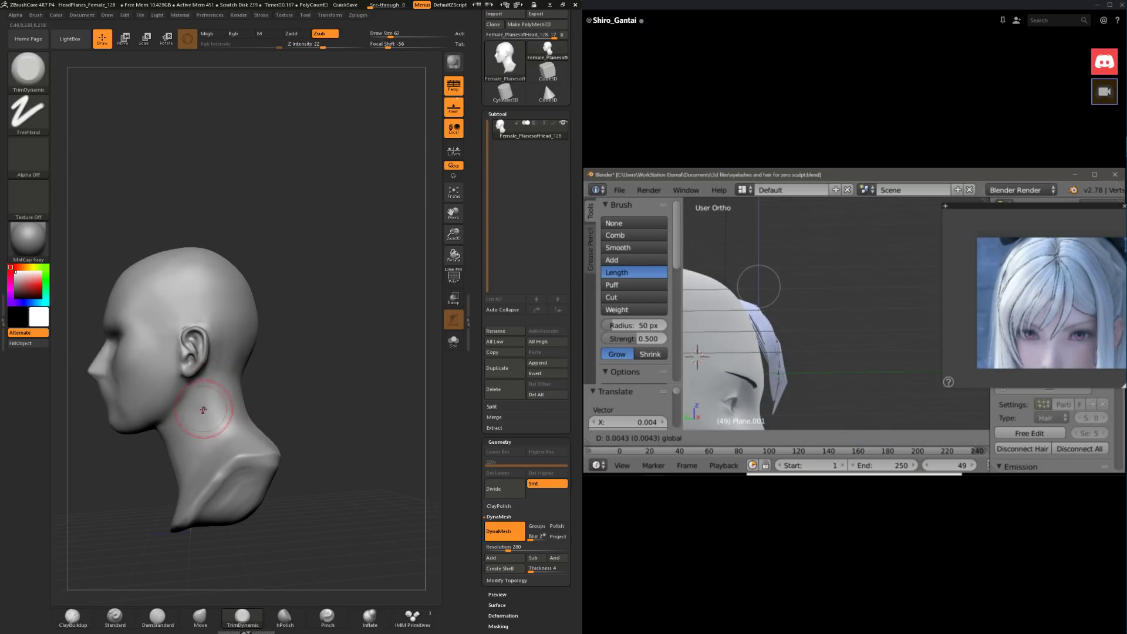
right_click_drag(194, 428, 179, 445)
mouse_move(179, 444)
left_mouse_down()
mouse_move(195, 449)
mouse_move(179, 413)
left_mouse_up()
right_click_drag(179, 414, 226, 412)
left_click_drag(228, 412, 228, 427, "shift")
mouse_move(186, 449)
right_mouse_down()
mouse_move(309, 403)
mouse_move(223, 361)
right_mouse_up()
left_click_drag(240, 355, 237, 355, "shift")
left_click_drag(364, 377, 416, 388)
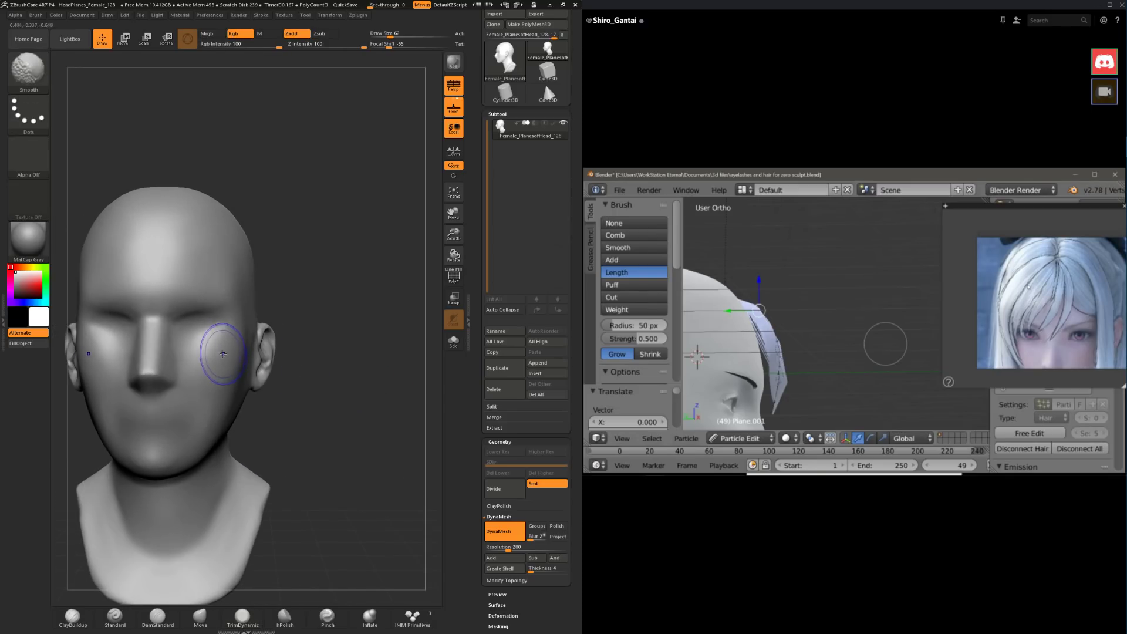
Step: Adjust the side of the head above the ear with the Move brush at draw size 62 and smooth it
left_click(72, 617)
left_click_drag(278, 427, 330, 411, "alt")
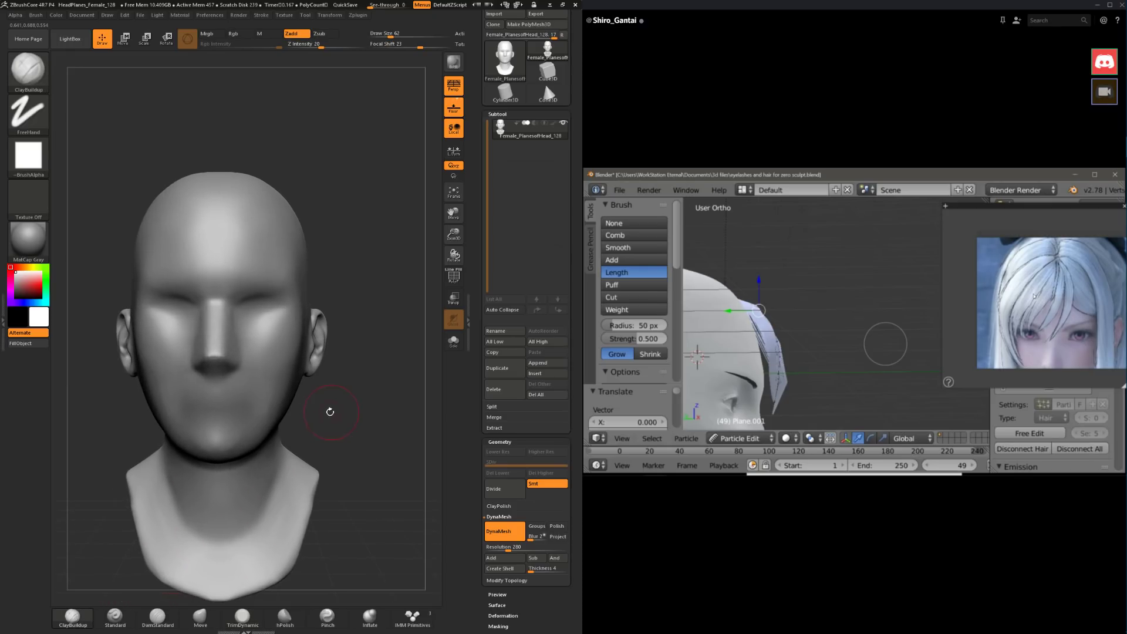
left_click(200, 617)
left_click_drag(347, 345, 385, 379)
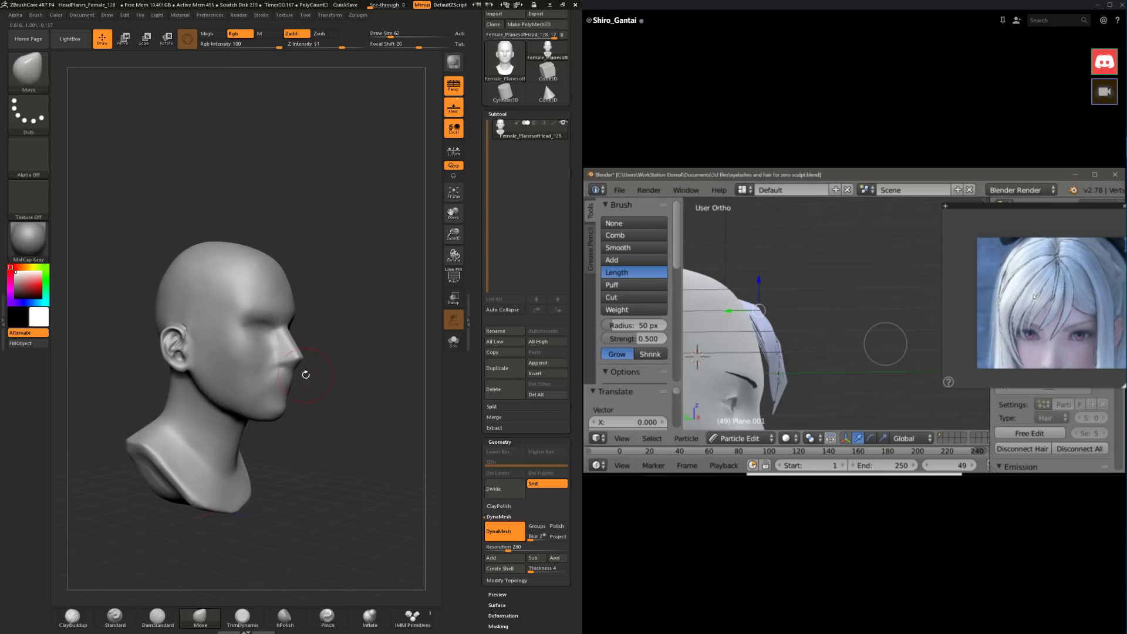
left_click_drag(184, 308, 189, 287, "shift")
mouse_move(252, 181)
left_mouse_down("alt")
mouse_move(254, 200)
mouse_move(247, 188)
left_mouse_up("alt")
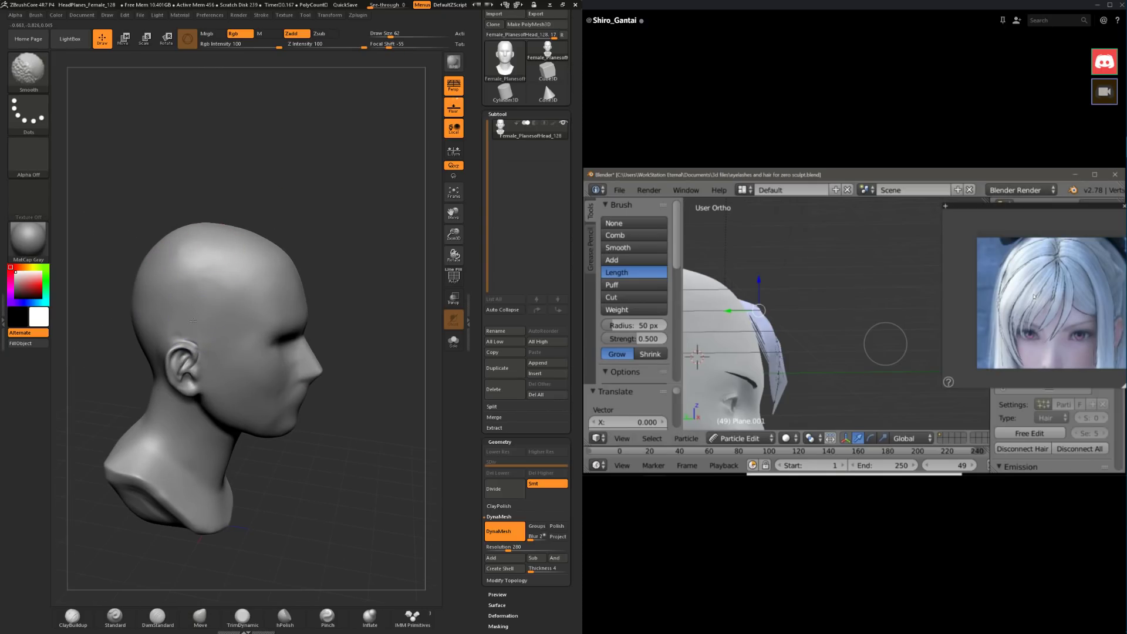
left_click_drag(266, 528, 282, 492)
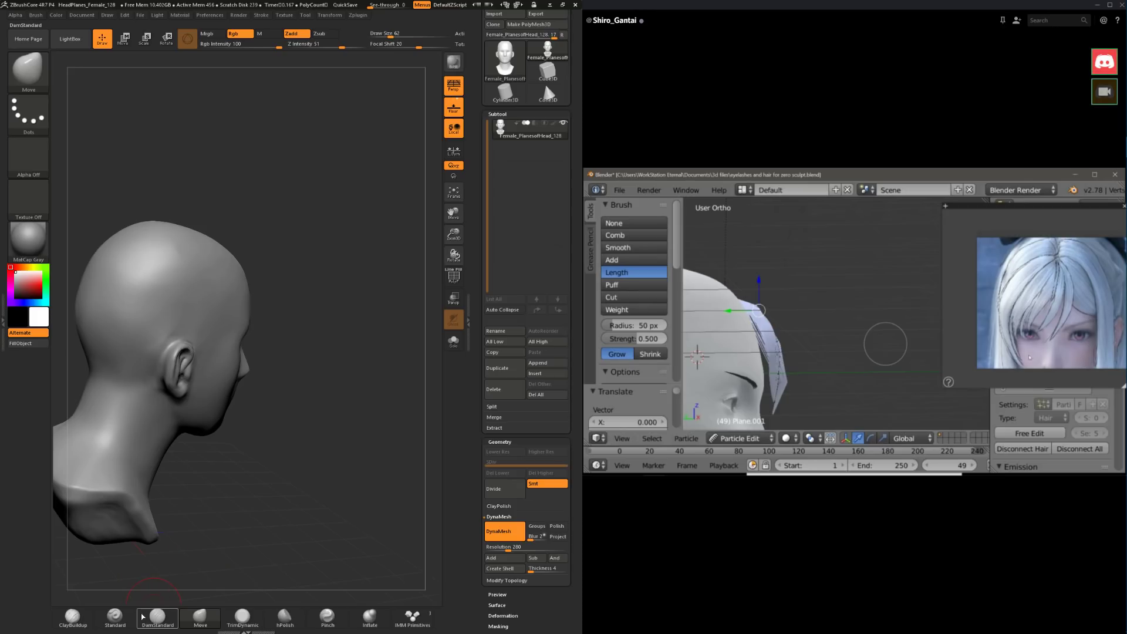
Step: Build up the surface just above the ear with ClayBuildup at draw size 35 and smooth it
left_click(72, 617)
key("space")
left_click(177, 315)
key("space")
left_click(179, 324)
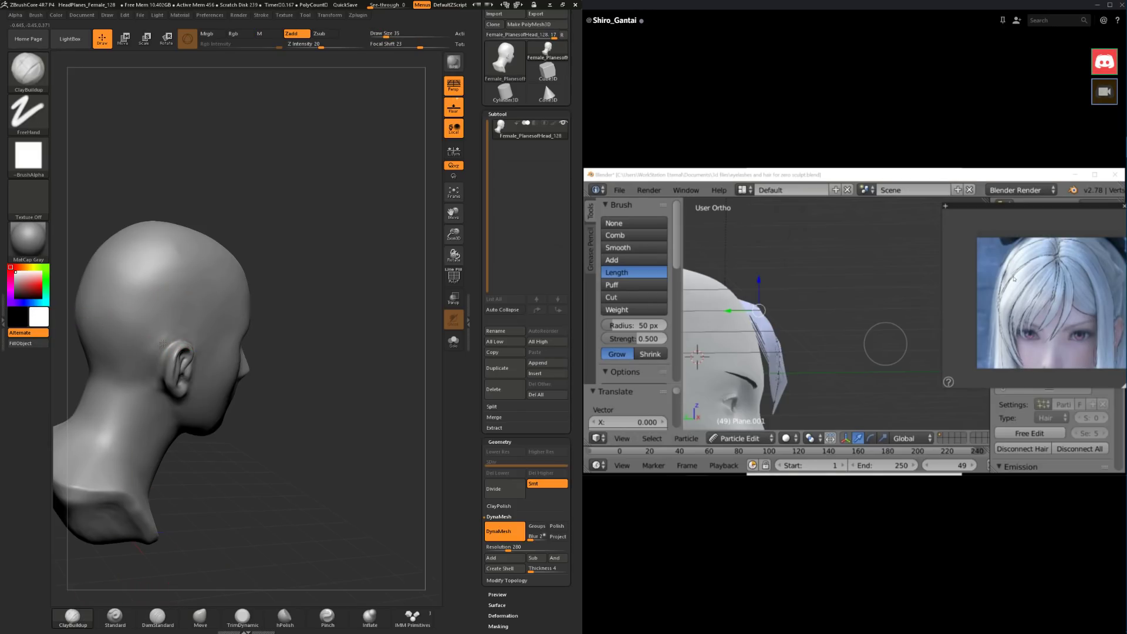
key("shift")
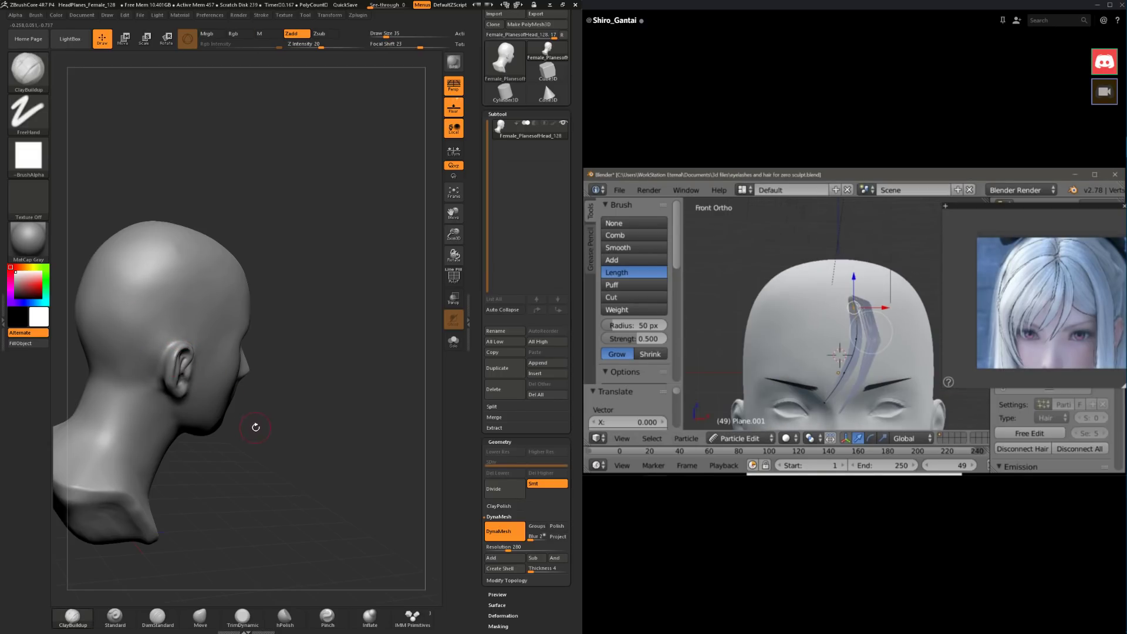
Step: Add ClayBuildup strokes behind the earlobe and on the back of the ear, working from behind the head
mouse_move(254, 427)
left_mouse_down()
mouse_move(292, 427)
mouse_move(299, 411)
mouse_move(202, 408)
left_mouse_up()
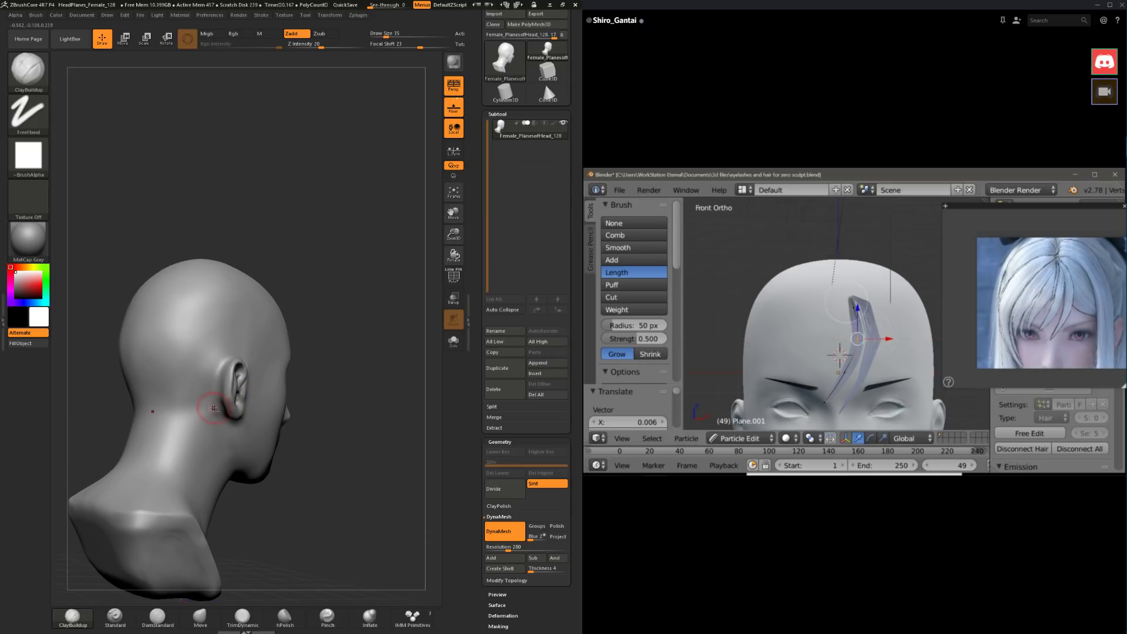
left_click_drag(289, 519, 314, 515)
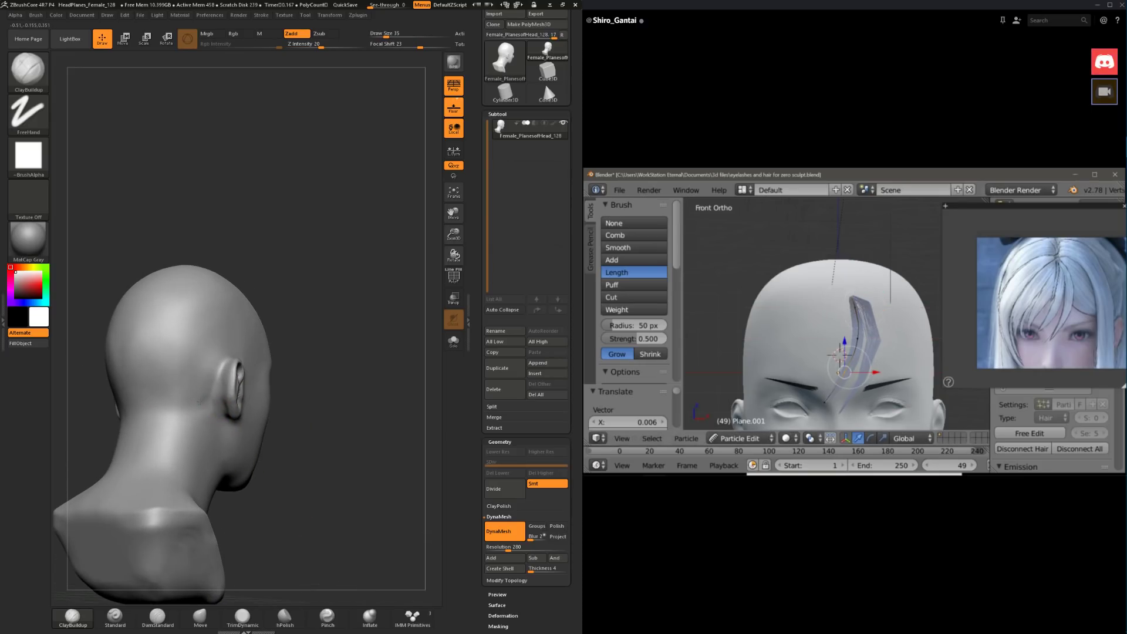
left_click_drag(305, 393, 259, 367)
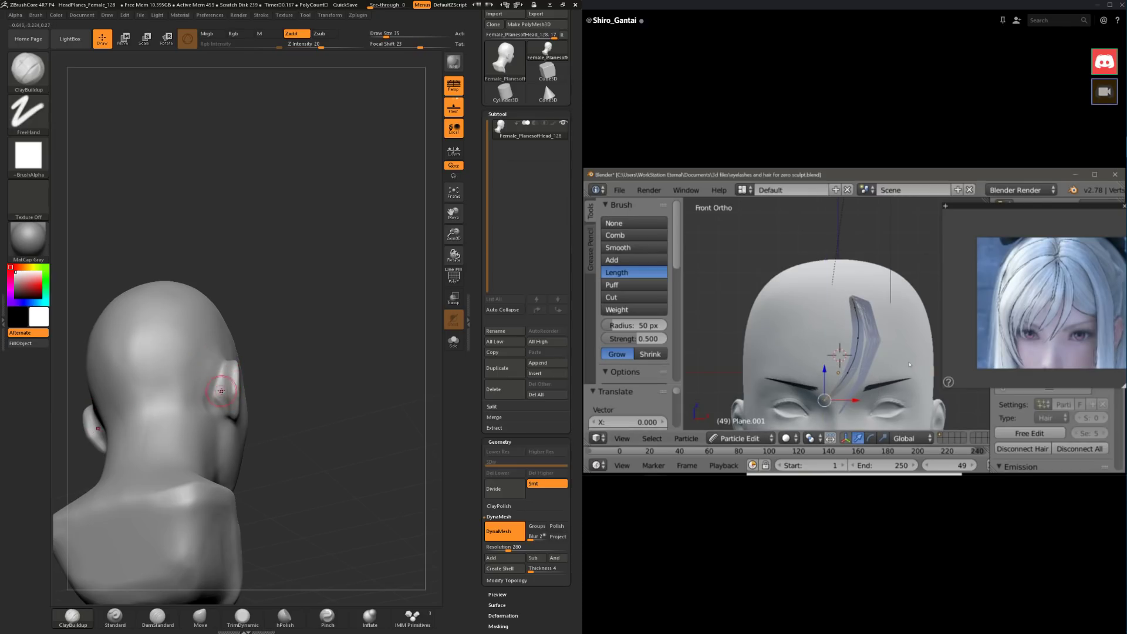
key("shift")
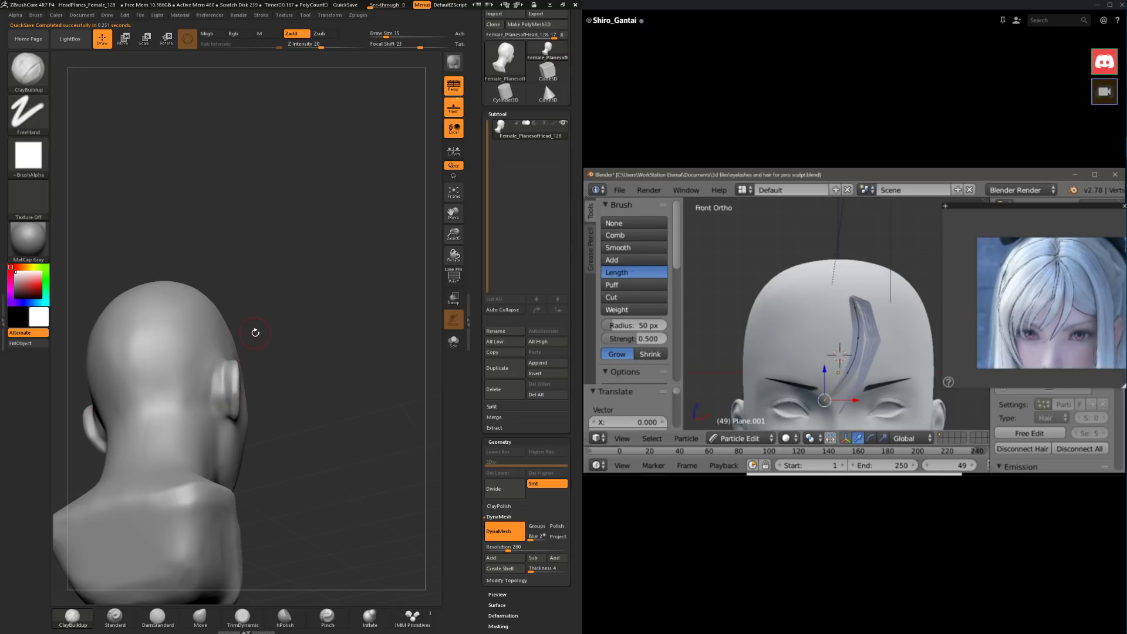
Step: Carve the crease where the back of the ear meets the head with DamStandard at draw size 35
mouse_move(256, 332)
left_mouse_down()
mouse_move(257, 375)
mouse_move(237, 363)
mouse_move(254, 351)
mouse_move(275, 419)
left_mouse_up()
left_click(156, 617)
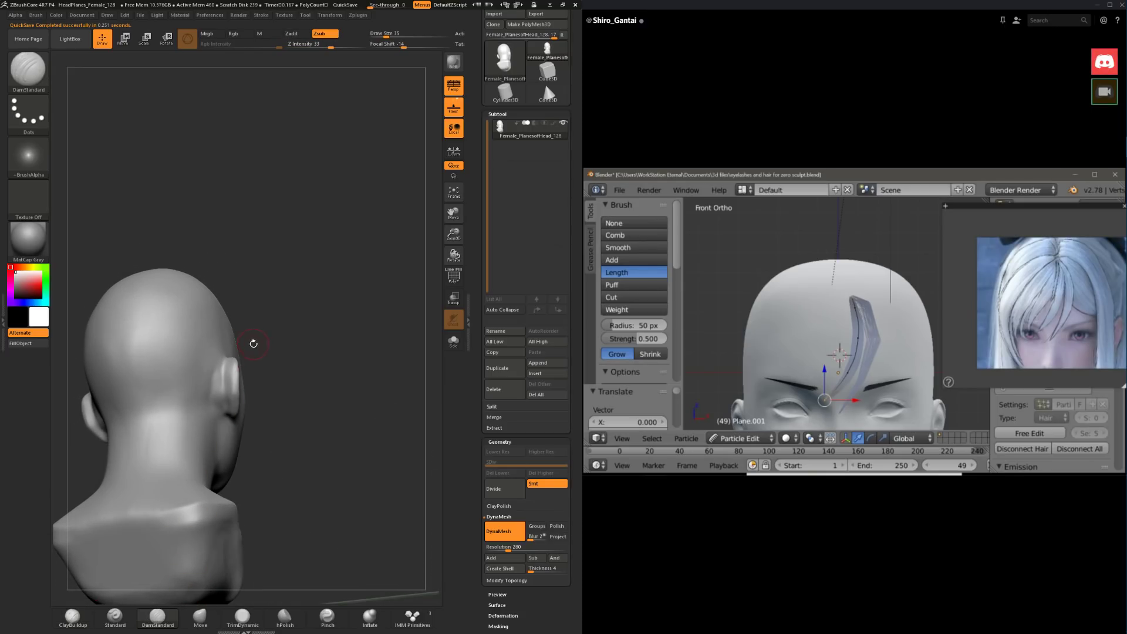
mouse_move(252, 340)
left_mouse_down()
mouse_move(269, 327)
mouse_move(220, 358)
mouse_move(229, 346)
left_mouse_up()
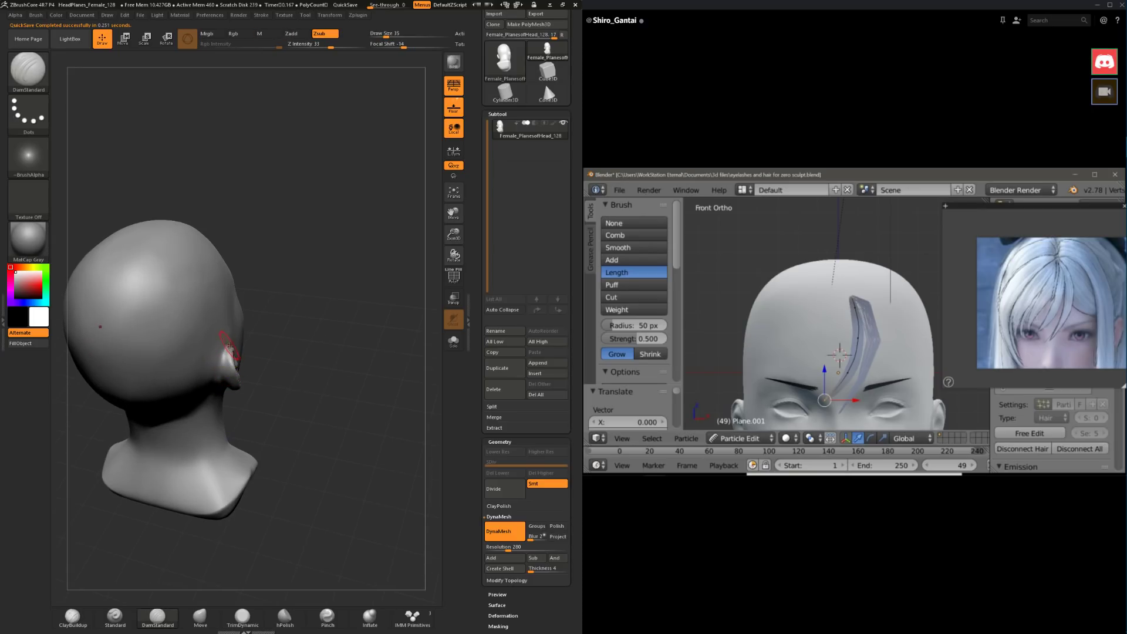
mouse_move(278, 407)
left_mouse_down()
mouse_move(276, 365)
mouse_move(226, 380)
mouse_move(286, 354)
mouse_move(293, 334)
left_mouse_up()
mouse_move(221, 353)
left_mouse_down()
mouse_move(253, 395)
mouse_move(224, 383)
mouse_move(296, 358)
mouse_move(302, 317)
mouse_move(288, 352)
left_mouse_up()
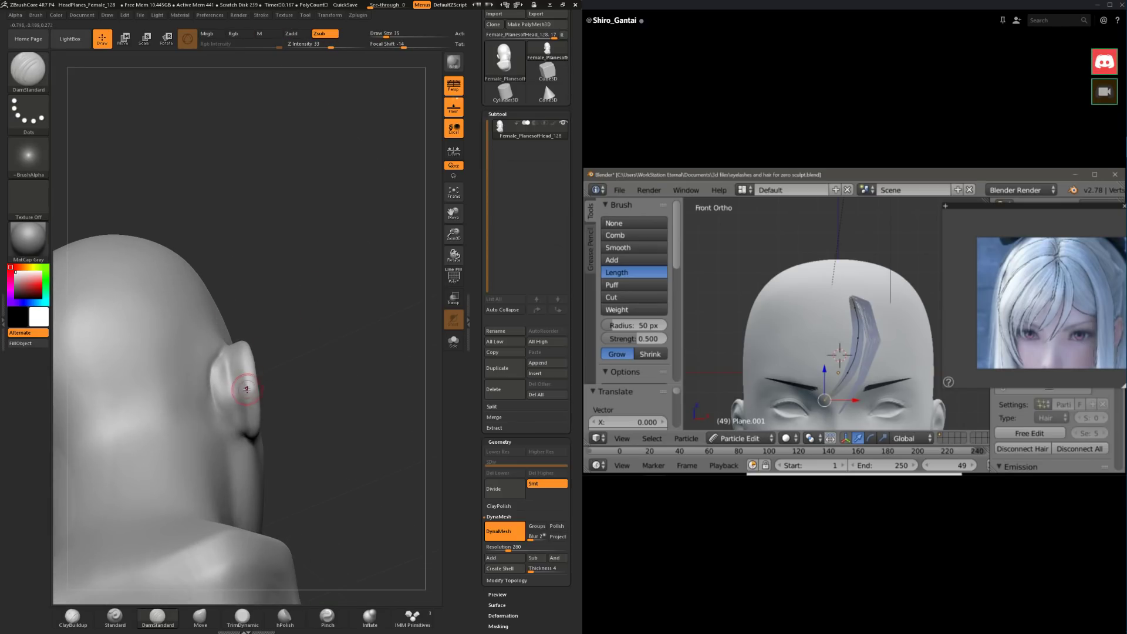
Step: Flatten the back surface of the ear with TrimDynamic at draw size 46
left_click(243, 617)
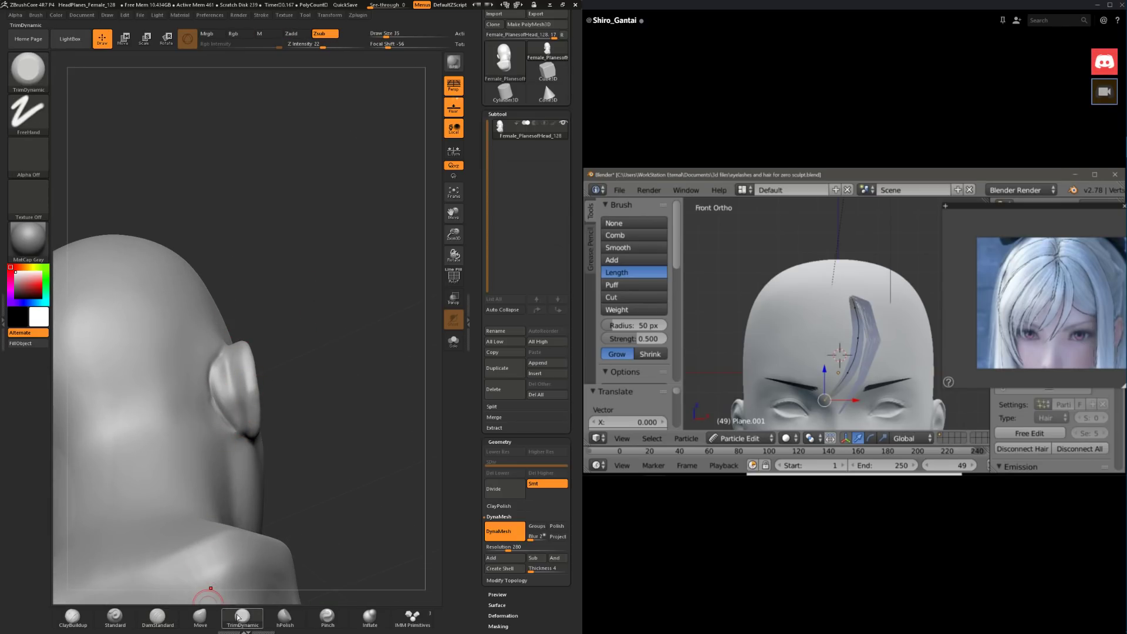
key("space")
left_click_drag(267, 313, 258, 349)
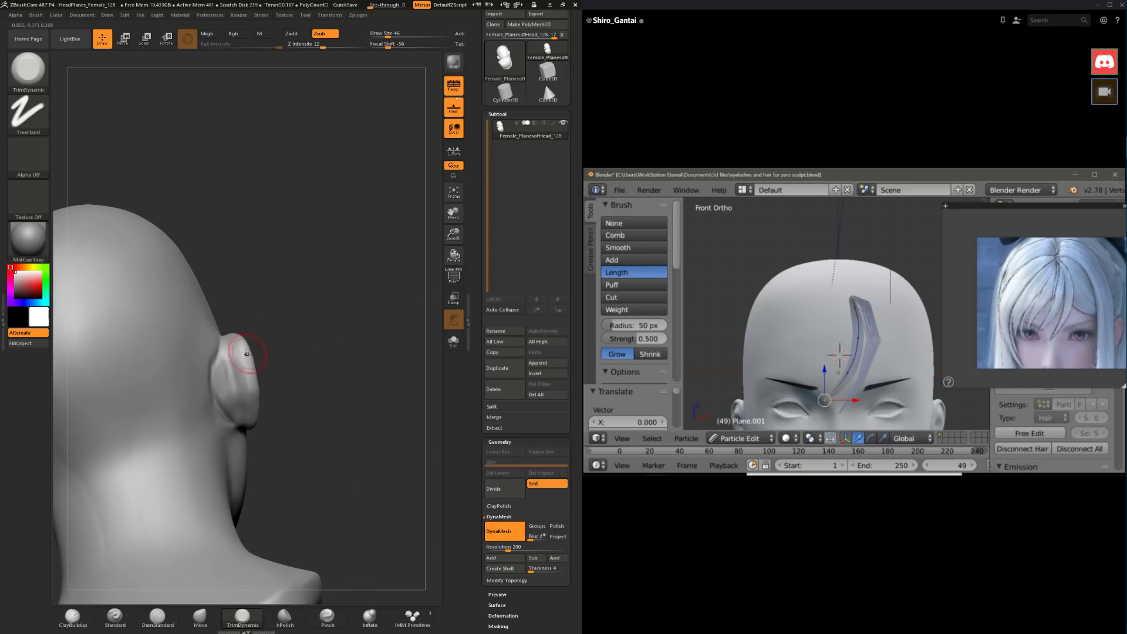
Step: Deepen the crease behind the ear with DamStandard at draw size 25 and smooth the surrounding surface
left_click(157, 616)
mouse_move(184, 516)
left_mouse_down()
mouse_move(240, 376)
mouse_move(215, 369)
mouse_move(217, 357)
left_mouse_up()
key("space")
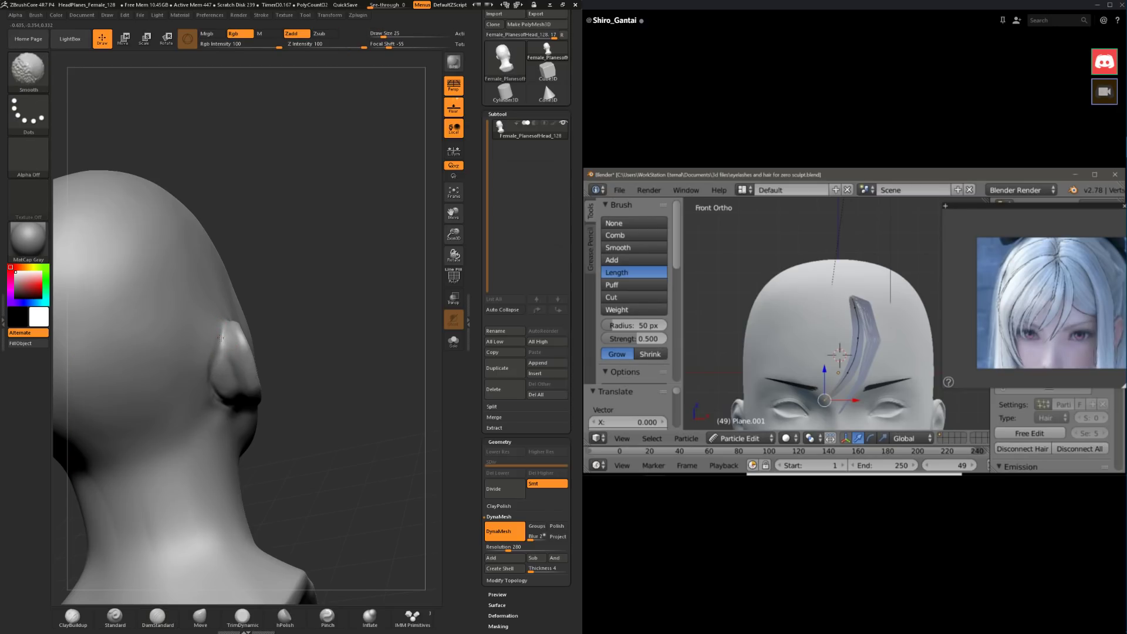
mouse_move(293, 402)
left_mouse_down()
mouse_move(215, 385)
mouse_move(217, 373)
left_mouse_up()
left_click_drag(276, 262, 294, 271)
left_click_drag(219, 377, 220, 366, "shift")
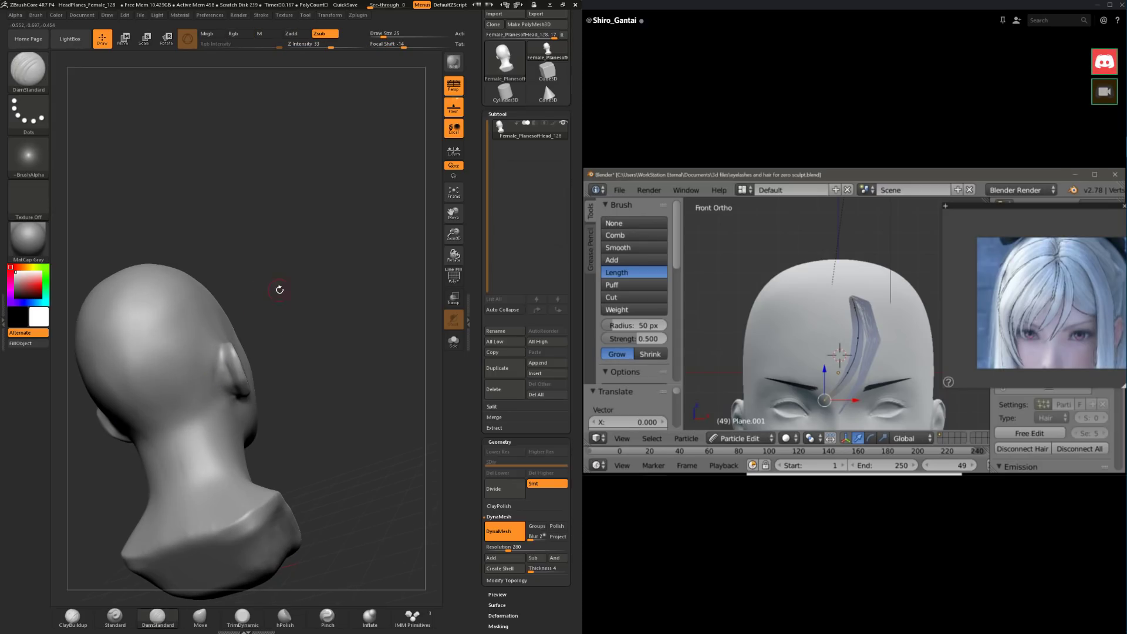
Step: Reshape how the ears sit against the head from the front with the Move brush, using draw sizes 124 and 74
mouse_move(279, 289)
left_mouse_down()
mouse_move(173, 415)
mouse_move(211, 446)
mouse_move(181, 481)
mouse_move(154, 393)
left_mouse_up()
left_click_drag(154, 393, 171, 445, "shift")
mouse_move(356, 300)
left_mouse_down("alt")
mouse_move(381, 303)
mouse_move(334, 306)
left_mouse_up("alt")
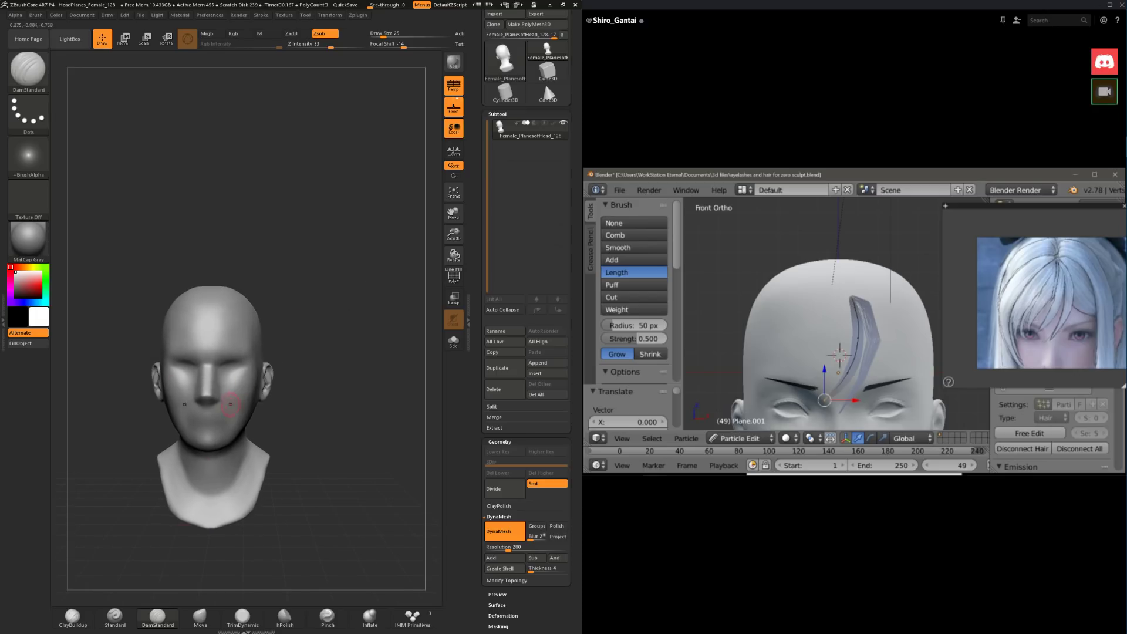
left_click(193, 626)
key("space")
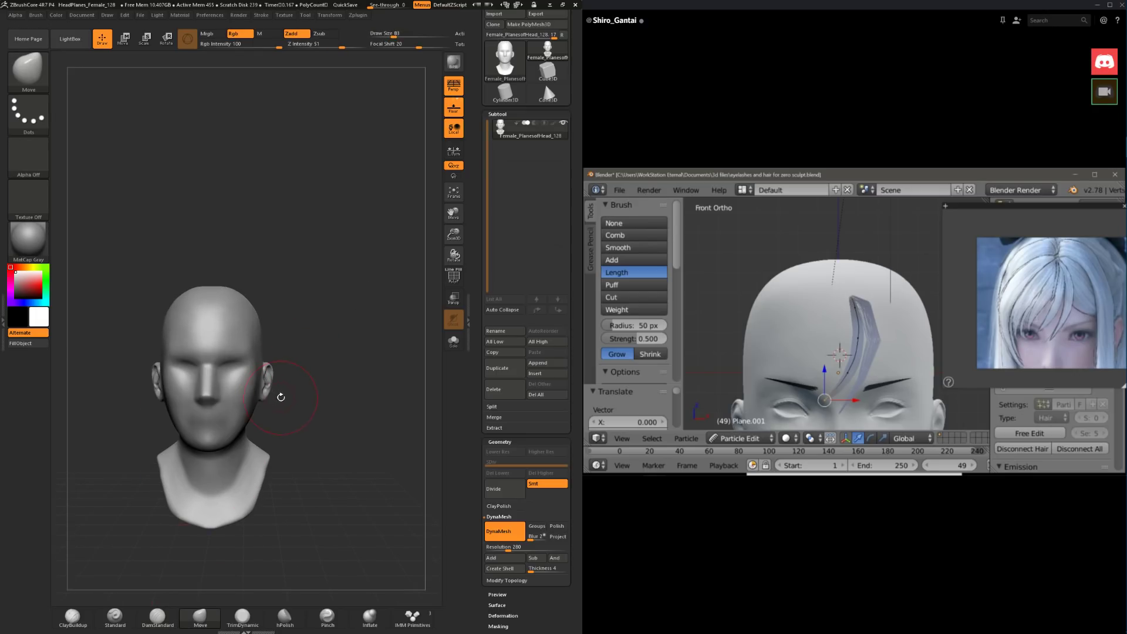
key("space")
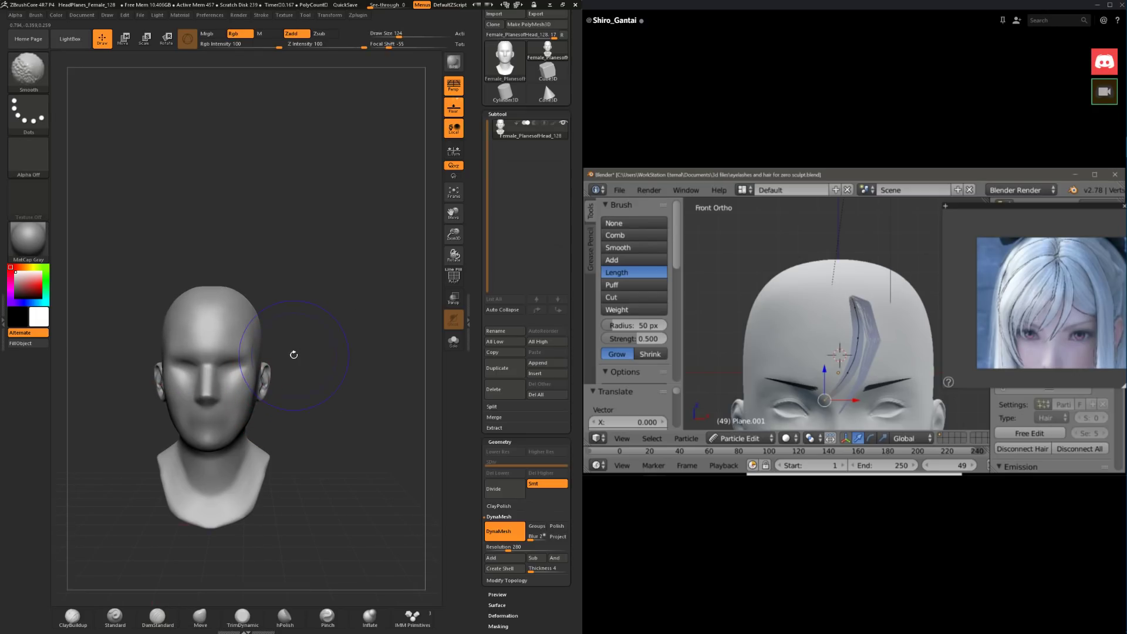
right_click_drag(292, 354, 268, 371, "ctrl")
key("space")
left_click(268, 360)
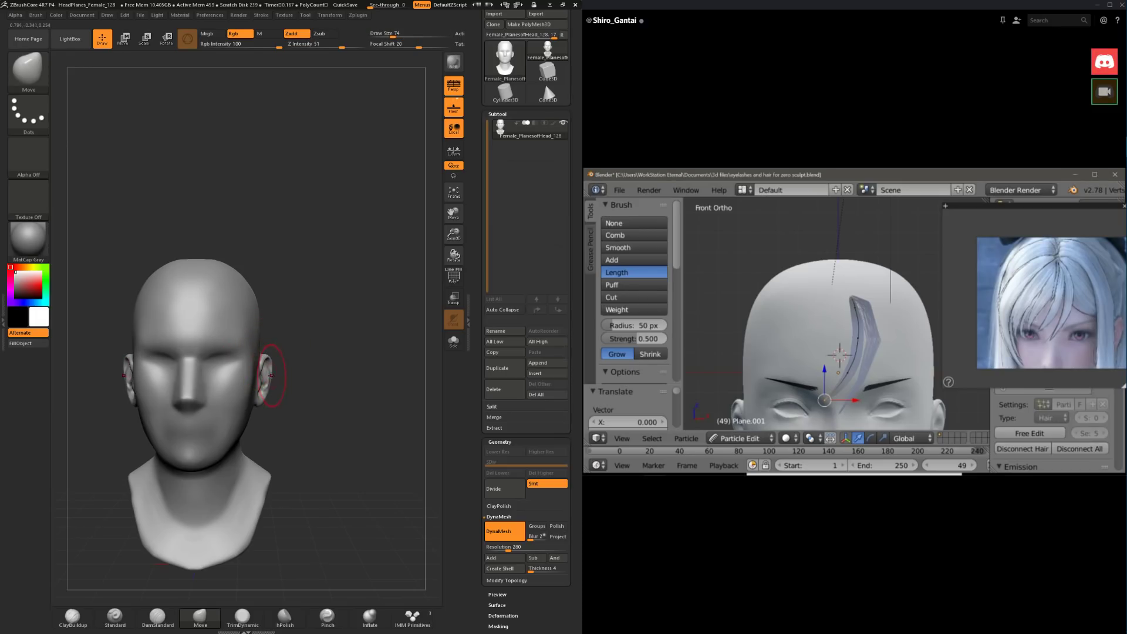
Step: Refine the outer contour of the ears from the front with the Move brush at draw size 51
left_click_drag(273, 384, 286, 390)
key("space")
left_click(267, 385)
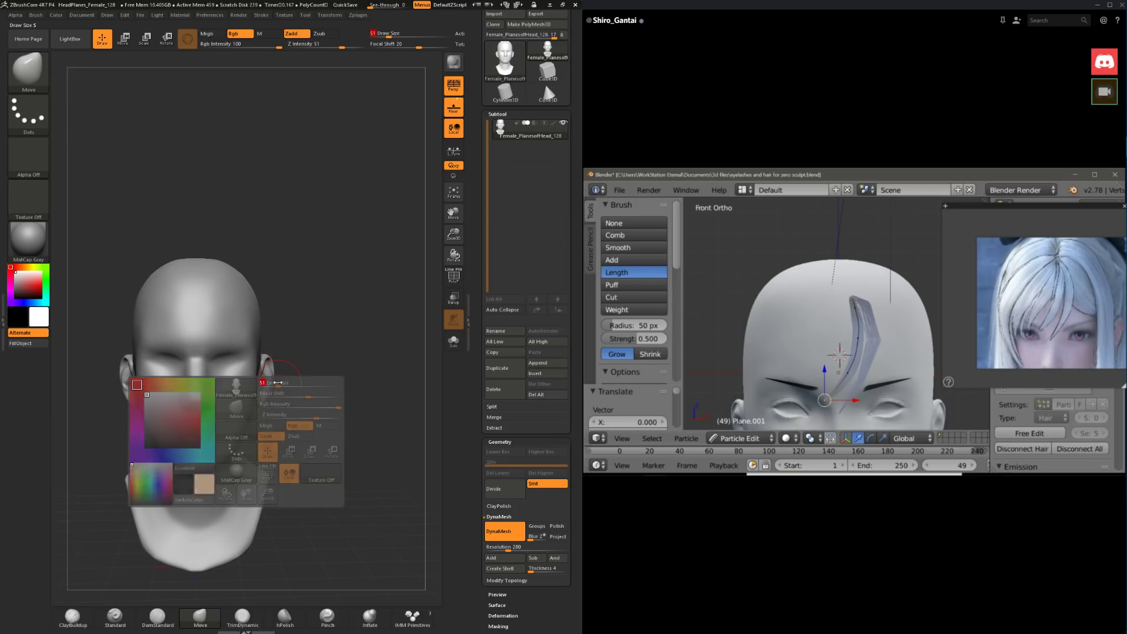
right_click_drag(267, 384, 266, 380, "ctrl")
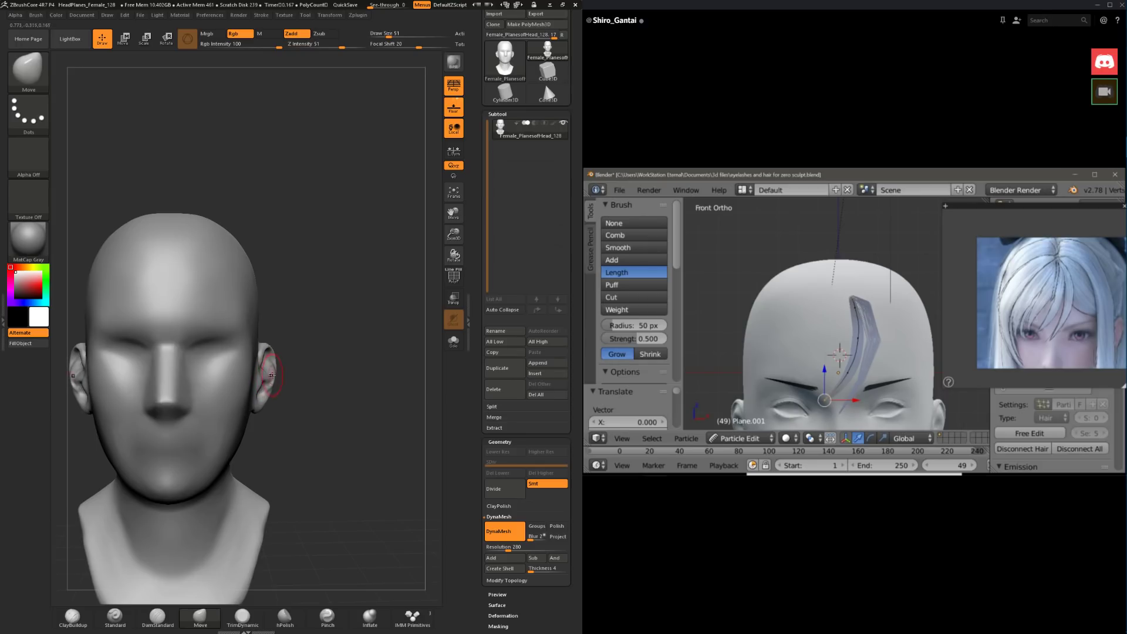
mouse_move(273, 392)
left_mouse_down("shift")
mouse_move(344, 297)
mouse_move(404, 370)
mouse_move(334, 378)
left_mouse_up("shift")
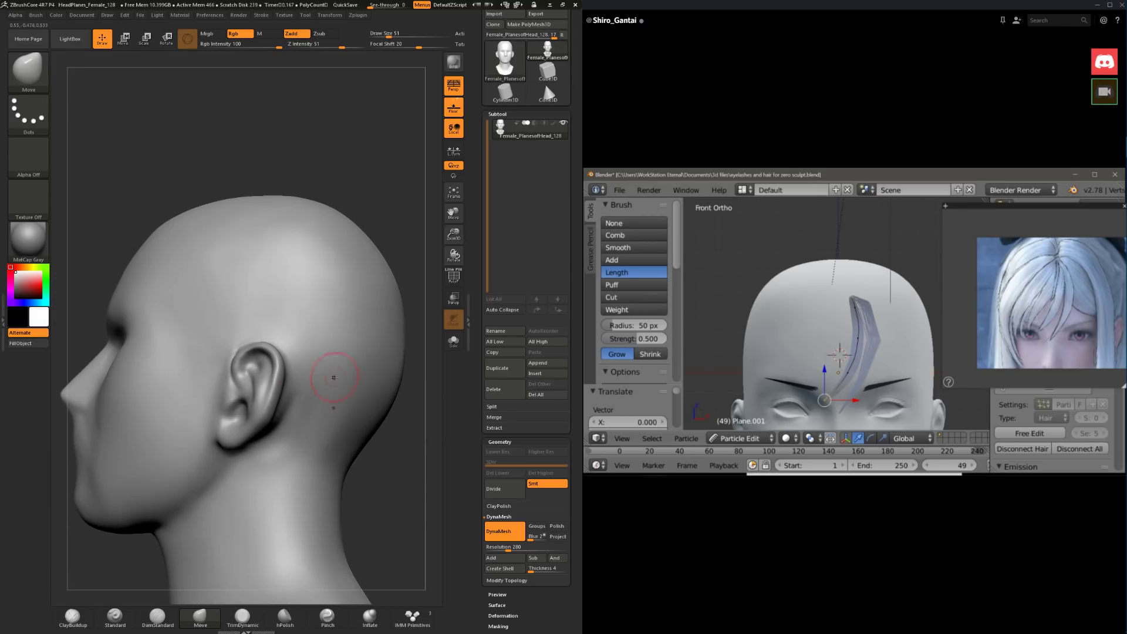
Step: Build up the inner folds of the ear with ClayBuildup at draw size 31
left_click(77, 627)
key("space")
left_click(256, 382)
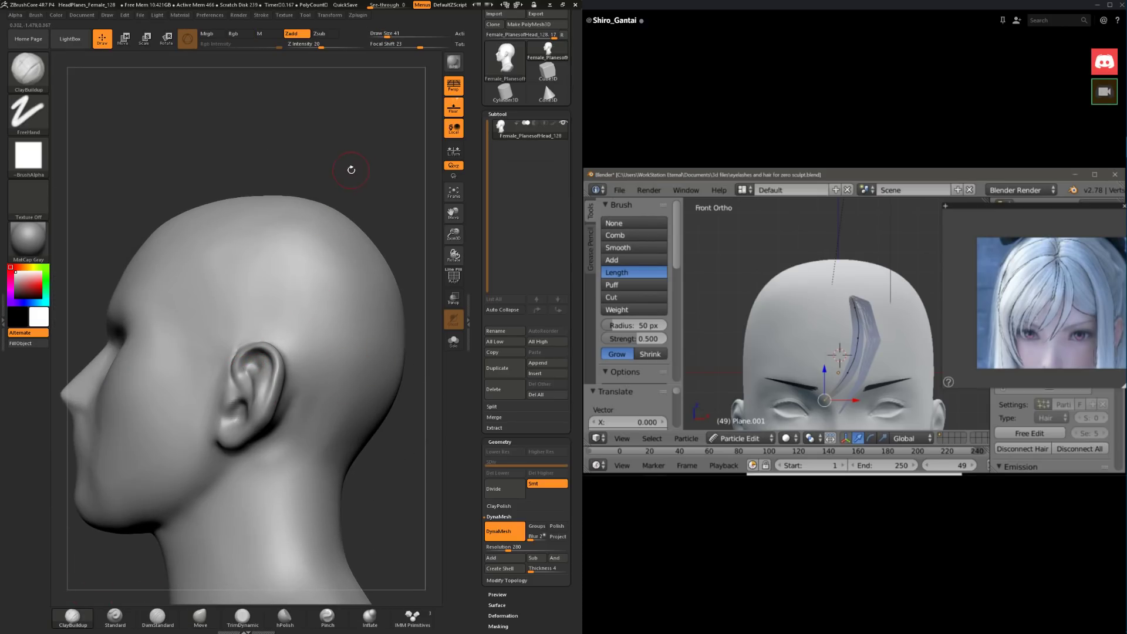
left_click_drag(351, 169, 376, 181)
key("space")
left_click(243, 380)
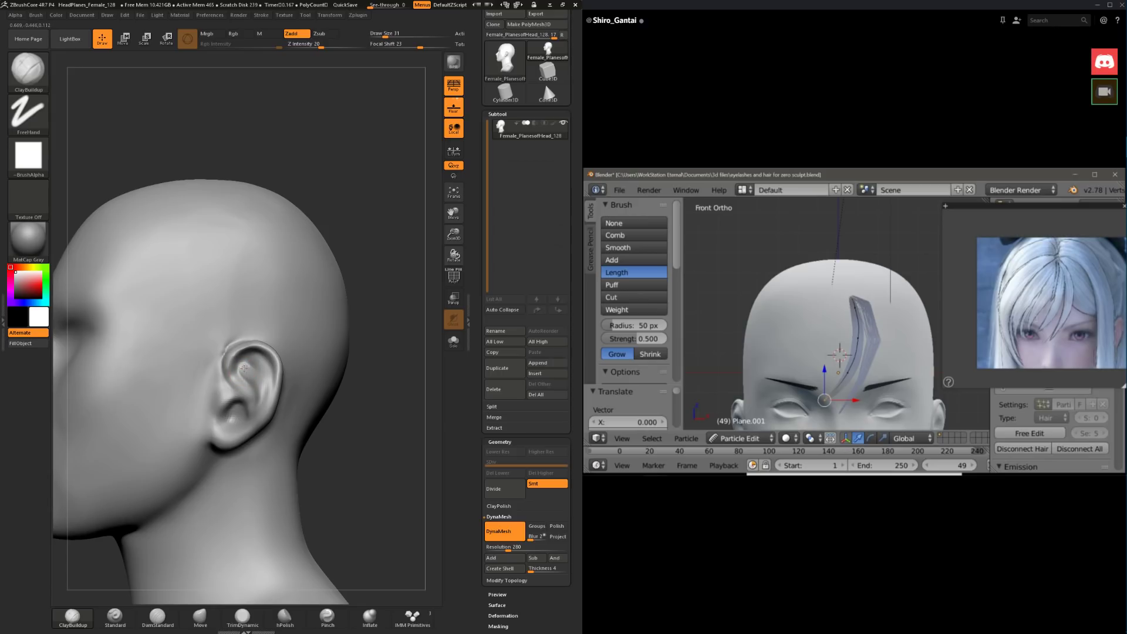
left_click_drag(359, 388, 257, 363)
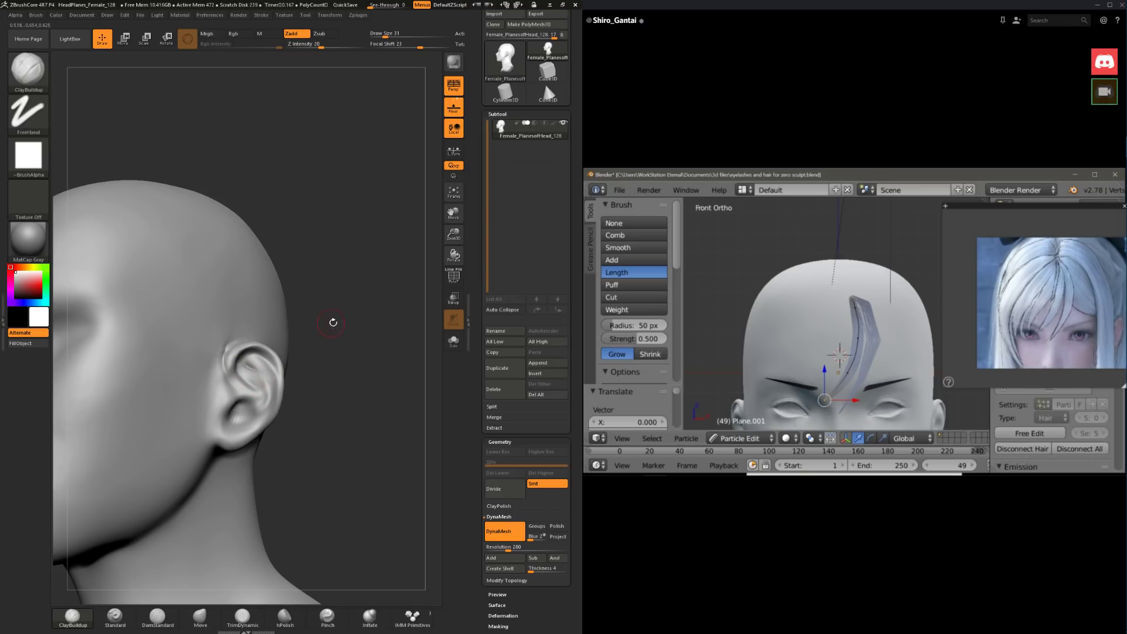
Step: Redo the ClayBuildup stroke along the outer rim of the ear down toward the lobe
left_click_drag(333, 323, 266, 425)
key("ctrl+z")
left_click_drag(276, 372, 267, 420)
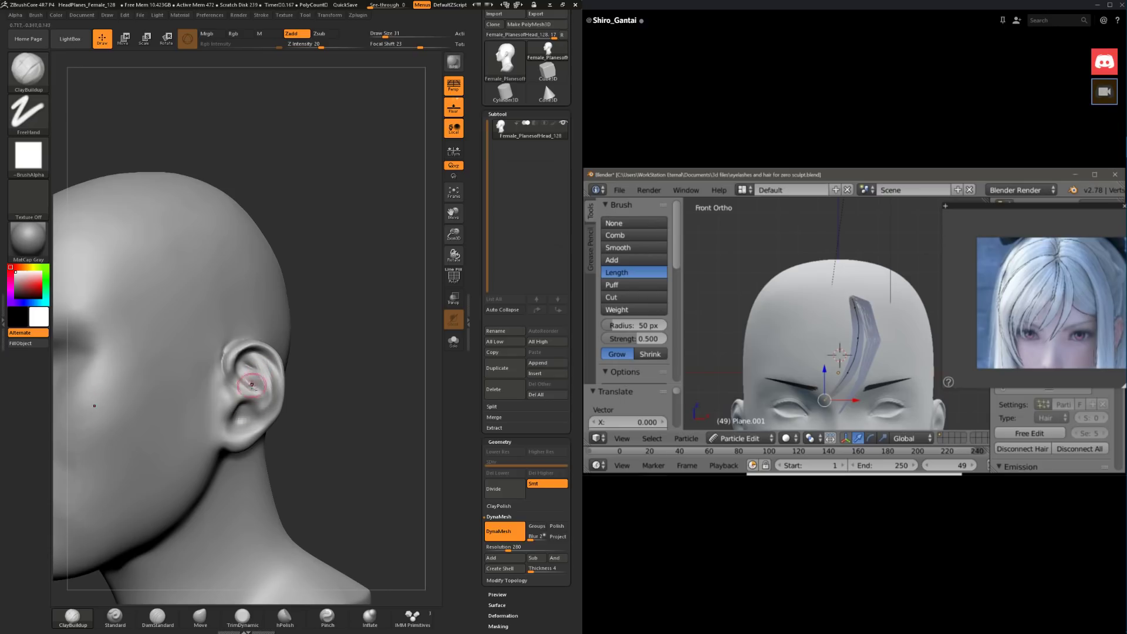
mouse_move(299, 393)
left_mouse_down()
mouse_move(276, 394)
mouse_move(295, 392)
left_mouse_up()
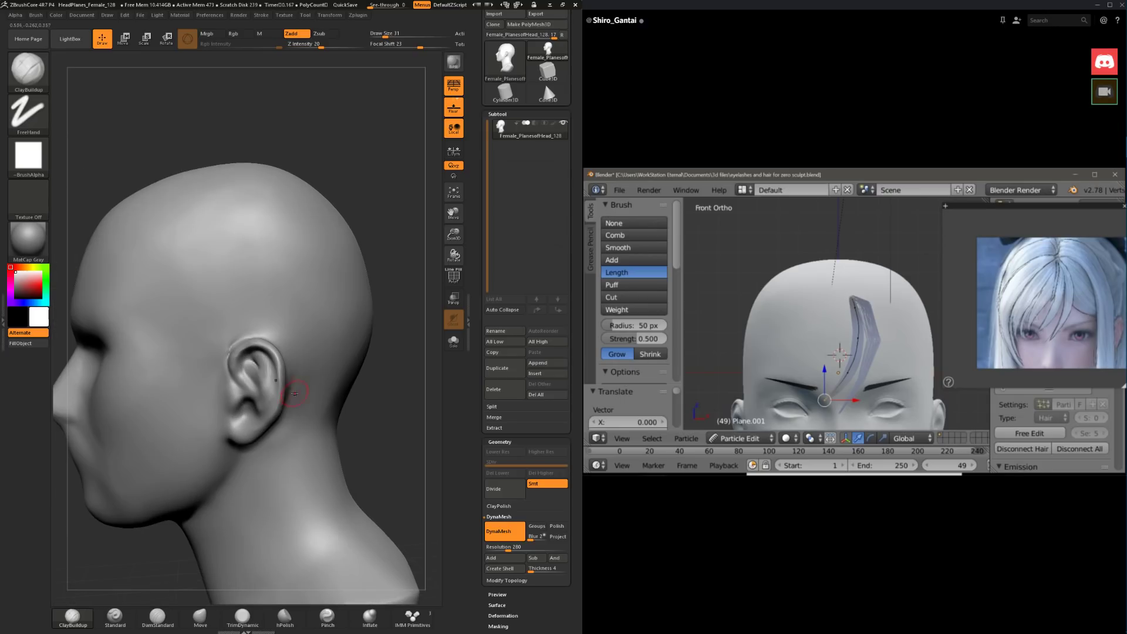
Step: Carve the lower inner ear and deepen the ear canal hollow with DamStandard, and smooth around the ear
left_click(157, 616)
left_click_drag(157, 594, 191, 572)
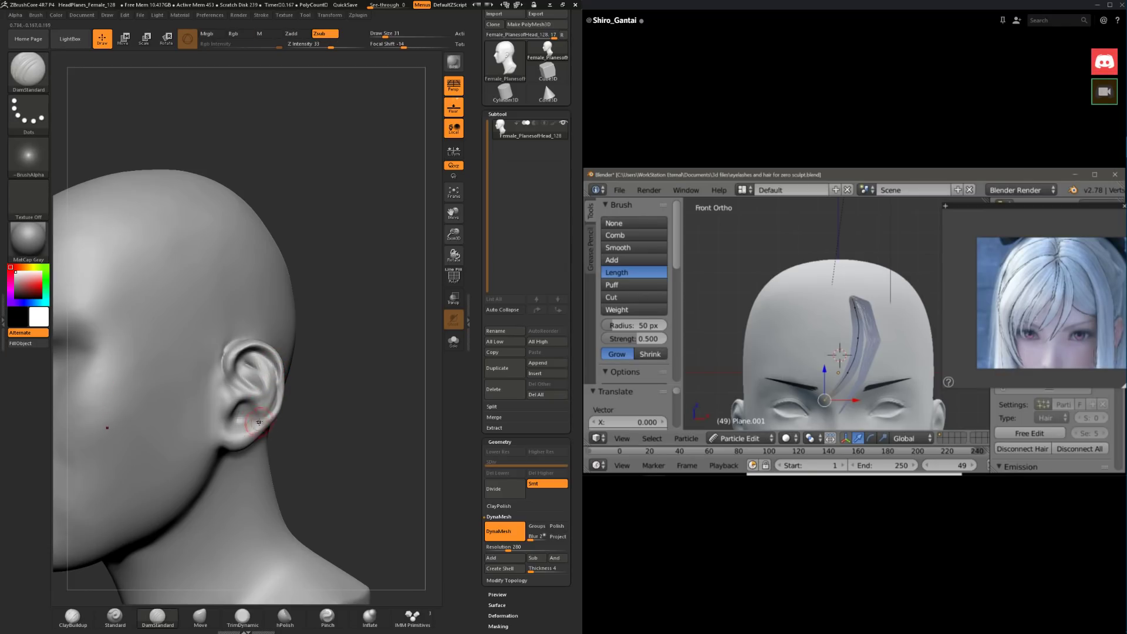
left_click_drag(317, 404, 309, 390)
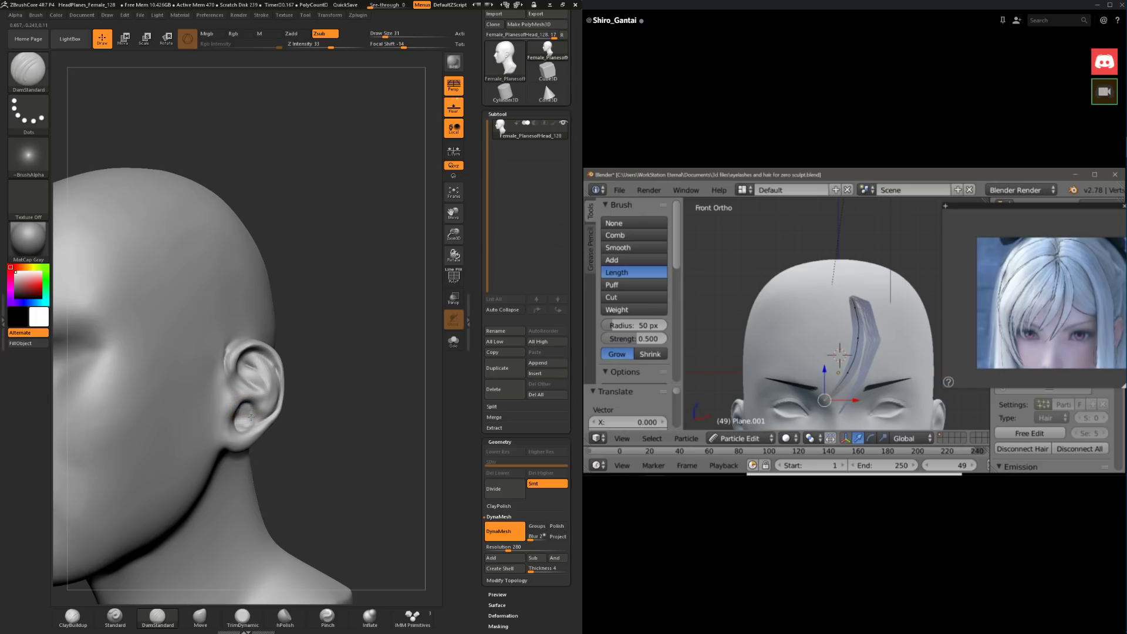
left_click_drag(334, 414, 352, 414)
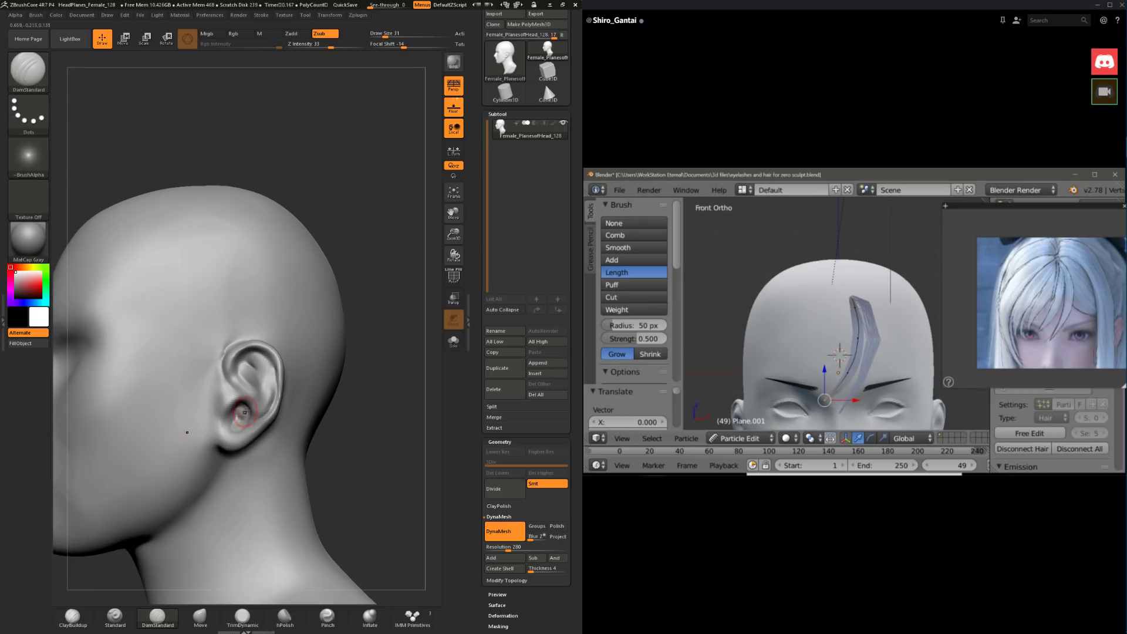
left_click_drag(244, 416, 242, 408, "shift")
mouse_move(329, 437)
left_mouse_down()
mouse_move(353, 427)
mouse_move(344, 395)
left_mouse_up()
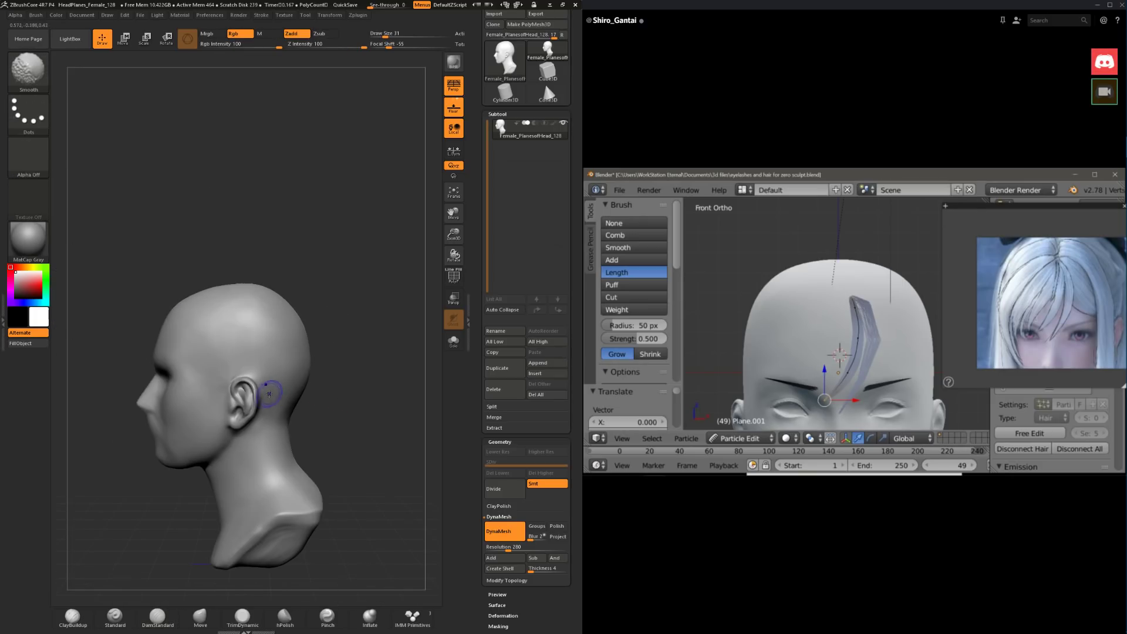
mouse_move(179, 499)
left_mouse_down()
mouse_move(231, 522)
mouse_move(250, 588)
left_mouse_up()
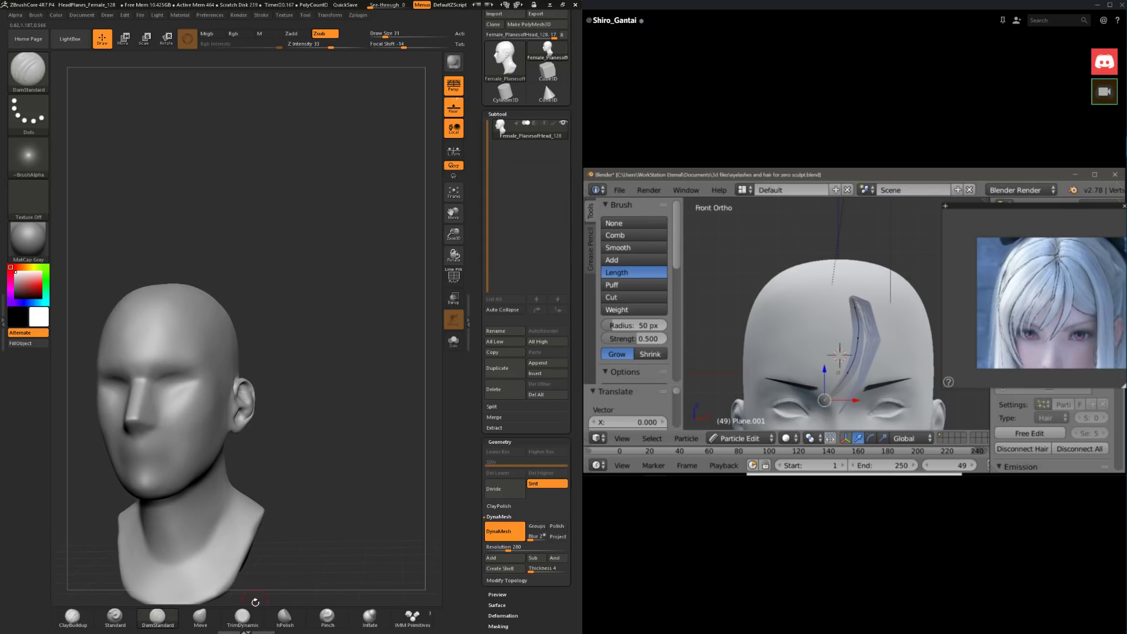
Step: Polish the ear surface with the hPolish brush and smooth its rim and inner folds
left_click(243, 618)
left_click(274, 619)
left_click_drag(305, 431, 261, 422)
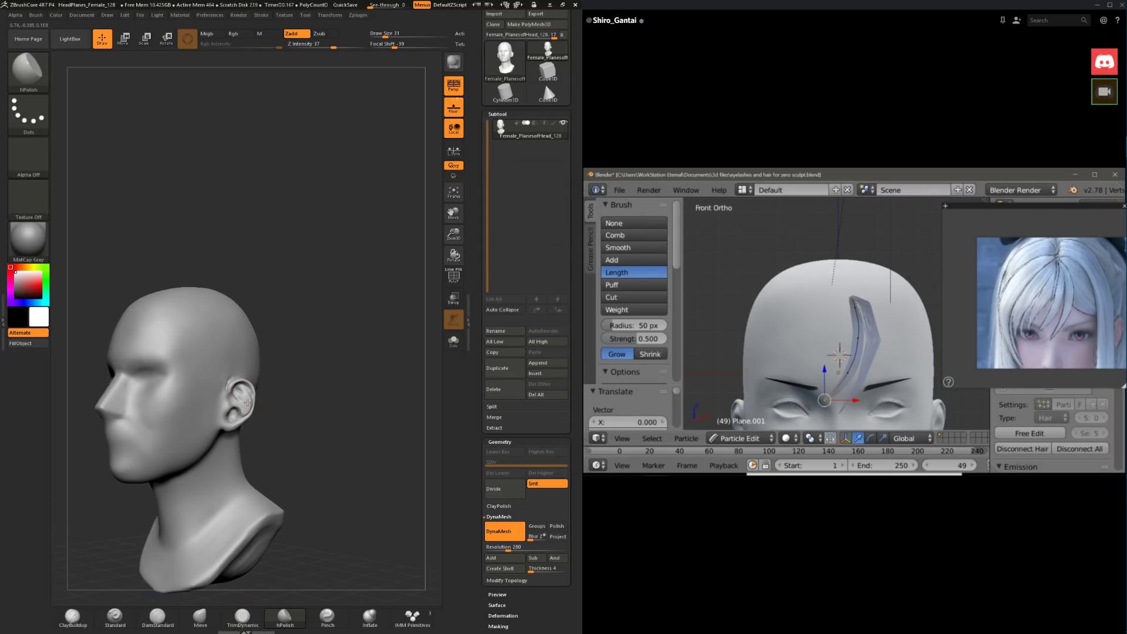
key("shift")
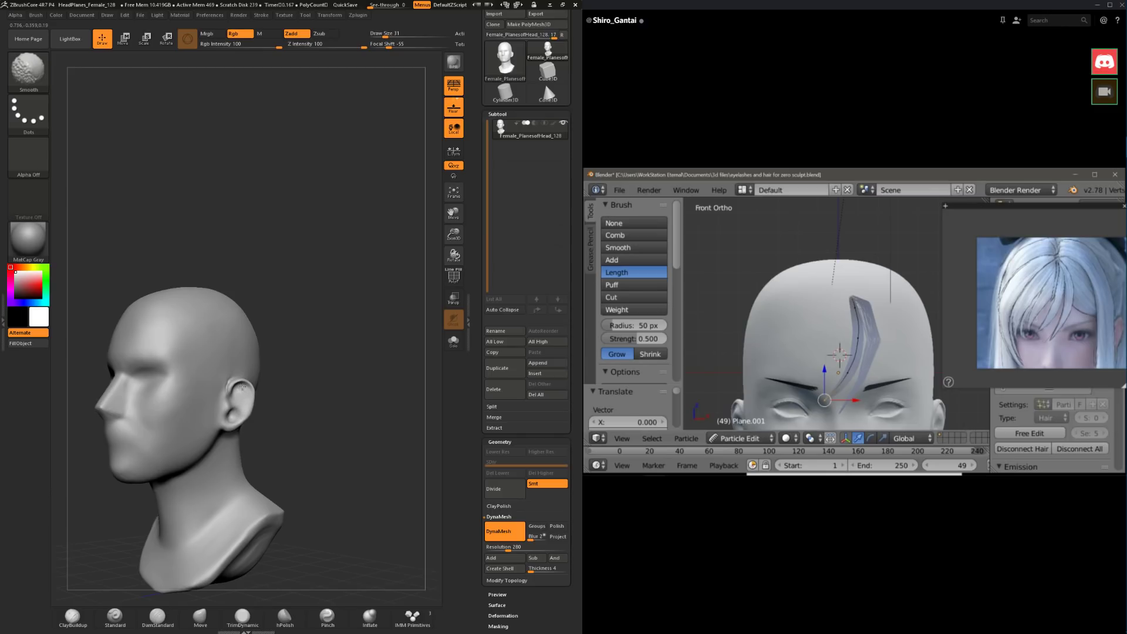
mouse_move(271, 412)
left_mouse_down()
mouse_move(293, 424)
mouse_move(280, 422)
mouse_move(328, 408)
mouse_move(282, 440)
mouse_move(226, 371)
left_mouse_up()
key("shift")
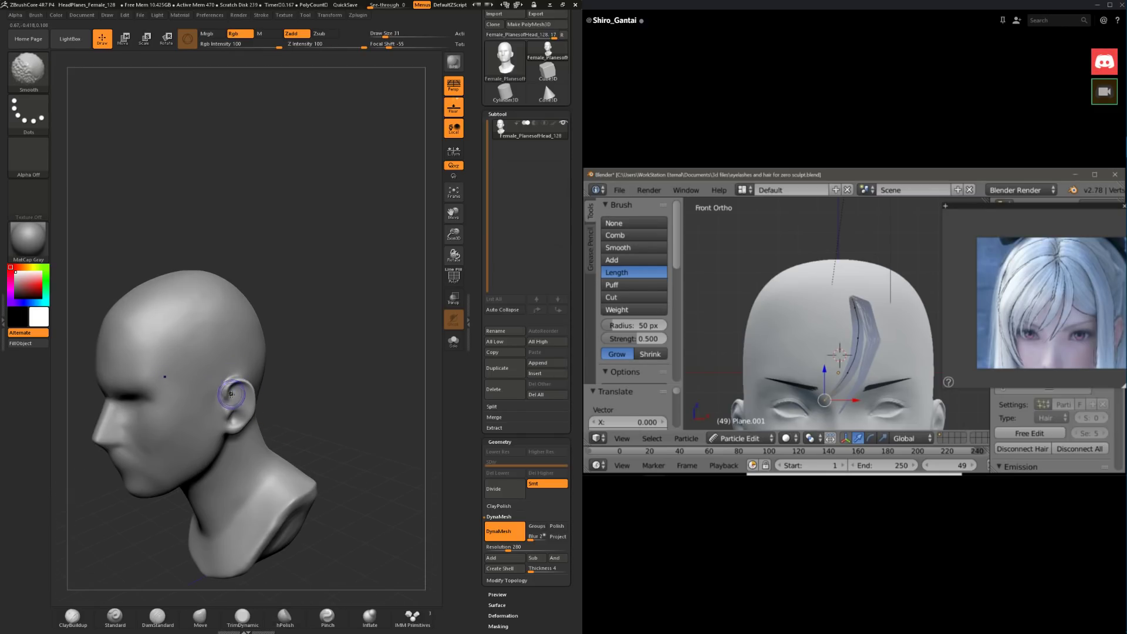
mouse_move(300, 379)
left_mouse_down()
mouse_move(340, 370)
mouse_move(331, 422)
mouse_move(282, 367)
left_mouse_up()
Step: Try building up and smoothing the front inner part of the ear with ClayBuildup, and undo the last four strokes
left_click(73, 617)
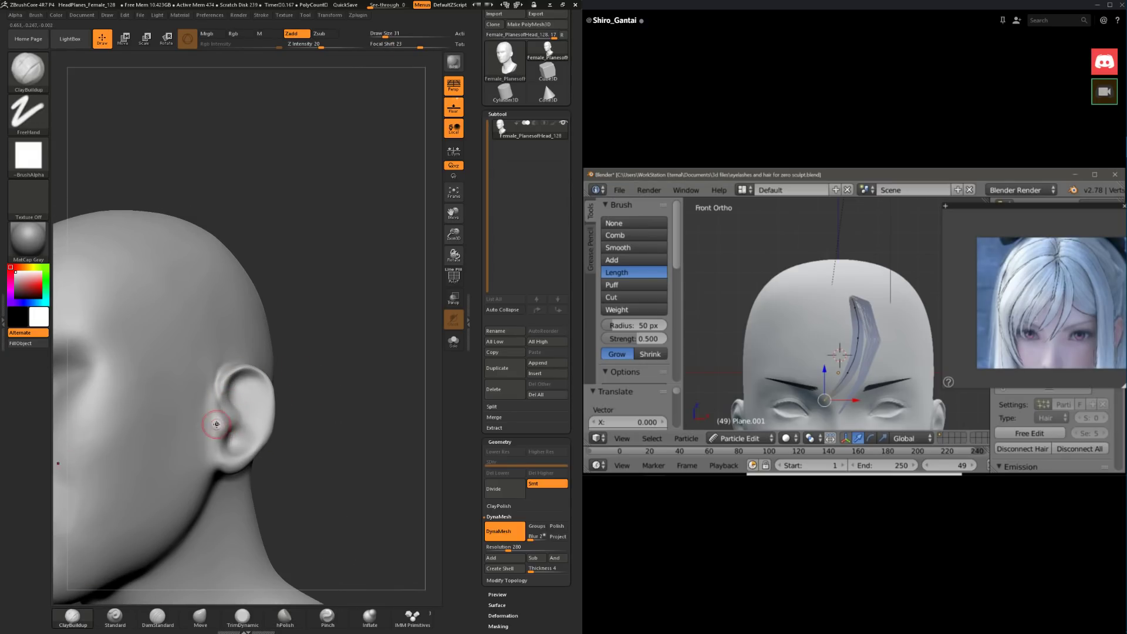
key("shift")
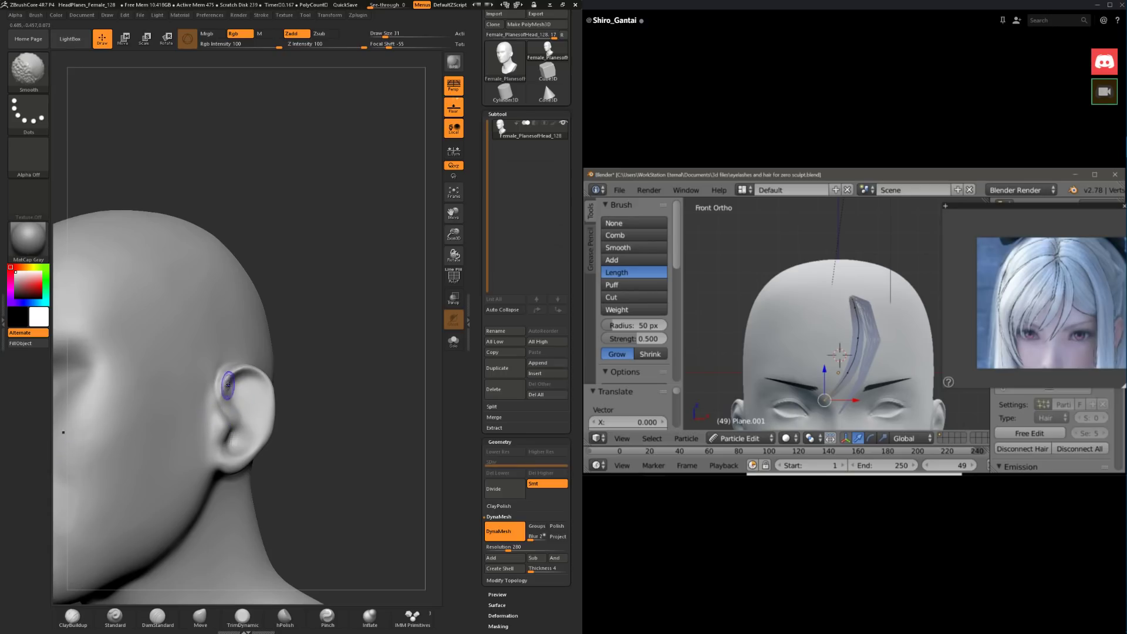
left_click_drag(230, 384, 229, 428, "shift")
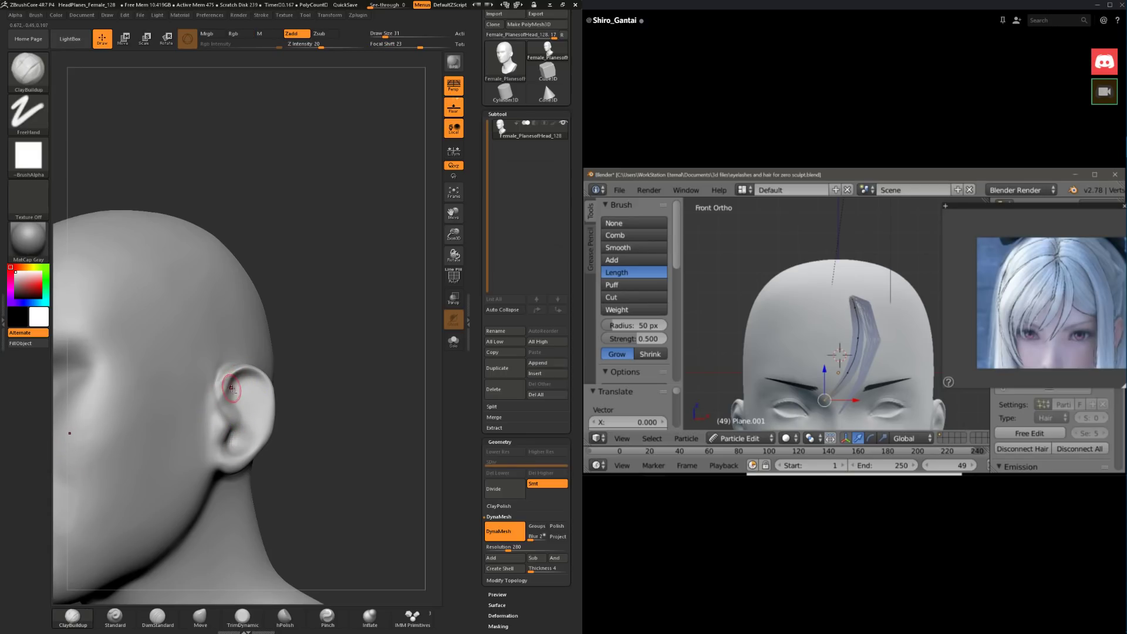
key("ctrl+z")
key("ctrl+z")
key("ctrl+z")
key("ctrl+z")
Step: Rebuild the upper inner fold of the ear with ClayBuildup strokes
left_click_drag(284, 346, 233, 382)
left_click_drag(294, 349, 248, 377)
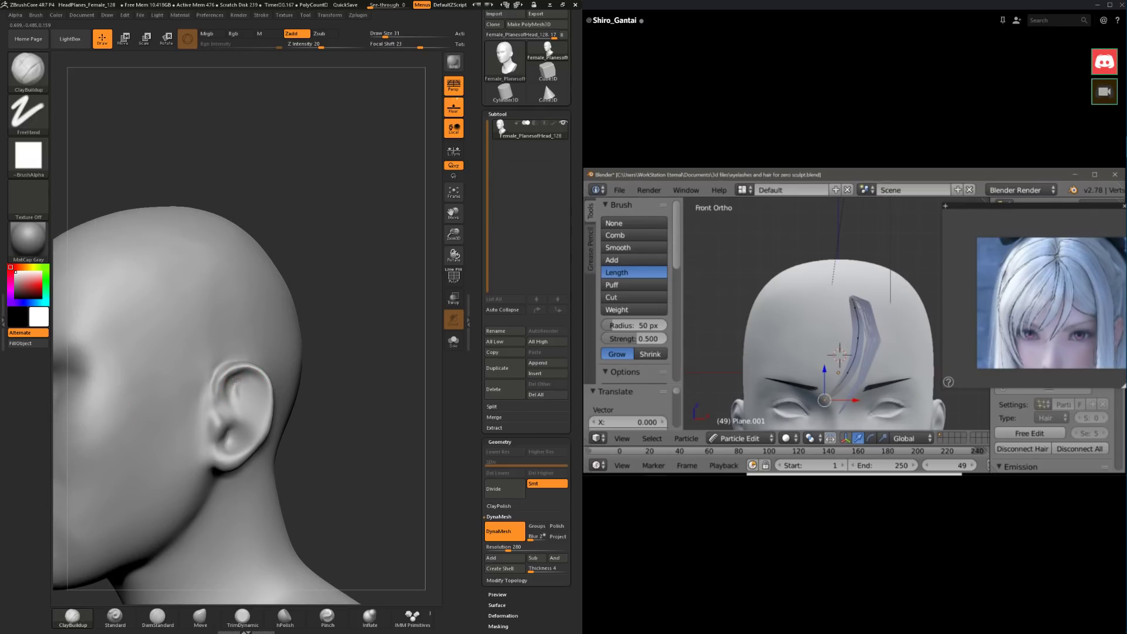
left_click_drag(325, 347, 275, 357)
Step: Thicken the upper rim and lobe of the ear with the Inflate brush
left_click(374, 614)
left_click_drag(330, 465, 360, 428)
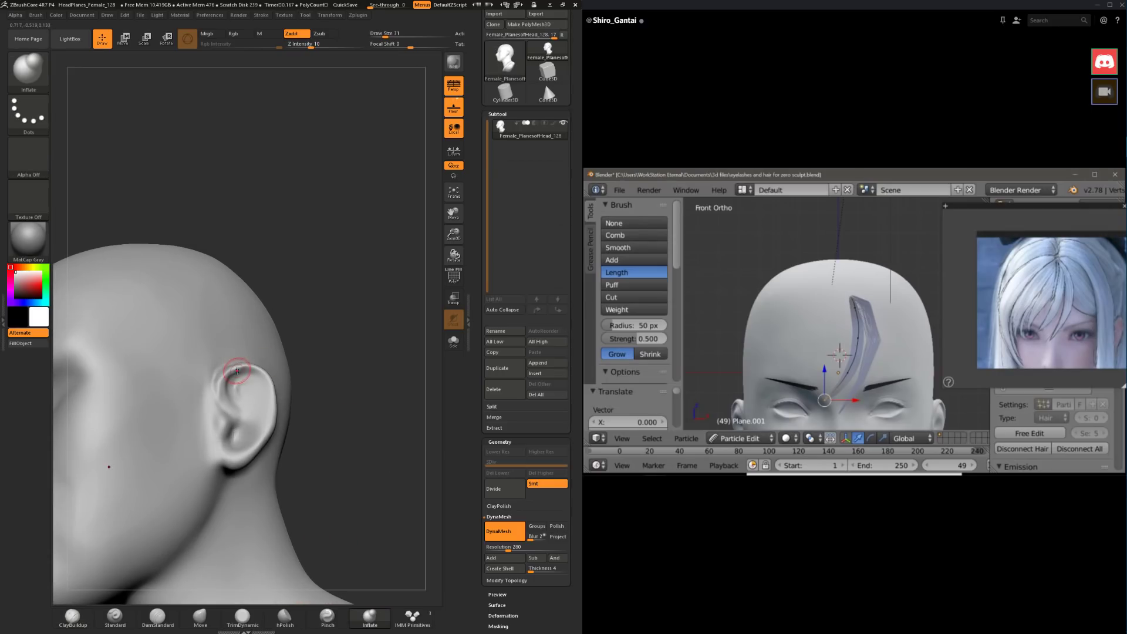
left_click_drag(305, 334, 329, 354)
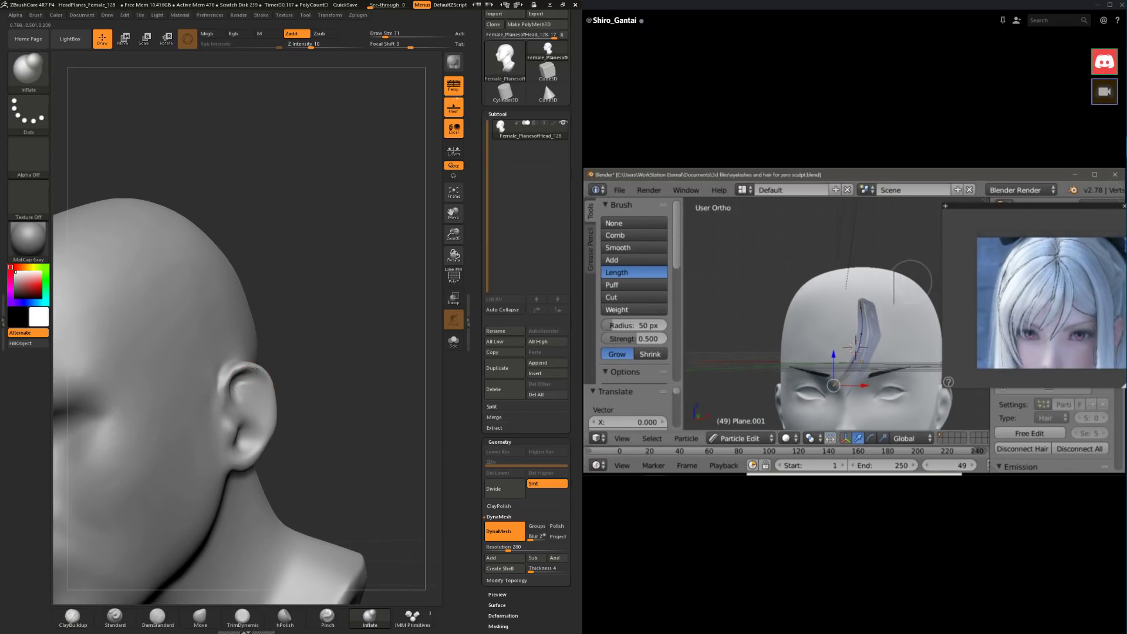
mouse_move(233, 385)
left_mouse_down("shift")
mouse_move(243, 373)
mouse_move(243, 387)
mouse_move(313, 401)
left_mouse_up("shift")
left_click_drag(250, 453, 248, 460, "shift")
Step: Select the Move brush to adjust the shape of the ear
left_click(200, 616)
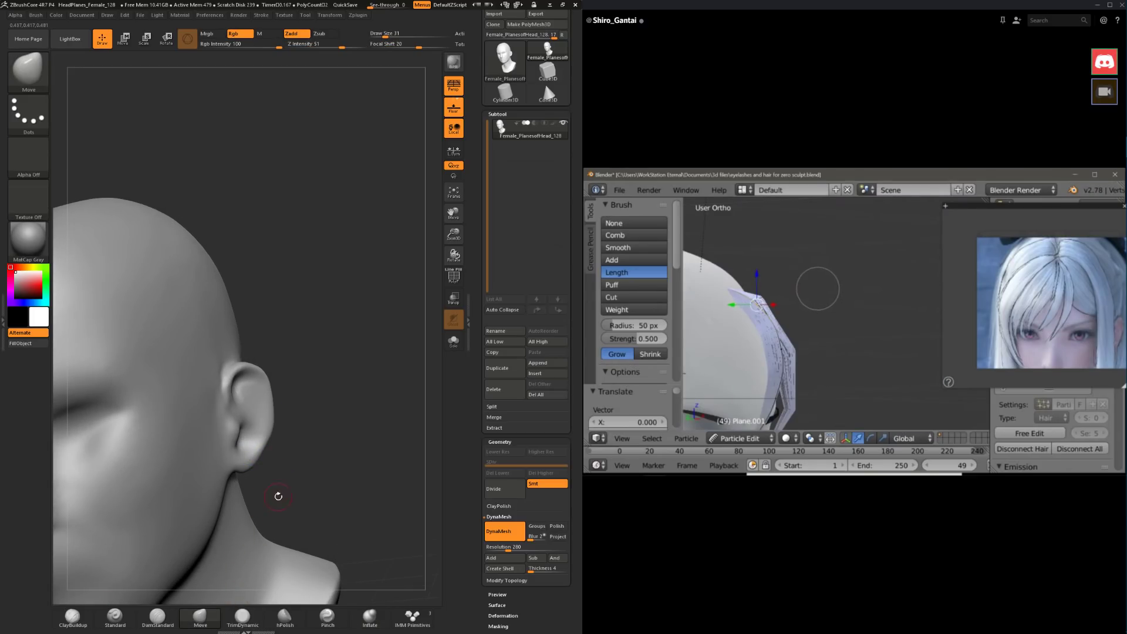
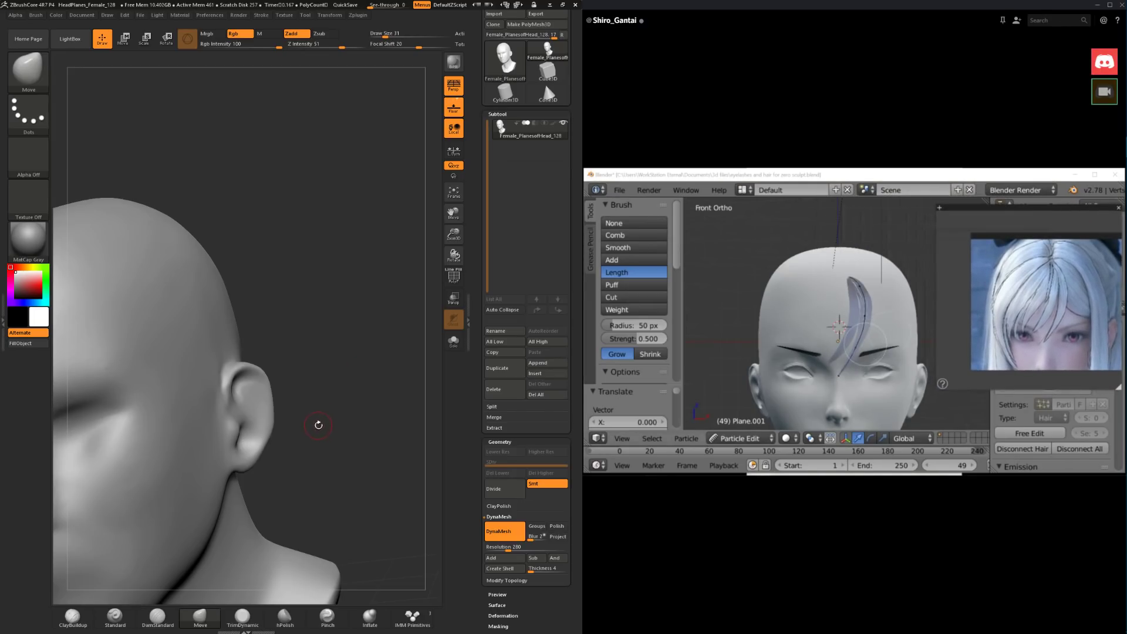
Step: Set the Move brush to draw size 94 and check the ear and head shape from the front and both profiles
key("shift")
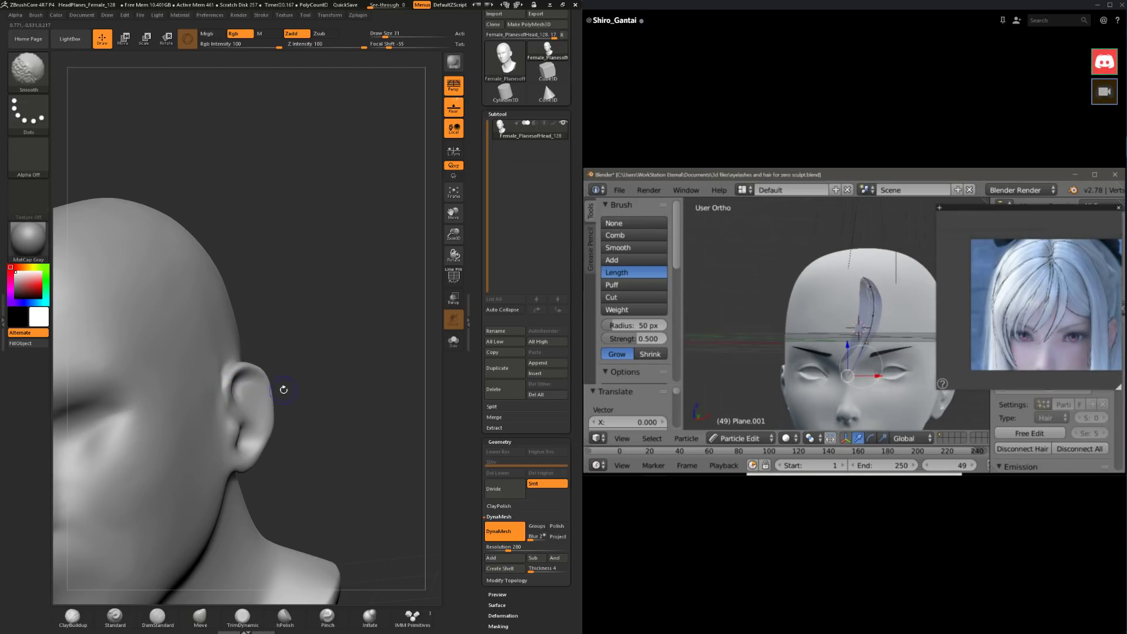
mouse_move(283, 389)
left_mouse_down("alt")
mouse_move(279, 380)
mouse_move(289, 400)
mouse_move(276, 413)
mouse_move(288, 404)
mouse_move(251, 441)
mouse_move(340, 455)
mouse_move(325, 458)
left_mouse_up("alt")
key("shift")
left_click_drag(326, 458, 317, 497, "alt")
left_click_drag(336, 447, 253, 439)
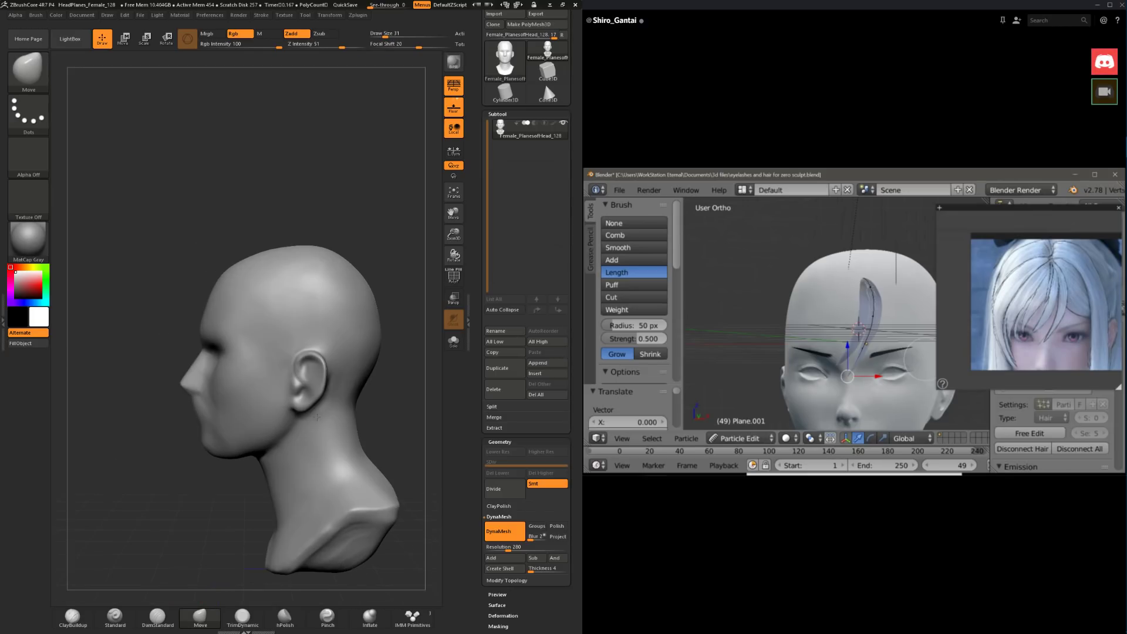
key("space")
left_click_drag(230, 375, 237, 375)
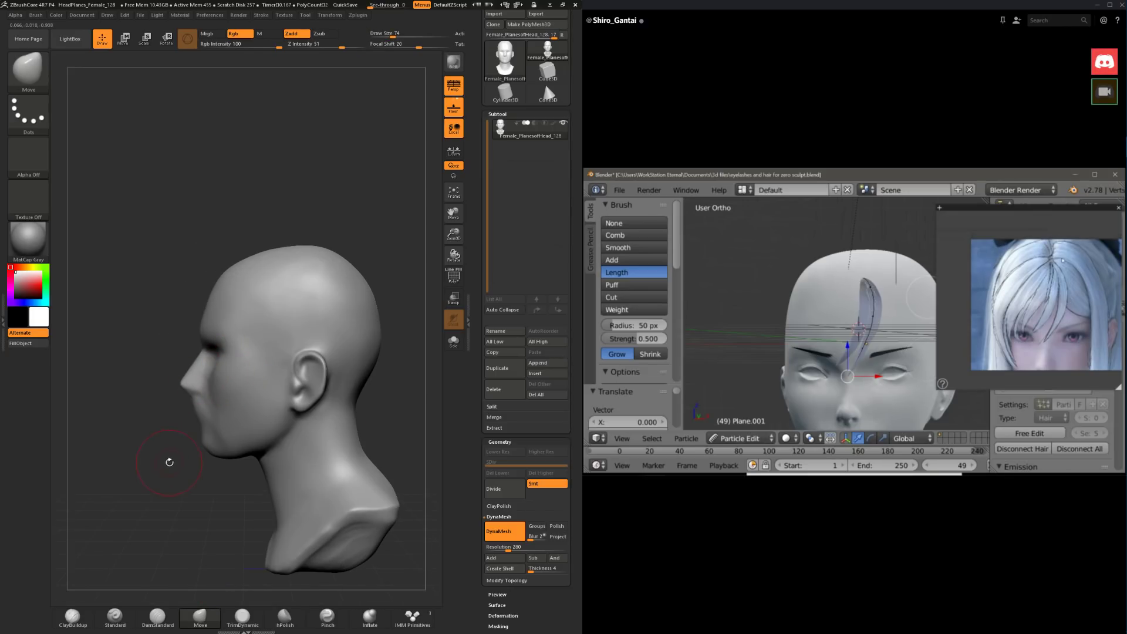
left_click_drag(168, 460, 273, 470)
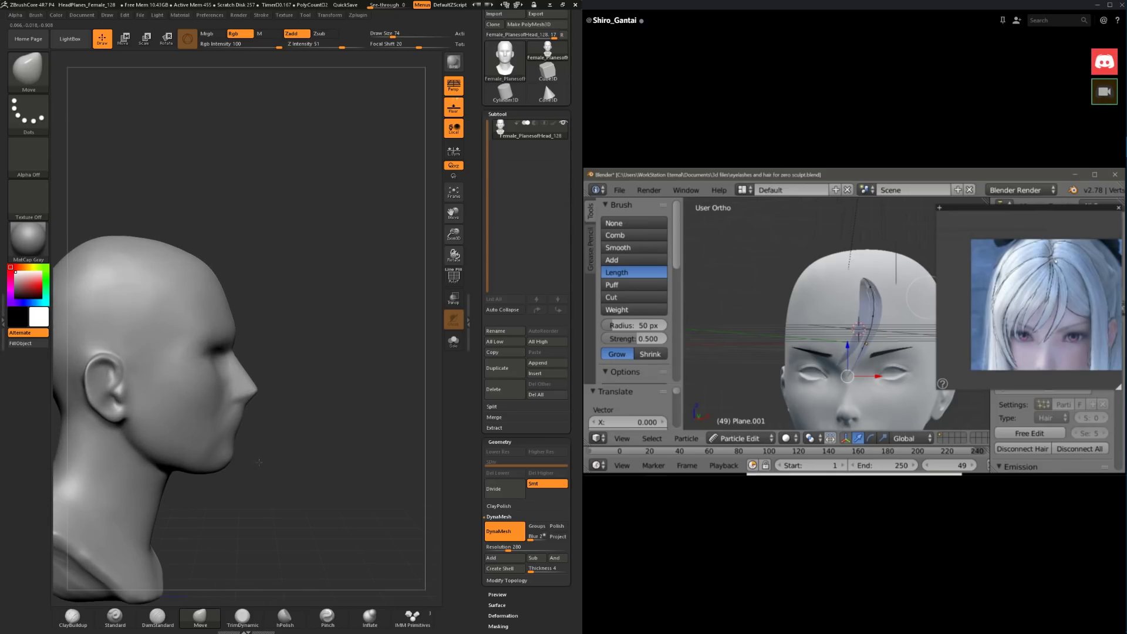
key("space")
left_click_drag(206, 422, 210, 422)
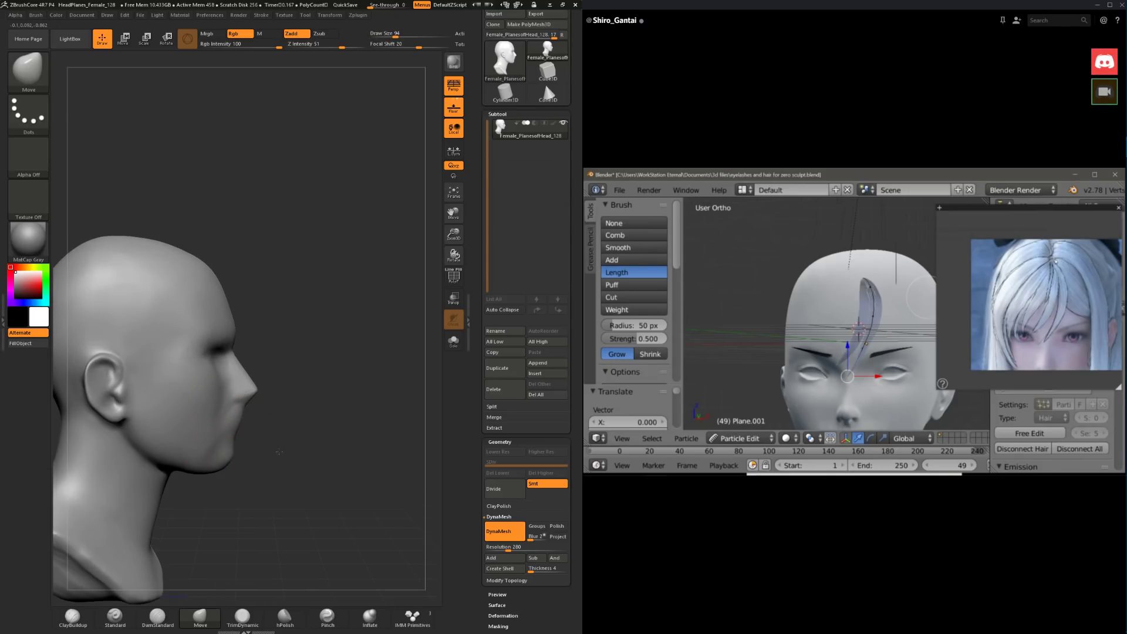
left_click_drag(278, 452, 224, 465)
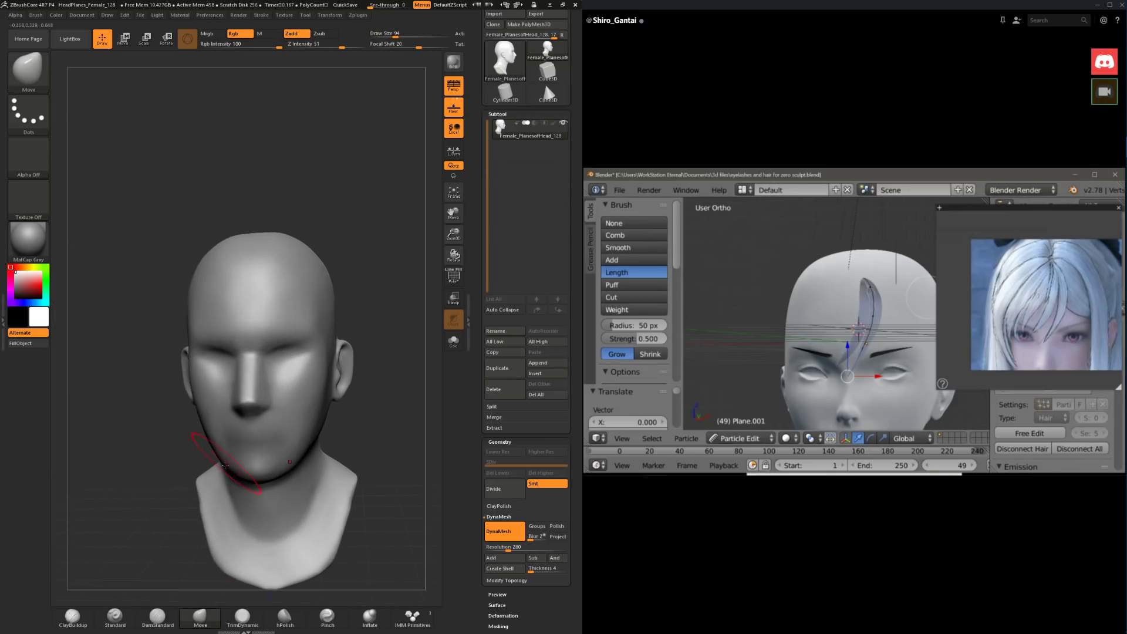
Step: Flatten the underside of the chin and jaw with the TrimDynamic brush
left_click(243, 620)
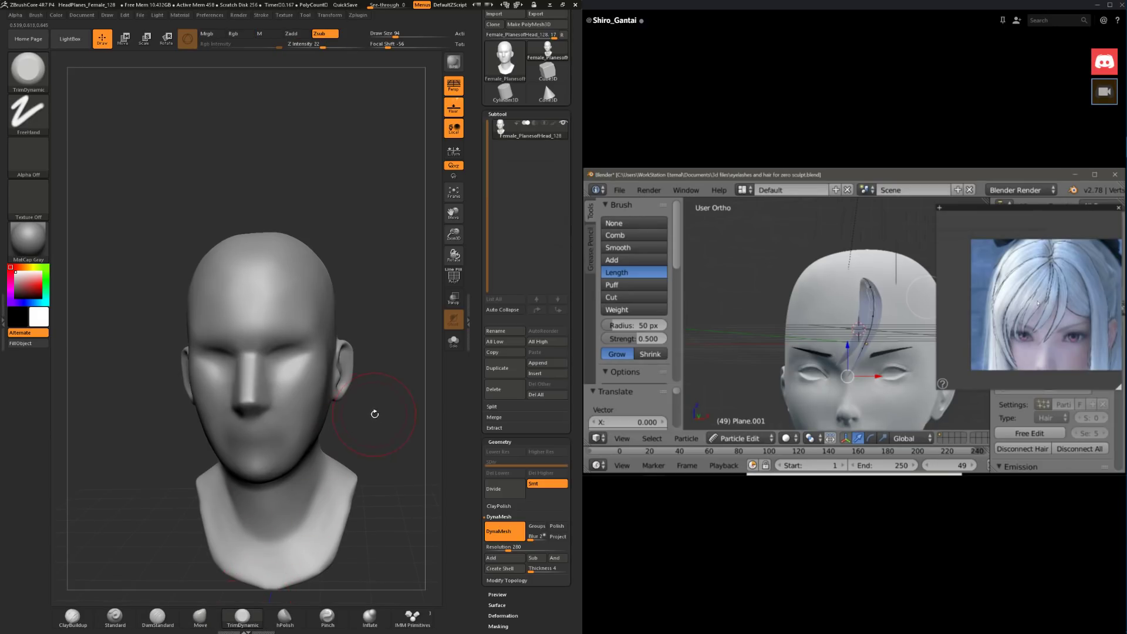
mouse_move(372, 415)
left_mouse_down()
mouse_move(283, 455)
mouse_move(203, 510)
left_mouse_up()
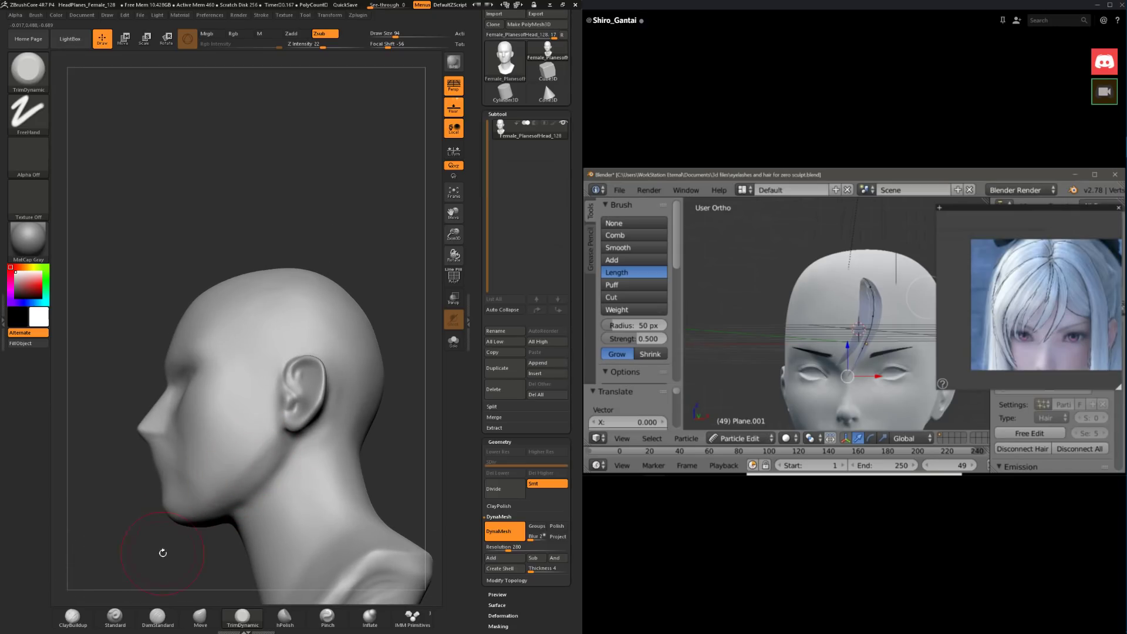
left_click_drag(163, 553, 179, 482)
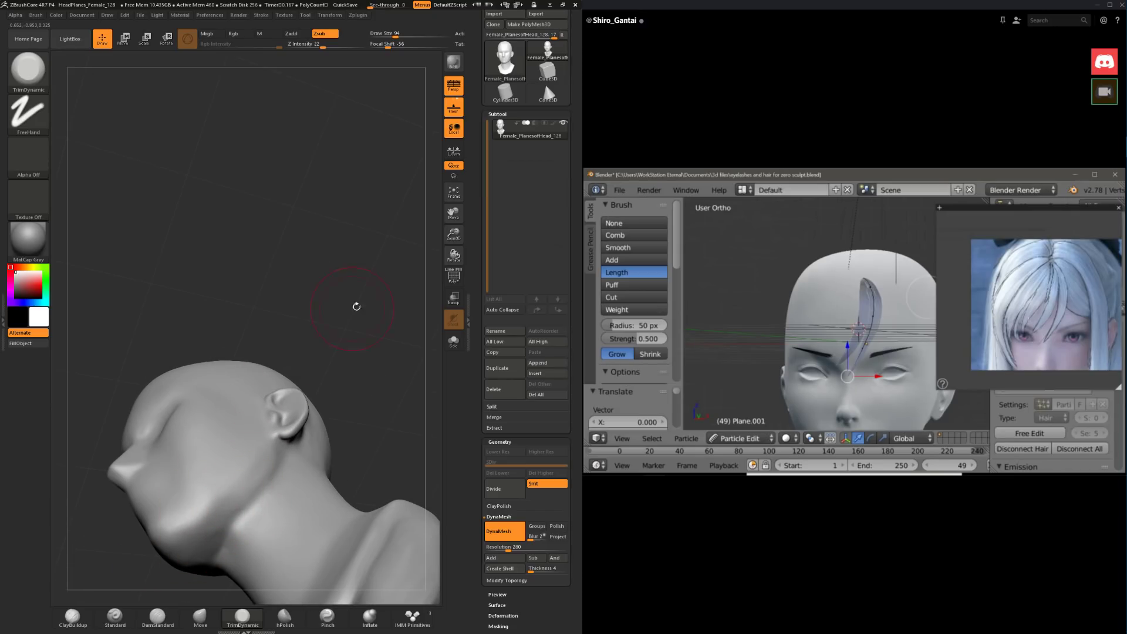
left_click_drag(356, 306, 381, 318)
mouse_move(327, 414)
left_mouse_down()
mouse_move(310, 410)
mouse_move(320, 415)
mouse_move(276, 469)
left_mouse_up()
Step: Adjust the jawline where it meets the neck with the Move brush
left_click(200, 617)
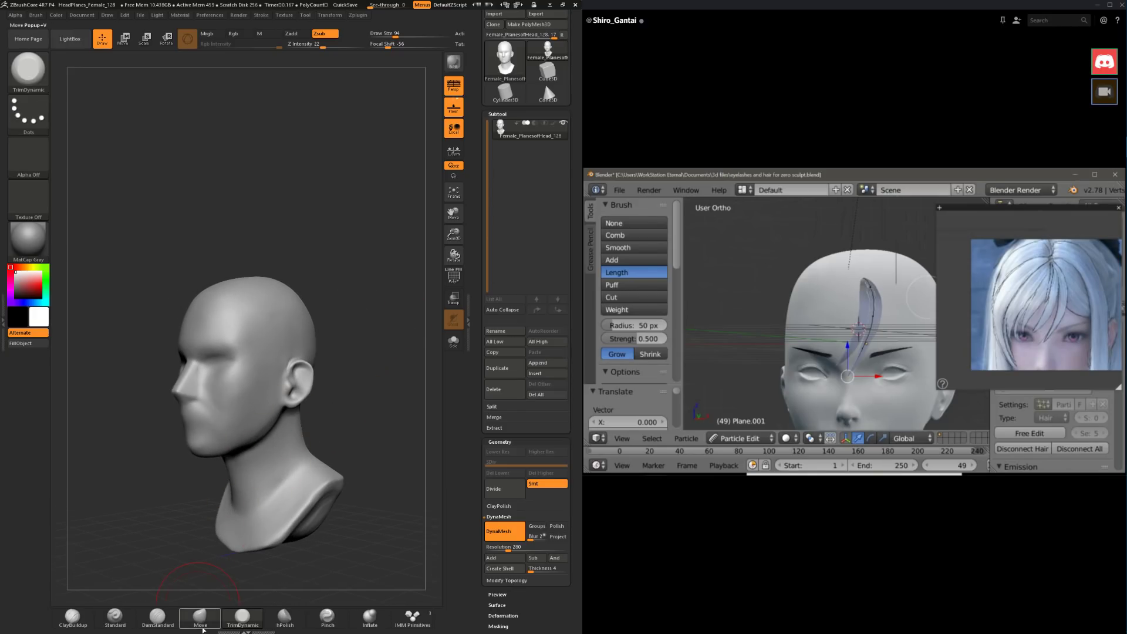
left_click_drag(182, 509, 177, 508)
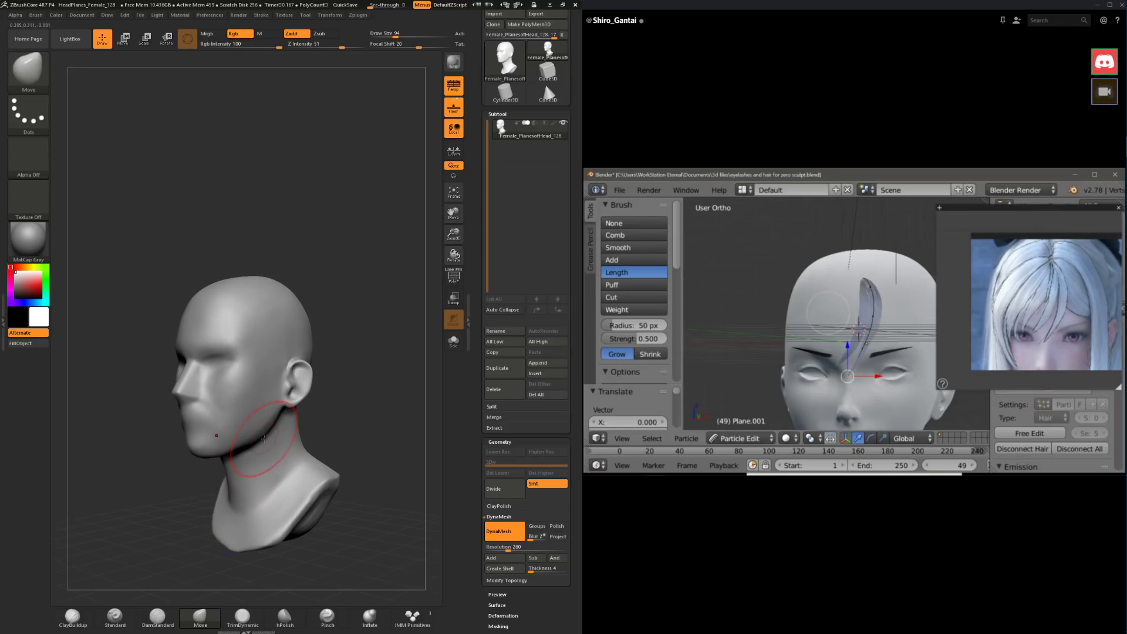
left_click_drag(329, 429, 338, 455)
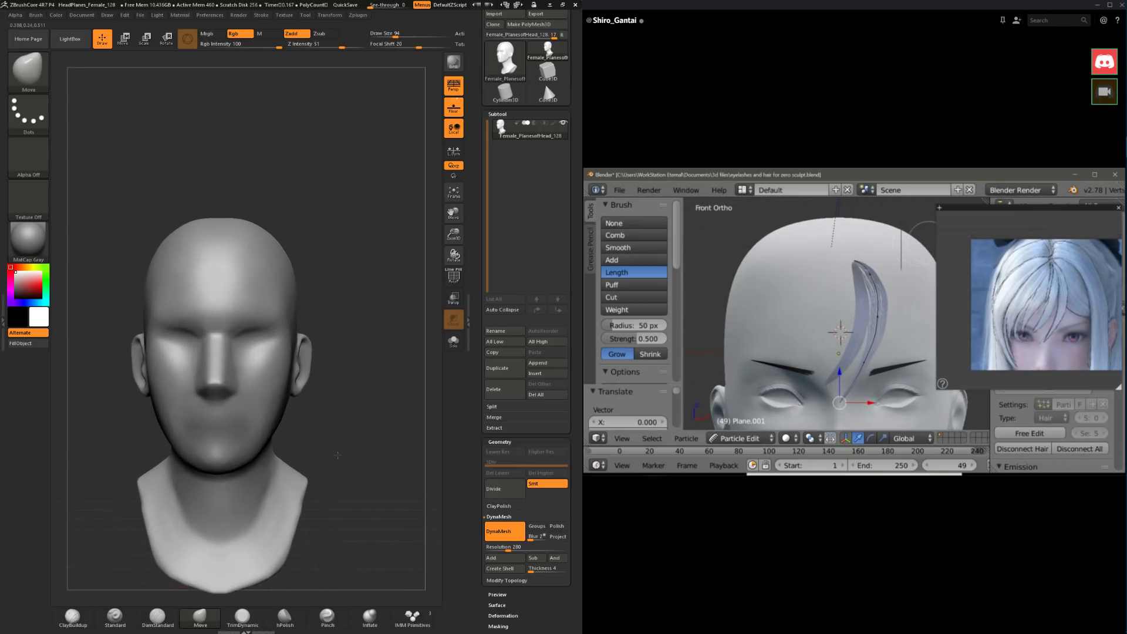
Step: Polish the underside of the chin with the hPolish brush
left_click(242, 616)
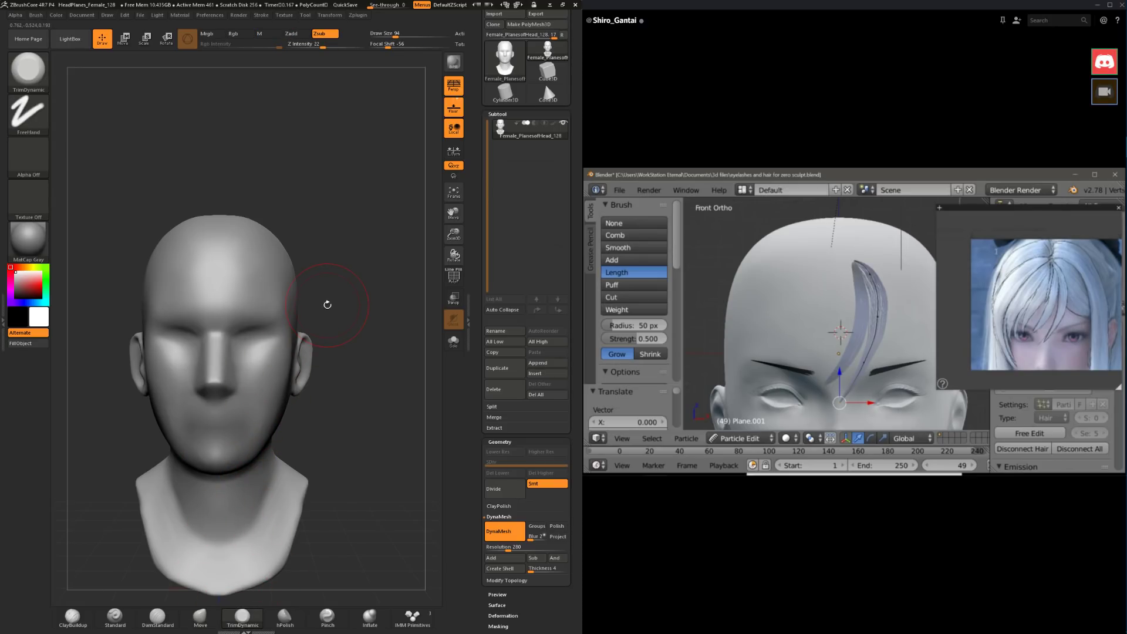
left_click_drag(339, 435, 285, 345)
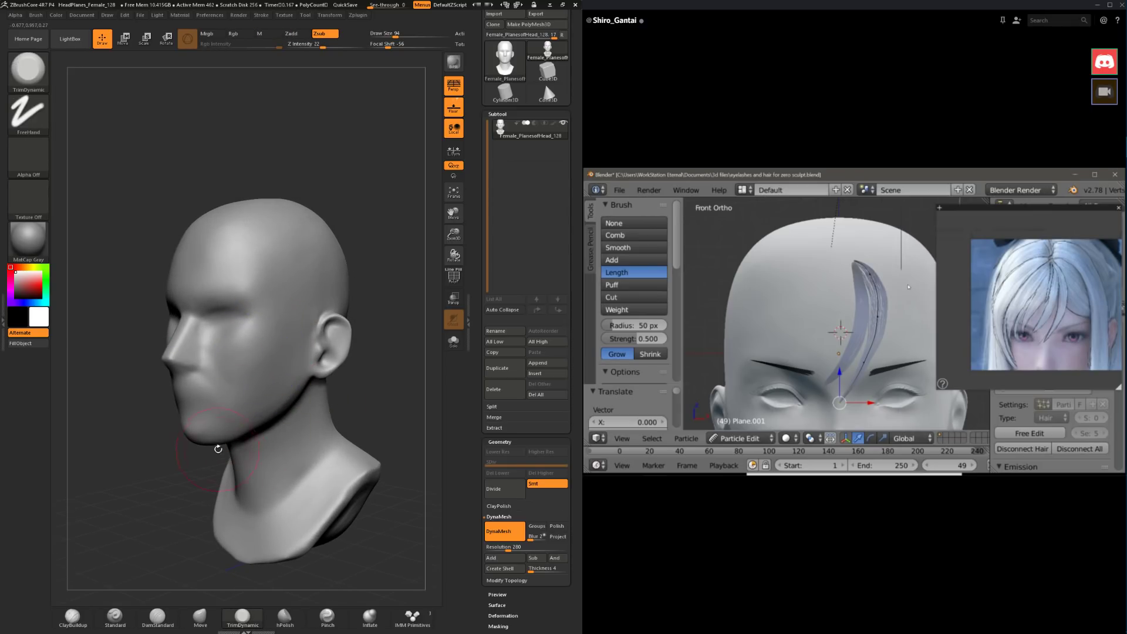
left_click(284, 617)
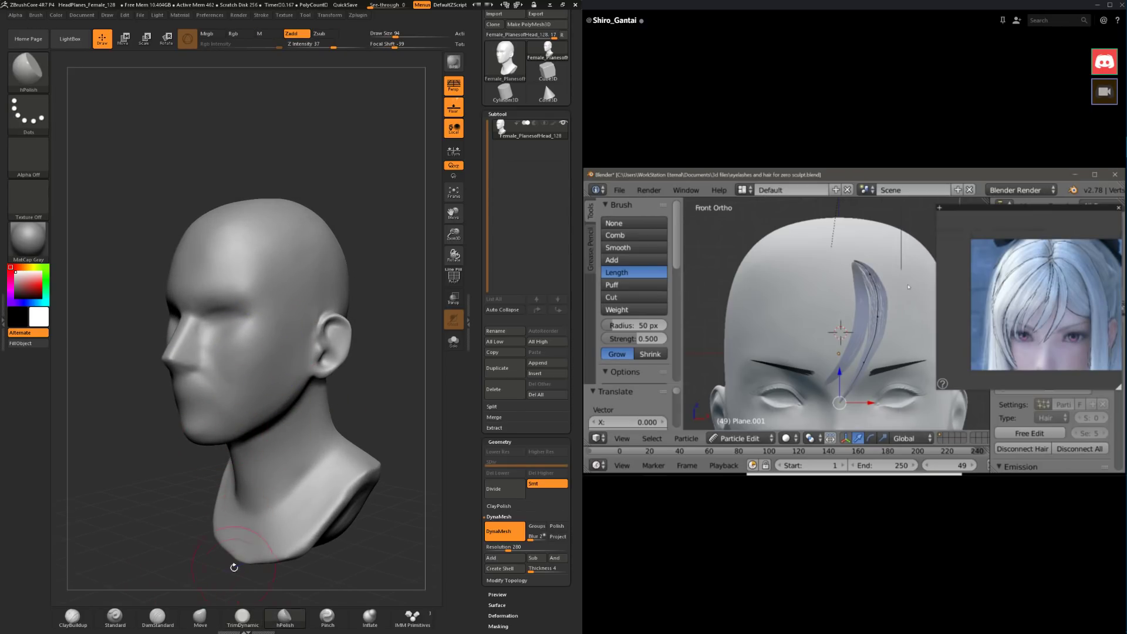
mouse_move(156, 515)
left_mouse_down()
mouse_move(194, 506)
mouse_move(252, 448)
mouse_move(252, 491)
mouse_move(222, 414)
left_mouse_up()
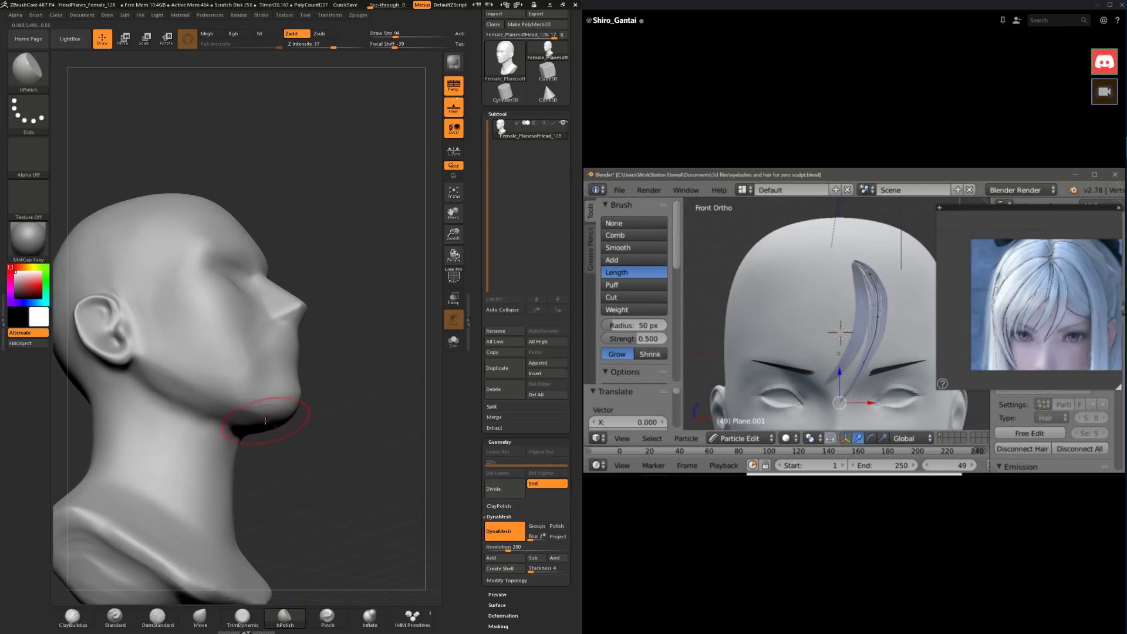
mouse_move(303, 415)
left_mouse_down()
mouse_move(260, 393)
mouse_move(269, 436)
left_mouse_up()
mouse_move(165, 394)
left_mouse_down()
mouse_move(216, 409)
mouse_move(206, 381)
left_mouse_up()
mouse_move(201, 391)
left_mouse_down()
mouse_move(214, 410)
mouse_move(284, 402)
mouse_move(311, 420)
mouse_move(291, 430)
left_mouse_up()
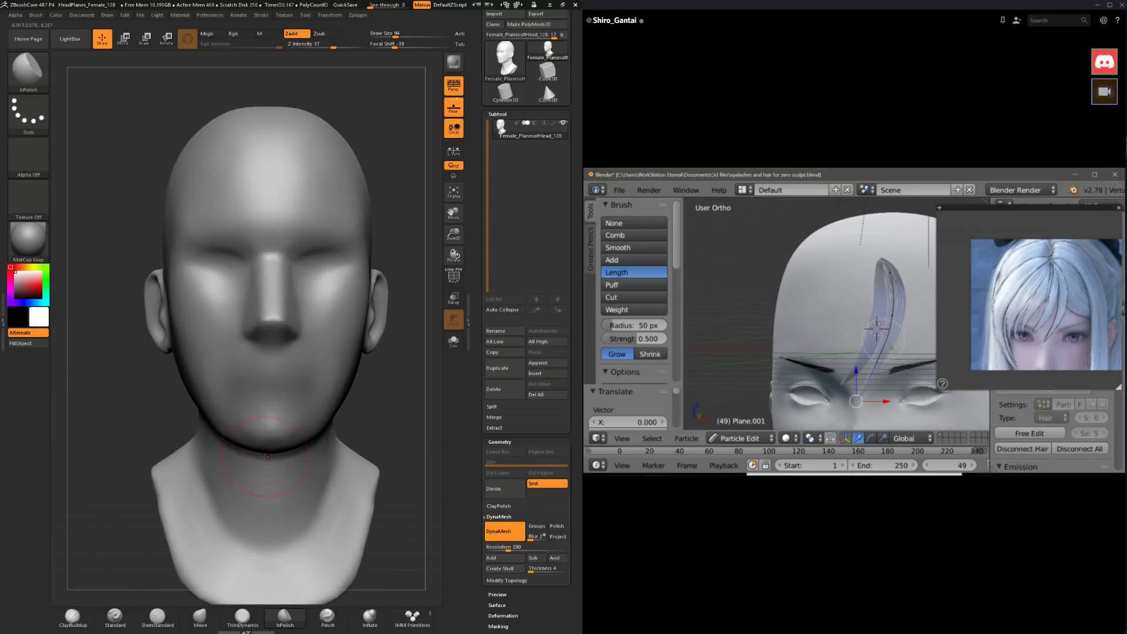
Step: Reshape the jaw and chin with the Move brush and smooth the jawline
left_click(200, 614)
left_click_drag(378, 415, 387, 416)
mouse_move(408, 451)
right_mouse_down("ctrl")
mouse_move(399, 381)
mouse_move(358, 433)
right_mouse_up("ctrl")
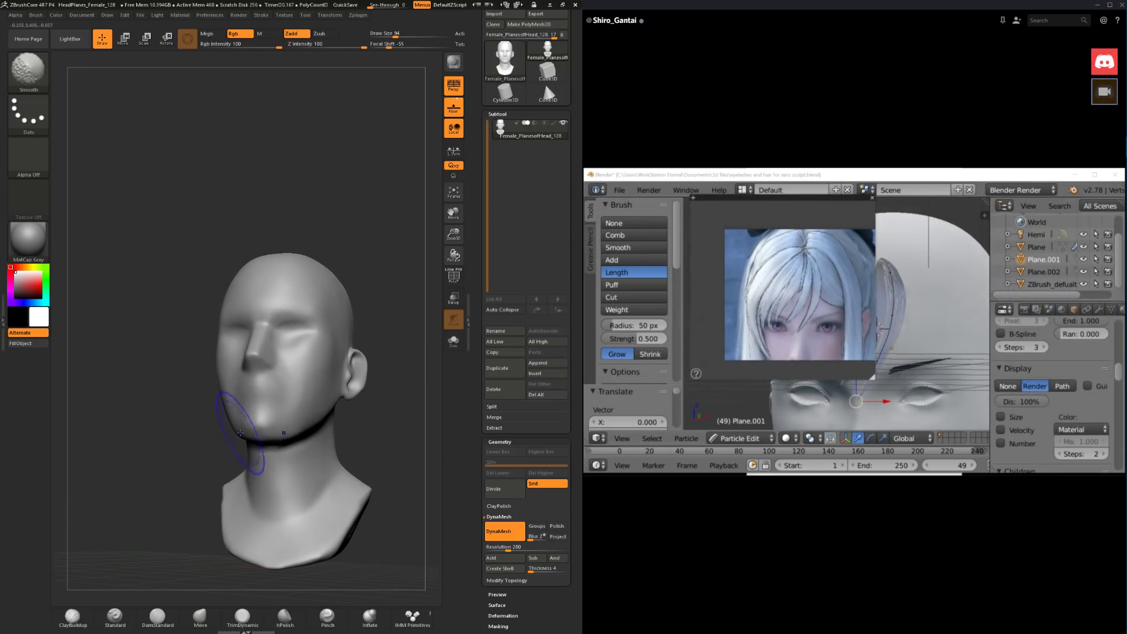
mouse_move(347, 433)
left_mouse_down("shift")
mouse_move(320, 429)
mouse_move(346, 416)
mouse_move(292, 434)
left_mouse_up("shift")
Step: Refine the lower face with the Move brush at draw sizes 59 and 77, and smooth the jaw and neck
key("space")
key("space")
key("space")
key("space")
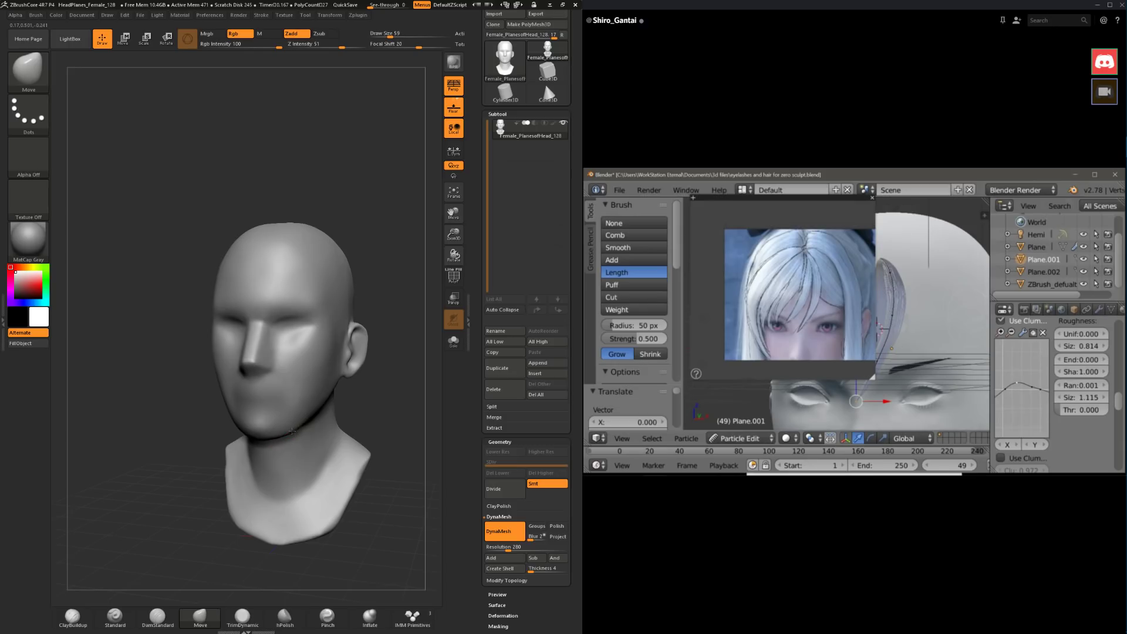
mouse_move(353, 405)
left_mouse_down("shift")
mouse_move(332, 415)
mouse_move(343, 436)
mouse_move(312, 407)
mouse_move(339, 397)
mouse_move(324, 407)
left_mouse_up("shift")
key("space")
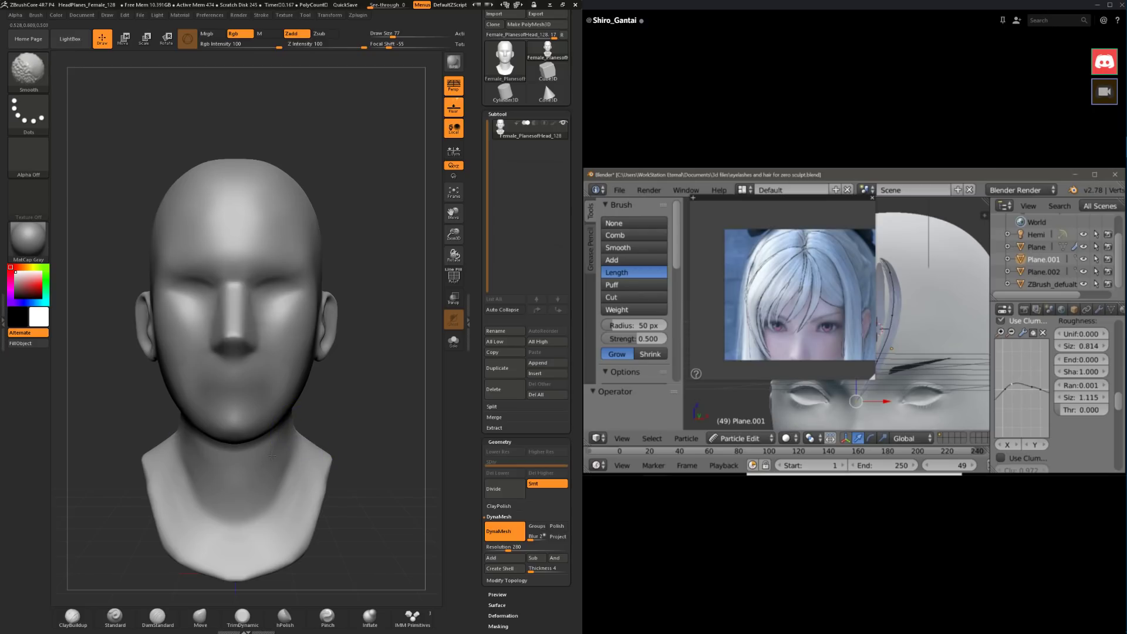
left_click_drag(272, 455, 269, 499, "shift")
left_click_drag(352, 466, 411, 446)
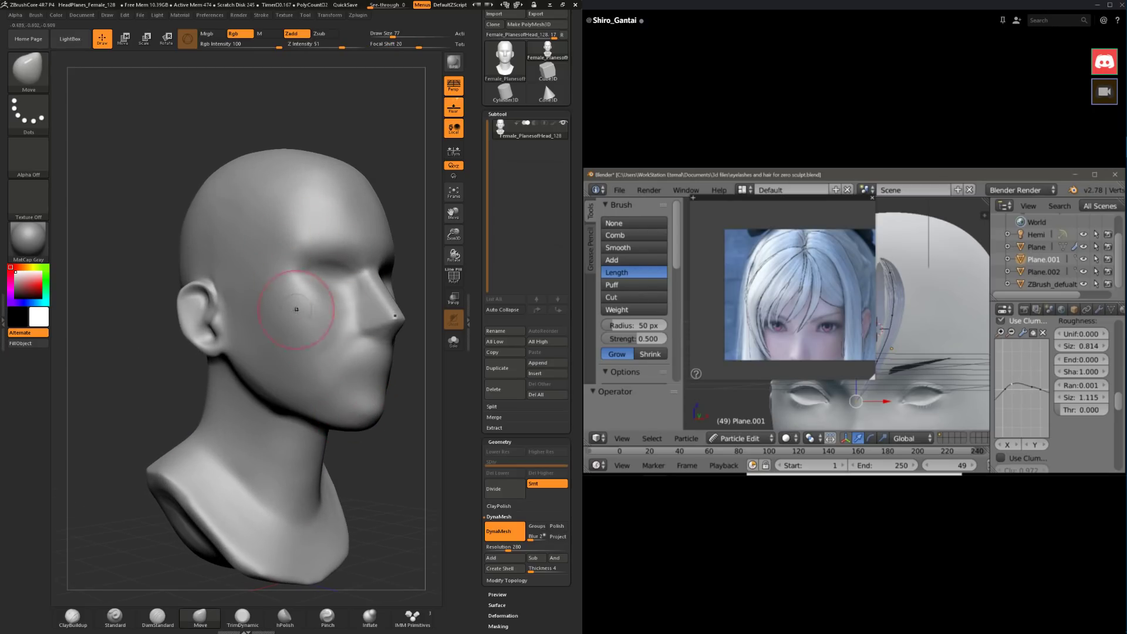
left_click_drag(356, 490, 406, 466, "alt")
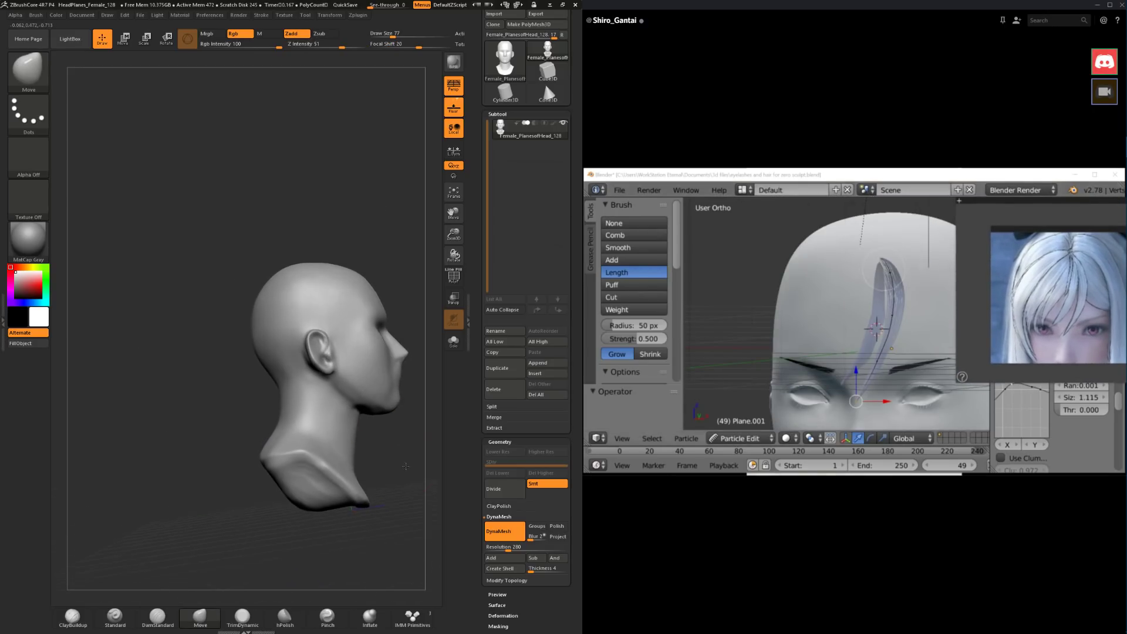
Step: Flatten the underside and back of the bust base with the TrimDynamic brush
left_click(243, 617)
left_click_drag(229, 546, 270, 531)
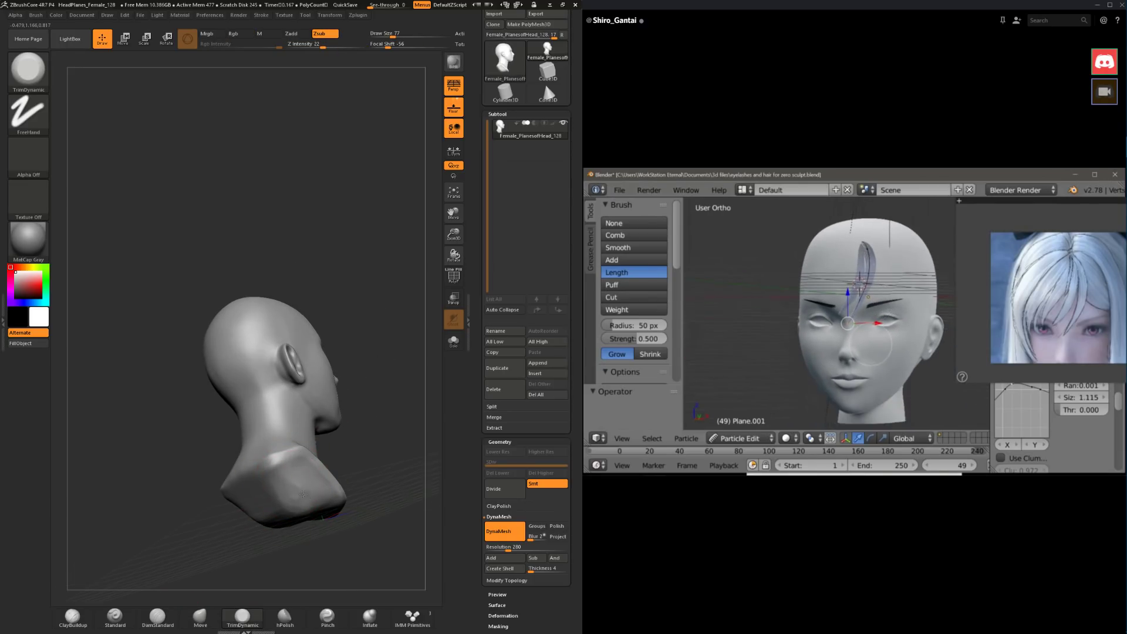
left_click_drag(282, 543, 276, 530)
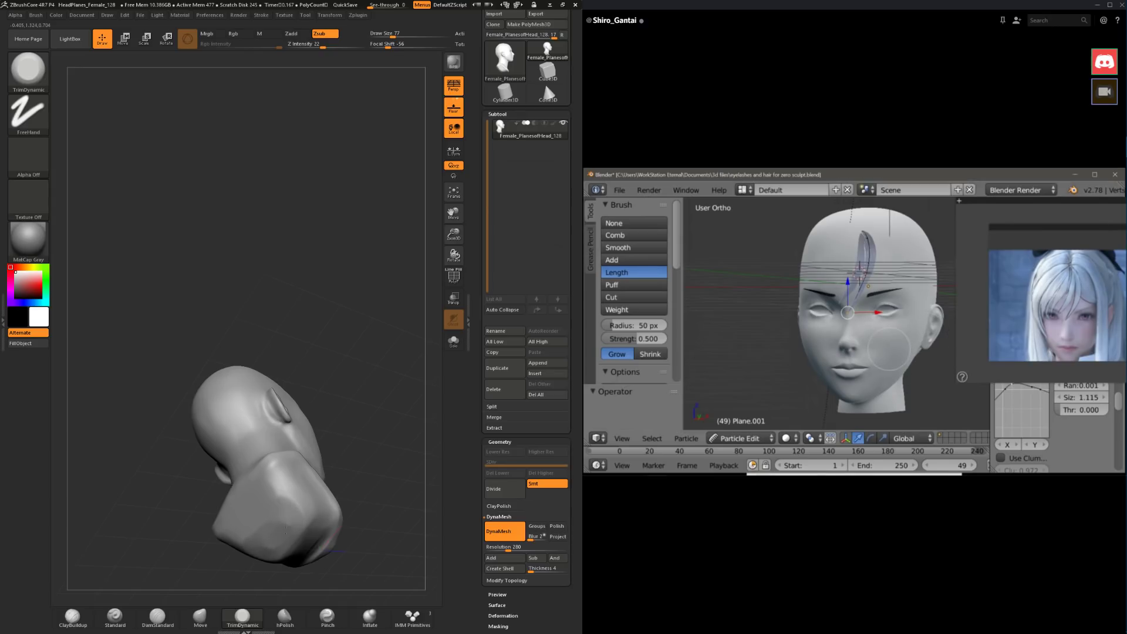
left_click_drag(359, 523, 309, 526)
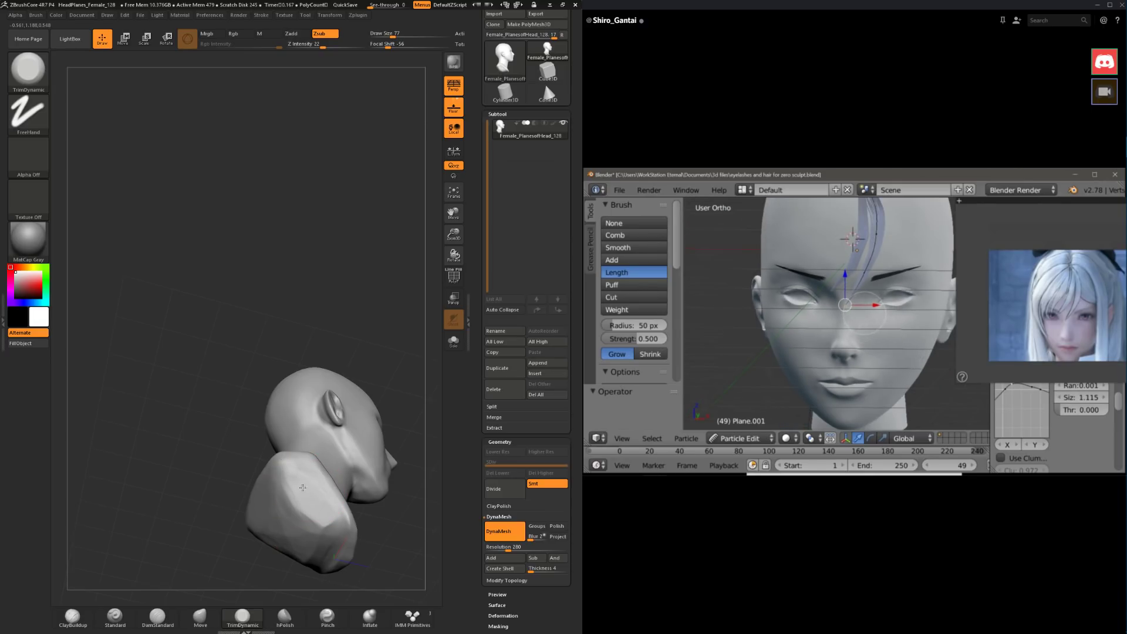
left_click_drag(306, 500, 280, 549)
mouse_move(131, 358)
left_mouse_down()
mouse_move(151, 404)
mouse_move(132, 436)
mouse_move(209, 434)
mouse_move(218, 446)
left_mouse_up()
left_click_drag(235, 496, 150, 484)
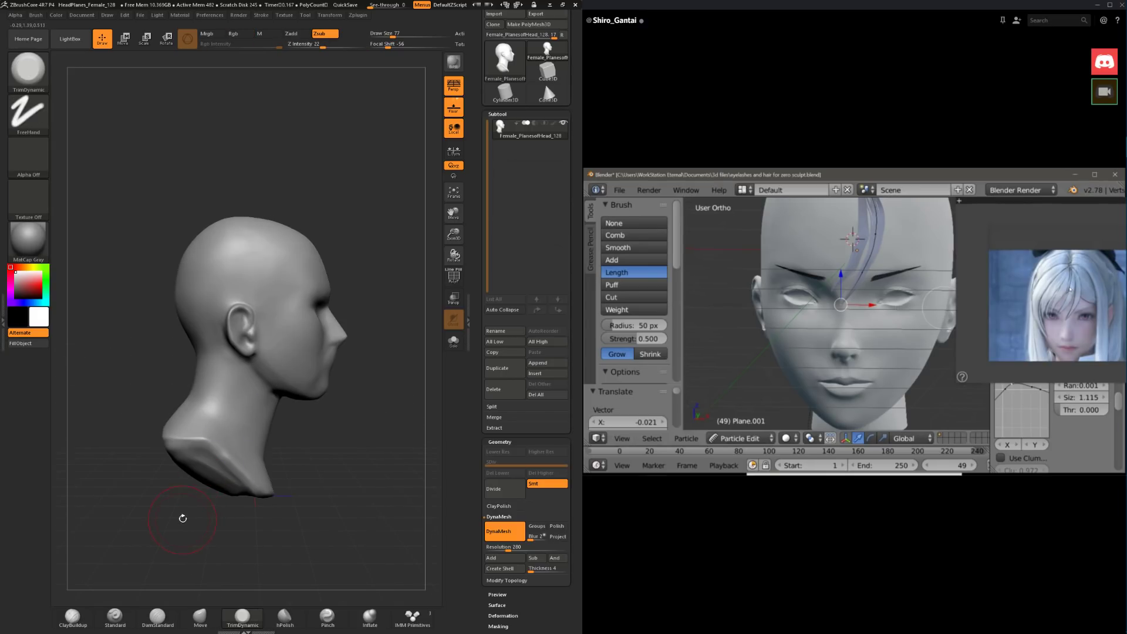
Step: Enlarge the TrimDynamic brush to draw size 112 and even out the back of the neck base
left_click_drag(182, 518, 204, 492)
key("space")
left_click_drag(177, 412, 189, 419)
key("space")
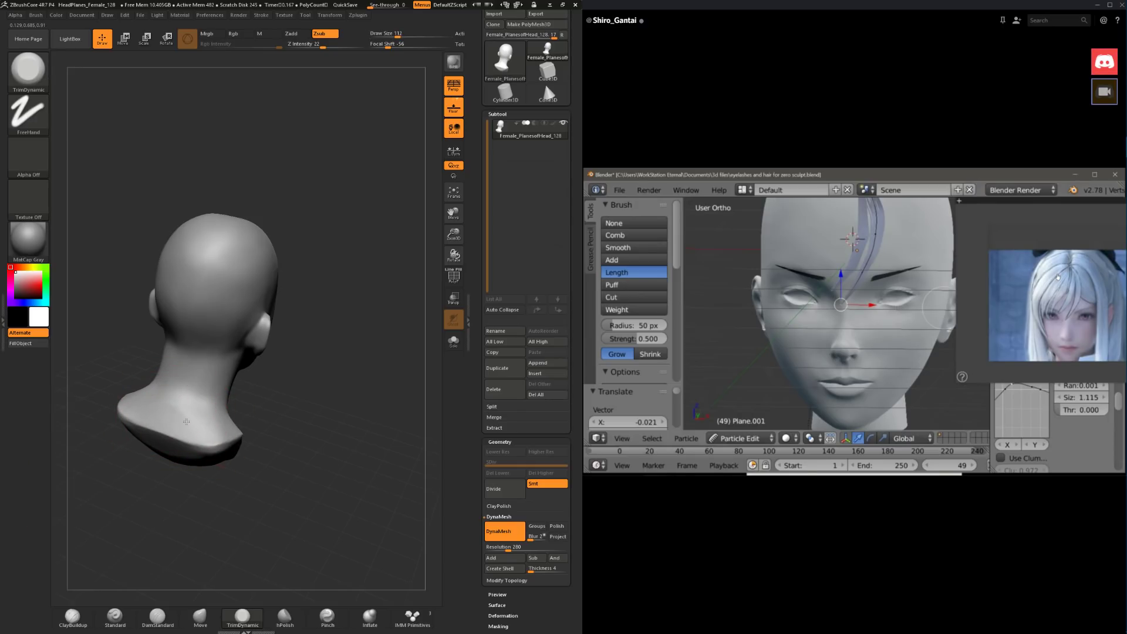
mouse_move(253, 433)
left_mouse_down()
mouse_move(208, 437)
mouse_move(270, 432)
mouse_move(281, 414)
left_mouse_up()
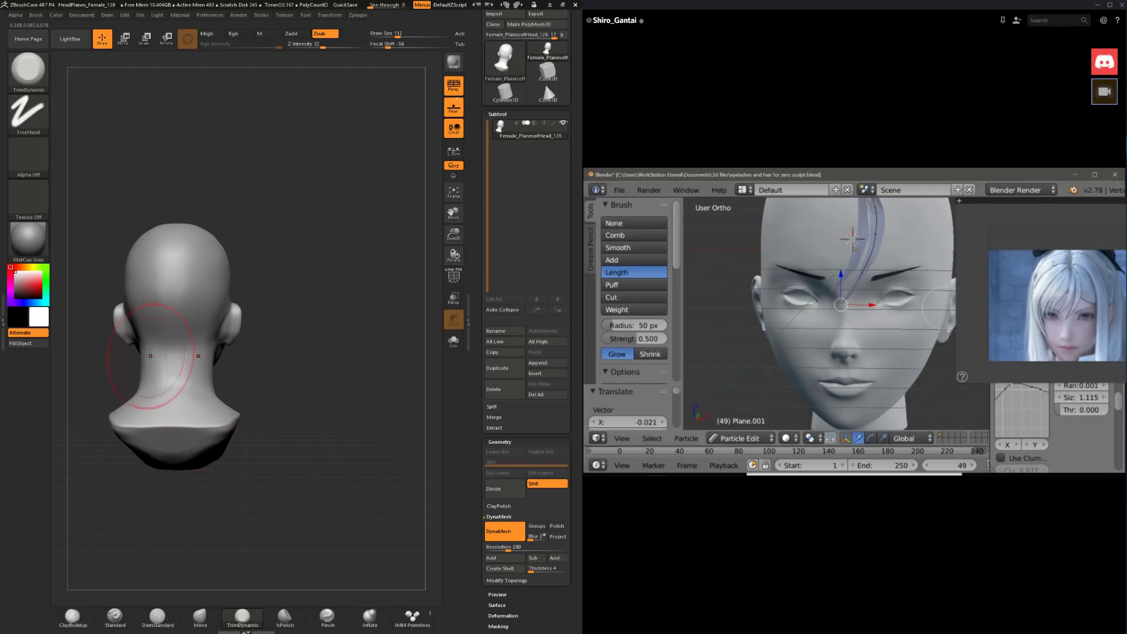
Step: Build up the back of the neck with the ClayBuildup brush at draw size 35
left_click(82, 613)
key("space")
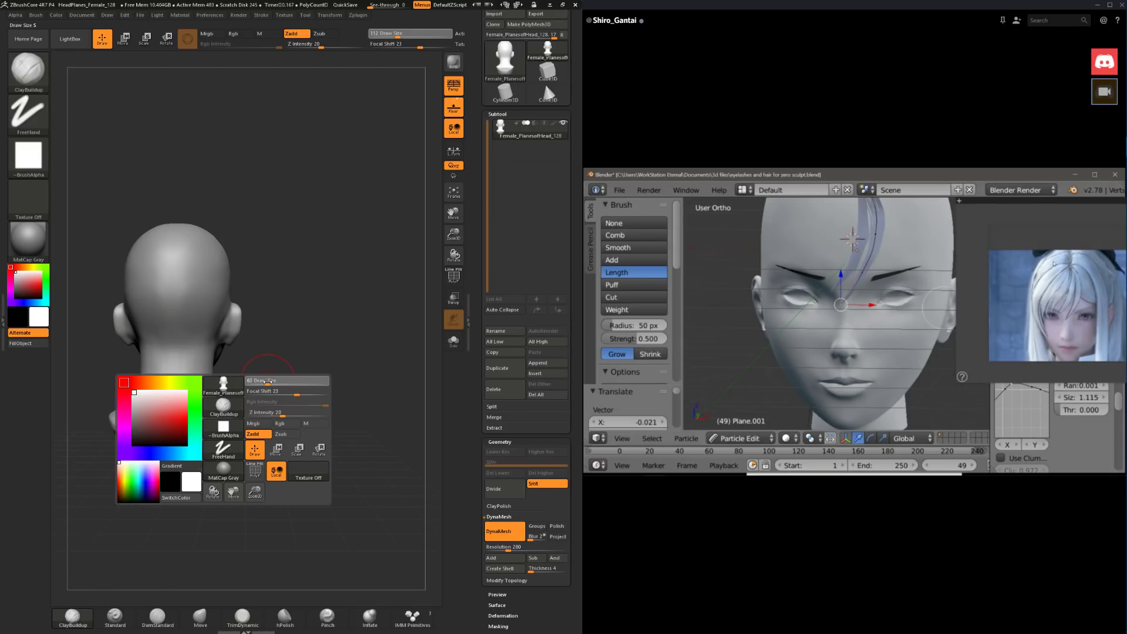
mouse_move(264, 387)
left_mouse_down("alt")
mouse_move(315, 404)
mouse_move(239, 405)
left_mouse_up("alt")
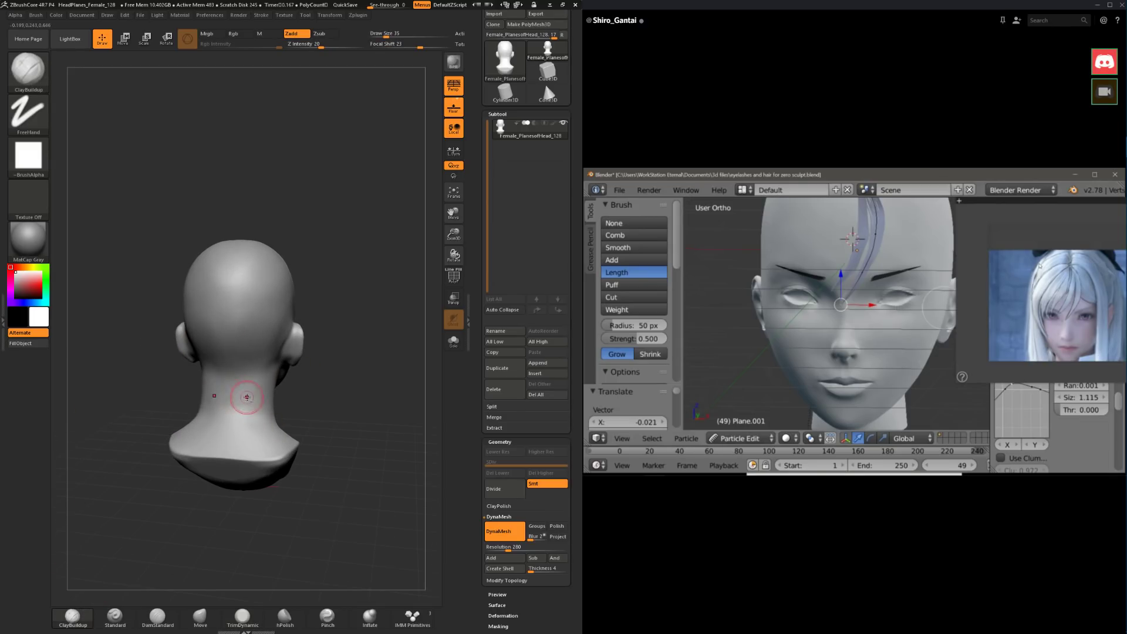
left_click_drag(311, 404, 334, 422)
left_click_drag(348, 464, 376, 399)
Step: Adjust the contours of the head with the Move brush, enlarging it to draw size 101
left_click(201, 617)
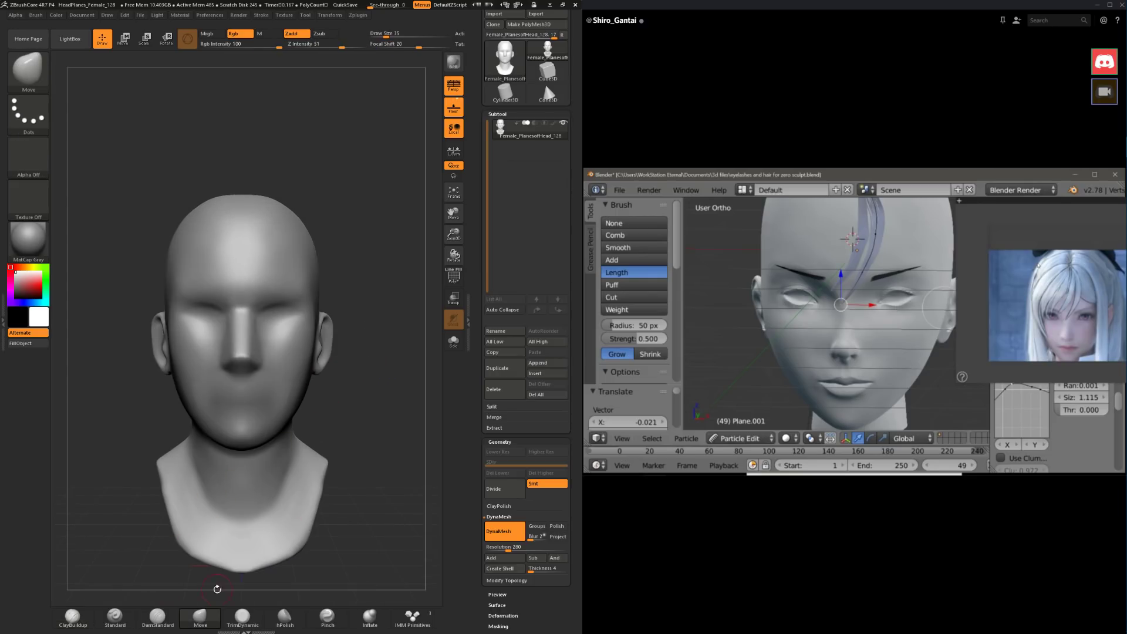
mouse_move(342, 297)
left_mouse_down()
mouse_move(319, 305)
mouse_move(386, 287)
mouse_move(336, 302)
left_mouse_up()
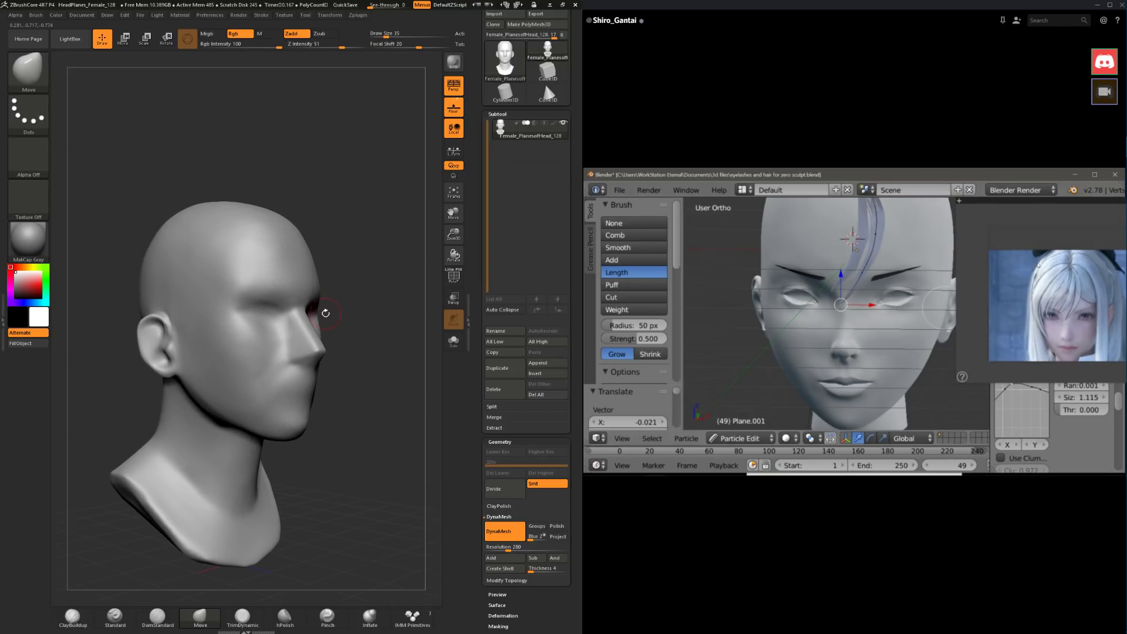
key("shift")
mouse_move(351, 358)
left_mouse_down()
mouse_move(388, 369)
mouse_move(380, 346)
mouse_move(343, 356)
mouse_move(348, 365)
left_mouse_up()
key("space")
left_click(387, 348)
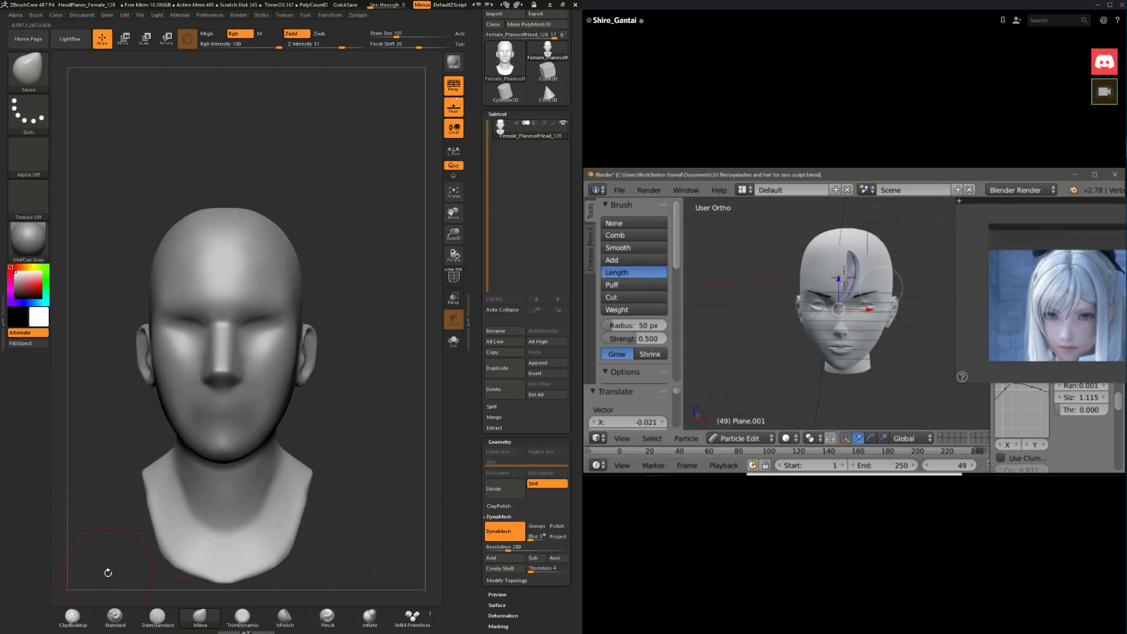
Step: Set the ClayBuildup brush to draw size 17 and raise the DynaMesh resolution to 328 for finer face detail
left_click(73, 616)
left_click_drag(347, 446, 355, 429, "alt")
mouse_move(355, 363)
left_mouse_down("alt")
mouse_move(386, 378)
mouse_move(372, 377)
left_mouse_up("alt")
key("space")
left_click(378, 298)
key("space")
left_click(336, 306)
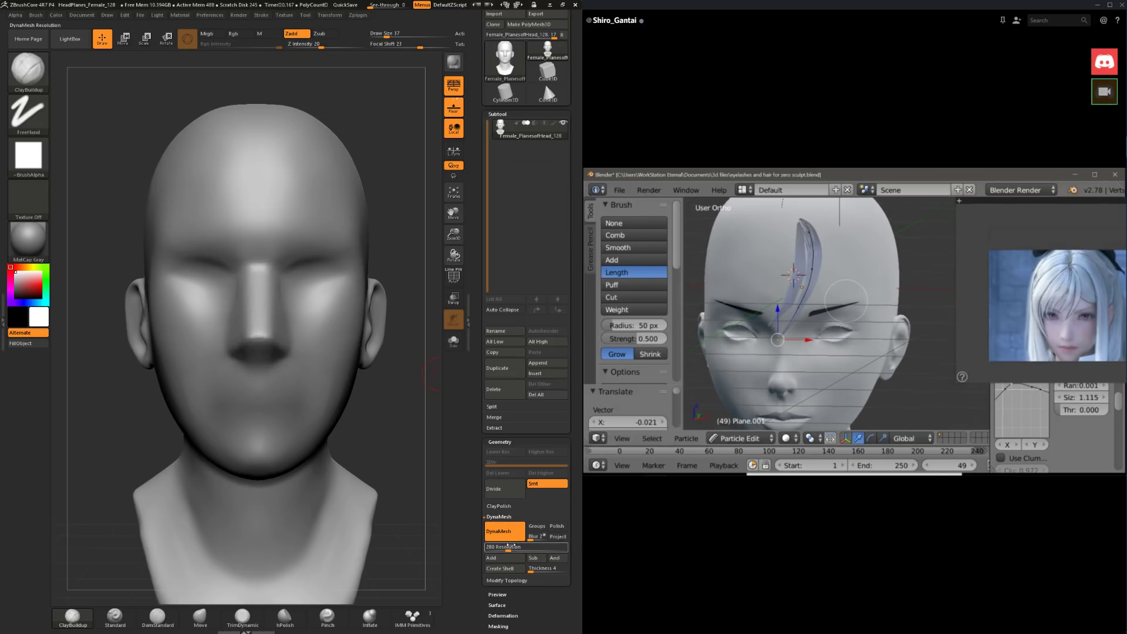
left_click_drag(508, 547, 512, 547)
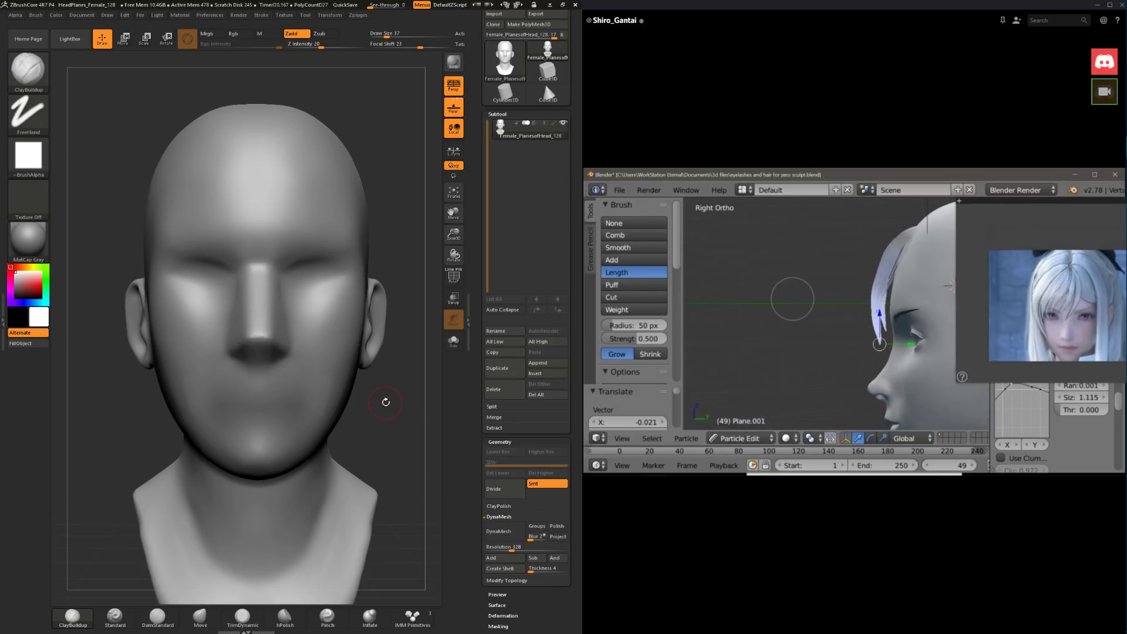
Step: Block in the lips and the mouth line below the nose with the ClayBuildup brush at draw size 71
left_click_drag(385, 402, 409, 396)
key("space")
left_click(289, 330)
left_click_drag(287, 332, 290, 326)
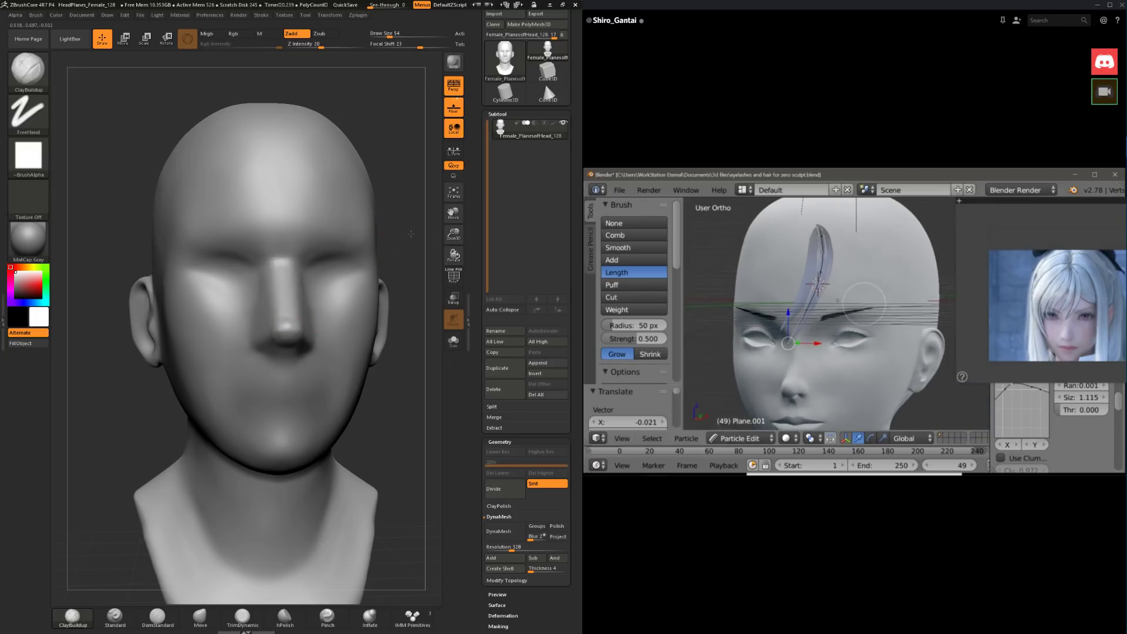
left_click_drag(411, 234, 380, 334)
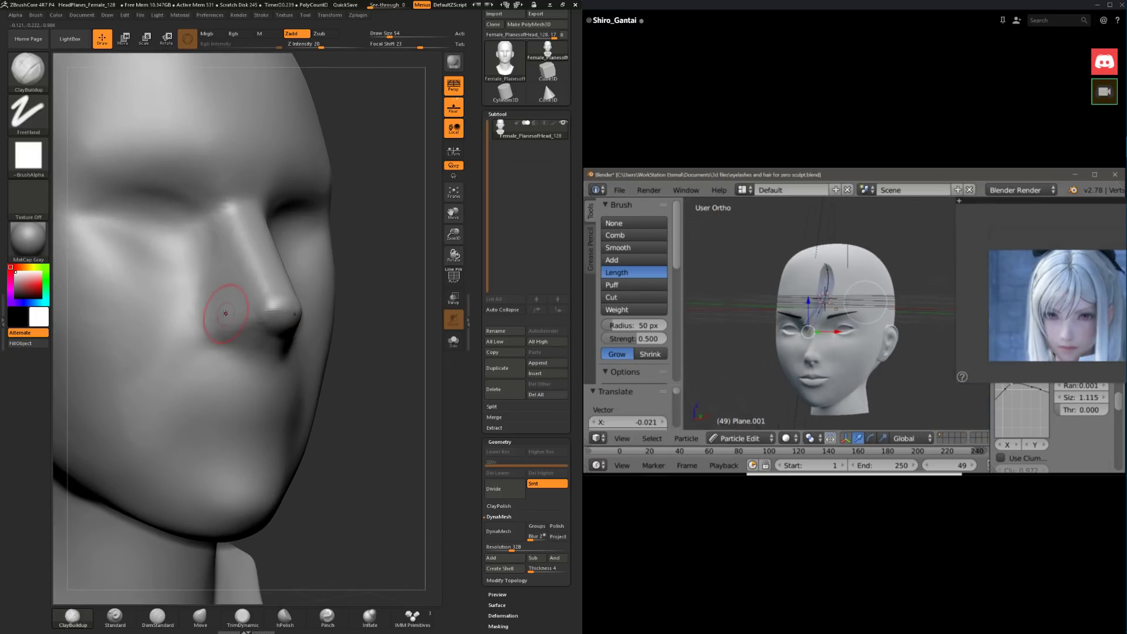
key("space")
left_click_drag(271, 369, 193, 395)
left_click_drag(390, 385, 264, 408)
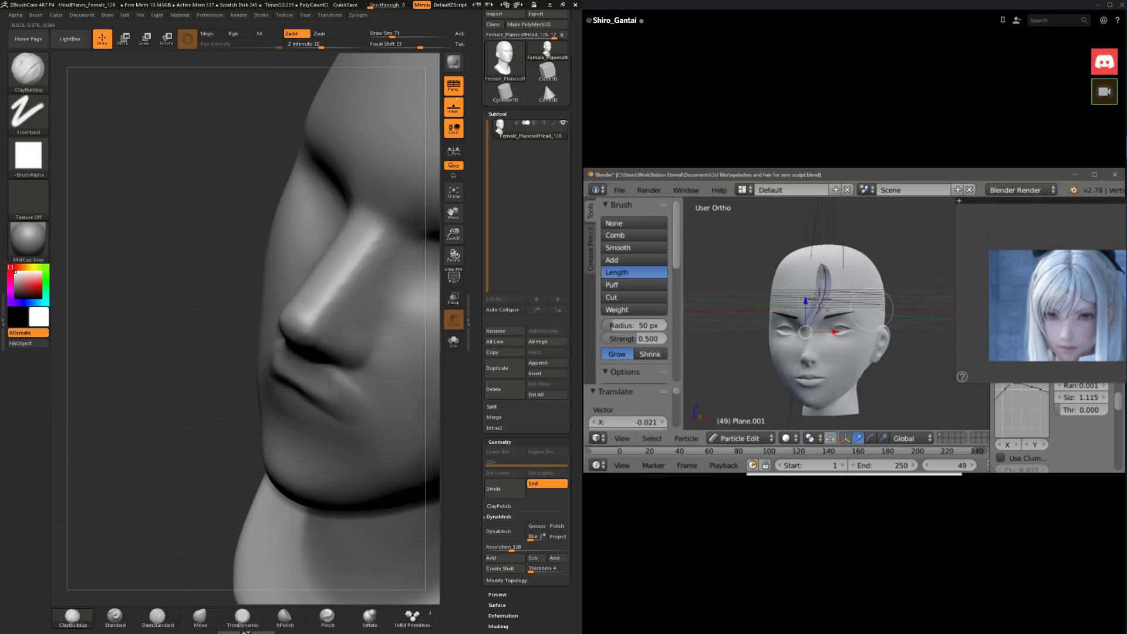
left_click_drag(205, 437, 281, 391)
mouse_move(342, 408)
left_mouse_down()
mouse_move(288, 390)
mouse_move(304, 397)
left_mouse_up()
mouse_move(322, 449)
left_mouse_down()
mouse_move(385, 488)
mouse_move(356, 483)
mouse_move(289, 374)
mouse_move(199, 379)
left_mouse_up()
Step: Add volume to the lips with the ClayBuildup brush at draw size 35 and smooth the mouth corners
key("space")
left_click(333, 358)
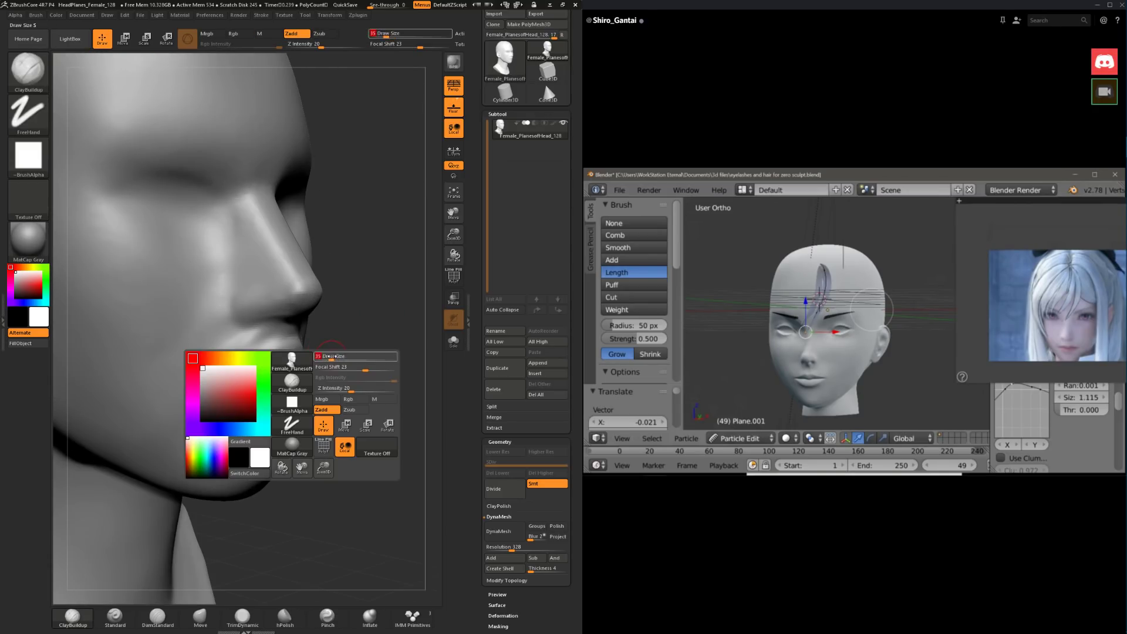
left_click_drag(370, 411, 305, 399)
left_click_drag(298, 339, 283, 339)
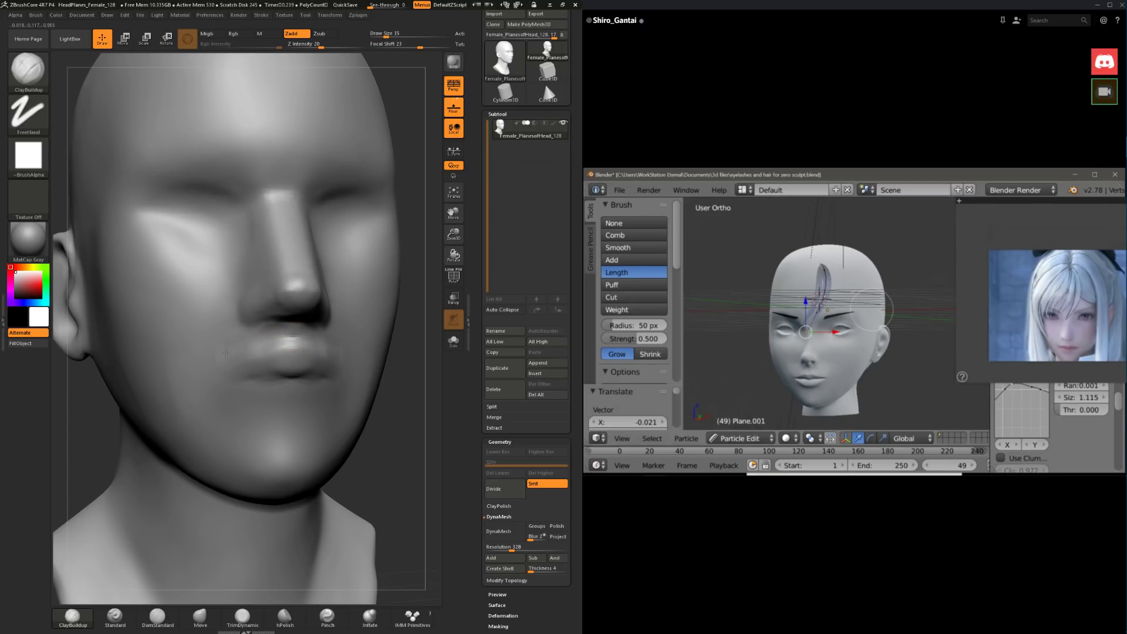
key("shift")
left_click_drag(286, 339, 295, 338)
left_click_drag(397, 419, 303, 335, "shift")
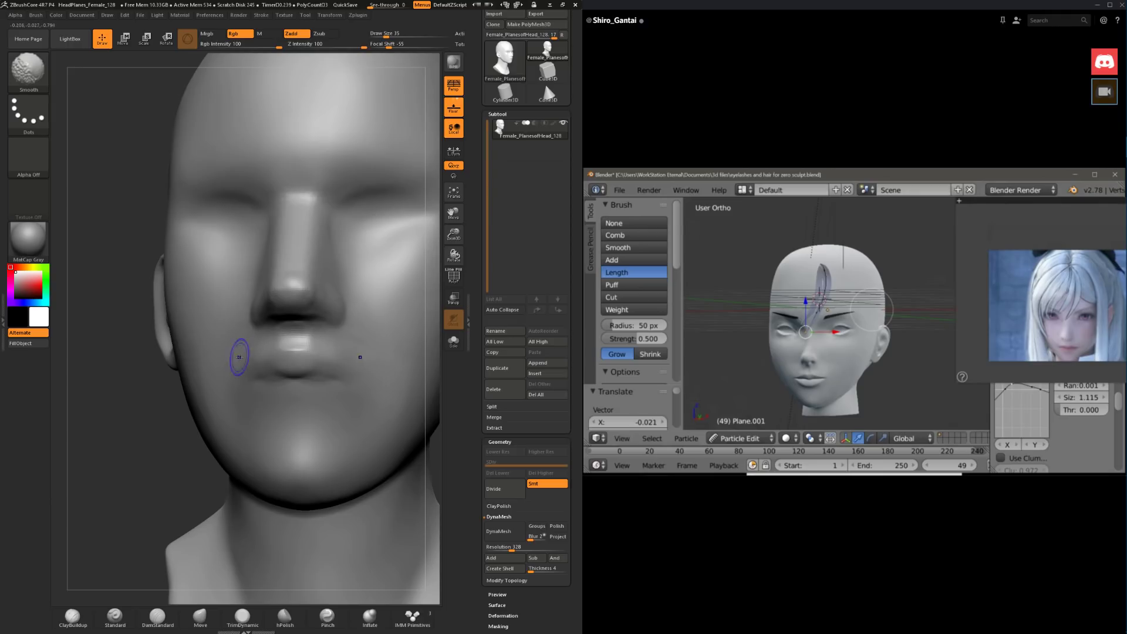
Step: Fill out the cheeks beside the mouth with the ClayBuildup brush at draw size 94
left_click_drag(134, 375, 256, 387)
right_click(259, 388)
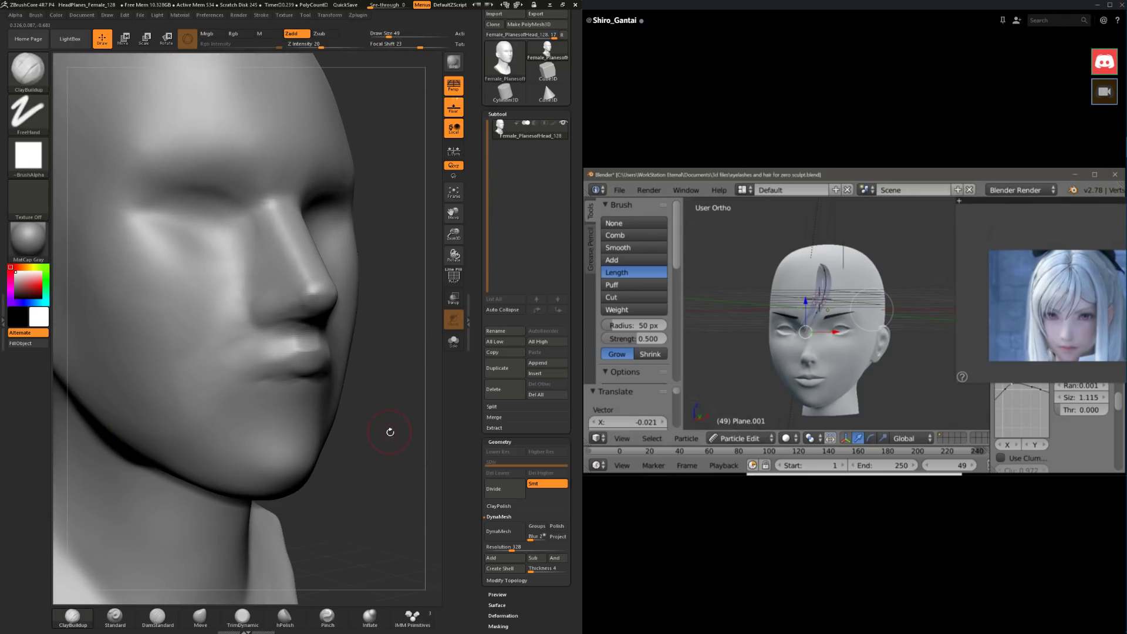
mouse_move(390, 431)
left_mouse_down()
mouse_move(278, 357)
mouse_move(227, 345)
left_mouse_up()
right_click(221, 341)
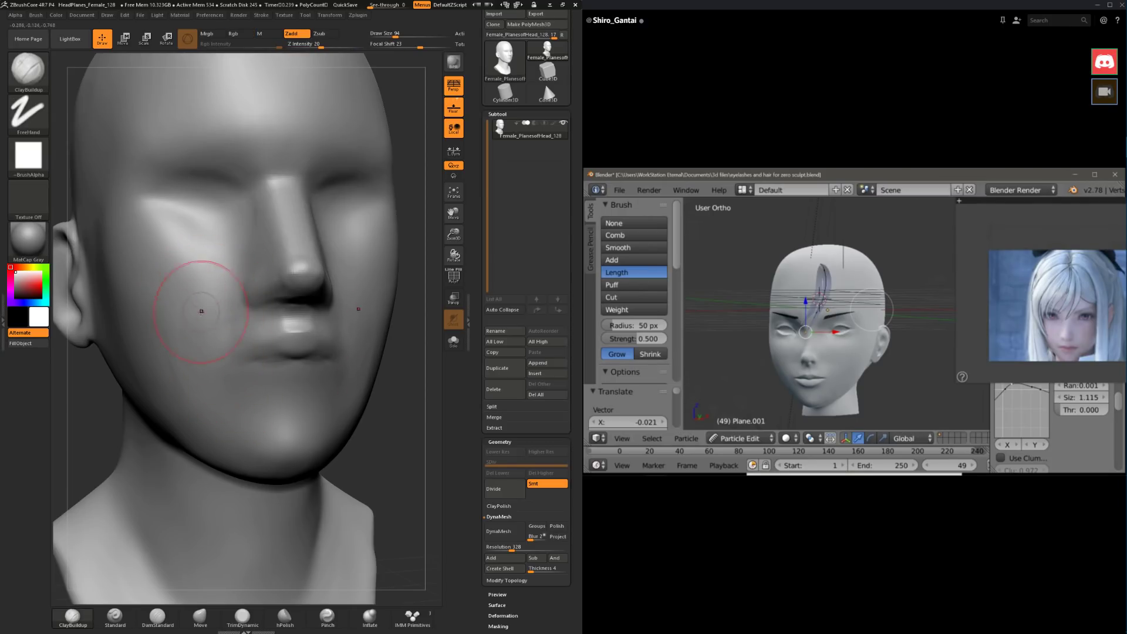
mouse_move(197, 285)
left_mouse_down("shift")
mouse_move(203, 258)
mouse_move(199, 294)
left_mouse_up("shift")
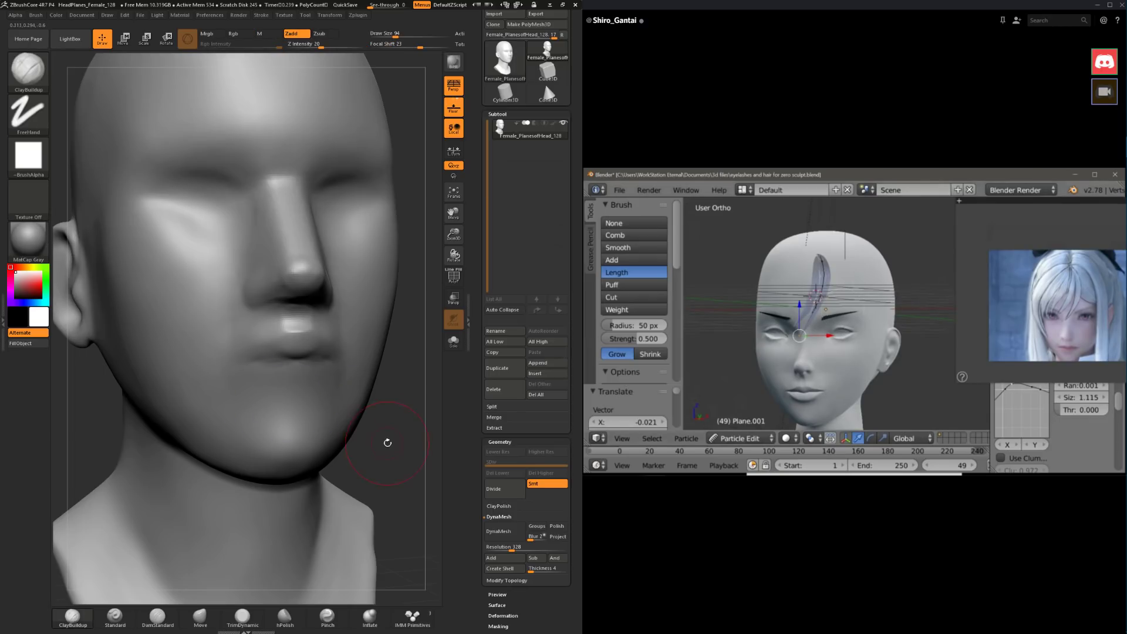
Step: Refine the upper lip and mouth with the ClayBuildup brush at draw size 33 and smooth the strokes
mouse_move(386, 443)
left_mouse_down("alt")
mouse_move(380, 422)
mouse_move(311, 455)
mouse_move(329, 435)
left_mouse_up("alt")
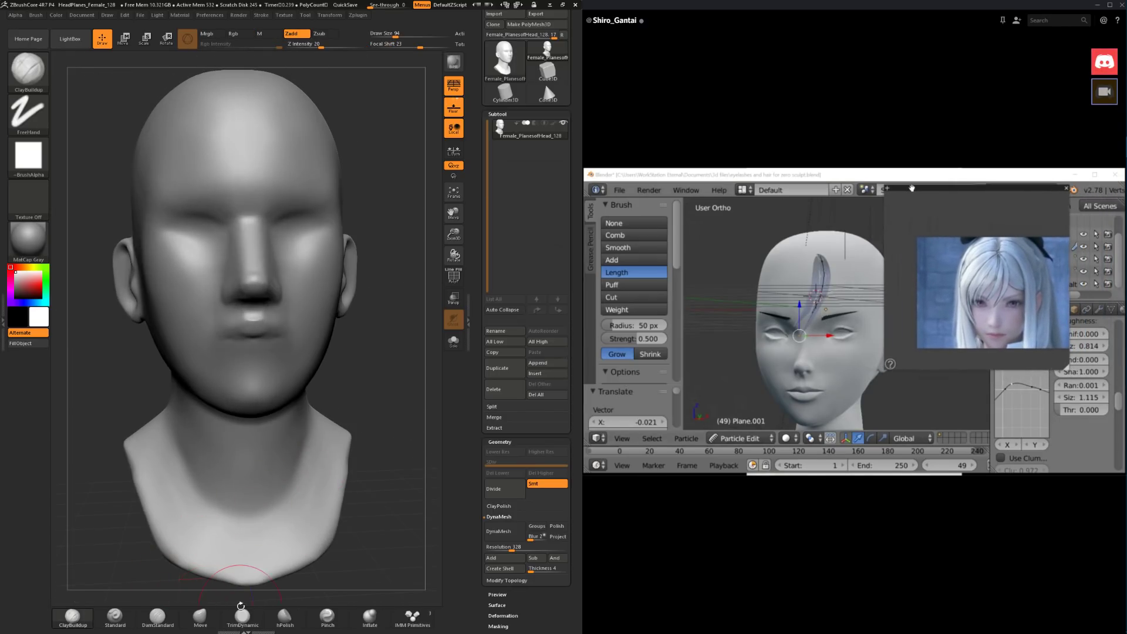
mouse_move(235, 596)
left_mouse_down()
mouse_move(305, 578)
mouse_move(365, 397)
mouse_move(352, 405)
left_mouse_up()
key("space")
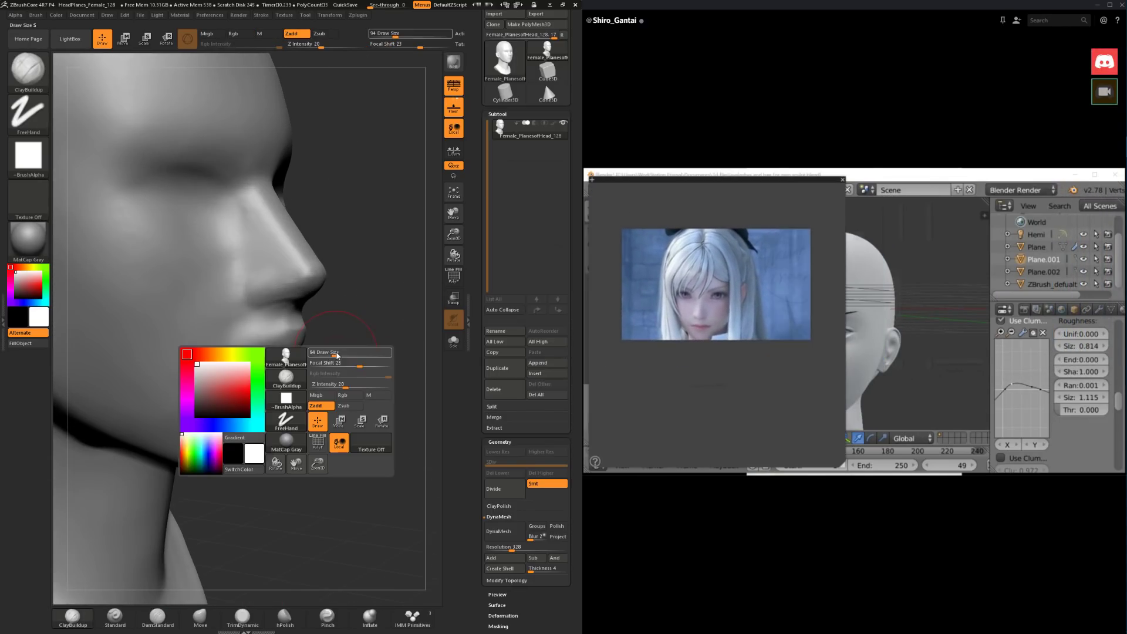
left_click_drag(337, 355, 284, 336)
left_click_drag(394, 408, 347, 416)
key("space")
left_click_drag(392, 358, 385, 359)
left_click_drag(400, 397, 306, 317)
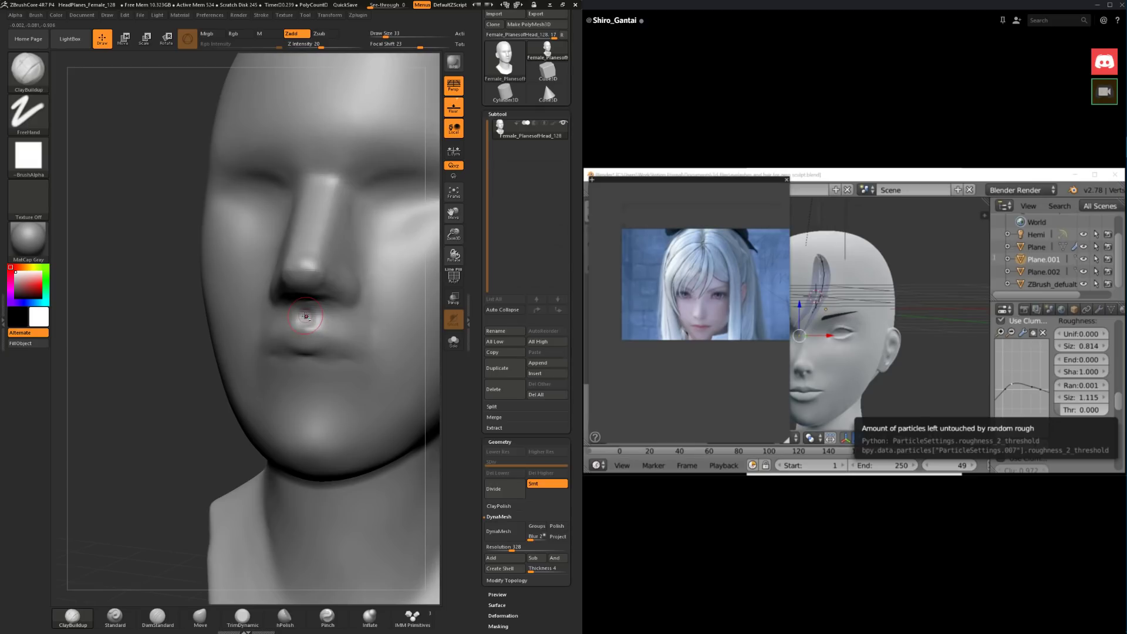
left_click_drag(180, 438, 265, 351)
key("shift")
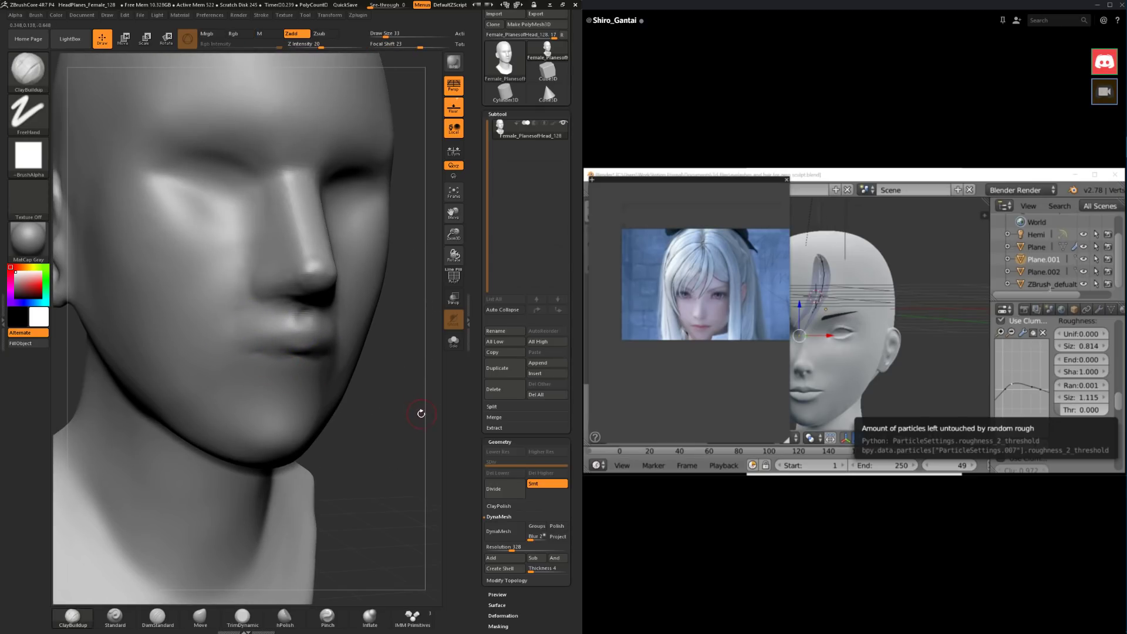
left_click_drag(419, 413, 375, 380)
Step: Even out the planes around the lips and mouth corners with the TrimDynamic brush at draw size 49
left_click(242, 617)
left_click_drag(214, 519, 335, 401)
left_click_drag(369, 358, 222, 359)
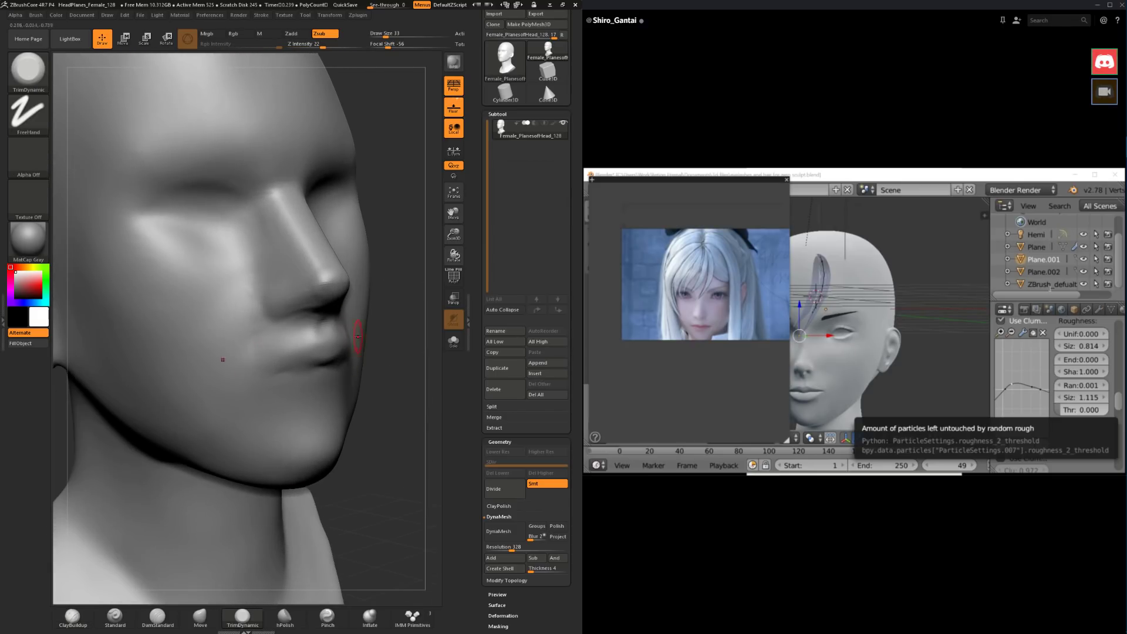
key("space")
left_click_drag(380, 328, 390, 328)
key("space")
left_click_drag(307, 338, 301, 341)
mouse_move(367, 350)
left_mouse_down()
mouse_move(285, 353)
mouse_move(299, 349)
left_mouse_up()
mouse_move(227, 483)
left_mouse_down()
mouse_move(294, 424)
mouse_move(214, 351)
mouse_move(367, 329)
mouse_move(304, 340)
left_mouse_up()
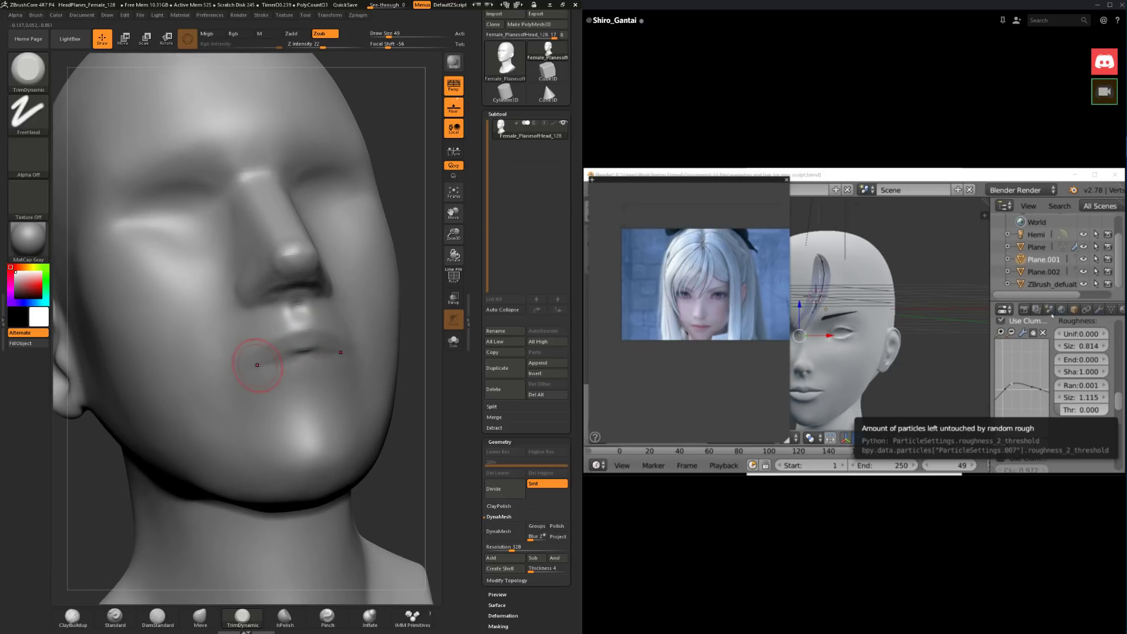
Step: Smooth the surface around the mouth and switch to the DamStandard brush
left_click_drag(399, 221, 340, 305)
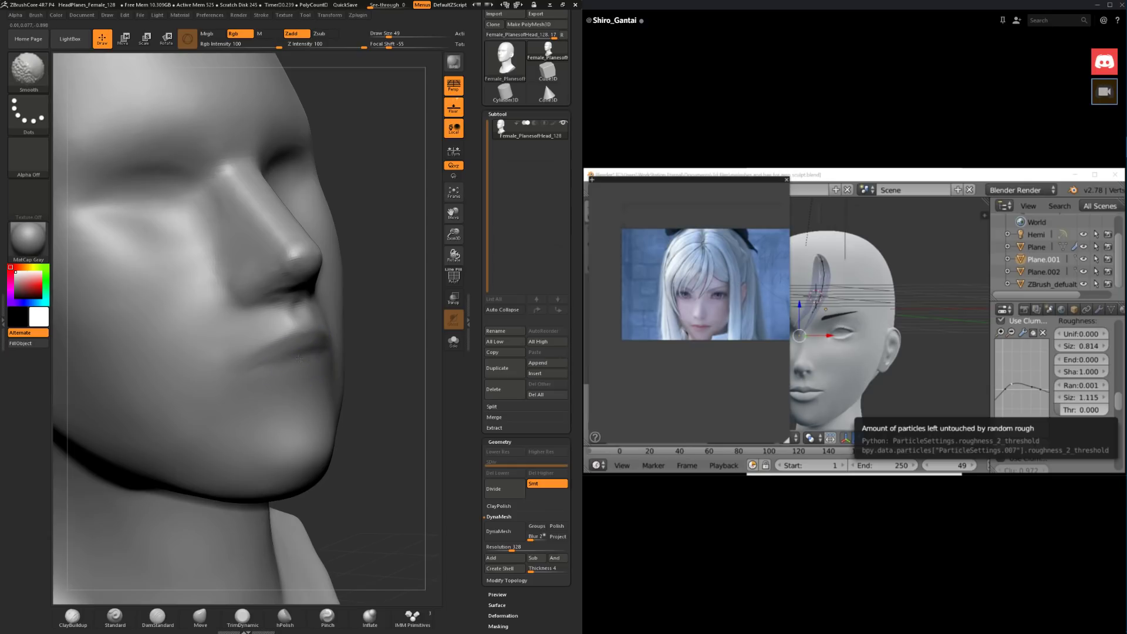
mouse_move(373, 342)
left_mouse_down()
mouse_move(397, 337)
mouse_move(372, 355)
mouse_move(411, 340)
mouse_move(399, 399)
mouse_move(356, 391)
mouse_move(330, 335)
mouse_move(378, 415)
mouse_move(375, 387)
left_mouse_up()
left_click(73, 618)
left_click(157, 616)
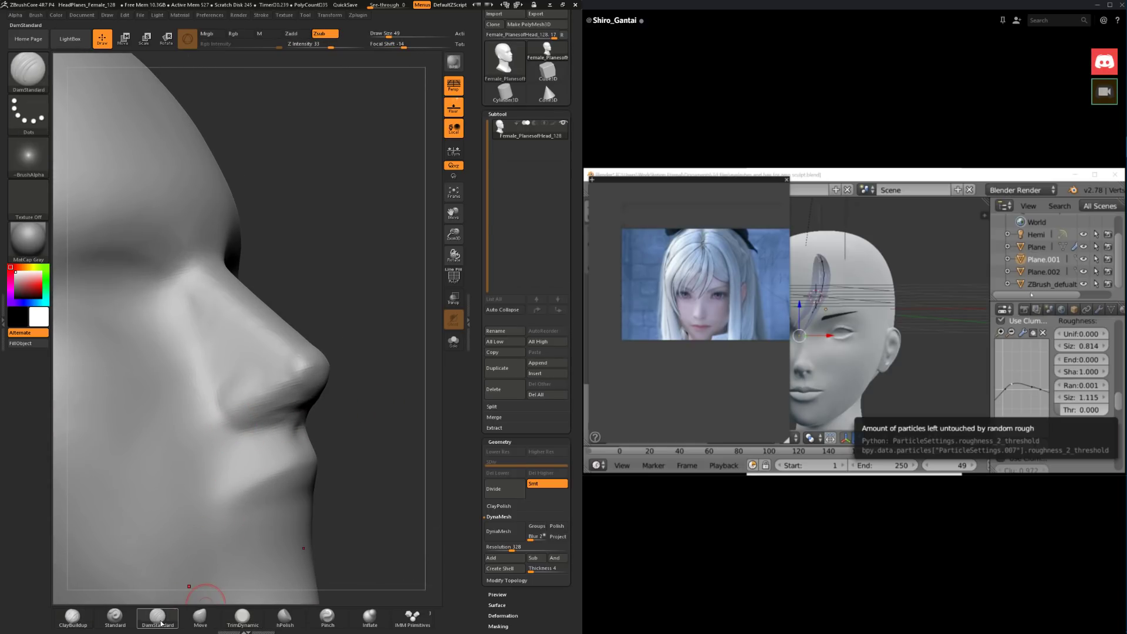
Step: Try to carve the crease around the nostril wing with the DamStandard brush
key("ctrl+z")
key("ctrl+z")
mouse_move(219, 387)
left_mouse_down()
mouse_move(242, 421)
mouse_move(257, 419)
left_mouse_up()
key("ctrl+z")
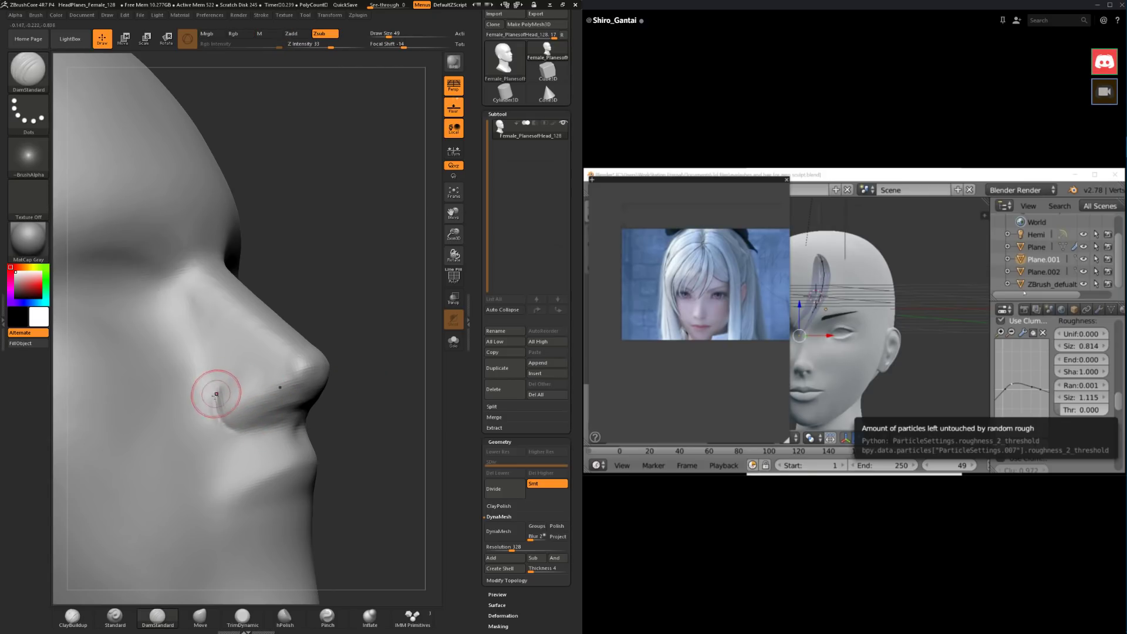
left_click_drag(372, 402, 319, 405)
key("ctrl+z")
Step: Carve the crease around the nostril wing and under the nose with DamStandard at draw size 49, smoothing its outer edge
left_click_drag(395, 224, 433, 229)
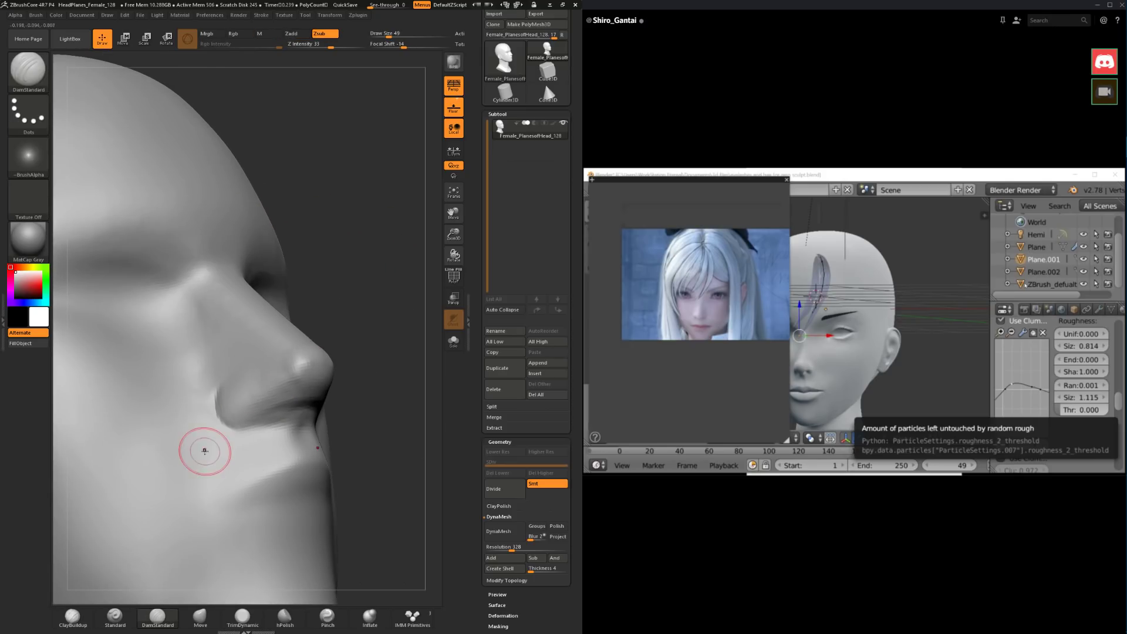
left_click_drag(207, 392, 221, 427)
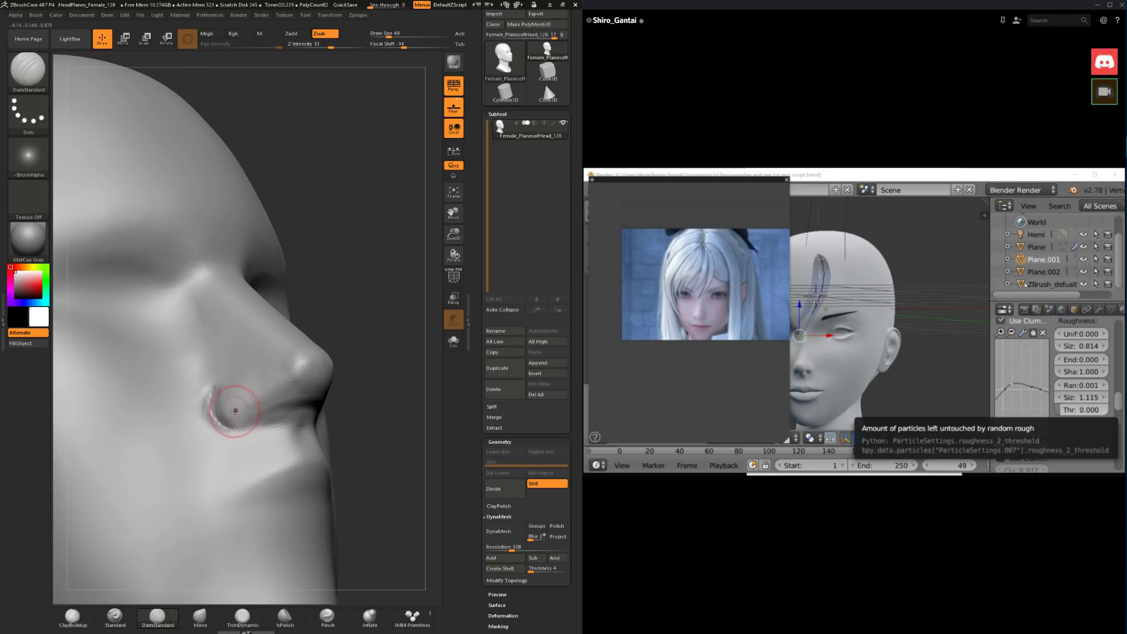
mouse_move(372, 341)
left_mouse_down()
mouse_move(363, 265)
mouse_move(328, 250)
left_mouse_up()
key("ctrl+z")
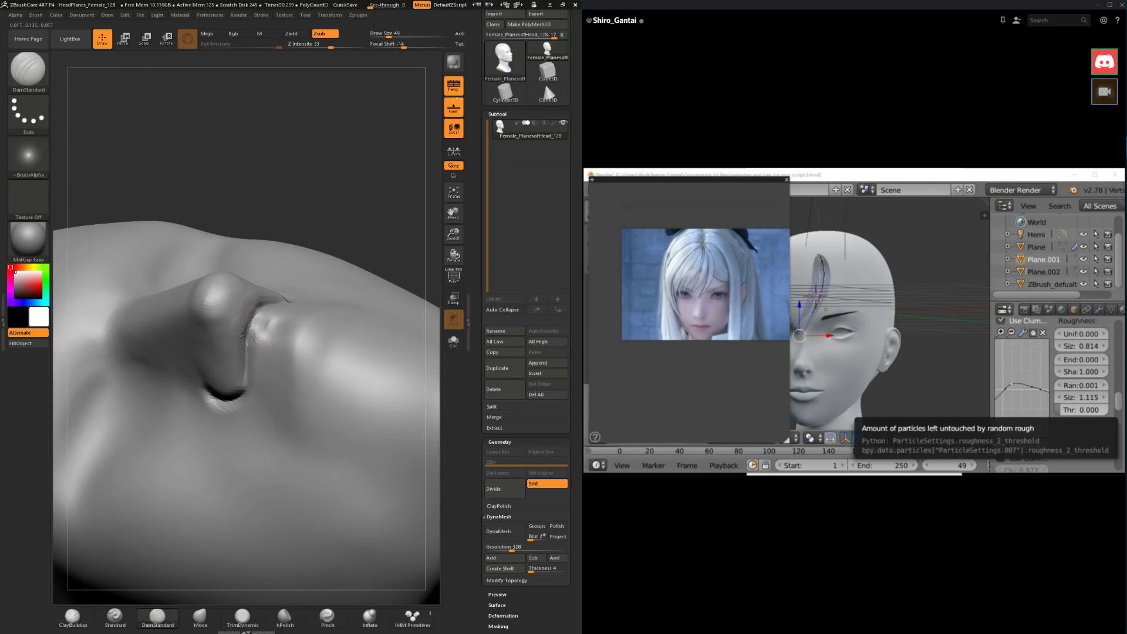
left_click_drag(253, 337, 259, 377, "shift")
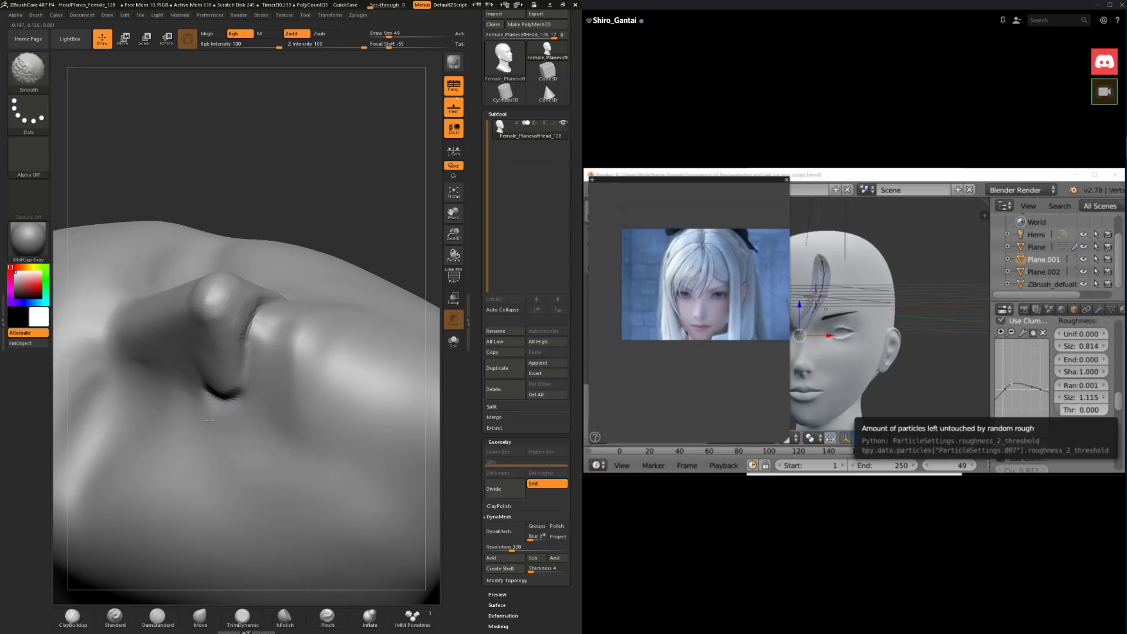
Step: Carve the nostril openings into the underside of the nose with the DamStandard brush
mouse_move(348, 151)
left_mouse_down()
mouse_move(116, 483)
mouse_move(169, 378)
mouse_move(377, 289)
mouse_move(355, 313)
left_mouse_up()
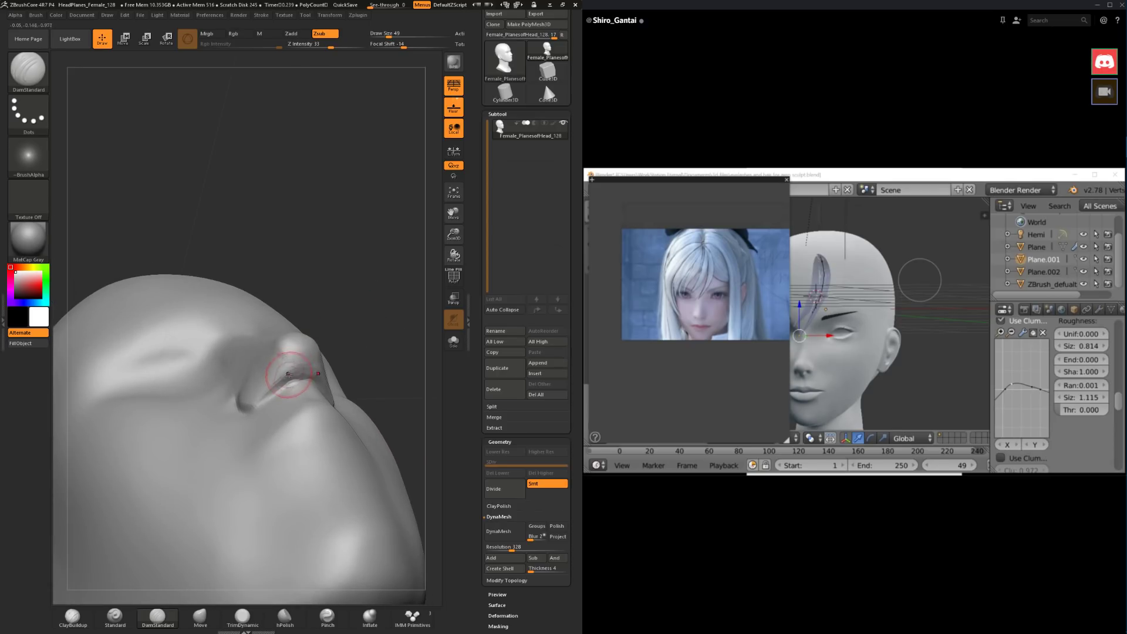
mouse_move(288, 373)
left_mouse_down()
mouse_move(276, 386)
mouse_move(289, 389)
mouse_move(278, 384)
left_mouse_up()
mouse_move(365, 287)
left_mouse_down()
mouse_move(384, 314)
mouse_move(336, 352)
left_mouse_up()
left_click_drag(118, 505, 157, 548, "alt")
Step: Adjust the shape of the nostril wings with the Move brush at draw size 108
left_click(204, 616)
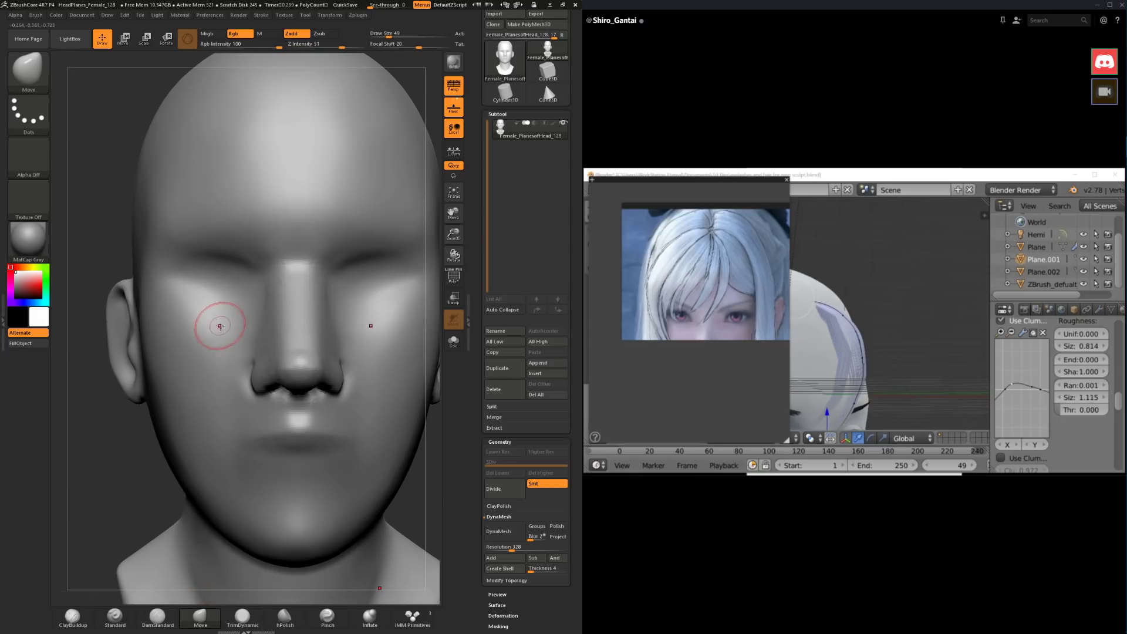
key("space")
left_click_drag(245, 384, 255, 384)
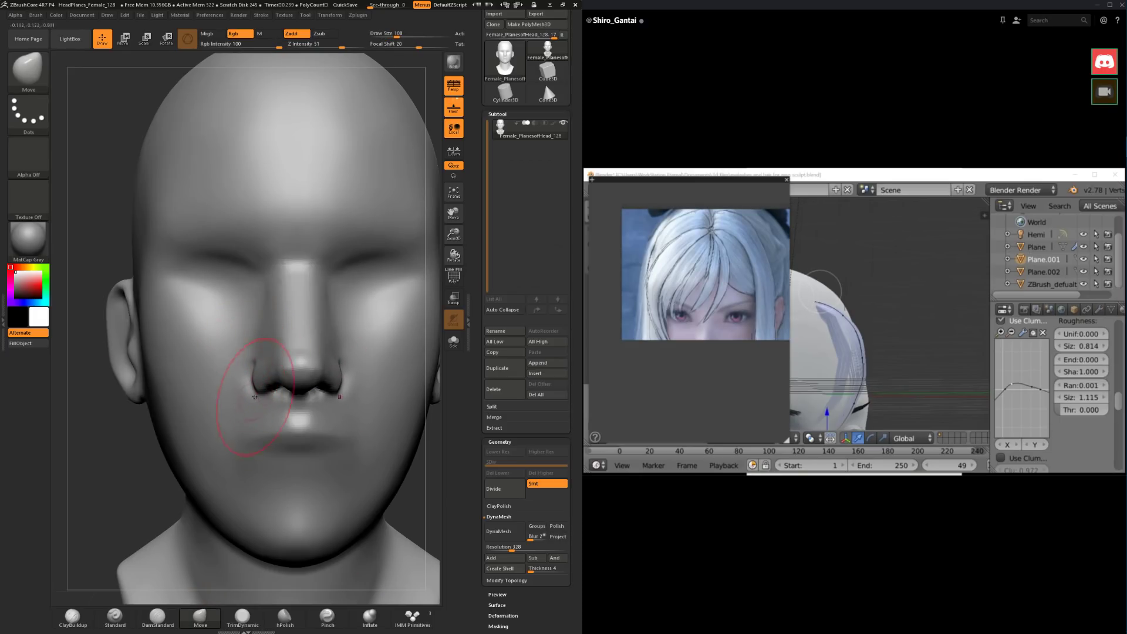
Step: Build up the nostril wings with the ClayBuildup brush at draw size 49
left_click(74, 616)
left_click_drag(125, 530, 202, 525)
key("space")
left_click_drag(270, 379, 263, 378)
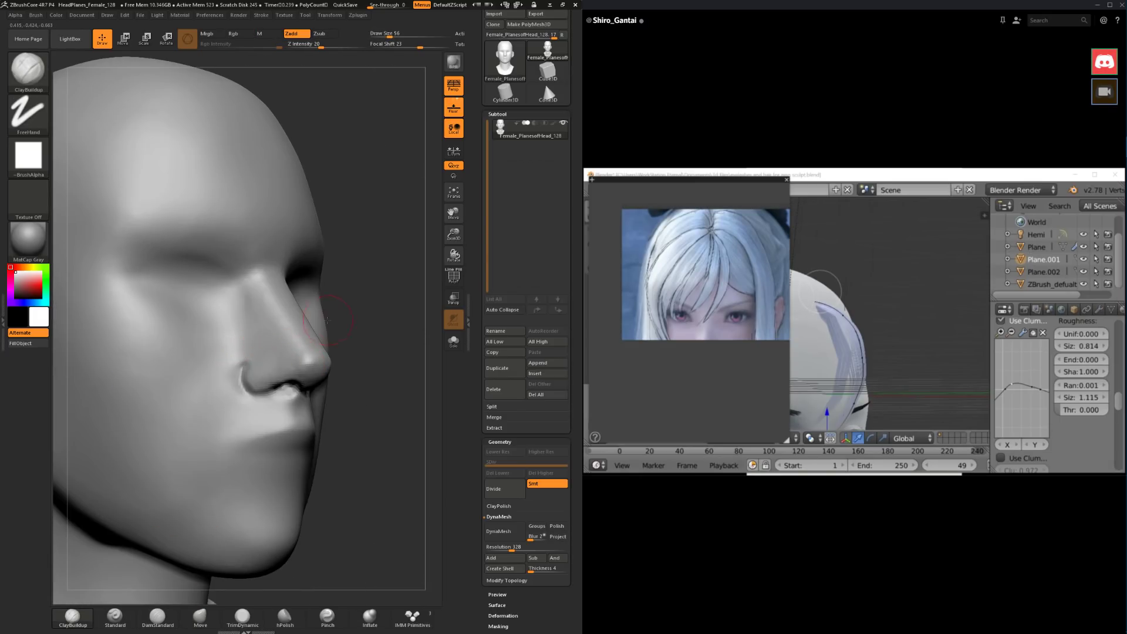
left_click_drag(319, 400, 382, 396)
key("space")
left_click_drag(302, 346, 299, 345)
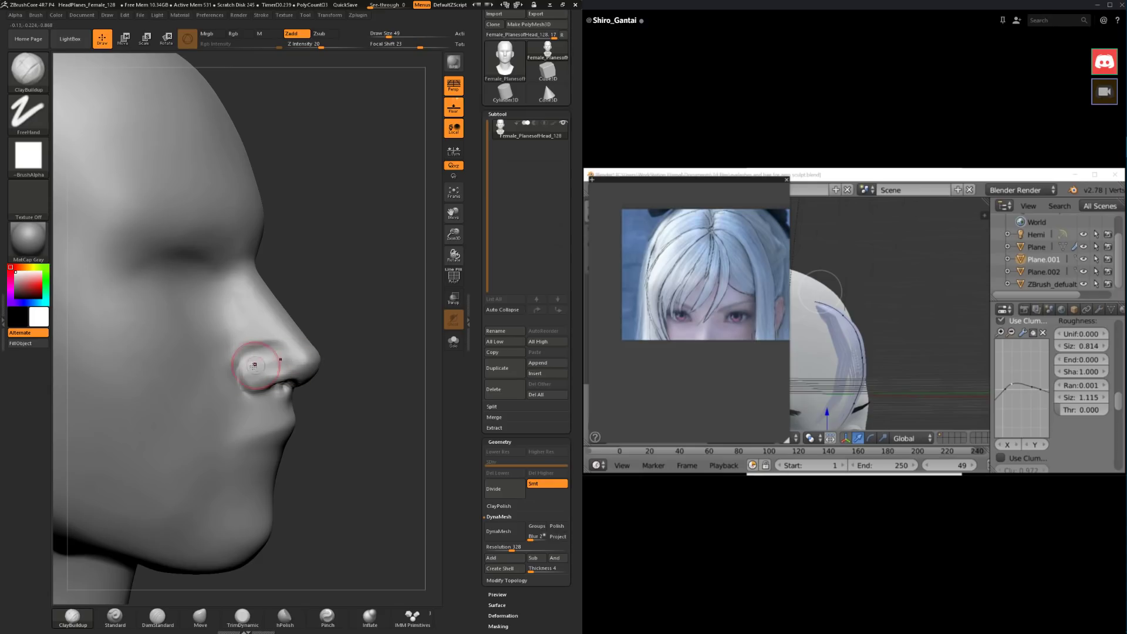
mouse_move(360, 324)
left_mouse_down()
mouse_move(288, 329)
mouse_move(279, 375)
left_mouse_up()
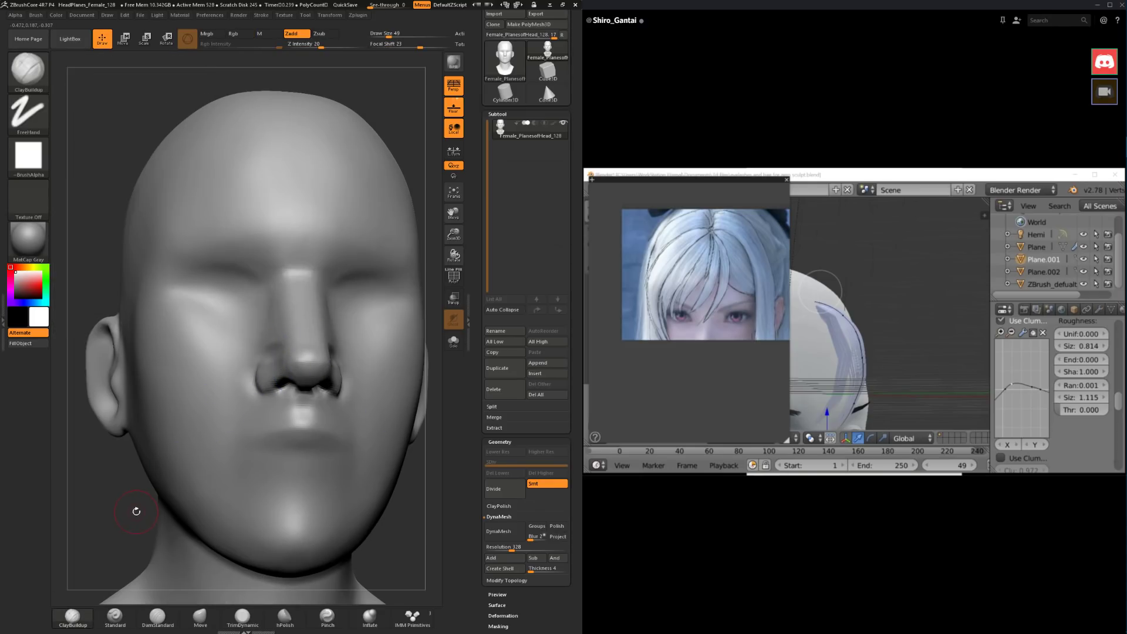
Step: Smooth the nostril wings and the sides of the nose
left_click_drag(135, 511, 217, 504)
mouse_move(325, 419)
left_mouse_down("alt")
mouse_move(319, 383)
mouse_move(262, 337)
left_mouse_up("alt")
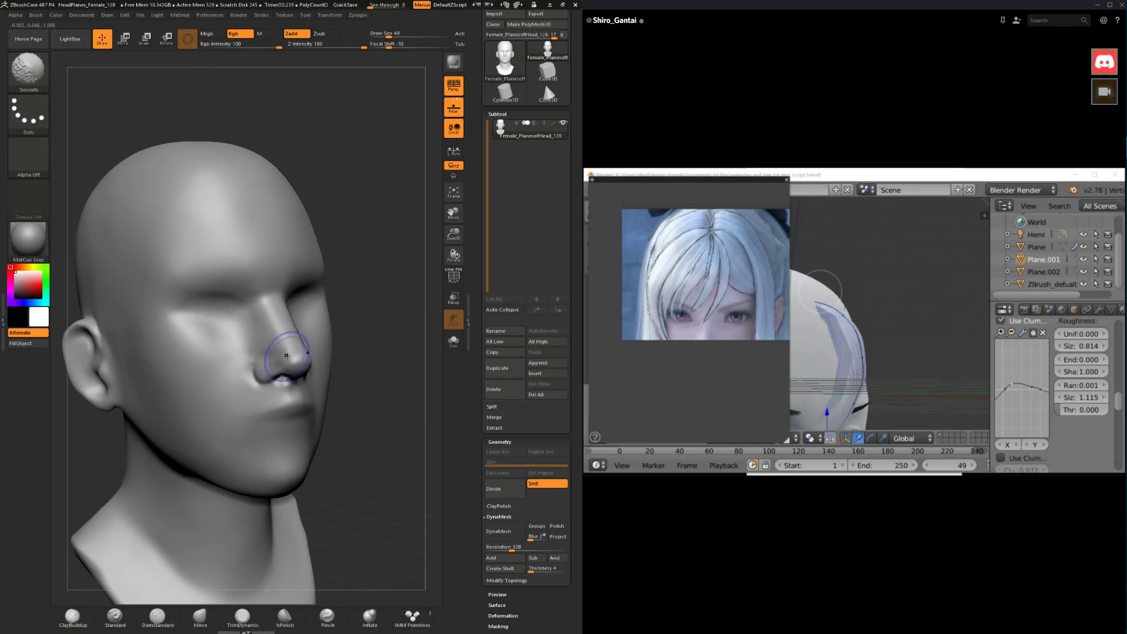
left_click_drag(365, 312, 288, 337, "alt")
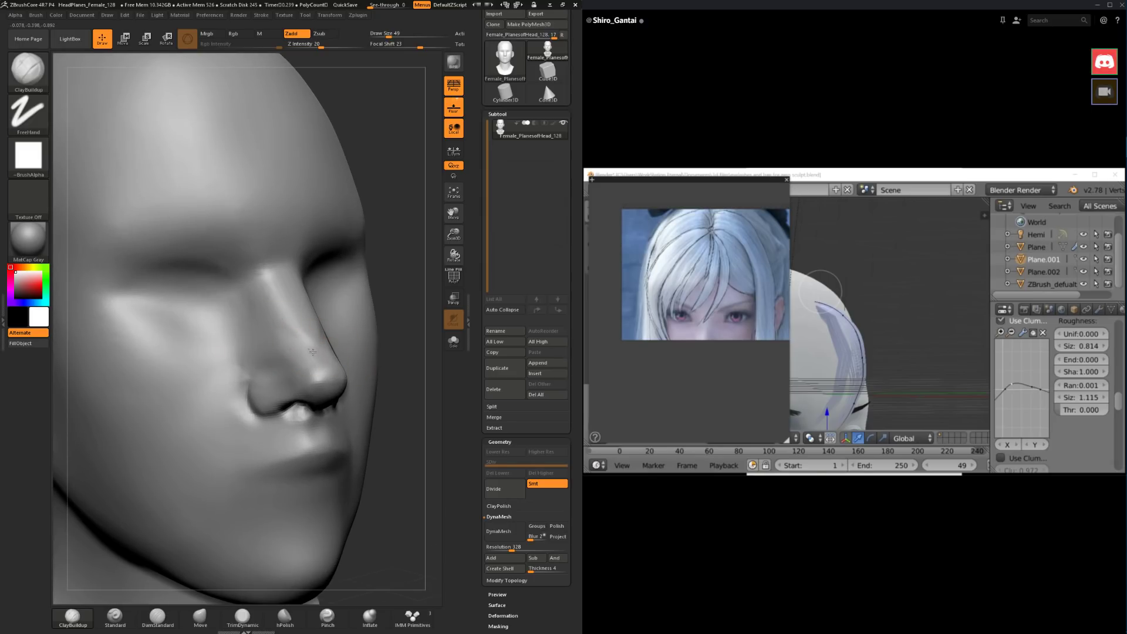
Step: Flatten the side of the nose tip with the TrimDynamic brush at draw size 77
left_click_drag(411, 383, 452, 393)
left_click(242, 616)
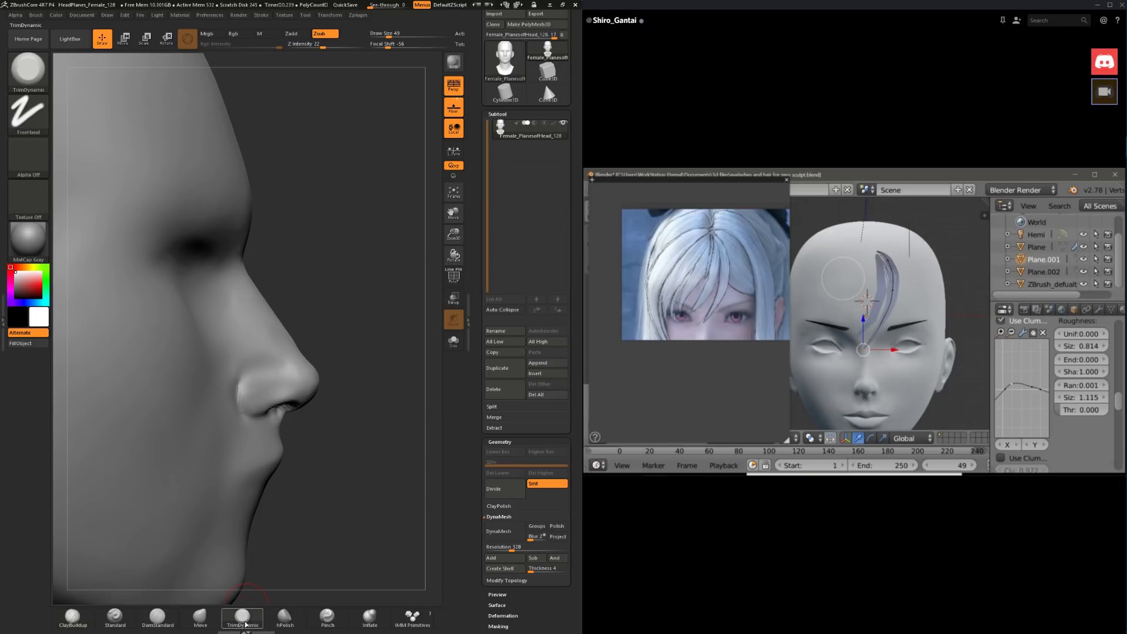
left_click_drag(327, 385, 351, 365)
key("space")
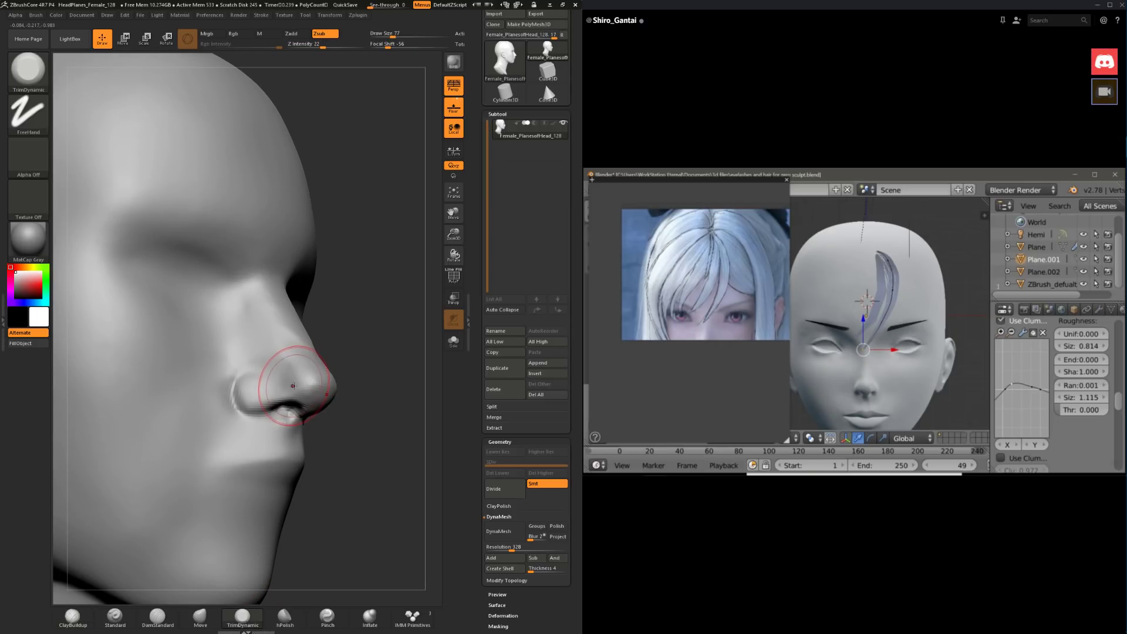
Step: Adjust the nose profile and bridge with the Move brush at draw size 116
left_click(201, 616)
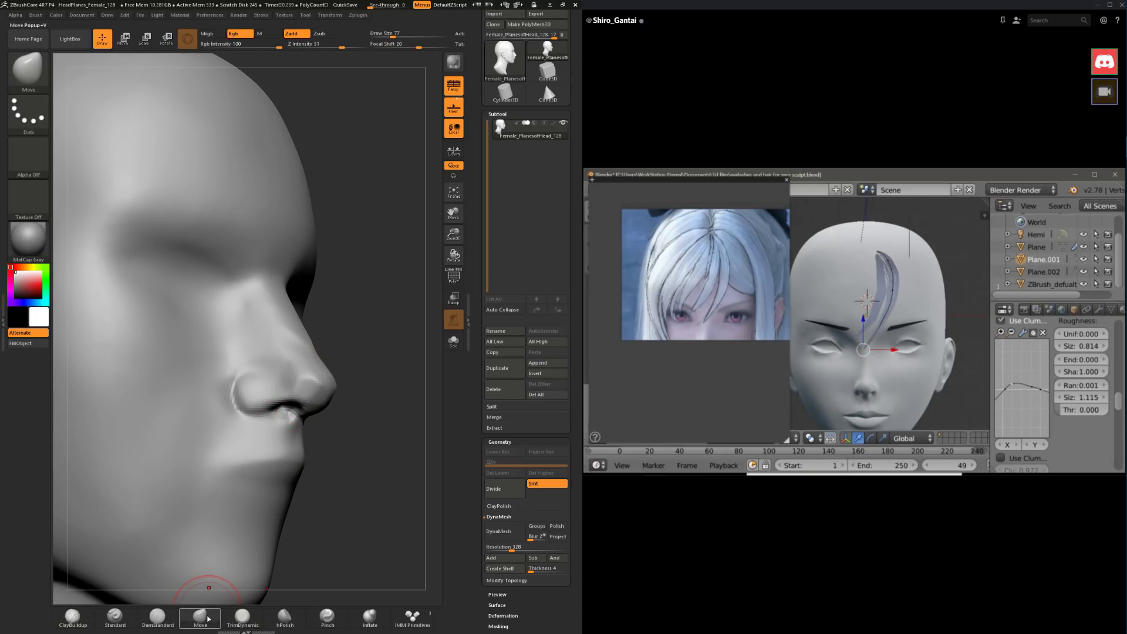
left_click_drag(346, 460, 384, 461)
key("space")
left_click_drag(339, 402, 345, 402)
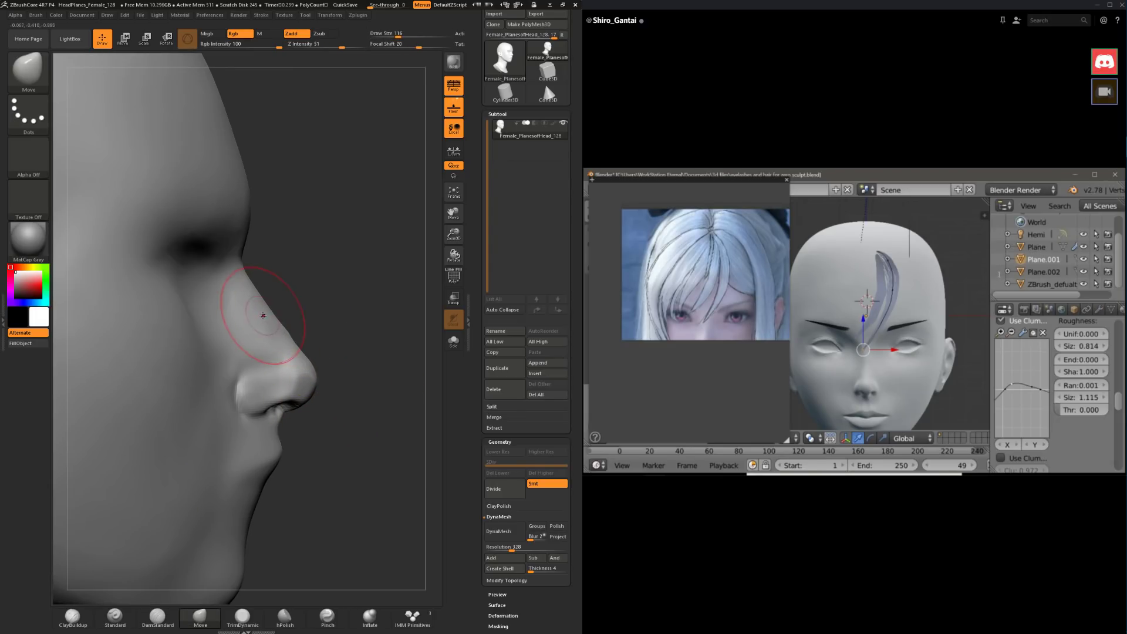
mouse_move(334, 362)
left_mouse_down("alt")
mouse_move(327, 346)
mouse_move(262, 359)
mouse_move(279, 361)
left_mouse_up("alt")
left_click_drag(206, 386, 198, 487)
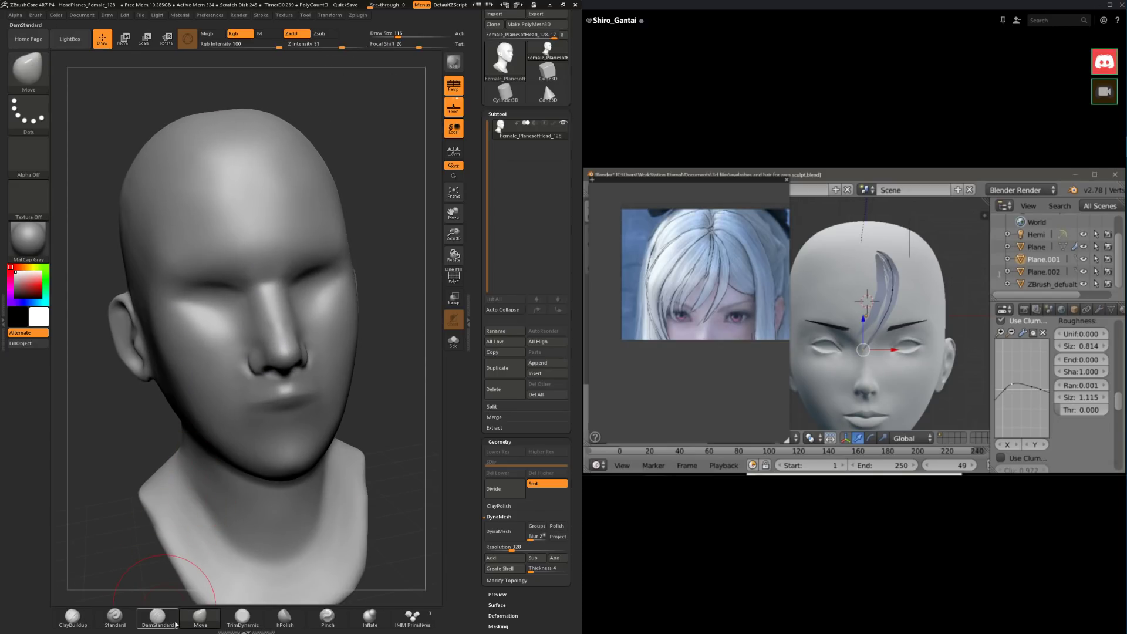
Step: Adjust the width of the nostril wings from the front with the Move brush at draw size 80
left_click_drag(390, 380, 356, 374, "shift")
key("space")
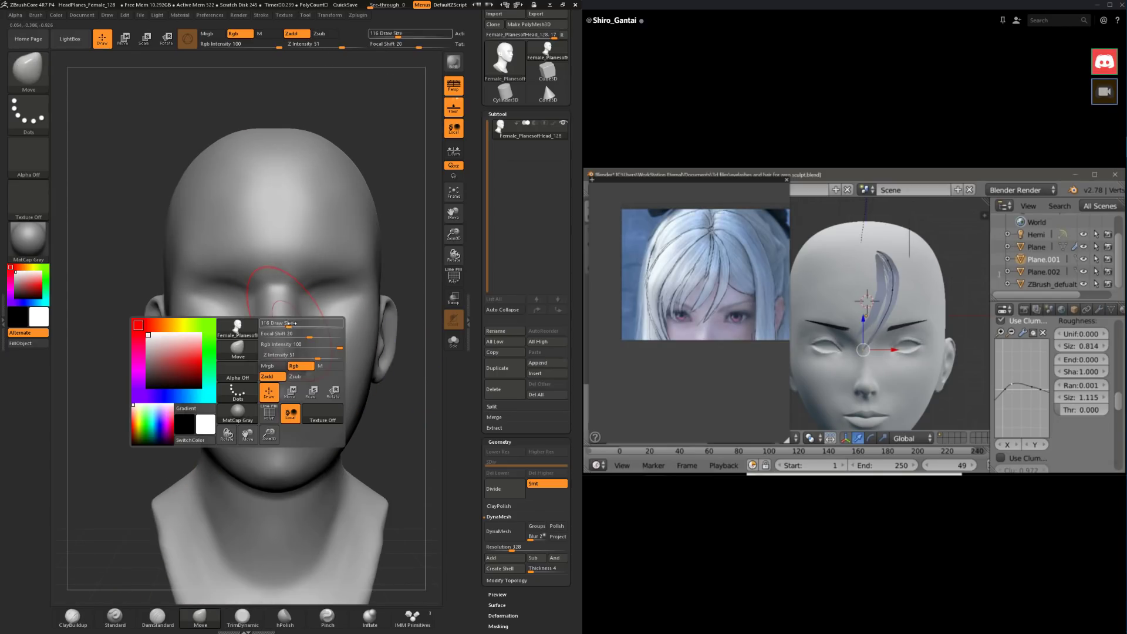
mouse_move(287, 322)
left_mouse_down()
mouse_move(278, 322)
mouse_move(297, 322)
left_mouse_up()
key("space")
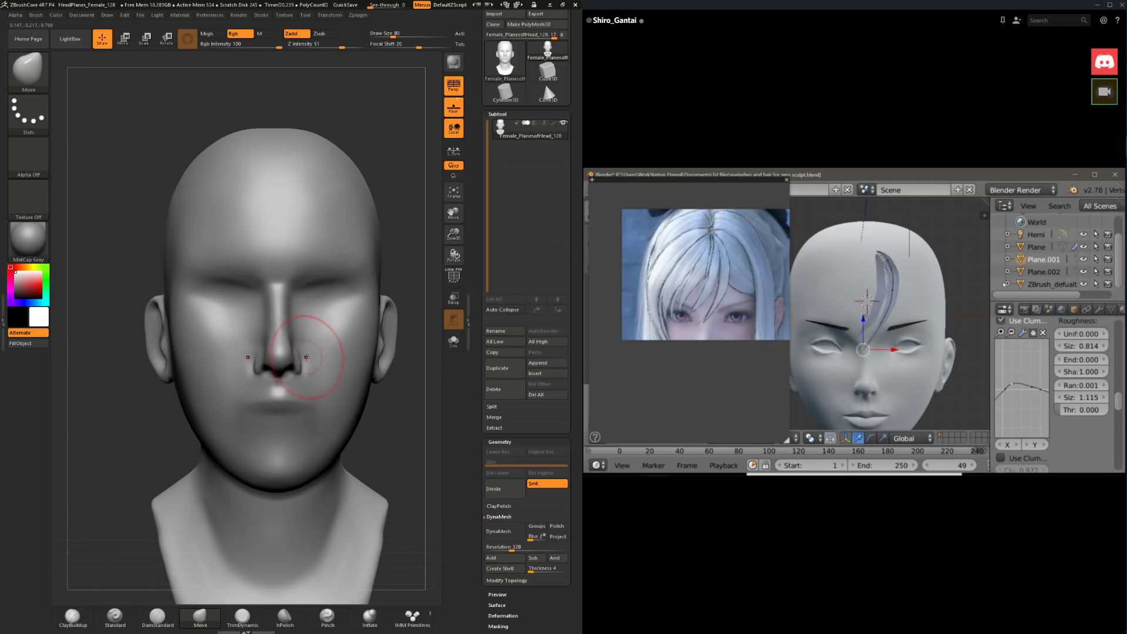
Step: Build up the nostril wing in side view with the ClayBuildup brush at draw size 44
left_click_drag(158, 460, 265, 456, "shift")
left_click(73, 617)
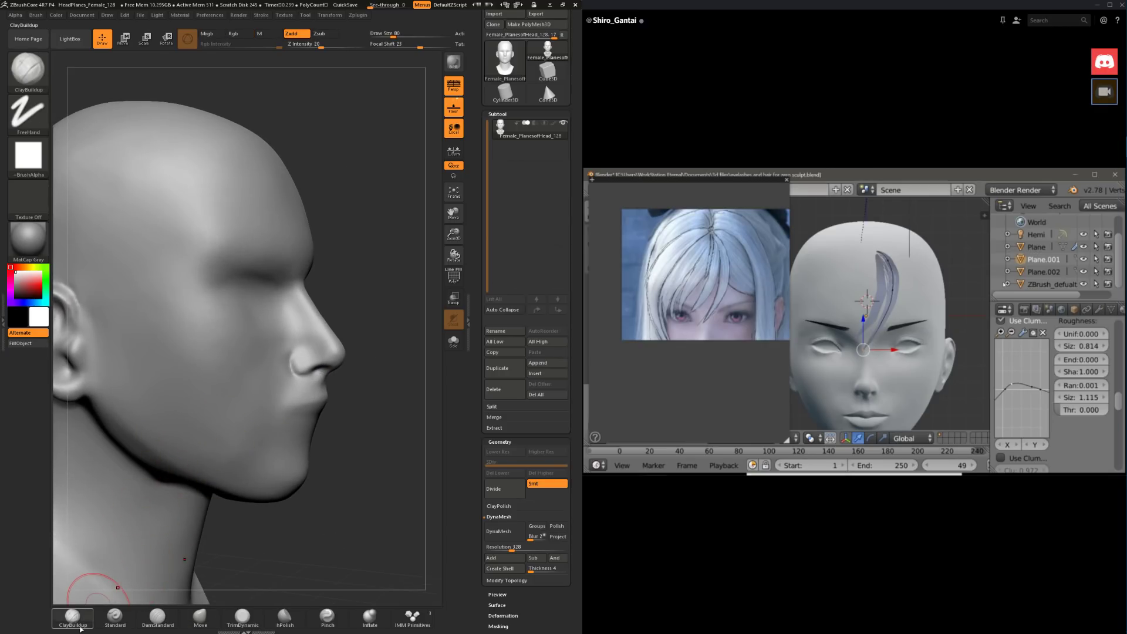
left_click_drag(373, 411, 377, 374, "alt")
key("space")
left_click_drag(286, 379, 302, 358)
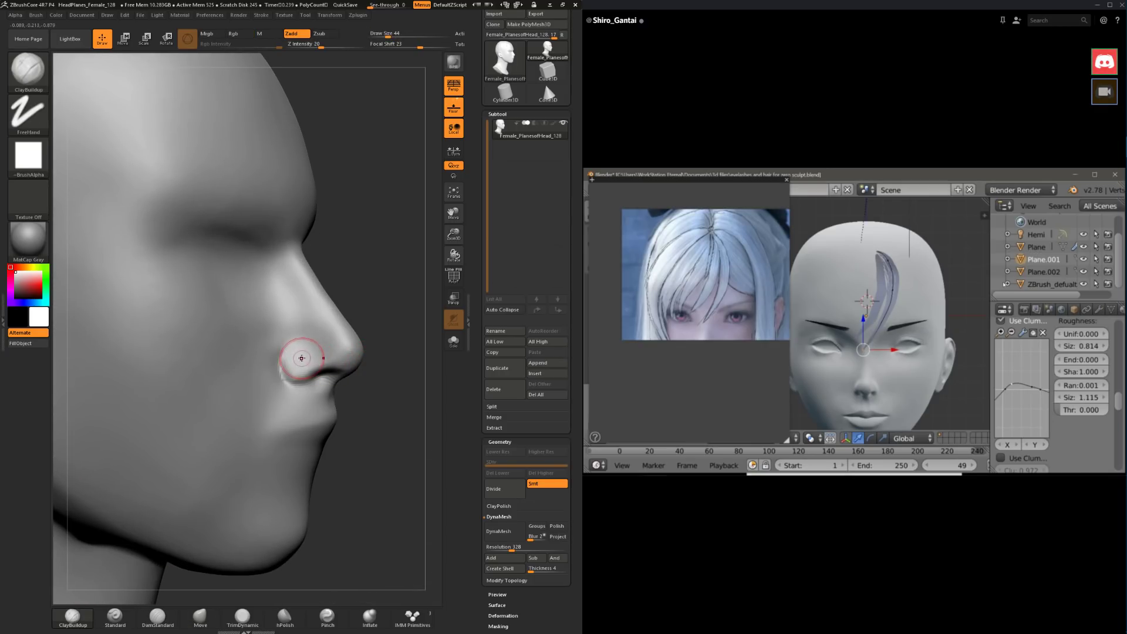
mouse_move(393, 405)
left_mouse_down()
mouse_move(319, 381)
mouse_move(392, 402)
left_mouse_up()
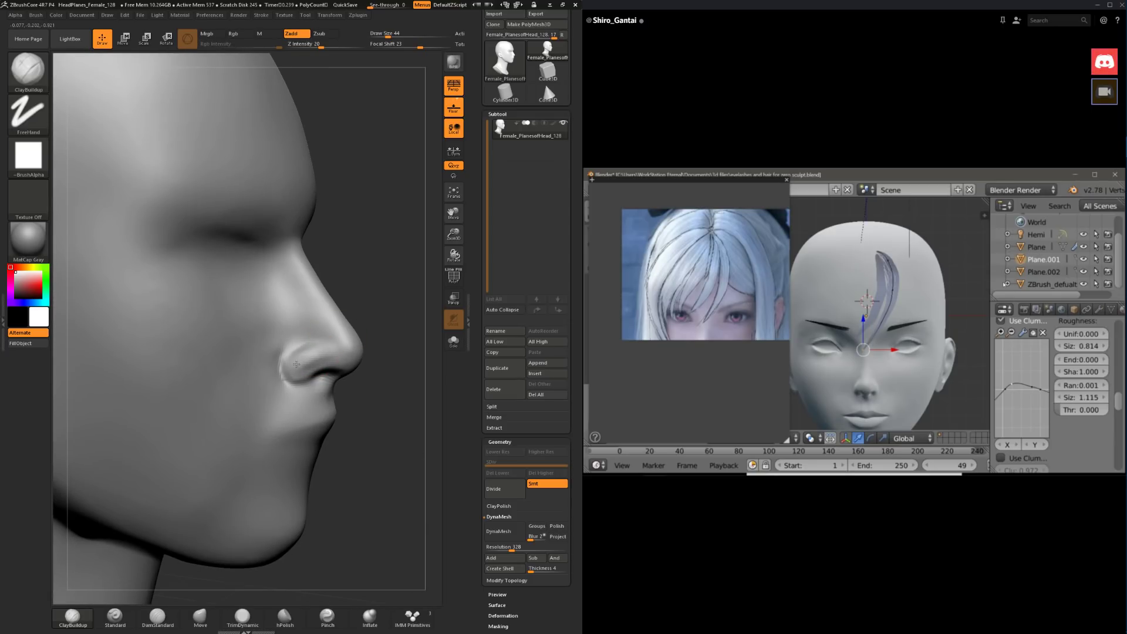
left_click_drag(378, 314, 399, 306)
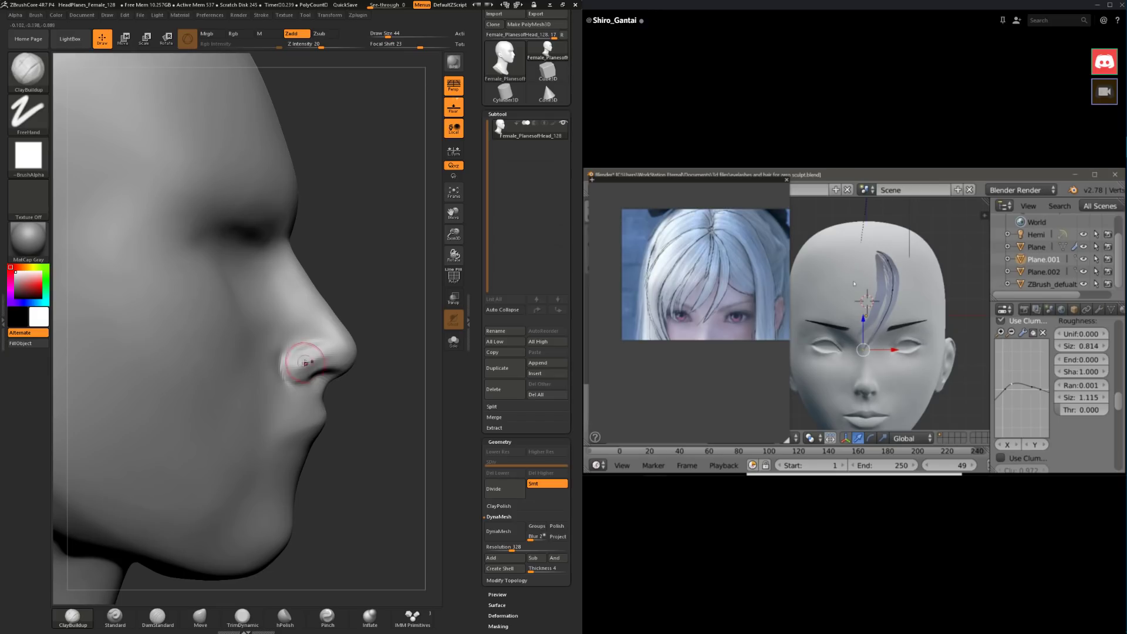
Step: Add clay to the nose tip and the side of the nose, enlarging the ClayBuildup brush to draw size 54
mouse_move(384, 371)
left_mouse_down()
mouse_move(336, 367)
mouse_move(387, 364)
mouse_move(366, 368)
mouse_move(322, 336)
mouse_move(373, 361)
left_mouse_up()
key("space")
mouse_move(306, 354)
left_mouse_down()
mouse_move(350, 334)
mouse_move(331, 333)
left_mouse_up()
key("space")
right_click_drag(331, 333, 345, 332)
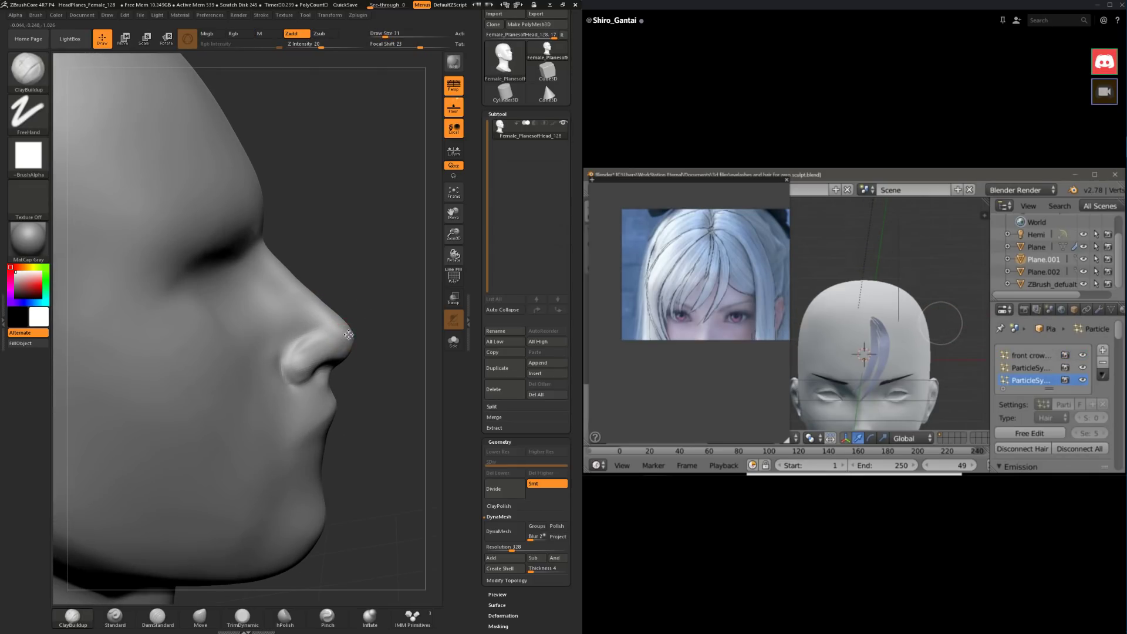
key("space")
left_click_drag(349, 335, 340, 302)
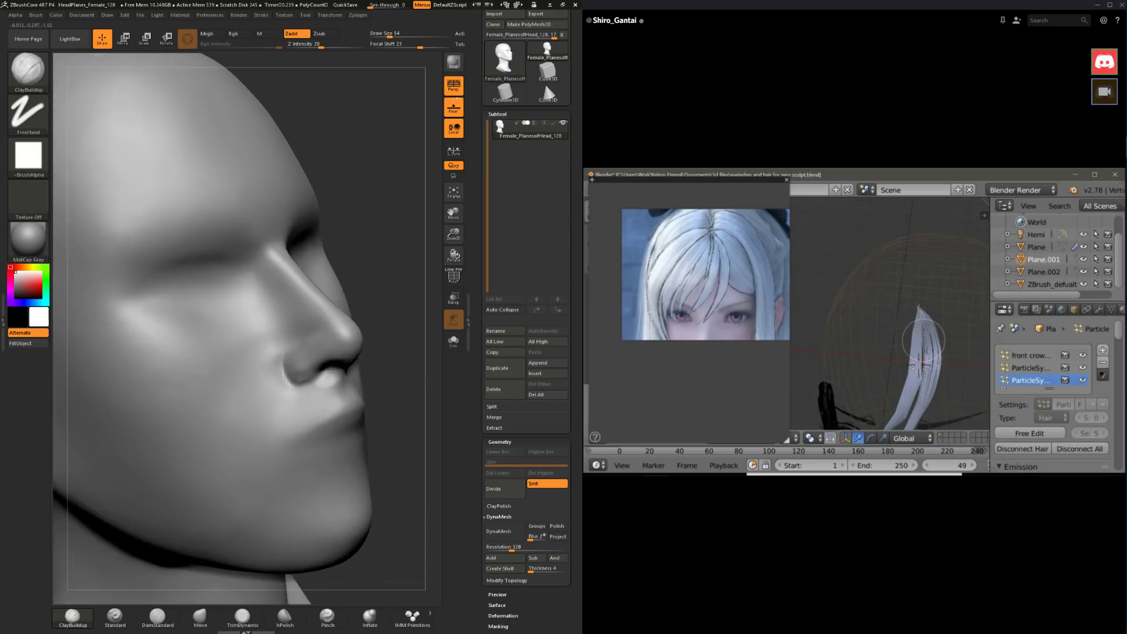
mouse_move(340, 301)
right_mouse_down()
mouse_move(346, 352)
mouse_move(327, 346)
right_mouse_up()
Step: Smooth the side of the nose above the nostril wing
key("shift")
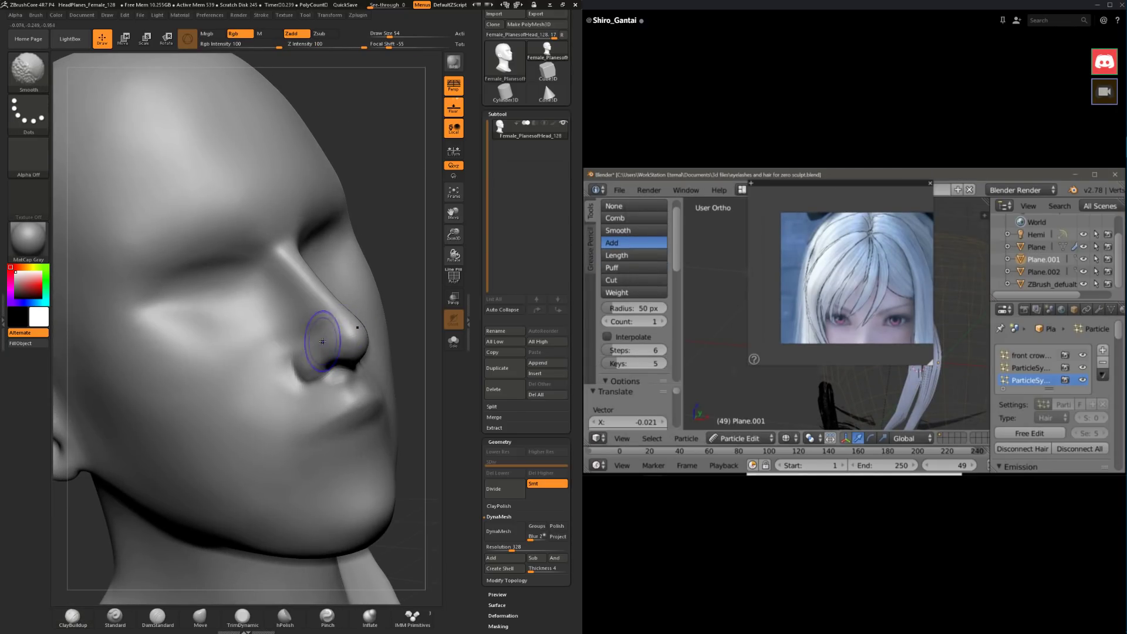
left_click_drag(322, 341, 319, 352, "shift")
right_click_drag(326, 345, 307, 357)
right_click_drag(398, 280, 364, 272)
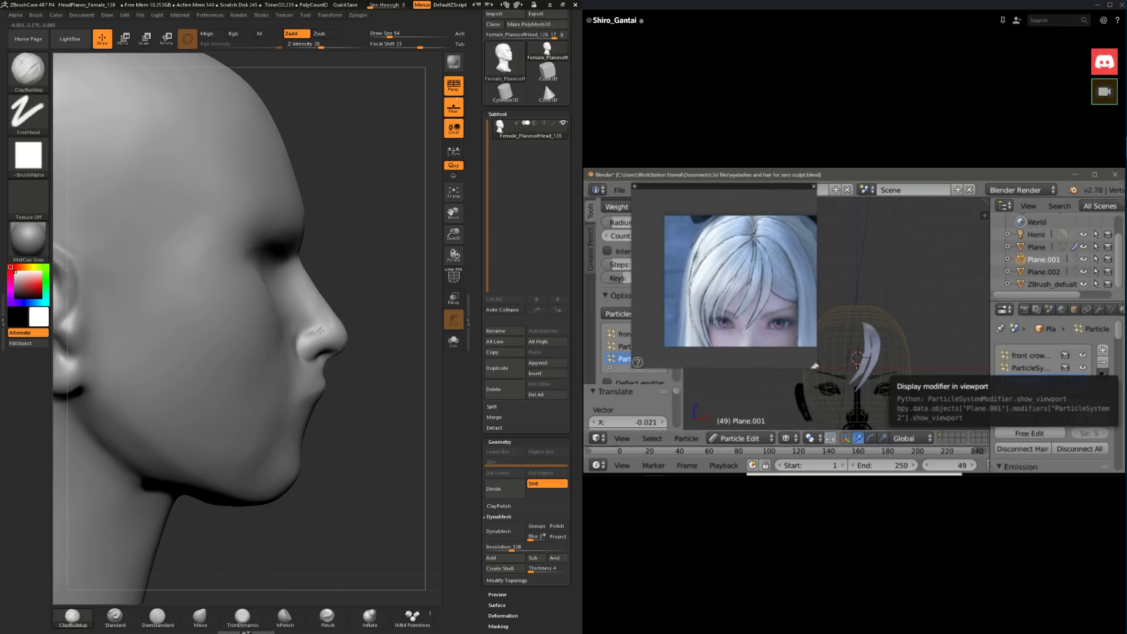
right_click_drag(299, 308, 324, 312, "shift")
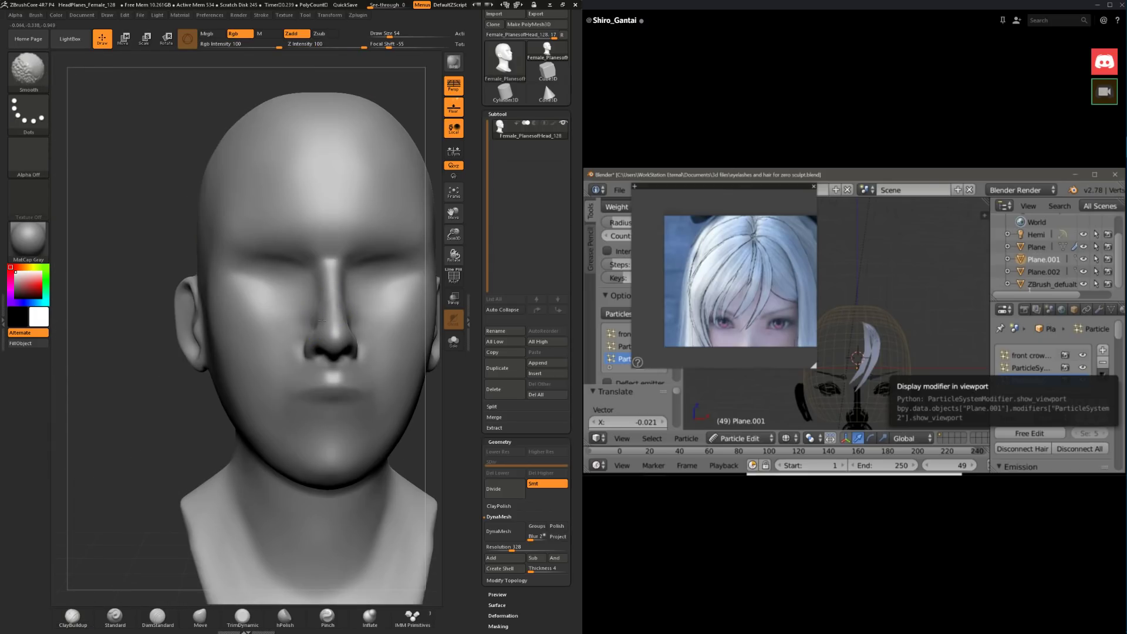
Step: Reshape the underside of the nose and the area above the upper lip with the Move brush at draw size 97
mouse_move(141, 400)
right_mouse_down()
mouse_move(189, 404)
mouse_move(187, 476)
mouse_move(385, 344)
right_mouse_up()
left_click(202, 618)
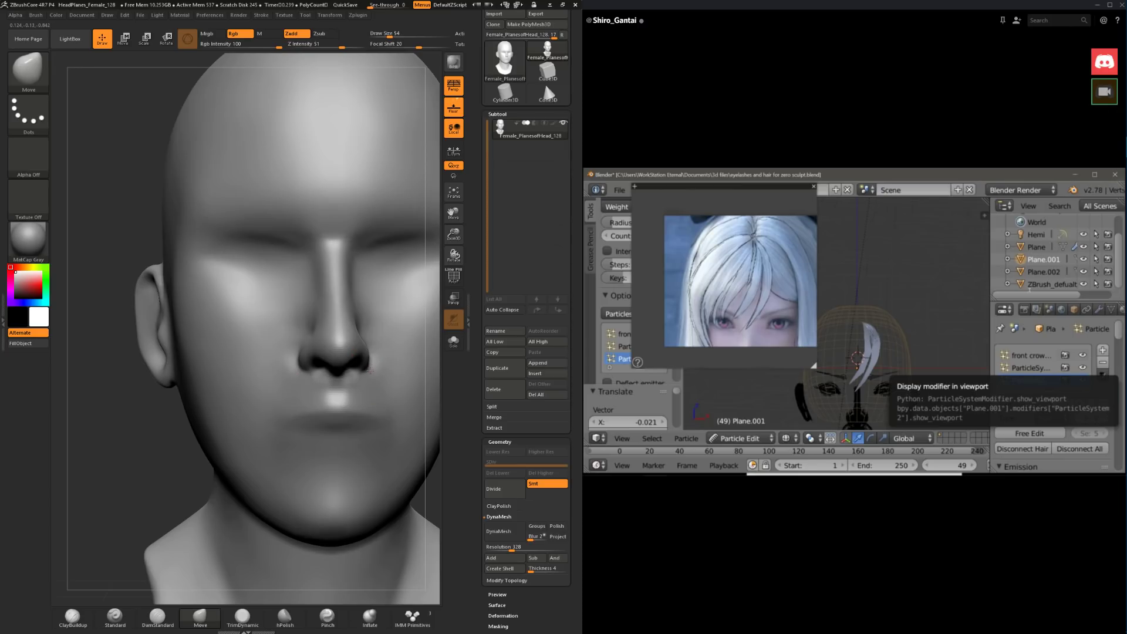
right_click_drag(146, 471, 376, 399)
key("space")
left_click_drag(352, 342, 350, 342)
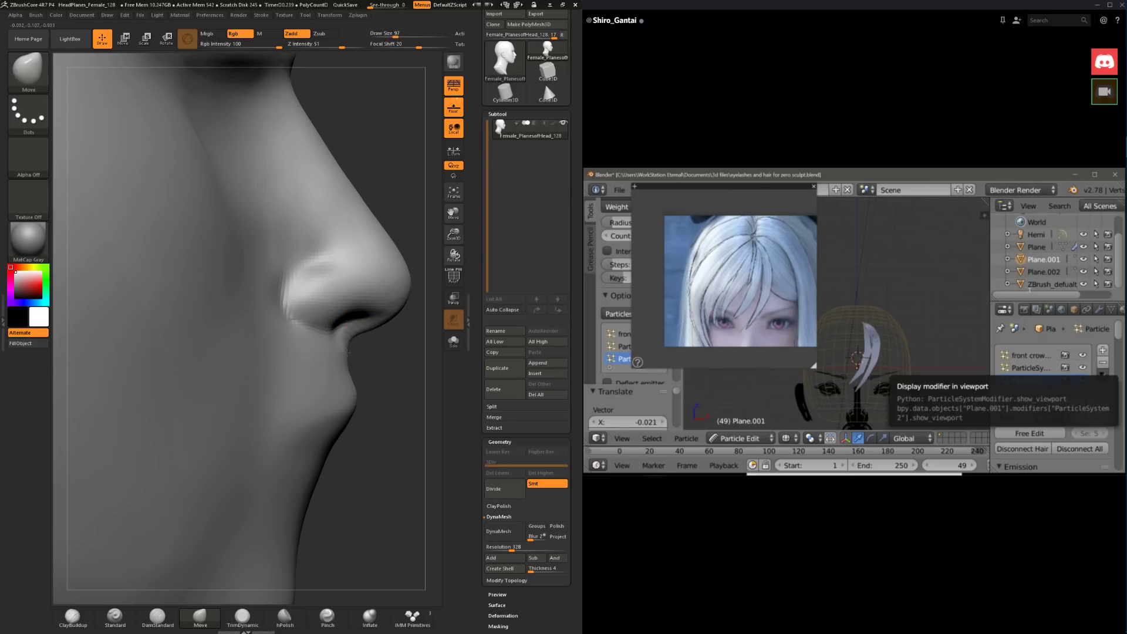
right_click_drag(390, 360, 345, 382)
Step: Flatten the area between the nostril and mouth corner with TrimDynamic at draw size 43, and smooth it
right_click_drag(156, 473, 170, 511, "ctrl")
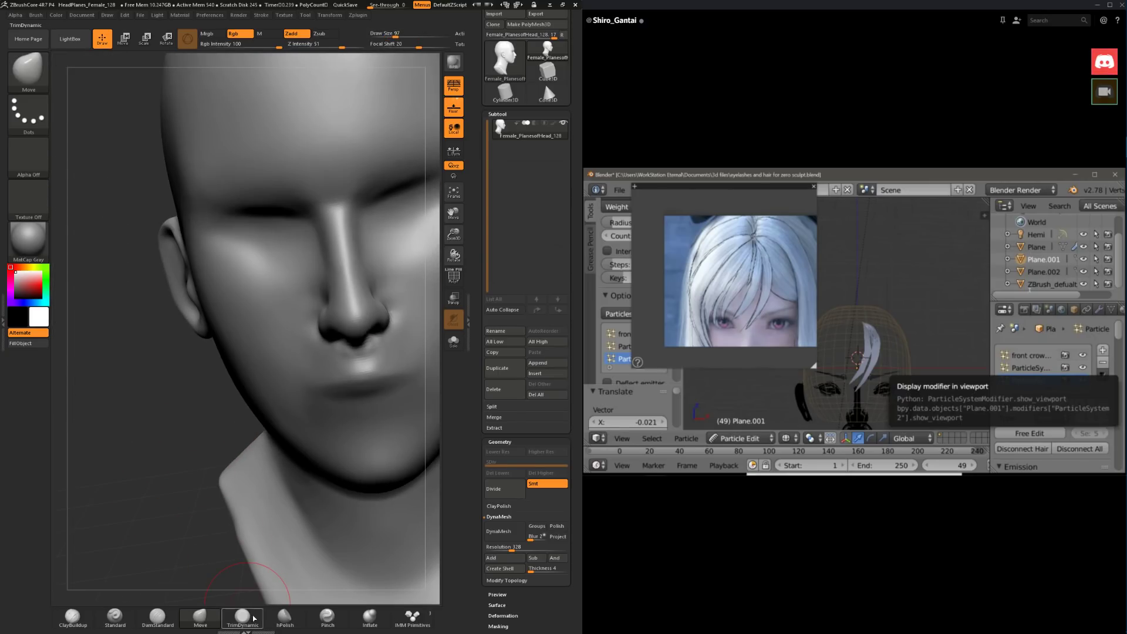
left_click(242, 617)
mouse_move(242, 388)
right_mouse_down()
mouse_move(192, 398)
mouse_move(290, 452)
right_mouse_up()
key("space")
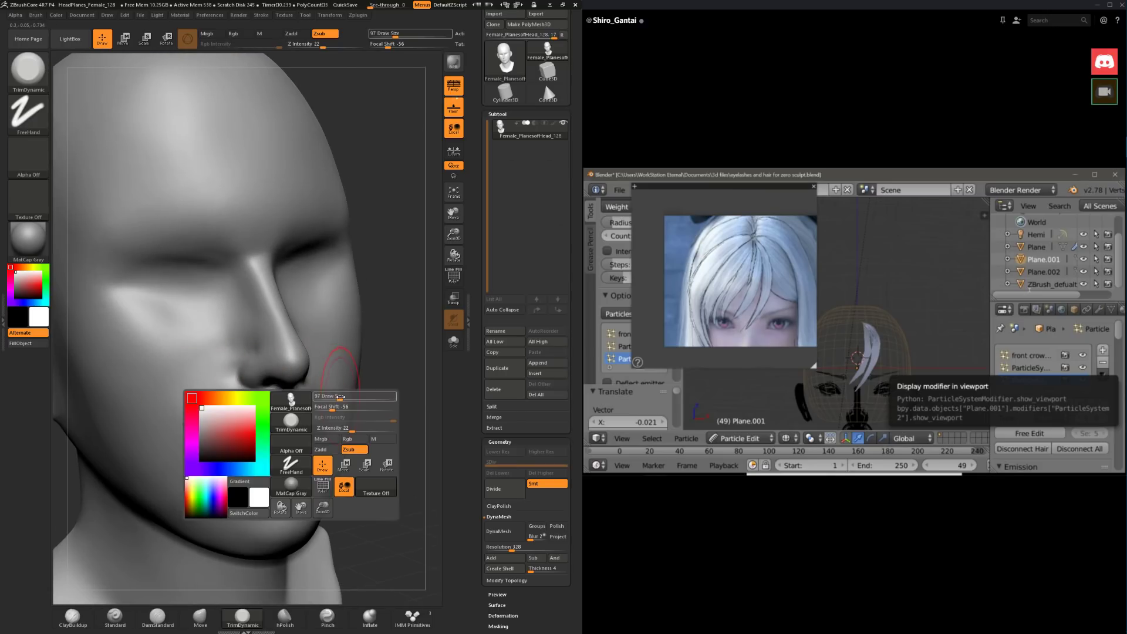
left_click_drag(338, 396, 330, 396)
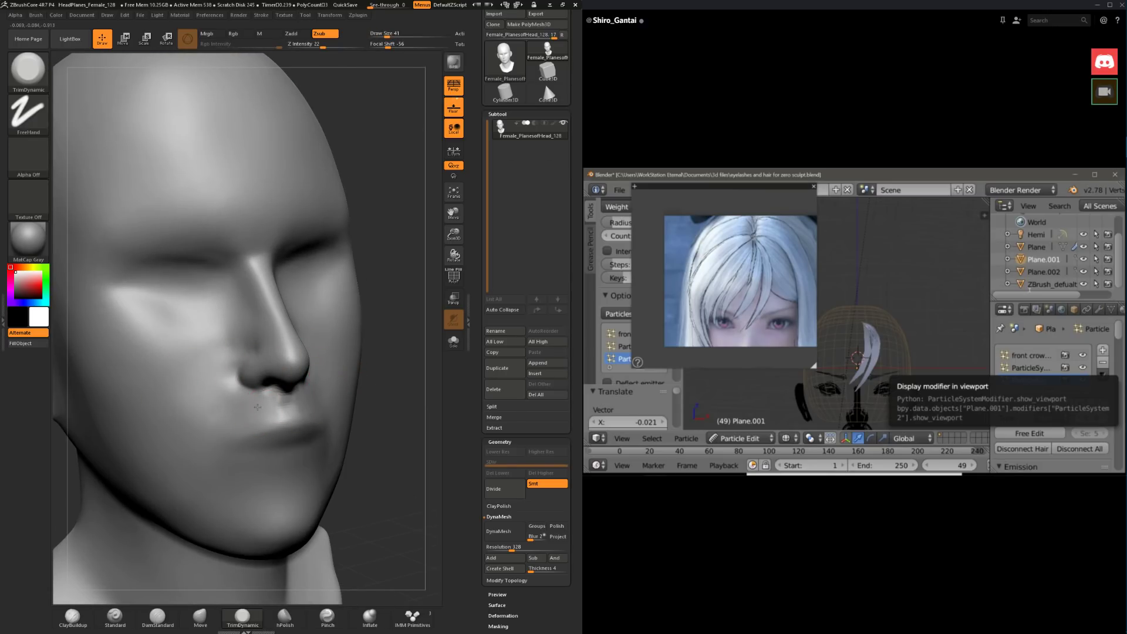
right_click_drag(289, 404, 340, 403)
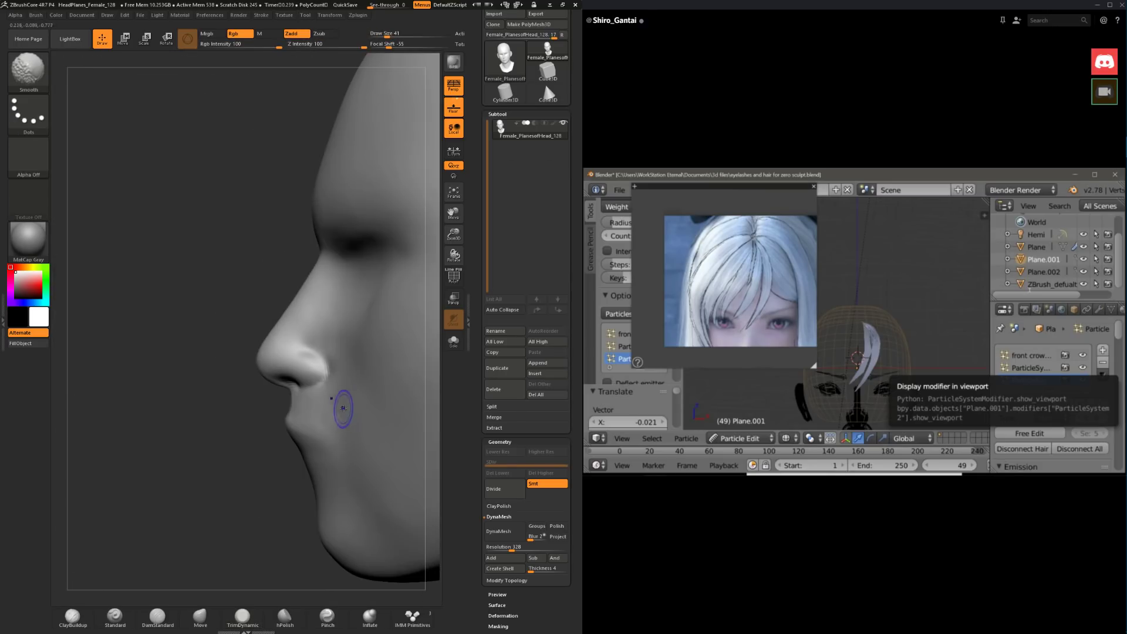
right_click_drag(217, 482, 254, 490)
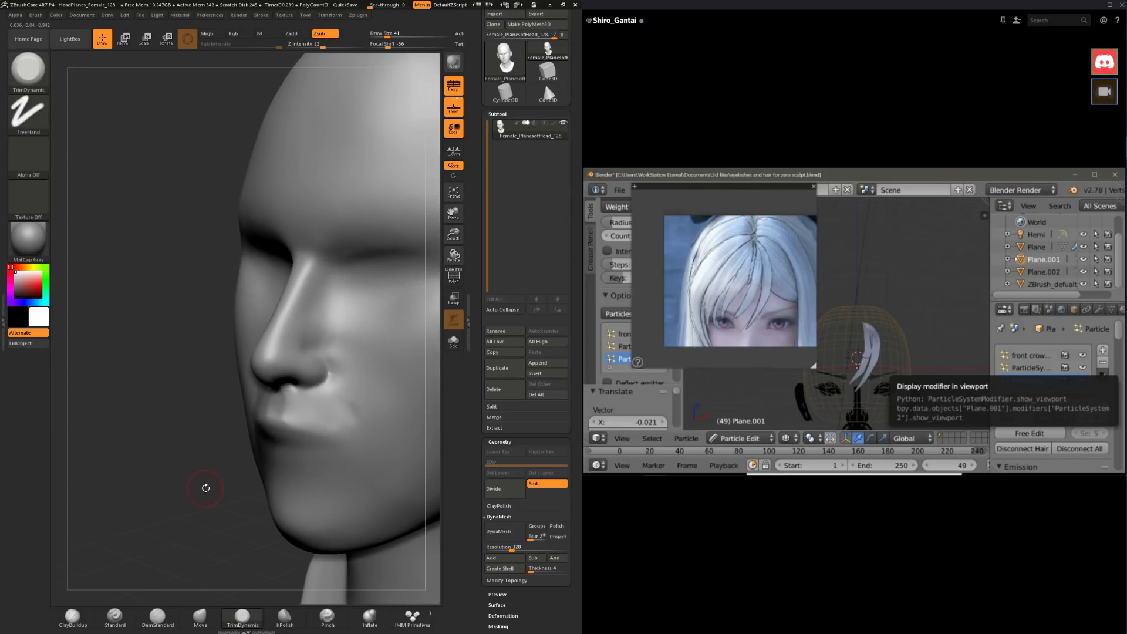
Step: Build up the cheek fold beside the nostril and mouth corner with the ClayBuildup brush at draw size 43
right_click_drag(206, 488, 280, 424)
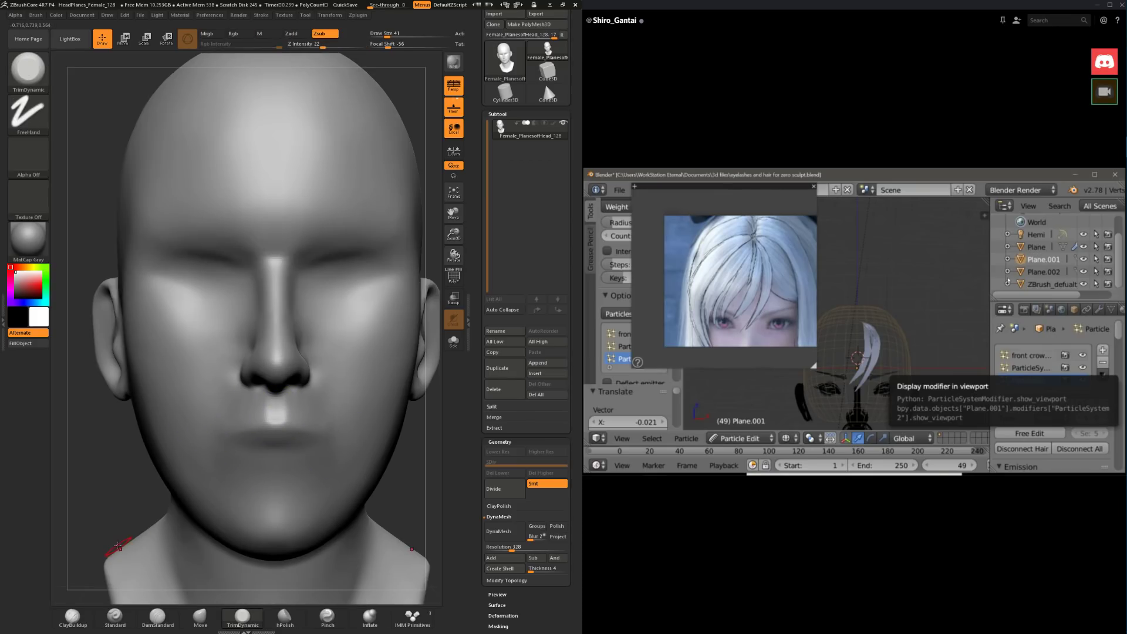
right_click_drag(122, 485, 164, 480)
mouse_move(435, 570)
right_mouse_down()
mouse_move(344, 536)
mouse_move(226, 452)
right_mouse_up()
left_click(71, 618)
left_click(71, 620)
key("space")
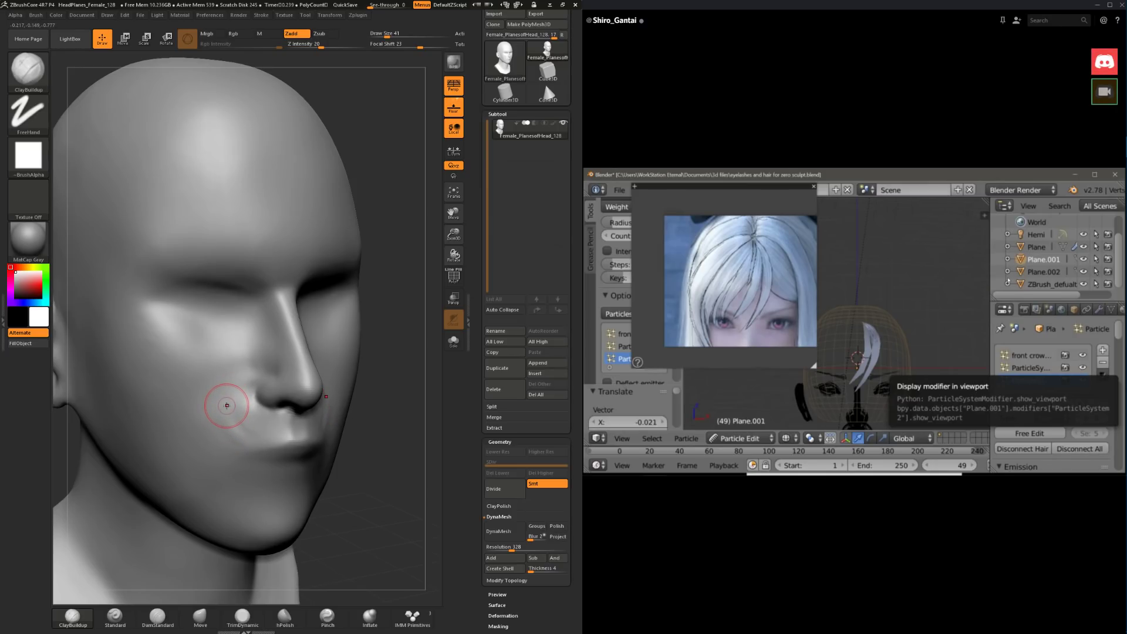
Step: Flatten the built-up cheek beside the nose with the TrimDynamic brush, enlarging it to draw size 87
left_click(242, 618)
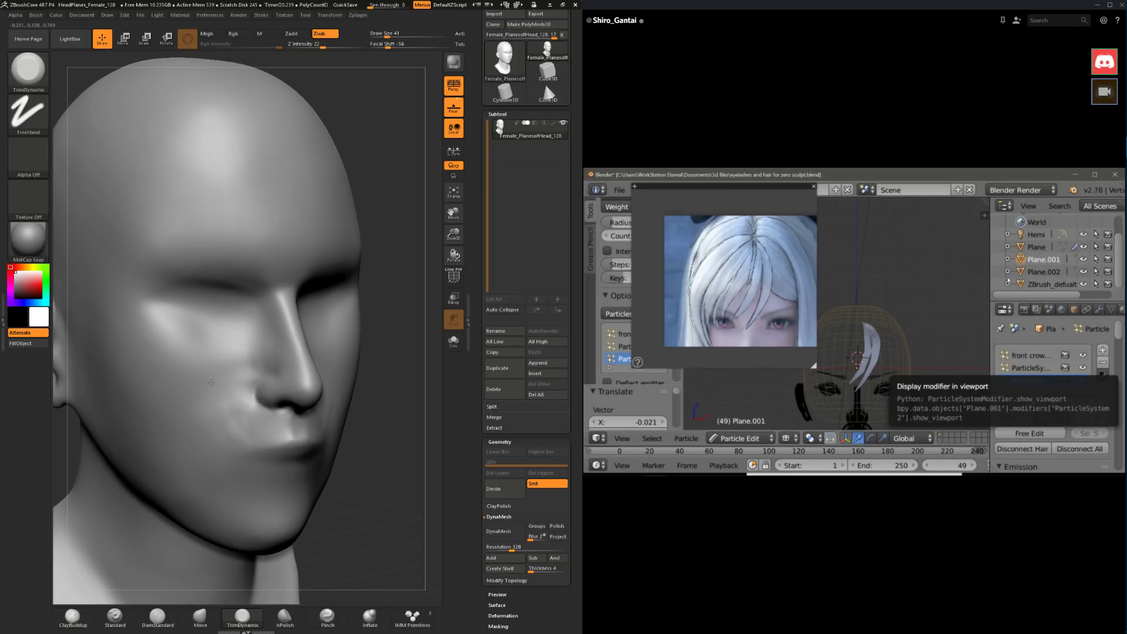
left_click_drag(220, 344, 192, 335, "shift")
key("space")
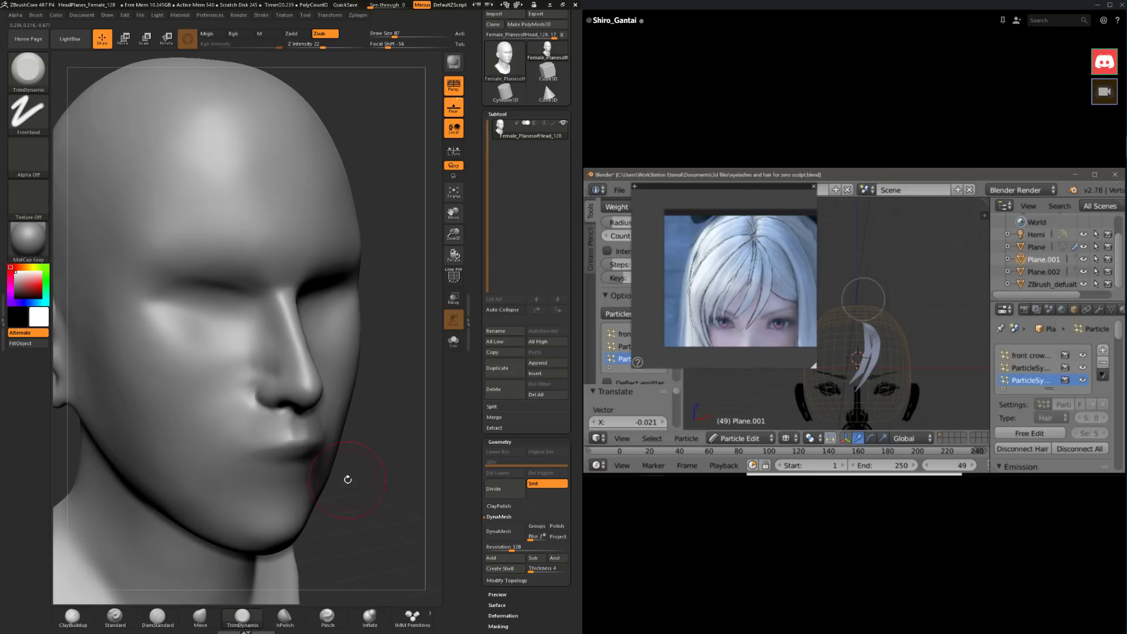
Step: Build up the cheek and the area beside the mouth with ClayBuildup at draw size 59, and smooth the strokes
left_click(72, 615)
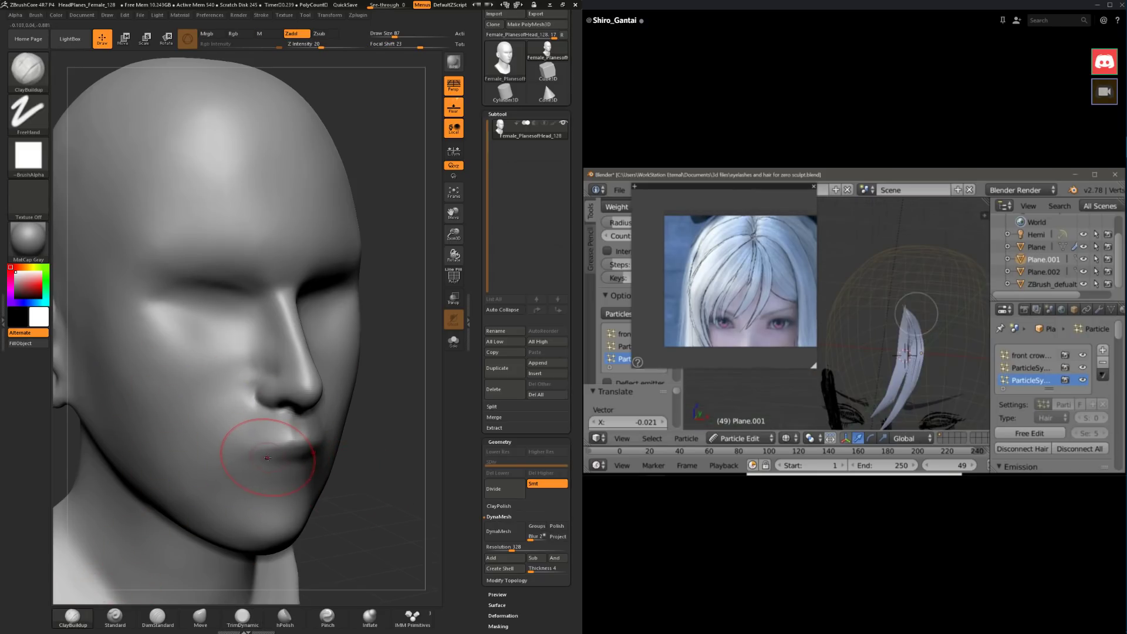
key("space")
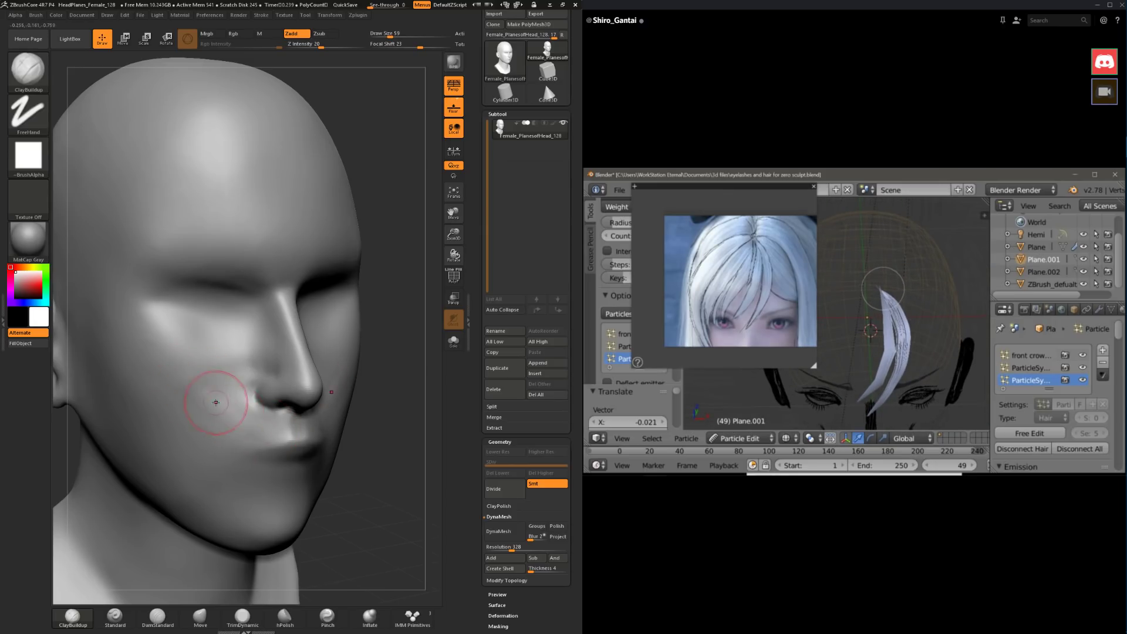
key("space")
mouse_move(213, 402)
left_mouse_down()
mouse_move(226, 398)
mouse_move(216, 392)
mouse_move(230, 375)
mouse_move(244, 414)
left_mouse_up()
key("space")
key("space")
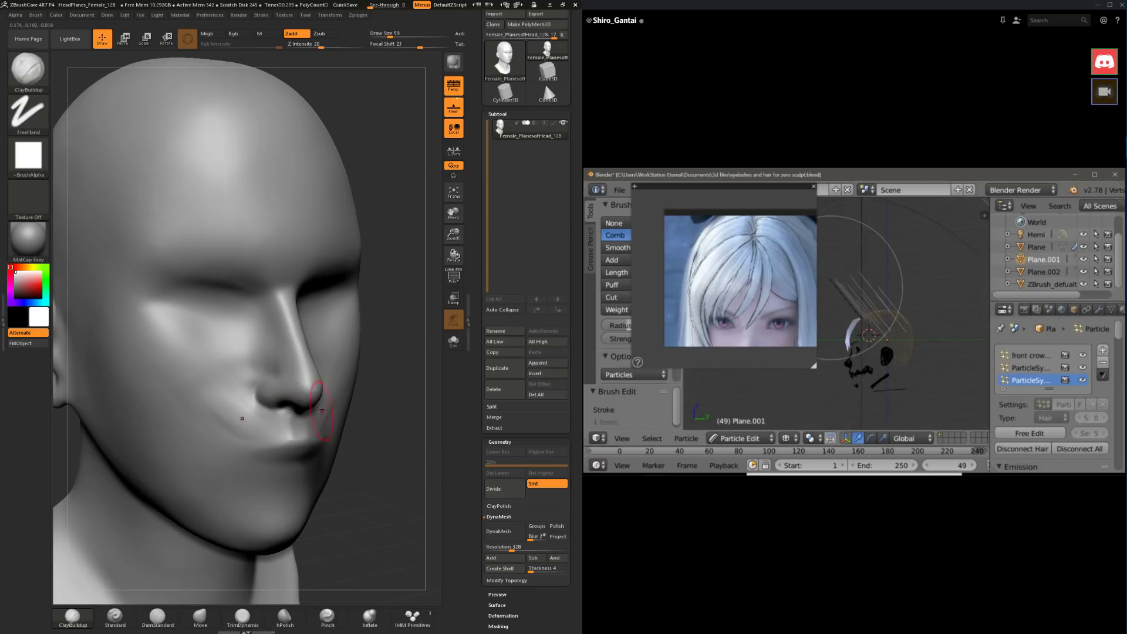
left_click_drag(382, 443, 235, 432)
left_click_drag(344, 407, 215, 434, "shift")
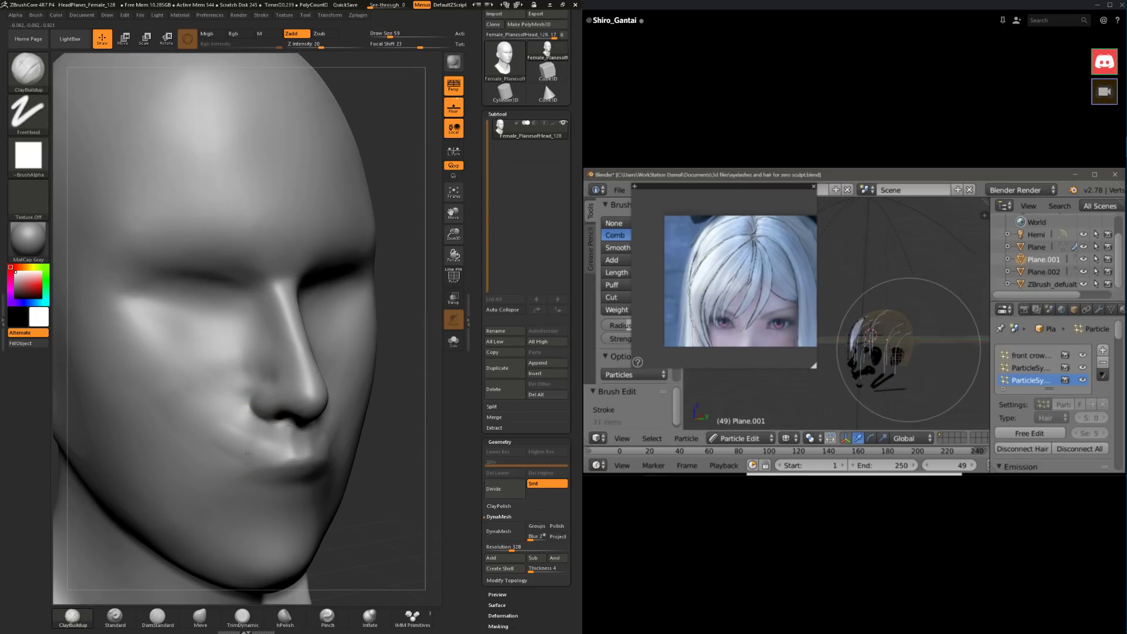
key("shift")
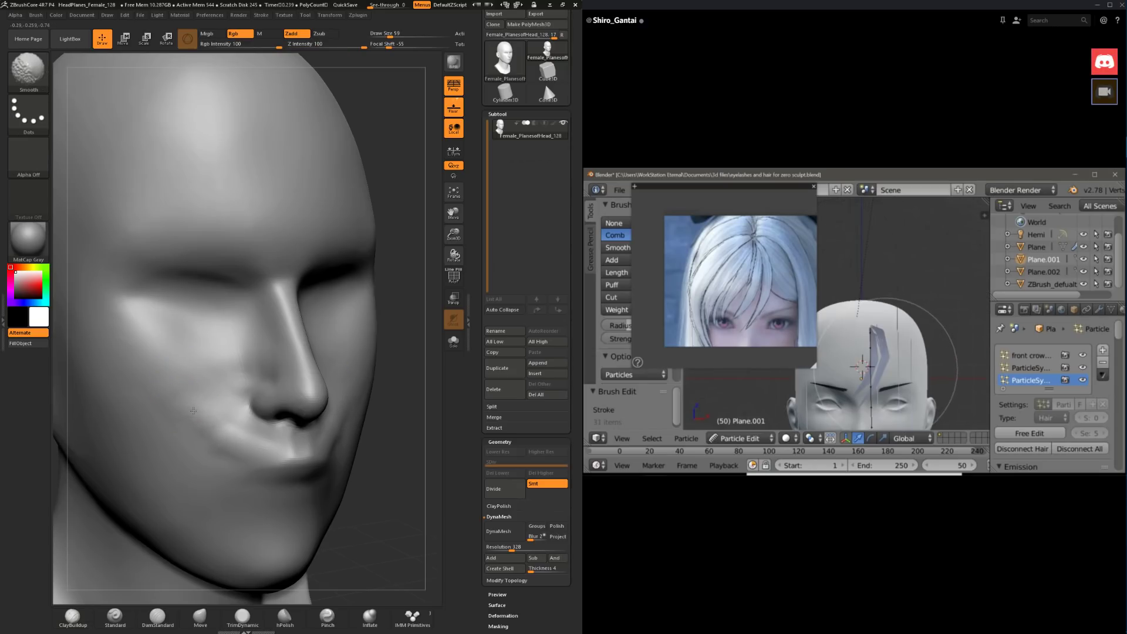
Step: Flatten the cheek beside the mouth with the TrimDynamic brush at draw size 90
left_click(245, 615)
right_click_drag(238, 452, 192, 396, "alt")
key("space")
left_click_drag(191, 398, 196, 398)
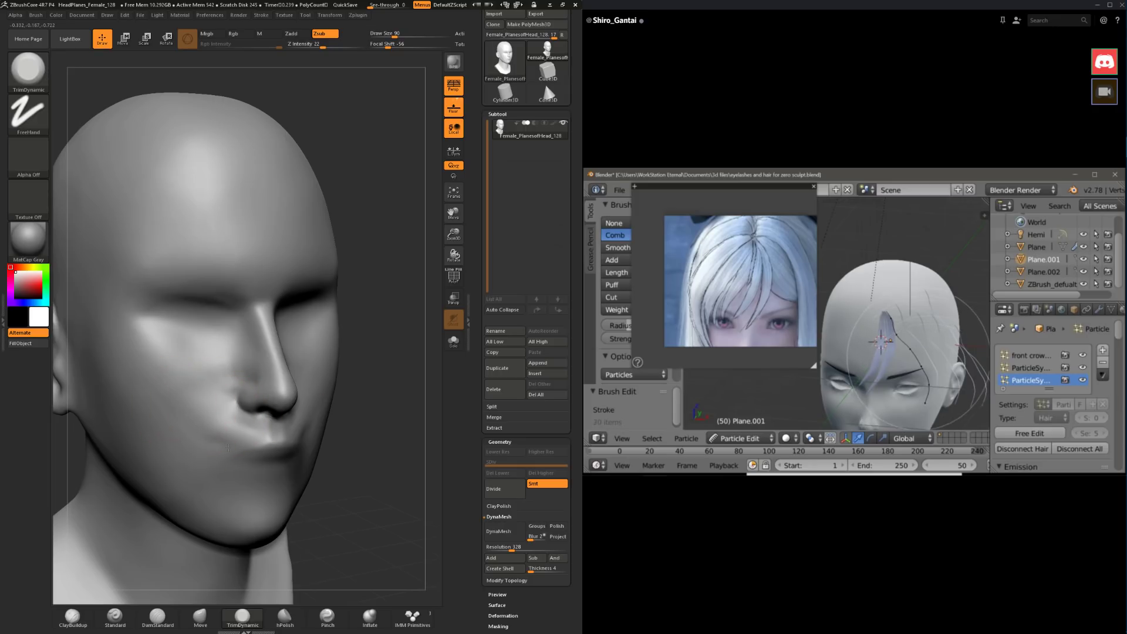
Step: Build up the cheek with the ClayBuildup brush at draw size 90 and smooth it beside the nose
left_click(72, 616)
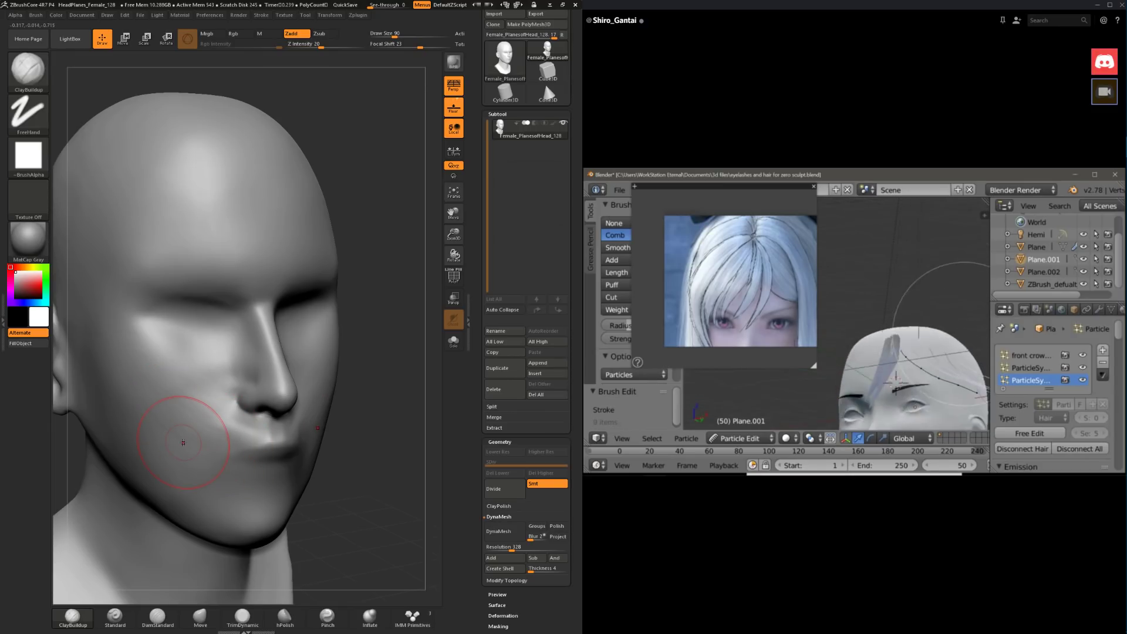
key("shift")
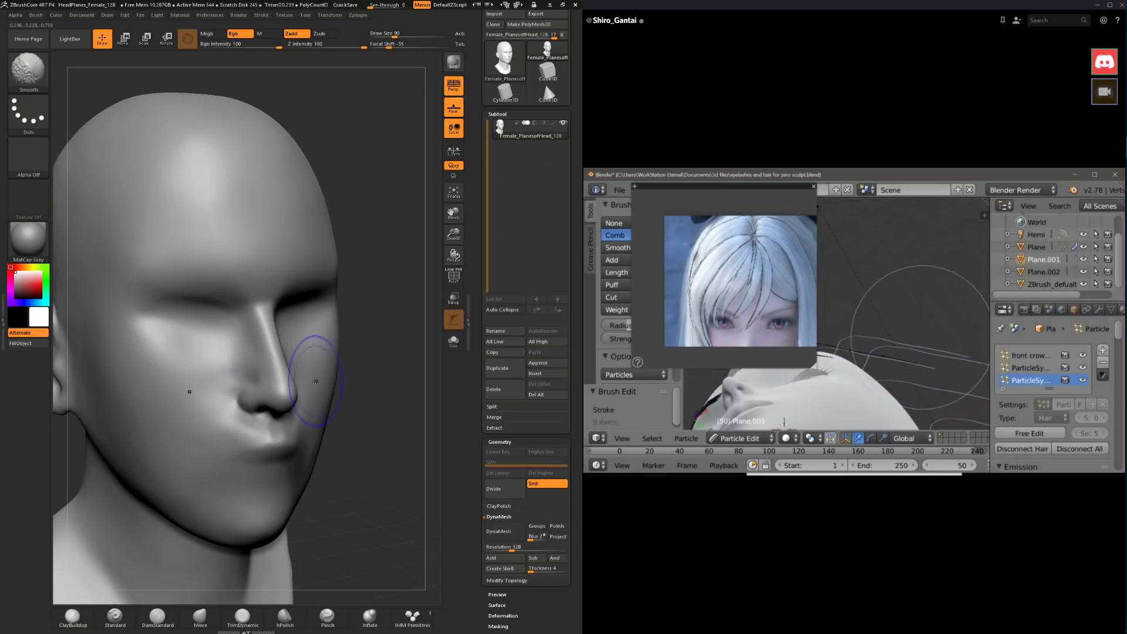
left_click_drag(358, 381, 427, 470, "shift")
left_click_drag(127, 443, 154, 433)
Step: Build up the fold beside the nostril with a smaller ClayBuildup brush and smooth it into the cheek
key("space")
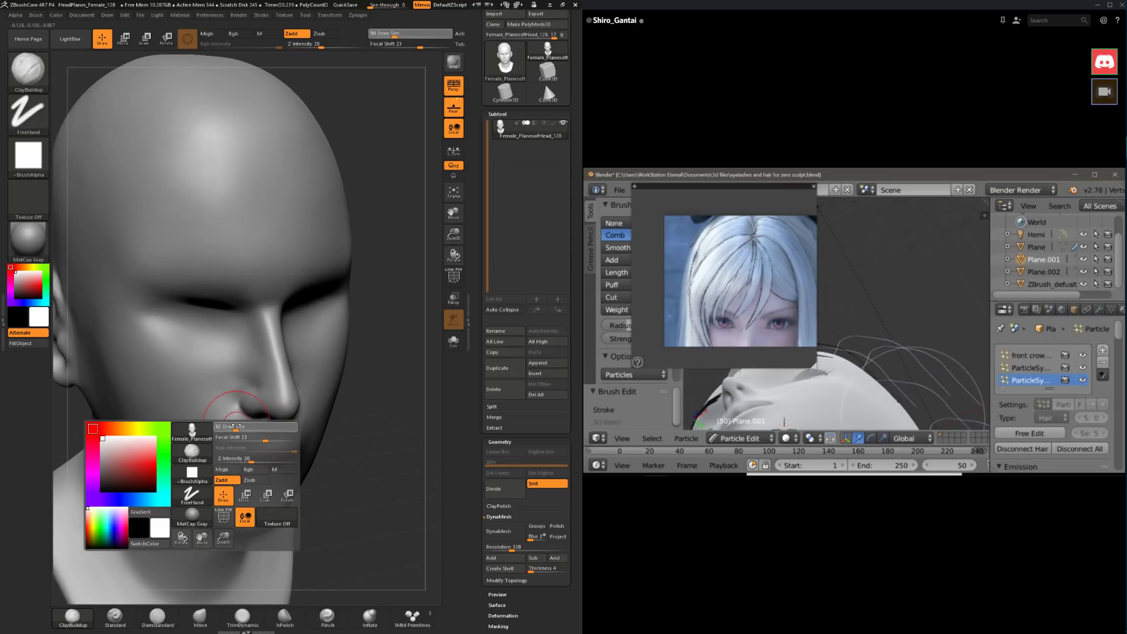
key("space")
left_click_drag(251, 427, 235, 427)
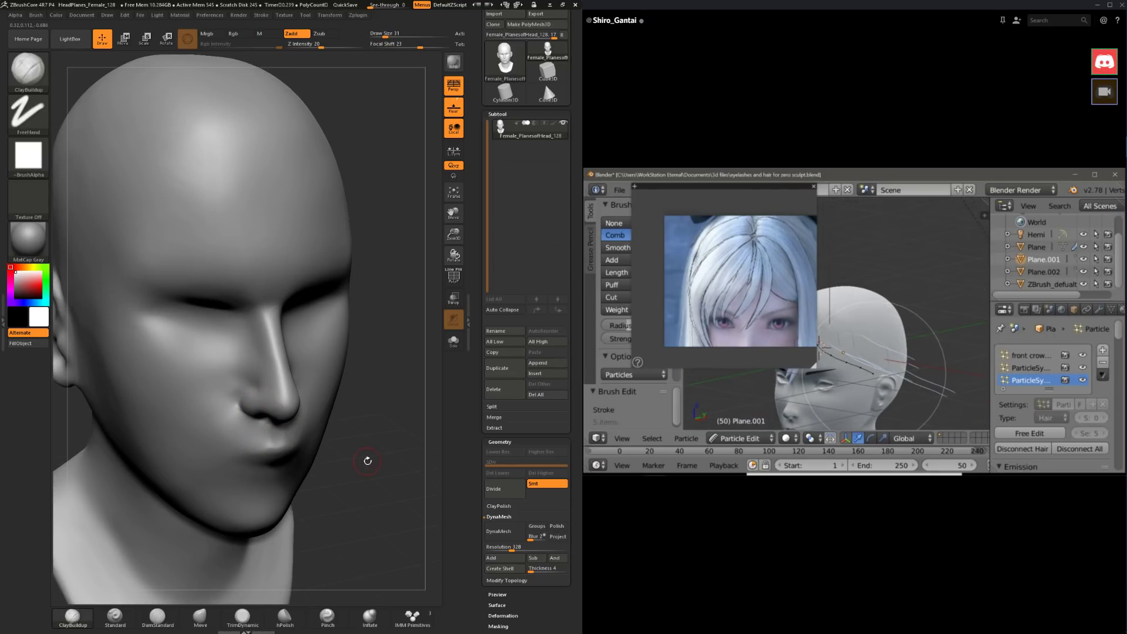
left_click_drag(368, 460, 293, 474)
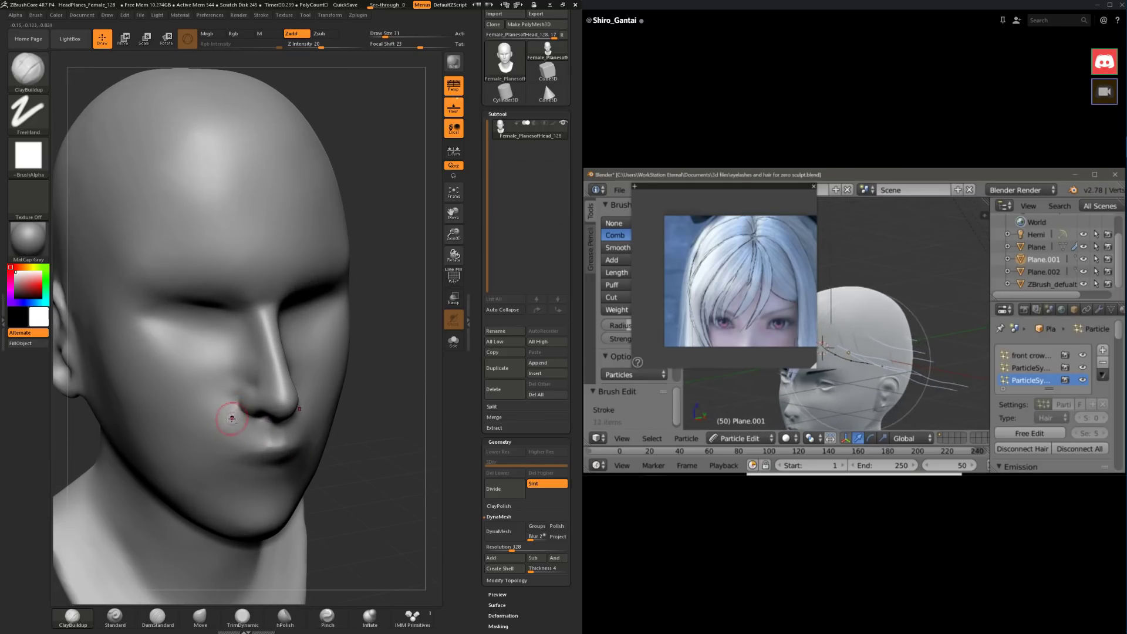
key("shift")
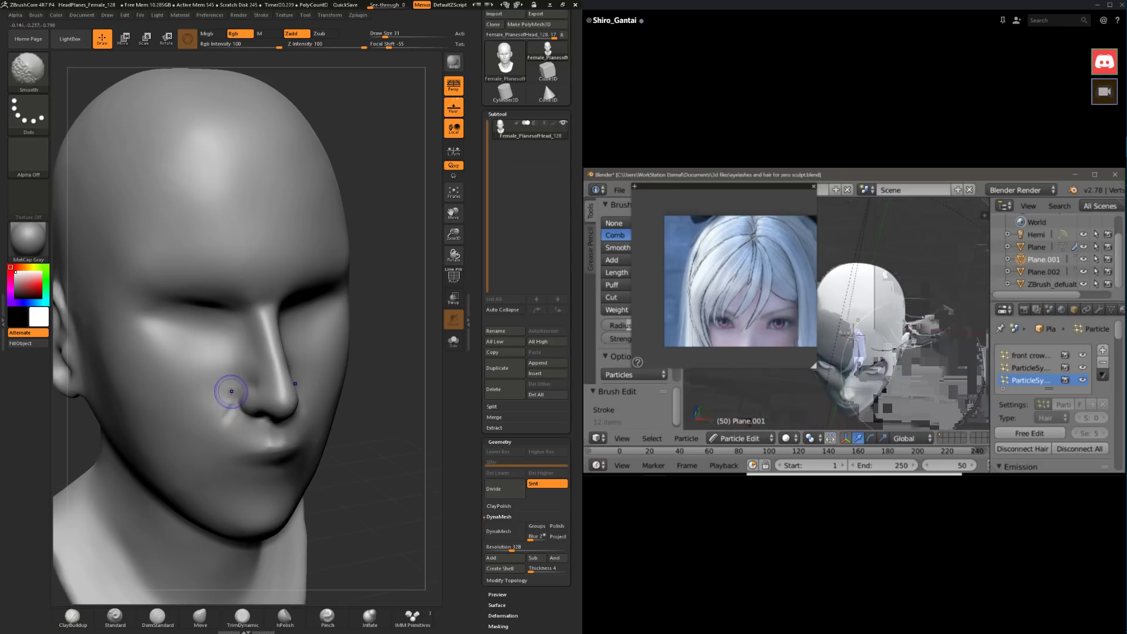
mouse_move(233, 431)
left_mouse_down("shift")
mouse_move(239, 405)
mouse_move(228, 415)
left_mouse_up("shift")
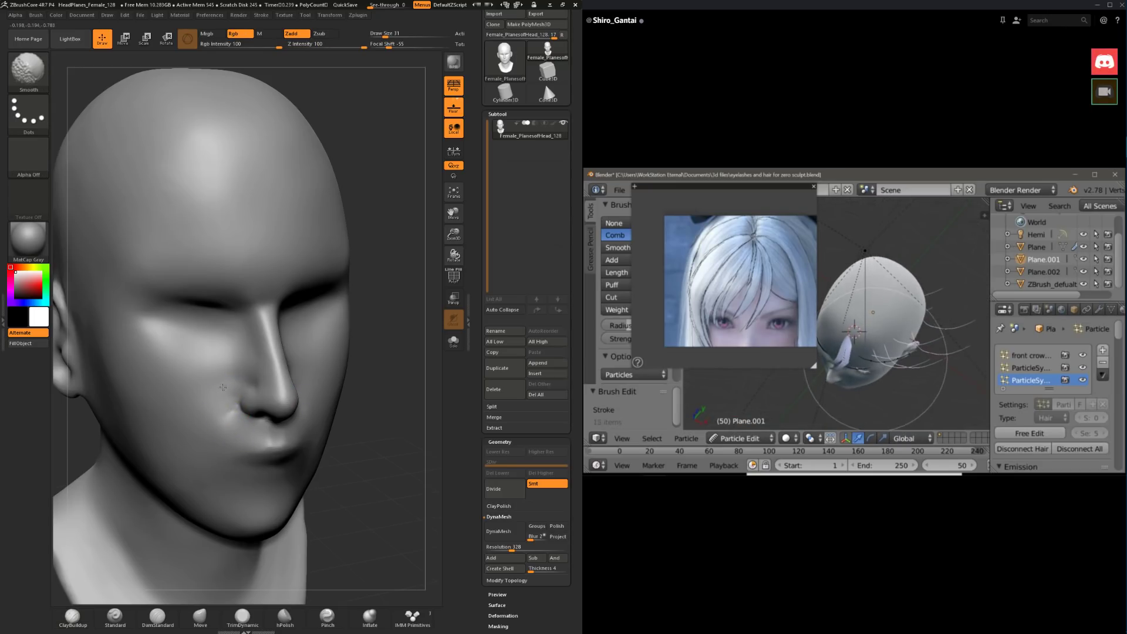
Step: Flatten the cheek beside the nose and mouth with the TrimDynamic brush at draw size 77
mouse_move(404, 454)
left_mouse_down()
mouse_move(386, 453)
mouse_move(411, 452)
left_mouse_up()
left_click_drag(267, 420, 264, 438, "shift")
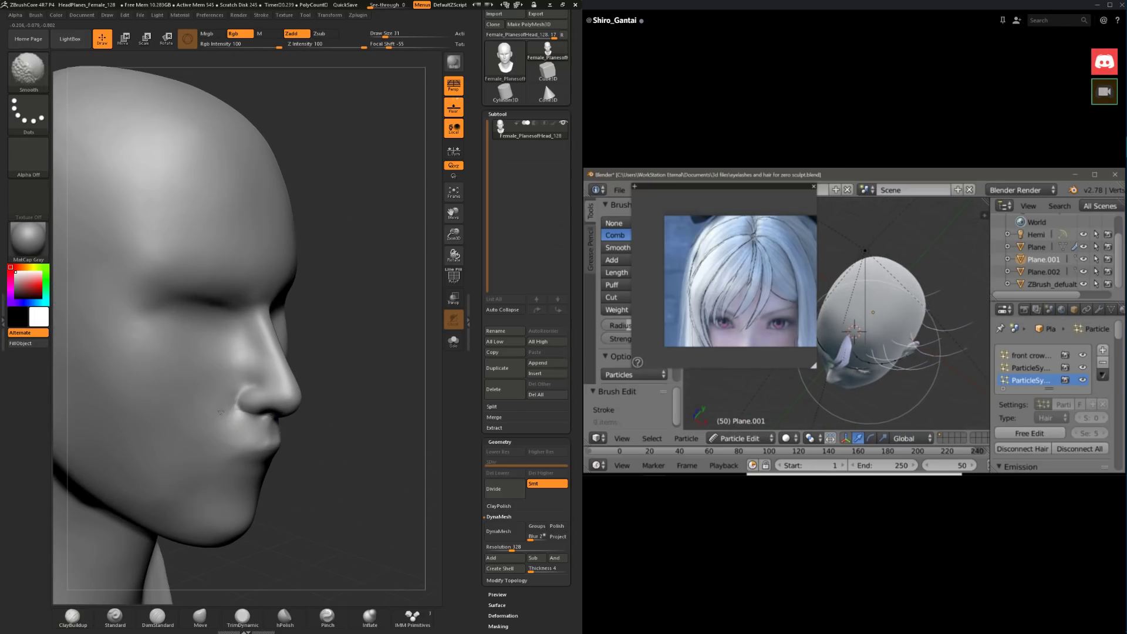
mouse_move(306, 406)
left_mouse_down()
mouse_move(320, 409)
mouse_move(298, 422)
left_mouse_up()
left_click(241, 617)
key("space")
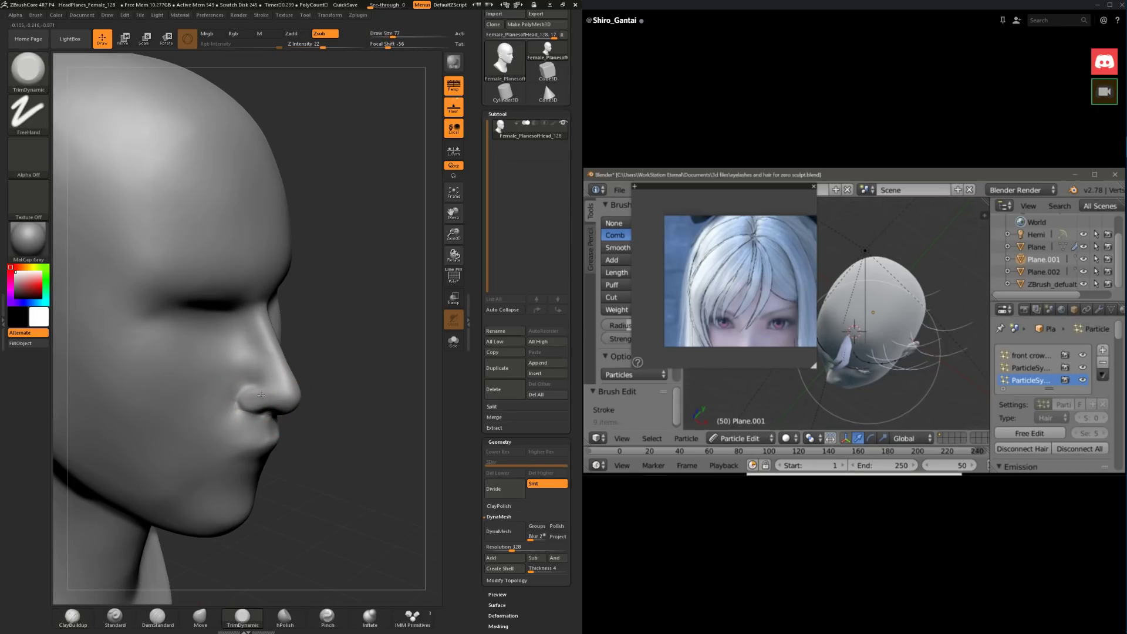
mouse_move(342, 388)
left_mouse_down()
mouse_move(296, 388)
mouse_move(303, 346)
mouse_move(358, 391)
mouse_move(344, 384)
left_mouse_up()
mouse_move(343, 384)
left_mouse_down("alt")
mouse_move(335, 347)
mouse_move(313, 358)
mouse_move(329, 366)
left_mouse_up("alt")
Step: Adjust the shape of the nose and its sides with the Move brush at draw size 77
left_click(200, 617)
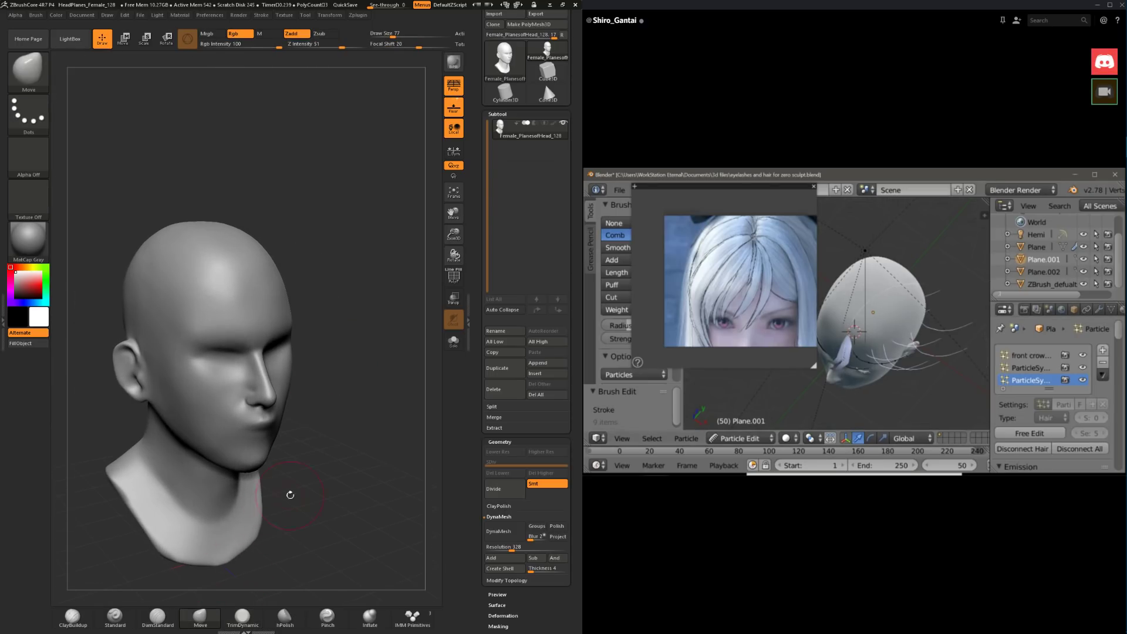
mouse_move(290, 494)
left_mouse_down("alt")
mouse_move(372, 441)
mouse_move(327, 433)
left_mouse_up("alt")
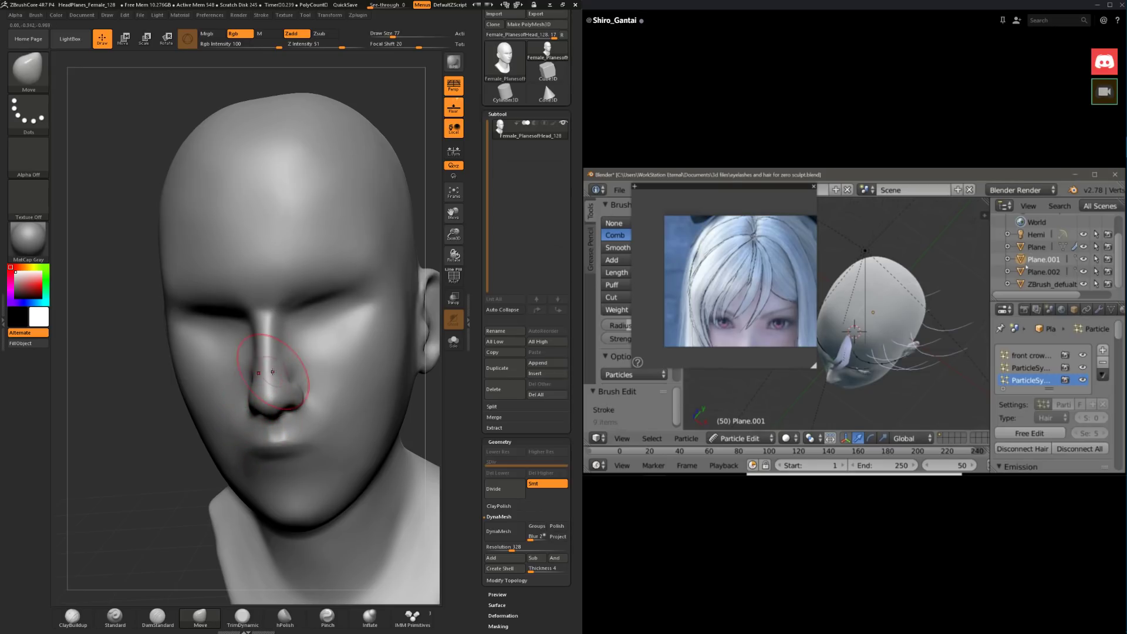
left_click_drag(193, 418, 297, 352)
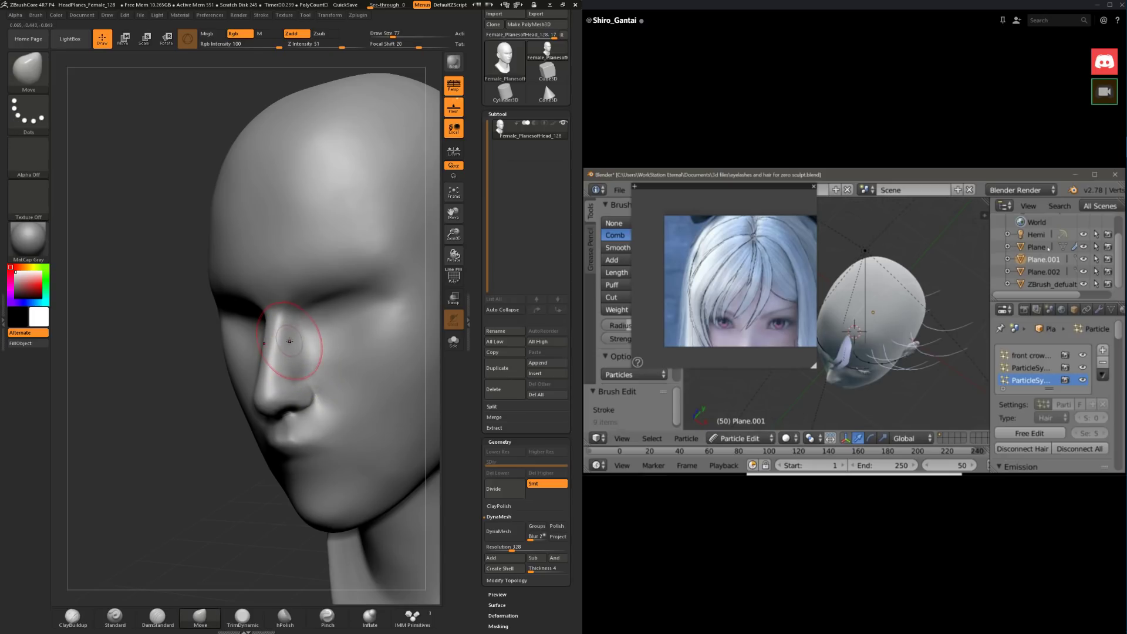
left_click_drag(206, 466, 266, 378, "shift")
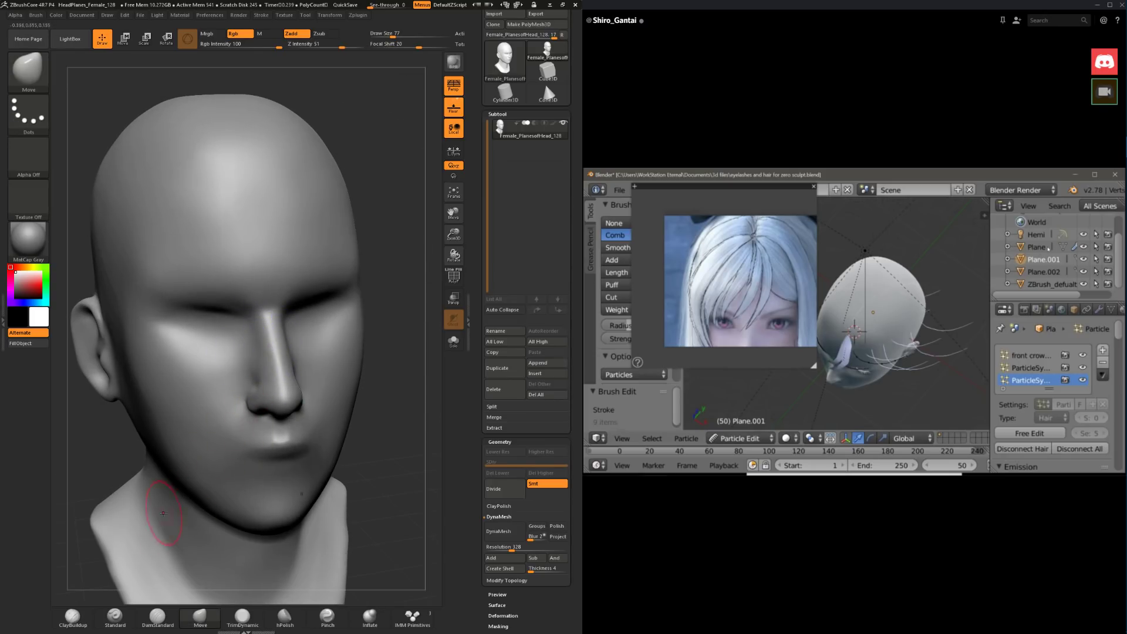
Step: Build up the nostril wing with a small ClayBuildup brush and smooth it into the side of the nose
left_click(75, 628)
right_click_drag(158, 464, 242, 444)
key("space")
left_click_drag(291, 384, 284, 383)
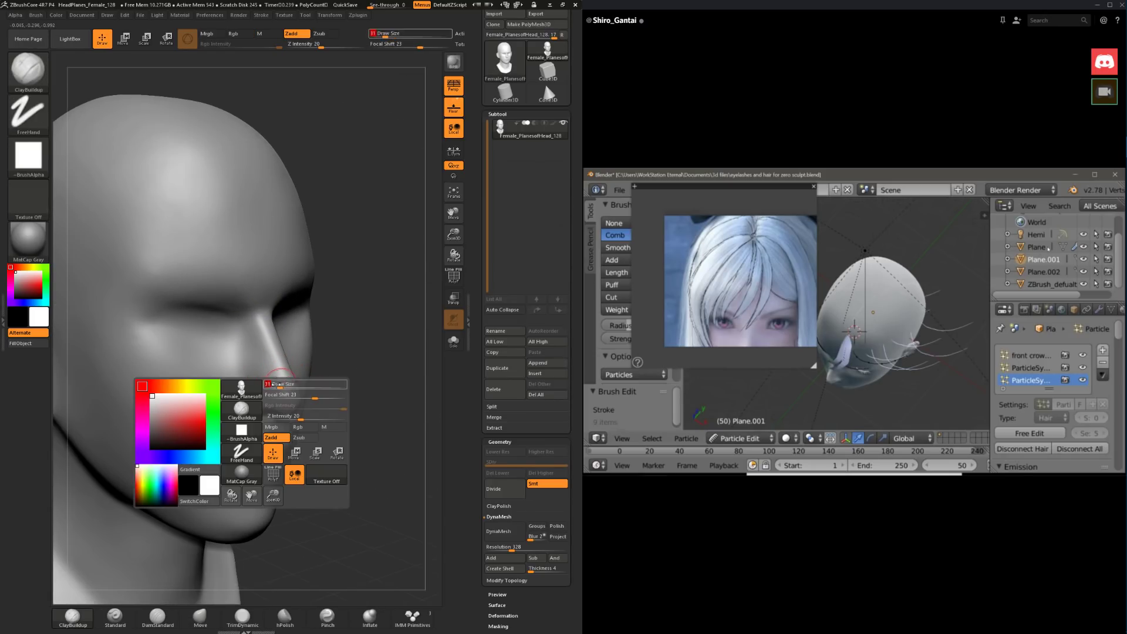
right_click_drag(253, 387, 299, 389)
left_click_drag(262, 384, 248, 386)
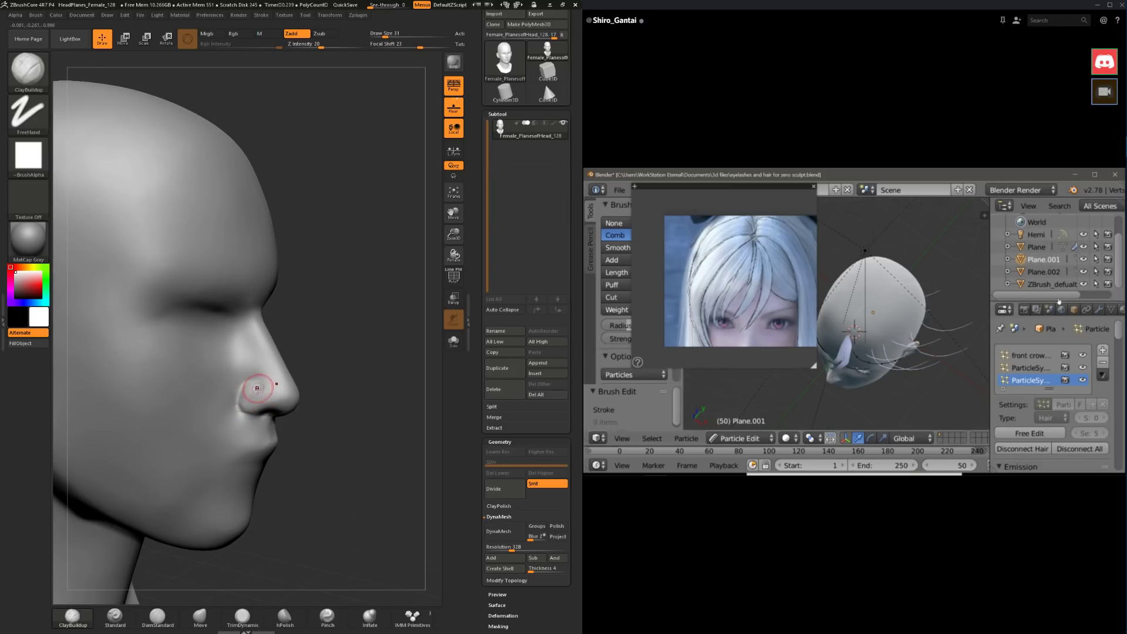
key("shift")
right_click_drag(265, 384, 170, 396)
Step: Carve the crease around the upper edge of the nostril wing with the DamStandard brush
left_click(157, 616)
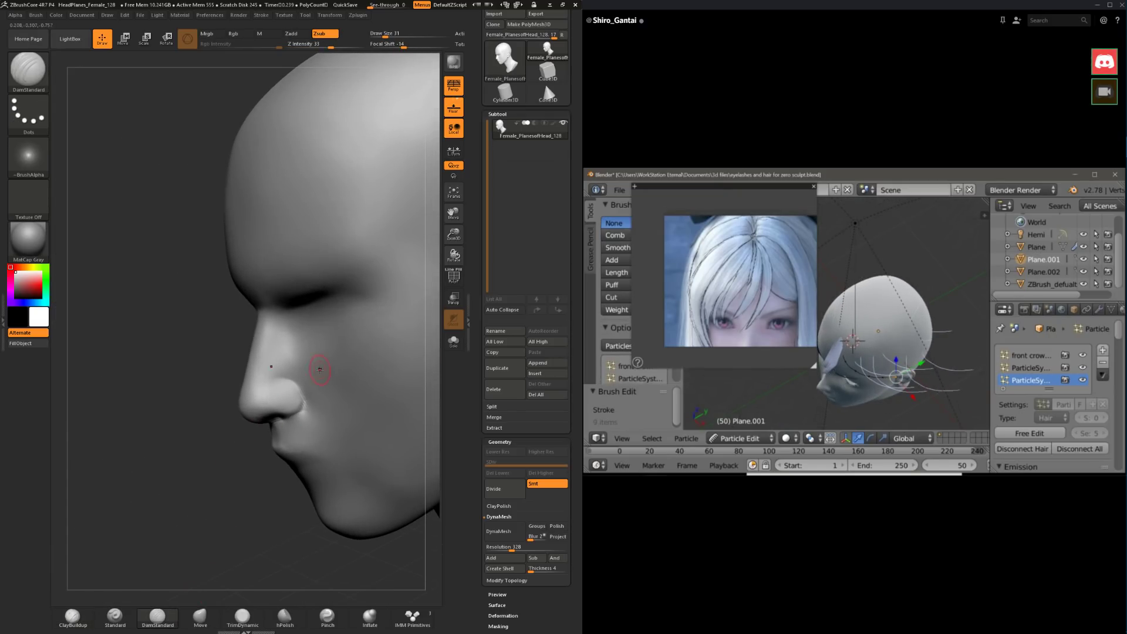
left_click_drag(299, 395, 278, 383, "shift")
key("space")
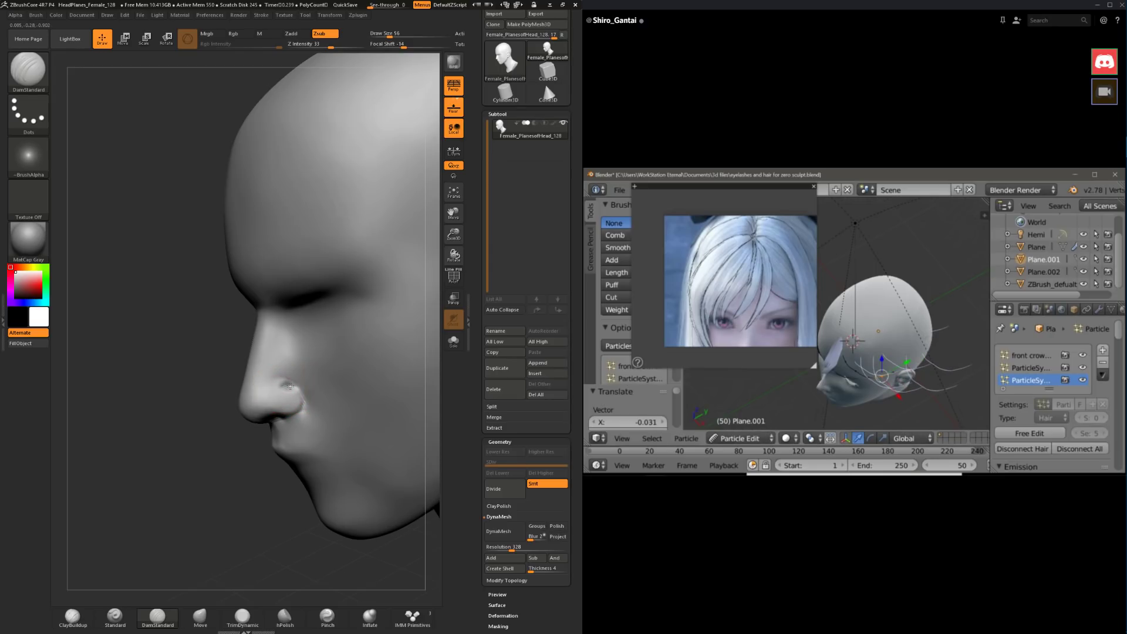
Step: Fill around the nostril wing crease with ClayBuildup at draw size 22 and smooth it into the cheek
left_click_drag(214, 489, 296, 480)
left_click(72, 616)
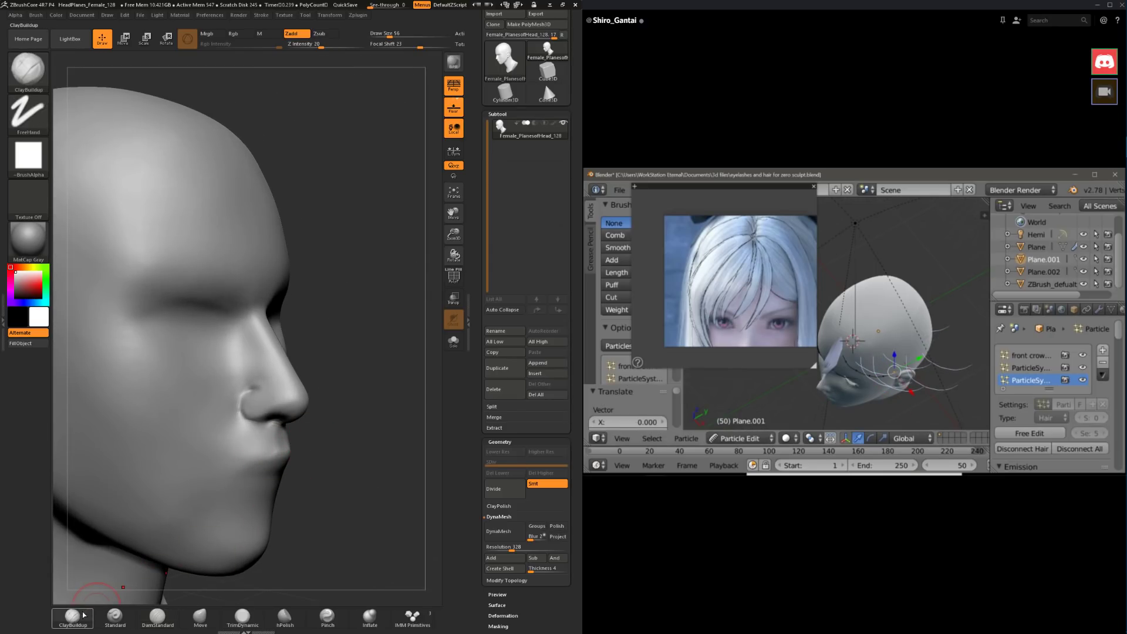
key("space")
left_click(261, 387)
key("shift")
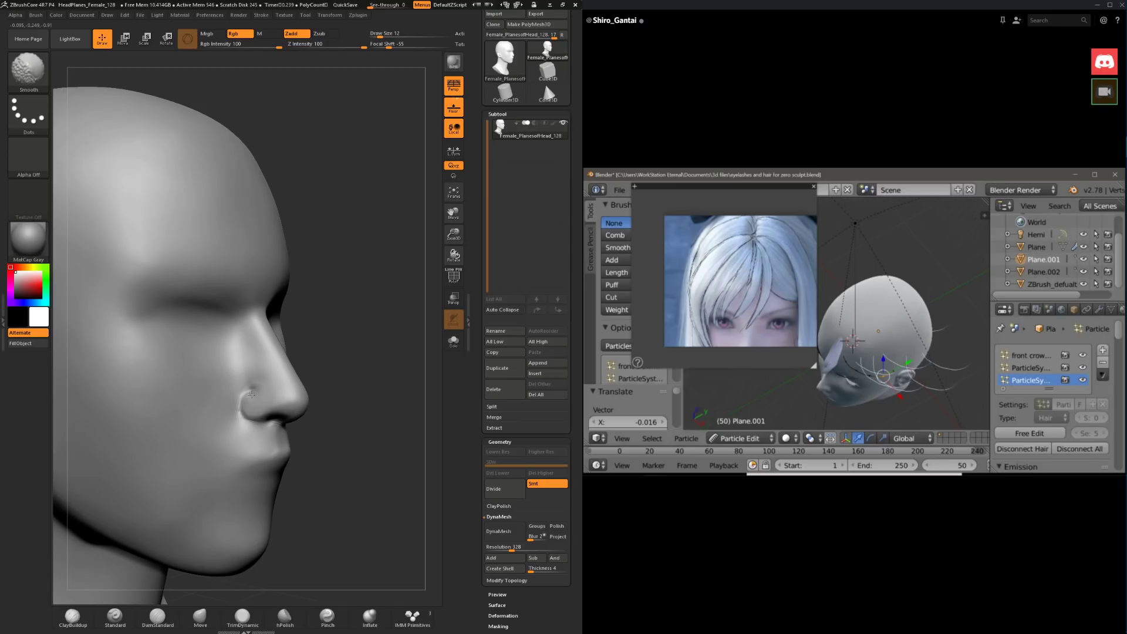
left_click_drag(252, 395, 240, 407, "shift")
key("space")
left_click(248, 393)
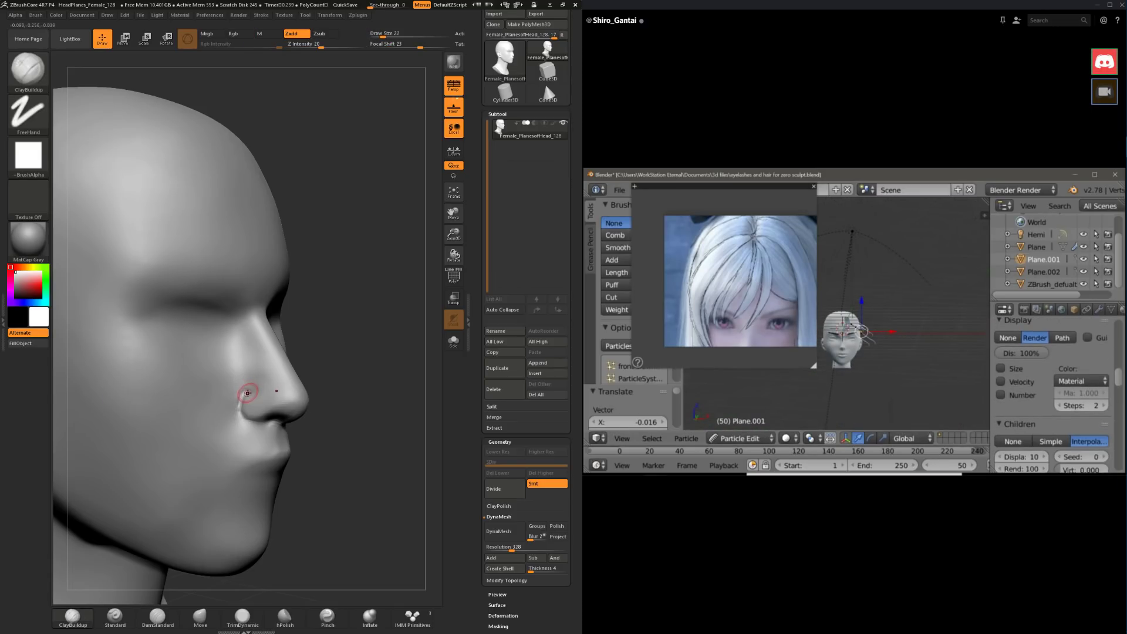
key("shift")
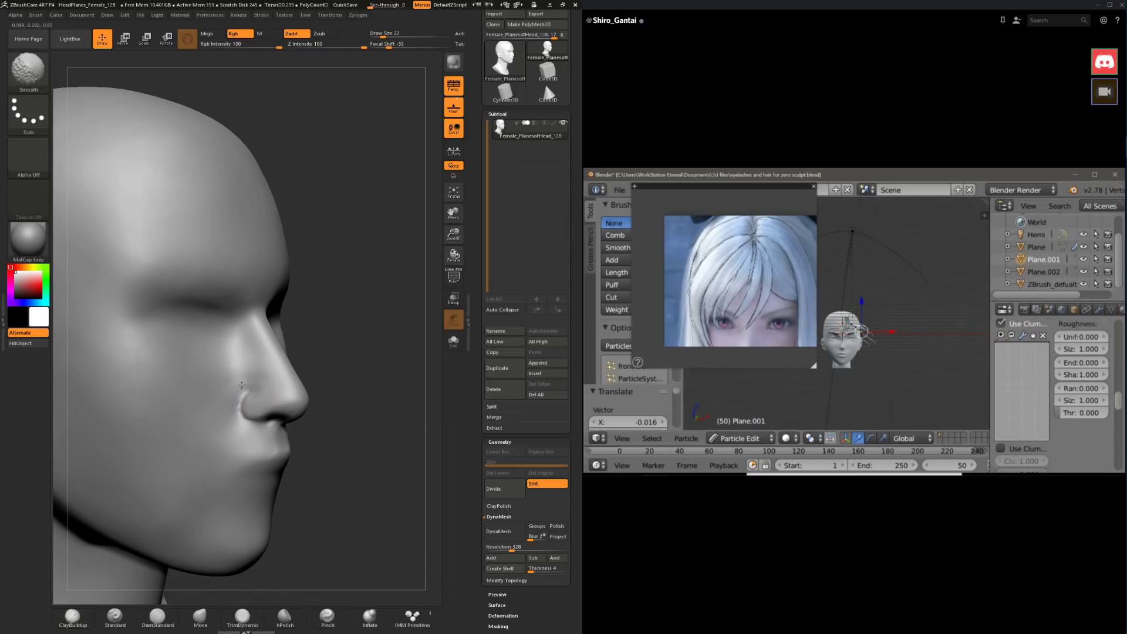
mouse_move(237, 417)
left_mouse_down("shift")
mouse_move(244, 386)
mouse_move(231, 395)
left_mouse_up("shift")
Step: Refine the planes around the nose from below with the TrimDynamic brush at draw size 49
right_click(251, 456)
mouse_move(349, 364)
left_mouse_down()
mouse_move(365, 355)
mouse_move(360, 372)
mouse_move(291, 403)
left_mouse_up()
key("shift")
left_click(240, 615)
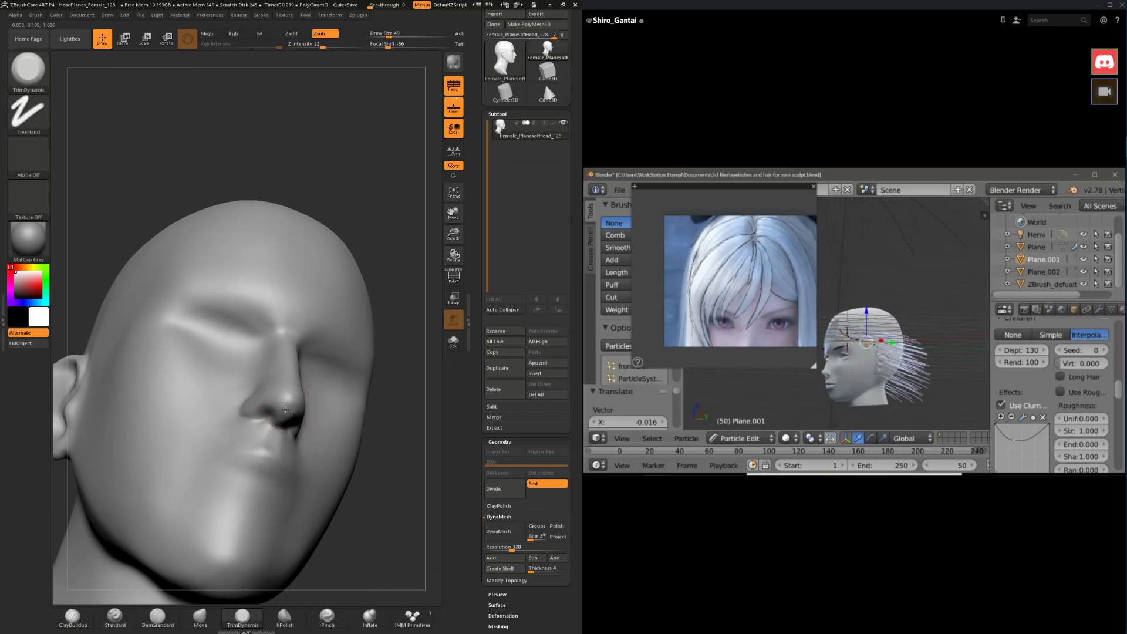
mouse_move(386, 417)
left_mouse_down()
mouse_move(332, 405)
mouse_move(319, 420)
mouse_move(298, 409)
mouse_move(325, 417)
mouse_move(301, 392)
mouse_move(317, 411)
mouse_move(356, 404)
mouse_move(330, 401)
left_mouse_up()
Step: Reshape the nostril wing with the Move brush, using draw size 71
left_click(200, 617)
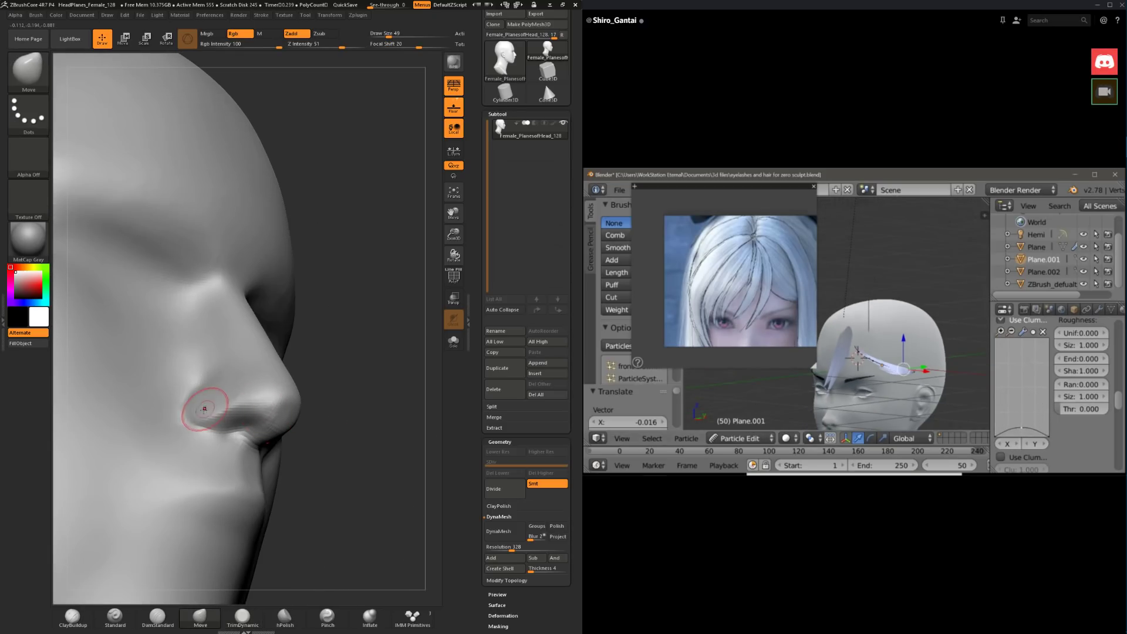
key("s")
left_click_drag(198, 407, 203, 408)
left_click_drag(341, 419, 371, 306)
Step: Smooth the underside of the nose and flatten the area around the nostrils with TrimDynamic at draw size 71
key("shift")
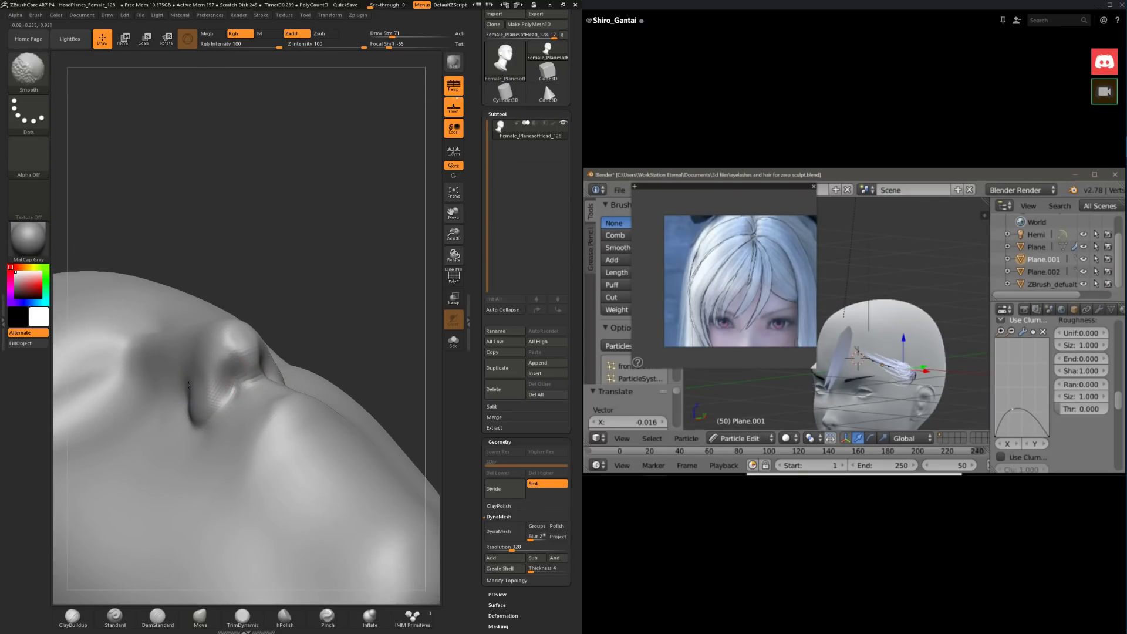
left_click_drag(329, 352, 260, 402)
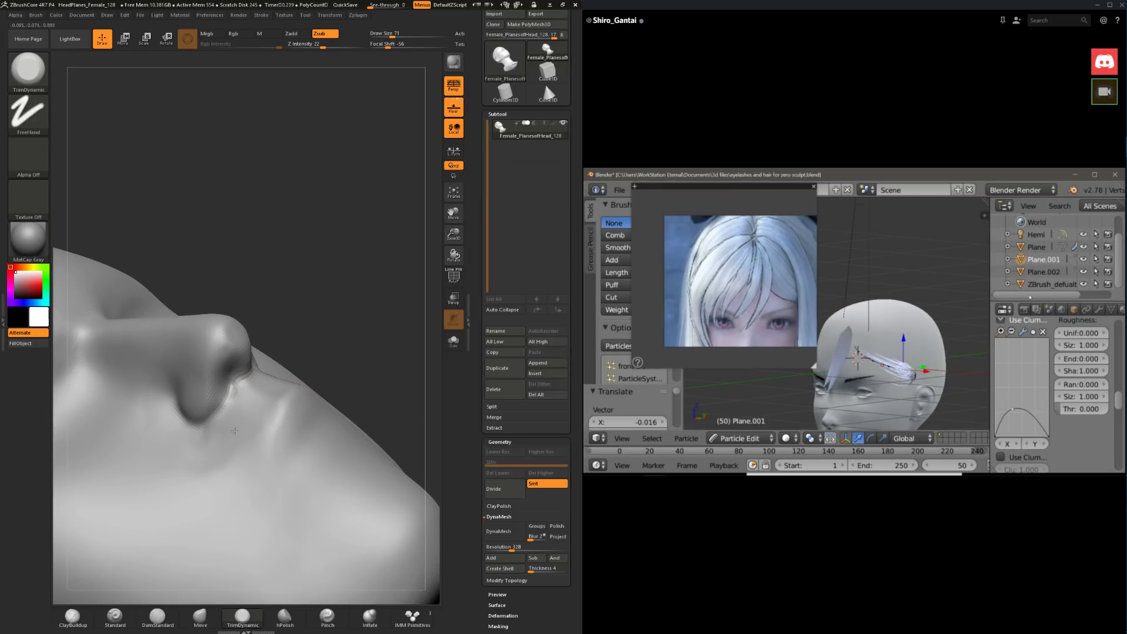
mouse_move(330, 339)
left_mouse_down()
mouse_move(287, 376)
mouse_move(352, 320)
mouse_move(234, 435)
mouse_move(247, 411)
mouse_move(360, 375)
mouse_move(319, 307)
mouse_move(269, 438)
mouse_move(183, 470)
mouse_move(168, 533)
mouse_move(210, 538)
mouse_move(206, 549)
left_mouse_up()
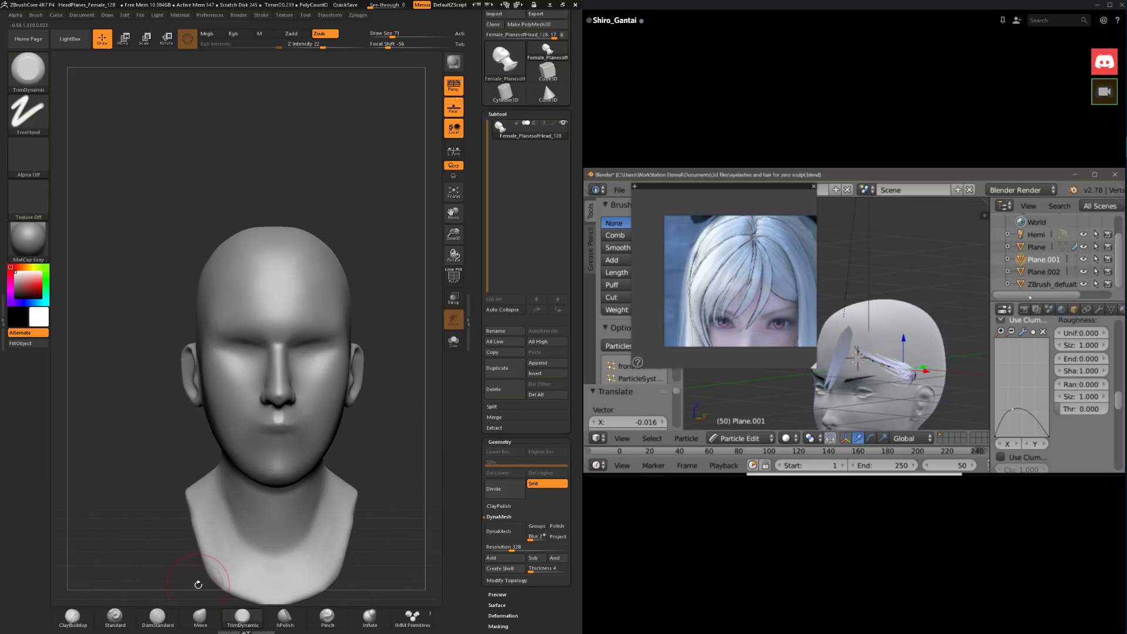
Step: Adjust the proportions of the face and head with the Move brush at draw size 71
left_click(200, 623)
left_click_drag(369, 436, 334, 419, "alt")
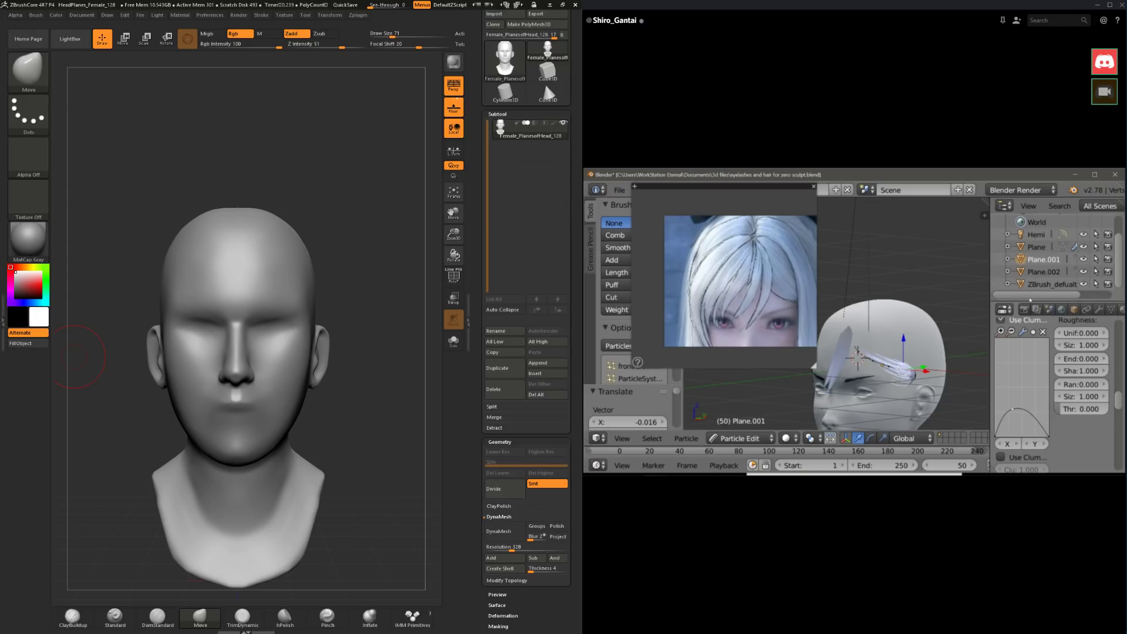
mouse_move(365, 268)
left_mouse_down()
mouse_move(329, 276)
mouse_move(264, 329)
left_mouse_up()
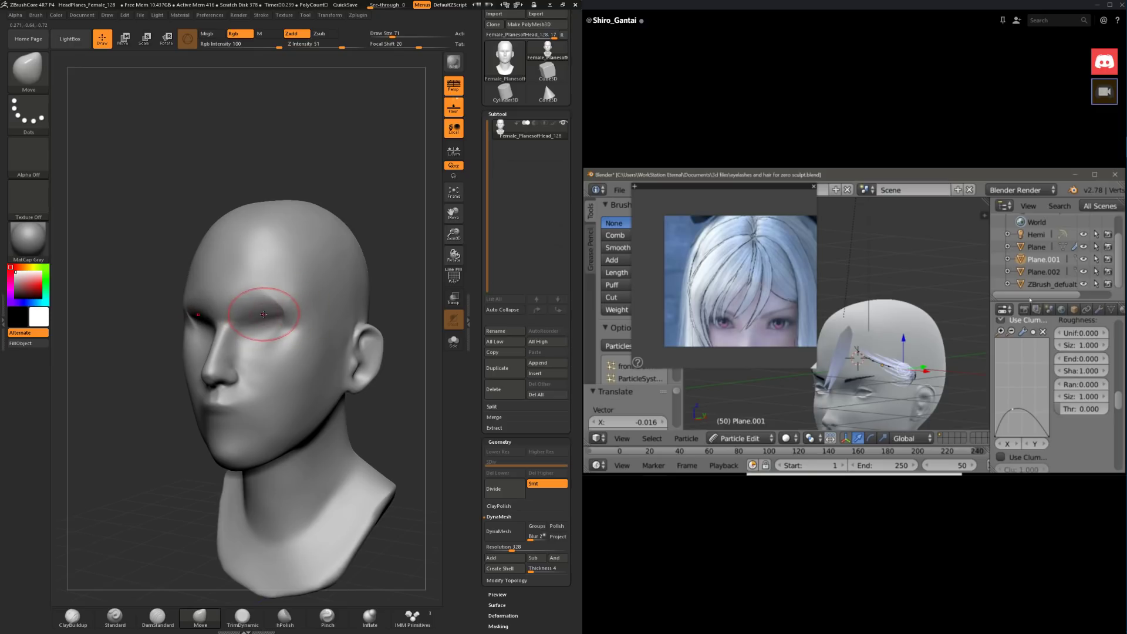
Step: Build up the brow and eye socket area with the ClayBuildup brush at draw size 51
left_click(74, 616)
key("space")
left_click(333, 320)
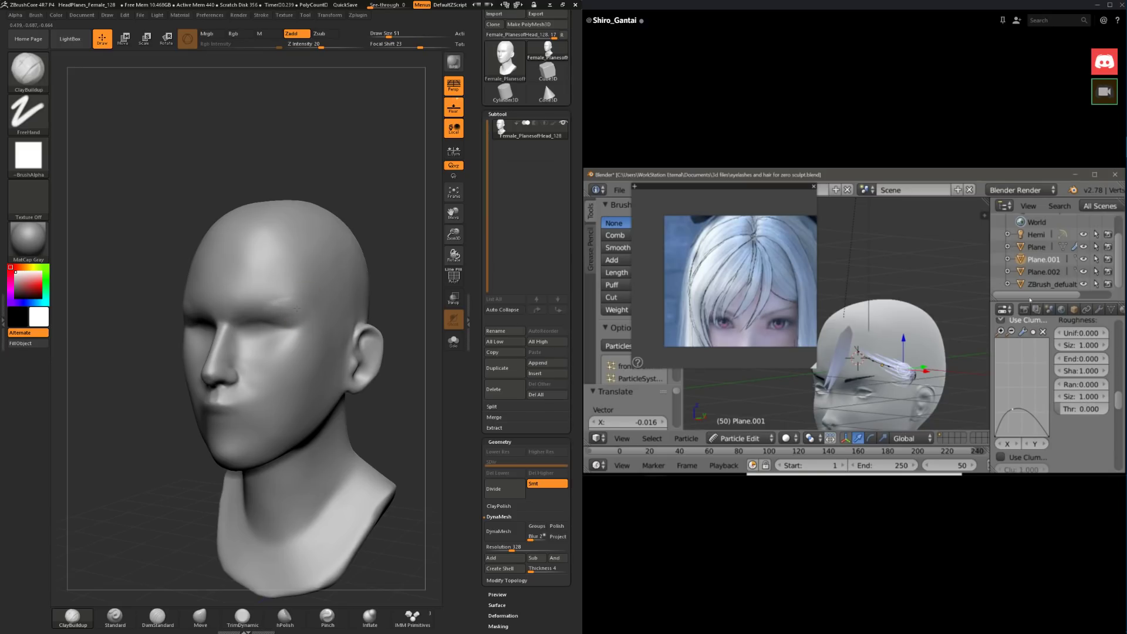
left_click_drag(143, 364, 125, 365)
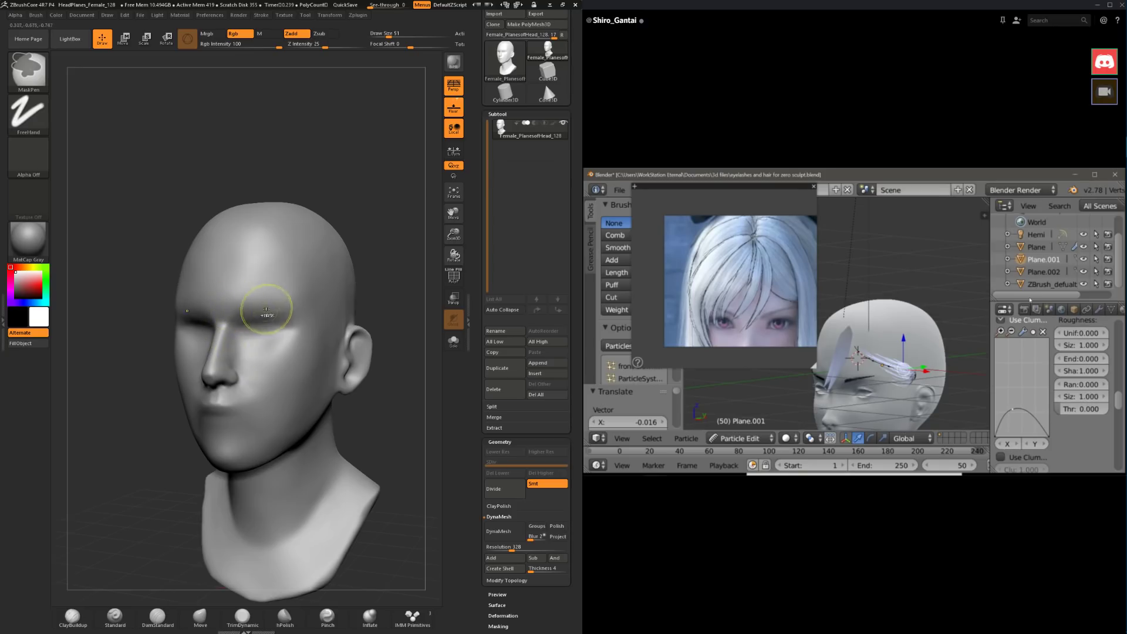
Step: Carve the horizontal line between the lips below the nose with the DamStandard brush at draw size 35
left_click_drag(409, 268, 317, 211)
left_click_drag(340, 374, 399, 334, "alt")
left_click_drag(399, 334, 372, 346, "alt")
key("f")
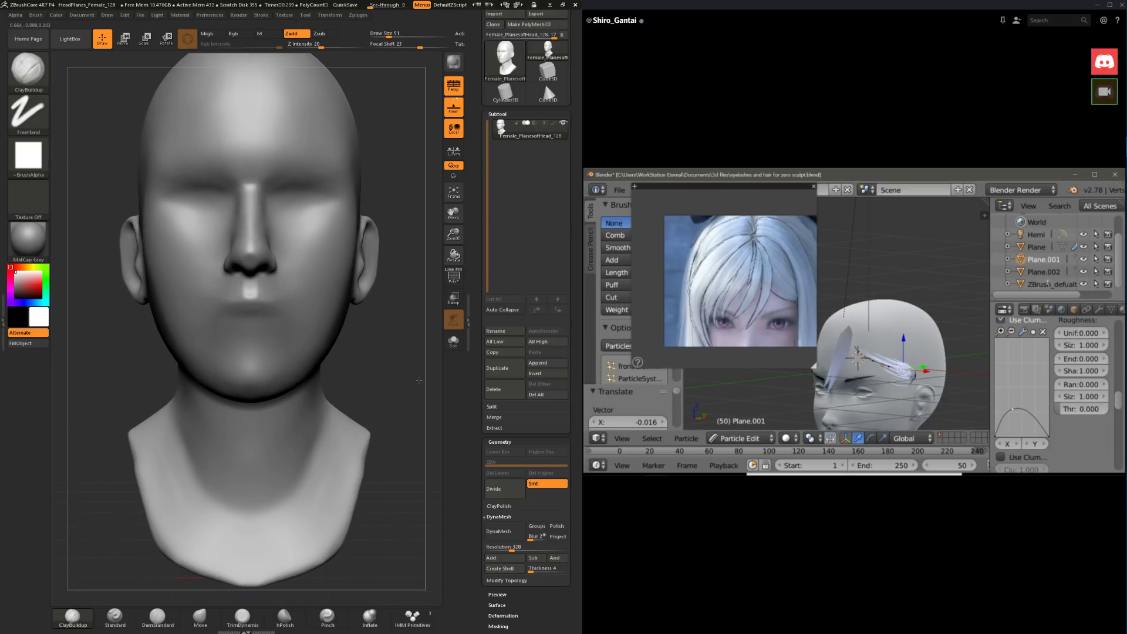
left_click(158, 616)
key("space")
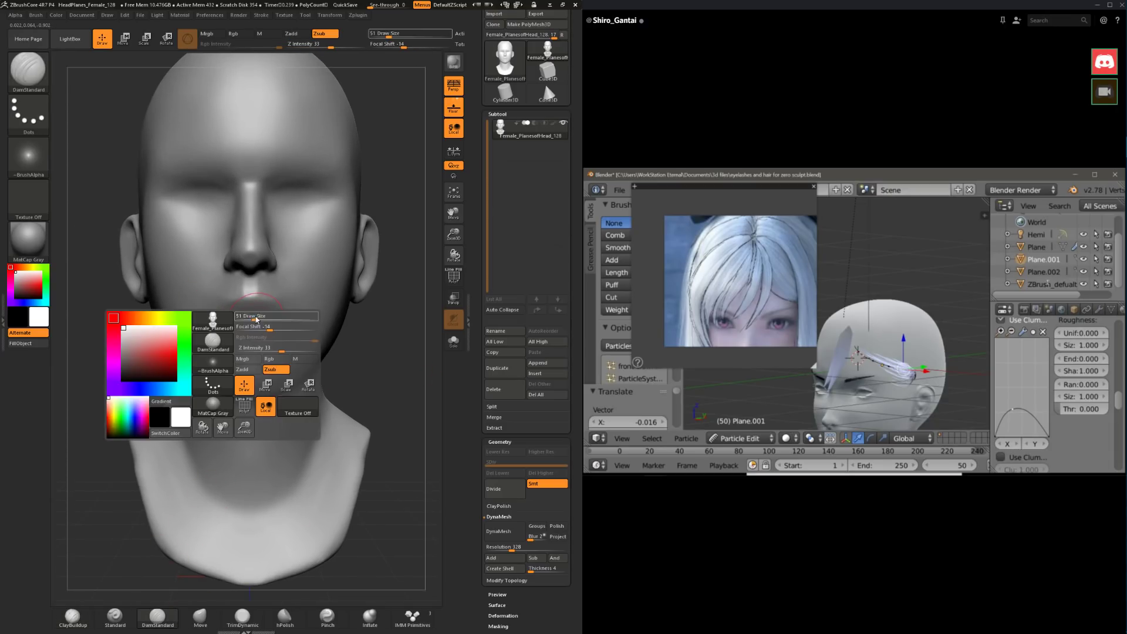
key("ctrl")
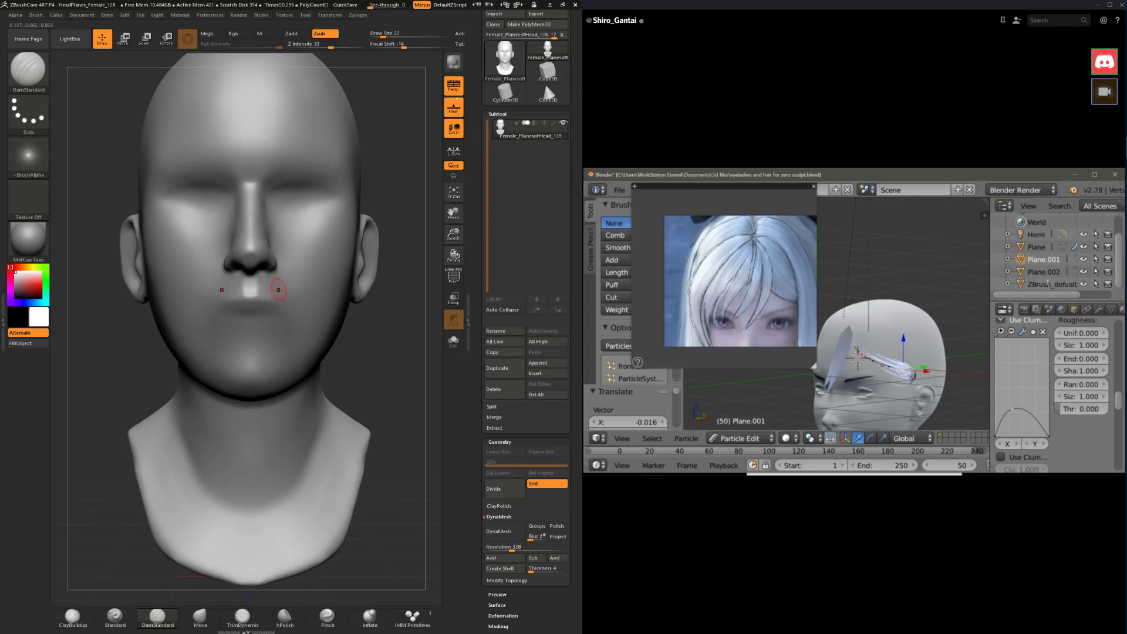
key("ctrl+z")
left_click_drag(223, 316, 286, 313)
key("space")
key("space")
left_click_drag(210, 320, 250, 319)
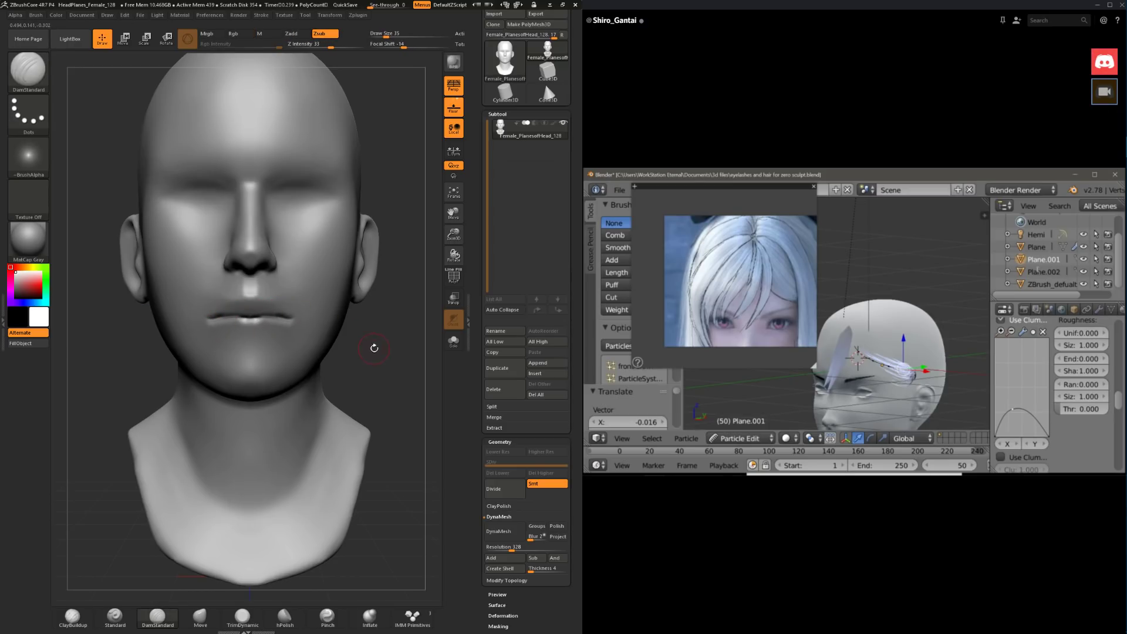
Step: Undo the smoothing below the mouth and deepen the mouth line with the DamStandard brush at draw size 35
left_click_drag(375, 347, 241, 321)
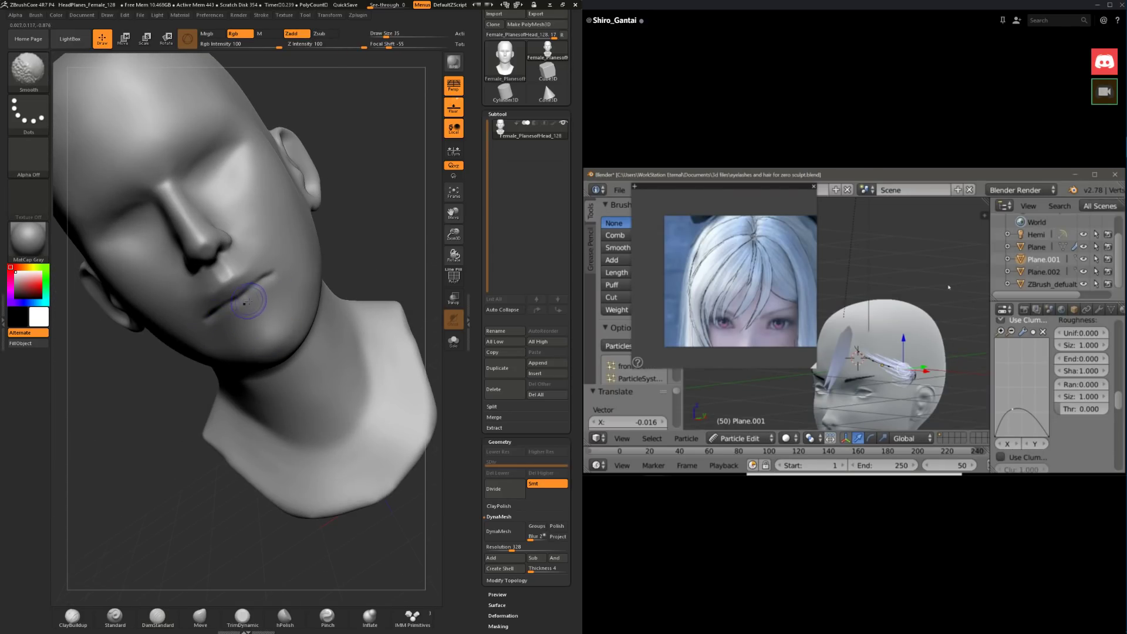
key("ctrl+z")
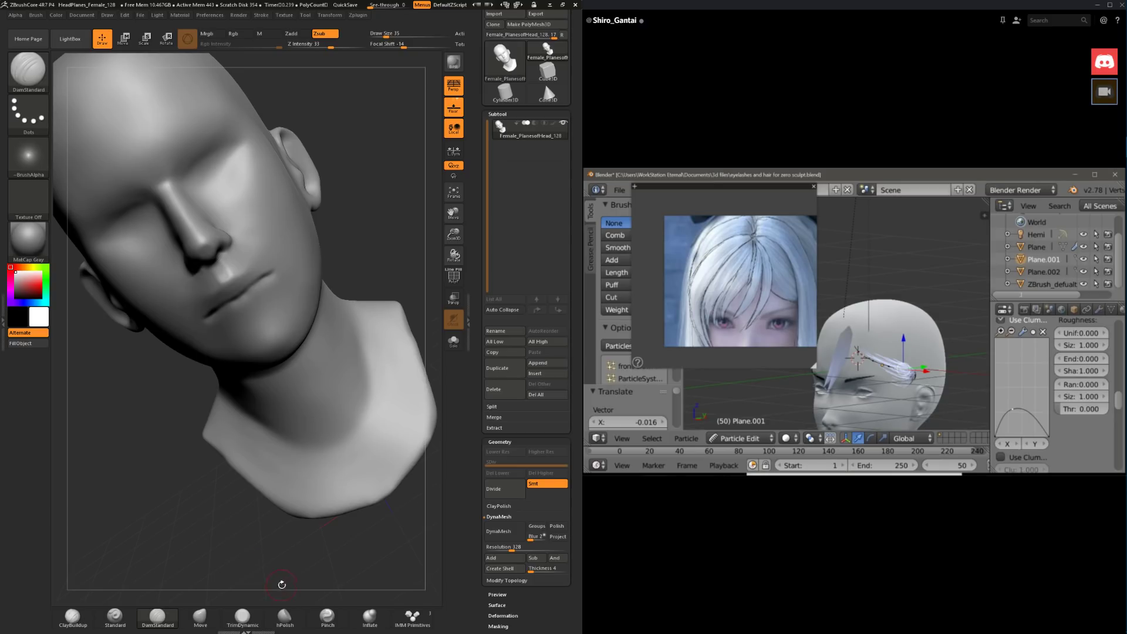
right_click_drag(259, 273, 270, 276)
left_click_drag(217, 307, 243, 293)
key("ctrl+z")
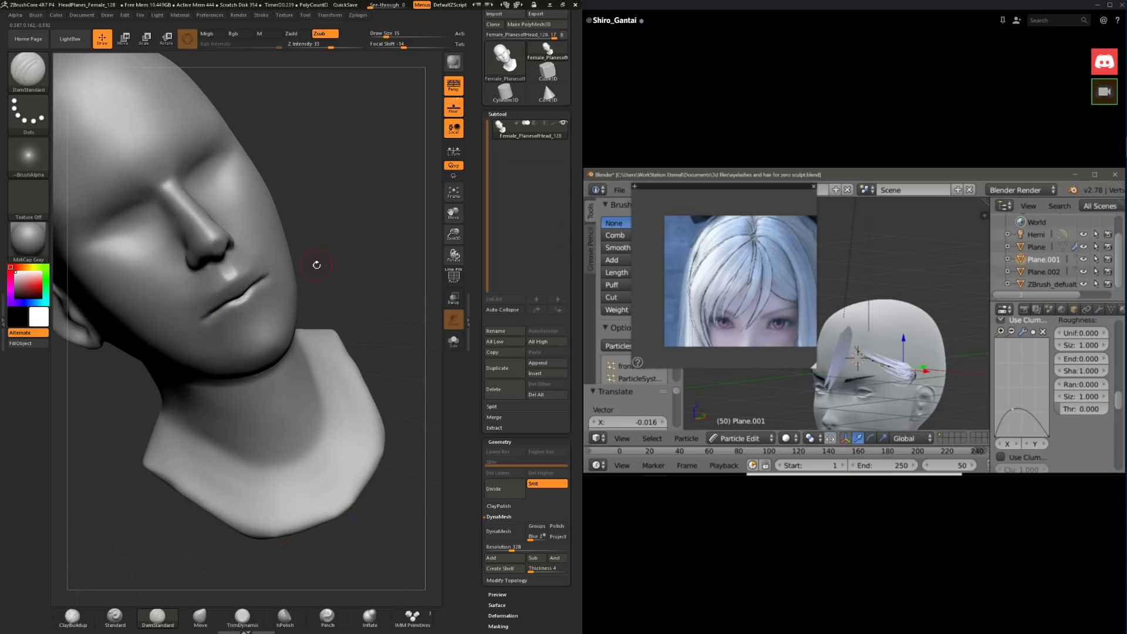
Step: Build up the lower lip and the area around the mouth corners with ClayBuildup at draw size 35, smoothing the strokes
mouse_move(316, 265)
right_mouse_down()
mouse_move(247, 313)
mouse_move(342, 249)
mouse_move(306, 300)
mouse_move(262, 312)
right_mouse_up()
left_click(72, 616)
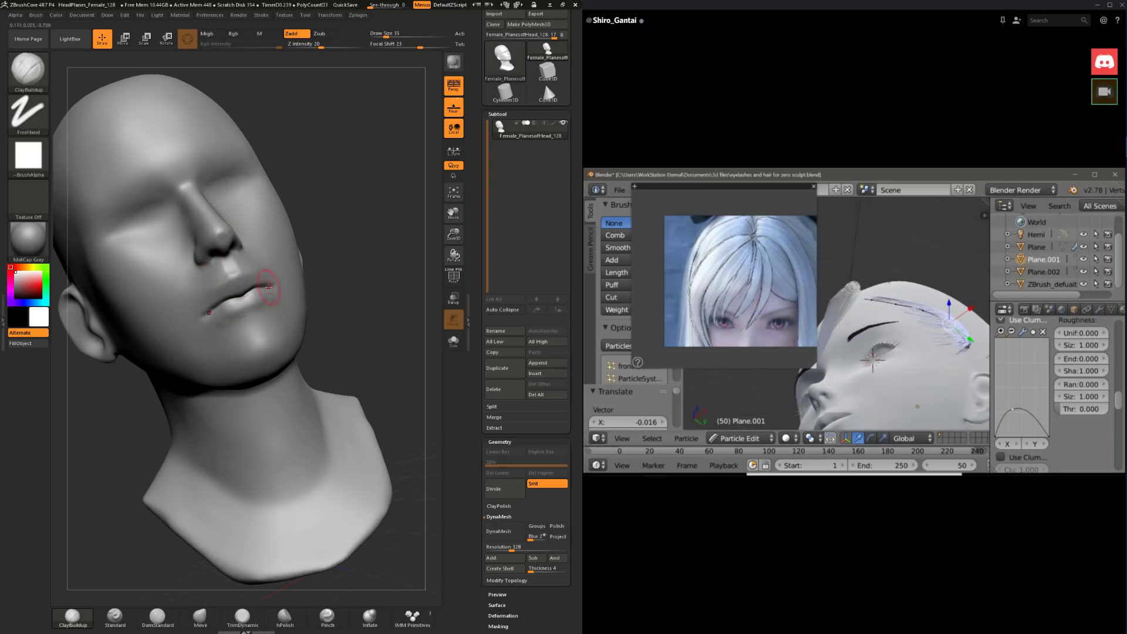
key("shift")
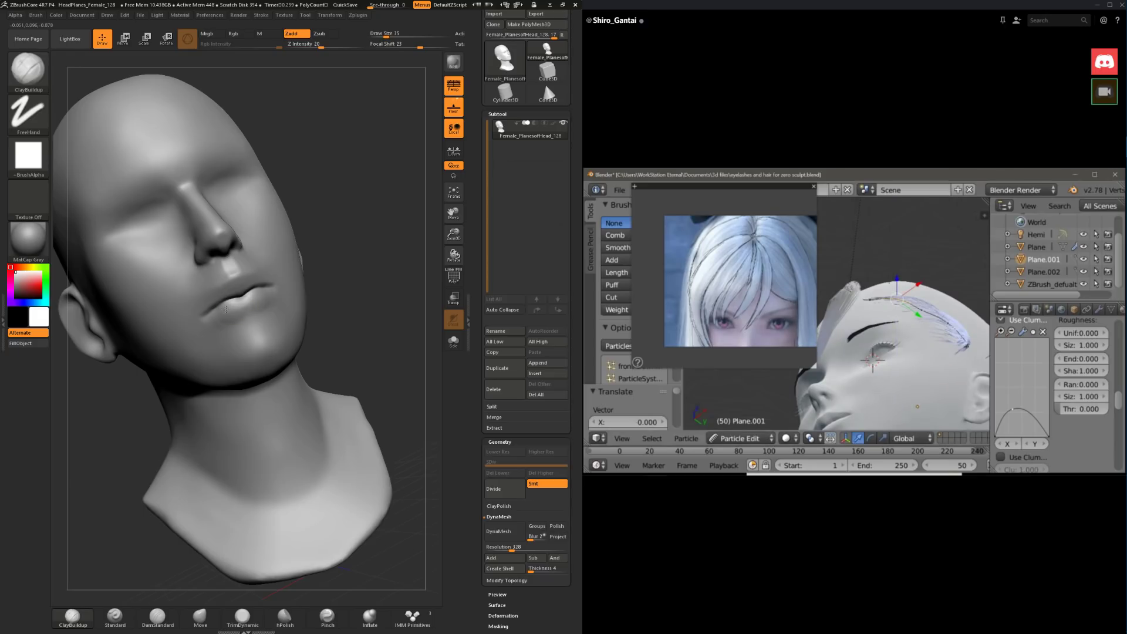
mouse_move(228, 311)
right_mouse_down()
mouse_move(316, 294)
mouse_move(243, 311)
right_mouse_up()
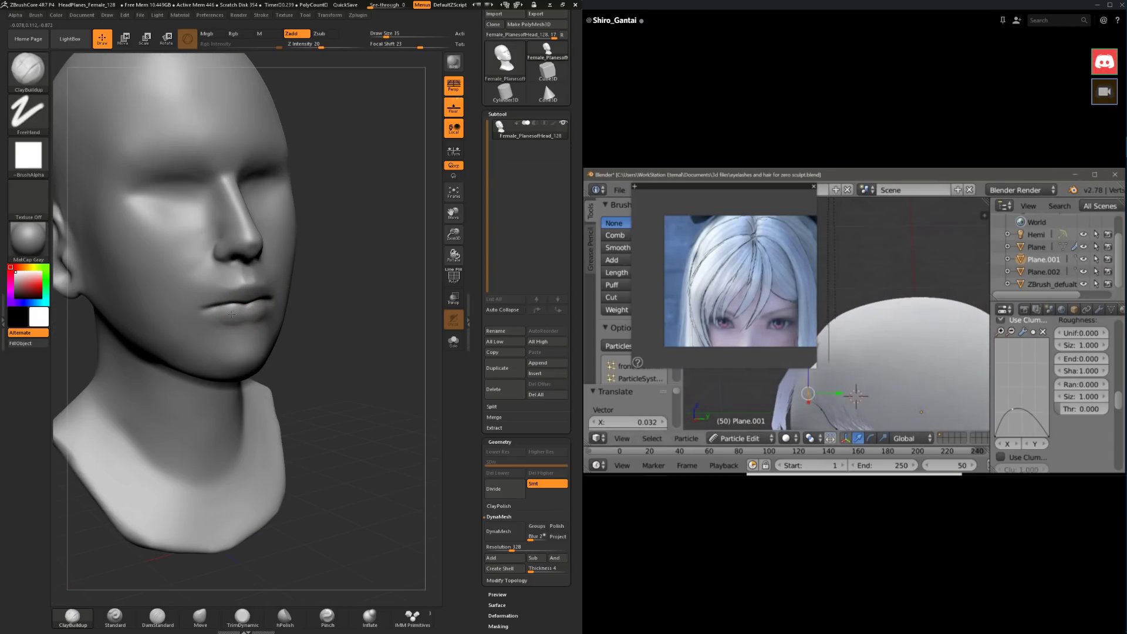
right_click_drag(251, 301, 208, 319)
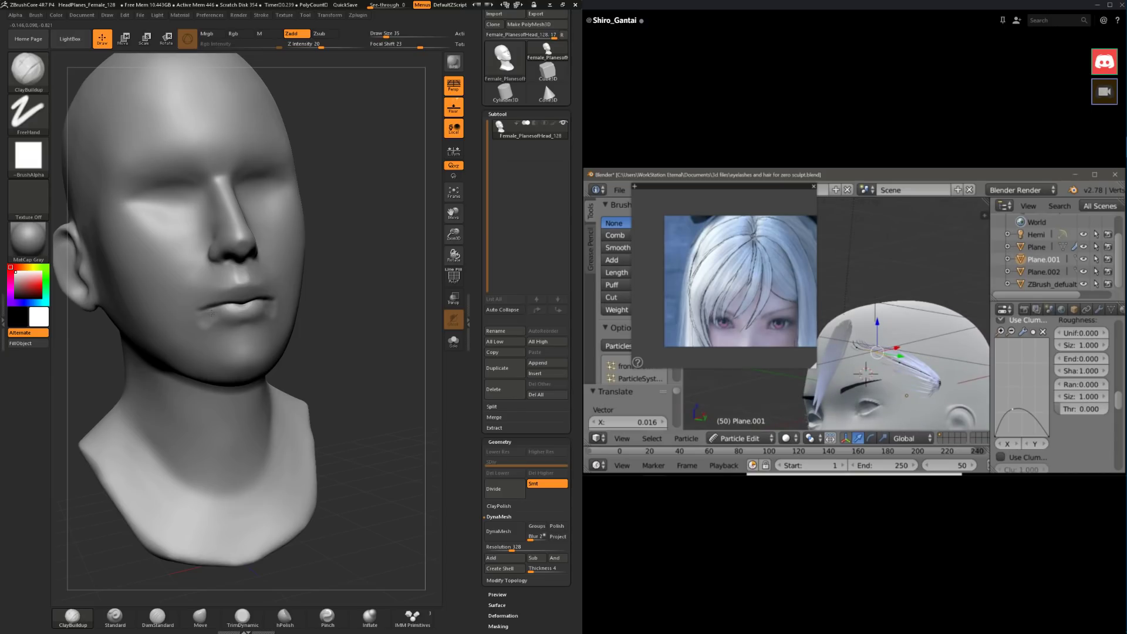
left_click_drag(334, 322, 281, 322)
left_click_drag(176, 408, 195, 410)
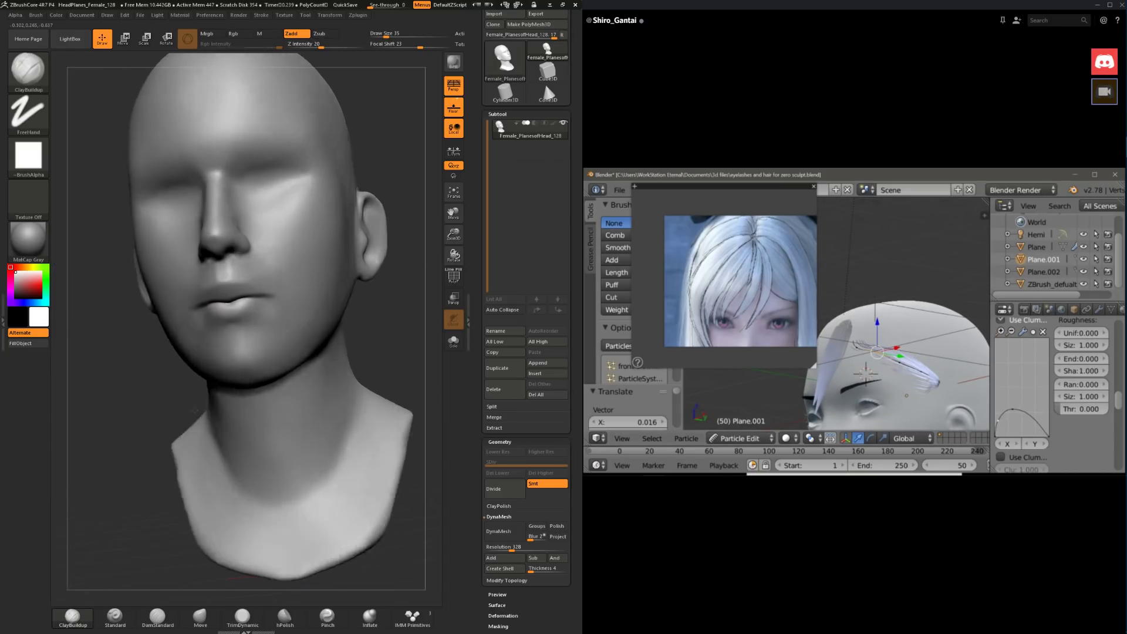
Step: Flatten the chin and jaw surface below the mouth with the TrimDynamic brush at draw size 59, smoothing the strokes
right_click_drag(196, 409, 289, 382)
left_click(242, 616)
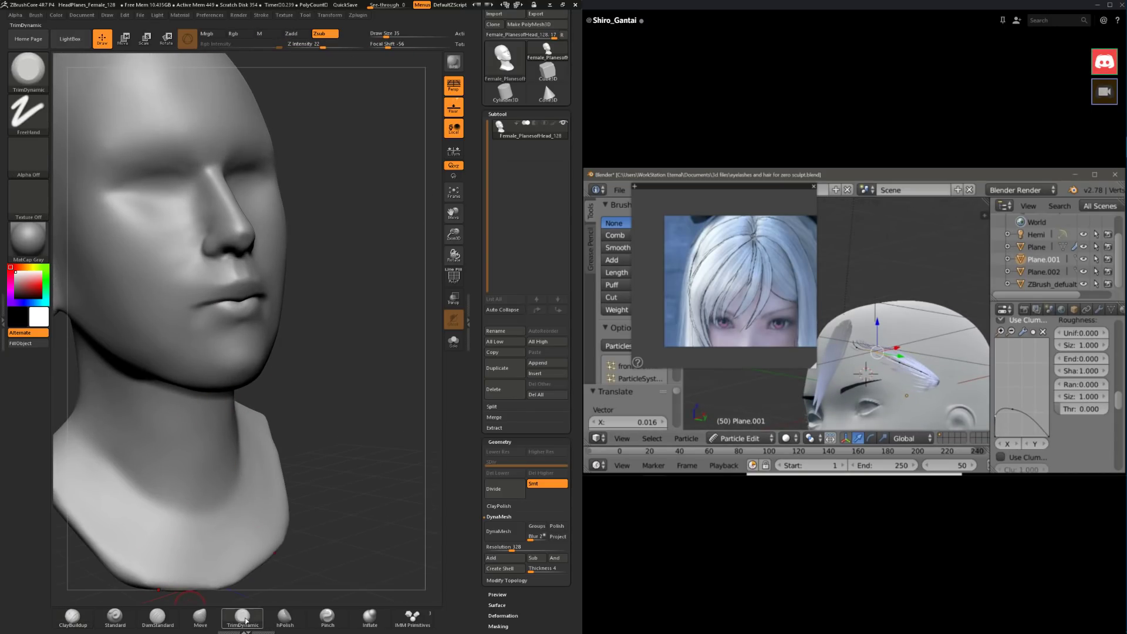
key("space")
left_click_drag(323, 345, 262, 351)
key("space")
mouse_move(345, 311)
left_mouse_down()
mouse_move(375, 313)
mouse_move(253, 348)
left_mouse_up()
mouse_move(336, 345)
left_mouse_down()
mouse_move(338, 293)
mouse_move(350, 307)
mouse_move(342, 319)
mouse_move(387, 321)
mouse_move(388, 358)
left_mouse_up()
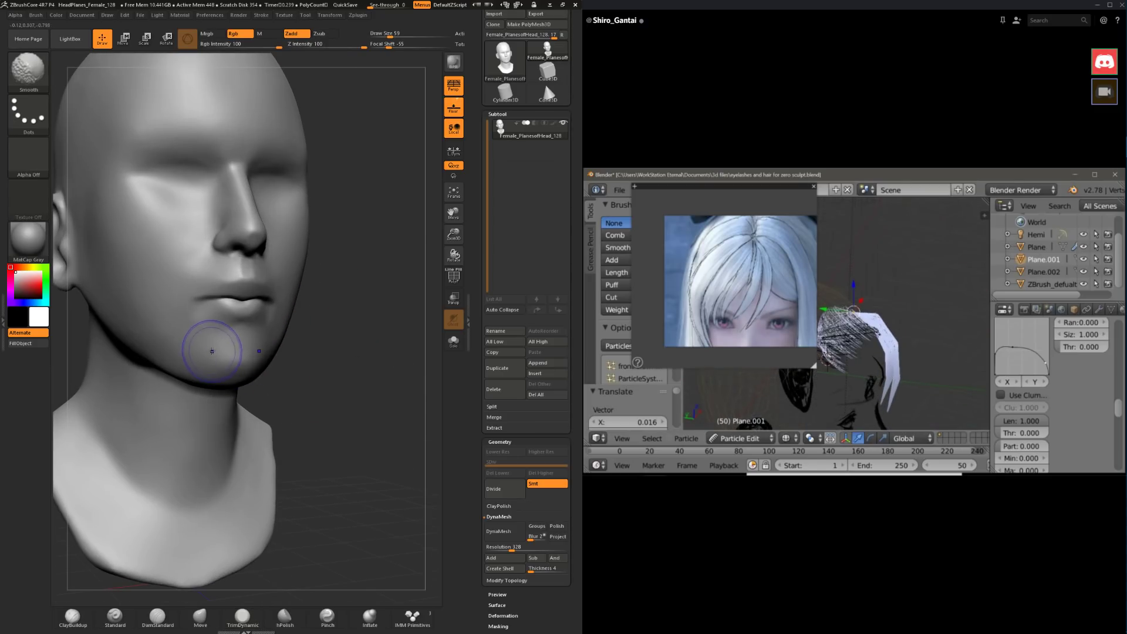
left_click_drag(212, 351, 230, 353, "shift")
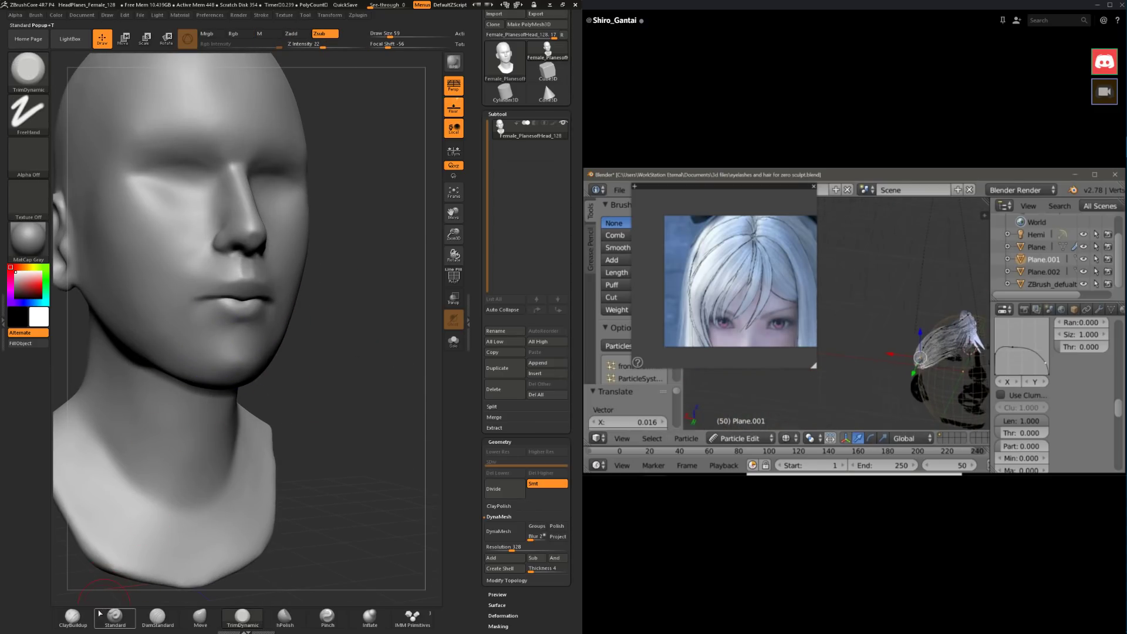
Step: Build up the area below the lower lip with the ClayBuildup brush at draw size 39, smoothing the result
left_click(73, 617)
mouse_move(359, 330)
left_mouse_down()
mouse_move(241, 312)
mouse_move(254, 317)
mouse_move(221, 347)
mouse_move(241, 352)
mouse_move(267, 334)
mouse_move(269, 313)
left_mouse_up()
key("space")
key("space")
mouse_move(135, 361)
left_mouse_down()
mouse_move(186, 358)
mouse_move(165, 356)
left_mouse_up()
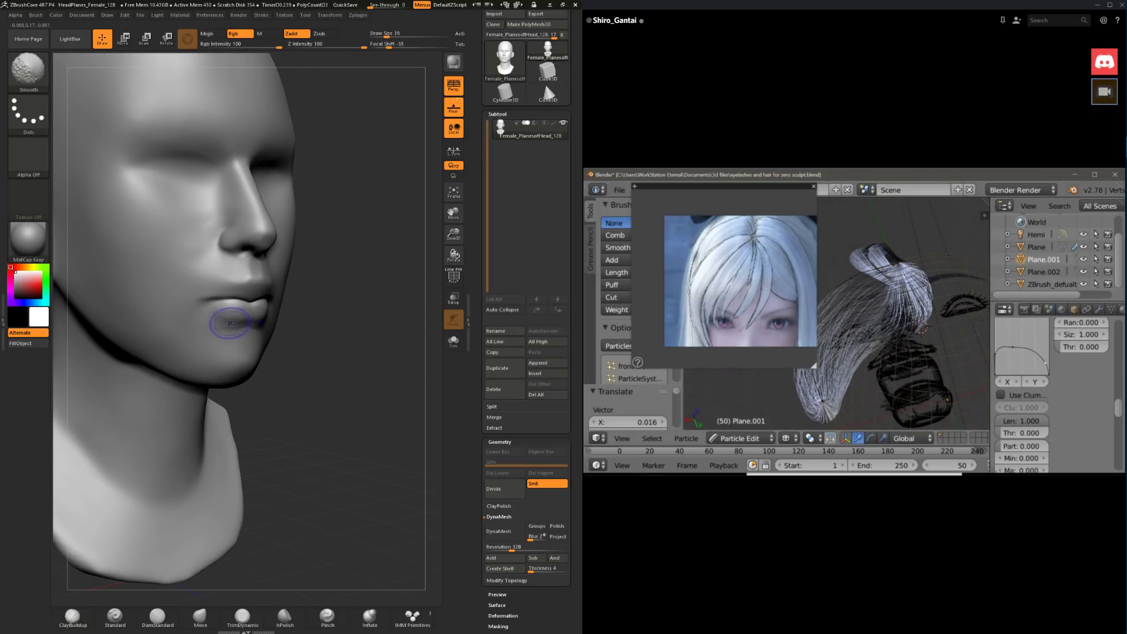
left_click_drag(230, 323, 241, 310, "shift")
mouse_move(358, 338)
left_mouse_down()
mouse_move(335, 339)
mouse_move(352, 311)
mouse_move(305, 333)
mouse_move(338, 339)
left_mouse_up()
left_click_drag(227, 375, 282, 455, "alt")
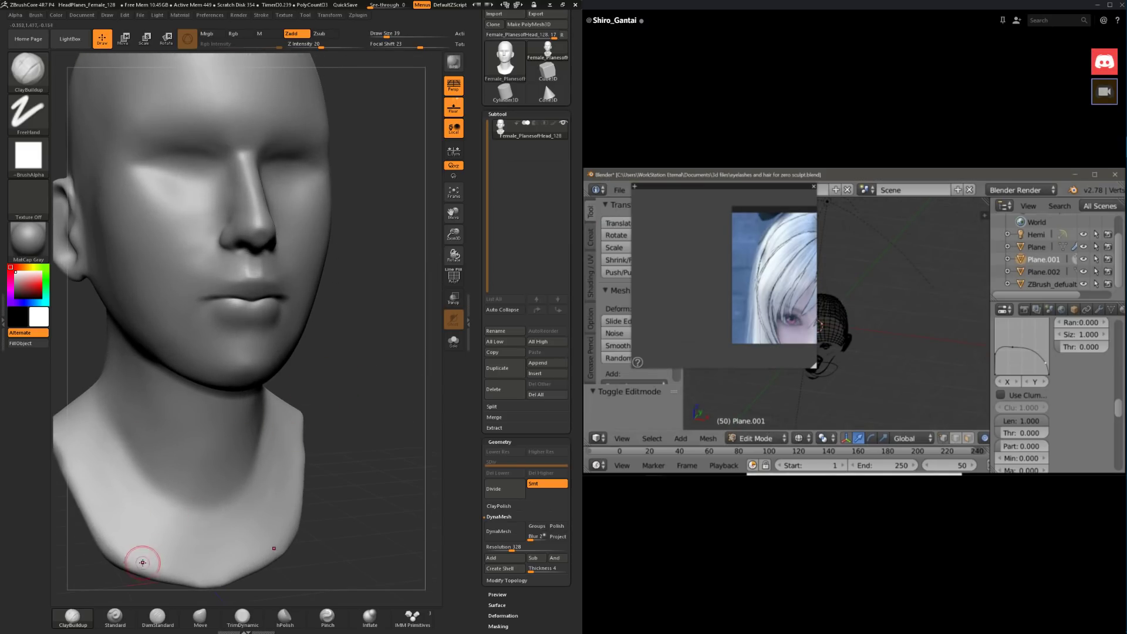
Step: Carve the mouth corners with the DamStandard brush at draw size 51, undoing an unwanted stroke
left_click(157, 616)
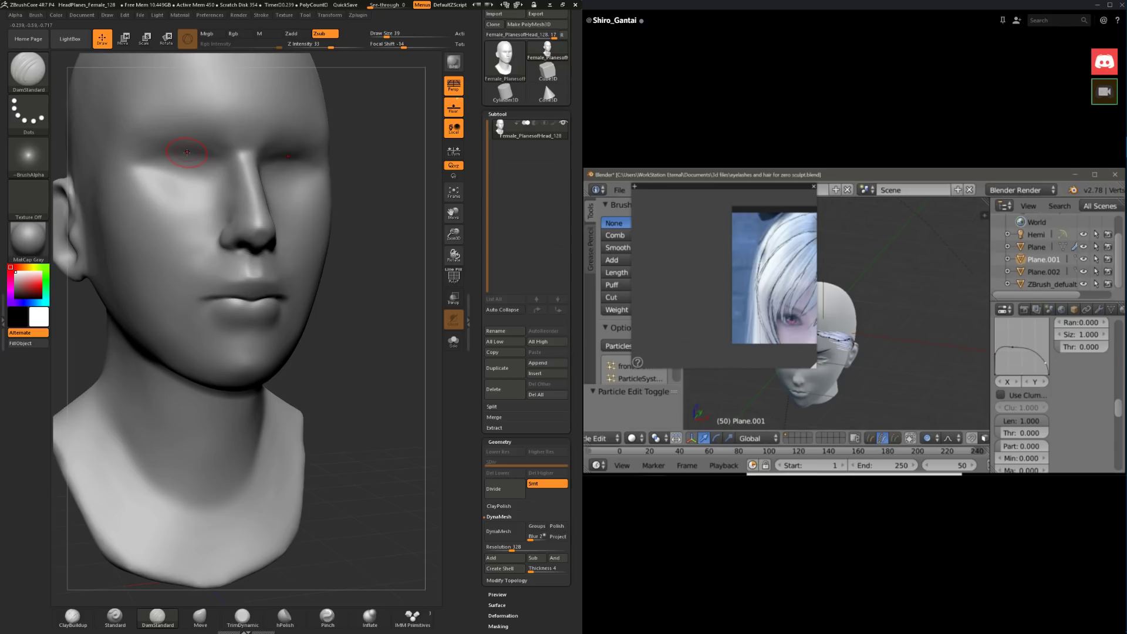
key("space")
mouse_move(183, 304)
left_mouse_down()
mouse_move(218, 312)
mouse_move(206, 307)
left_mouse_up()
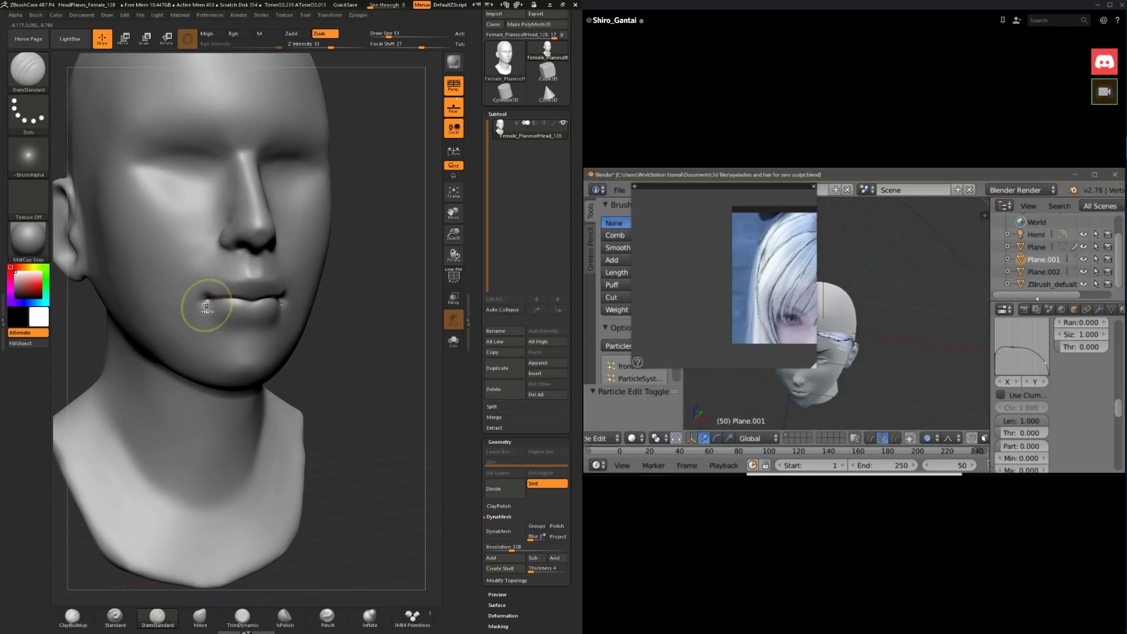
key("ctrl+z")
mouse_move(369, 301)
left_mouse_down()
mouse_move(182, 437)
mouse_move(377, 358)
mouse_move(344, 330)
mouse_move(176, 317)
left_mouse_up()
mouse_move(197, 458)
left_mouse_down()
mouse_move(261, 449)
mouse_move(320, 419)
mouse_move(342, 474)
mouse_move(302, 376)
mouse_move(350, 367)
mouse_move(365, 415)
mouse_move(322, 423)
mouse_move(333, 358)
left_mouse_up()
Step: Build up the flesh around the mouth corners and upper lip with ClayBuildup at draw size 25, smoothing the strokes
left_click(72, 617)
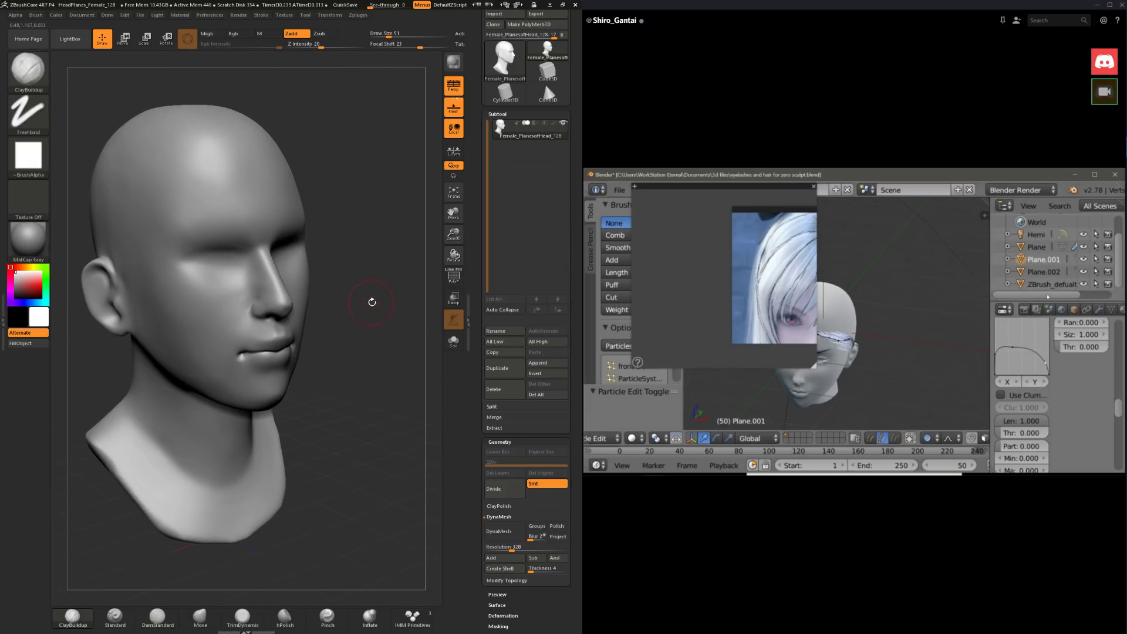
key("space")
left_click_drag(367, 306, 288, 330)
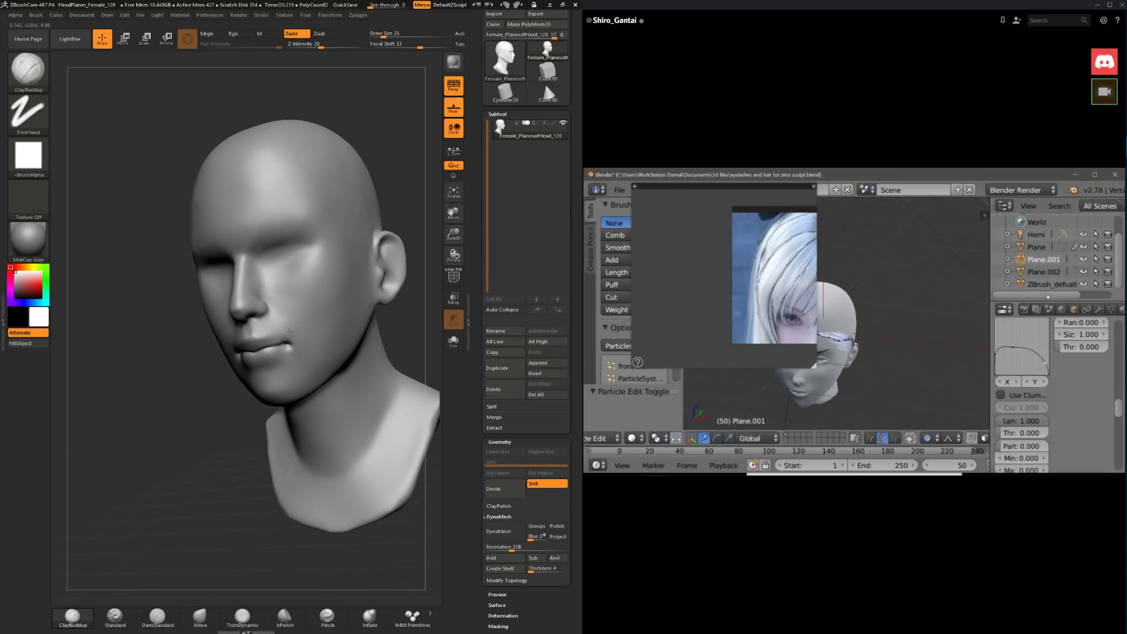
key("shift")
left_click_drag(273, 328, 275, 340, "shift")
mouse_move(149, 358)
left_mouse_down()
mouse_move(234, 355)
mouse_move(251, 332)
left_mouse_up()
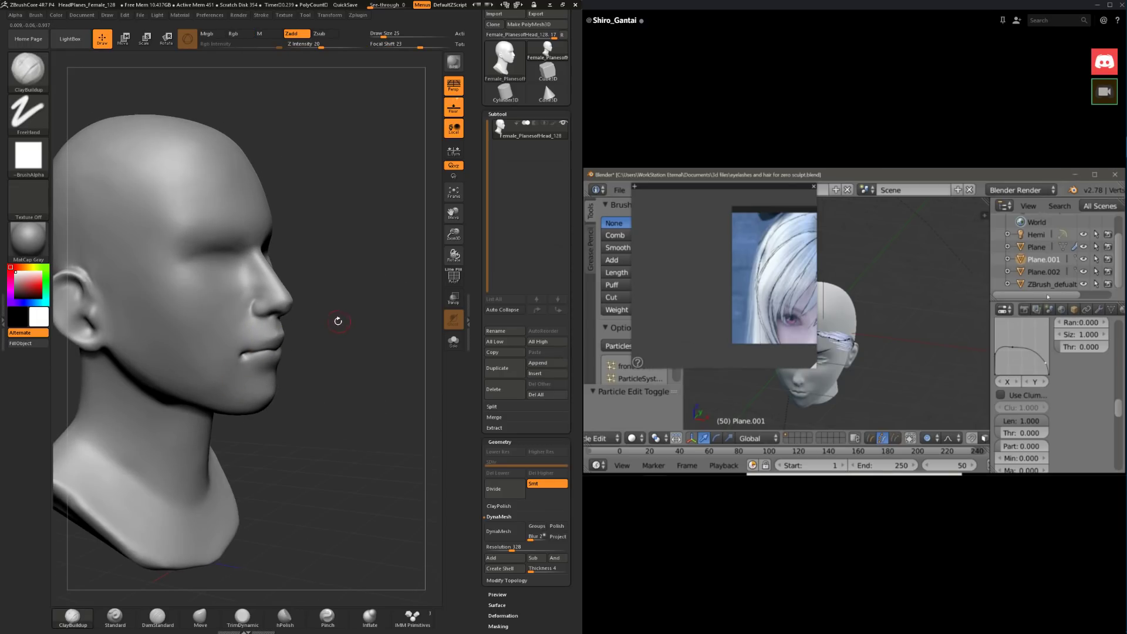
left_click_drag(337, 319, 296, 333)
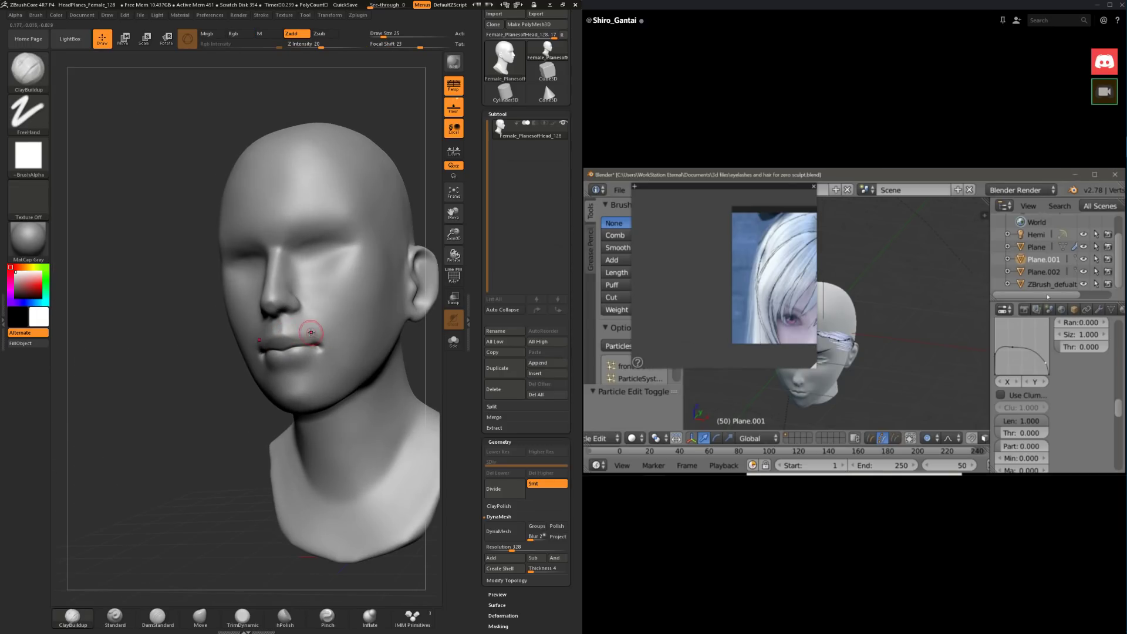
key("shift")
left_click_drag(244, 378, 304, 347)
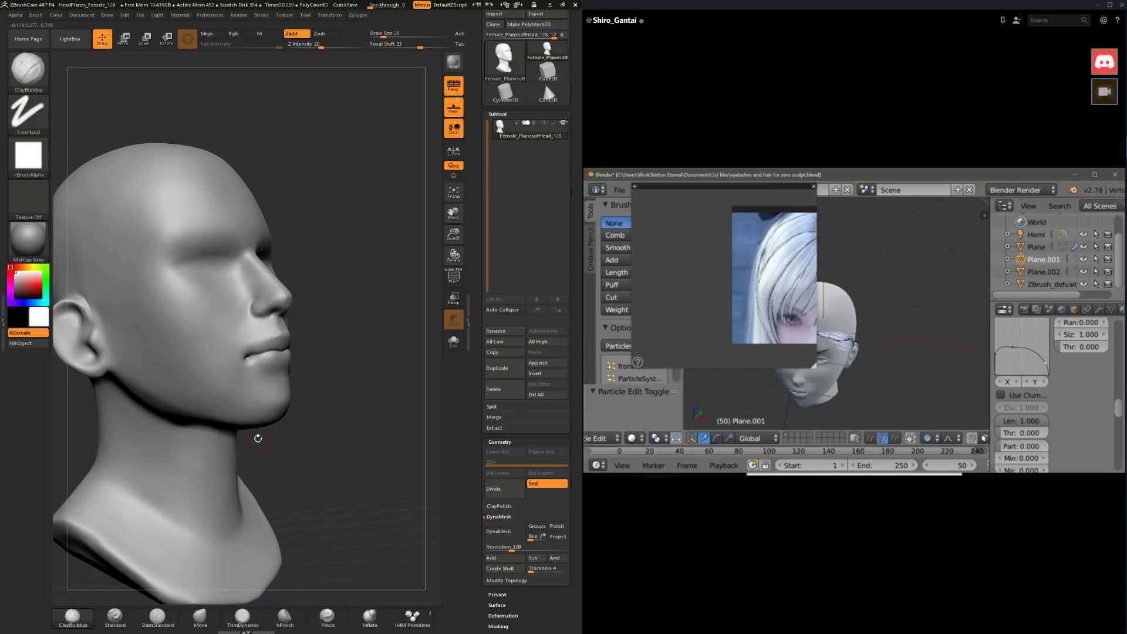
Step: Flatten the side of the chin below the mouth corner with the TrimDynamic brush at draw size 62
left_click(243, 616)
left_click_drag(324, 412, 307, 389)
key("space")
left_click_drag(344, 332, 353, 331)
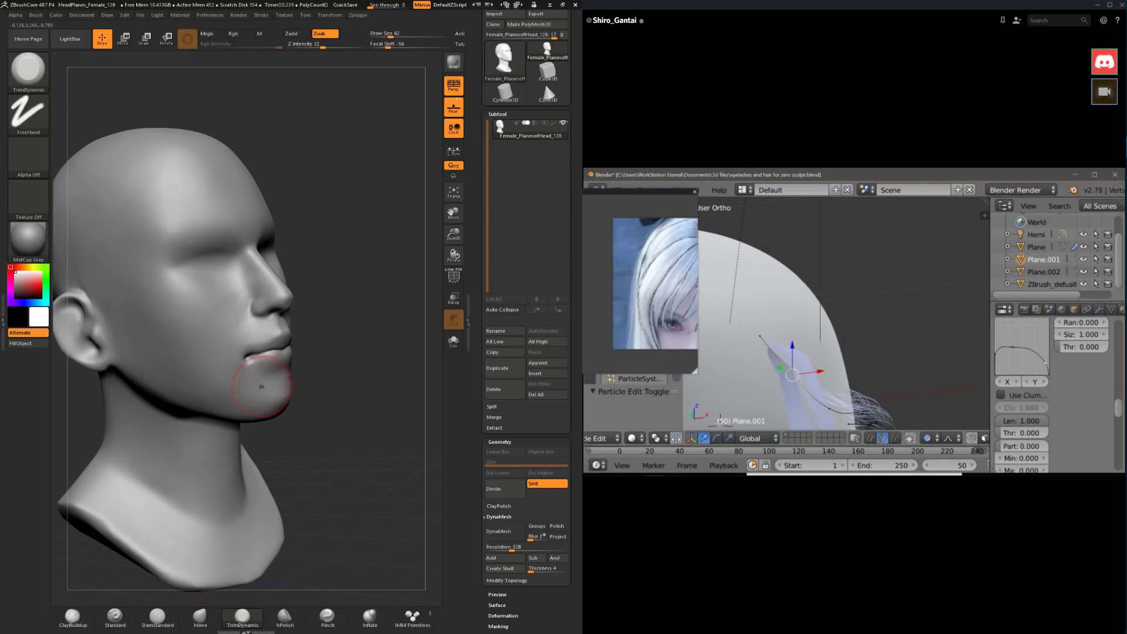
left_click_drag(334, 375, 313, 394)
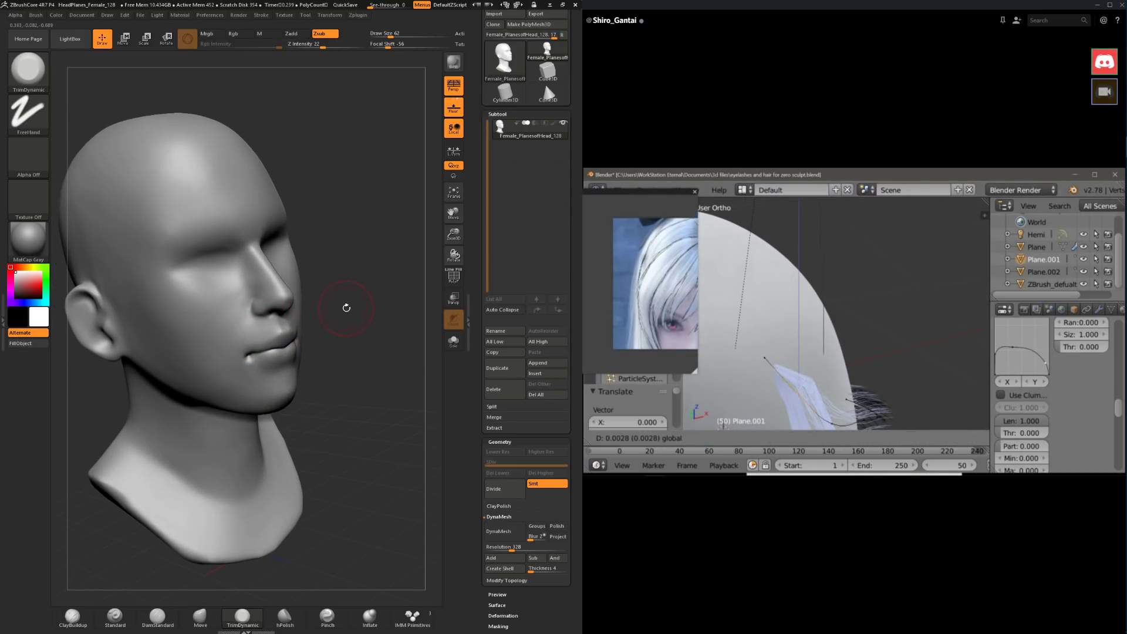
left_click_drag(345, 307, 188, 414)
Step: Mask the upper lip and the nose with the MaskPen brush, raising the draw size to 62
left_click_drag(232, 400, 250, 556)
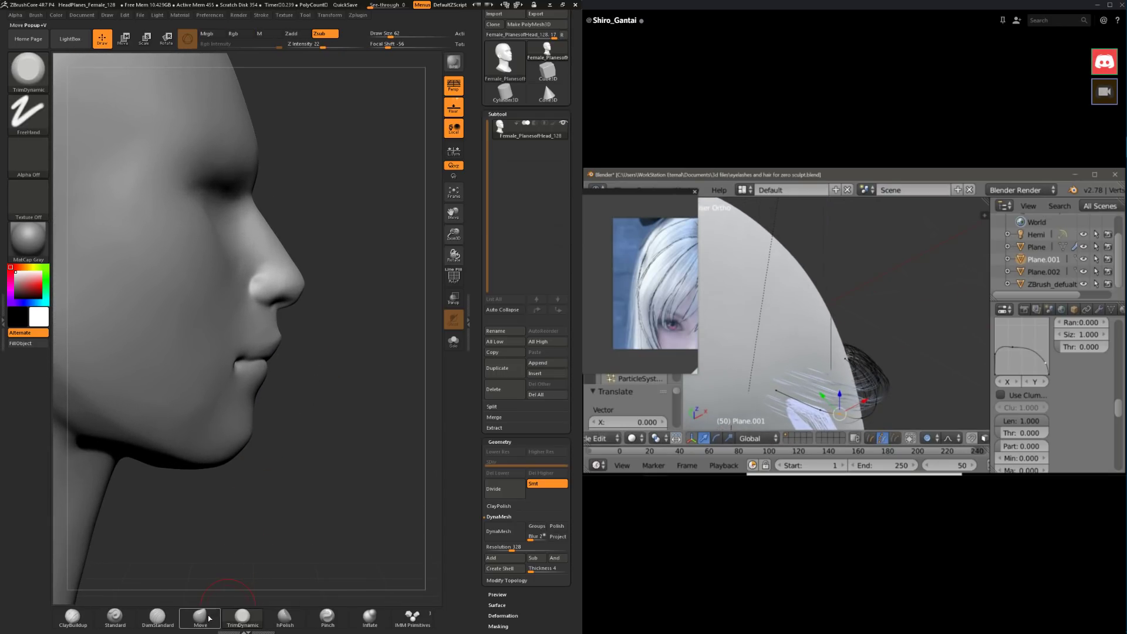
left_click_drag(138, 572, 73, 554)
key("ctrl+space")
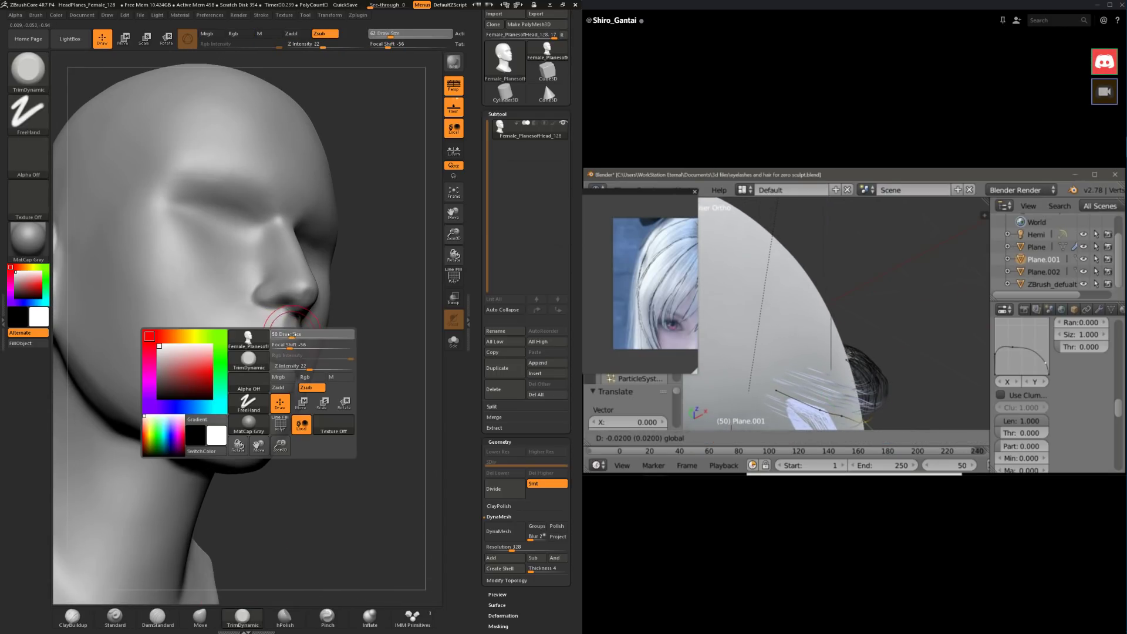
left_click_drag(290, 336, 285, 350)
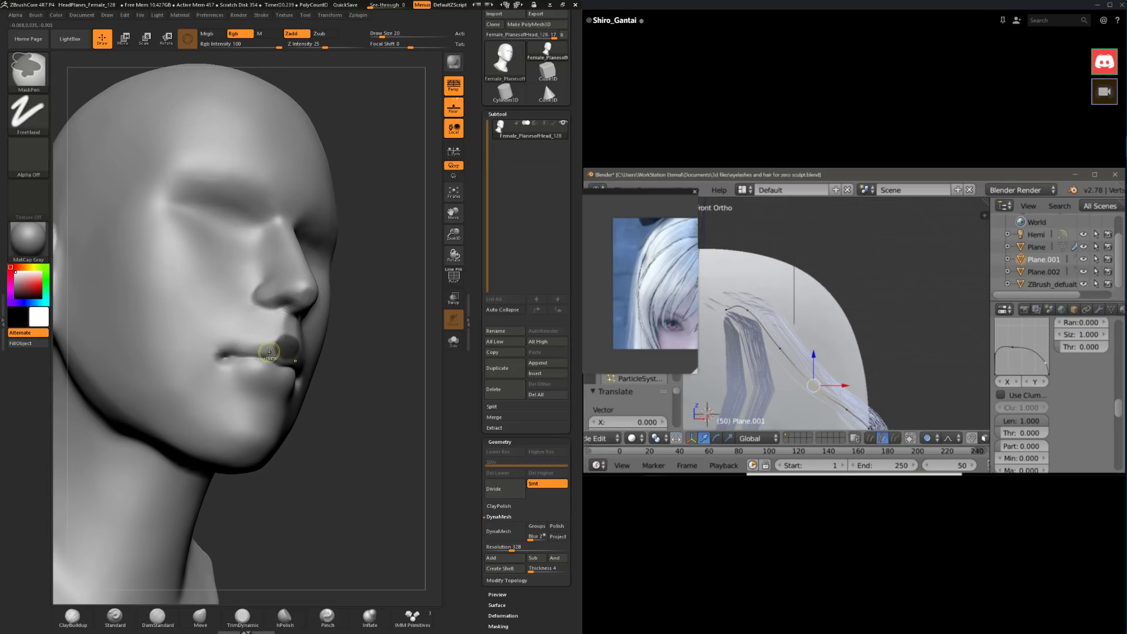
key("space")
left_click_drag(289, 303, 288, 347)
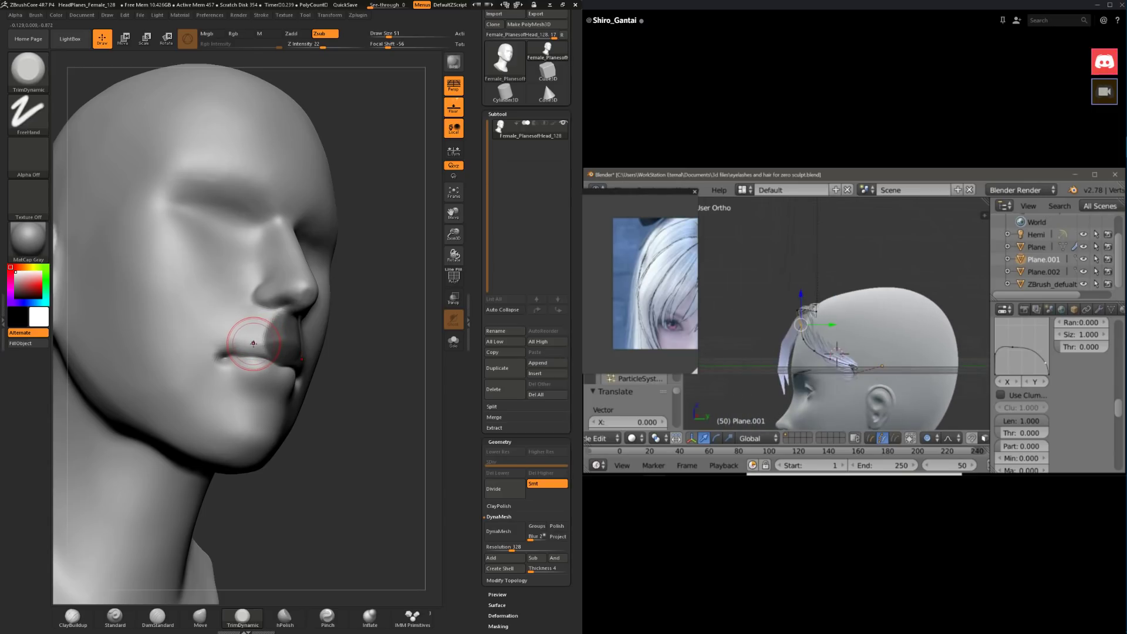
key("space")
left_click_drag(313, 303, 317, 303)
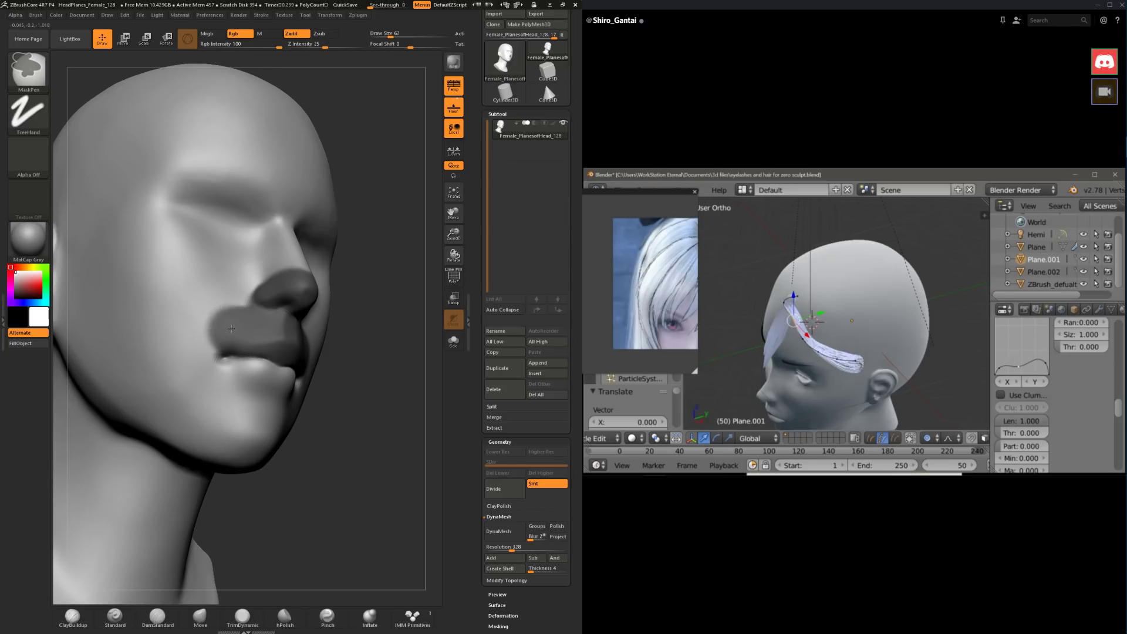
Step: Refine the mask along the upper lip's edge and mouth corner with the MaskPen brush at draw size 27
left_click_drag(336, 421, 234, 435)
key("space")
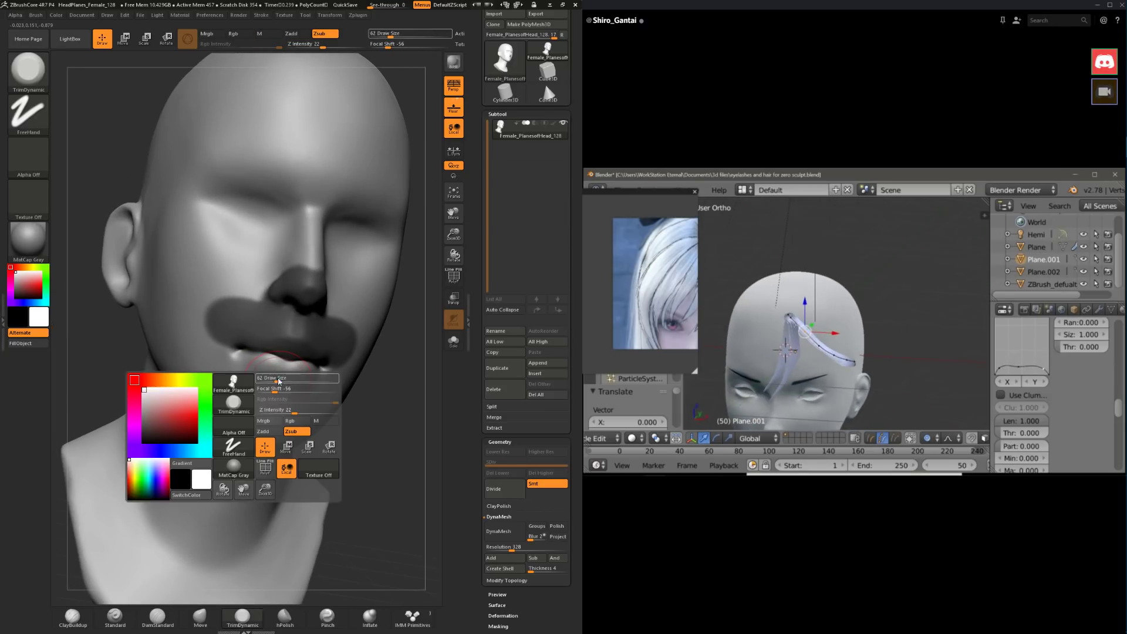
left_click_drag(283, 378, 271, 378)
left_click_drag(343, 424, 395, 392)
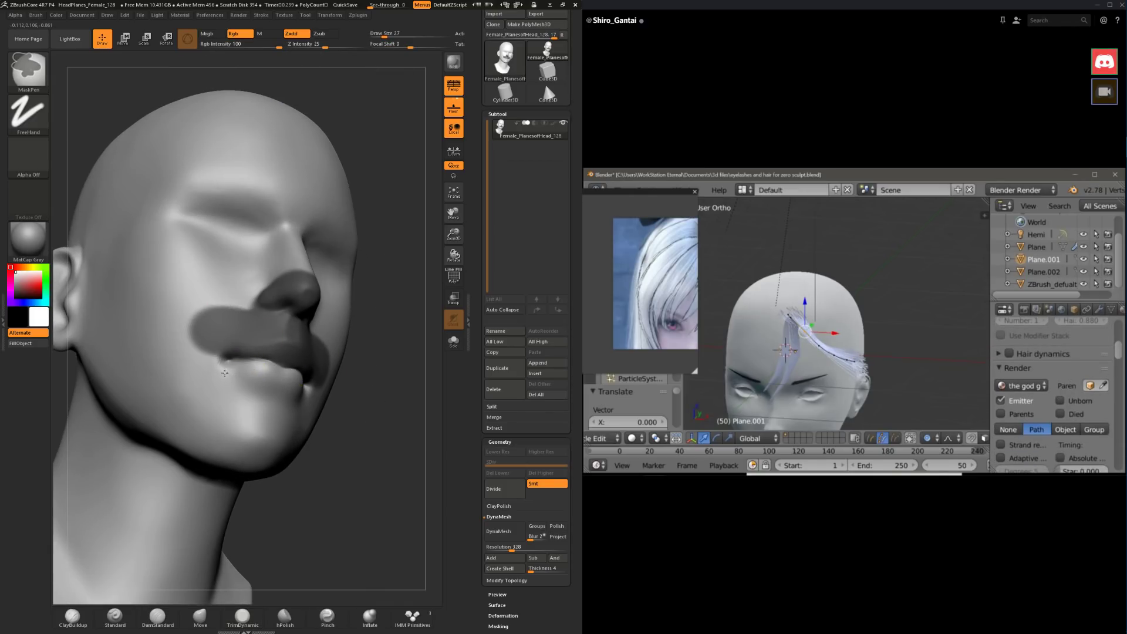
right_click_drag(249, 397, 332, 398)
Step: Extend the mask over the nose side and cheek with the MaskPen brush at draw size 104, raising it to 172
key("space")
left_click_drag(306, 340, 318, 340)
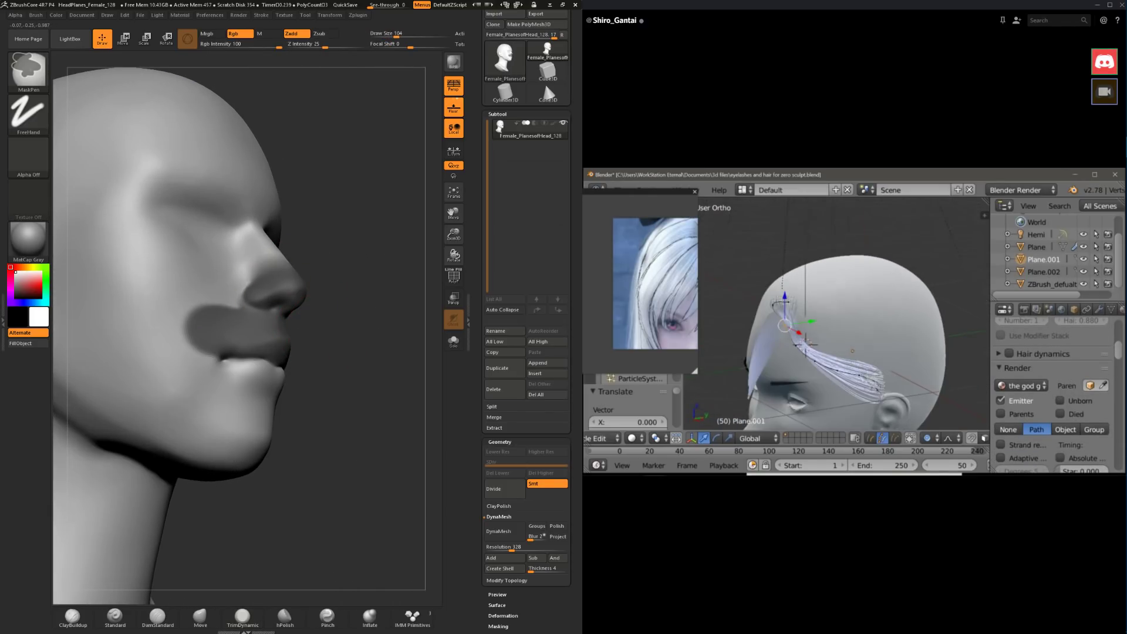
mouse_move(265, 277)
left_mouse_down("ctrl")
mouse_move(208, 301)
mouse_move(170, 335)
left_mouse_up("ctrl")
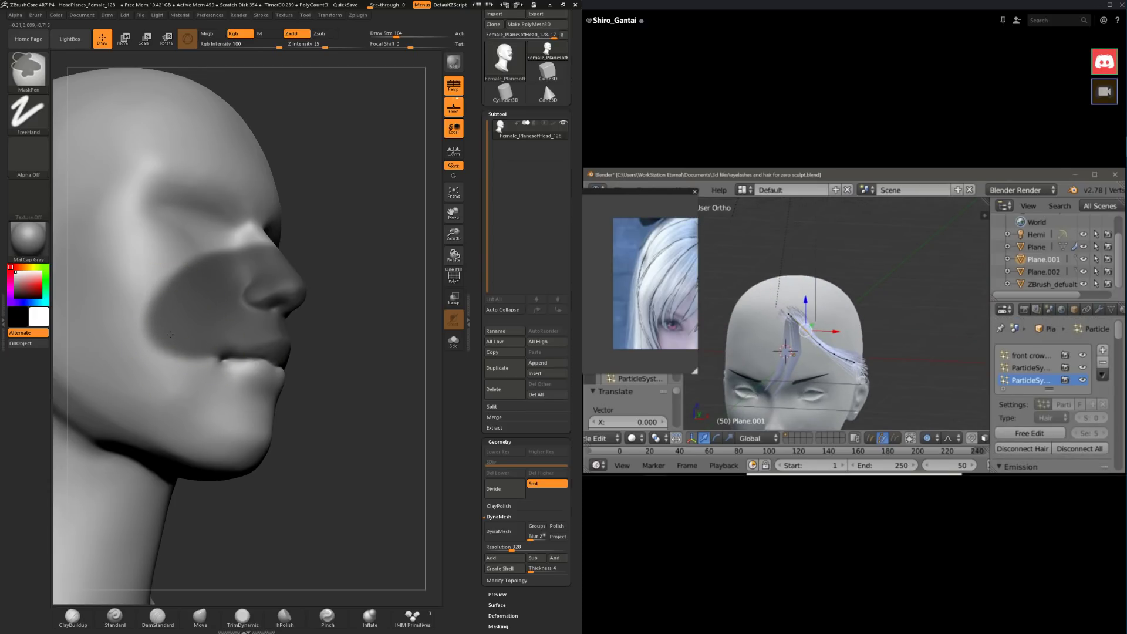
key("space")
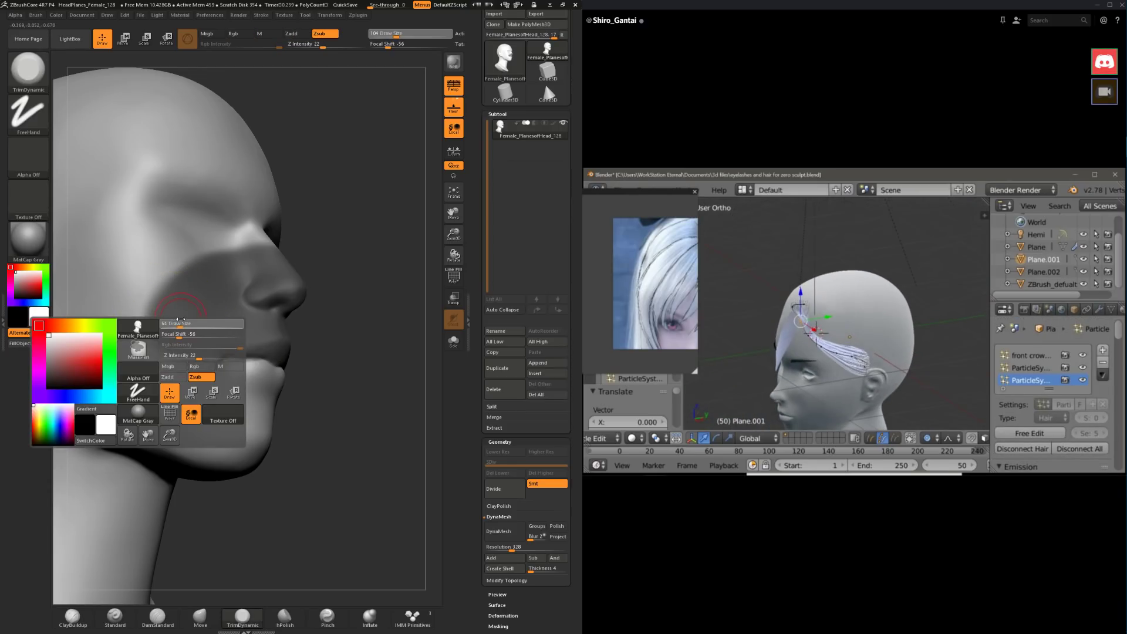
mouse_move(185, 325)
left_mouse_down()
mouse_move(196, 303)
mouse_move(158, 292)
mouse_move(130, 329)
left_mouse_up()
left_click_drag(311, 337, 287, 352)
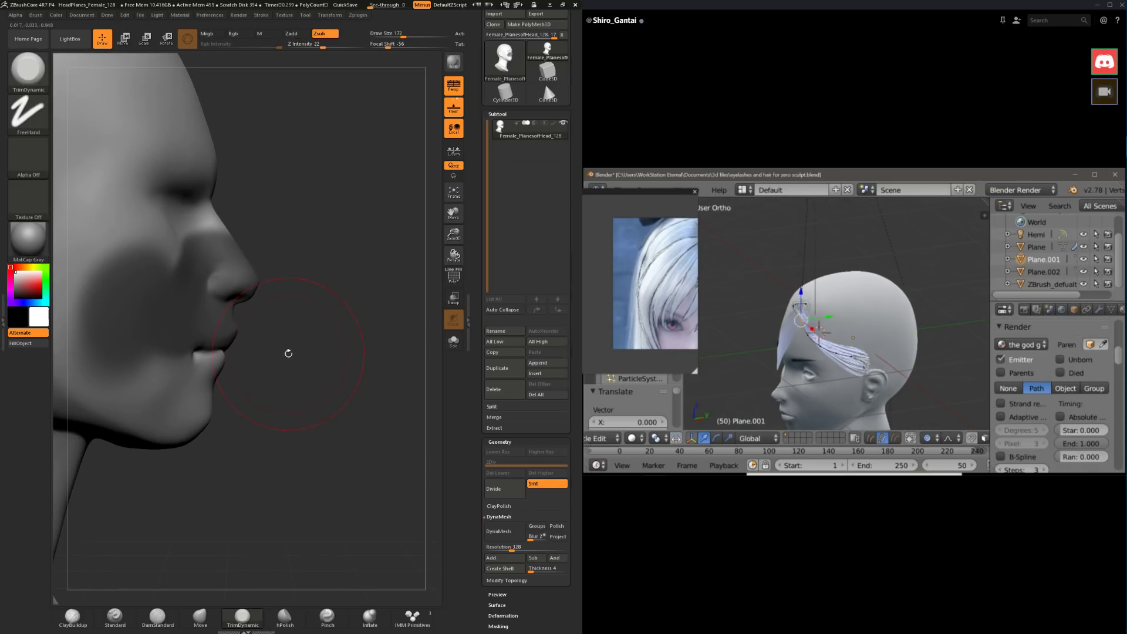
Step: Reshape the unmasked lower lip and chin profile with the Move brush at draw size 90 and clear the mask
left_click(206, 611)
key("space")
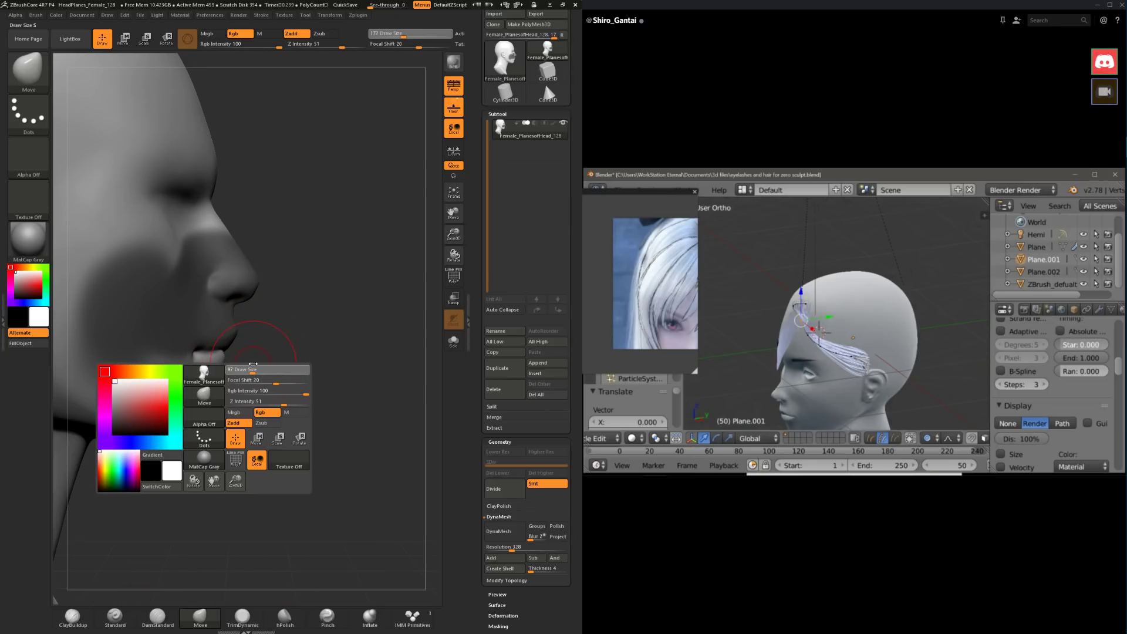
left_click_drag(253, 363, 255, 369)
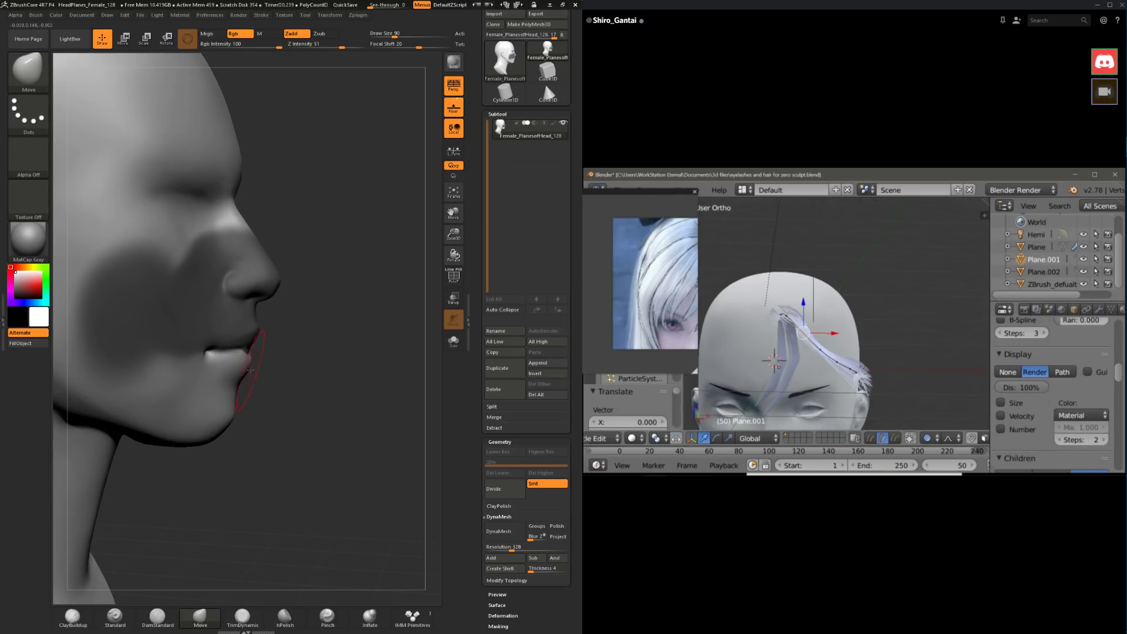
mouse_move(244, 372)
right_mouse_down()
mouse_move(308, 351)
mouse_move(339, 360)
mouse_move(128, 490)
mouse_move(317, 368)
right_mouse_up()
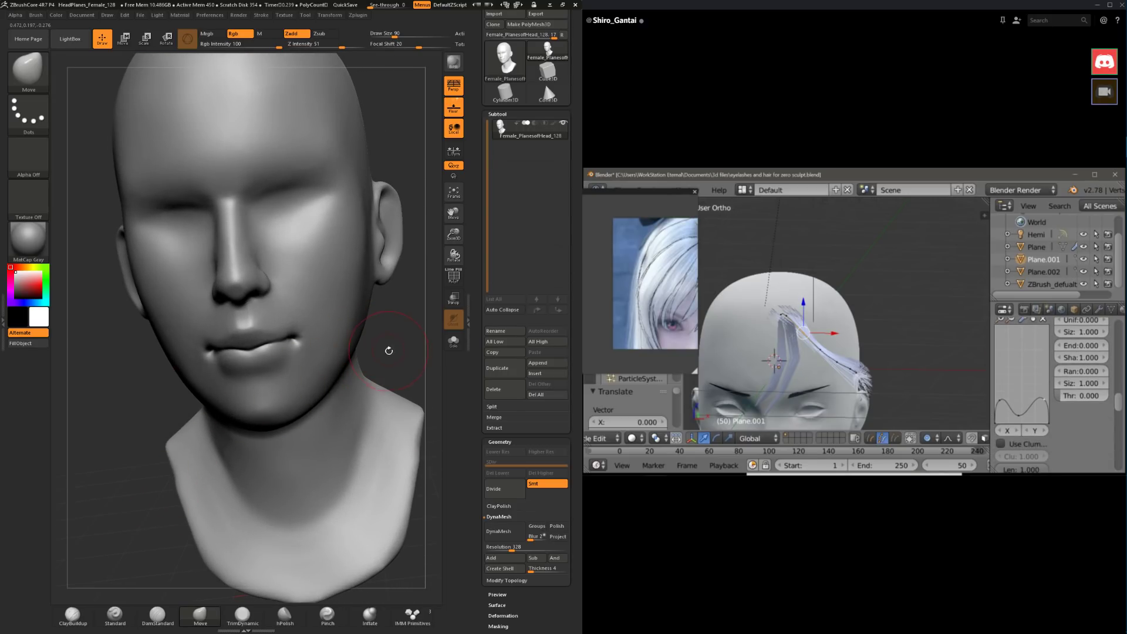
Step: Adjust the shape of the lips with the Move brush at draw size 44 and focal shift -16
right_click_drag(388, 350, 354, 334)
key("space")
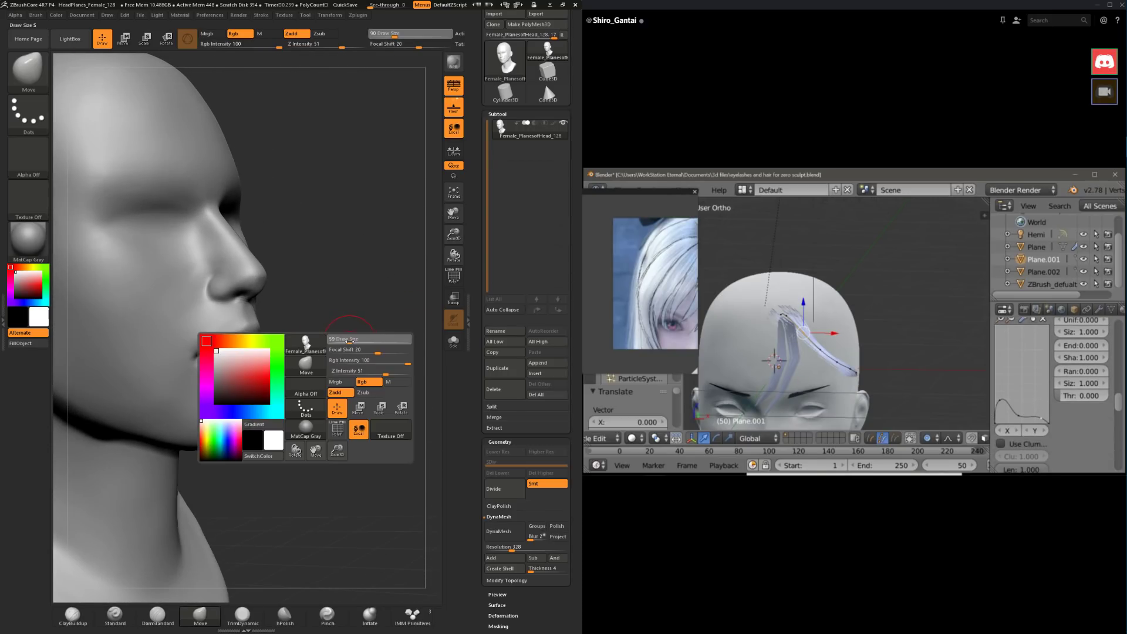
left_click_drag(352, 342, 342, 343)
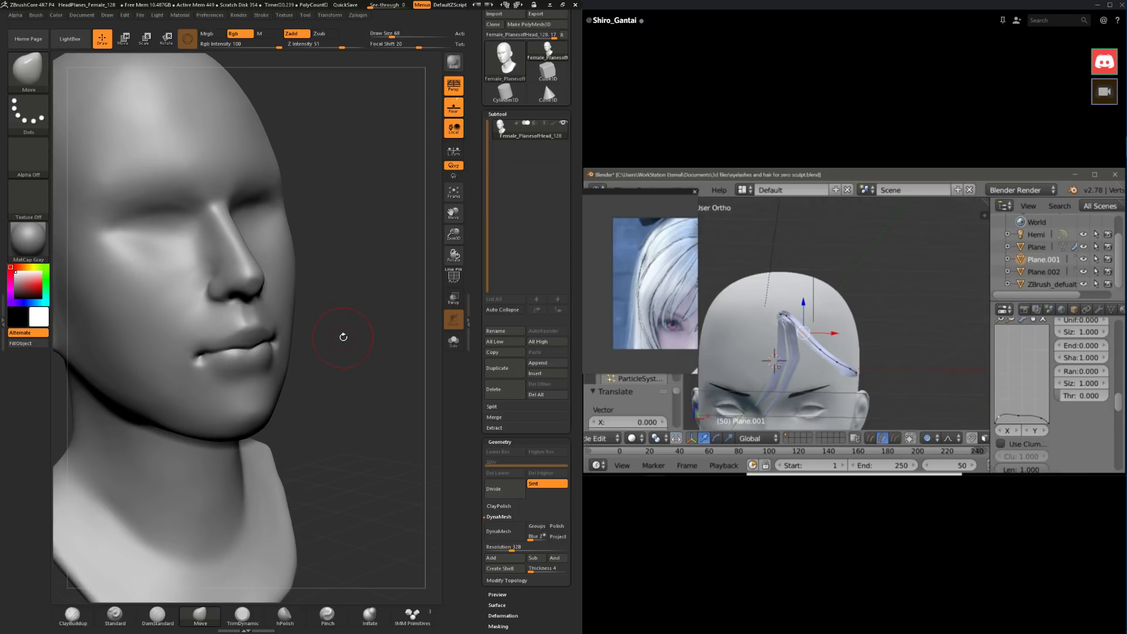
right_click_drag(344, 334, 333, 337)
key("space")
left_click_drag(332, 341, 335, 341)
key("space")
right_click_drag(344, 341, 335, 339)
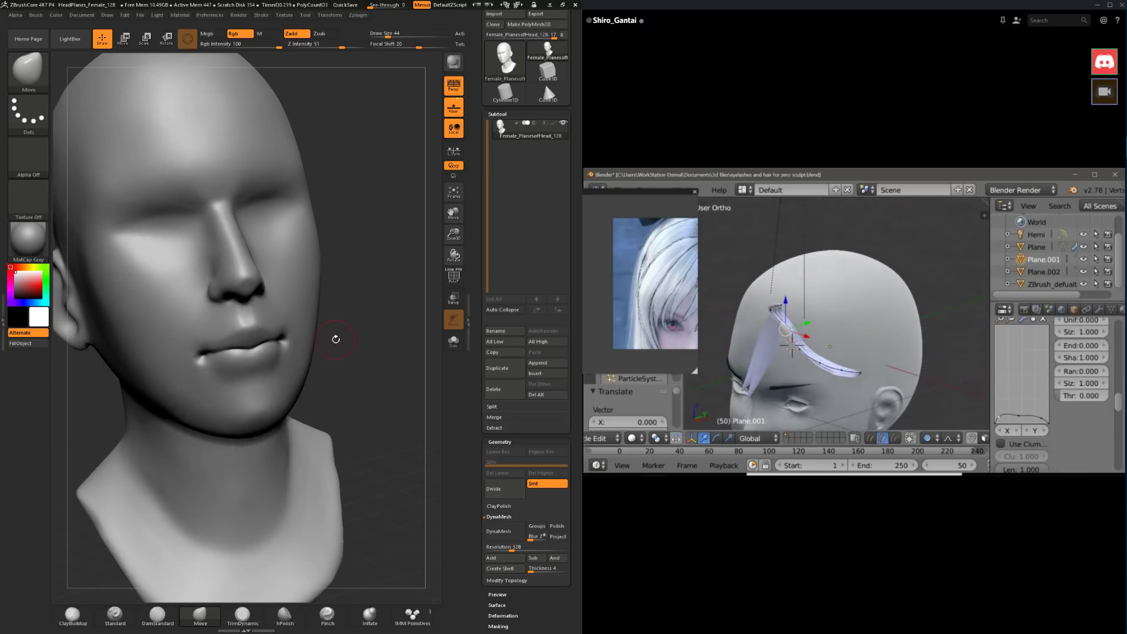
key("space")
left_click_drag(347, 351, 351, 350)
key("space")
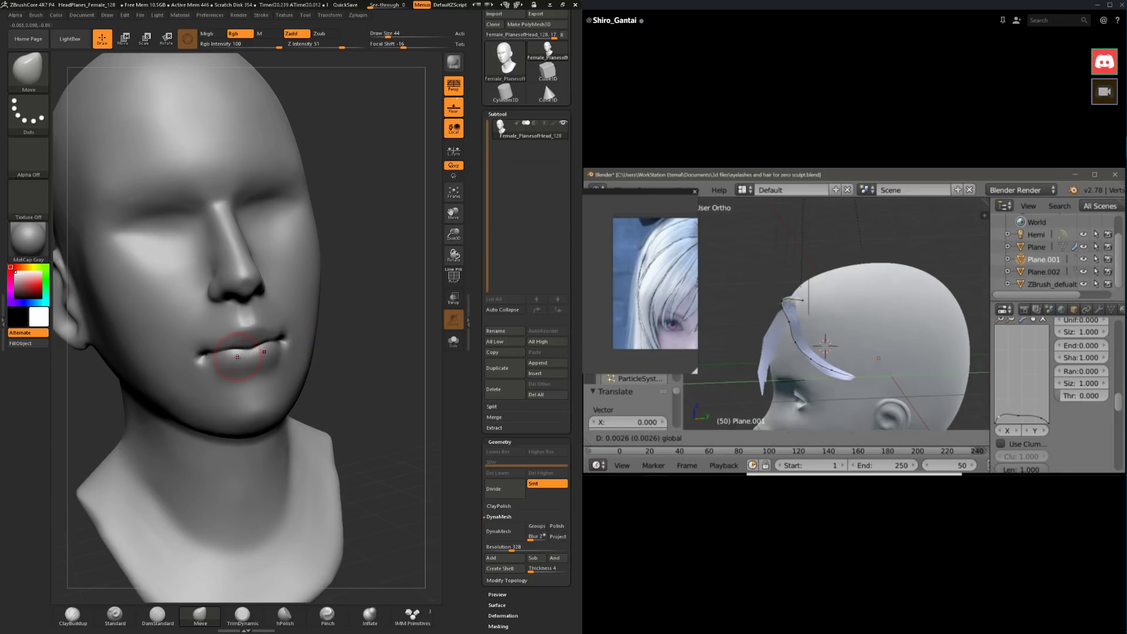
Step: Build up the lower lip and mouth corners with the ClayBuildup brush at draw size 44 and smooth the area beneath the lip
left_click(73, 614)
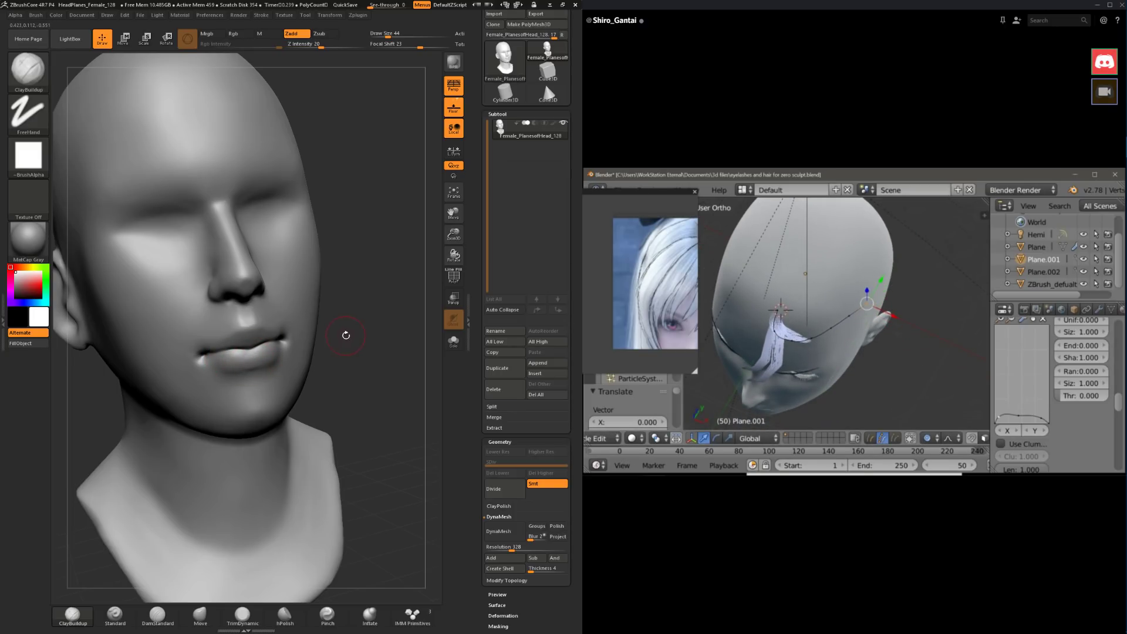
mouse_move(345, 335)
left_mouse_down("shift")
mouse_move(285, 363)
mouse_move(269, 354)
mouse_move(315, 367)
mouse_move(226, 350)
mouse_move(235, 370)
left_mouse_up("shift")
left_click_drag(235, 370, 276, 347)
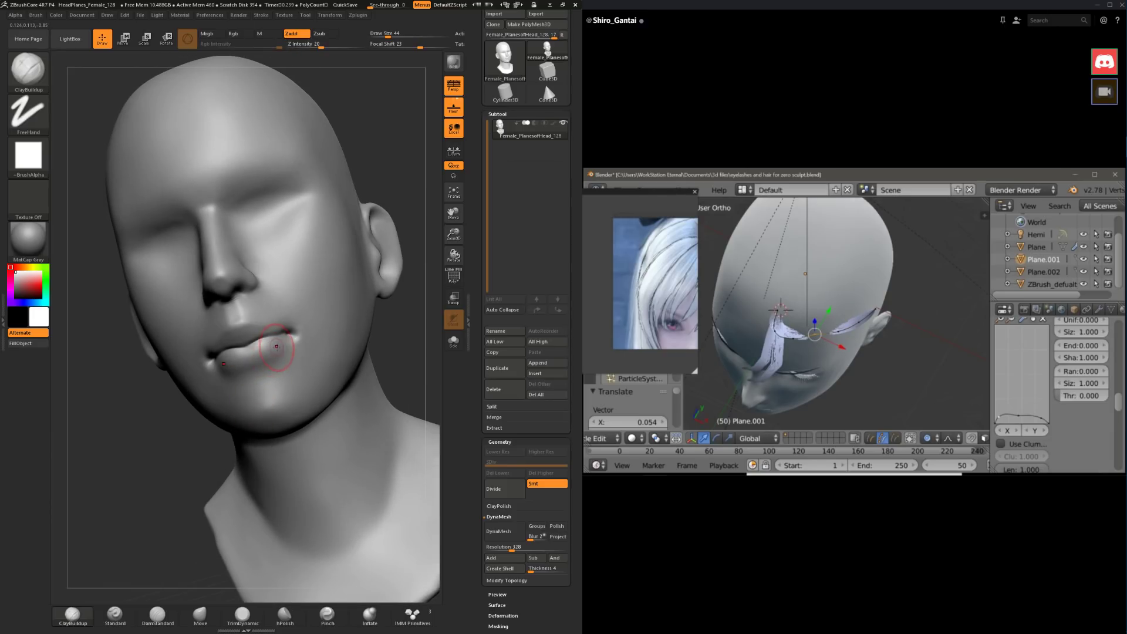
left_click_drag(171, 445, 294, 431)
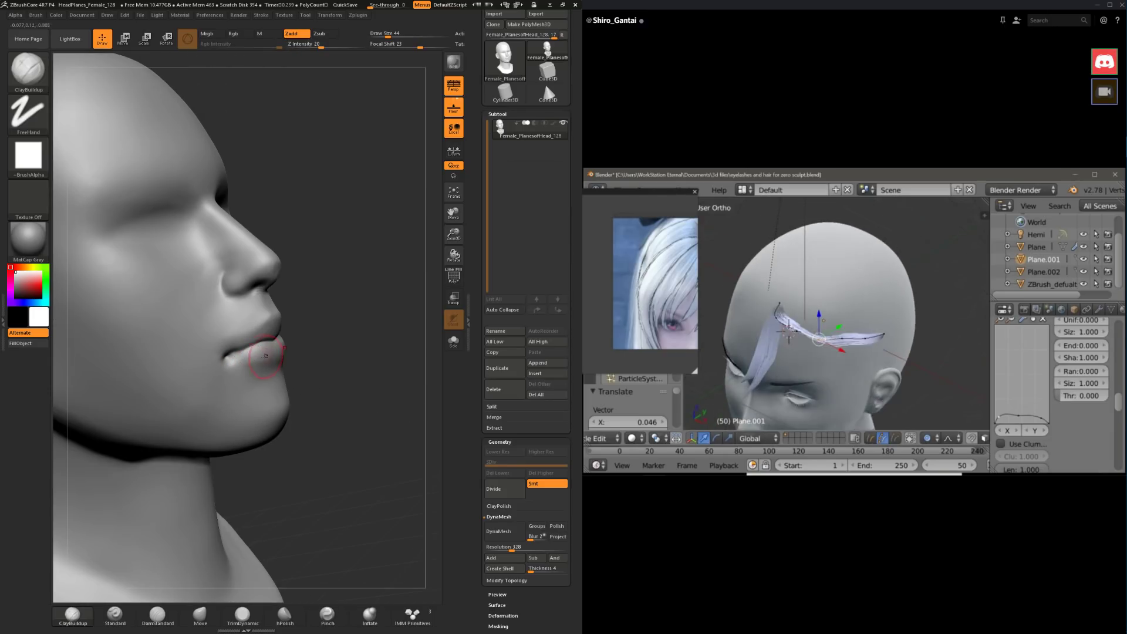
left_click_drag(266, 356, 311, 348)
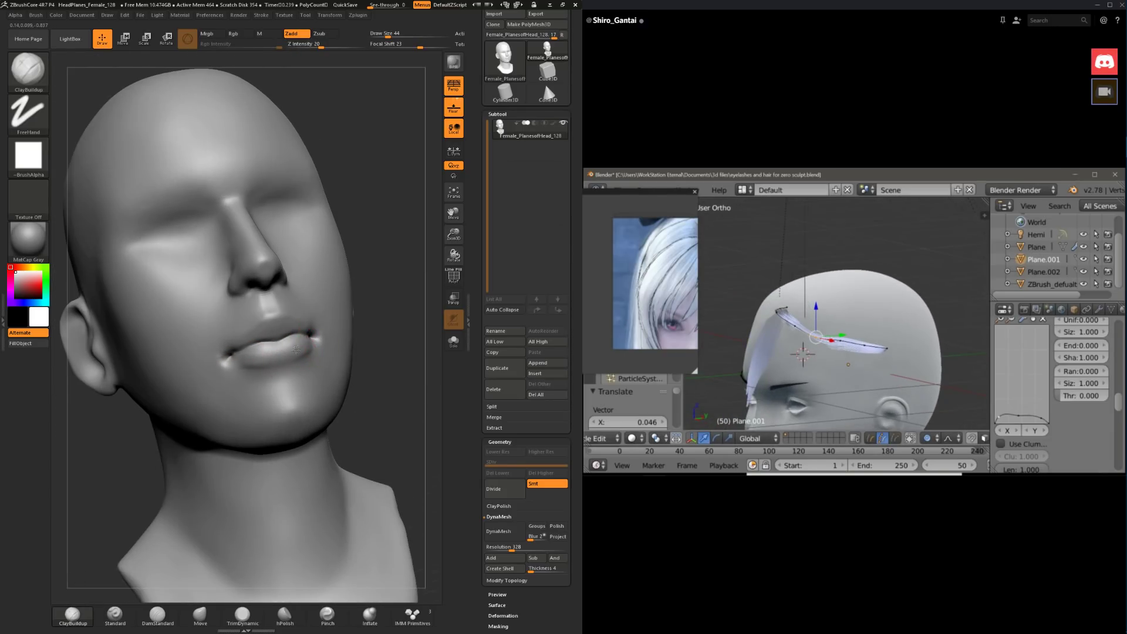
left_click_drag(389, 303, 311, 342)
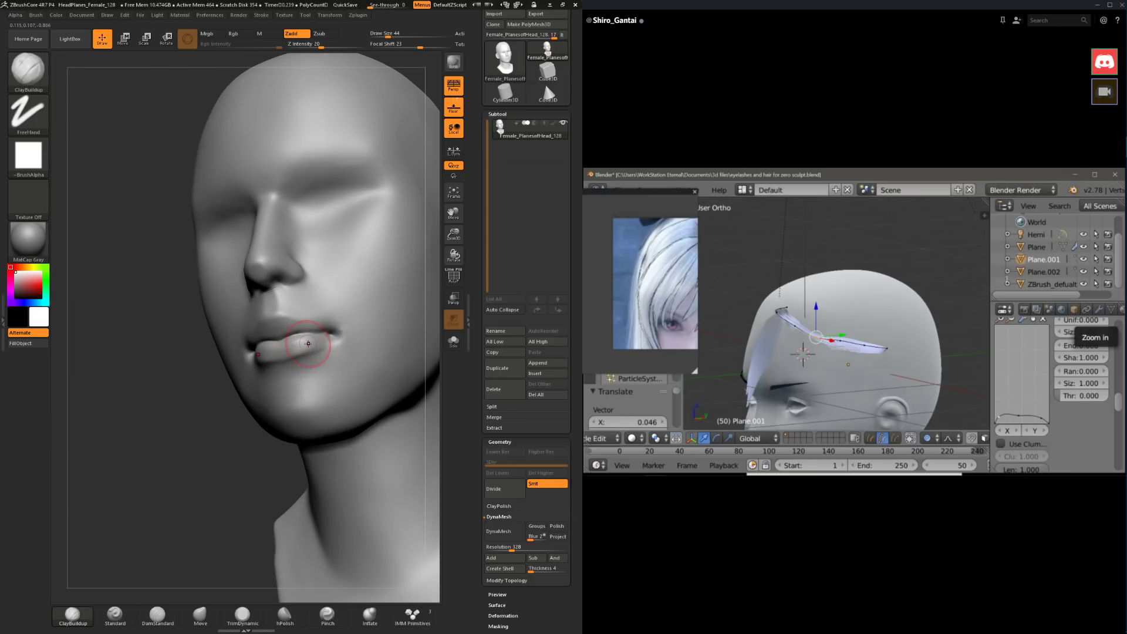
mouse_move(188, 429)
left_mouse_down()
mouse_move(343, 414)
mouse_move(287, 359)
mouse_move(299, 361)
mouse_move(273, 389)
mouse_move(345, 403)
left_mouse_up()
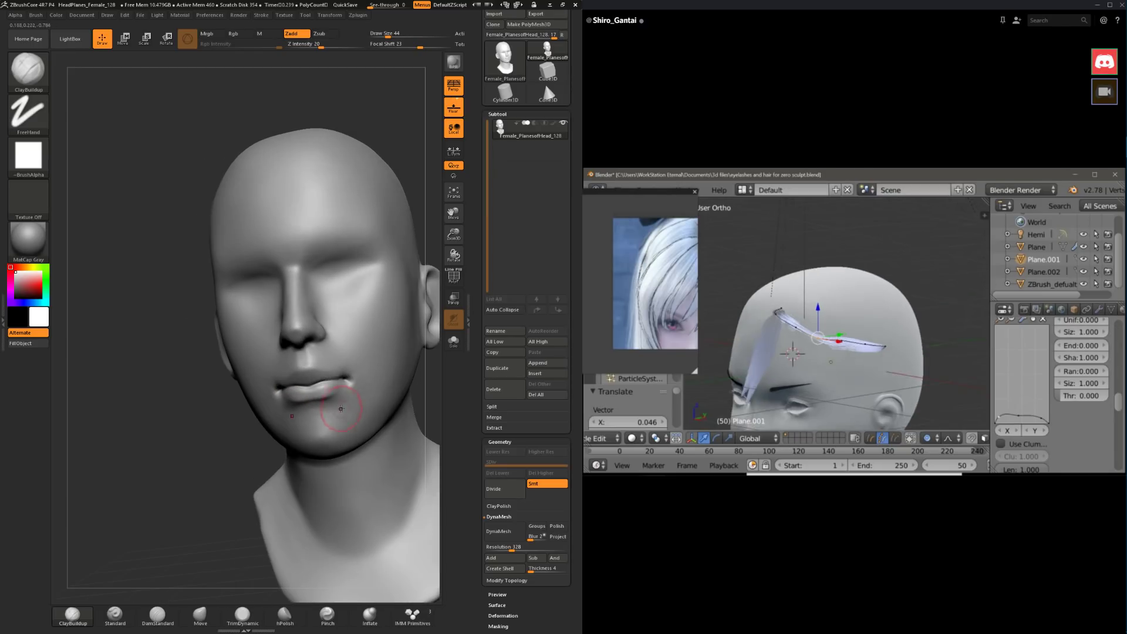
key("shift")
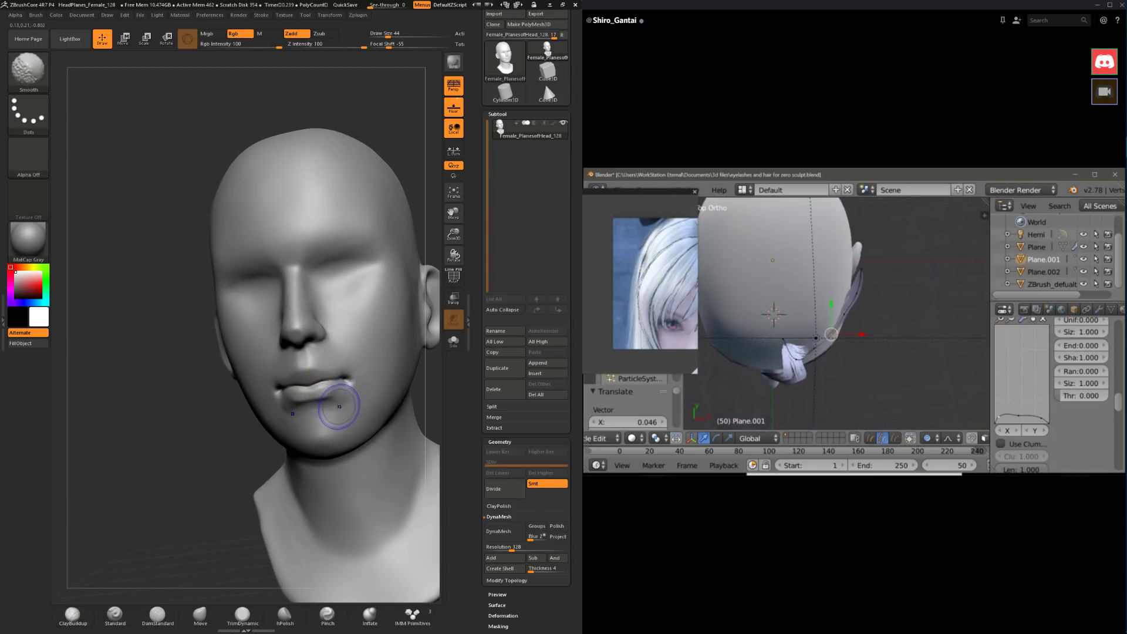
mouse_move(337, 396)
right_mouse_down()
mouse_move(393, 385)
mouse_move(375, 352)
right_mouse_up()
Step: Add volume to the chin with the ClayBuildup brush at draw size 54 and smooth its surface
key("space")
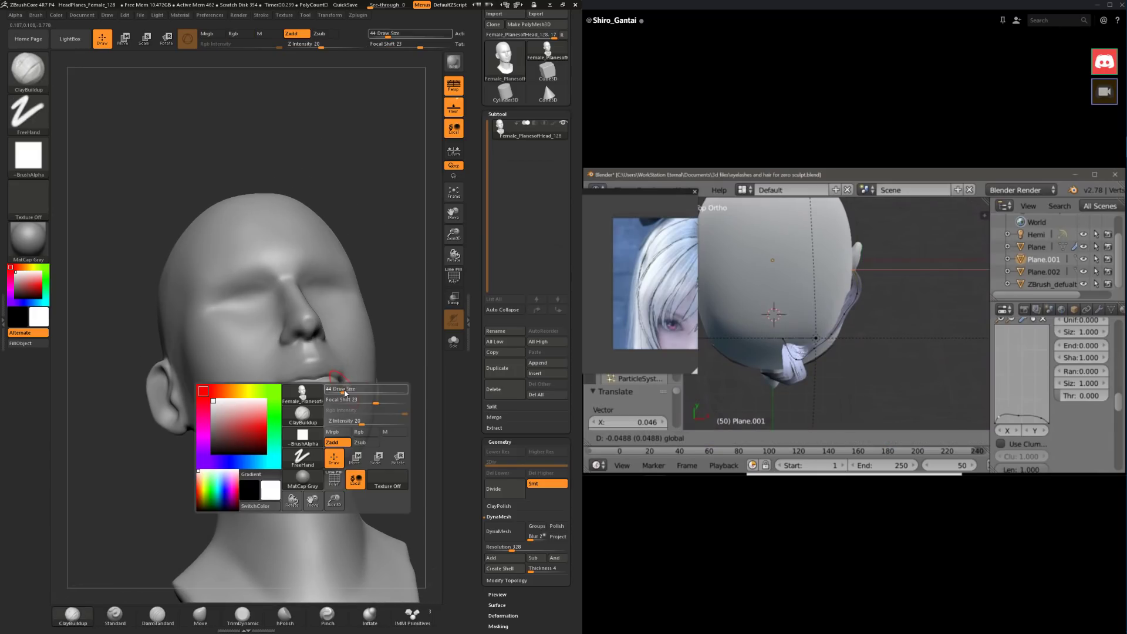
left_click_drag(345, 390, 334, 411)
key("space")
mouse_move(337, 405)
right_mouse_down()
mouse_move(371, 365)
mouse_move(389, 372)
right_mouse_up()
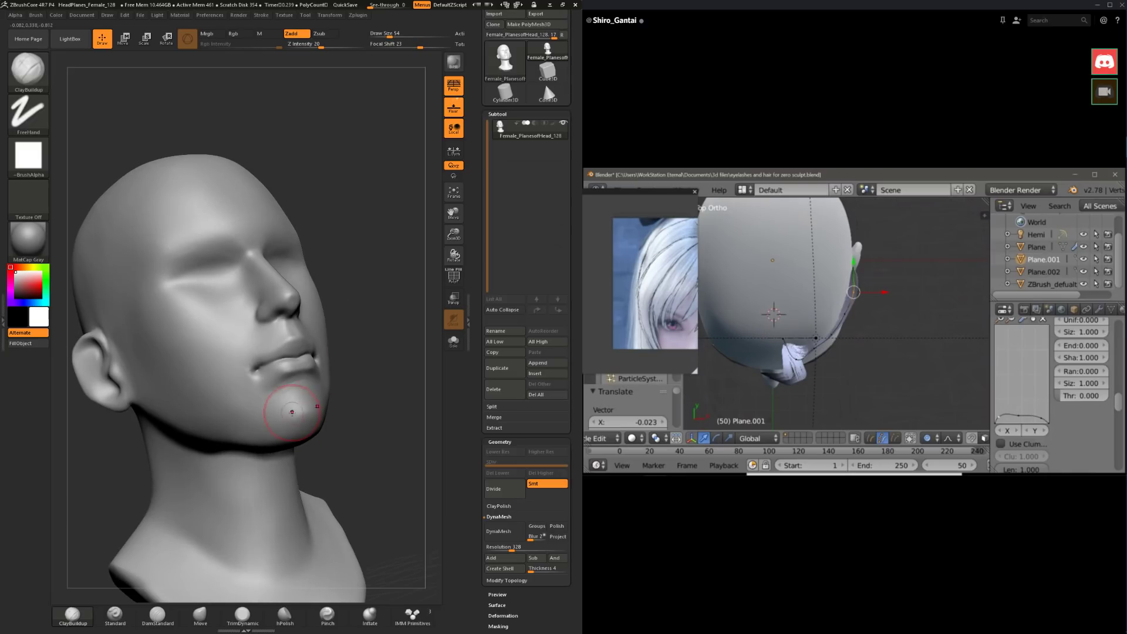
key("shift")
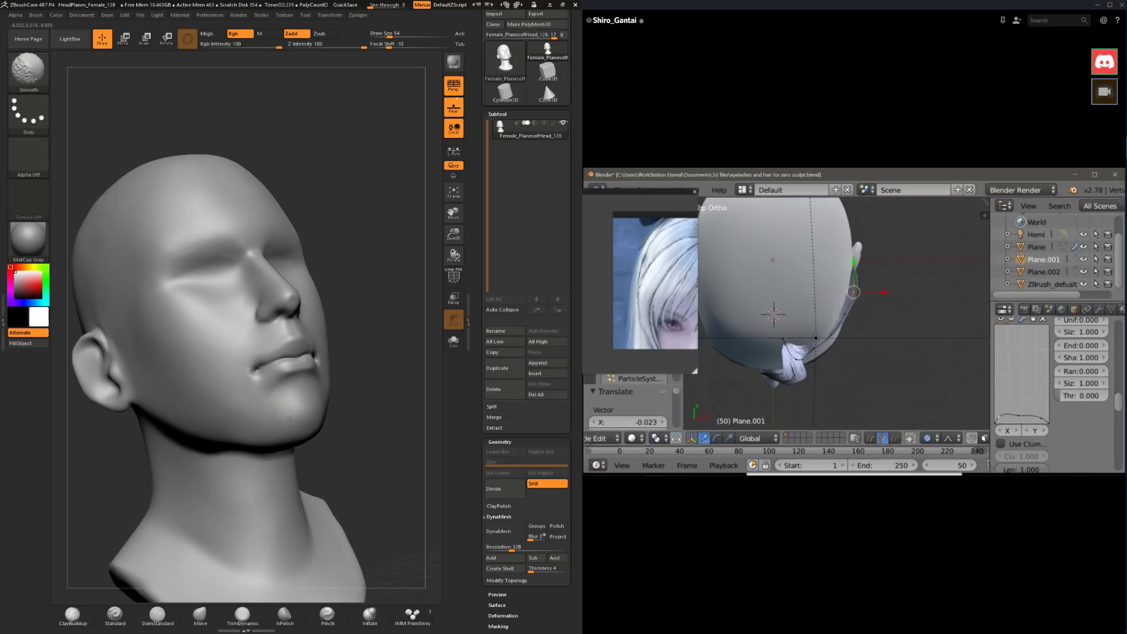
key("shift")
mouse_move(290, 419)
right_mouse_down()
mouse_move(186, 408)
mouse_move(169, 355)
mouse_move(209, 412)
mouse_move(218, 456)
right_mouse_up()
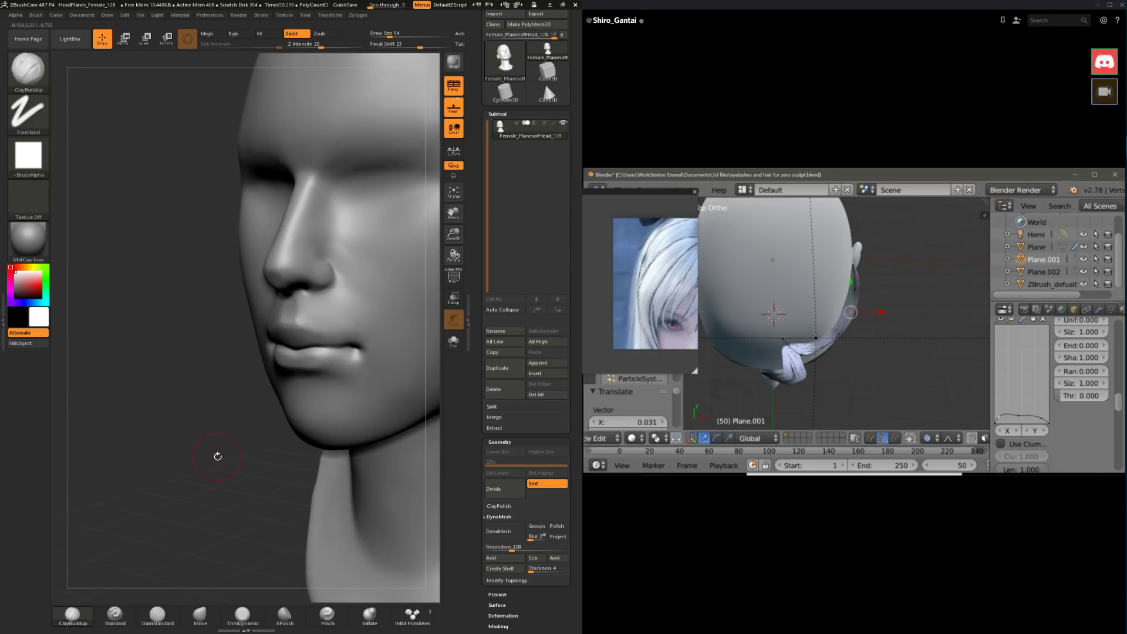
Step: Fill out the area around the mouth corners and lower lip with the ClayBuildup brush, starting at draw size 74
left_click_drag(218, 456, 252, 415)
key("space")
left_click(287, 360)
key("space")
left_click(283, 364)
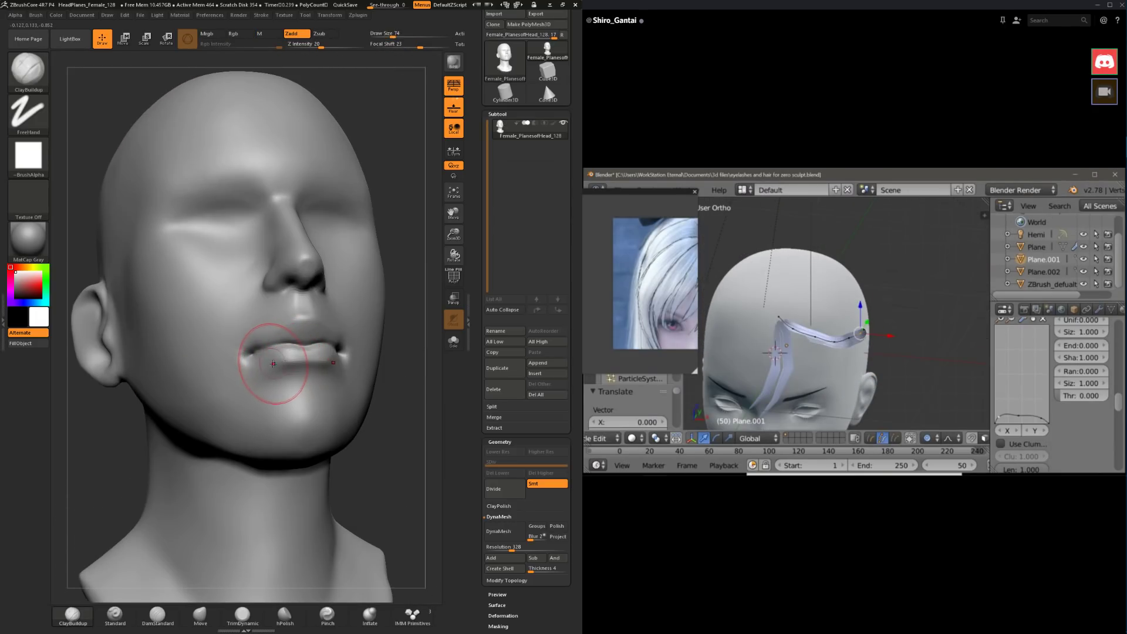
key("space")
left_click(271, 364)
mouse_move(295, 365)
left_mouse_down()
mouse_move(270, 368)
mouse_move(277, 360)
left_mouse_up()
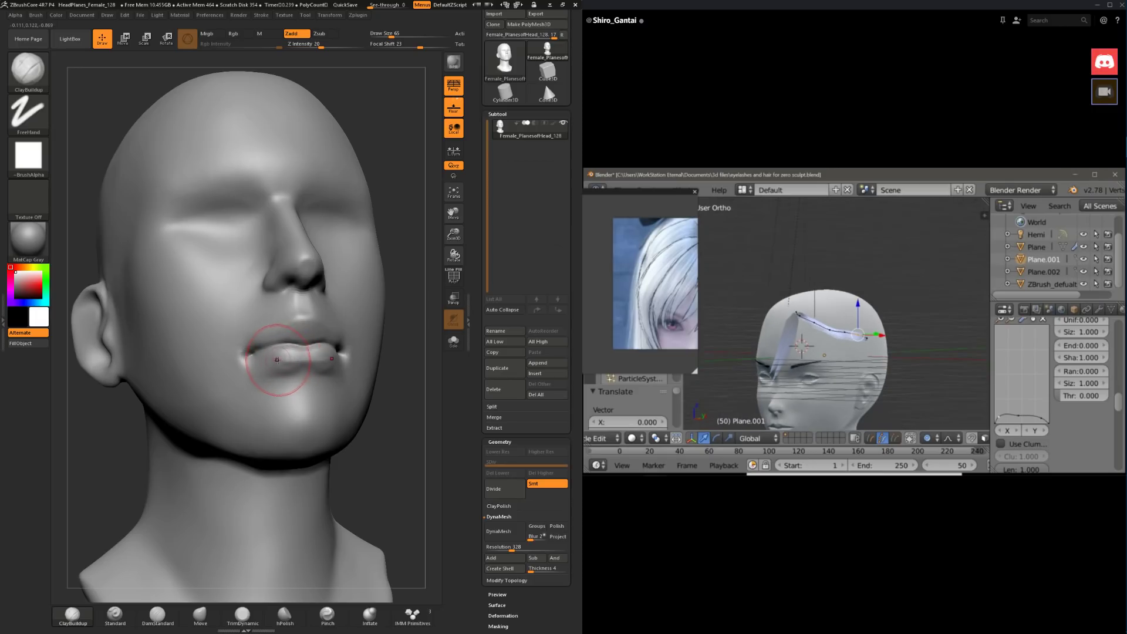
Step: Refine the transition from the lower lip to the chin with the ClayBuildup brush at draw size 37
mouse_move(412, 376)
left_mouse_down()
mouse_move(360, 390)
mouse_move(331, 372)
left_mouse_up()
key("space")
left_click(313, 362)
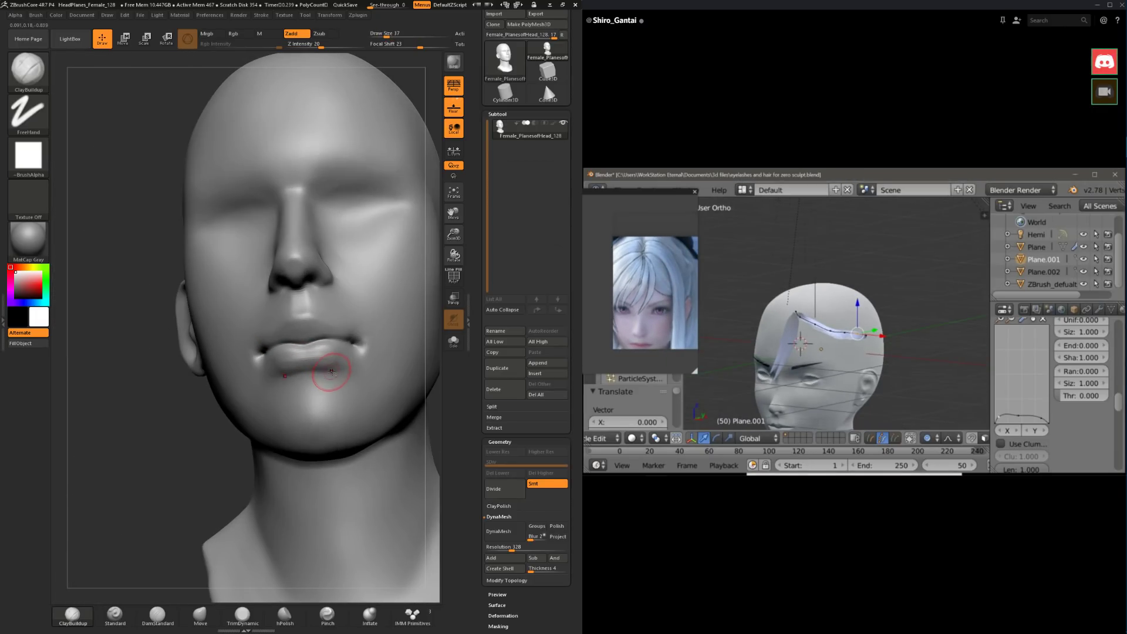
left_click_drag(217, 450, 273, 214)
mouse_move(395, 327)
left_mouse_down()
mouse_move(376, 337)
mouse_move(407, 343)
mouse_move(417, 372)
mouse_move(393, 301)
left_mouse_up()
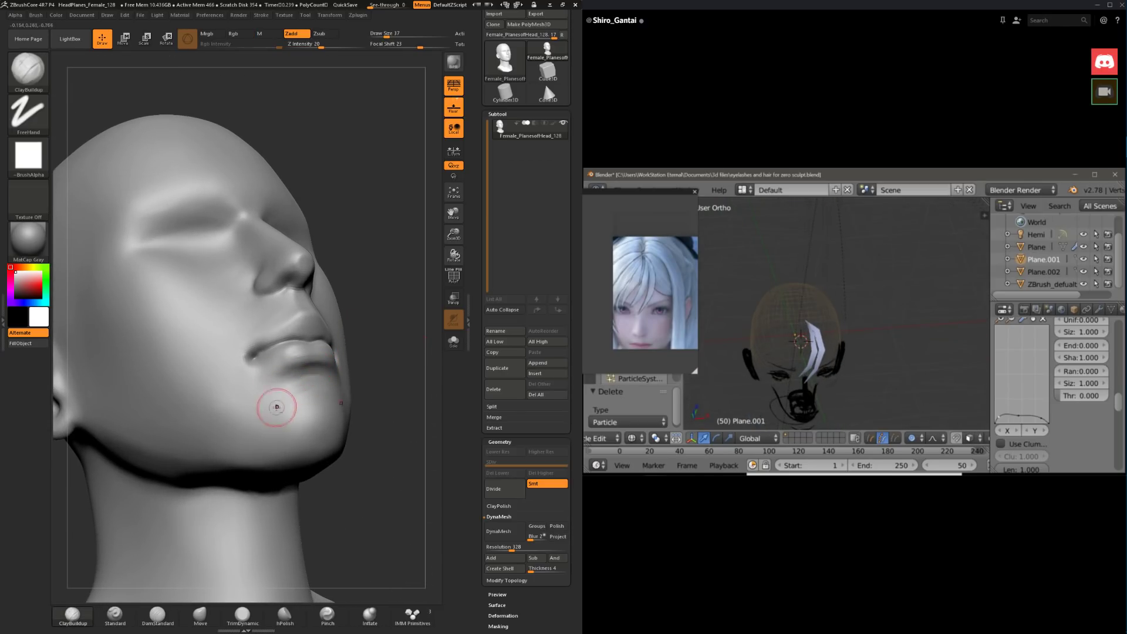
mouse_move(370, 394)
left_mouse_down()
mouse_move(347, 410)
mouse_move(279, 414)
mouse_move(351, 401)
mouse_move(289, 386)
mouse_move(299, 375)
left_mouse_up()
mouse_move(380, 382)
left_mouse_down()
mouse_move(259, 405)
mouse_move(376, 388)
mouse_move(252, 387)
left_mouse_up()
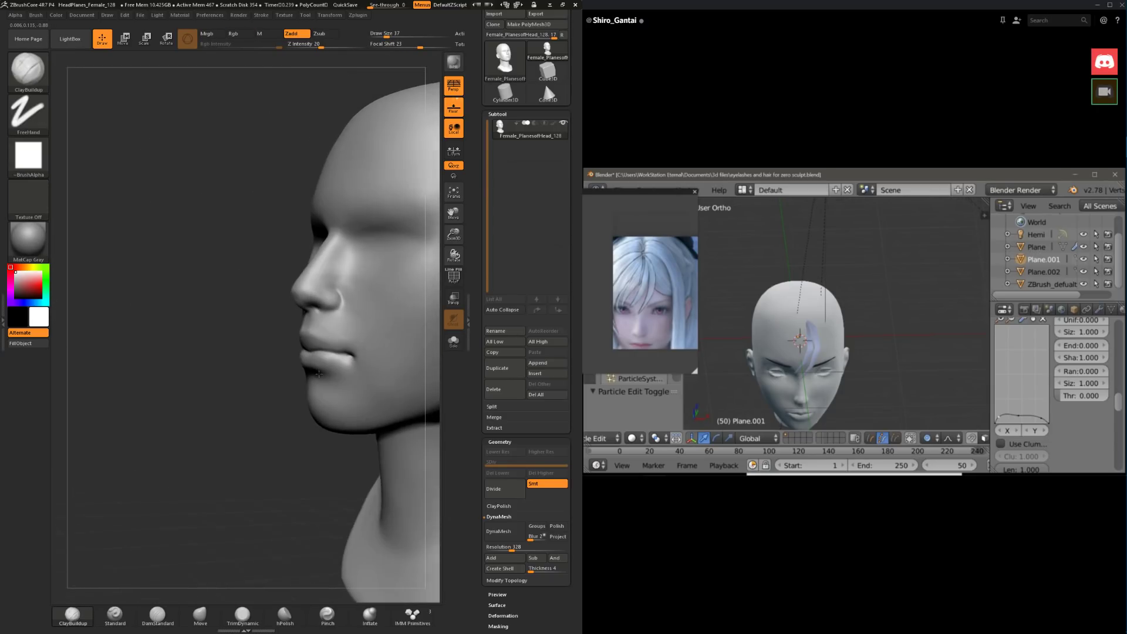
mouse_move(318, 373)
left_mouse_down()
mouse_move(324, 367)
mouse_move(272, 368)
left_mouse_up()
mouse_move(350, 386)
left_mouse_down()
mouse_move(359, 372)
mouse_move(347, 385)
mouse_move(354, 418)
mouse_move(285, 372)
left_mouse_up()
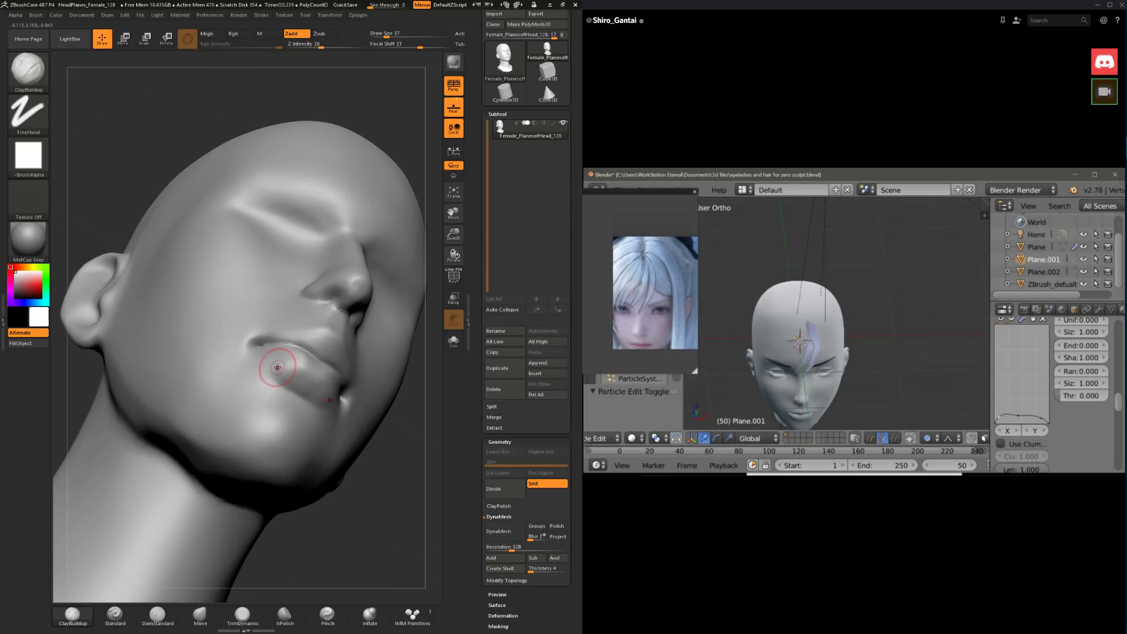
left_click_drag(343, 499, 293, 358)
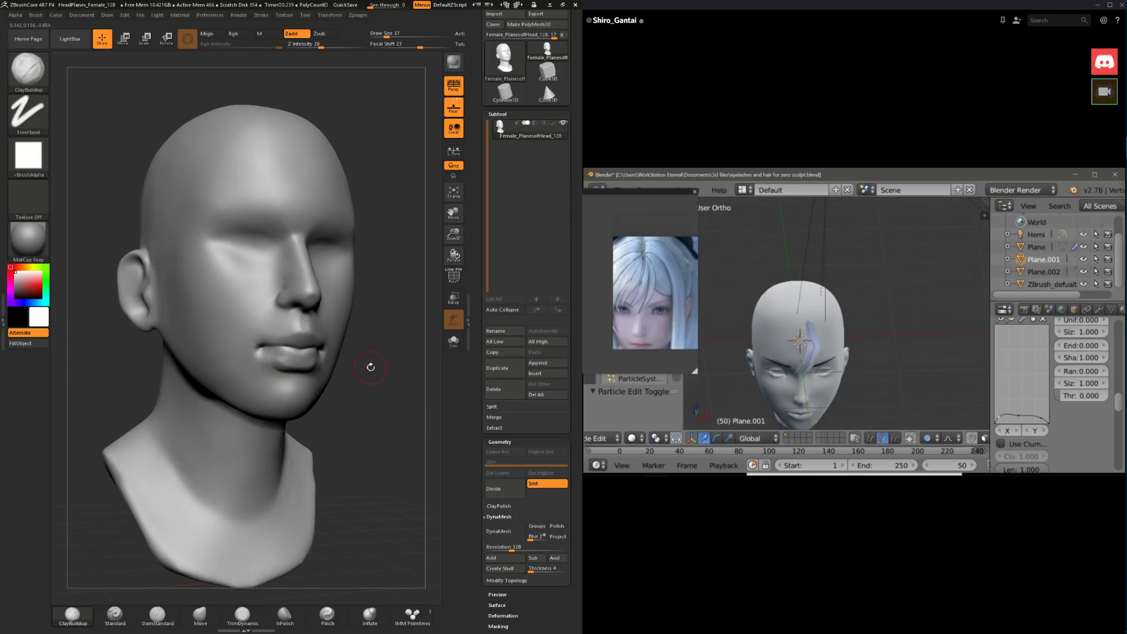
Step: Touch up the form just below the lower lip with the ClayBuildup brush at draw size 25
mouse_move(370, 367)
left_mouse_down()
mouse_move(309, 373)
mouse_move(327, 366)
left_mouse_up()
right_click(290, 428)
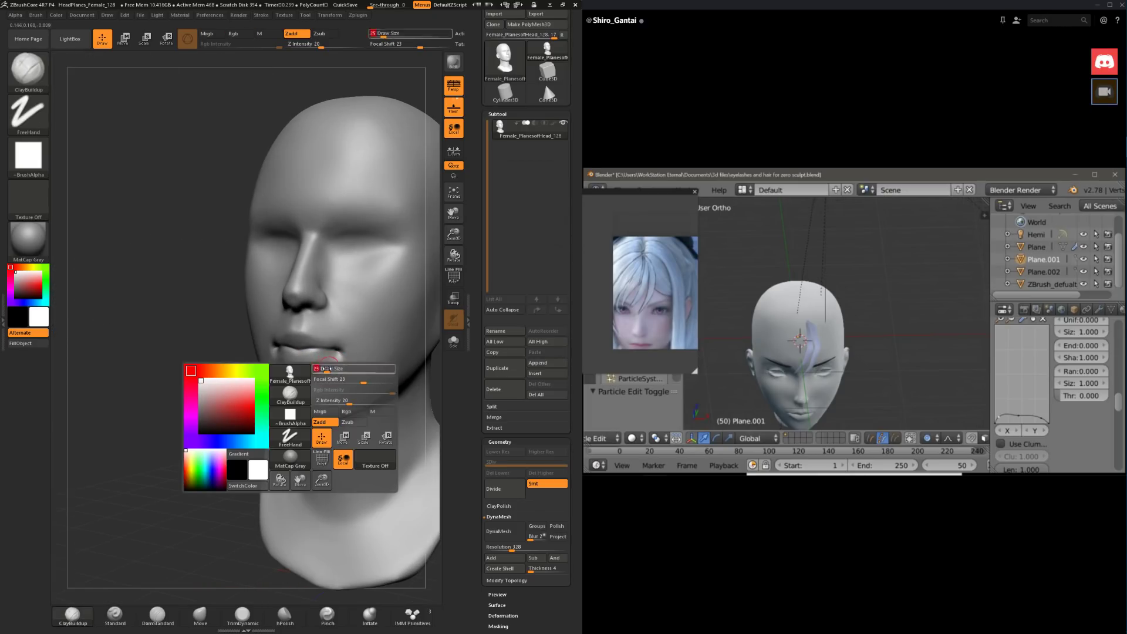
right_click_drag(197, 409, 257, 403)
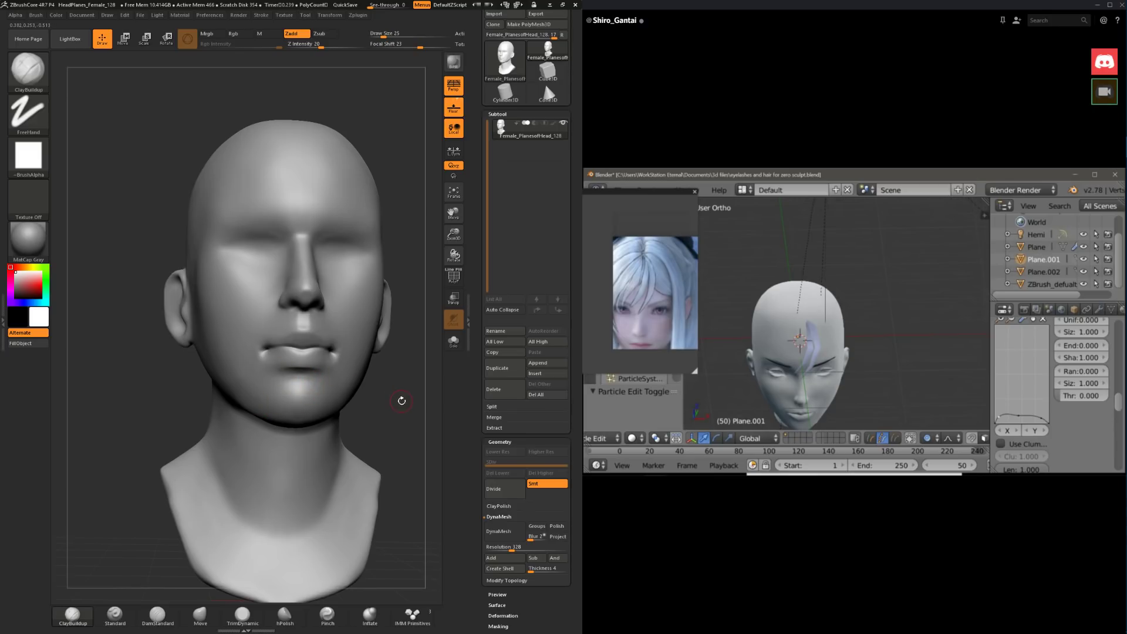
left_click_drag(402, 401, 433, 400)
Step: Shape the sides of the chin below the mouth with the ClayBuildup brush at draw size 39 and smooth them
key("space")
left_click_drag(308, 375, 311, 374)
left_click_drag(399, 382, 375, 385)
key("space")
left_click_drag(302, 378, 362, 378)
key("space")
left_click_drag(362, 377, 348, 373)
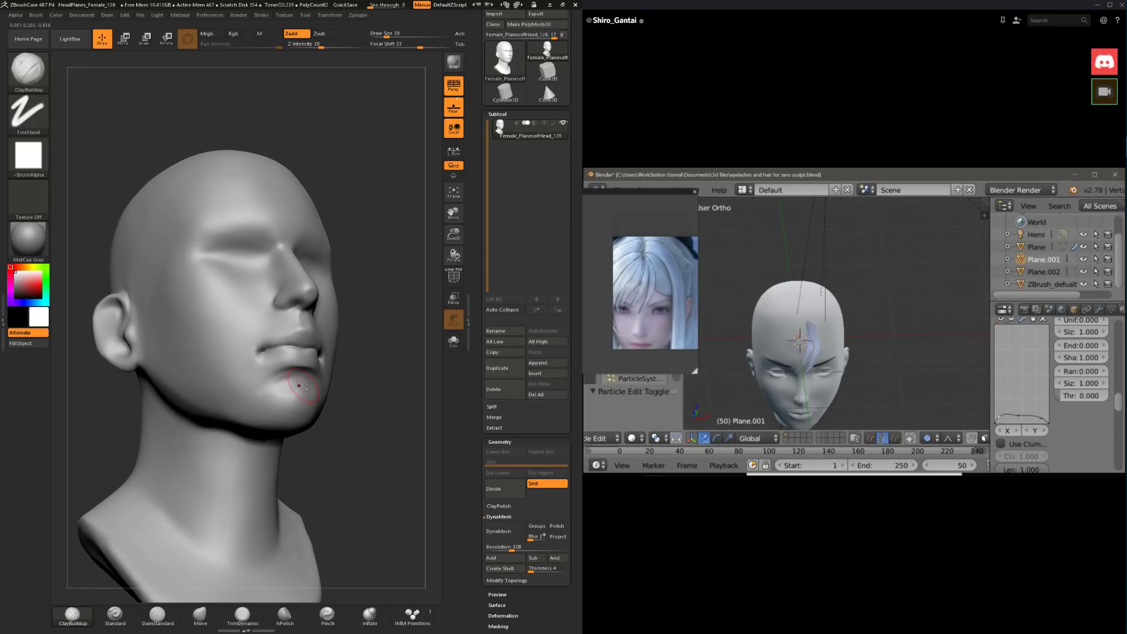
mouse_move(360, 390)
left_mouse_down()
mouse_move(308, 391)
mouse_move(304, 367)
left_mouse_up()
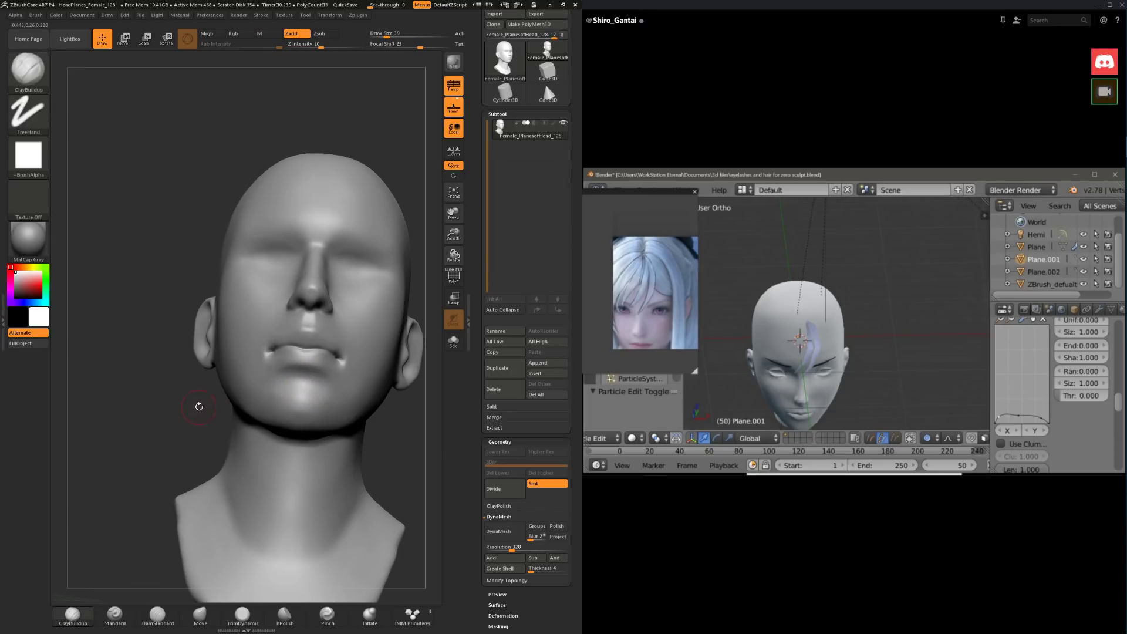
mouse_move(199, 405)
left_mouse_down()
mouse_move(258, 424)
mouse_move(235, 415)
left_mouse_up()
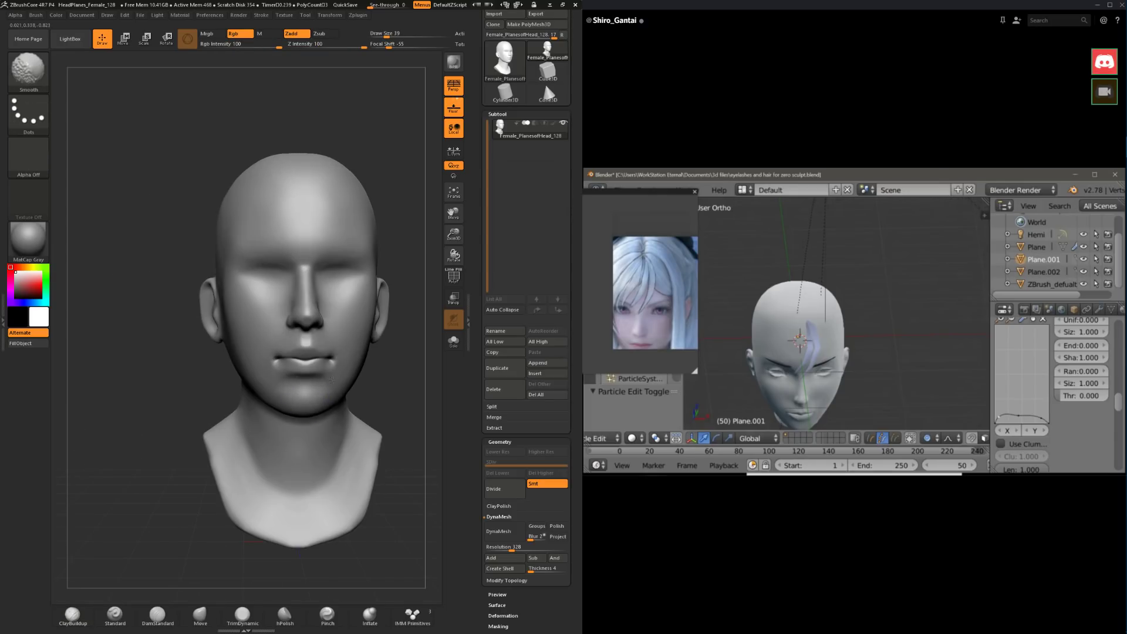
Step: Flatten the side of the chin and lower jaw with the TrimDynamic brush at draw size 68
mouse_move(383, 395)
left_mouse_down()
mouse_move(377, 381)
mouse_move(262, 445)
mouse_move(289, 458)
mouse_move(366, 395)
left_mouse_up()
left_click(229, 619)
key("space")
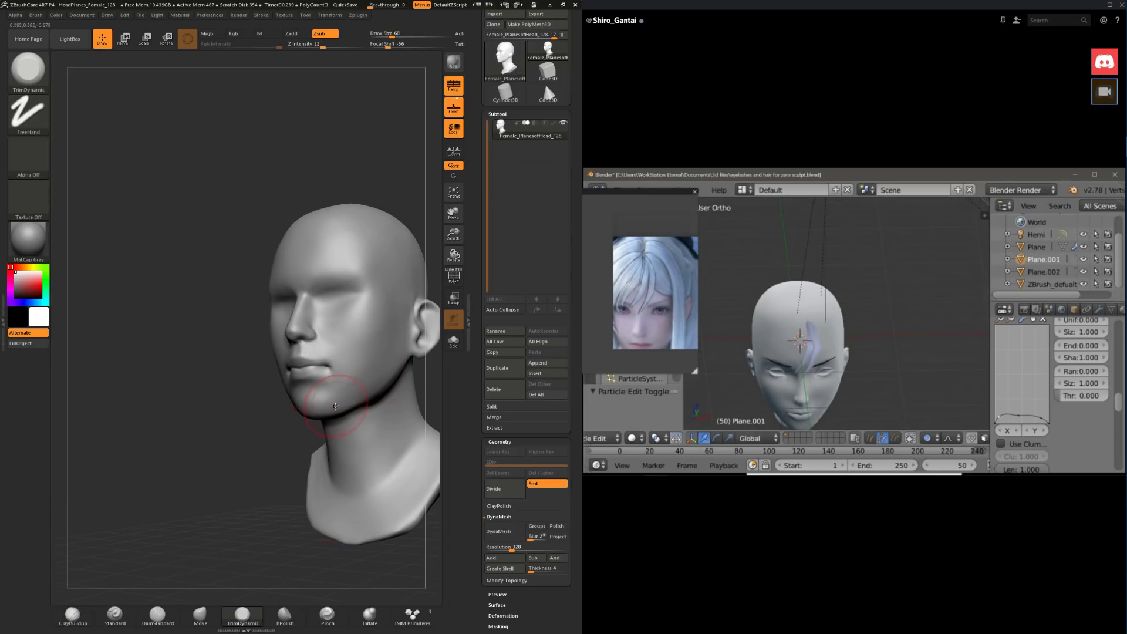
mouse_move(254, 447)
left_mouse_down()
mouse_move(389, 448)
mouse_move(157, 471)
mouse_move(177, 421)
left_mouse_up()
Step: Build up the jawline below the ear with the ClayBuildup brush at draw size 35 and smooth it at 46
left_click(79, 614)
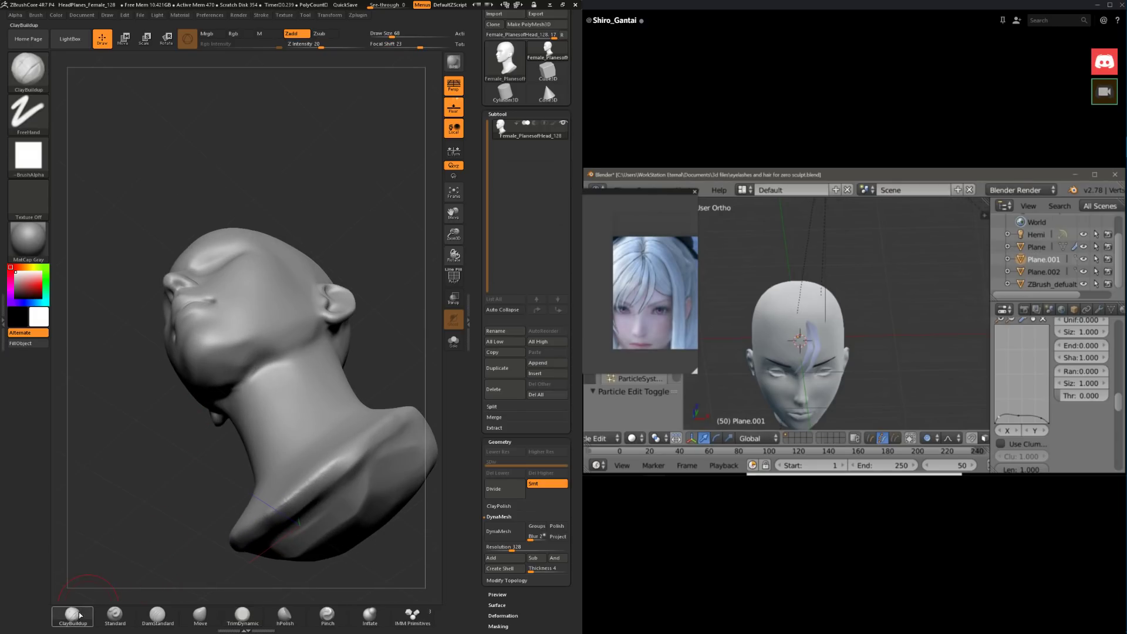
key("space")
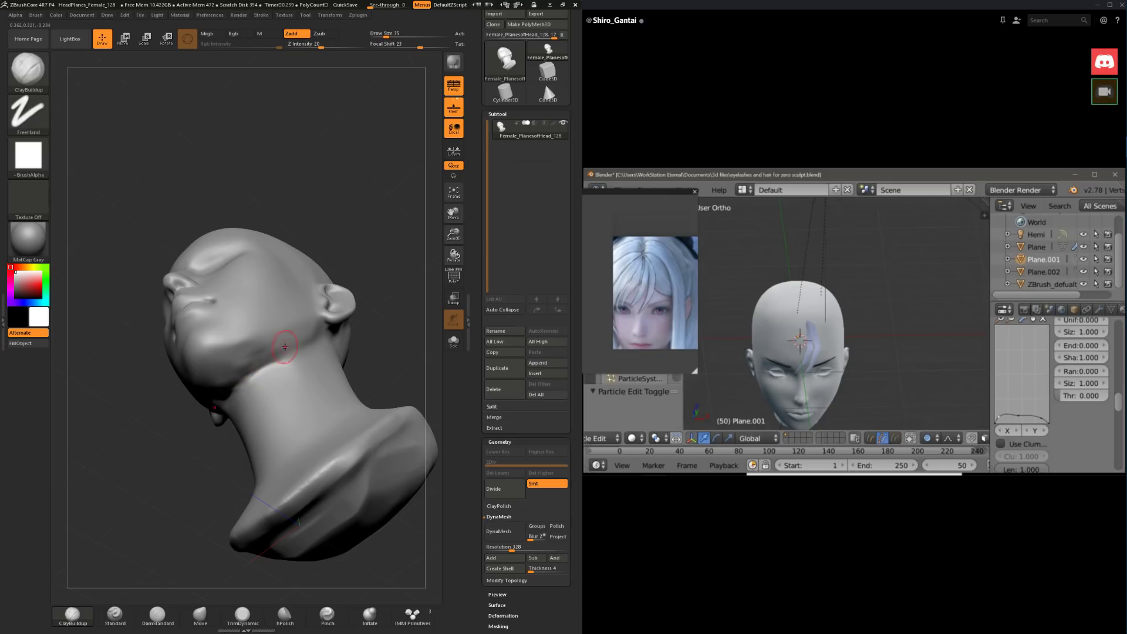
key("space")
key("shift")
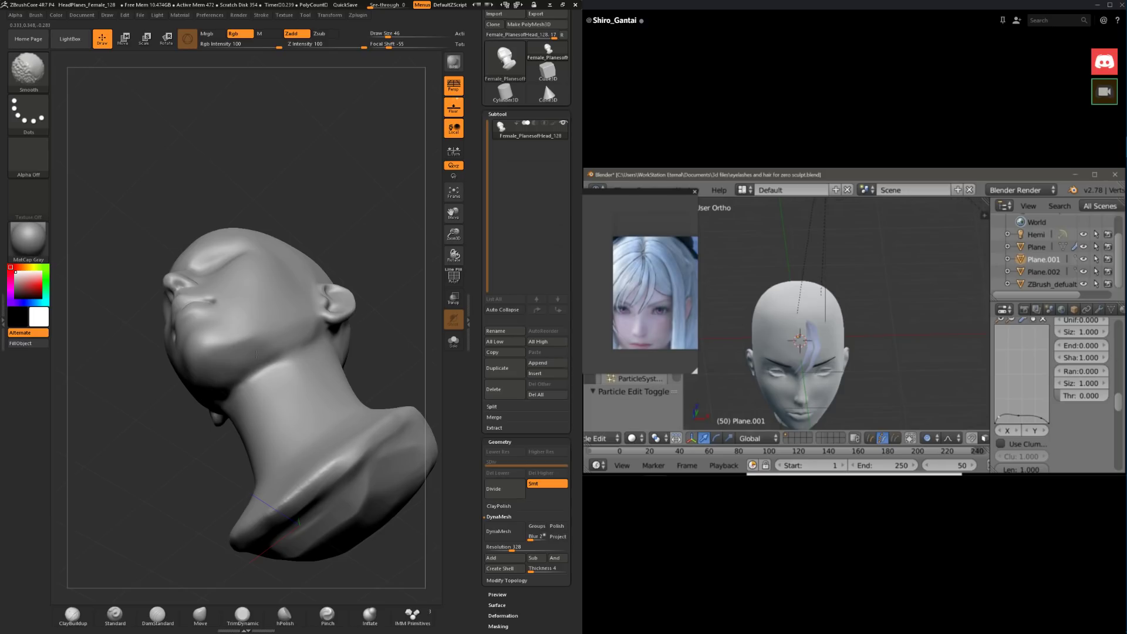
mouse_move(310, 341)
left_mouse_down("shift")
mouse_move(273, 349)
mouse_move(318, 298)
mouse_move(298, 335)
left_mouse_up("shift")
Step: Define the jaw edge from the chin towards the ear with the ClayBuildup brush at draw sizes 27 and 31
key("space")
key("space")
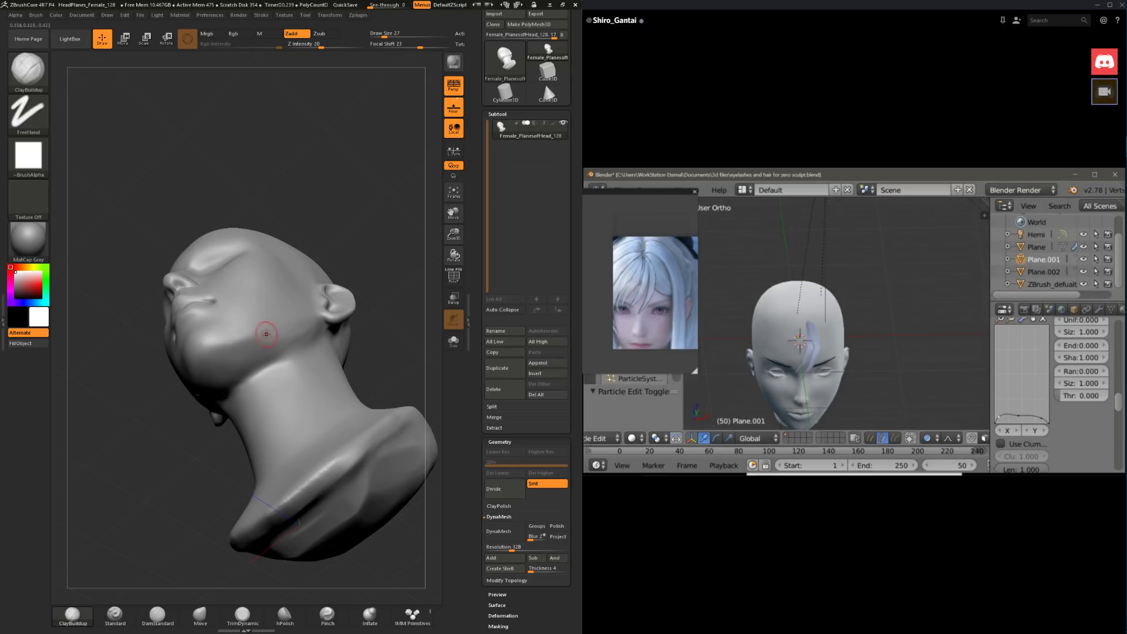
left_click_drag(381, 227, 373, 276)
key("space")
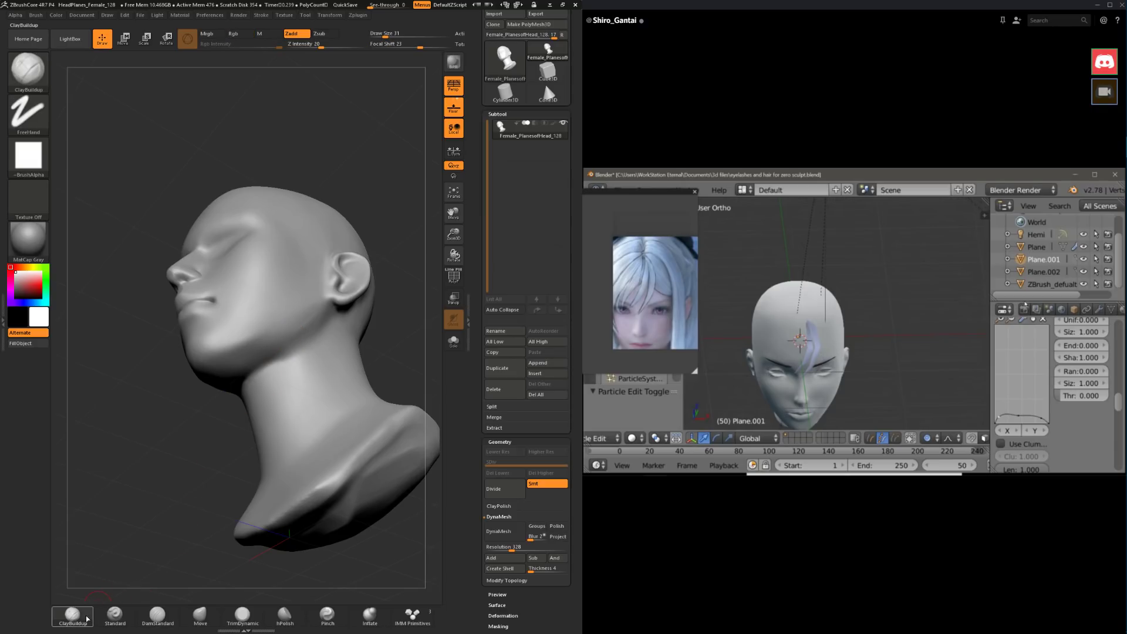
left_click_drag(129, 518, 185, 466)
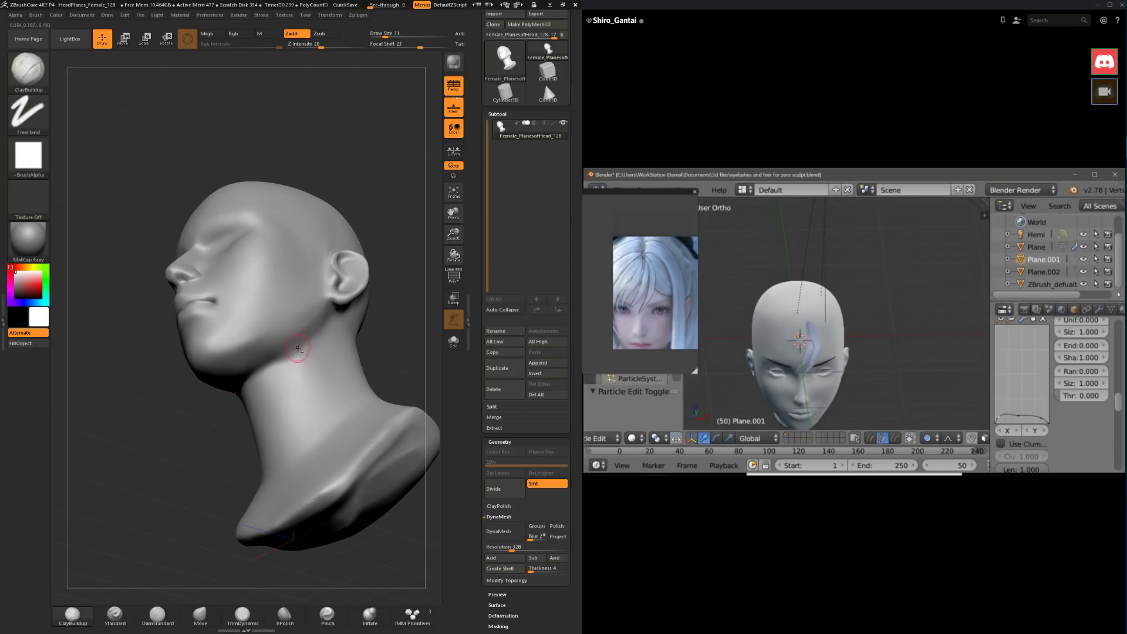
key("shift")
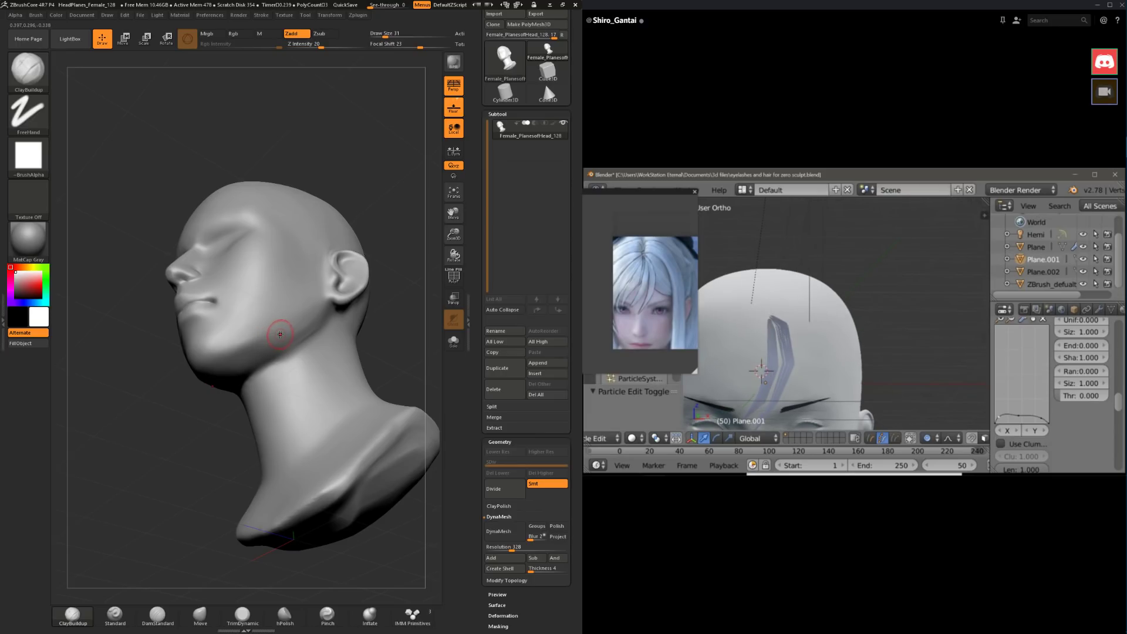
key("space")
left_click_drag(280, 338, 310, 314)
key("space")
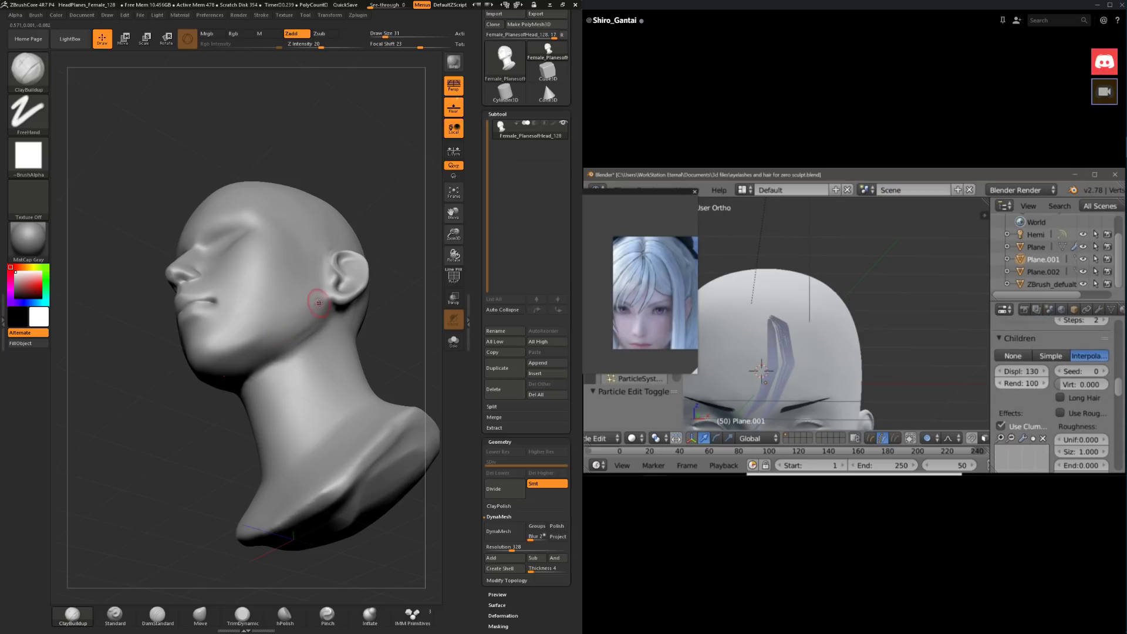
Step: Enlarge the ClayBuildup brush to draw size 51, add volume along the jaw and smooth the surface
key("bracketright")
key("bracketright")
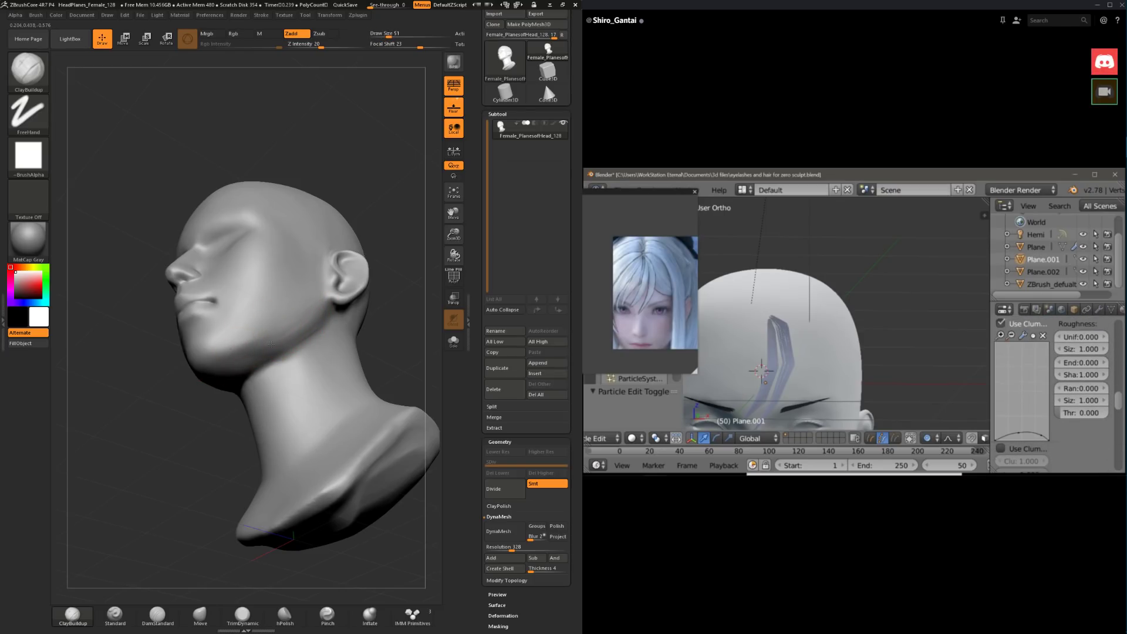
key("shift")
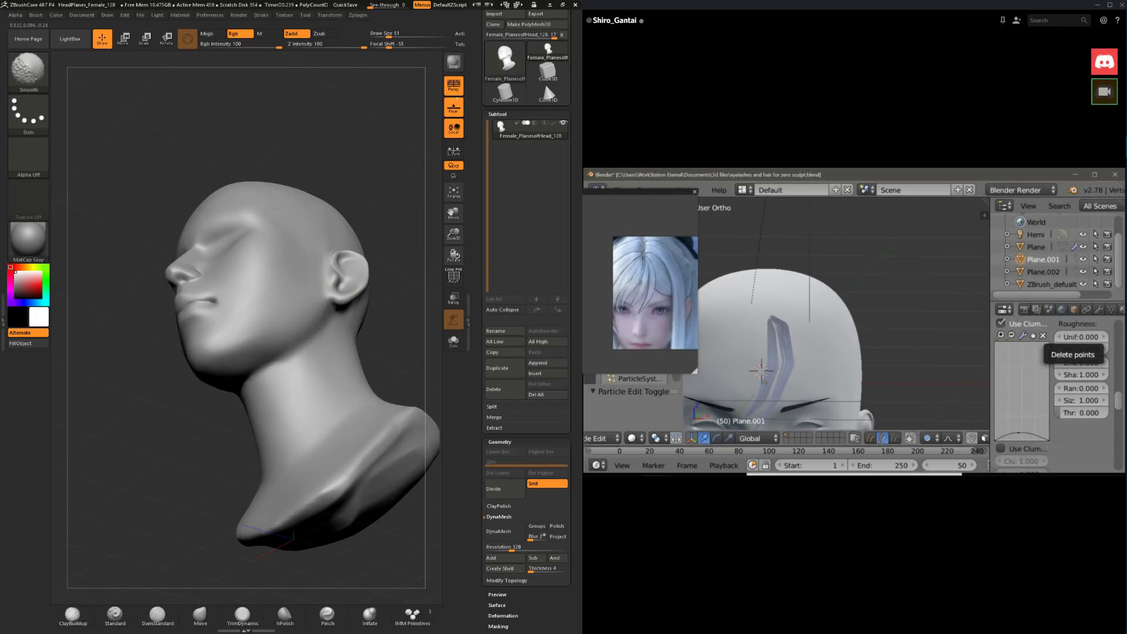
mouse_move(211, 435)
left_mouse_down()
mouse_move(345, 365)
mouse_move(311, 362)
mouse_move(278, 418)
left_mouse_up()
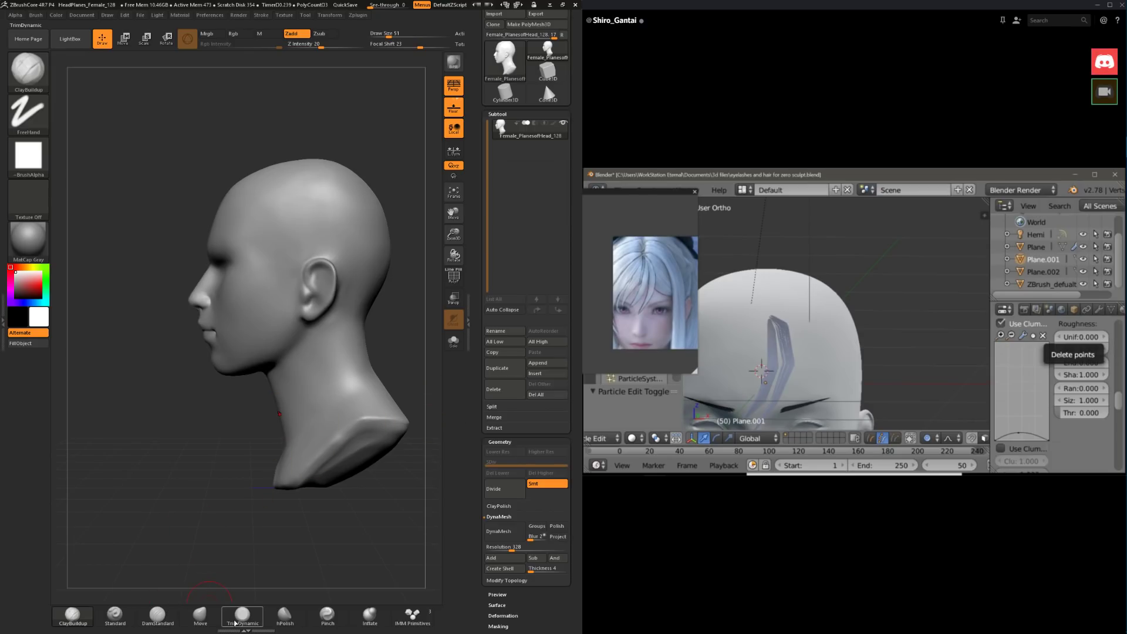
Step: Trim the jaw edge below the ear with the TrimDynamic brush at draw size 27 and smooth it
left_click(243, 615)
left_click_drag(239, 426, 306, 349)
key("space")
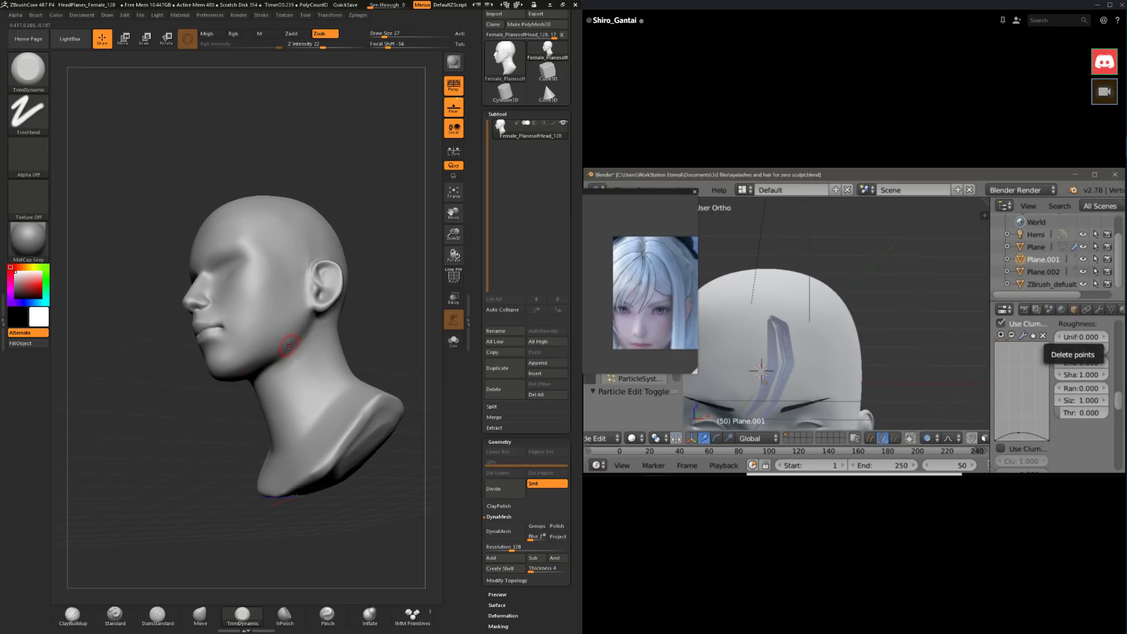
key("shift")
Step: Try several DamStandard strokes to carve a crease under the jaw from below the ear to the throat, undoing each one
left_click(167, 615)
left_click_drag(207, 474, 272, 407)
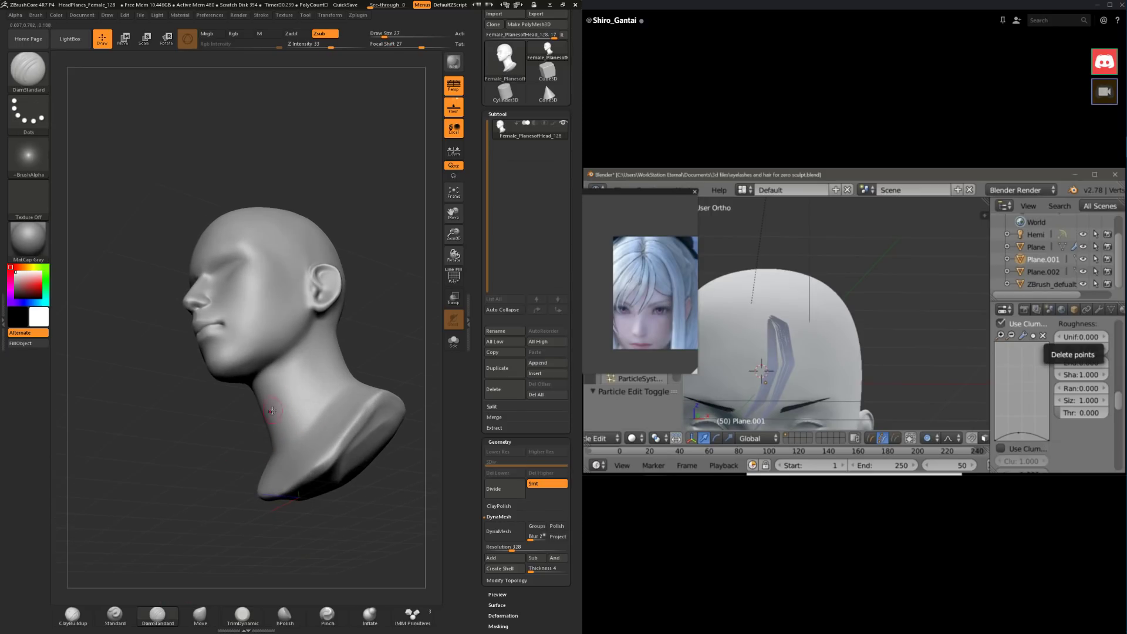
left_click_drag(382, 300, 382, 316, "alt")
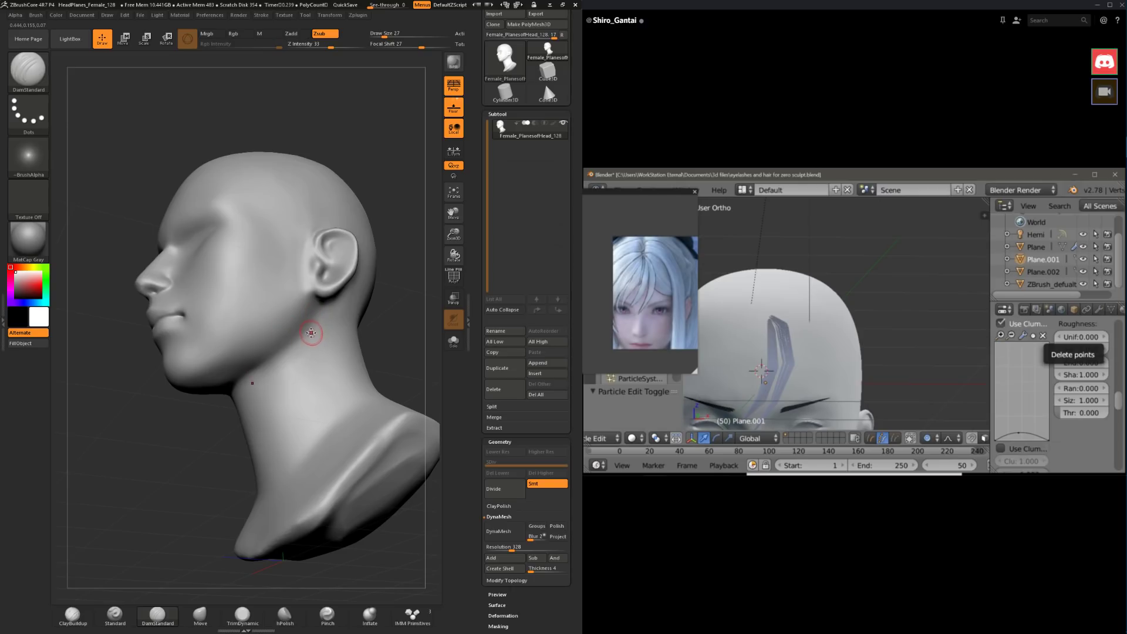
right_click(311, 332)
mouse_move(311, 333)
left_mouse_down()
mouse_move(288, 320)
mouse_move(268, 380)
left_mouse_up()
key("ctrl+z")
key("ctrl+z")
key("ctrl+z")
left_click_drag(319, 303, 247, 365)
key("ctrl+z")
key("ctrl+z")
right_click(327, 320)
left_click_drag(327, 318, 252, 366)
key("ctrl+z")
key("ctrl+z")
left_click_drag(320, 303, 248, 369)
key("ctrl+z")
Step: Carve a crease along the jaw edge from below the ear with the DamStandard brush and undo the smoothing pass over it
left_click_drag(320, 304, 244, 356)
key("shift")
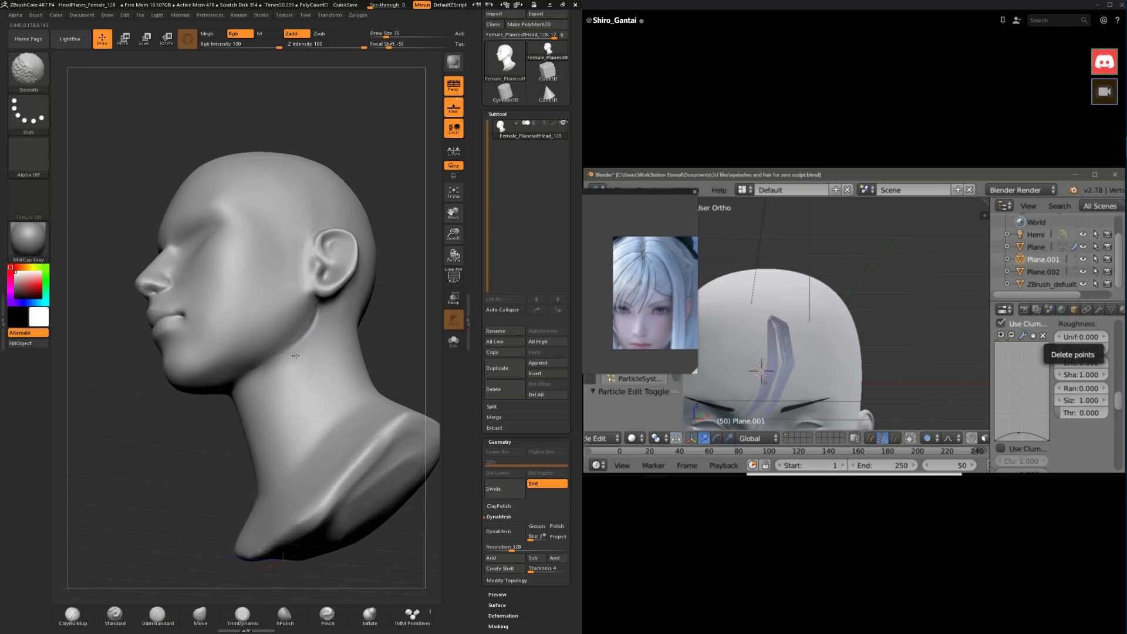
mouse_move(295, 355)
left_mouse_down("shift")
mouse_move(268, 365)
mouse_move(312, 333)
left_mouse_up("shift")
key("ctrl+z")
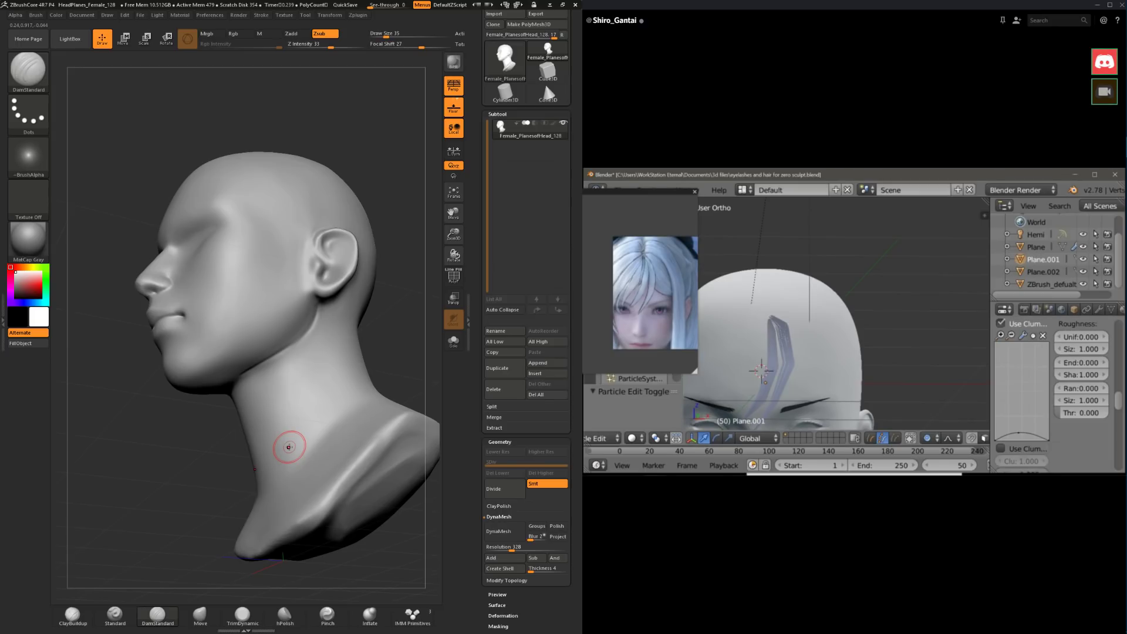
Step: Refine the crease between the underside of the jaw and the neck with the DamStandard brush and smooth it
left_click_drag(189, 441, 261, 357)
left_click_drag(382, 343, 415, 291)
left_click_drag(272, 365, 217, 405)
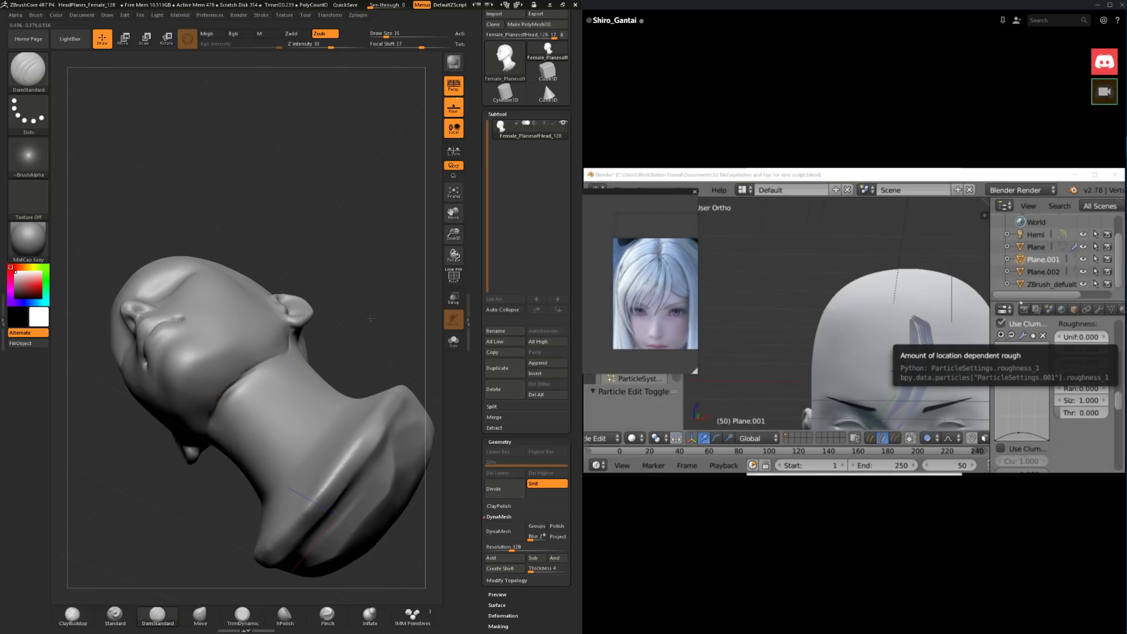
left_click_drag(371, 318, 284, 358)
key("shift")
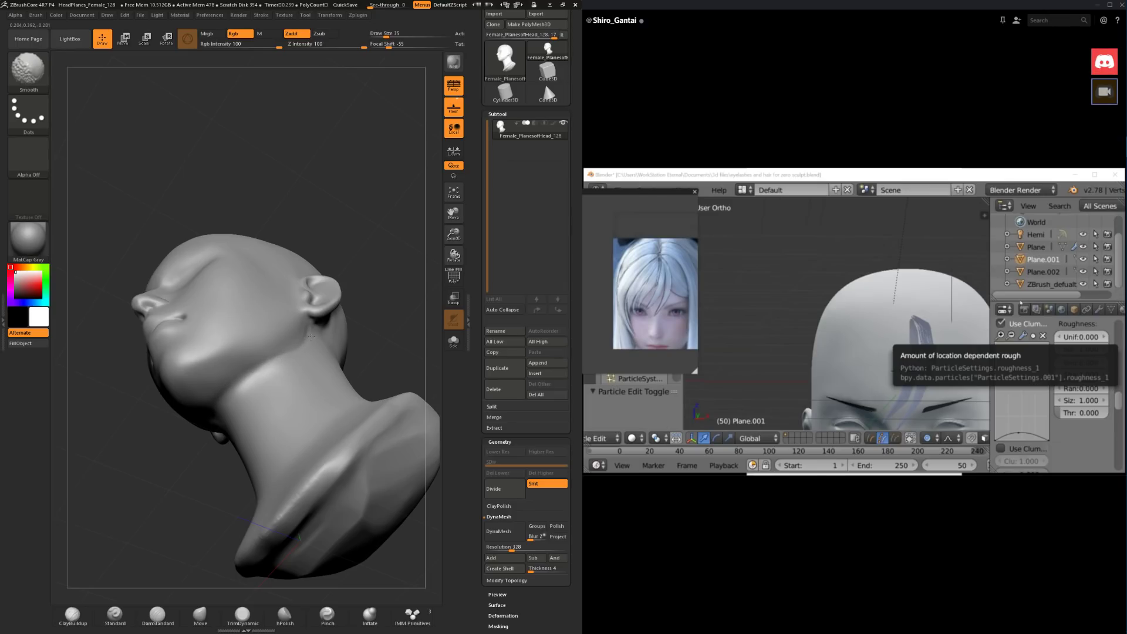
Step: Rework the jaw corner below the ear with the ClayBuildup brush at draw size 35, then flatten it with TrimDynamic
left_click(73, 613)
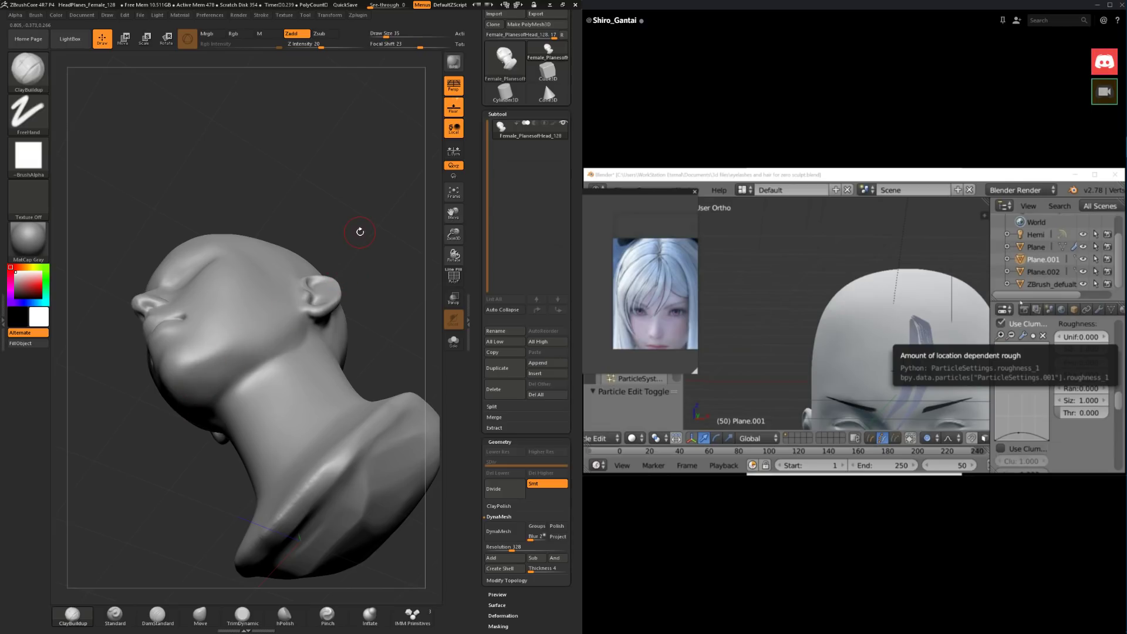
left_click_drag(384, 213, 322, 352, "shift")
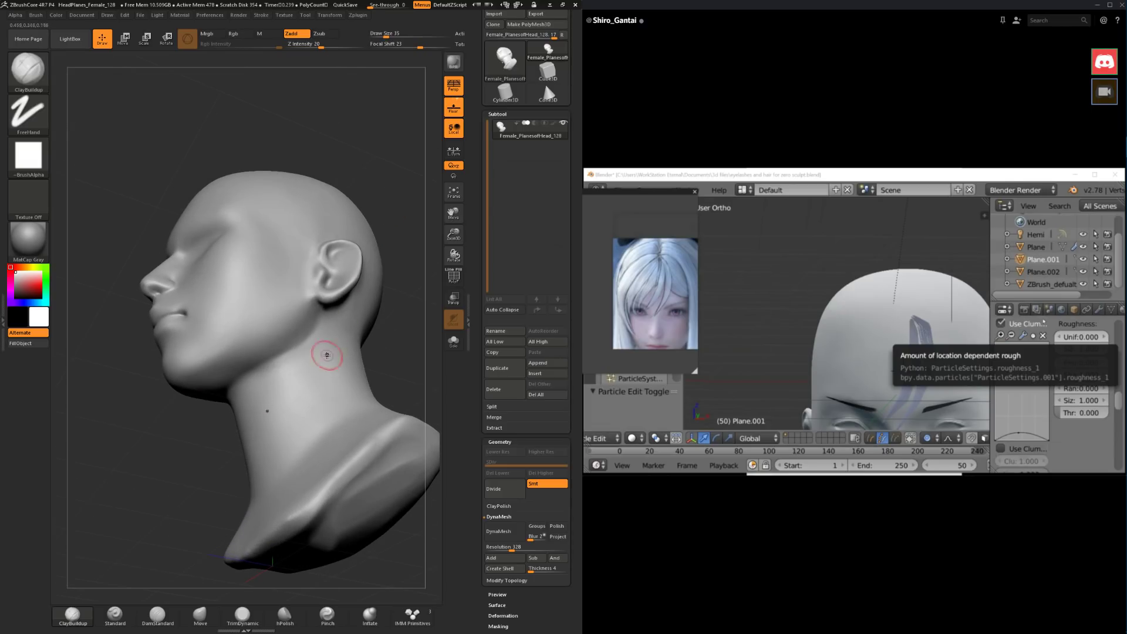
left_click(243, 615)
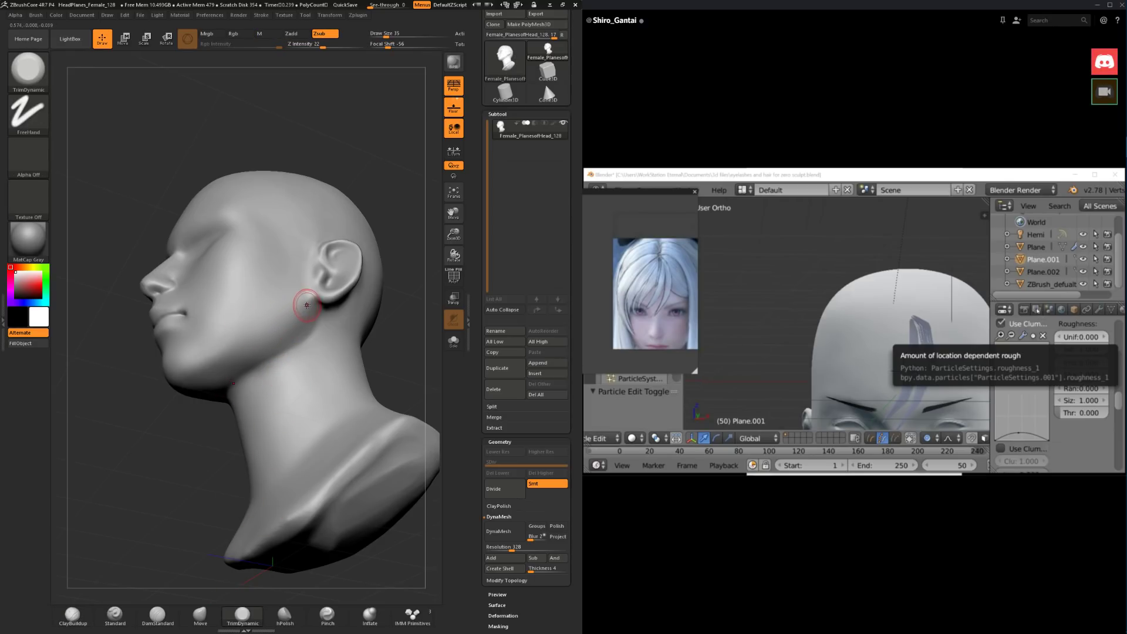
key("space")
left_click_drag(309, 301, 313, 301)
left_click_drag(171, 456, 278, 414)
mouse_move(352, 375)
left_mouse_down("shift")
mouse_move(411, 356)
mouse_move(305, 343)
left_mouse_up("shift")
Step: Set the TrimDynamic draw size to 43, then flatten and smooth the cheek beside the mouth
key("space")
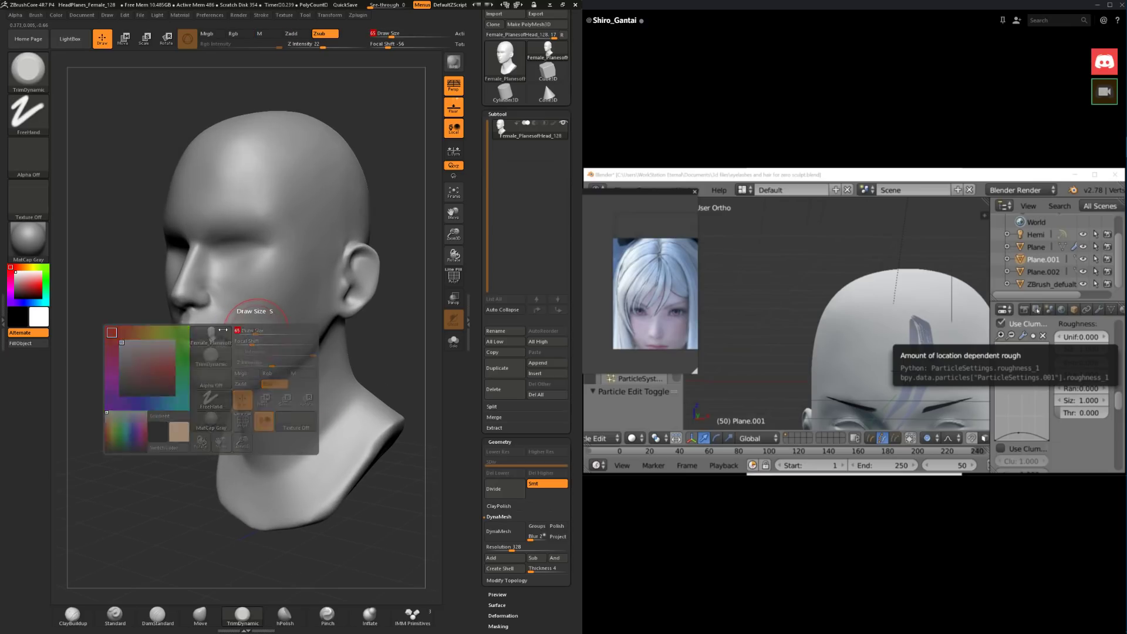
key("space")
left_click_drag(235, 327, 225, 327)
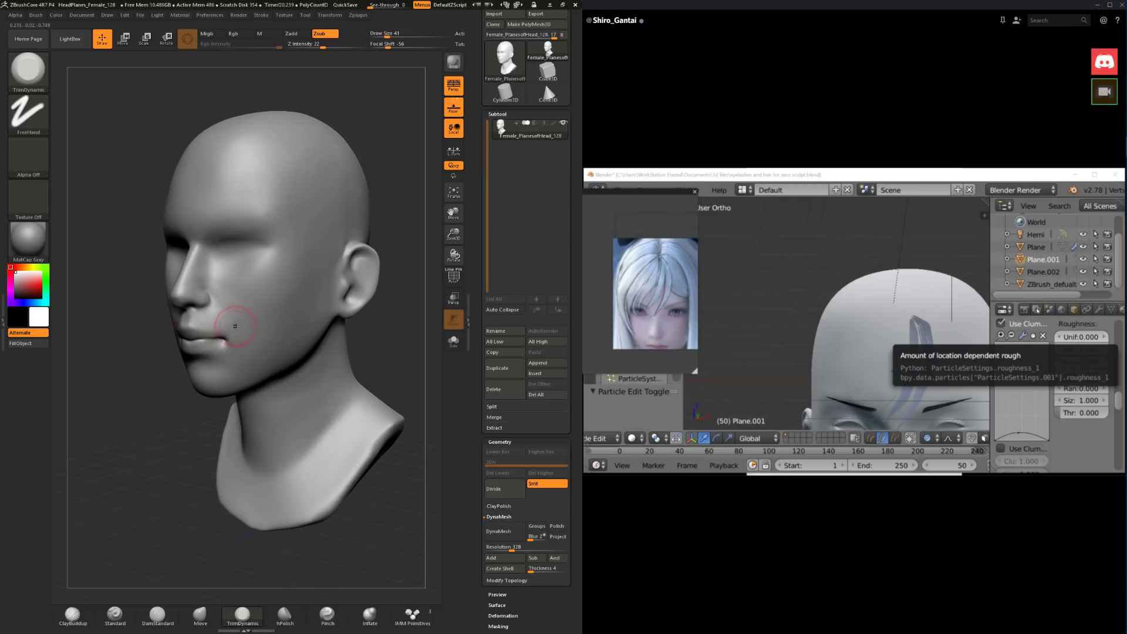
left_click_drag(145, 377, 370, 373)
left_click_drag(164, 350, 171, 339, "shift")
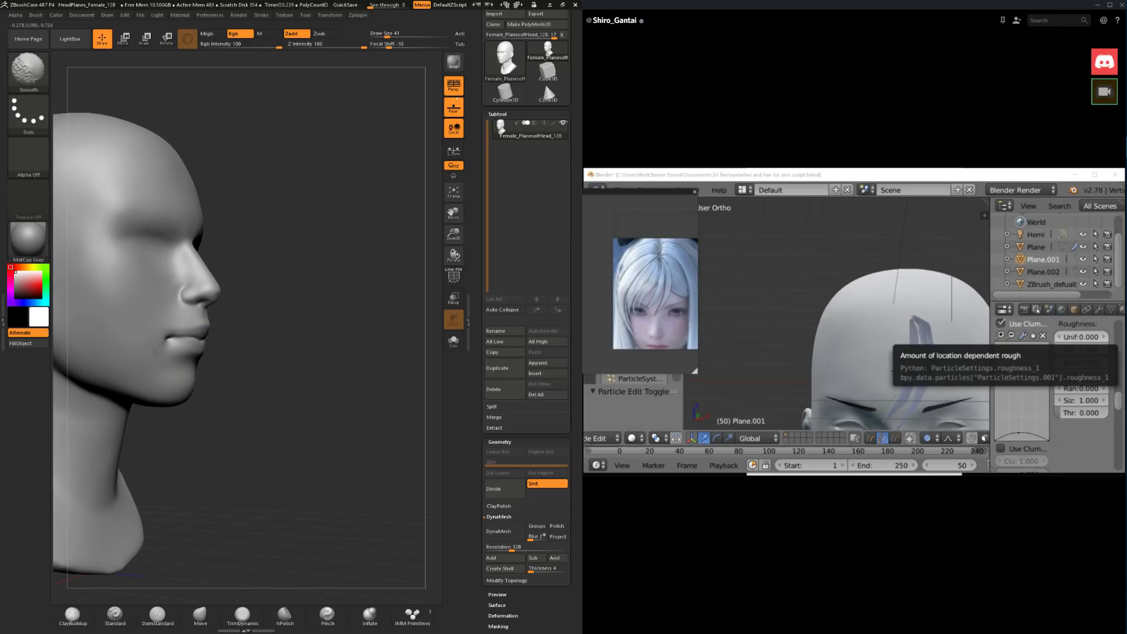
mouse_move(411, 341)
left_mouse_down()
mouse_move(241, 341)
mouse_move(257, 341)
left_mouse_up()
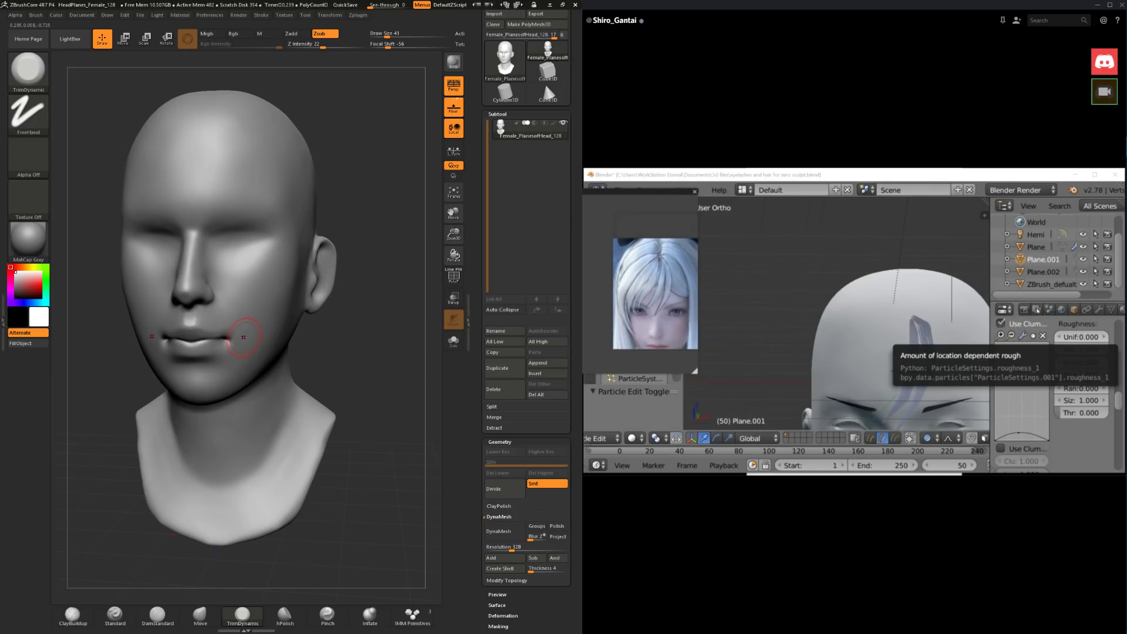
left_click_drag(326, 343, 250, 338)
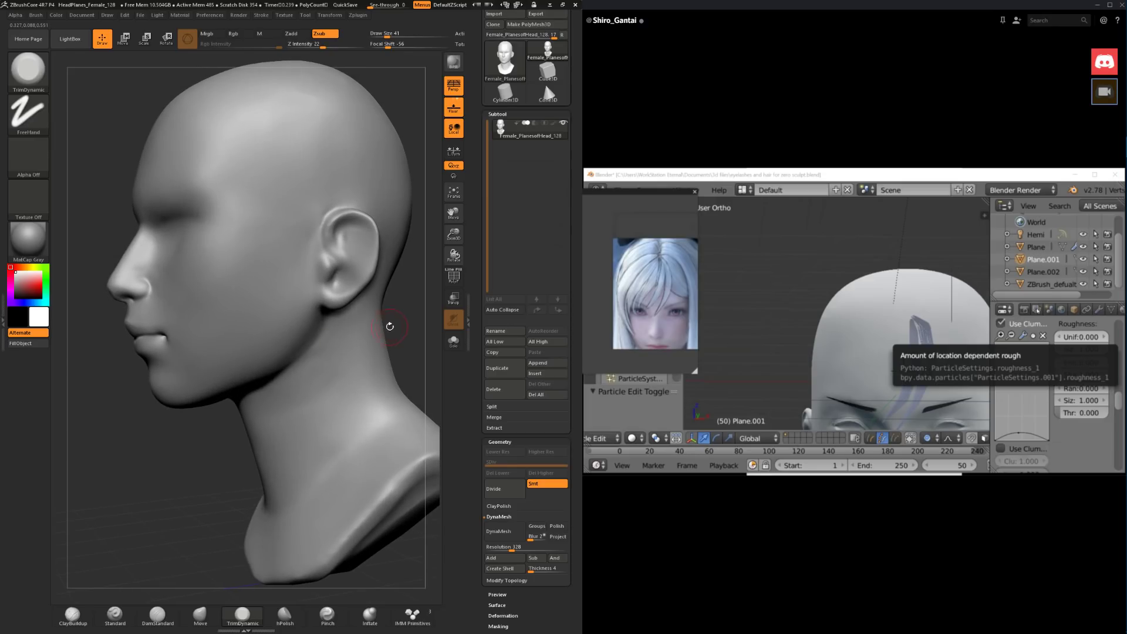
left_click_drag(390, 326, 390, 265, "alt")
left_click_drag(359, 340, 201, 314)
key("shift")
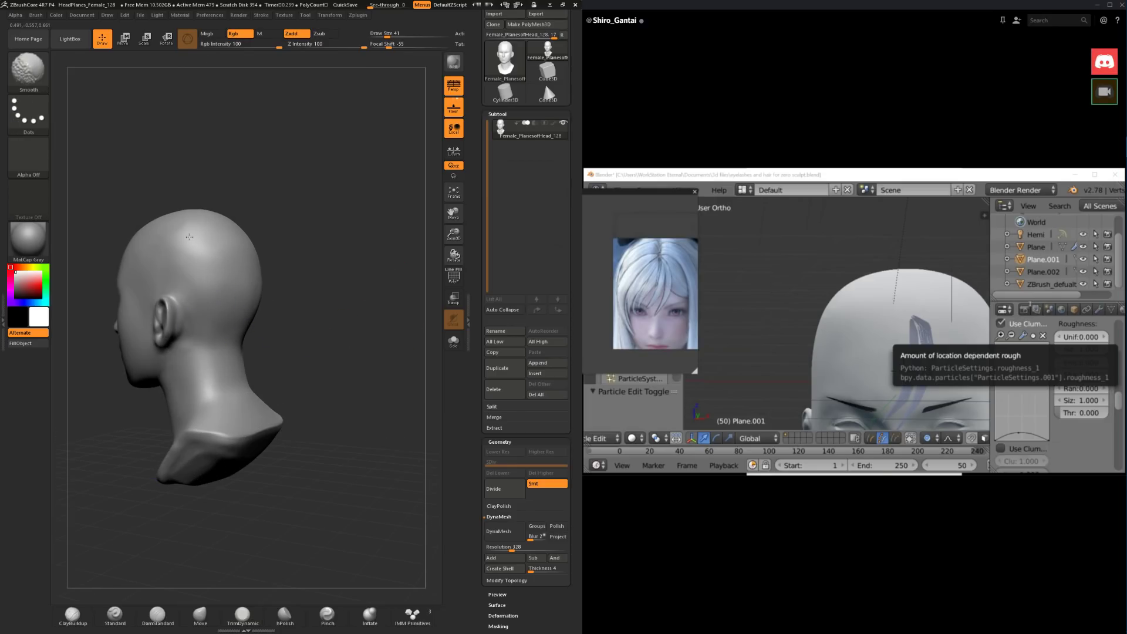
key("alt")
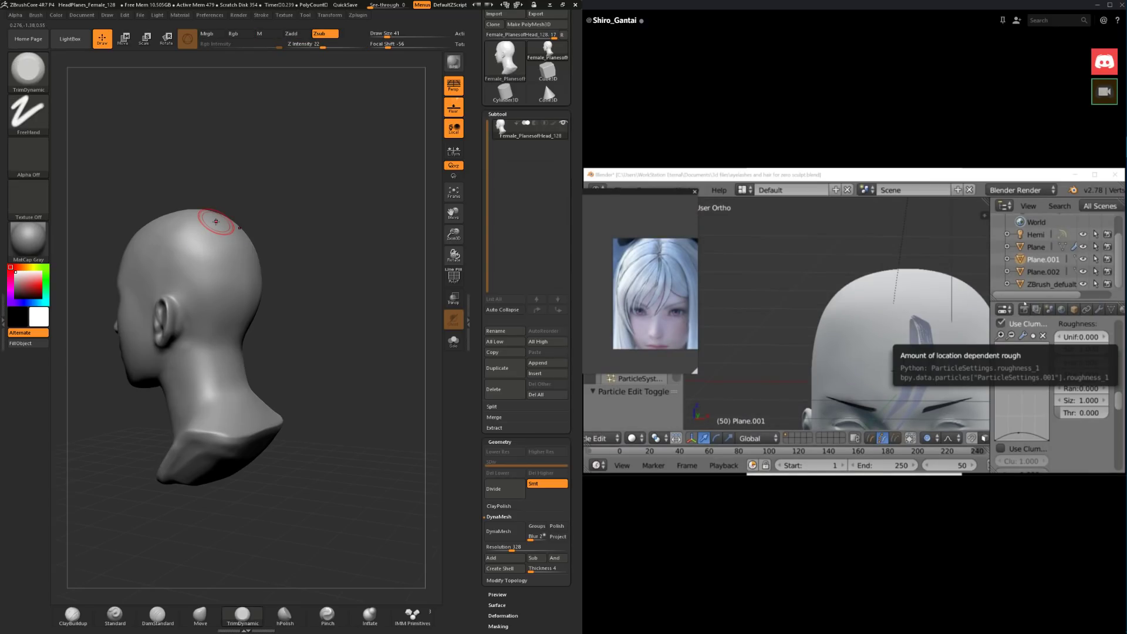
left_click_drag(306, 252, 340, 317)
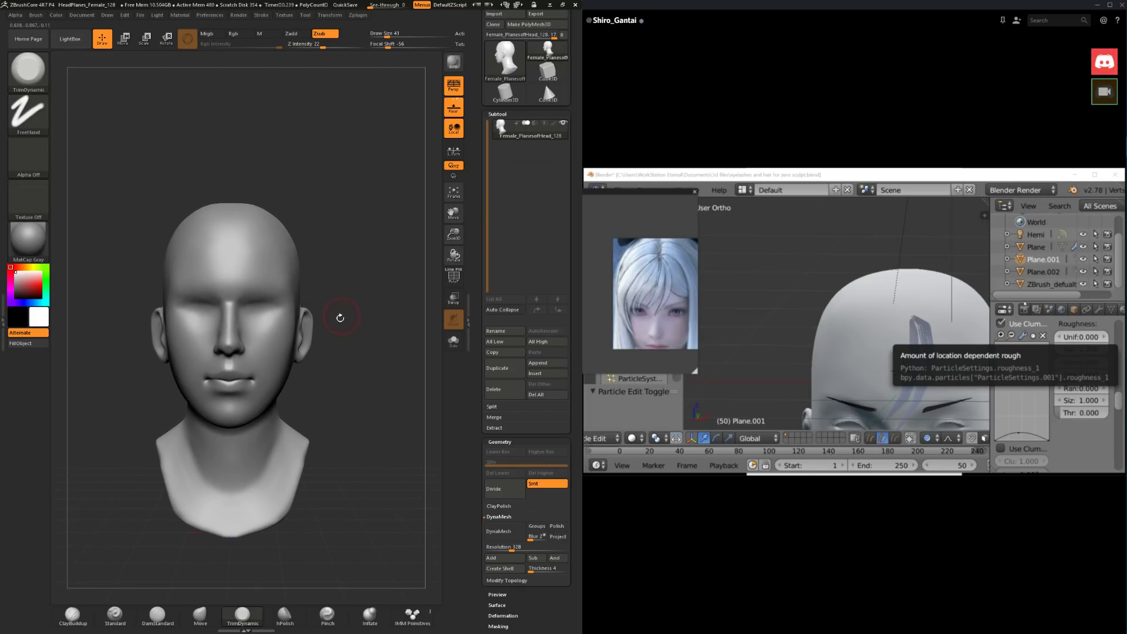
left_click(73, 614)
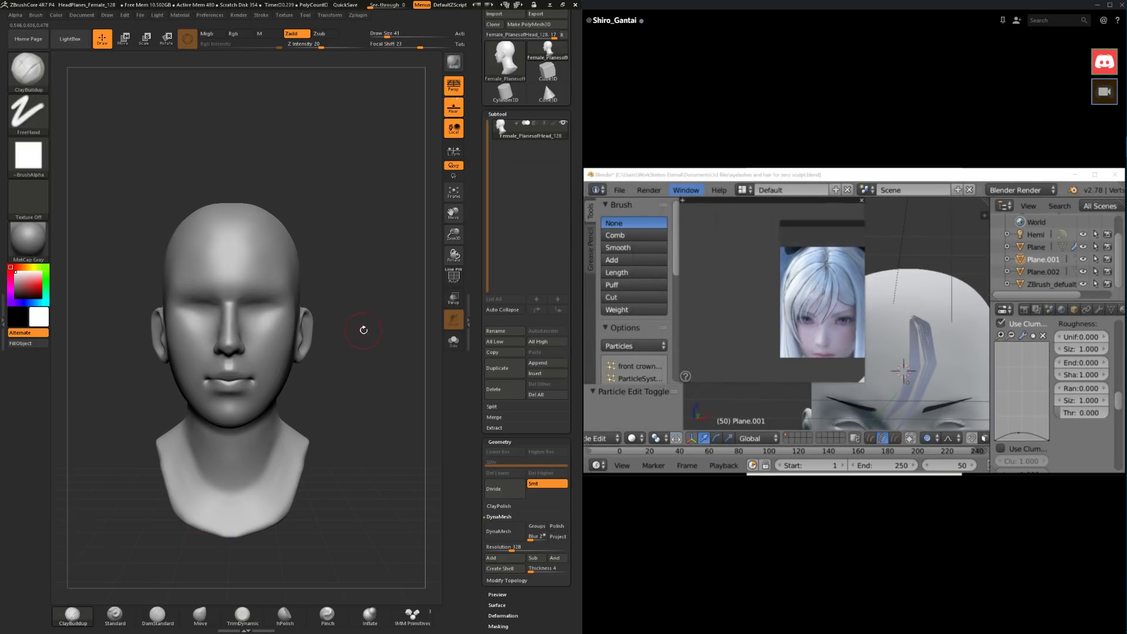
mouse_move(365, 327)
left_mouse_down("alt")
mouse_move(257, 486)
mouse_move(312, 523)
mouse_move(342, 445)
mouse_move(307, 467)
mouse_move(259, 407)
left_mouse_up("alt")
Step: Flatten the lower front rim of the bust with a larger TrimDynamic brush and smooth its edges
left_click(243, 614)
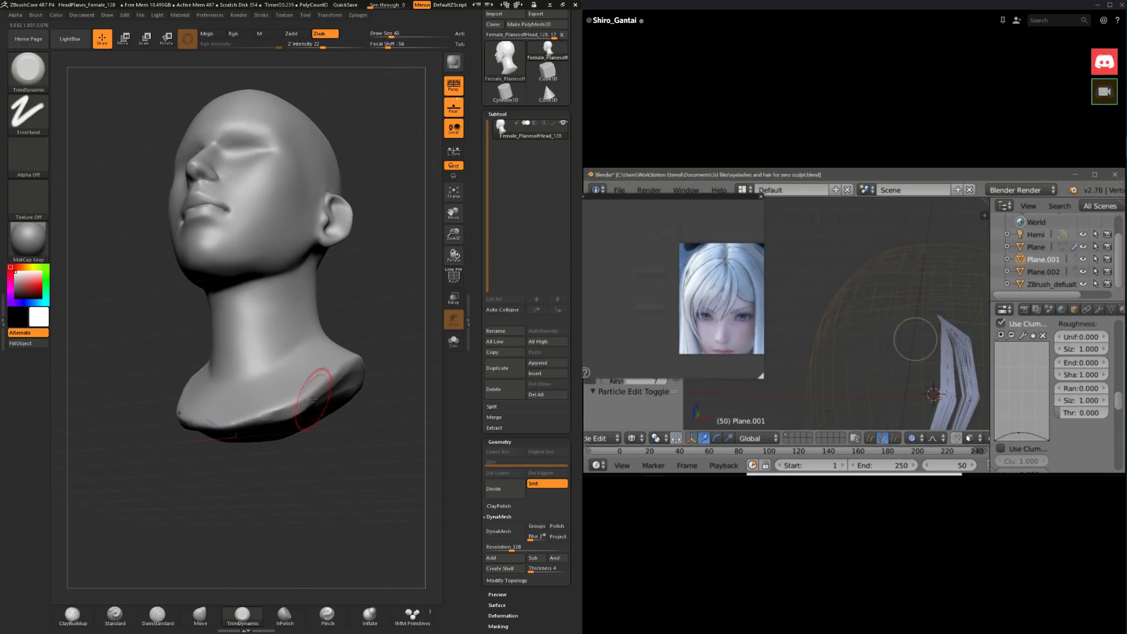
left_click_drag(309, 404, 298, 407)
mouse_move(315, 463)
left_mouse_down()
mouse_move(305, 466)
mouse_move(317, 390)
mouse_move(306, 417)
left_mouse_up()
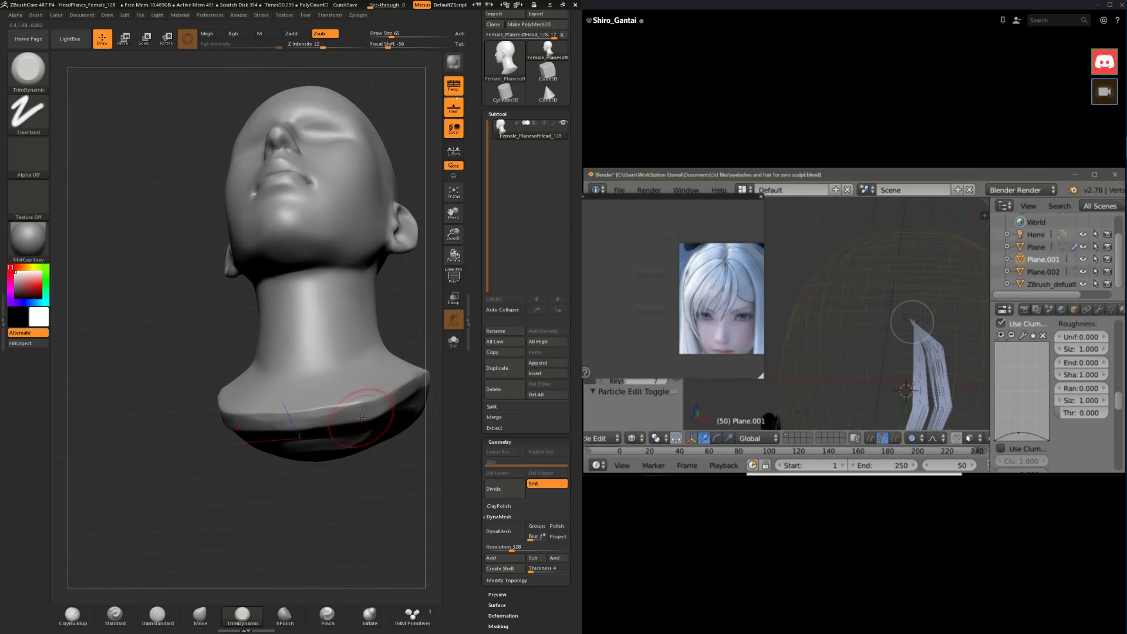
left_click_drag(369, 470, 328, 433)
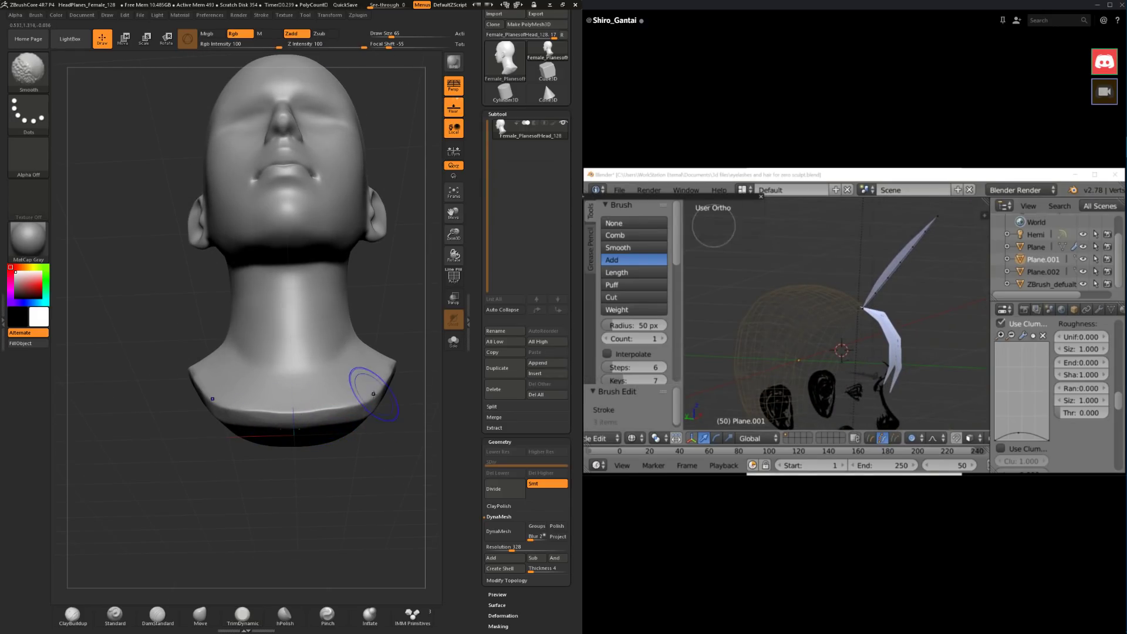
left_click_drag(405, 411, 194, 548)
Step: Reshape the front lower edge of the bust by pulling it down with the Move brush
left_click(200, 614)
left_click_drag(228, 510, 264, 525)
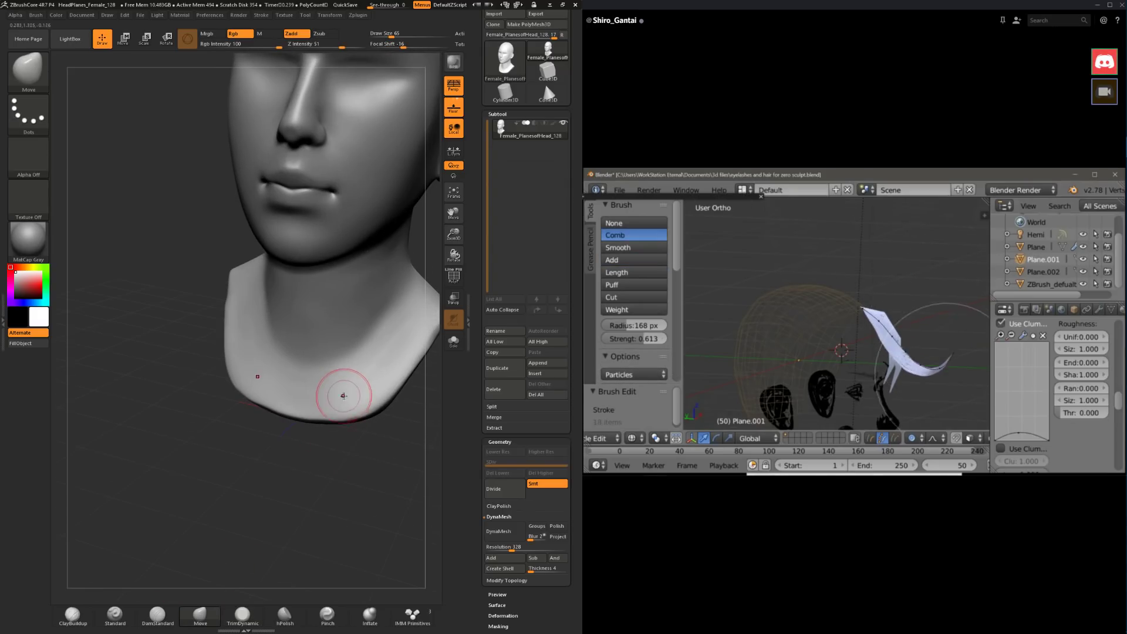
mouse_move(322, 420)
left_mouse_down()
mouse_move(340, 444)
mouse_move(355, 418)
mouse_move(345, 448)
mouse_move(315, 460)
mouse_move(276, 505)
mouse_move(335, 474)
mouse_move(343, 487)
mouse_move(315, 477)
left_mouse_up()
Step: Flatten the cut side of the bust below the shoulder with the TrimDynamic brush and smooth its edge
left_click(242, 615)
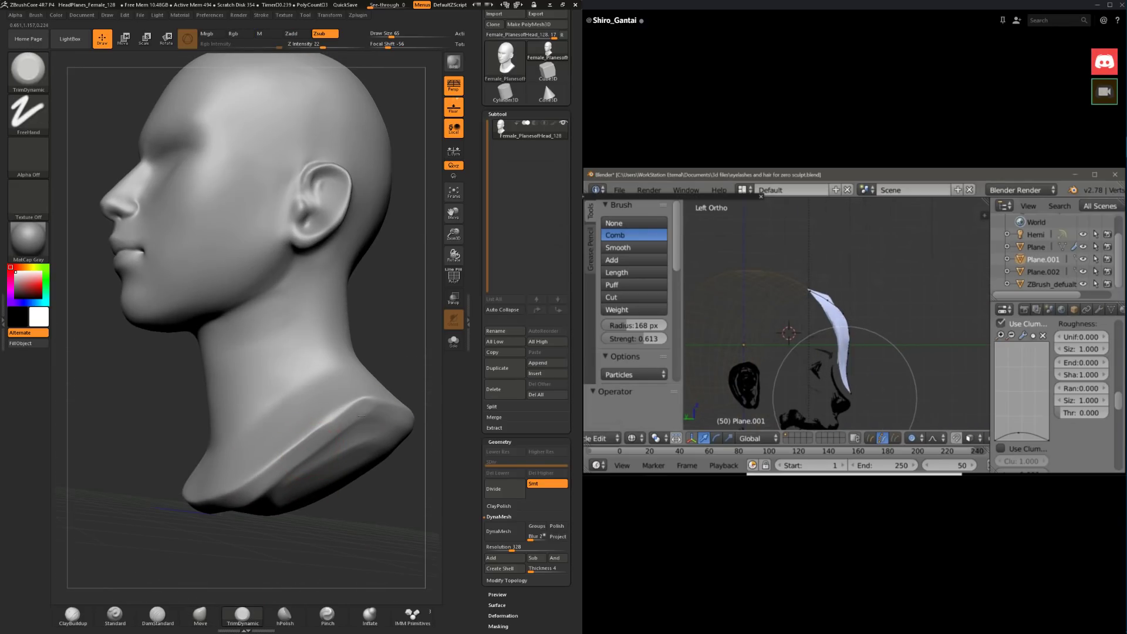
mouse_move(329, 435)
left_mouse_down()
mouse_move(347, 423)
mouse_move(325, 436)
mouse_move(336, 424)
left_mouse_up()
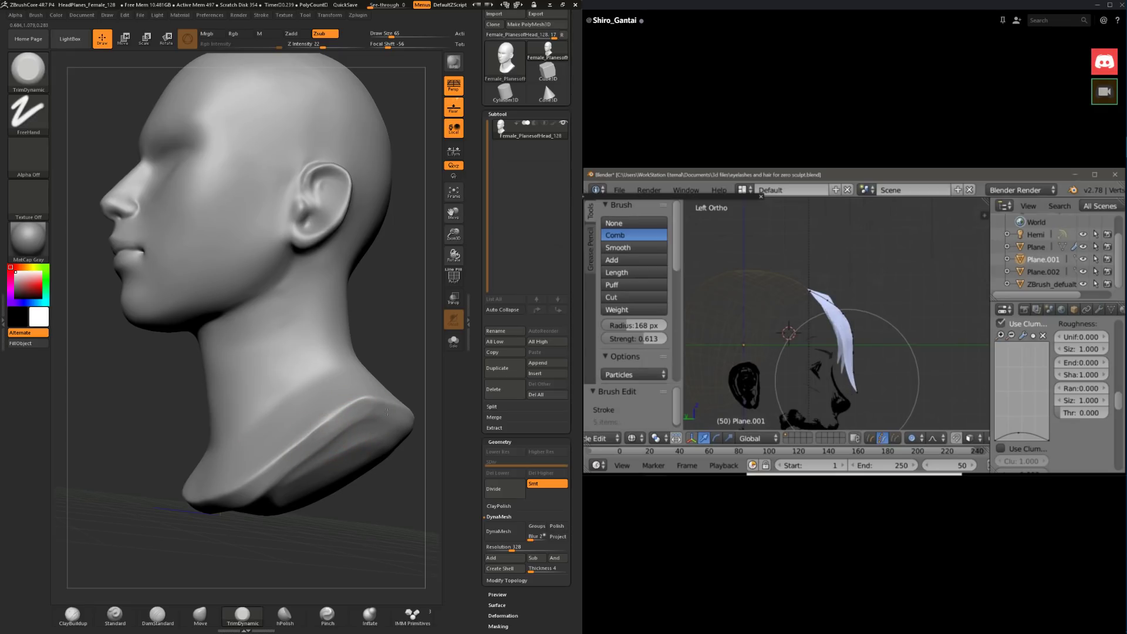
left_click_drag(432, 449, 387, 439)
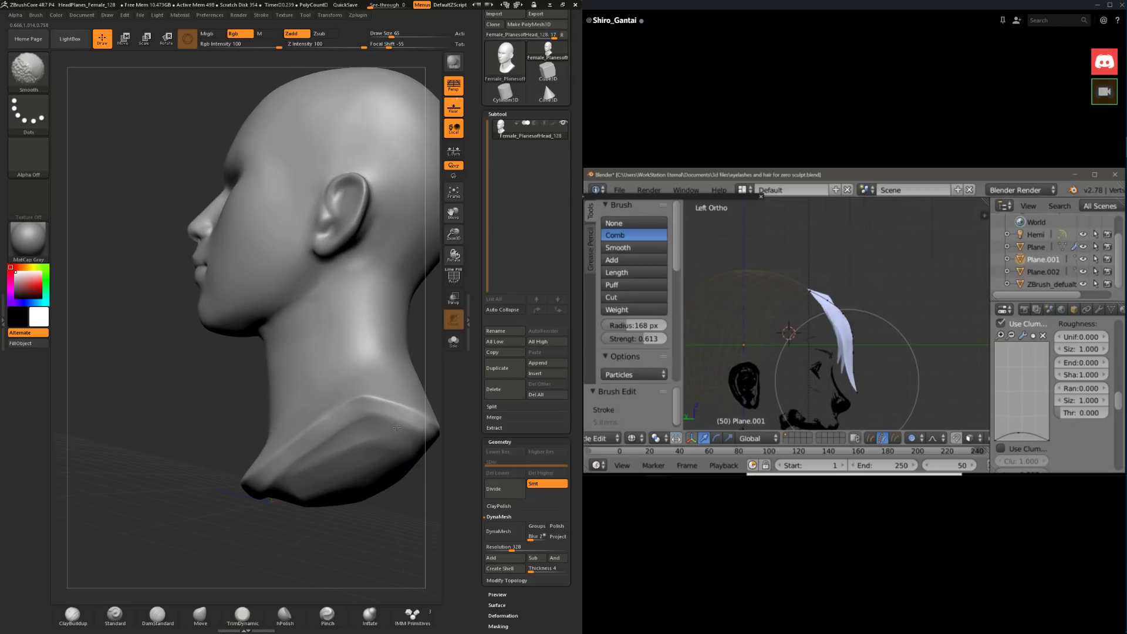
mouse_move(323, 462)
left_mouse_down()
mouse_move(365, 506)
mouse_move(355, 449)
mouse_move(340, 470)
left_mouse_up()
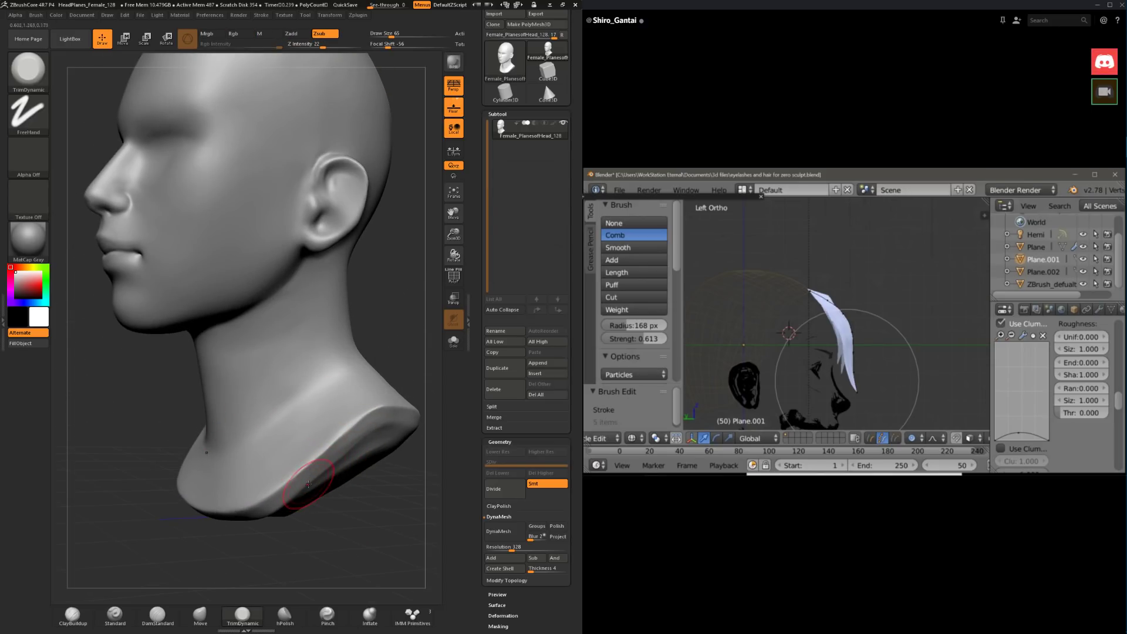
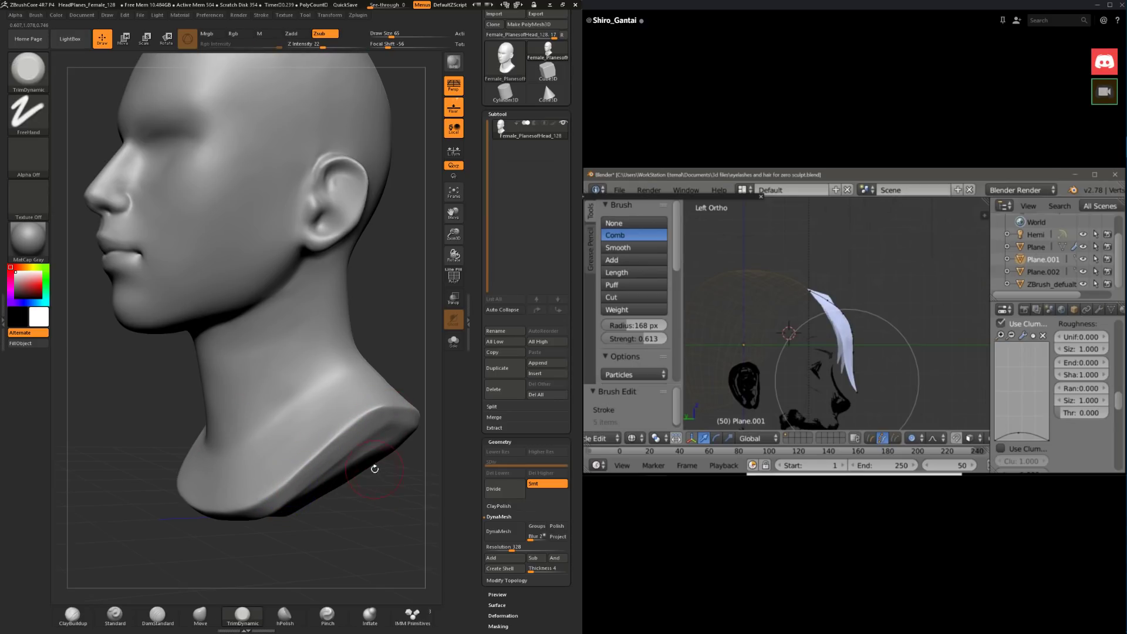
Step: Flatten the bust's cut side and the rear rim below the shoulder with the TrimDynamic brush
mouse_move(373, 465)
left_mouse_down()
mouse_move(364, 485)
mouse_move(301, 439)
left_mouse_up()
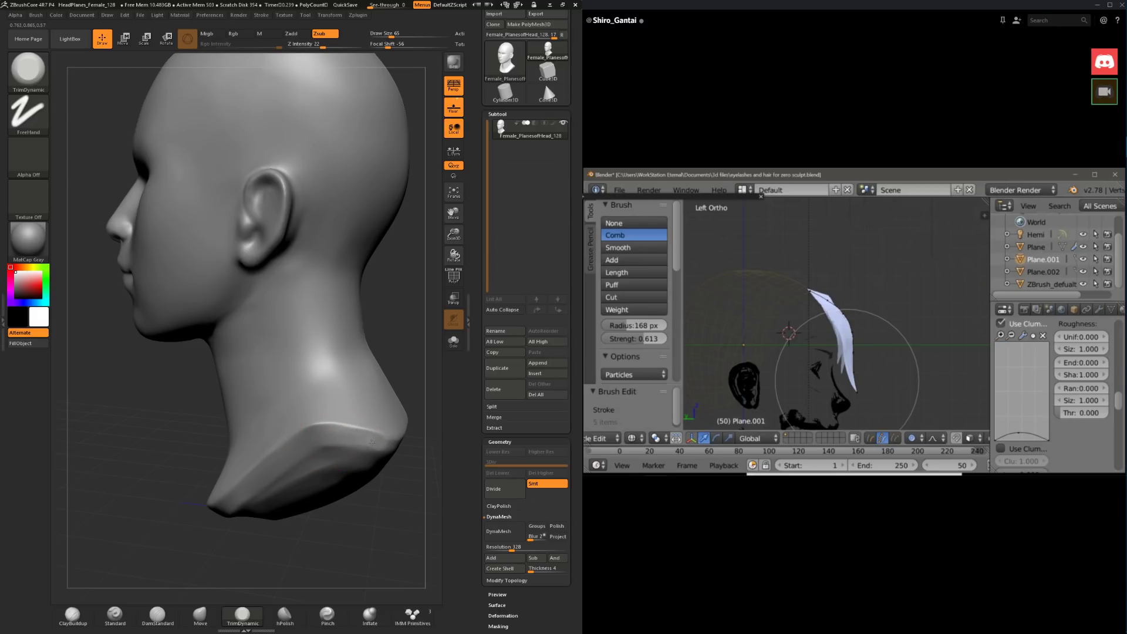
left_click_drag(372, 443, 318, 435)
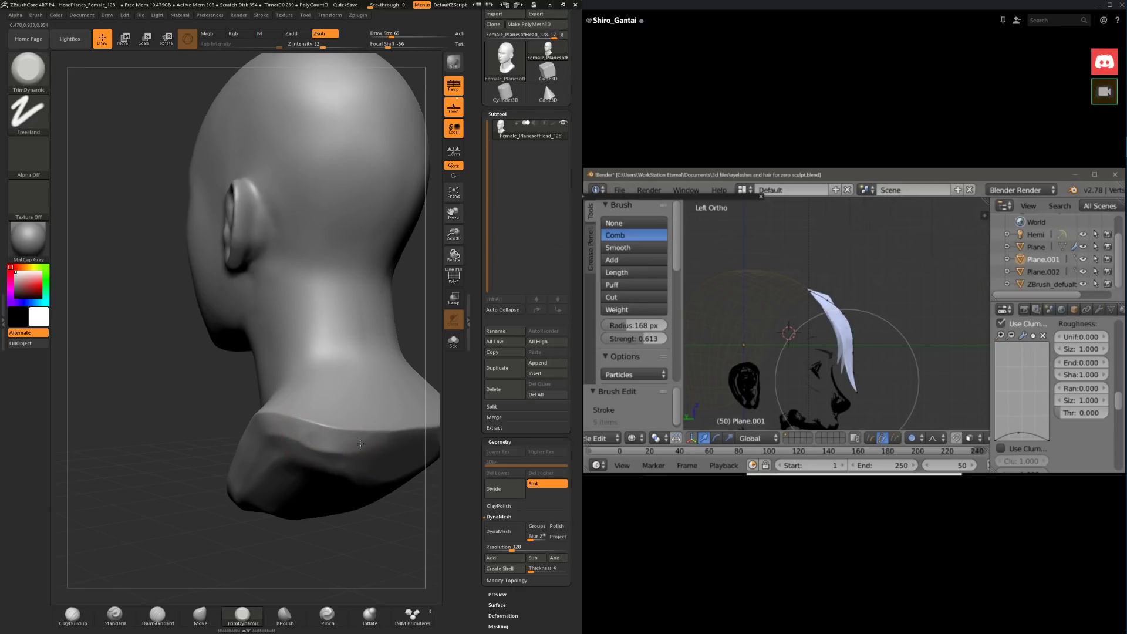
right_click_drag(369, 440, 326, 455, "alt")
mouse_move(329, 453)
left_mouse_down()
mouse_move(387, 451)
mouse_move(330, 505)
left_mouse_up()
mouse_move(330, 505)
right_mouse_down()
mouse_move(372, 463)
mouse_move(343, 465)
right_mouse_up()
Step: Set the TrimDynamic draw size to 87 and flatten the bumpy underside of the bust
key("space")
left_click_drag(341, 463, 348, 462)
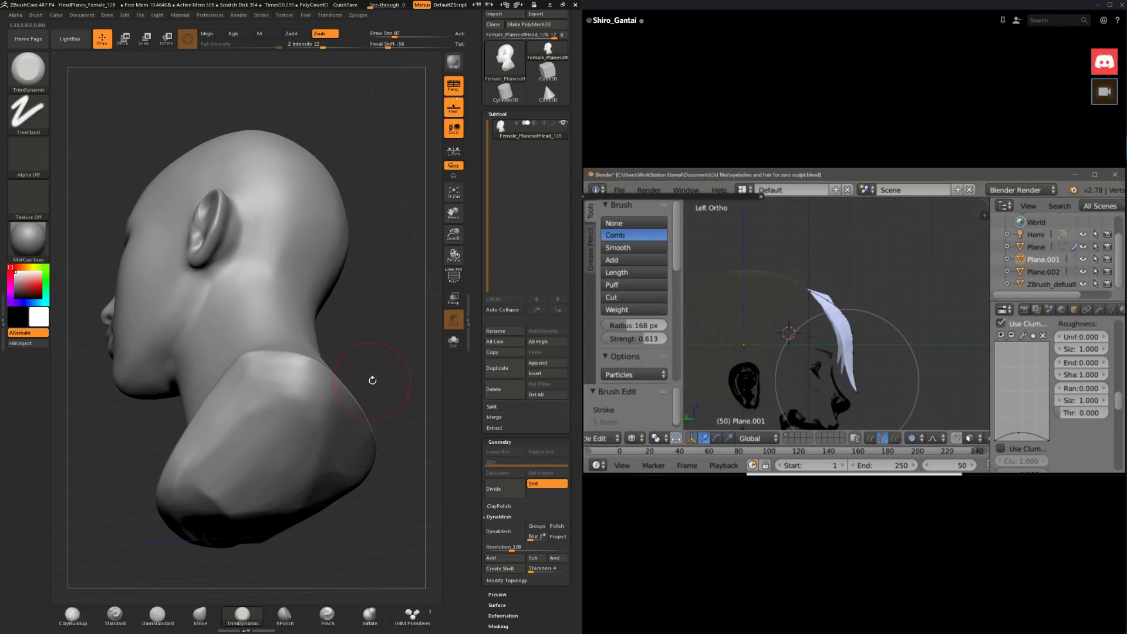
left_click_drag(372, 380, 230, 408)
right_click_drag(230, 408, 258, 342)
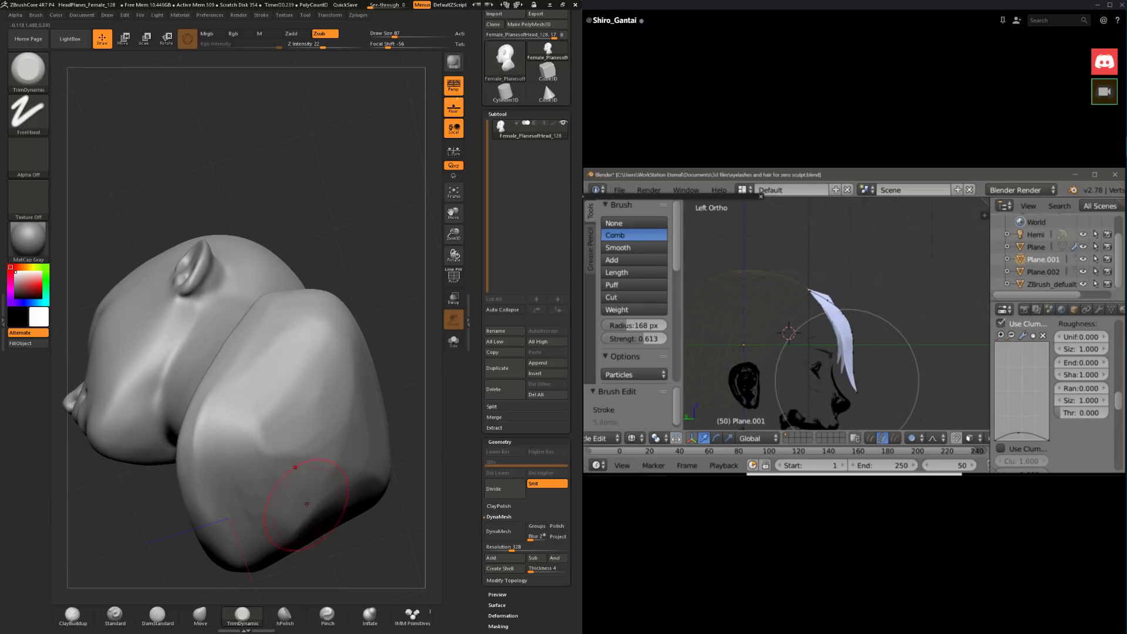
right_click_drag(306, 505, 216, 352)
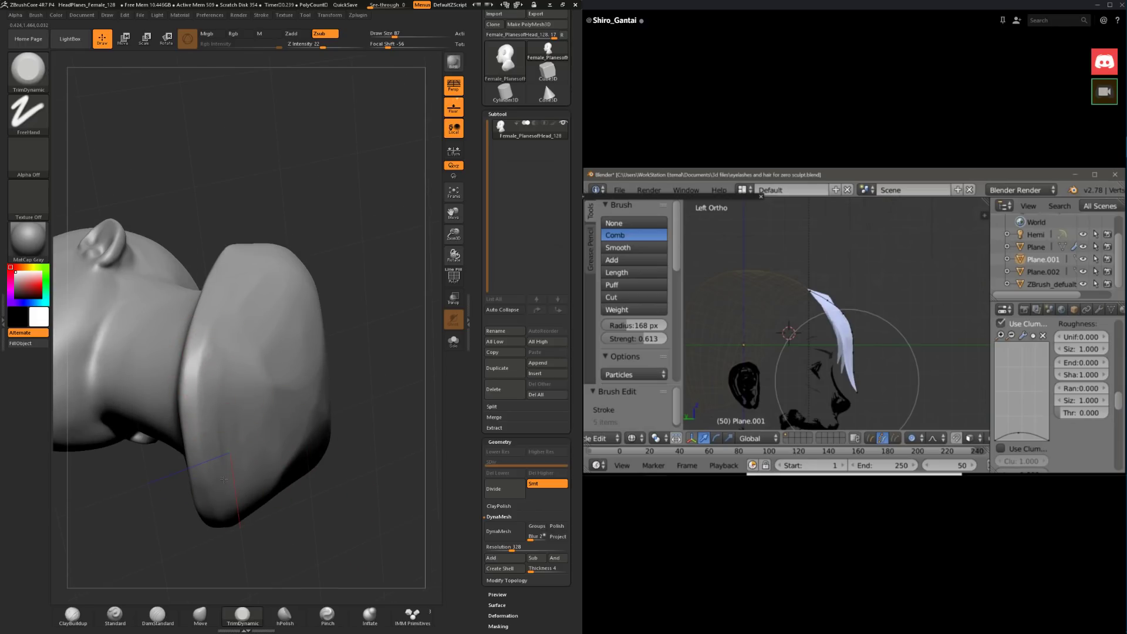
right_click_drag(275, 448, 323, 452)
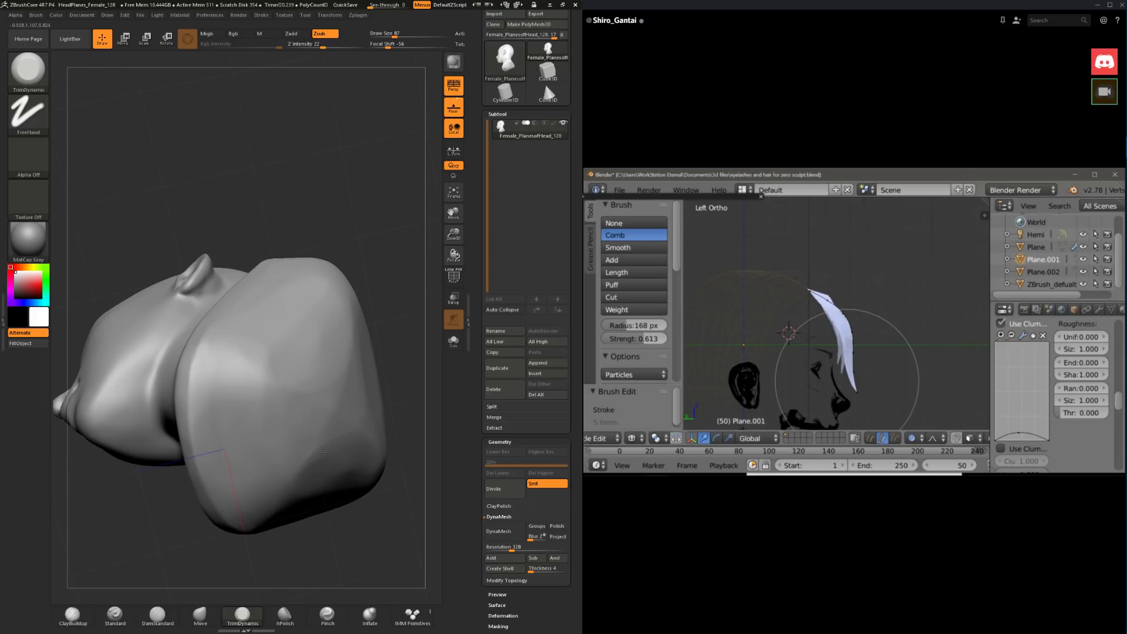
left_click_drag(247, 386, 247, 453)
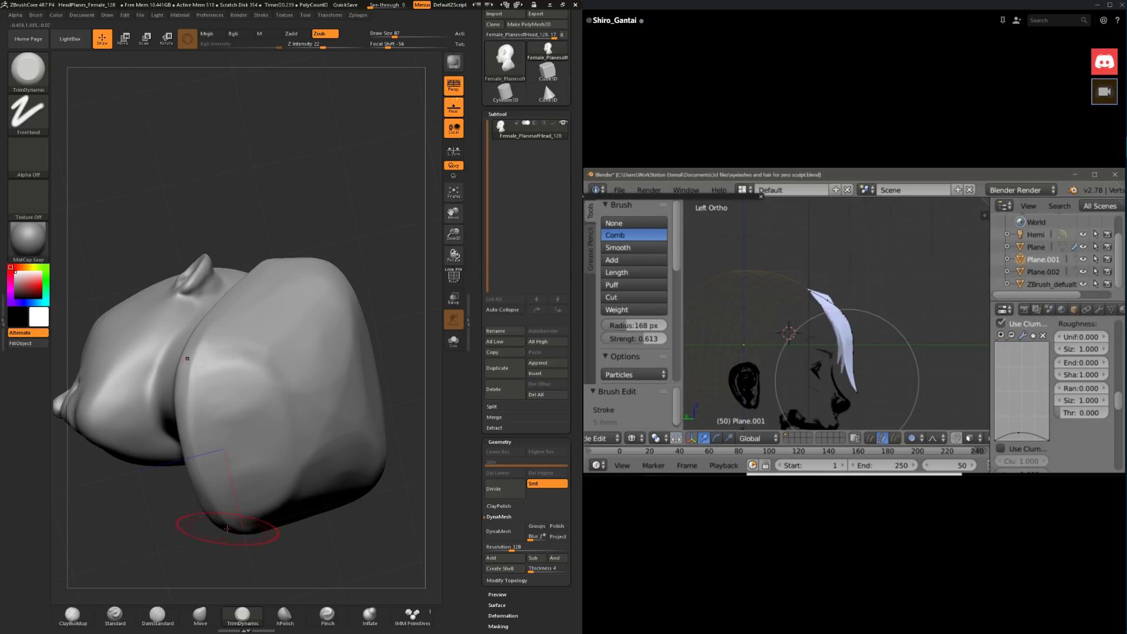
left_click_drag(247, 405, 244, 395, "shift")
Step: Even out the back of the bust and its rear lower edge with the TrimDynamic brush
left_click_drag(354, 541, 354, 466)
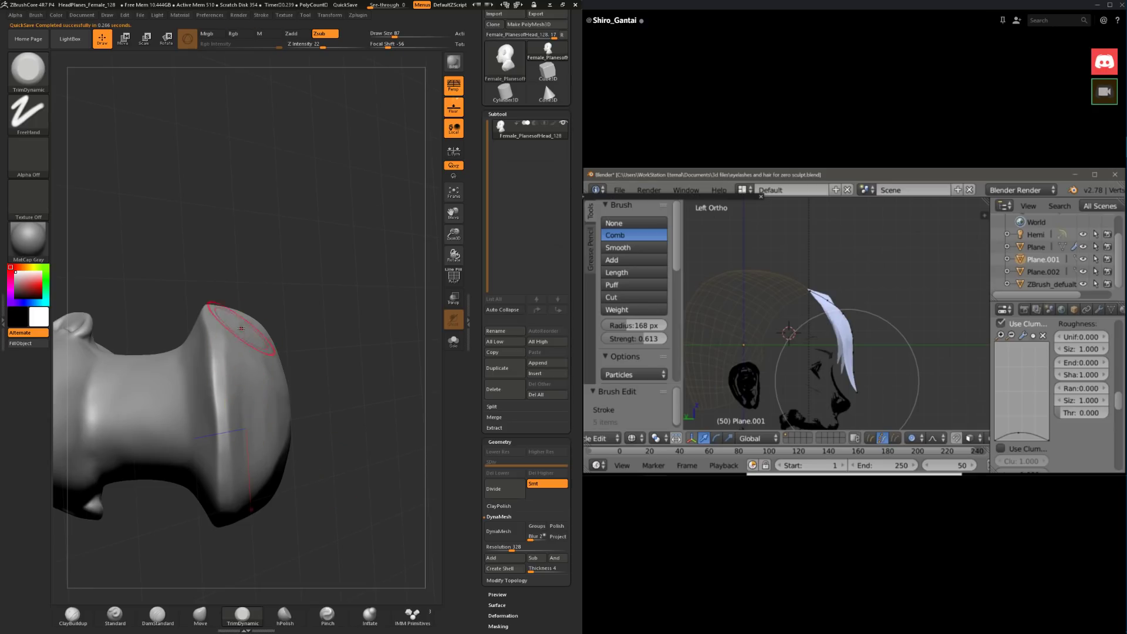
mouse_move(267, 305)
left_mouse_down()
mouse_move(328, 295)
mouse_move(315, 422)
left_mouse_up()
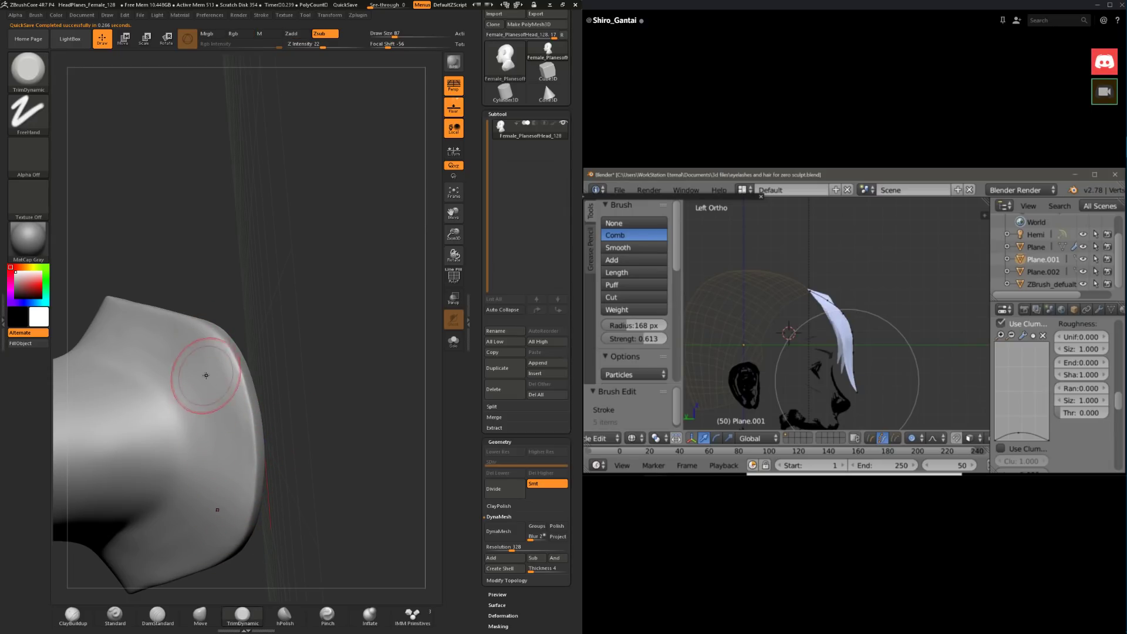
left_click_drag(335, 441, 222, 367)
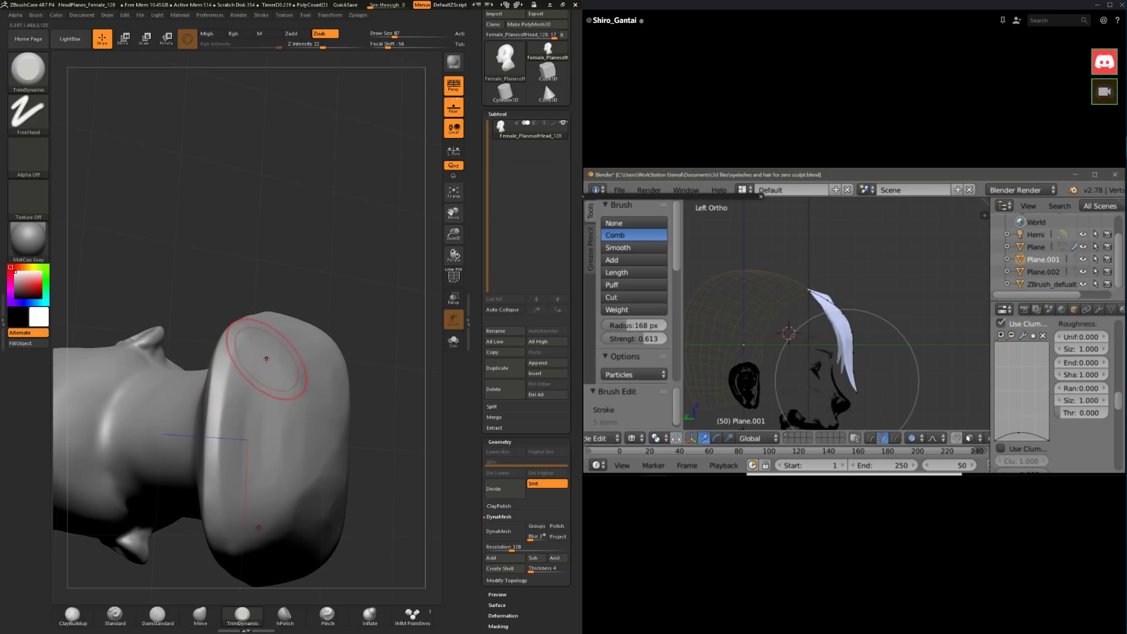
left_click(80, 623)
left_click(260, 616)
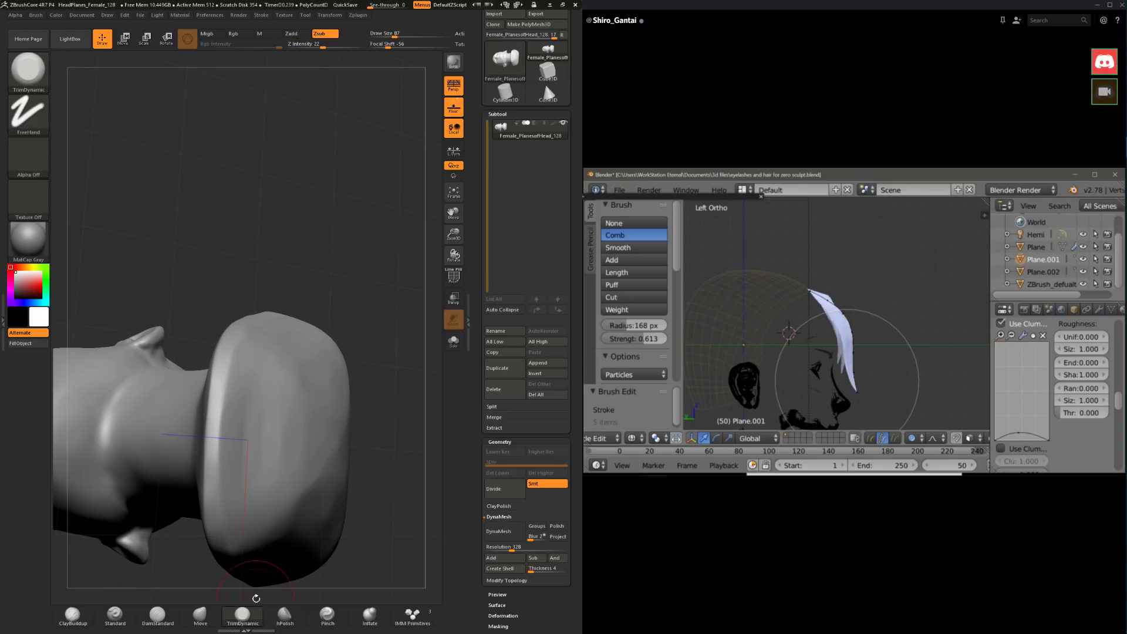
Step: Set the TrimDynamic draw size to 71 and refine the flattened planes on the bust's underside
key("space")
left_click_drag(279, 416, 271, 415)
right_click_drag(280, 405, 244, 406)
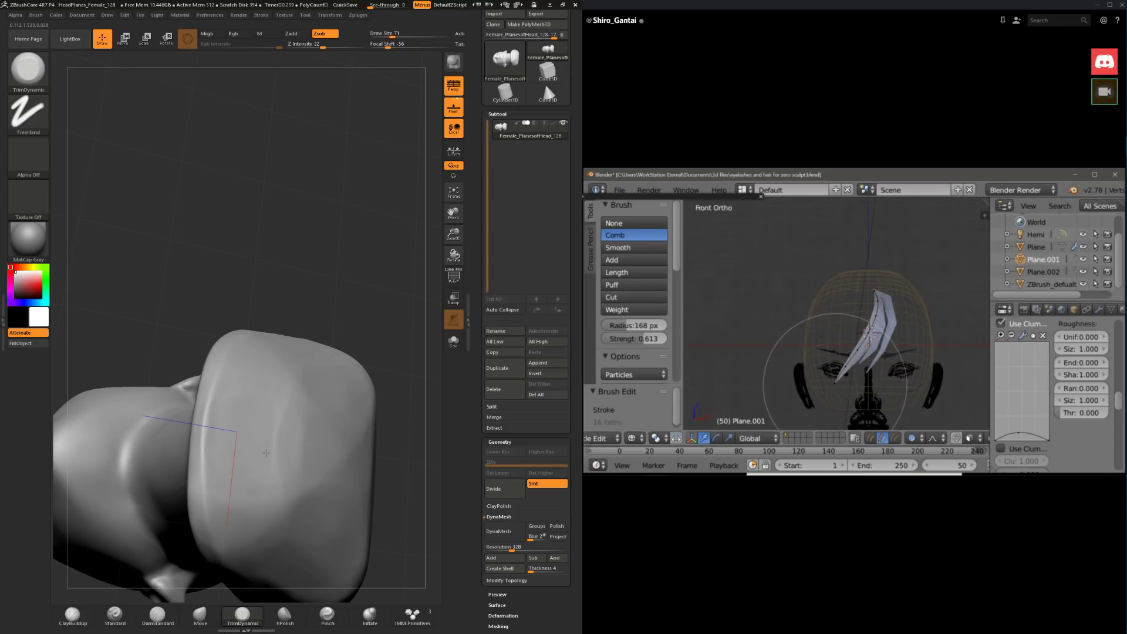
right_click_drag(305, 349, 322, 332)
Step: Enlarge the TrimDynamic brush and level the whole underside of the bust with broad strokes
key("space")
mouse_move(311, 374)
left_mouse_down()
mouse_move(328, 353)
mouse_move(317, 317)
left_mouse_up()
mouse_move(354, 468)
right_mouse_down()
mouse_move(376, 452)
mouse_move(349, 442)
right_mouse_up()
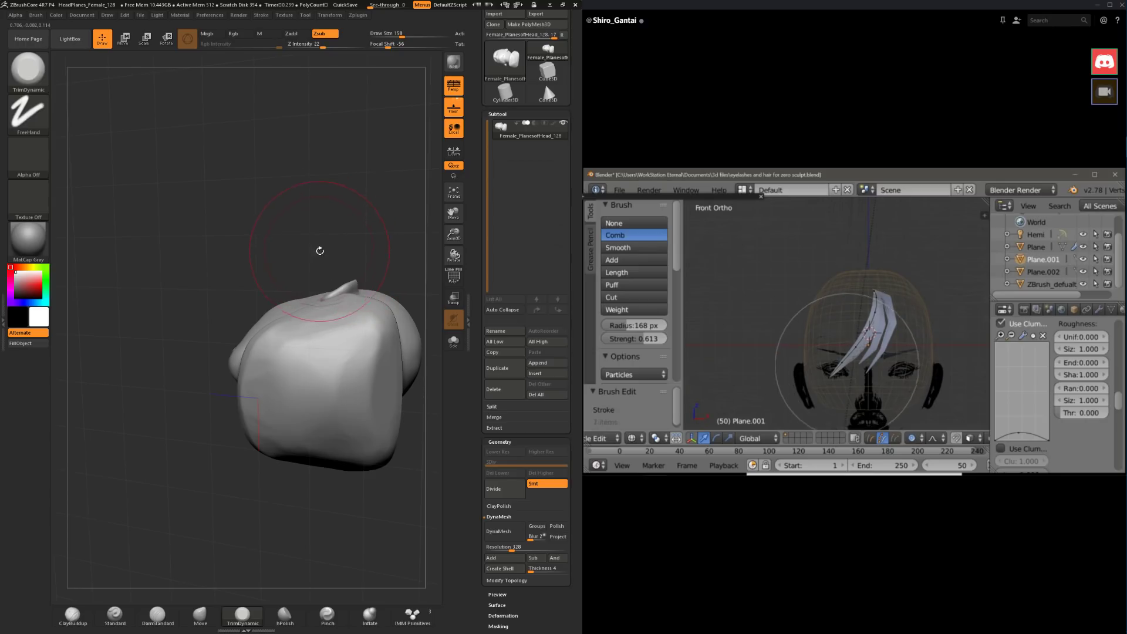
mouse_move(319, 248)
left_mouse_down()
mouse_move(317, 311)
mouse_move(347, 377)
mouse_move(321, 401)
left_mouse_up()
Step: Flatten the top of the shoulder near its outer edge with a smaller TrimDynamic brush
key("space")
left_click_drag(370, 345, 362, 345)
left_click_drag(362, 352, 375, 411)
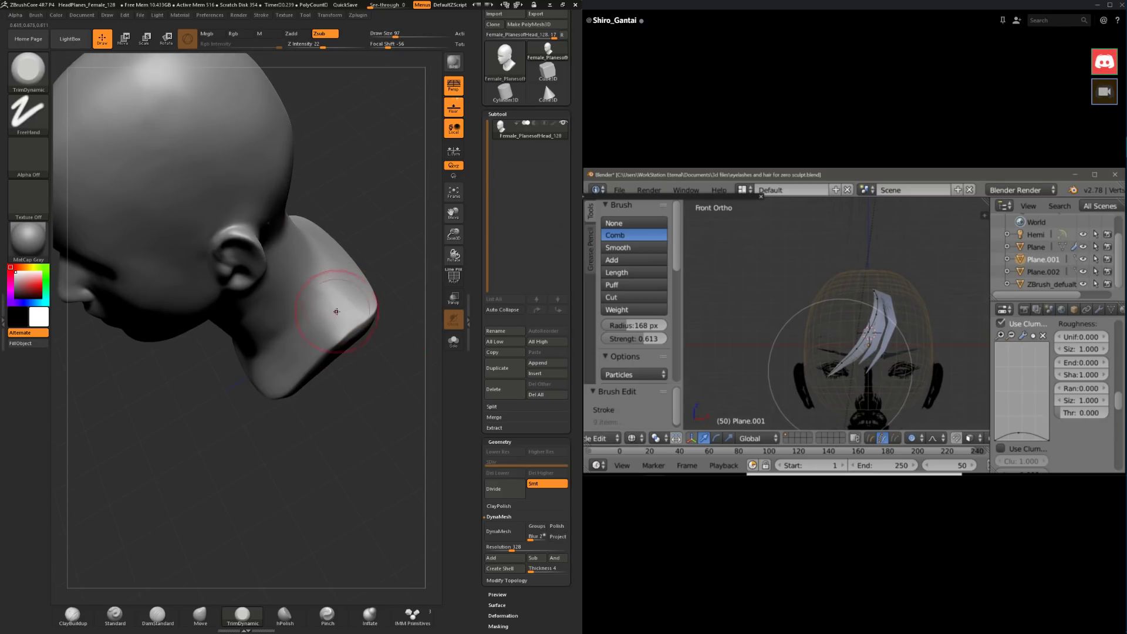
right_click_drag(326, 341, 351, 333)
Step: Set the TrimDynamic draw size to 71 and flatten the cut side of the bust down to its front tip
key("space")
left_click_drag(357, 339, 342, 346)
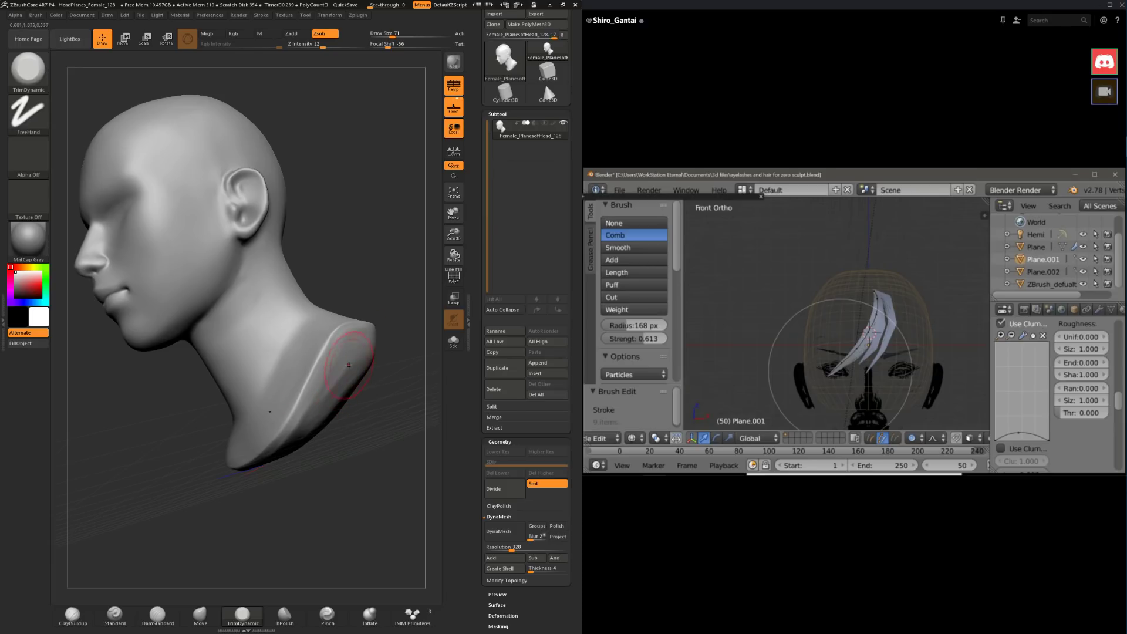
left_click_drag(338, 475, 304, 416)
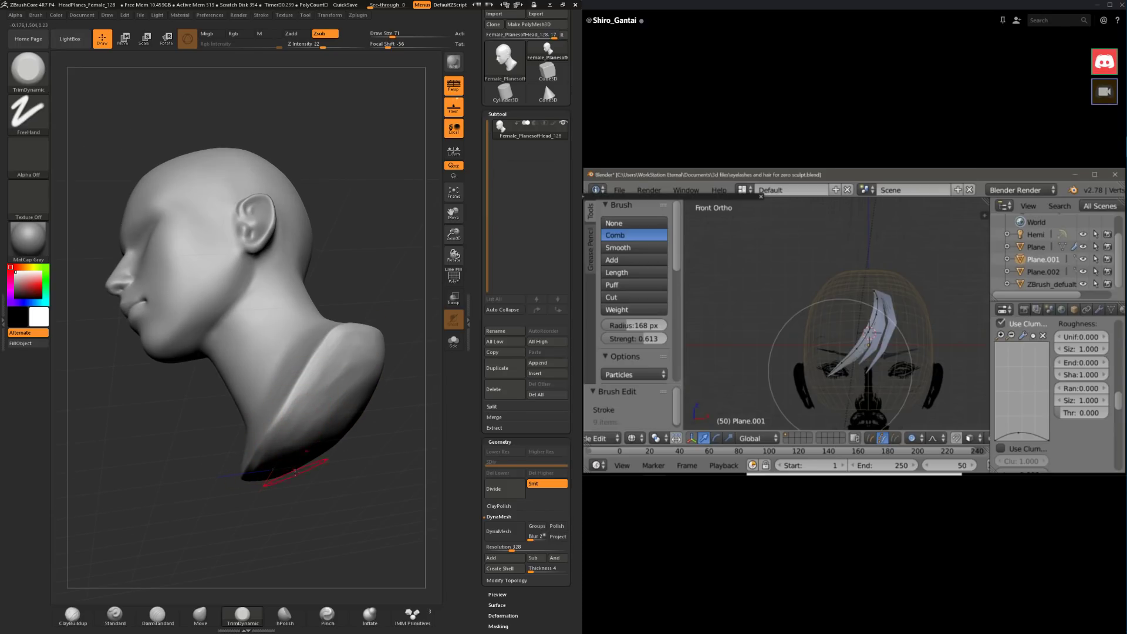
mouse_move(295, 472)
left_mouse_down()
mouse_move(329, 464)
mouse_move(321, 449)
left_mouse_up()
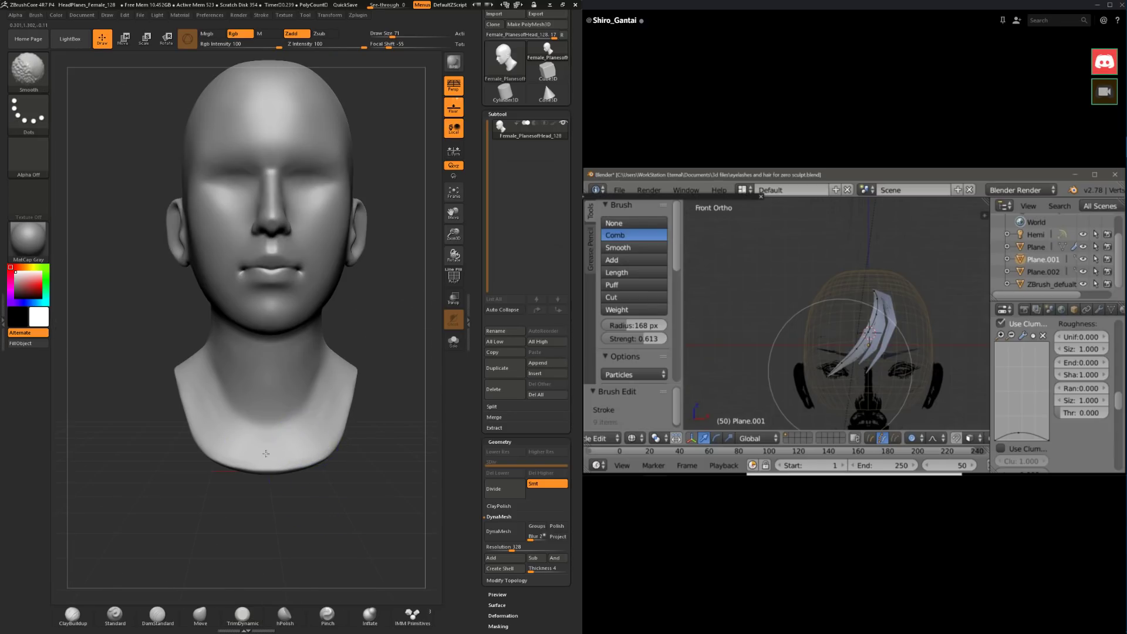
Step: Reshape the lower front edge of the bust with an enlarged Move brush
key("alt")
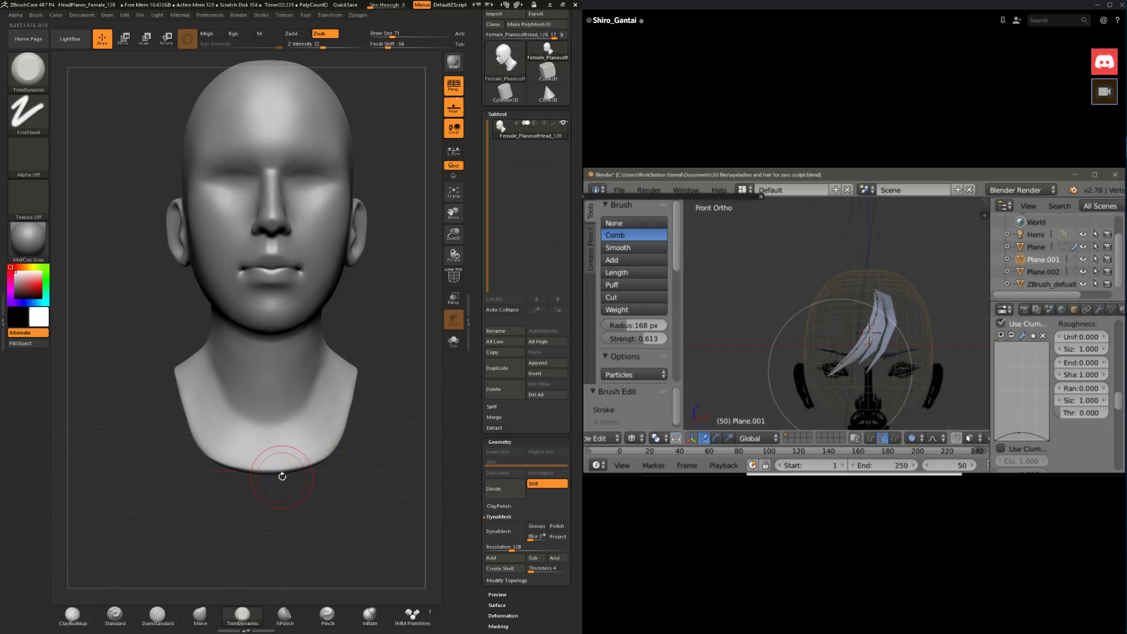
left_click_drag(293, 533, 274, 529)
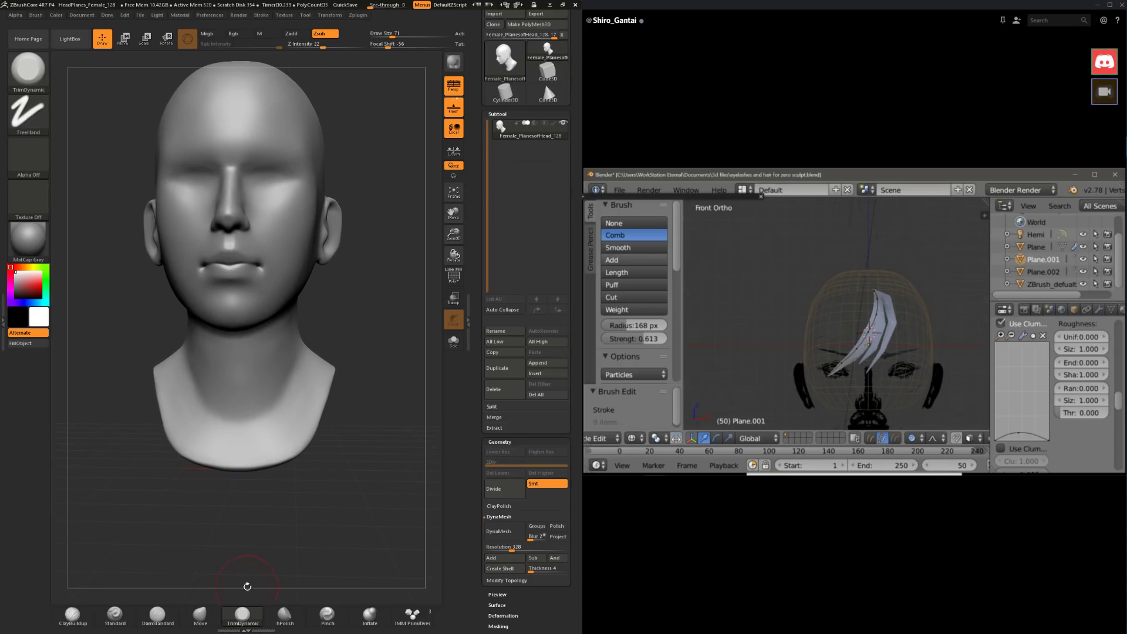
mouse_move(247, 587)
left_mouse_down()
mouse_move(220, 587)
mouse_move(262, 587)
left_mouse_up()
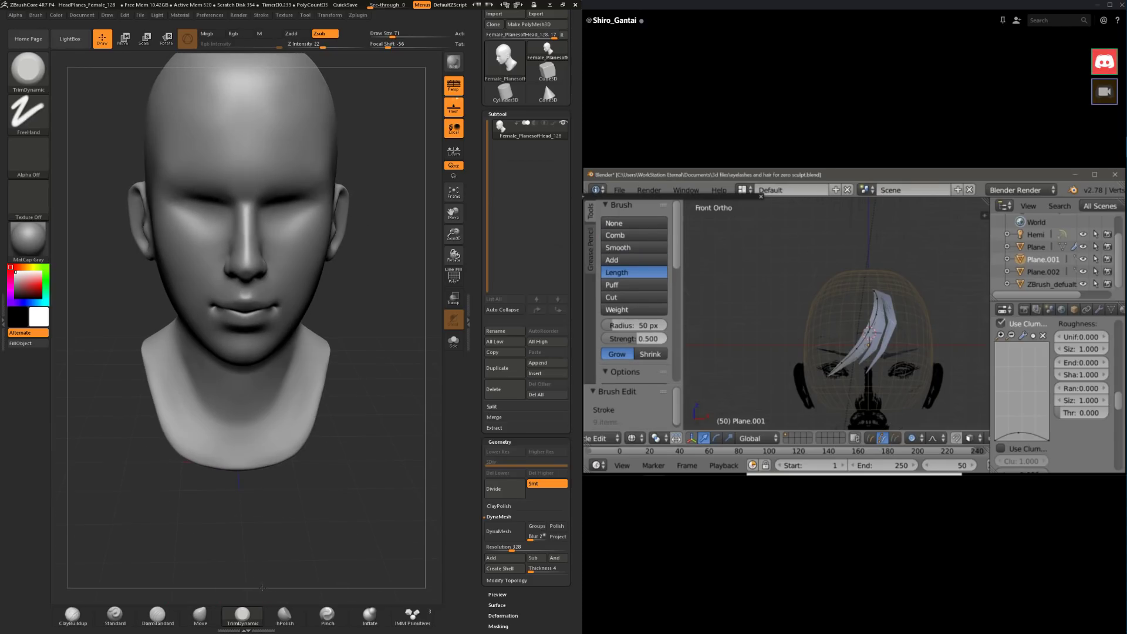
left_click(204, 620)
mouse_move(220, 552)
left_mouse_down()
mouse_move(292, 420)
mouse_move(261, 469)
left_mouse_up()
key("space")
left_click_drag(306, 416, 272, 427)
left_click_drag(317, 427, 303, 426)
mouse_move(276, 426)
left_mouse_down()
mouse_move(250, 413)
mouse_move(182, 418)
left_mouse_up()
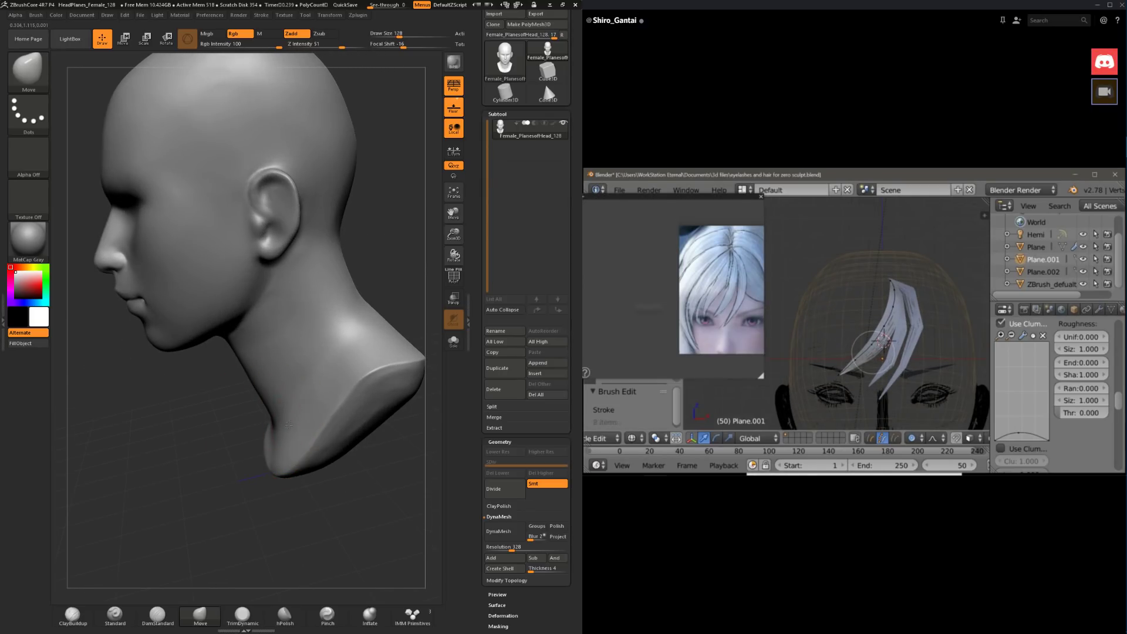
Step: Set the Move brush's draw size to 104 and push the bust's lower front tip inward in profile
mouse_move(222, 531)
left_mouse_down()
mouse_move(246, 534)
mouse_move(229, 532)
left_mouse_up()
key("space")
left_click_drag(285, 473, 282, 473)
left_click_drag(261, 505, 240, 506)
left_click_drag(277, 448, 282, 447)
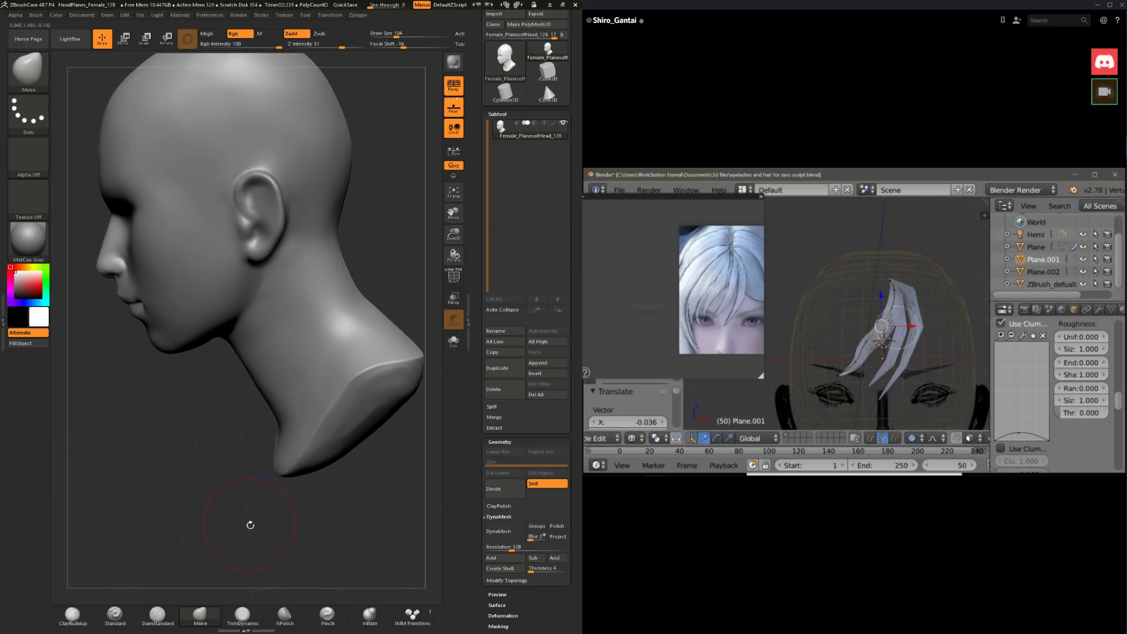
left_click_drag(250, 524, 246, 536)
Step: Flatten the front of the bust below the neck with an enlarged TrimDynamic brush
left_click(242, 613)
key("space")
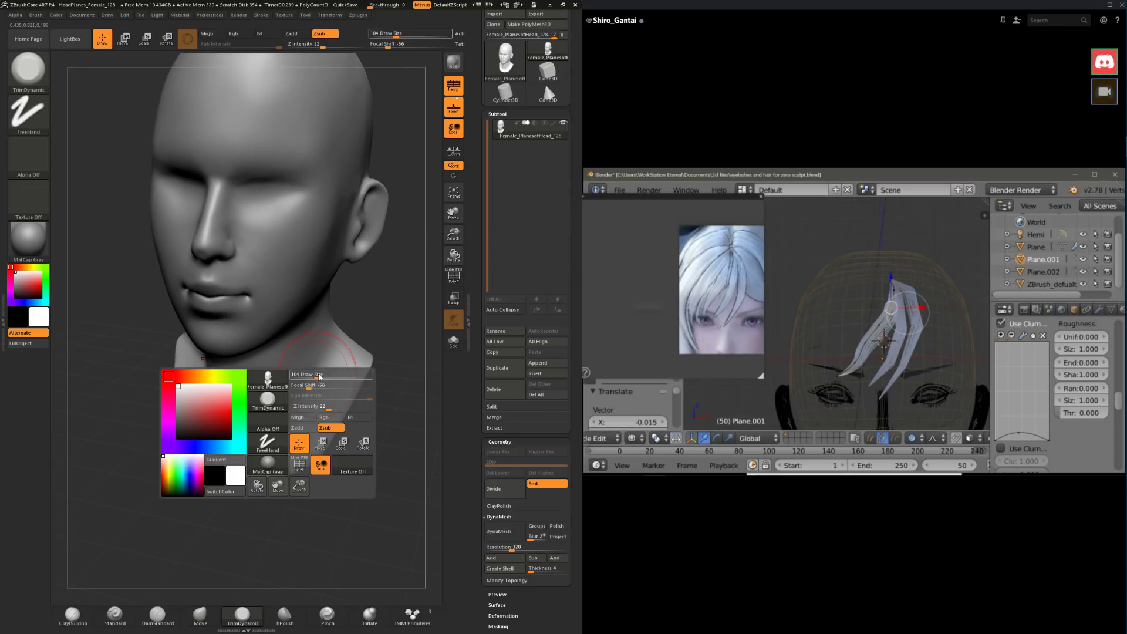
left_click_drag(318, 375, 330, 375)
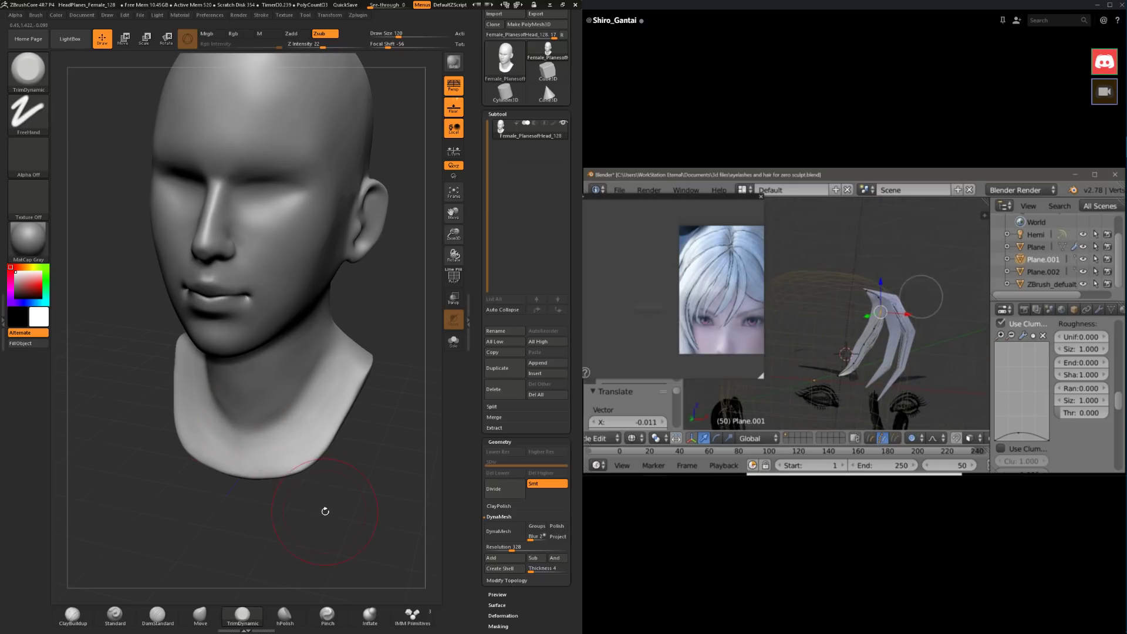
mouse_move(322, 511)
left_mouse_down()
mouse_move(359, 488)
mouse_move(273, 439)
left_mouse_up()
left_click_drag(383, 470, 287, 461)
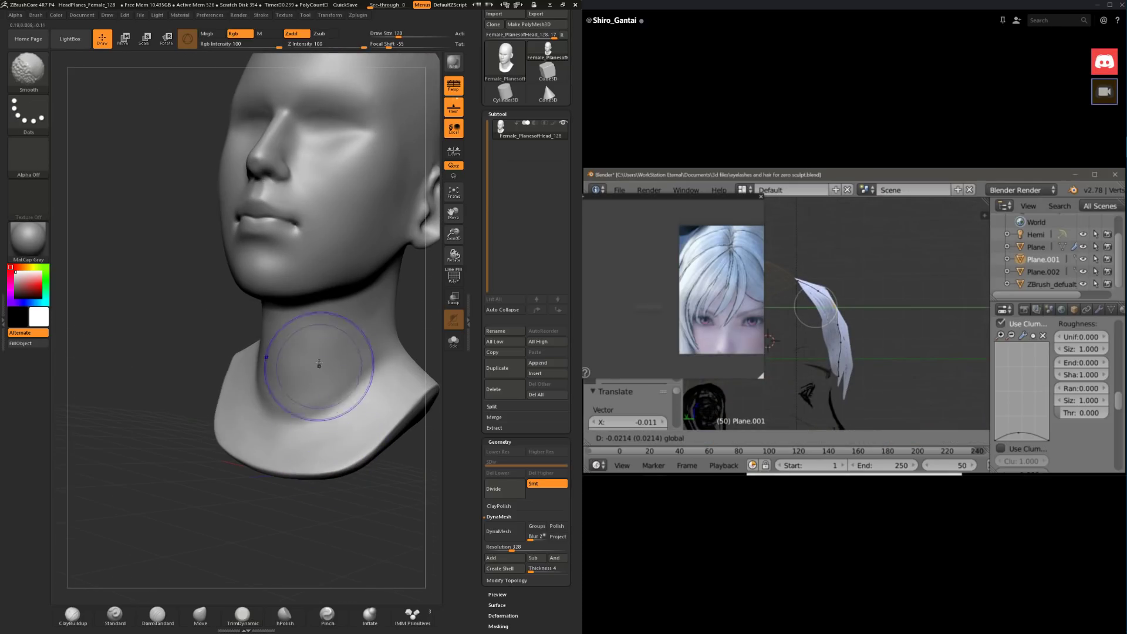
Step: Smooth the base of the neck and the upper chest
left_click_drag(320, 364, 282, 383, "shift")
left_click_drag(350, 353, 294, 430, "shift")
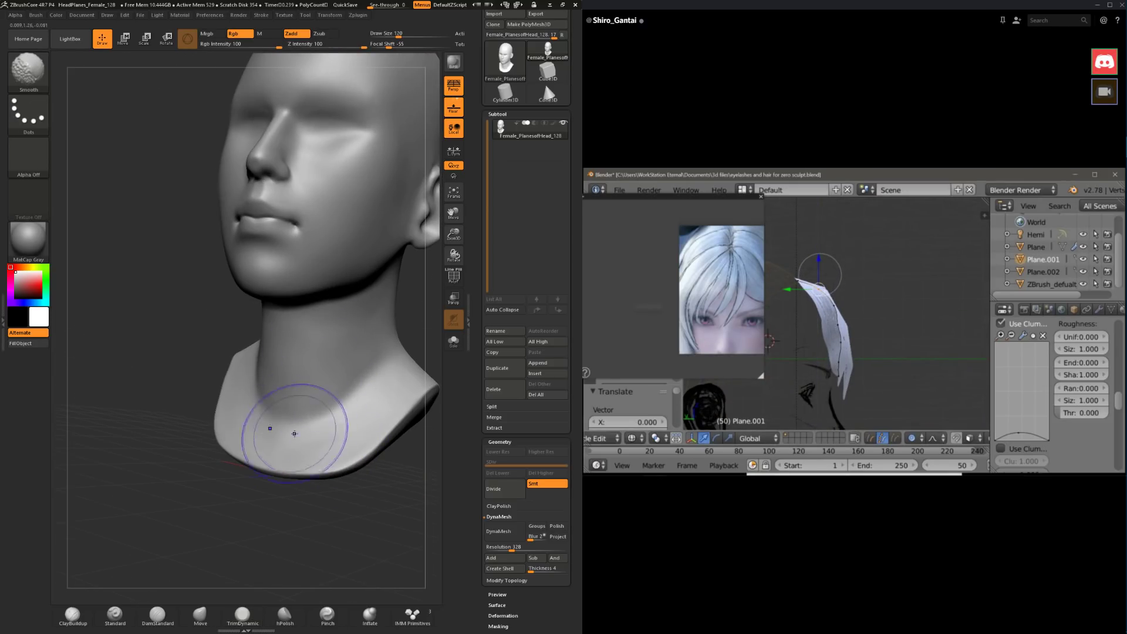
mouse_move(226, 523)
left_mouse_down()
mouse_move(278, 544)
mouse_move(224, 568)
left_mouse_up()
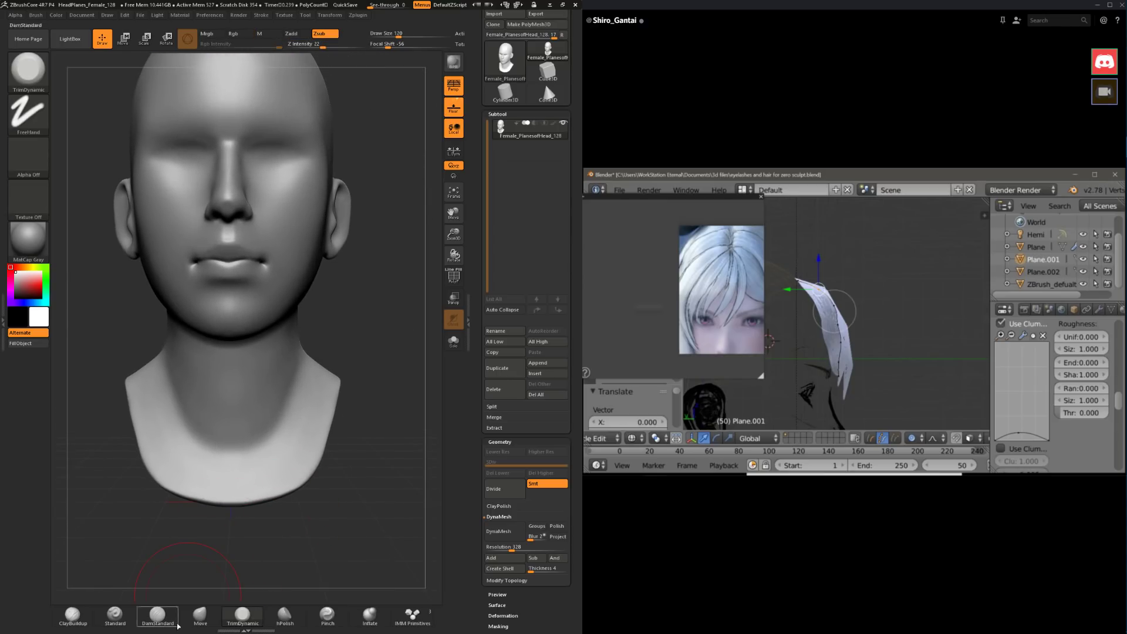
Step: Set the TrimDynamic draw size to 101, then flatten and smooth the shoulder and chest surface
mouse_move(314, 483)
left_mouse_down()
mouse_move(372, 327)
mouse_move(351, 343)
left_mouse_up()
key("space")
key("space")
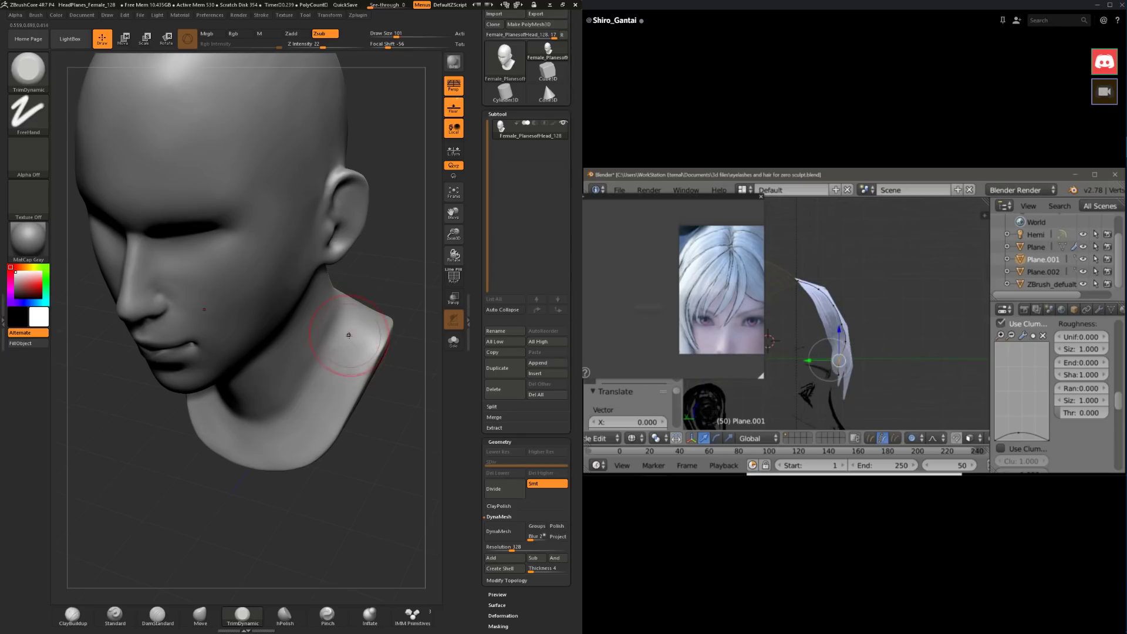
mouse_move(284, 507)
left_mouse_down()
mouse_move(377, 352)
mouse_move(391, 259)
mouse_move(366, 353)
mouse_move(321, 395)
left_mouse_up()
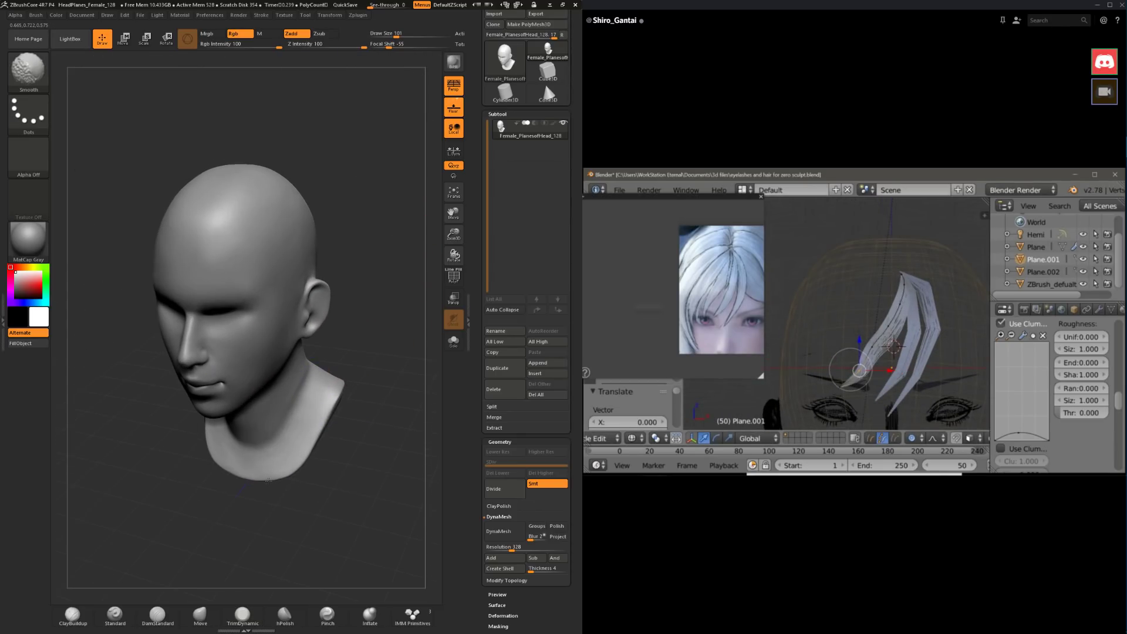
left_click_drag(301, 439, 293, 455)
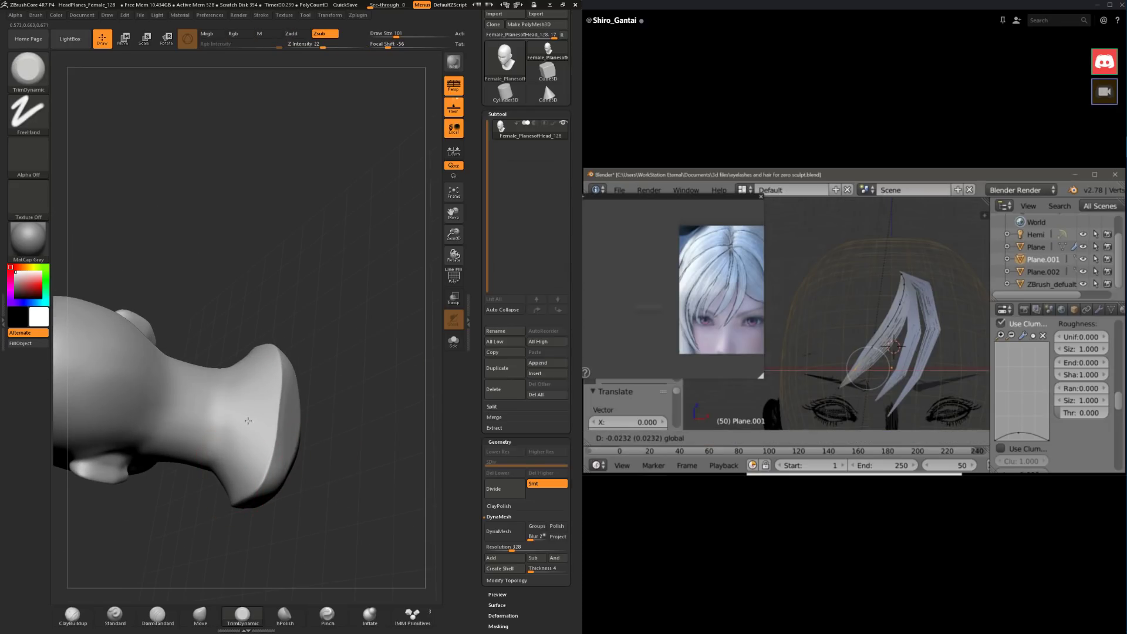
Step: Flatten the back of the neck and the upper back, then reduce the draw size to 77
left_click_drag(248, 421, 243, 380)
left_click_drag(332, 431, 355, 430)
left_click_drag(247, 405, 215, 373)
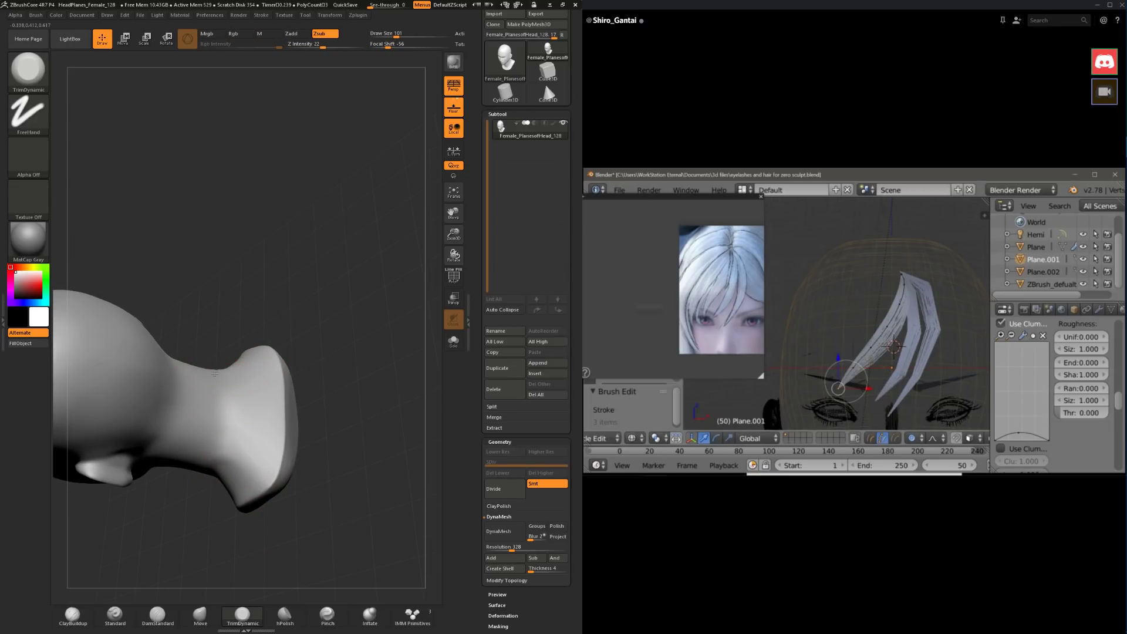
left_click_drag(192, 522, 365, 334, "shift")
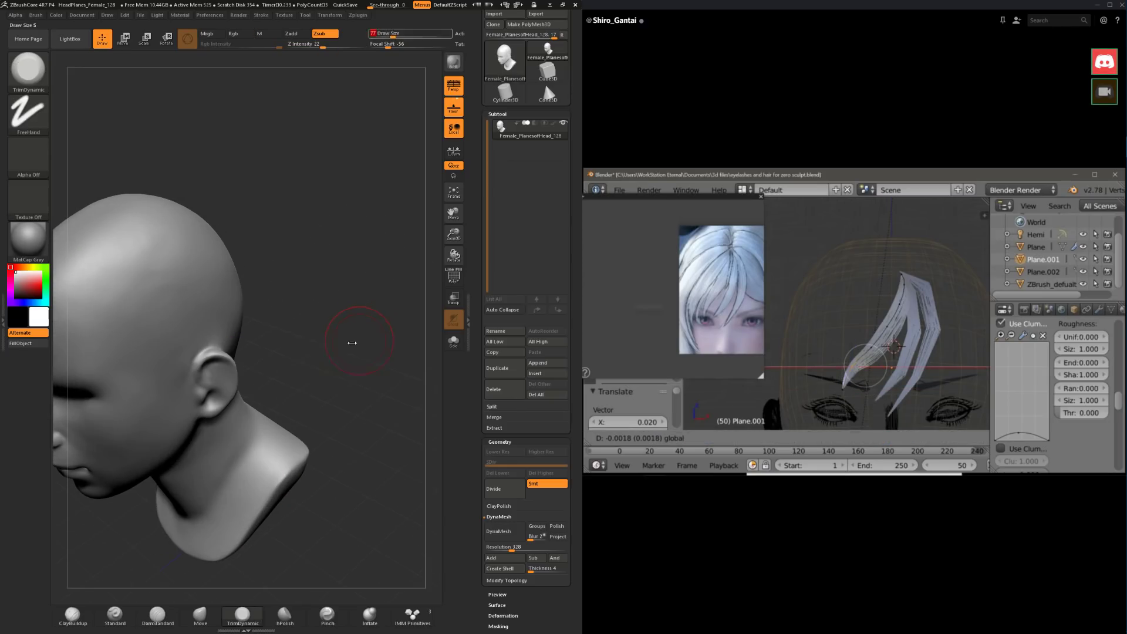
mouse_move(253, 436)
left_mouse_down("shift")
mouse_move(276, 418)
mouse_move(370, 405)
mouse_move(333, 422)
left_mouse_up("shift")
Step: Adjust the slope between the side of the neck and the shoulder with the Move brush
left_click(200, 615)
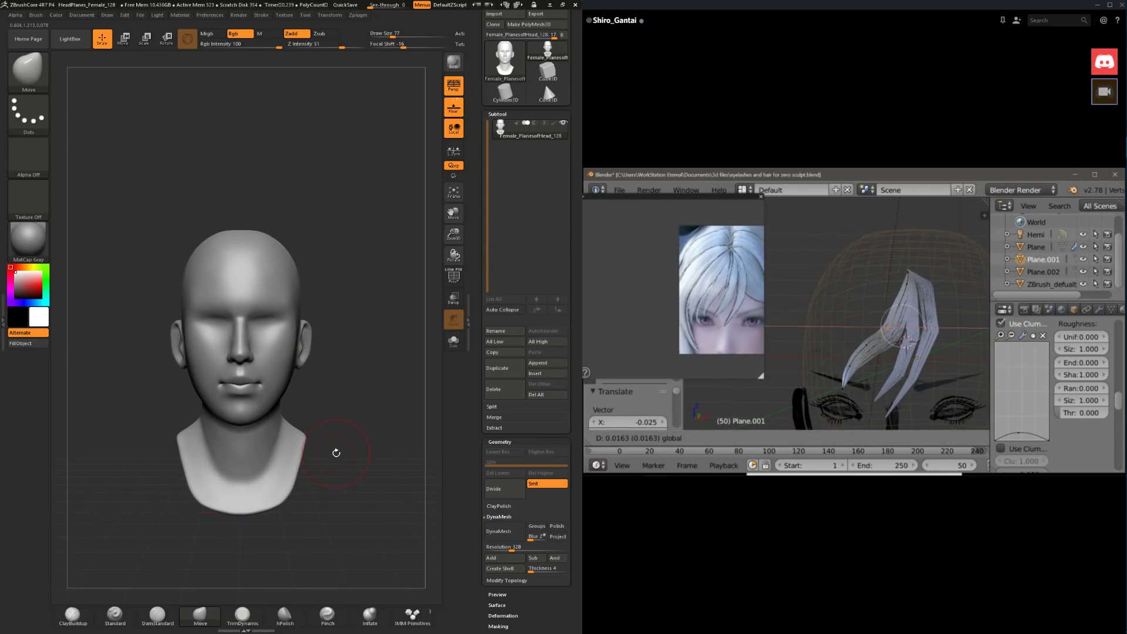
left_click_drag(332, 382, 335, 415)
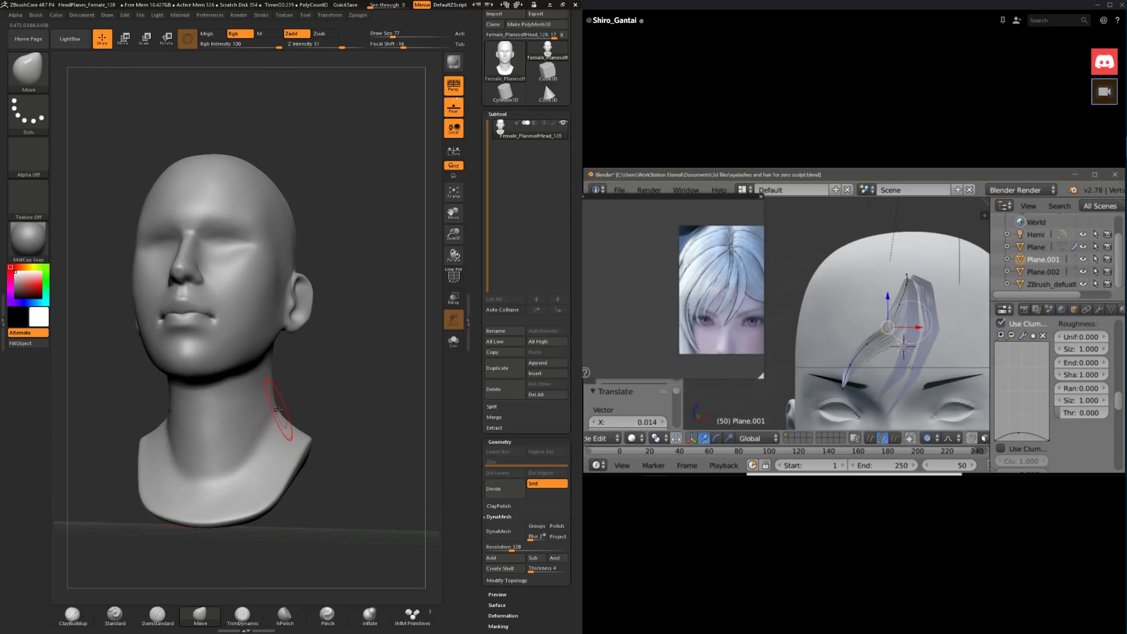
mouse_move(307, 389)
left_mouse_down()
mouse_move(240, 434)
mouse_move(270, 433)
left_mouse_up()
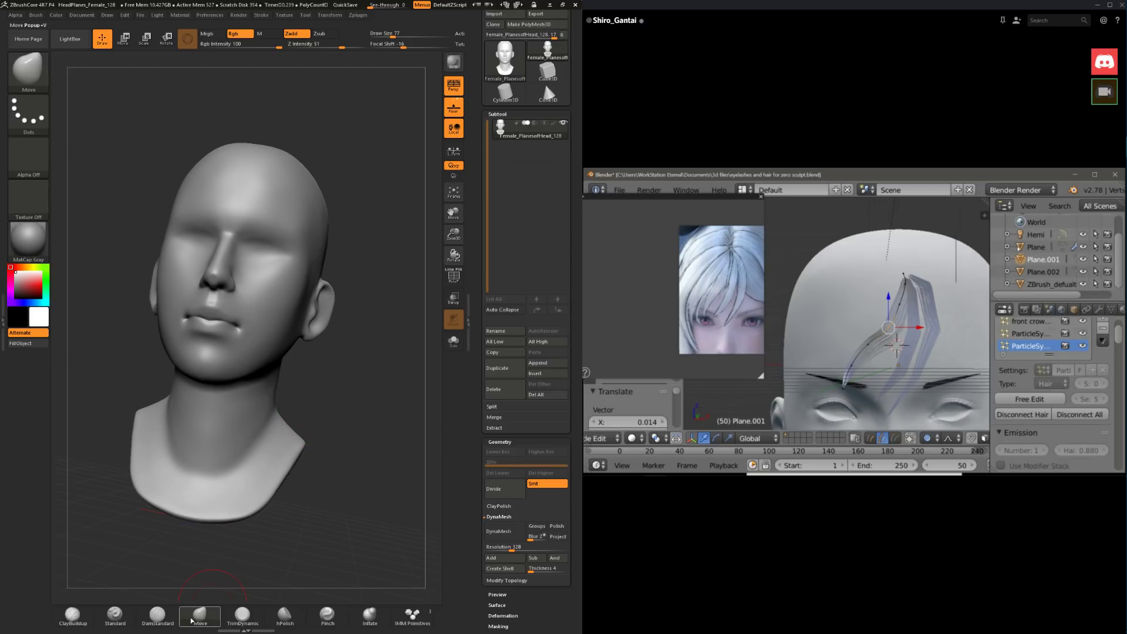
Step: Try to carve a collarbone crease from the base of the neck to the shoulder with DamStandard
left_click(157, 615)
left_click_drag(362, 381, 347, 381)
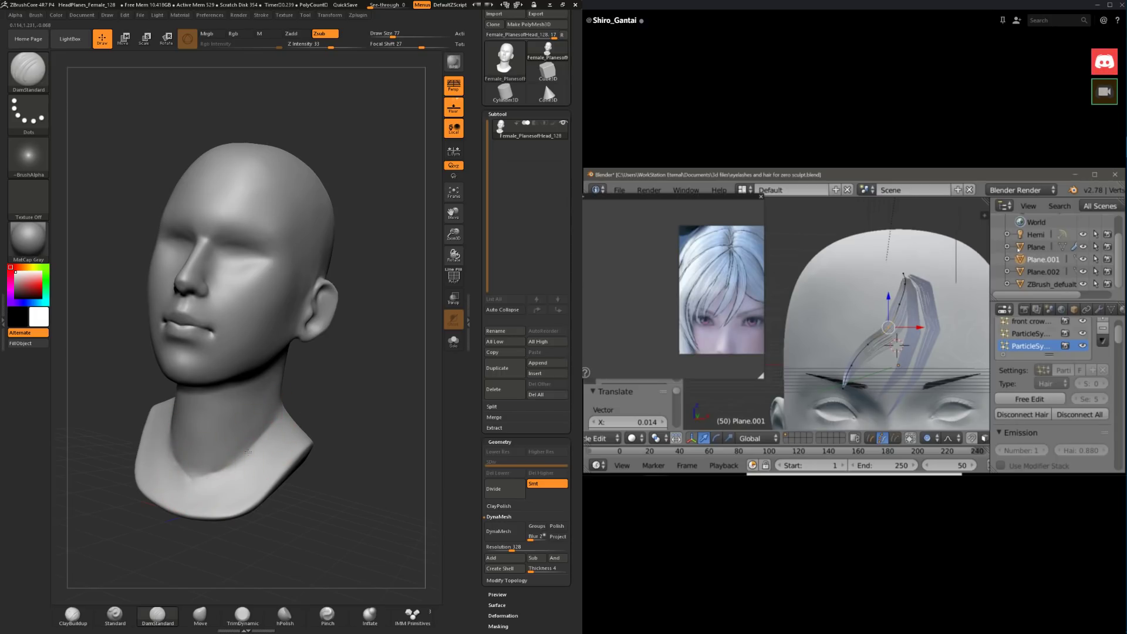
key("ctrl+z")
key("ctrl+z")
left_click_drag(193, 476, 287, 415)
key("ctrl+z")
left_click_drag(193, 476, 282, 418)
key("ctrl+z")
key("ctrl+z")
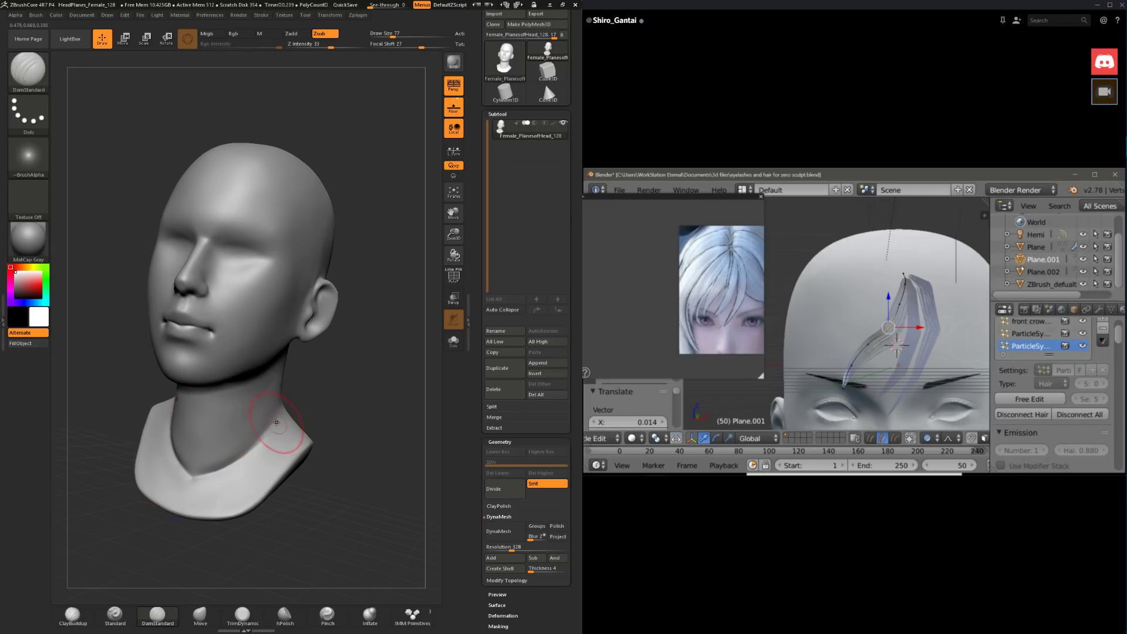
mouse_move(240, 448)
left_mouse_down()
mouse_move(285, 415)
mouse_move(268, 425)
mouse_move(351, 423)
mouse_move(317, 402)
mouse_move(199, 468)
left_mouse_up()
key("ctrl+z")
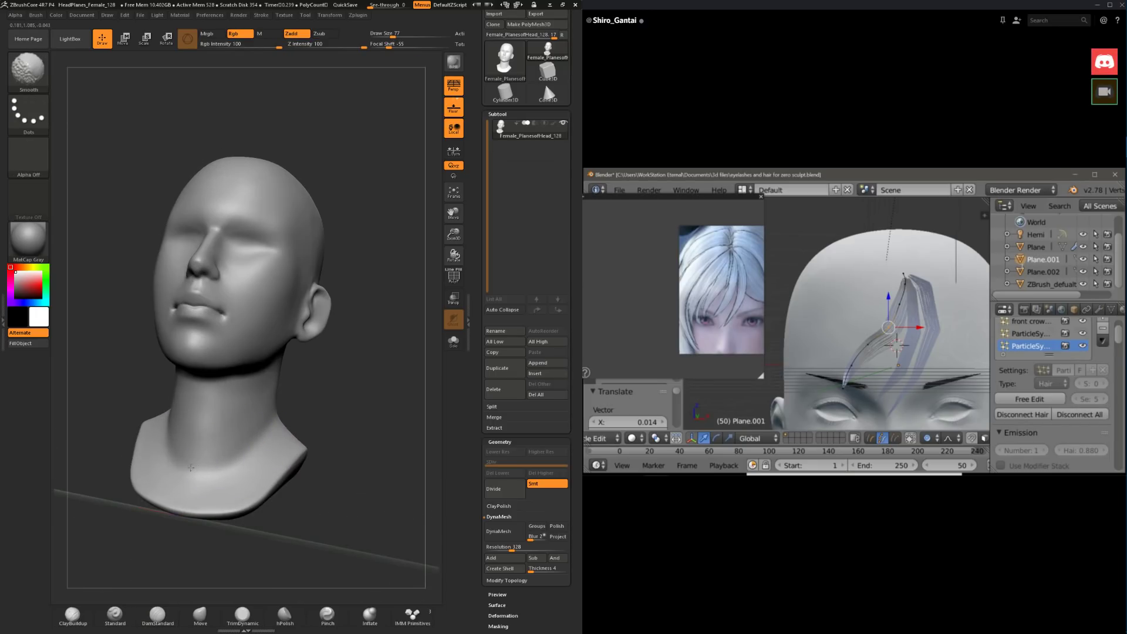
Step: Flatten the upper chest and the side of the shoulder with TrimDynamic
left_click(242, 619)
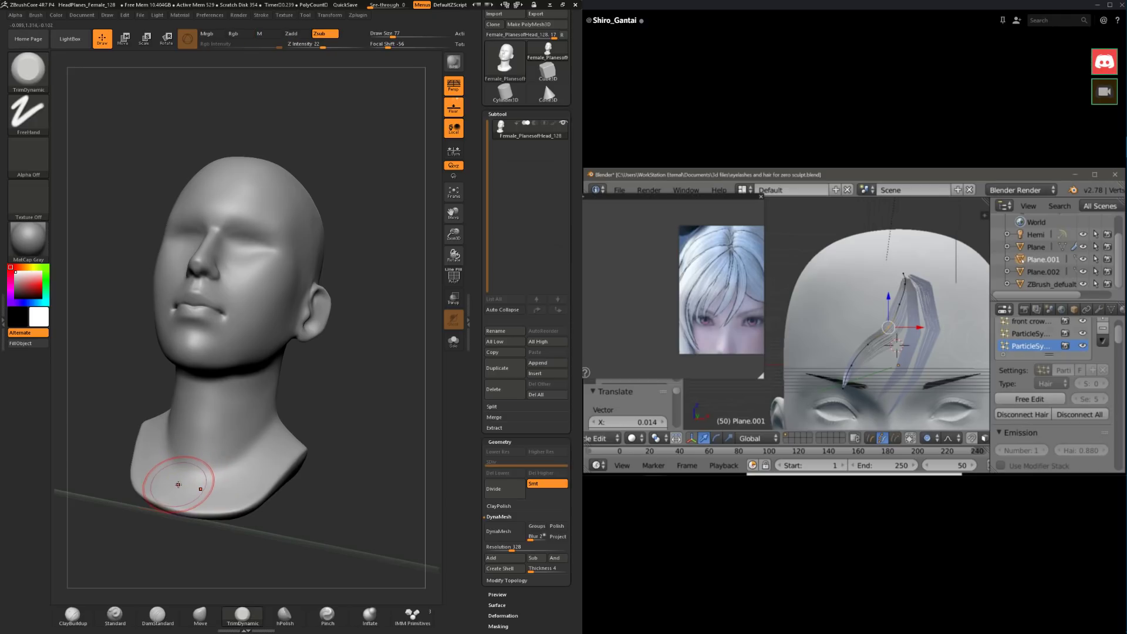
left_click_drag(111, 482, 112, 520)
left_click_drag(205, 455, 218, 451, "shift")
mouse_move(367, 405)
left_mouse_down()
mouse_move(291, 391)
mouse_move(286, 414)
left_mouse_up()
mouse_move(335, 483)
left_mouse_down()
mouse_move(245, 505)
mouse_move(287, 501)
left_mouse_up()
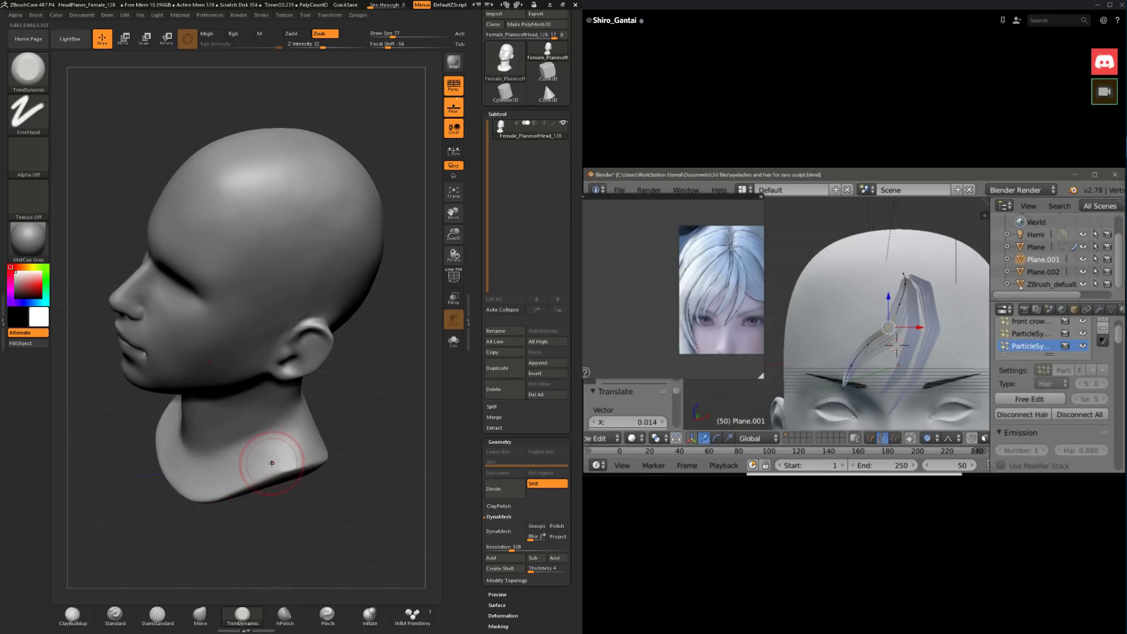
left_click_drag(361, 435, 337, 494)
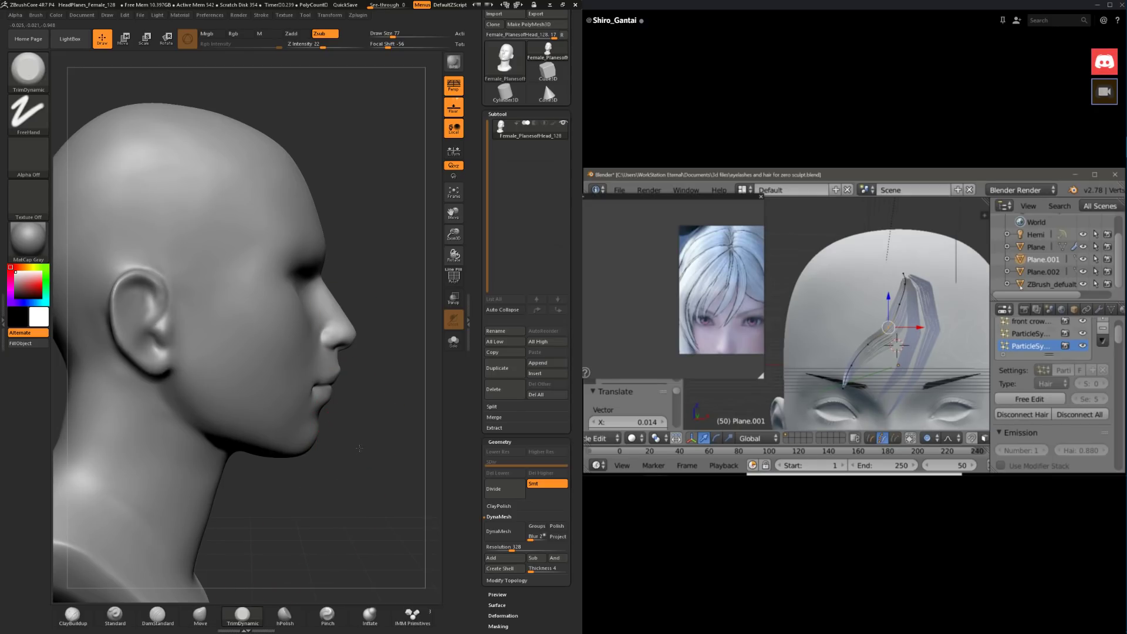
Step: Reduce the draw size and deepen the line between the lips from the mouth corner inward with DamStandard
left_click_drag(360, 448, 150, 580)
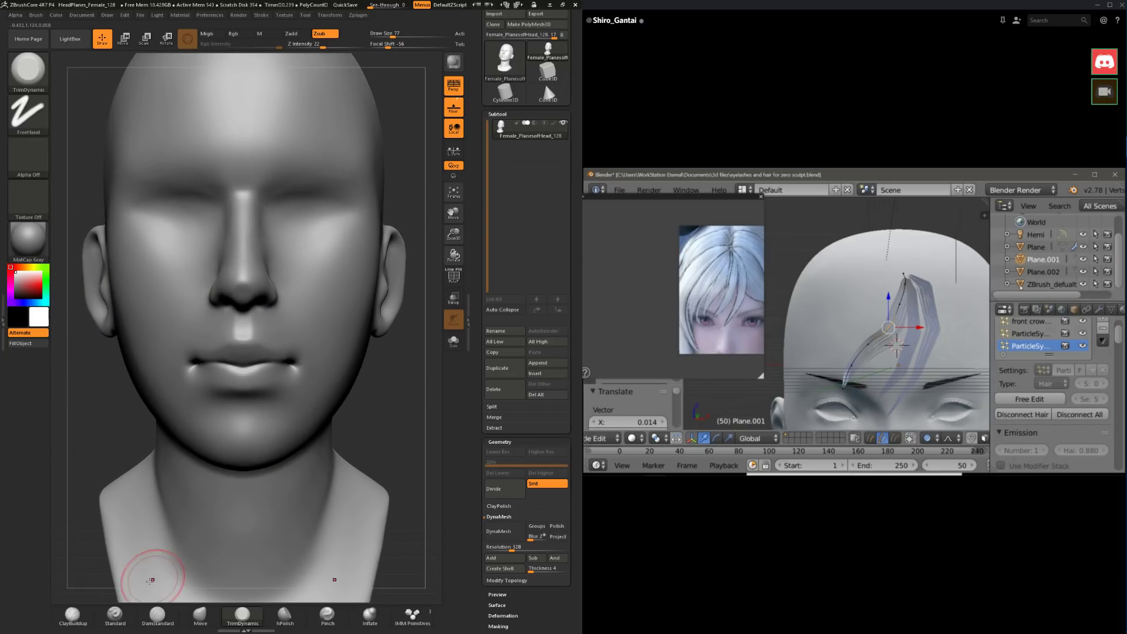
left_click(194, 618)
key("space")
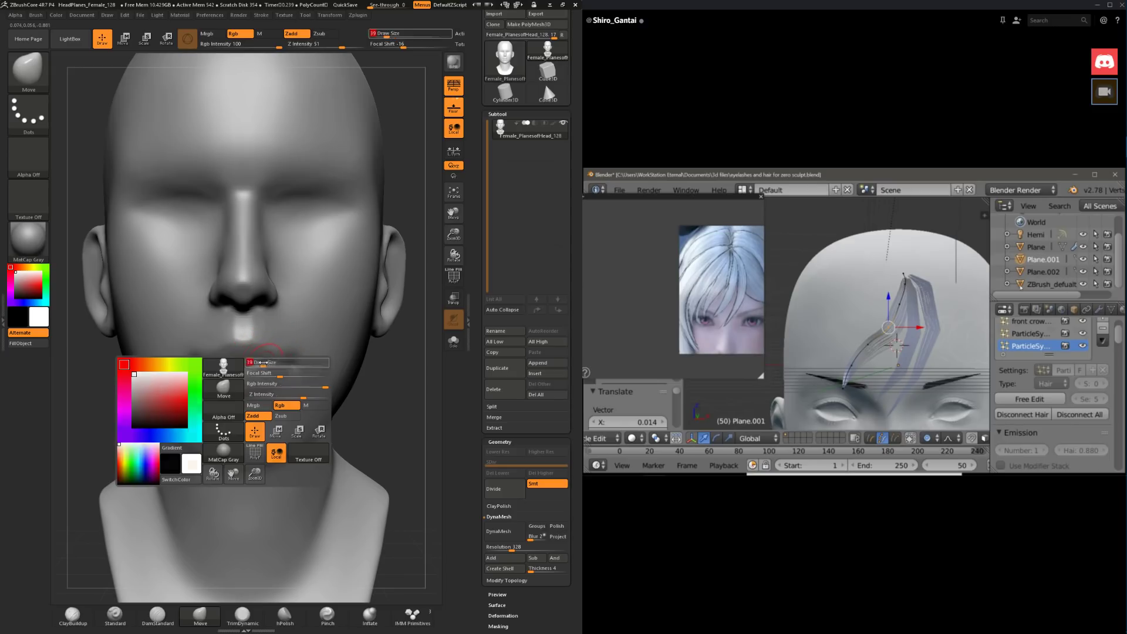
key("ctrl")
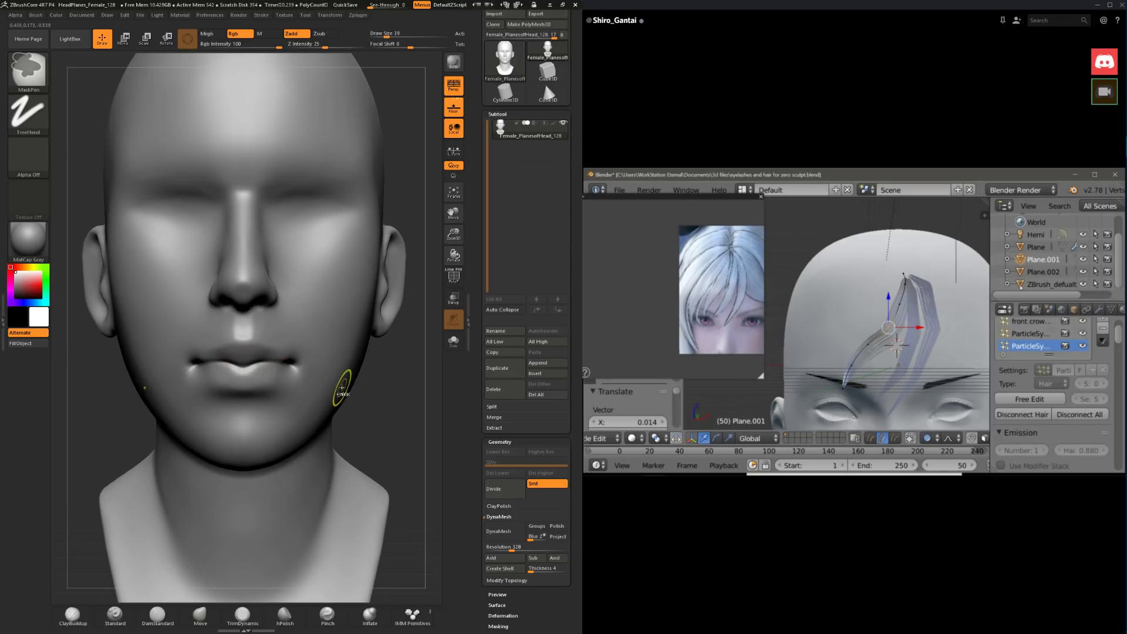
mouse_move(374, 397)
left_mouse_down()
mouse_move(312, 405)
mouse_move(337, 425)
mouse_move(318, 429)
left_mouse_up()
left_click(158, 615)
left_click_drag(179, 588, 202, 581)
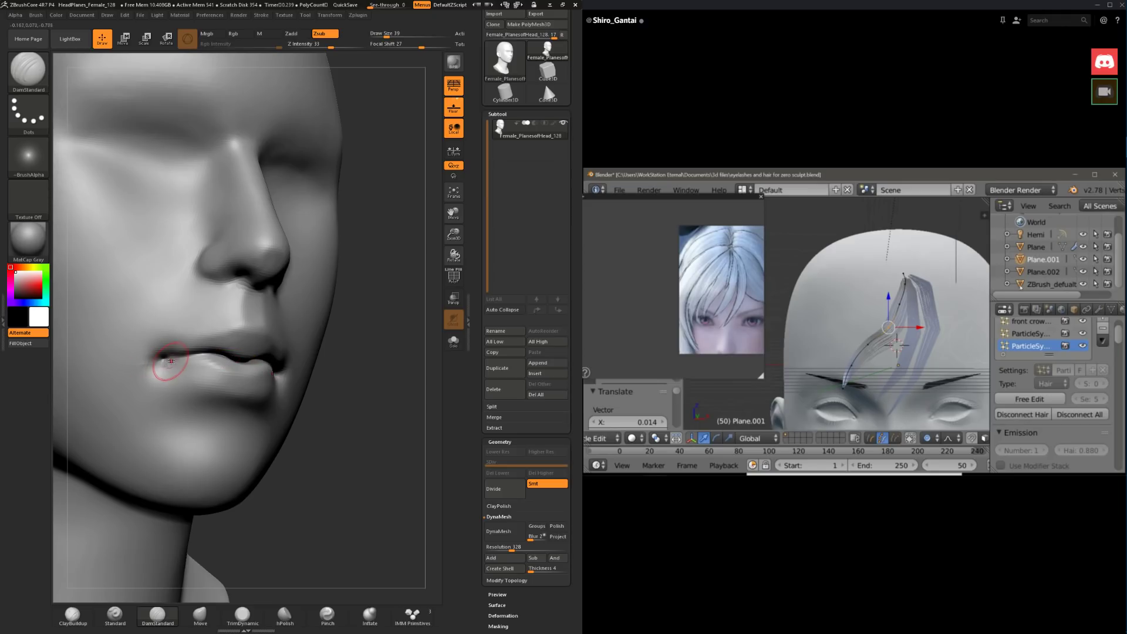
key("ctrl")
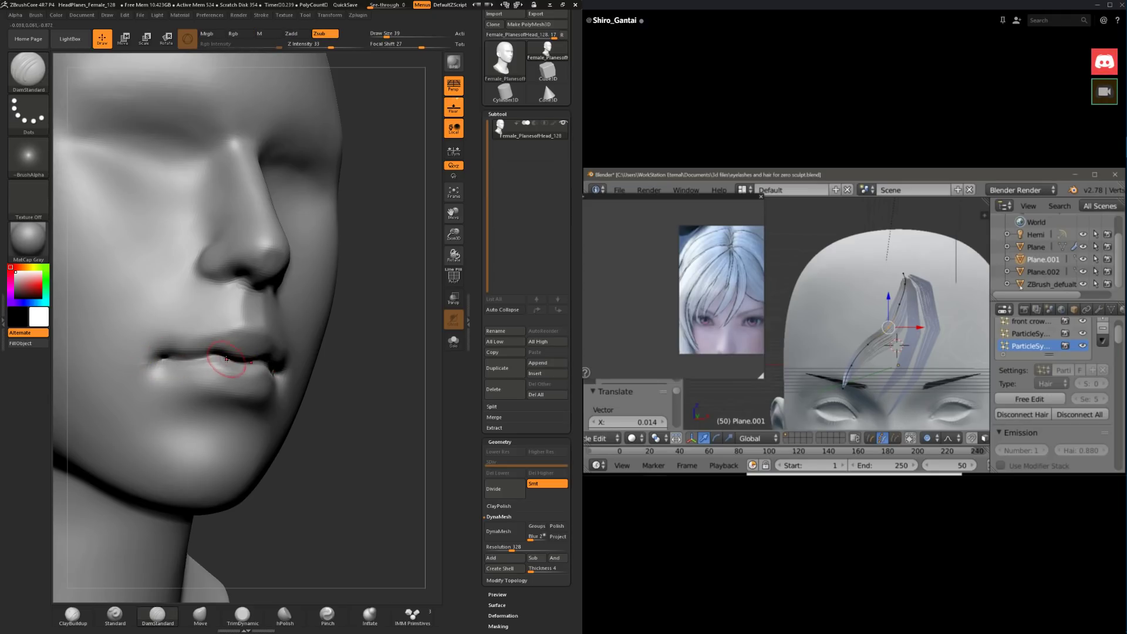
Step: Smooth the surface of the lower lip and fit the whole bust in the view
mouse_move(335, 427)
left_mouse_down()
mouse_move(357, 435)
mouse_move(322, 377)
mouse_move(323, 428)
mouse_move(320, 341)
left_mouse_up()
left_click_drag(358, 376, 271, 397)
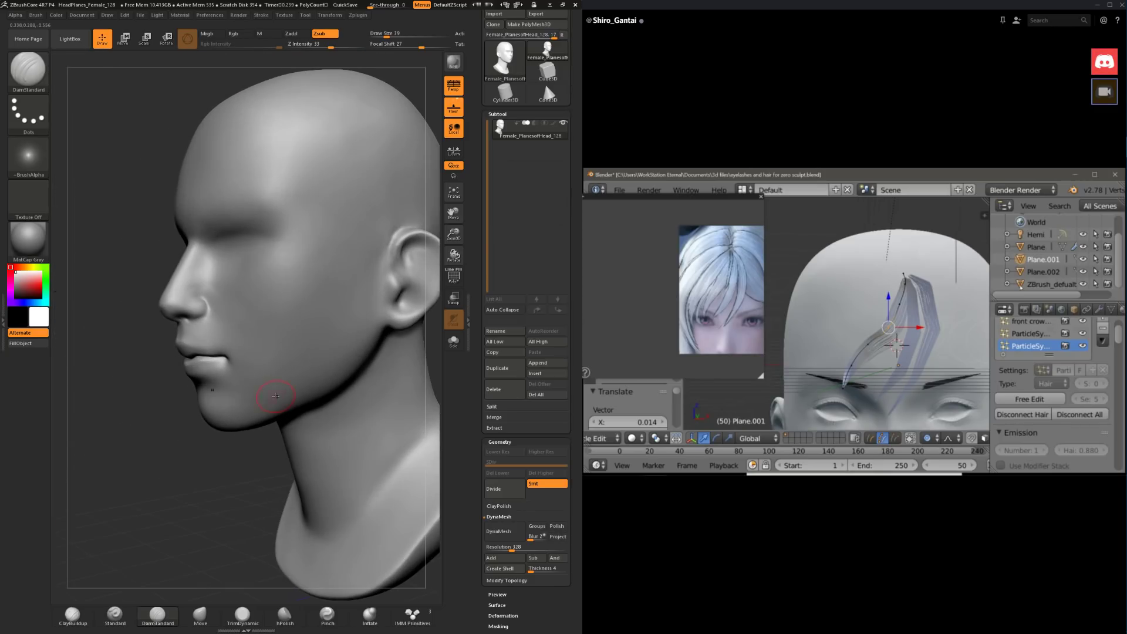
mouse_move(141, 469)
left_mouse_down("alt")
mouse_move(158, 532)
mouse_move(240, 522)
left_mouse_up("alt")
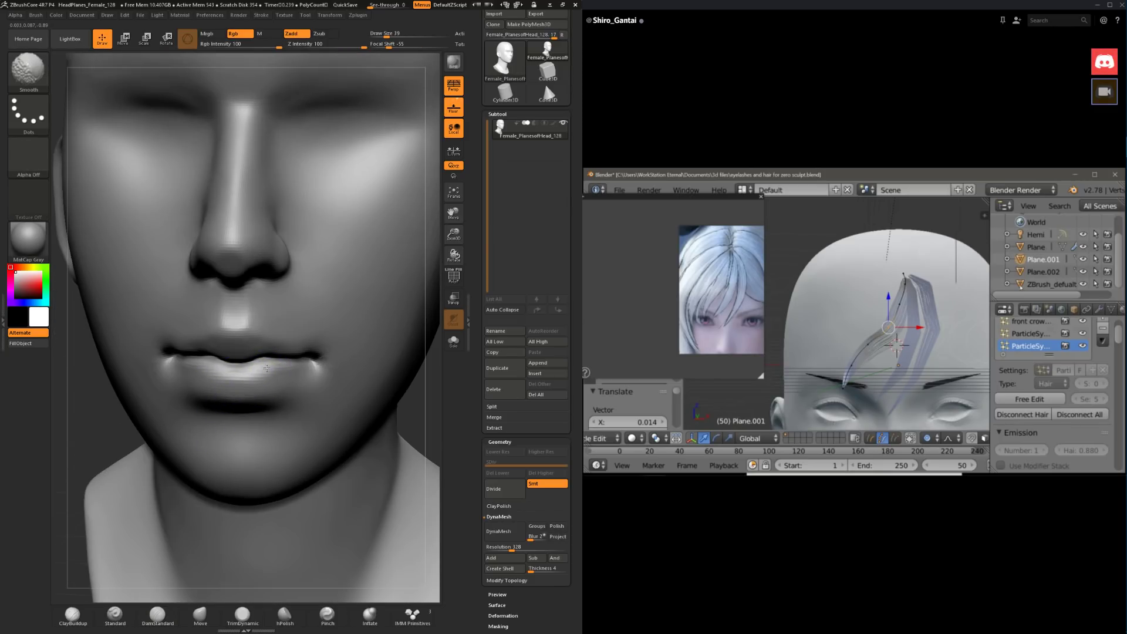
key("f")
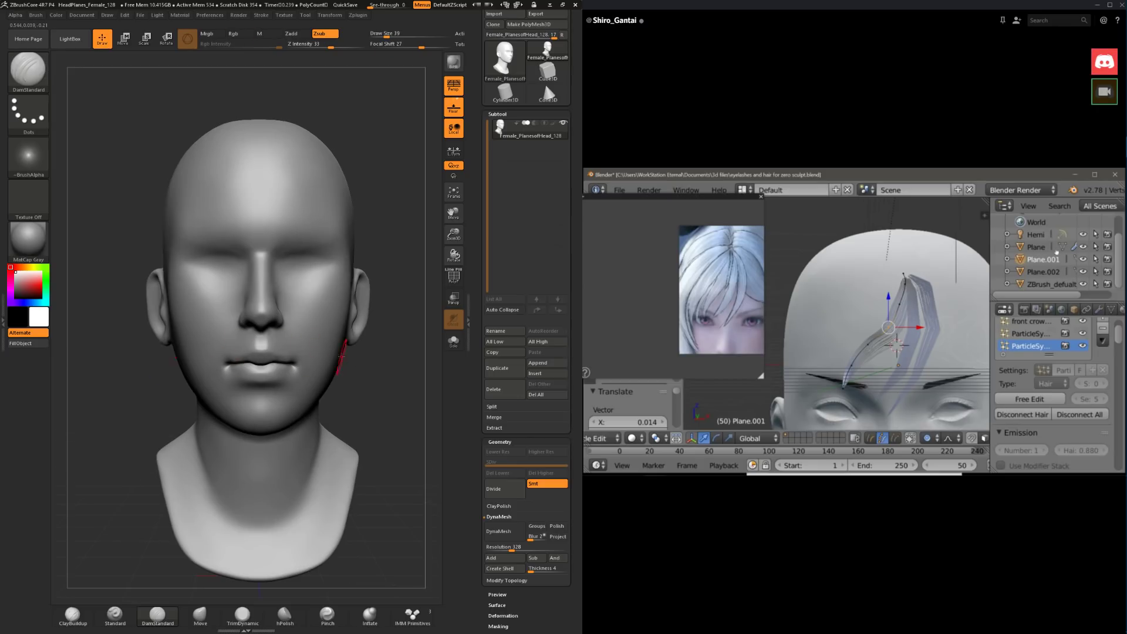
Step: Set the Move brush draw size to 94 and reshape the contour of the chin and jaw
left_click_drag(379, 349, 395, 374)
left_click(200, 615)
mouse_move(352, 405)
left_mouse_down()
mouse_move(385, 405)
mouse_move(325, 406)
mouse_move(301, 427)
mouse_move(252, 430)
mouse_move(349, 407)
mouse_move(333, 357)
mouse_move(286, 367)
left_mouse_up()
key("space")
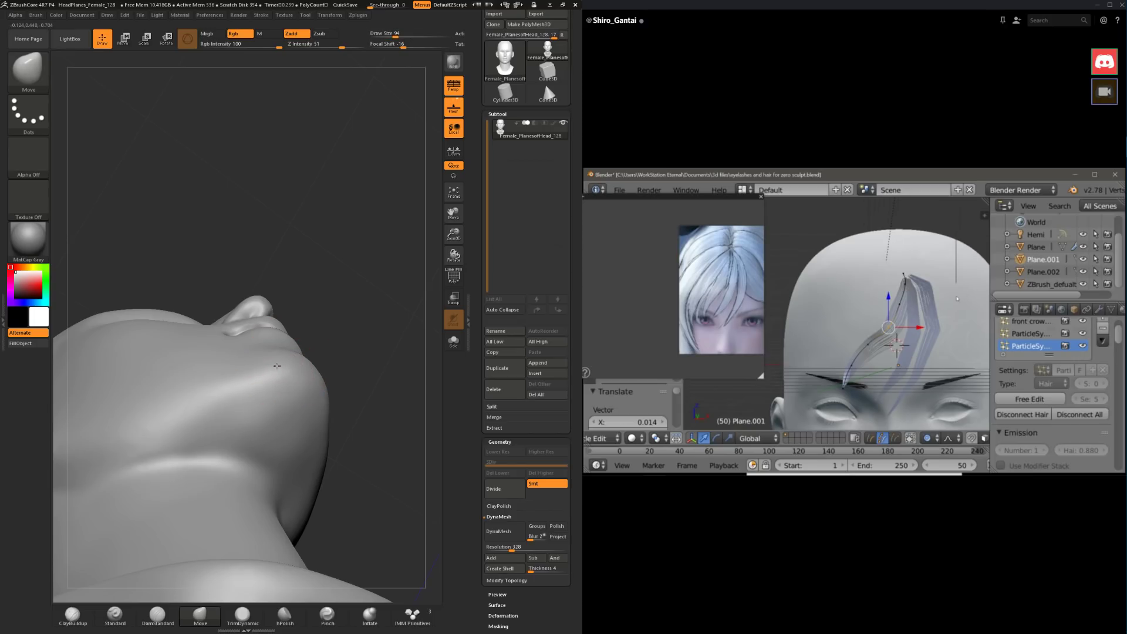
mouse_move(333, 328)
left_mouse_down()
mouse_move(314, 318)
mouse_move(282, 339)
mouse_move(339, 271)
left_mouse_up()
left_click_drag(207, 404, 386, 357)
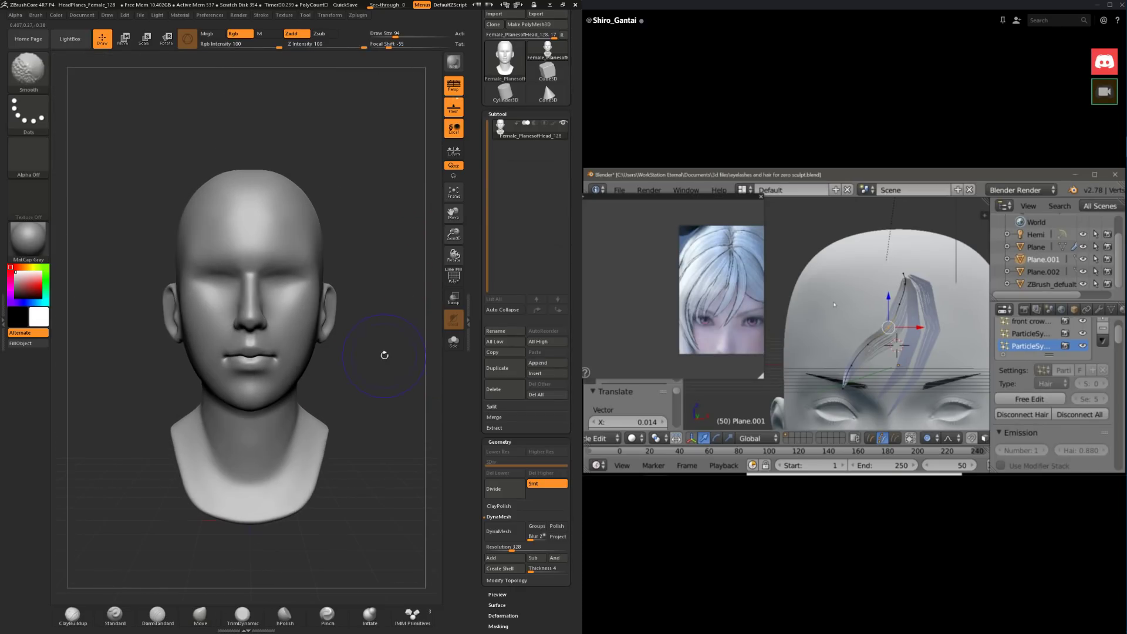
Step: Flatten the outer brow with TrimDynamic at size 68, then build up beside the nose bridge with ClayBuildup at size 46
left_click(239, 614)
key("space")
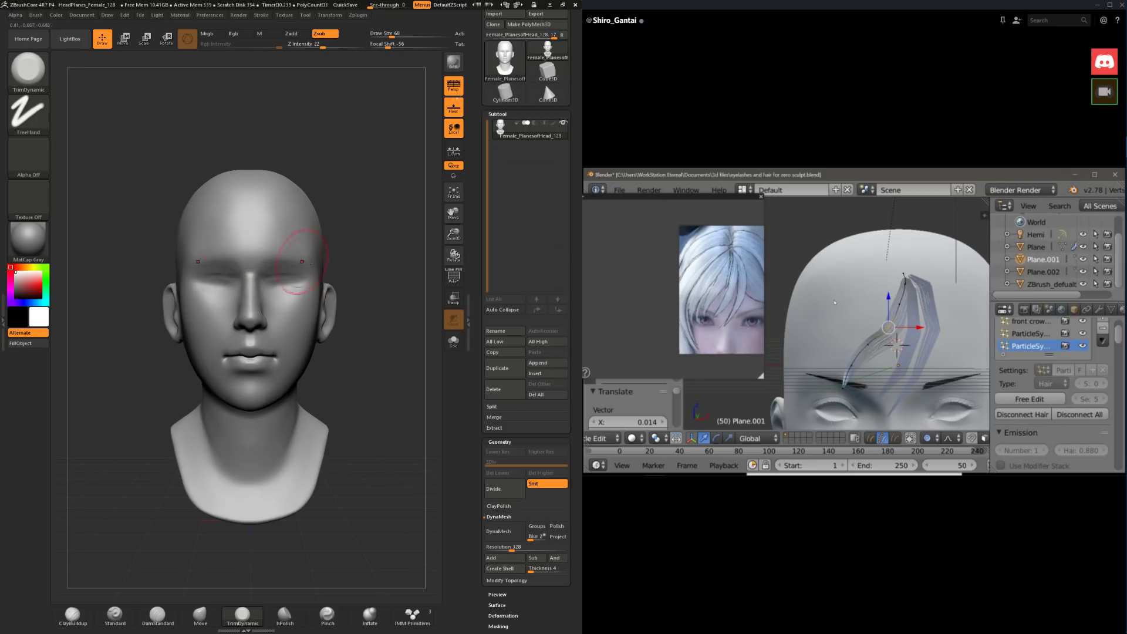
left_click(87, 621)
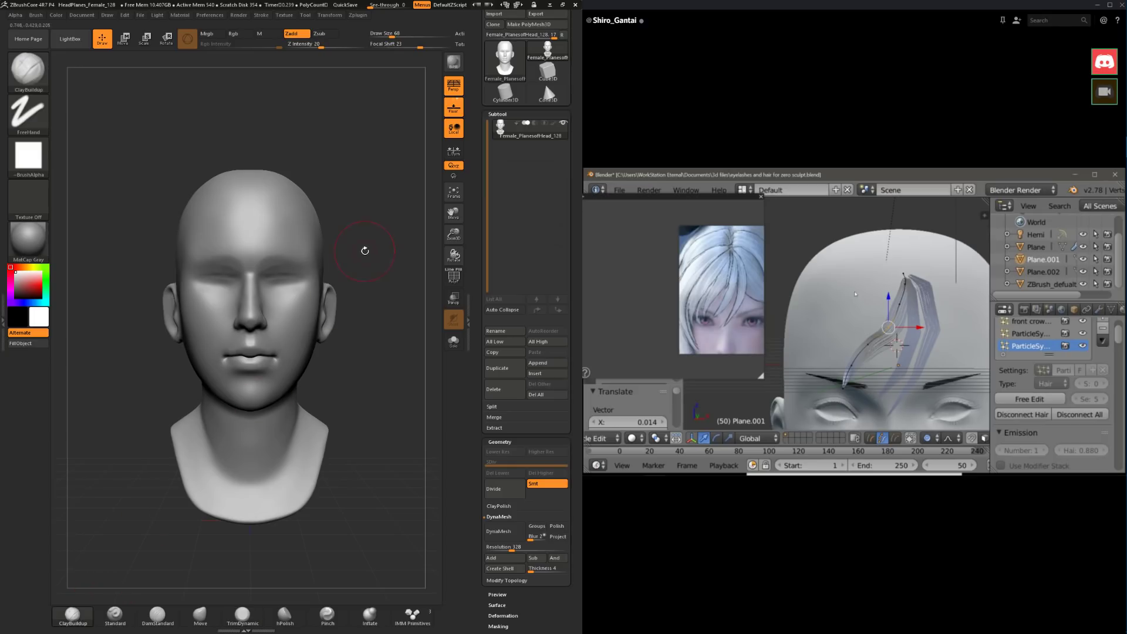
key("space")
key("space")
left_click_drag(372, 253, 300, 247)
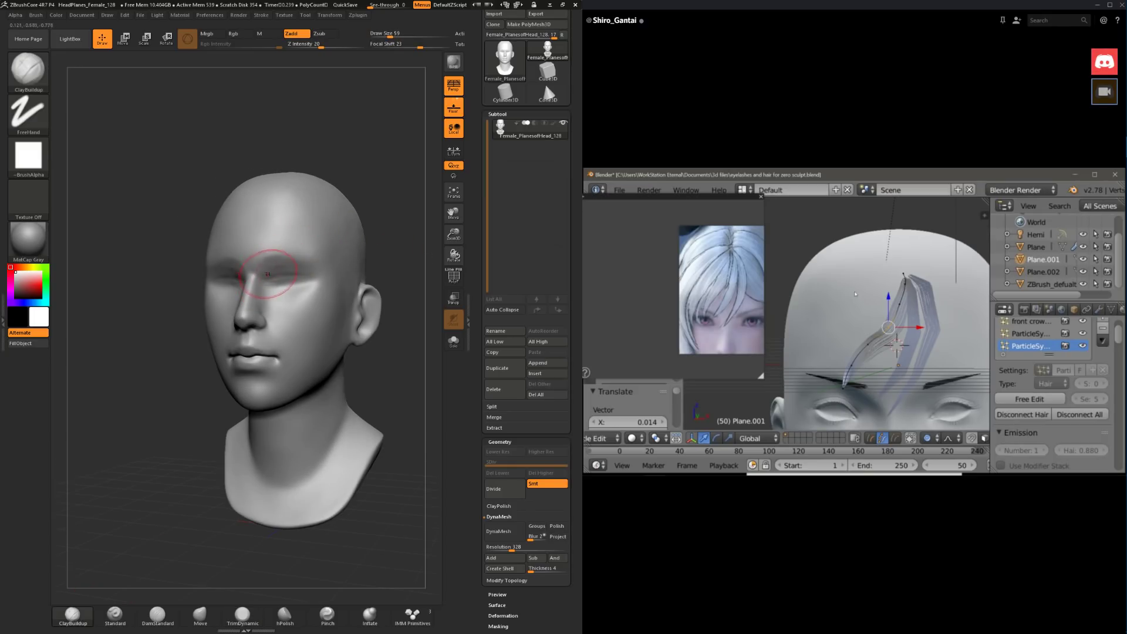
mouse_move(273, 285)
left_mouse_down("shift")
mouse_move(279, 275)
mouse_move(253, 271)
left_mouse_up("shift")
key("space")
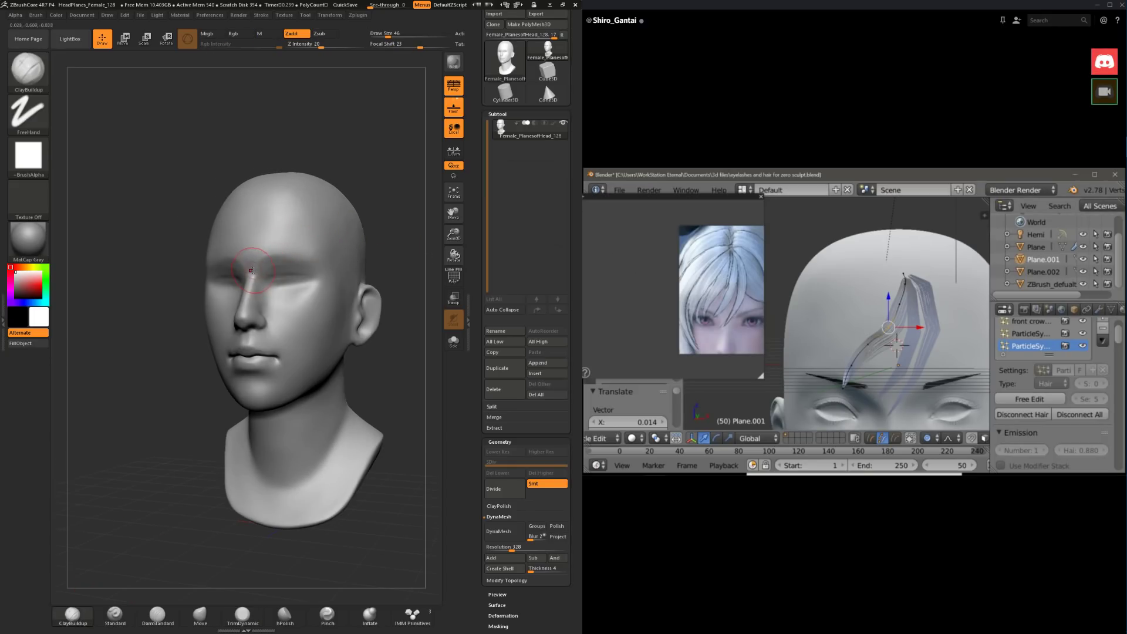
key("shift")
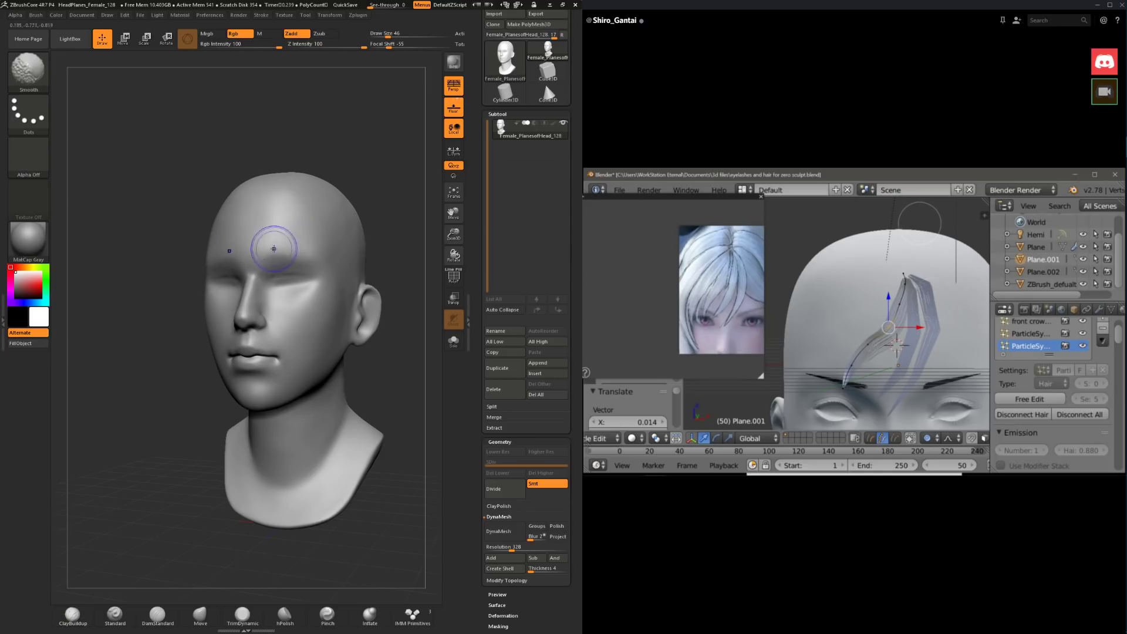
Step: Smooth the brow area and add volume to the eye mounds in the sockets with ClayBuildup
left_click_drag(363, 208, 395, 196)
key("shift")
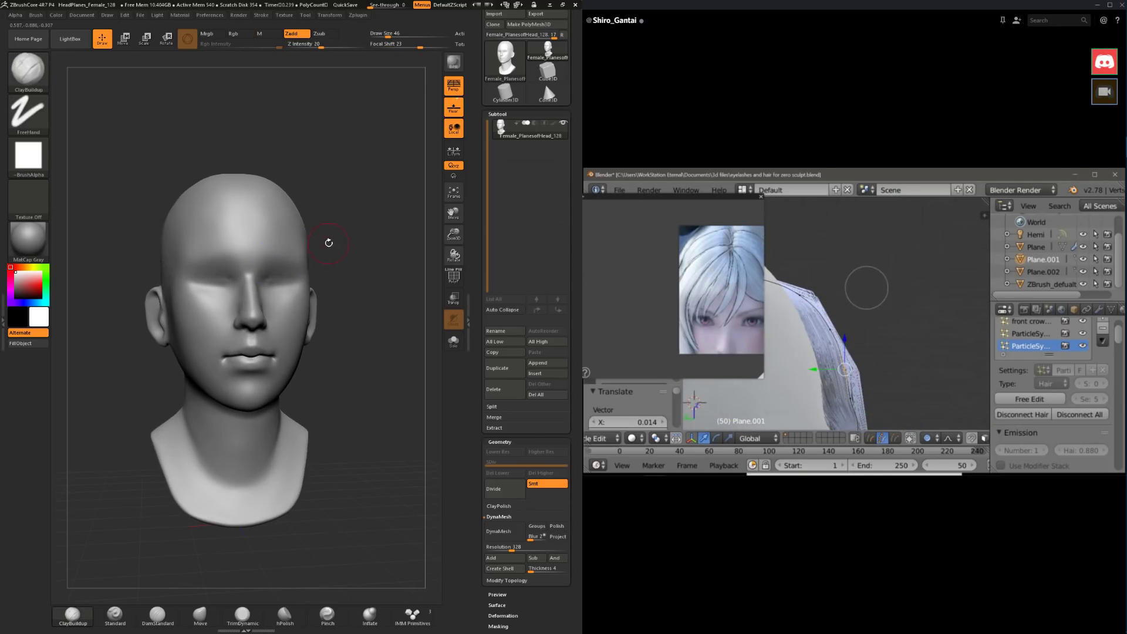
left_click_drag(329, 243, 357, 231, "alt")
left_click_drag(382, 269, 352, 272)
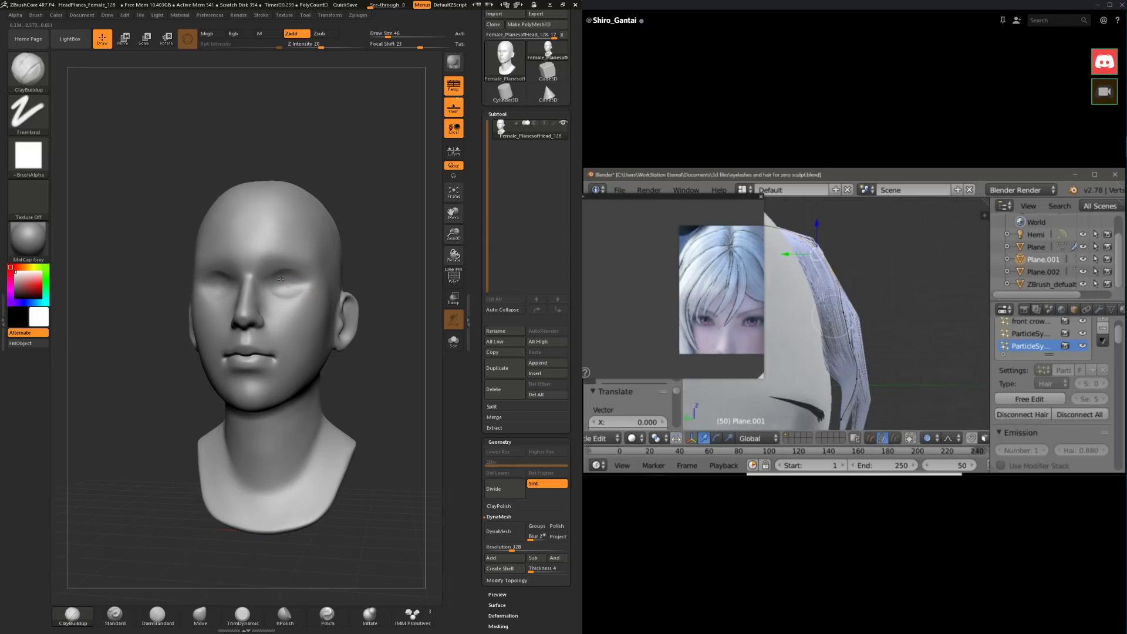
left_click_drag(282, 296, 301, 292, "shift")
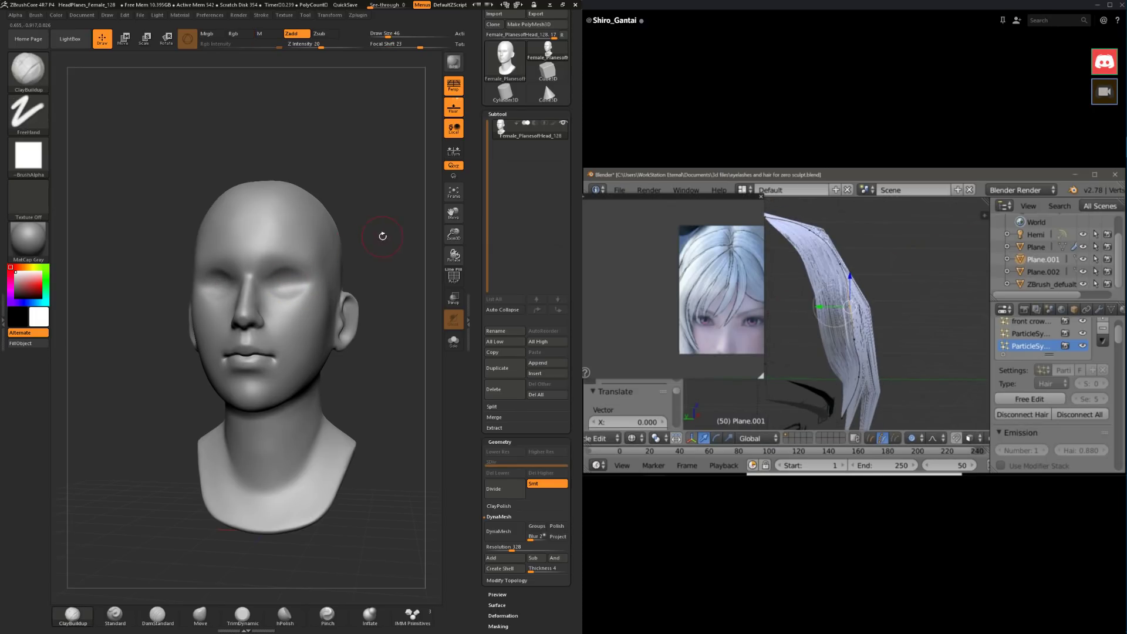
mouse_move(382, 236)
left_mouse_down()
mouse_move(405, 246)
mouse_move(370, 266)
mouse_move(341, 264)
left_mouse_up()
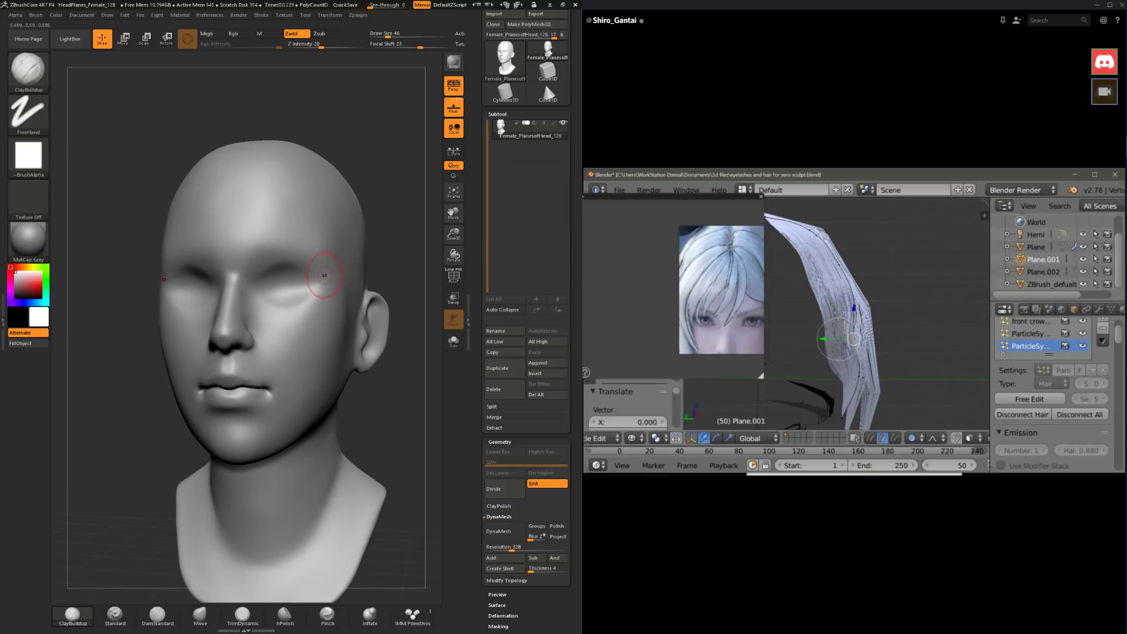
Step: Deepen the inner eye sockets beside the nose bridge with DamStandard and smooth the surrounding surface
left_click(157, 615)
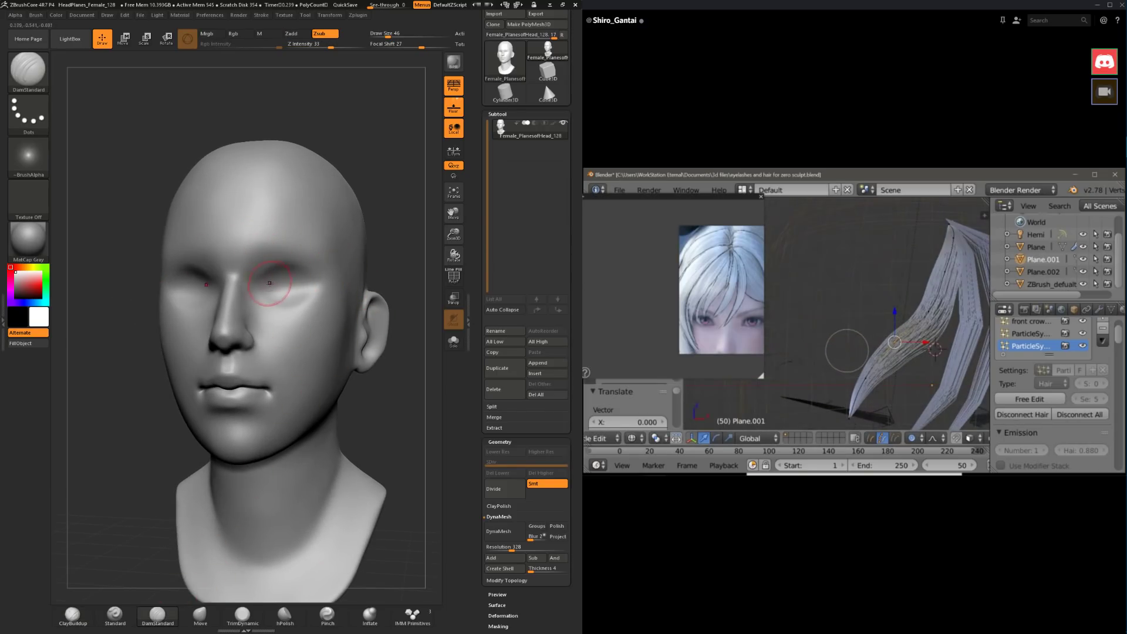
left_click_drag(392, 241, 405, 246, "shift")
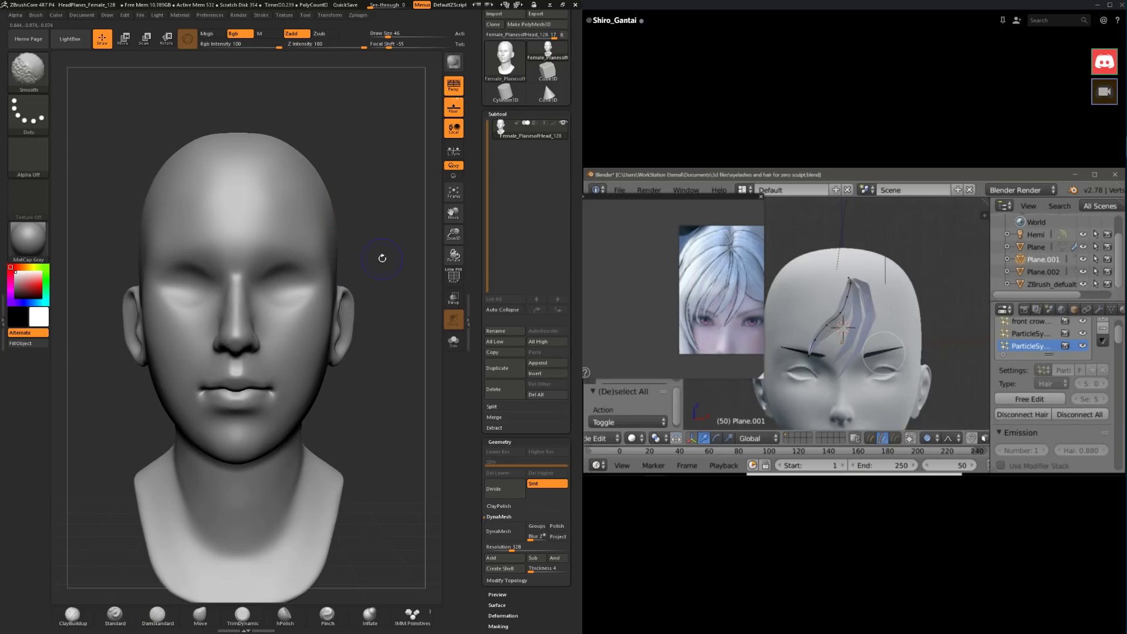
mouse_move(380, 257)
left_mouse_down("alt")
mouse_move(400, 250)
mouse_move(353, 229)
left_mouse_up("alt")
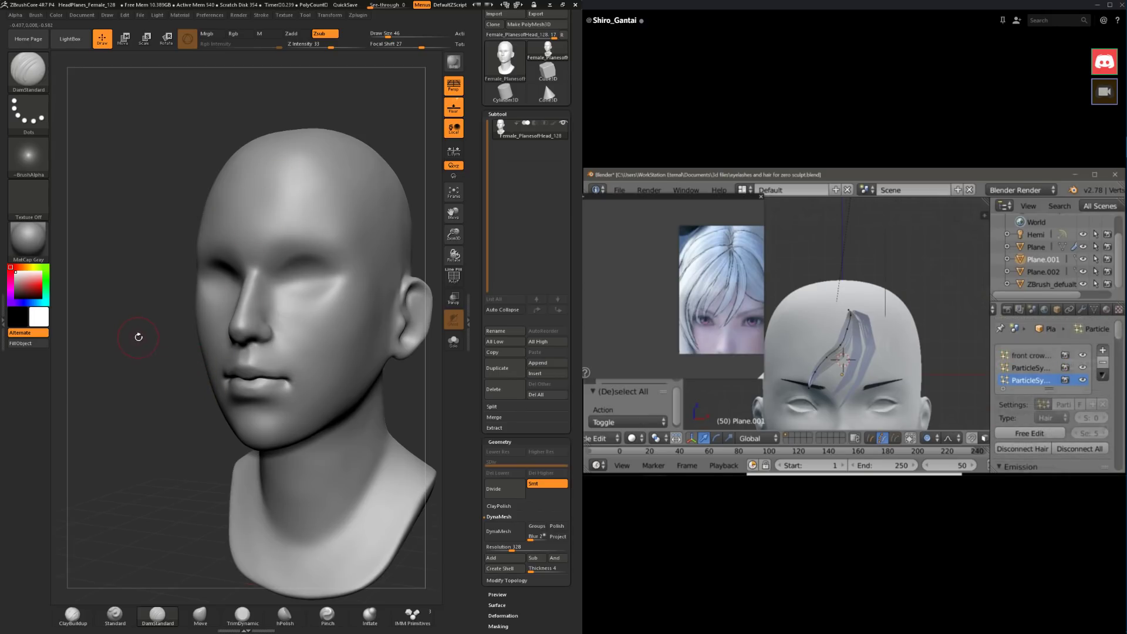
left_click_drag(174, 358, 226, 360)
left_click_drag(138, 372, 177, 372)
left_click_drag(367, 227, 182, 443)
Step: Build up the brow ridge above the eye sockets with ClayBuildup and smooth the strokes
left_click(72, 621)
left_click_drag(374, 220, 299, 230)
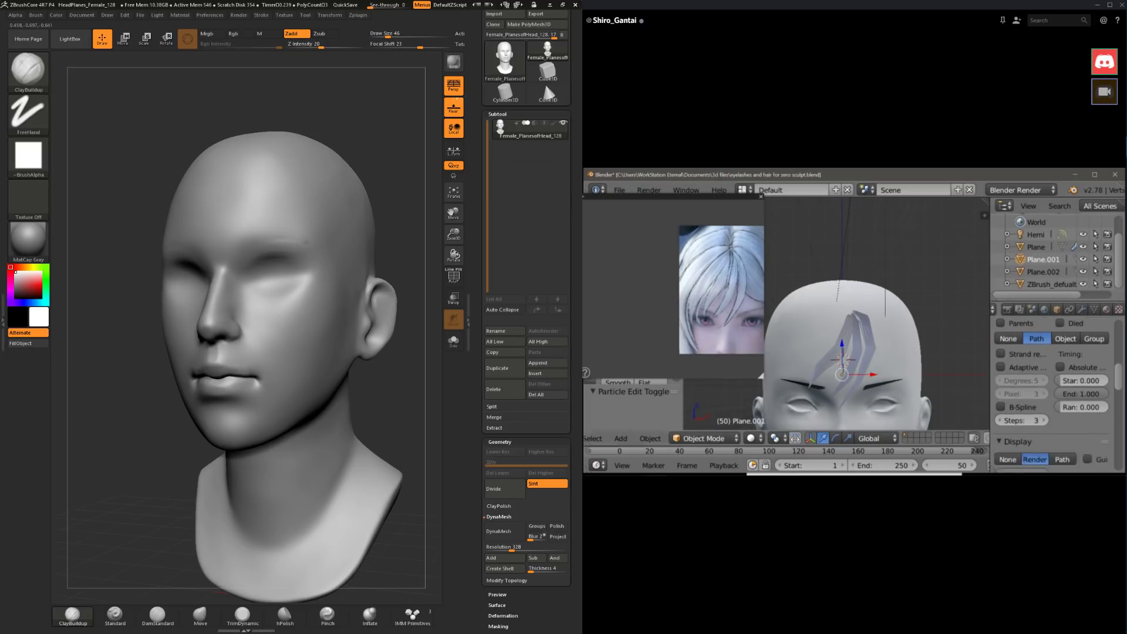
key("shift")
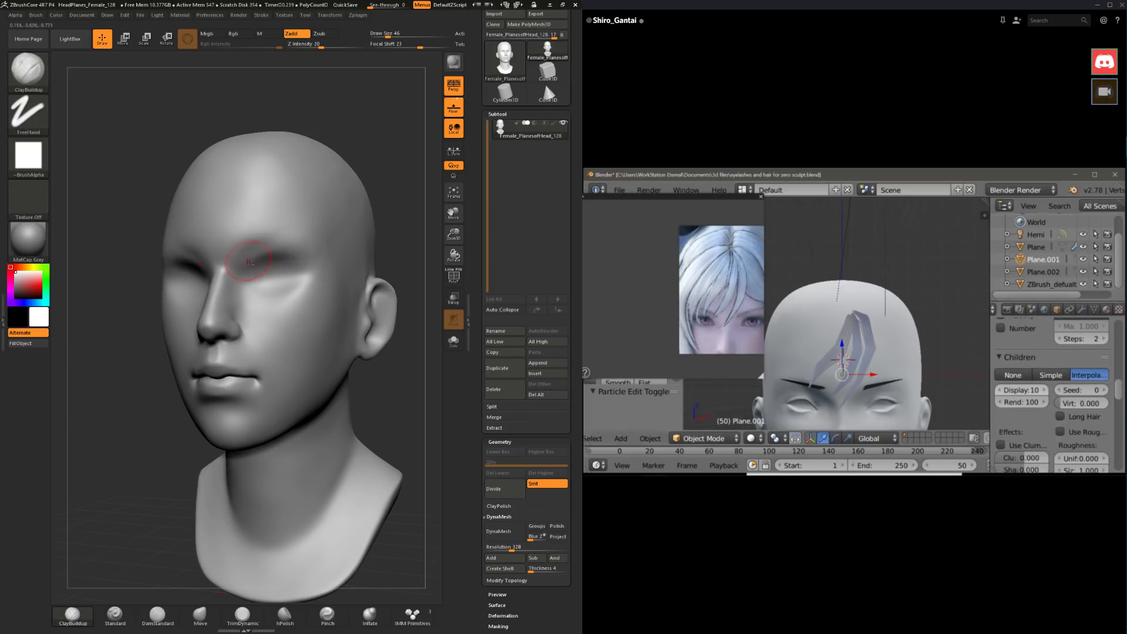
right_click_drag(329, 221, 280, 245, "shift")
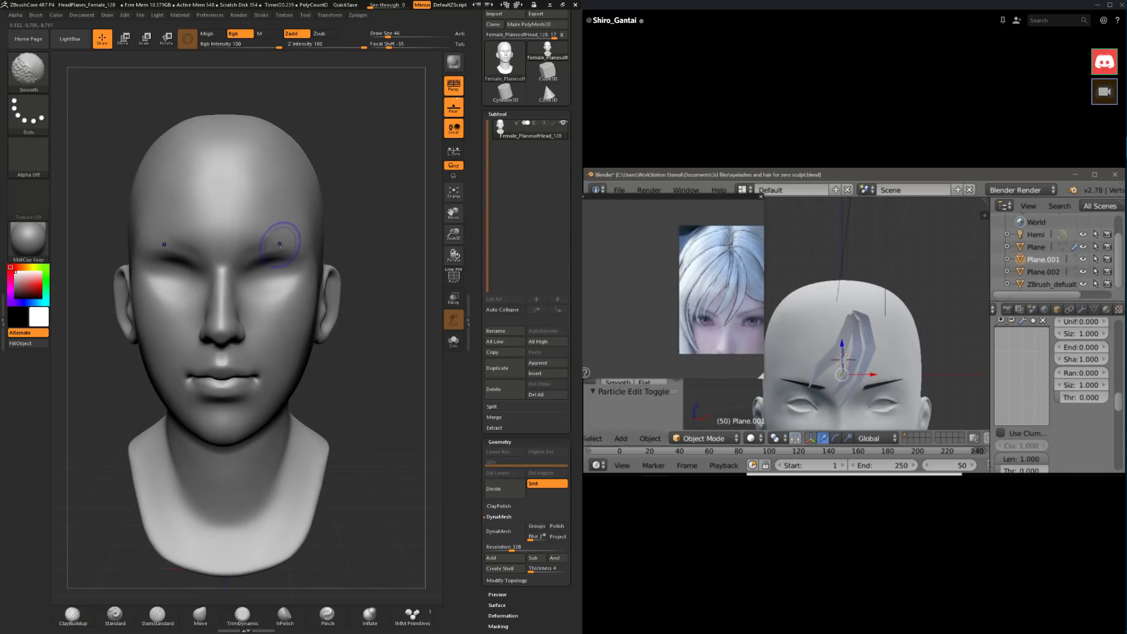
left_click_drag(380, 227, 358, 201)
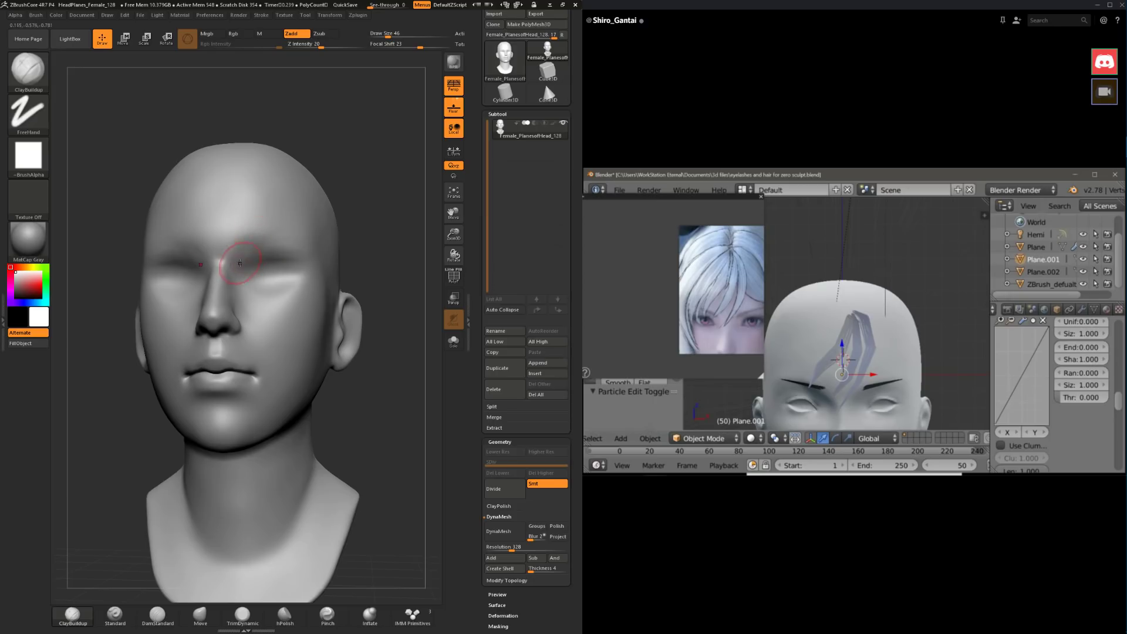
key("shift")
Step: Smooth the outer brow, set the ClayBuildup draw size to 54 and add volume to the upper eye area
left_click_drag(365, 207, 334, 198)
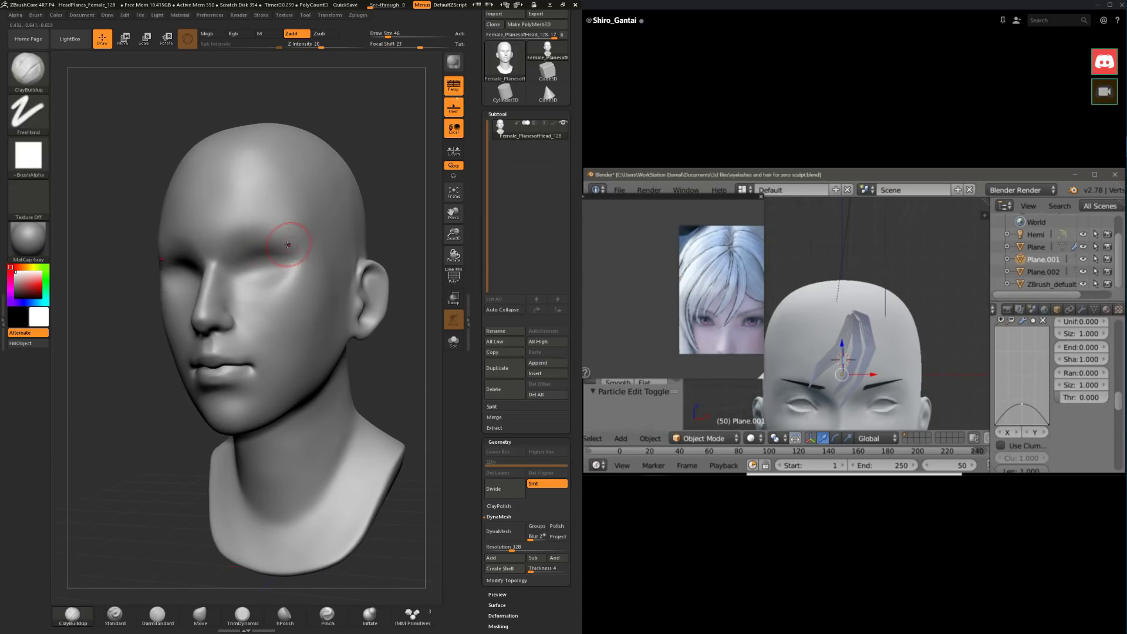
key("shift")
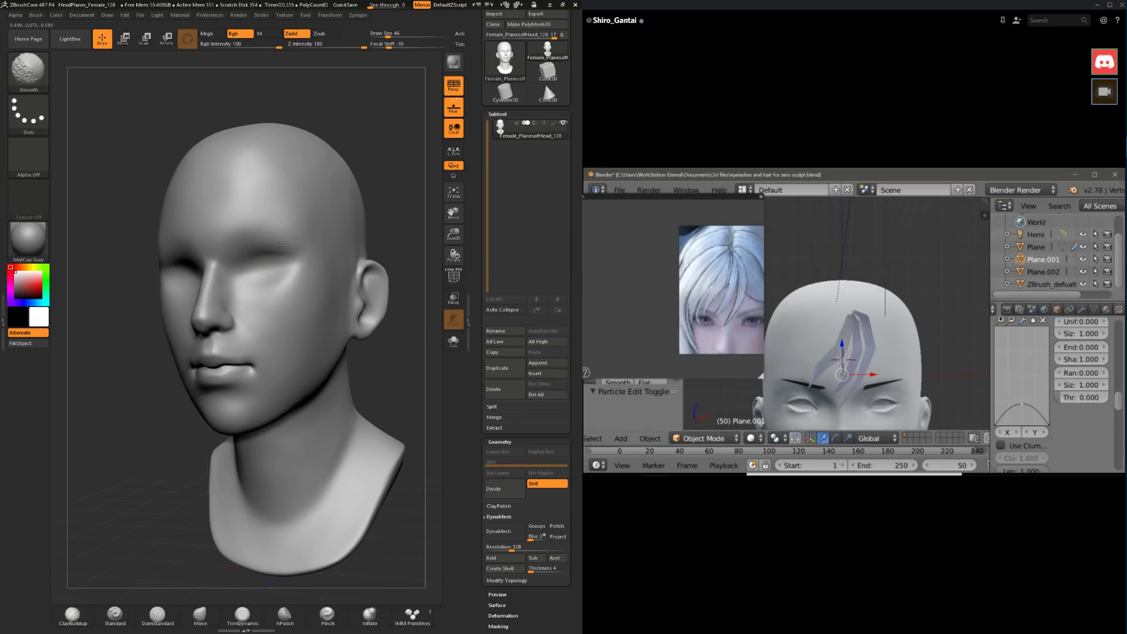
right_click_drag(281, 232, 299, 249)
key("space")
left_click_drag(290, 265, 279, 265)
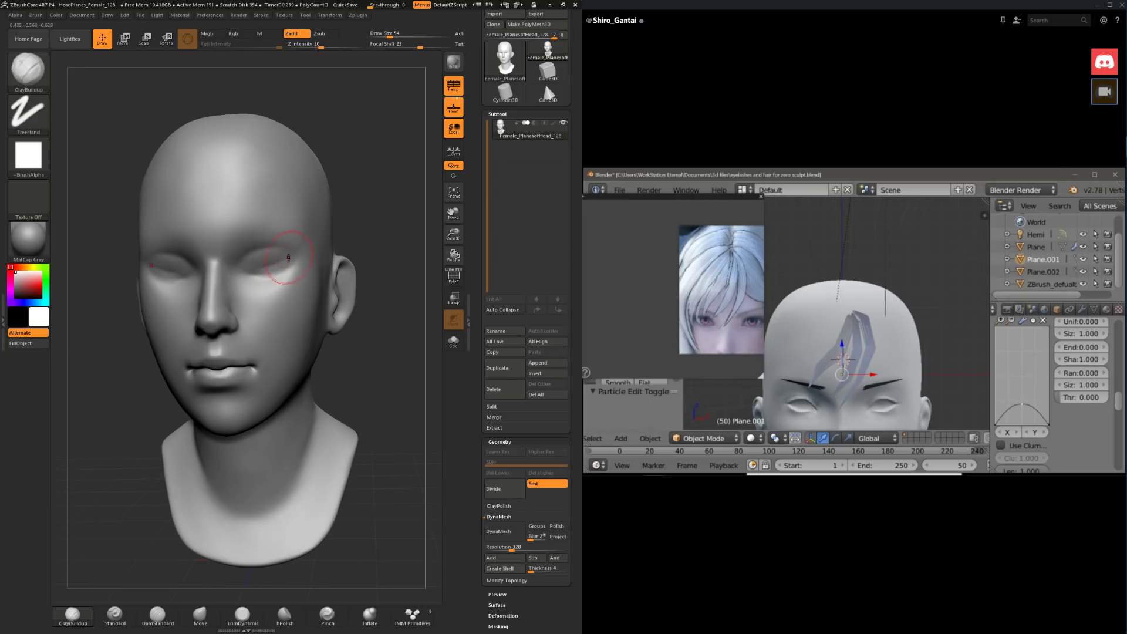
Step: Reduce the ClayBuildup draw size and fill out the outer eye sockets and the transition to the upper cheeks
right_click_drag(253, 258, 395, 188)
key("space")
left_click_drag(325, 258, 316, 258)
key("ctrl")
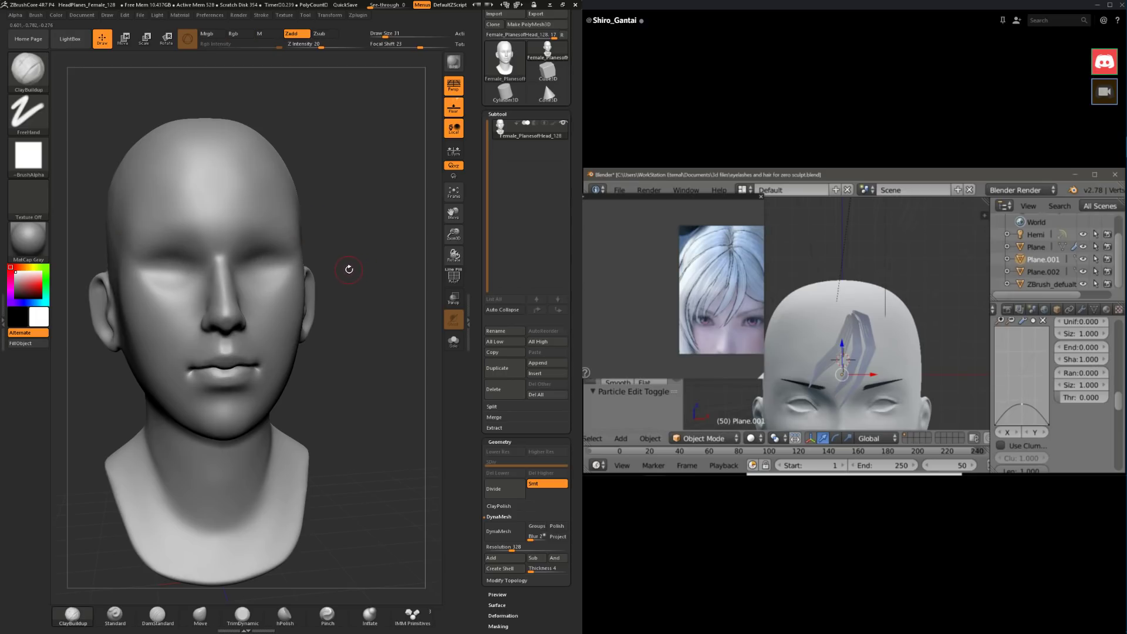
left_click_drag(374, 222, 357, 219)
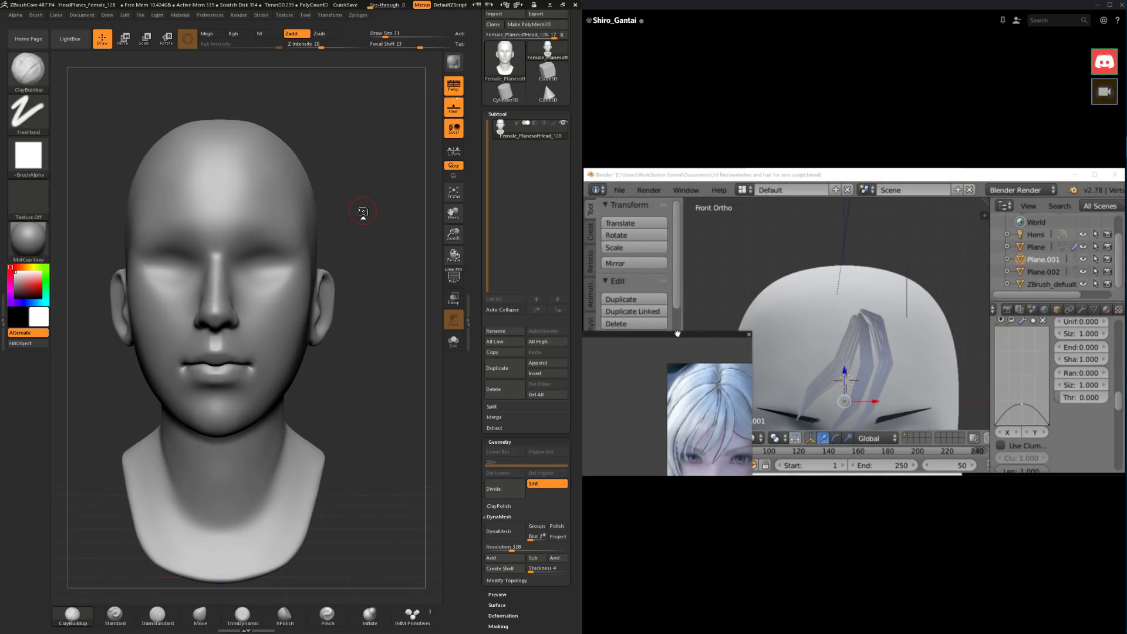
Step: Refine the chin and underjaw contour in profile using the Move brush at draw size 77
left_click(213, 617)
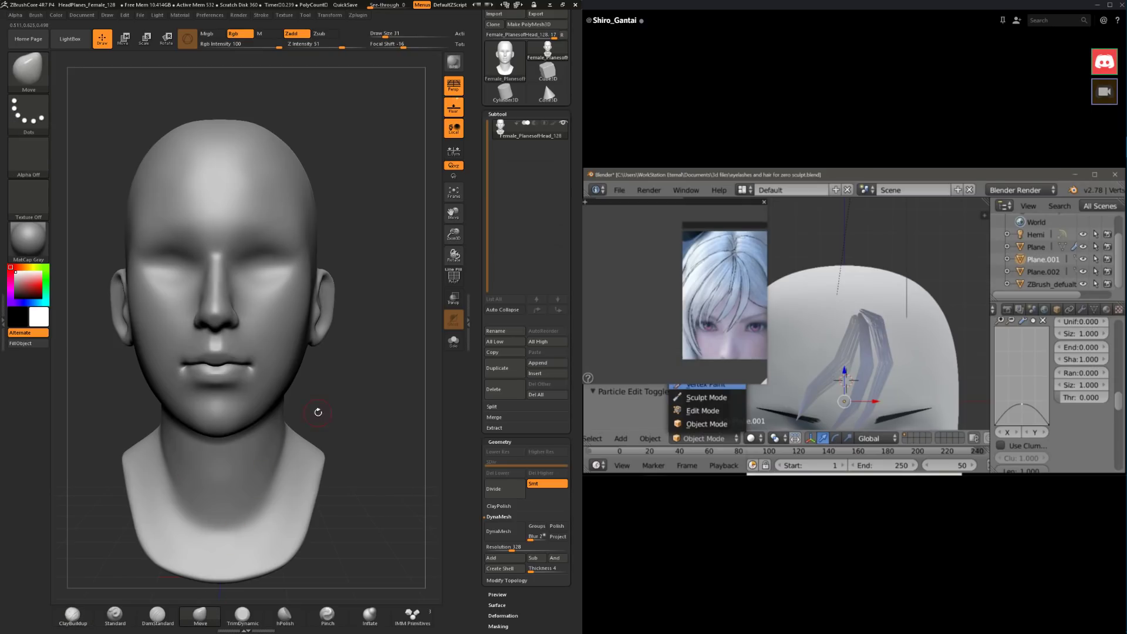
left_click_drag(317, 410, 211, 414)
key("space")
mouse_move(298, 423)
left_mouse_down()
mouse_move(332, 424)
mouse_move(305, 444)
mouse_move(285, 434)
left_mouse_up()
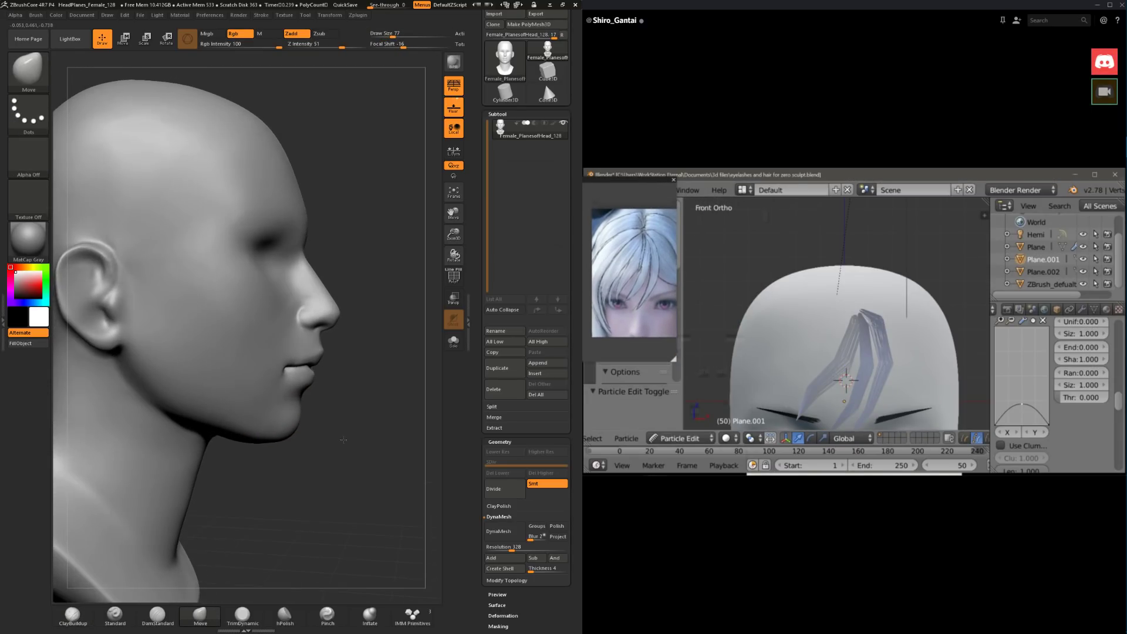
mouse_move(329, 478)
left_mouse_down()
mouse_move(375, 403)
mouse_move(261, 352)
mouse_move(242, 383)
left_mouse_up()
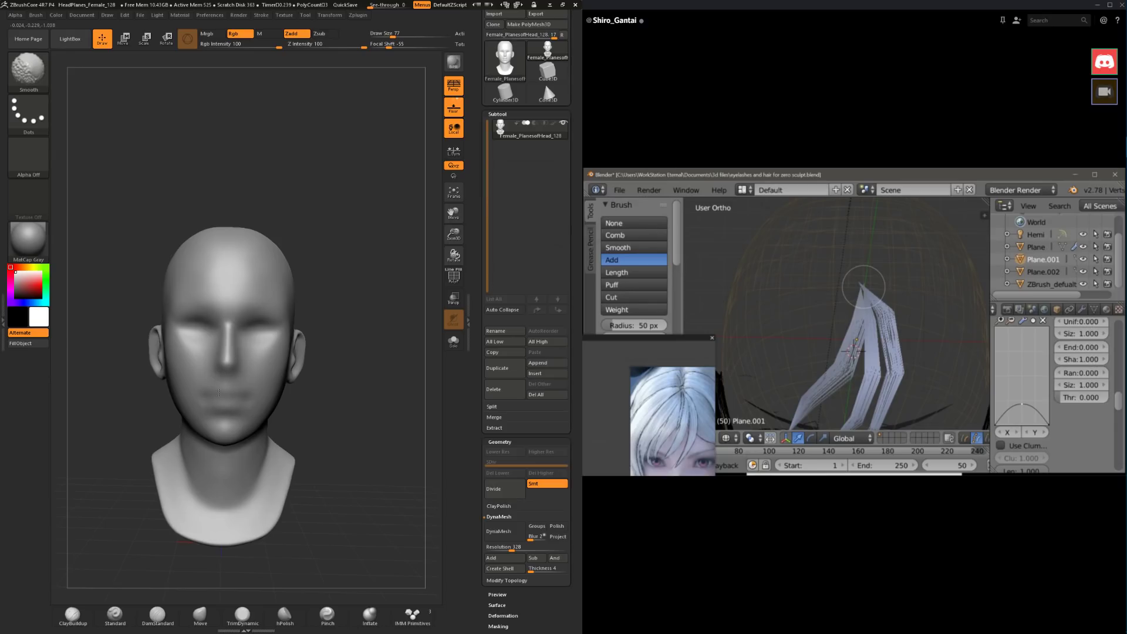
Step: Enlarge the Move brush to lengthen the chin downward and adjust the outlines of the cheeks, temples and skull
left_click(200, 614)
key("space")
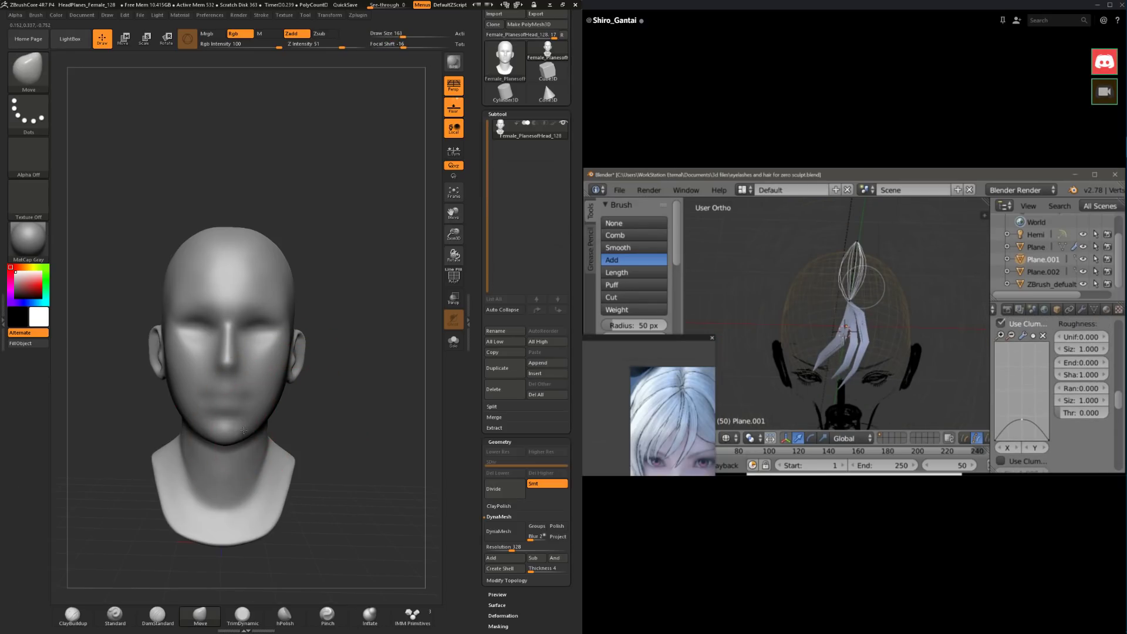
left_click_drag(244, 430, 244, 449)
left_click_drag(270, 409, 276, 405)
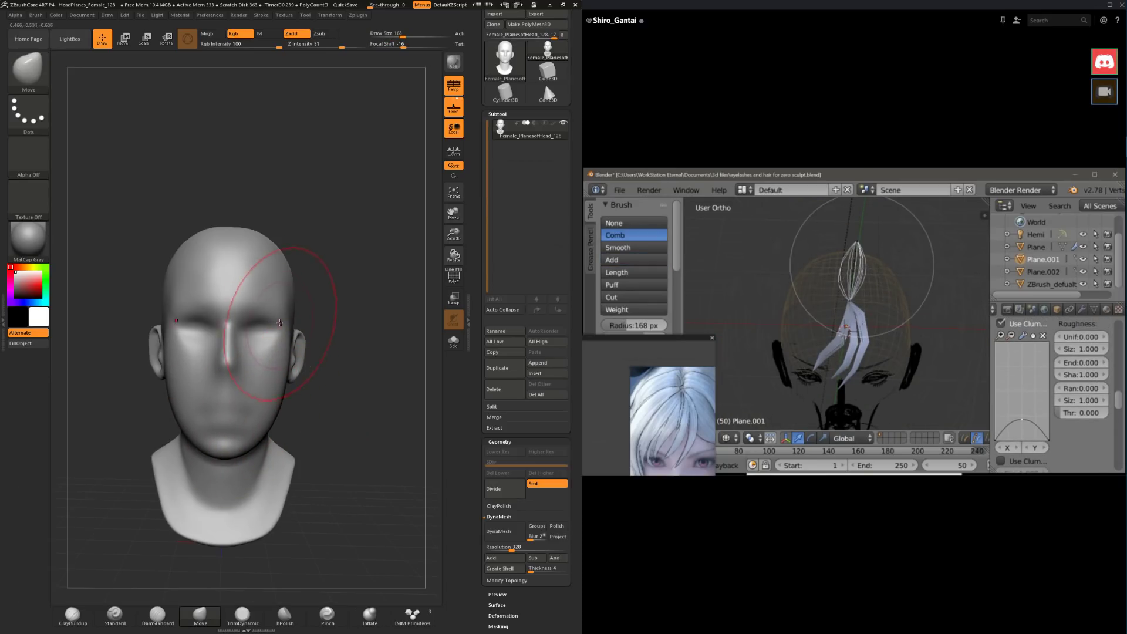
left_click_drag(265, 244, 270, 236)
left_click_drag(296, 320, 300, 320)
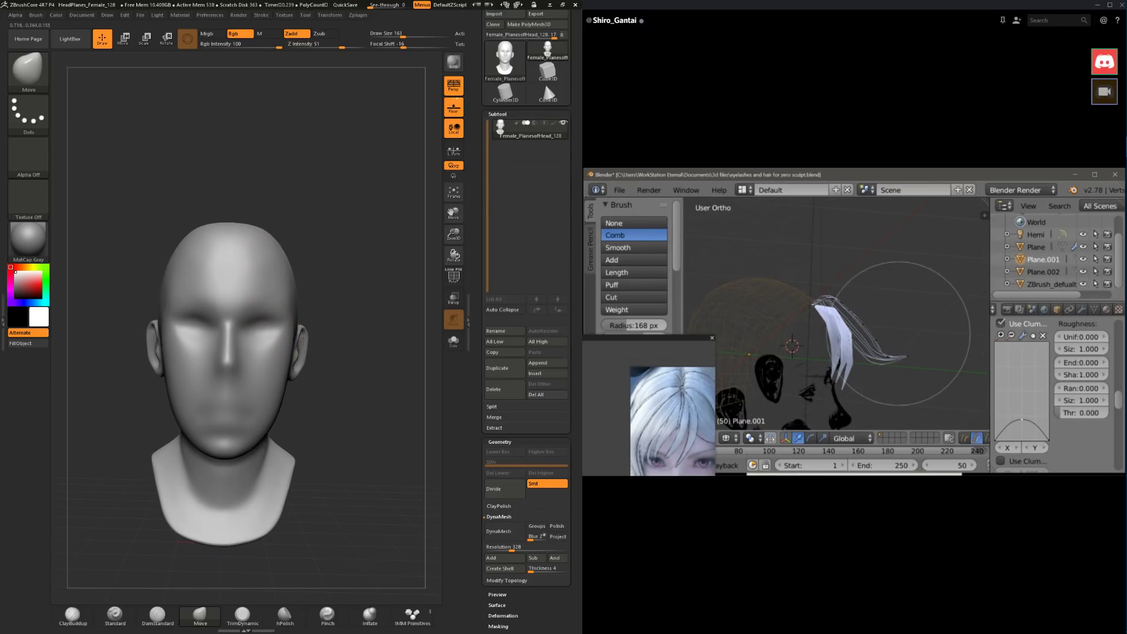
left_click(158, 614)
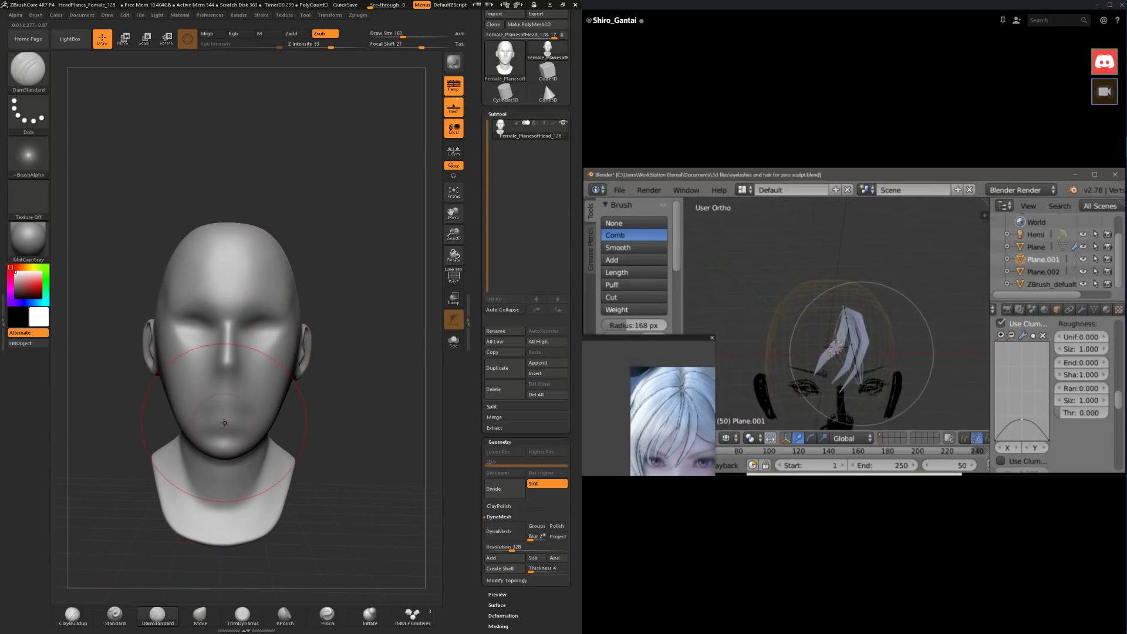
left_click_drag(224, 422, 224, 411)
mouse_move(357, 395)
left_mouse_down()
mouse_move(166, 513)
mouse_move(181, 545)
mouse_move(262, 516)
mouse_move(327, 448)
mouse_move(322, 397)
left_mouse_up()
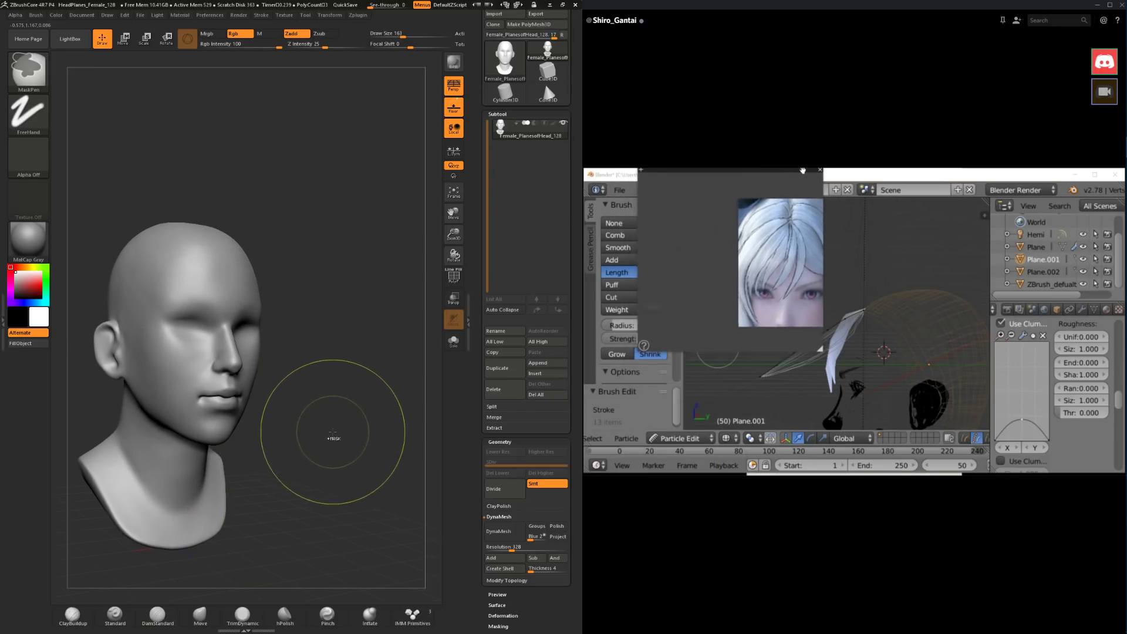
left_click_drag(332, 446, 110, 601)
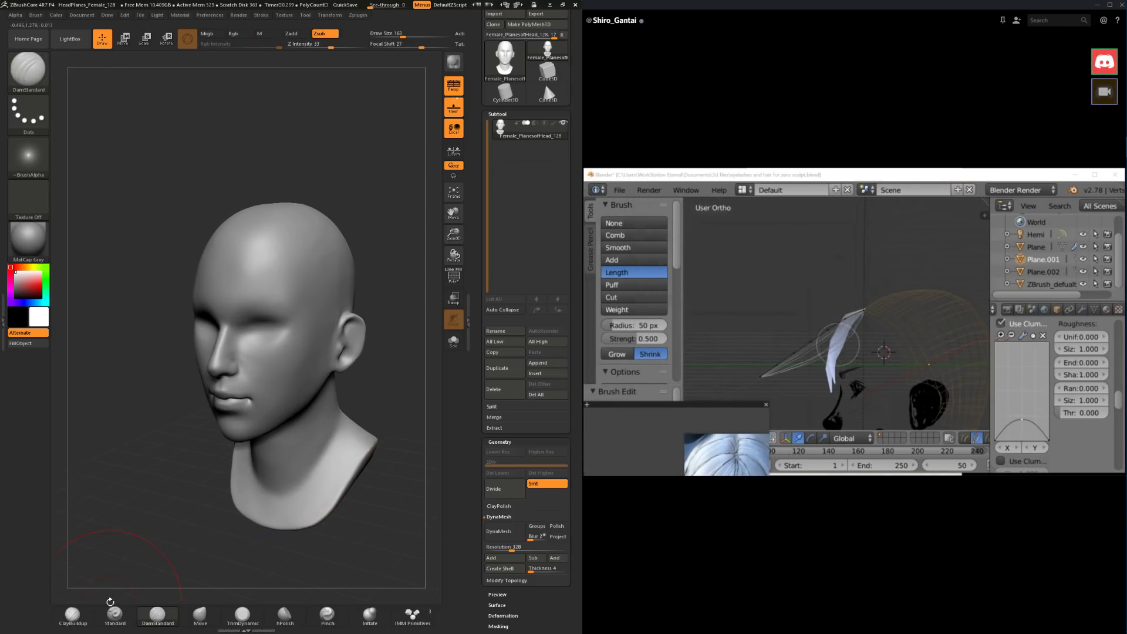
Step: Build up the jawline from below the ear toward the chin with a smaller ClayBuildup brush and smooth the strokes
left_click(74, 615)
left_click_drag(376, 474, 259, 520)
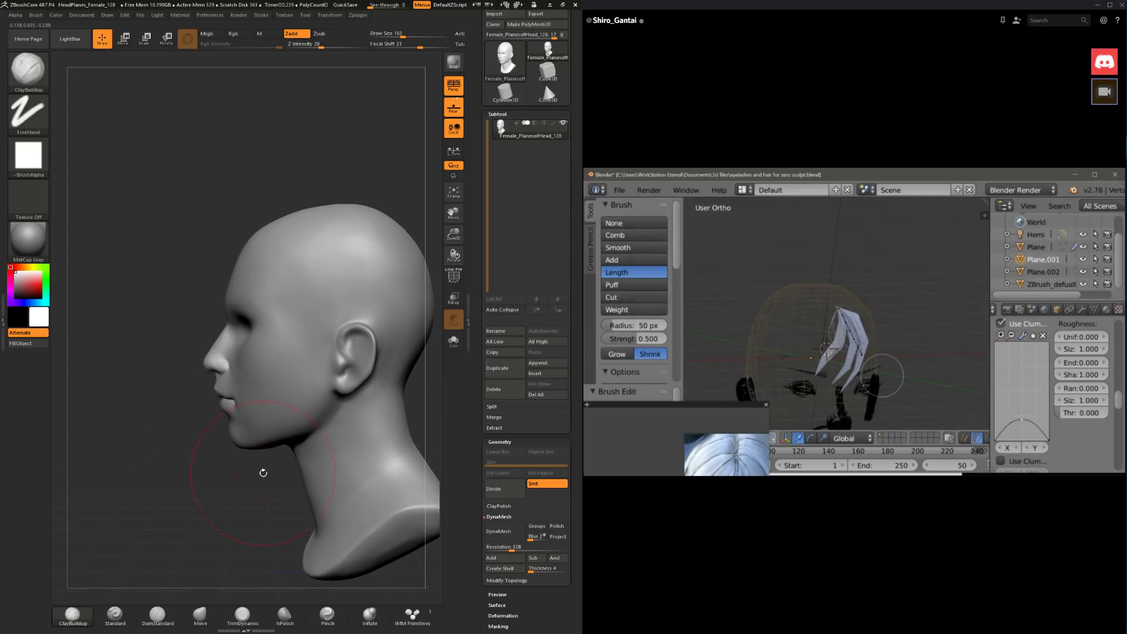
key("space")
left_click_drag(266, 469, 242, 471)
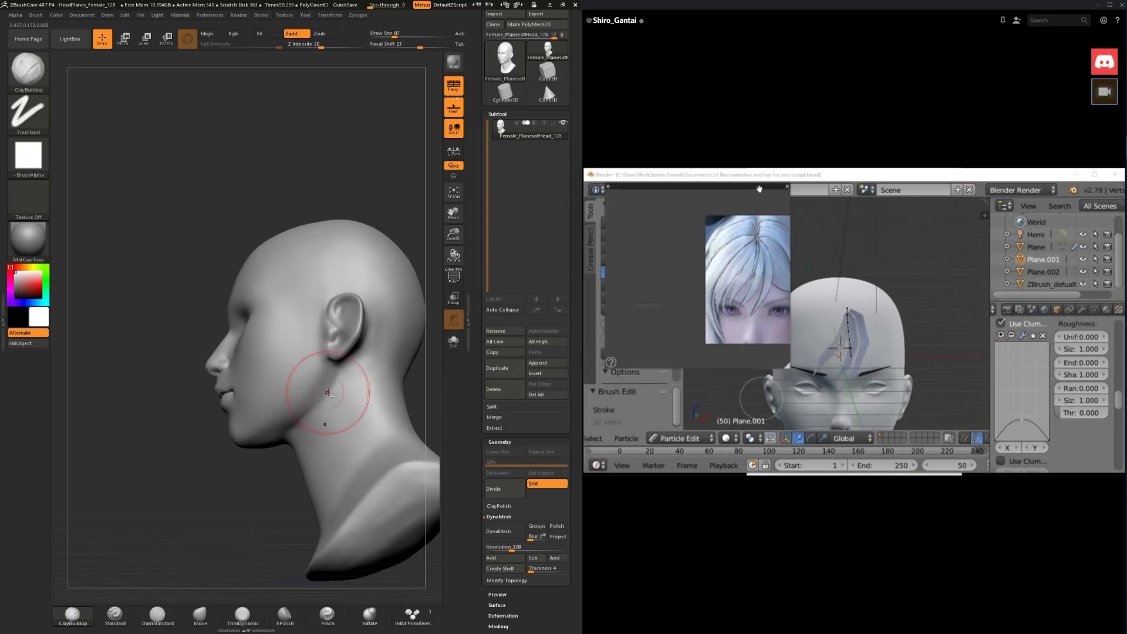
left_click_drag(327, 393, 276, 422)
key("space")
mouse_move(339, 390)
left_mouse_down()
mouse_move(264, 412)
mouse_move(307, 374)
left_mouse_up()
key("space")
left_click_drag(272, 407, 289, 396, "shift")
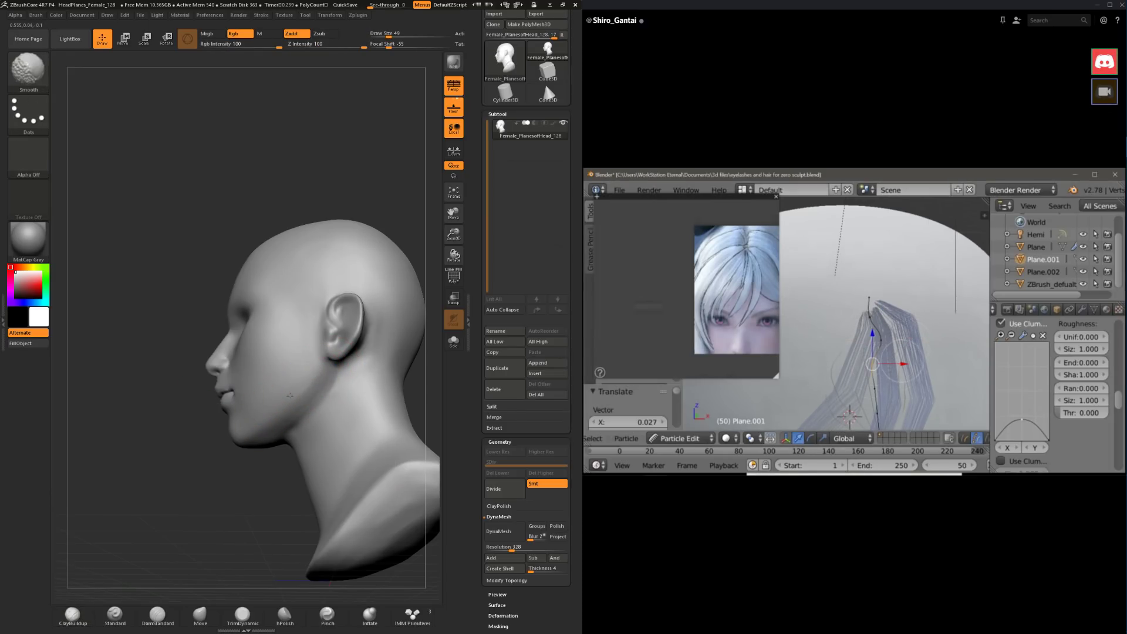
Step: Smooth the transition from the rear jaw into the side of the neck below the ear
mouse_move(221, 503)
left_mouse_down()
mouse_move(301, 448)
mouse_move(301, 424)
left_mouse_up()
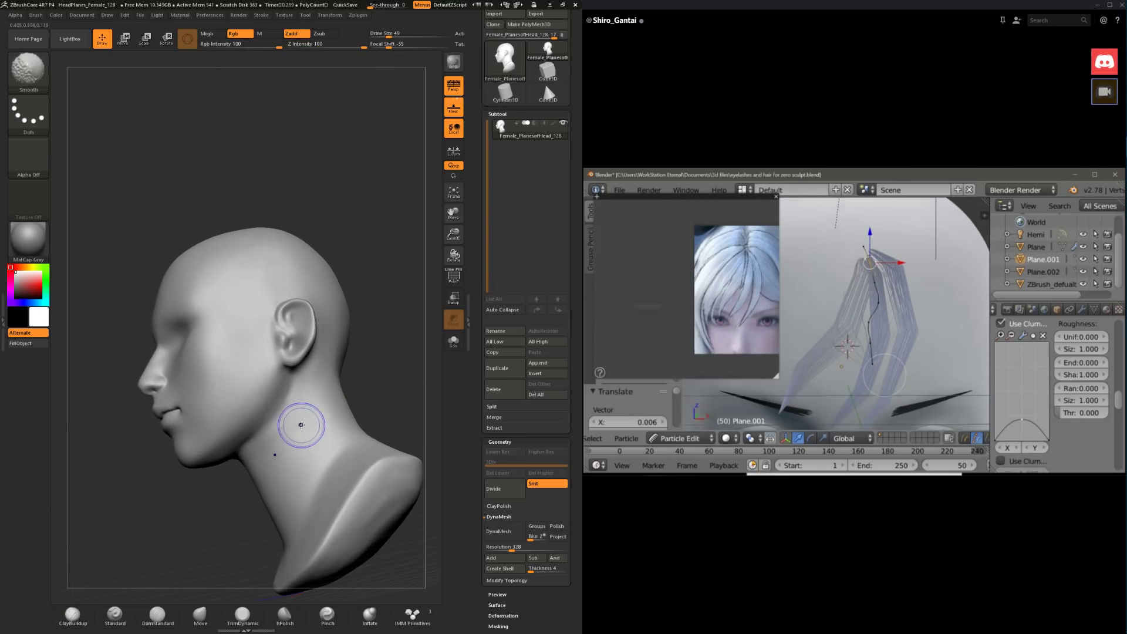
left_click_drag(213, 531, 216, 501)
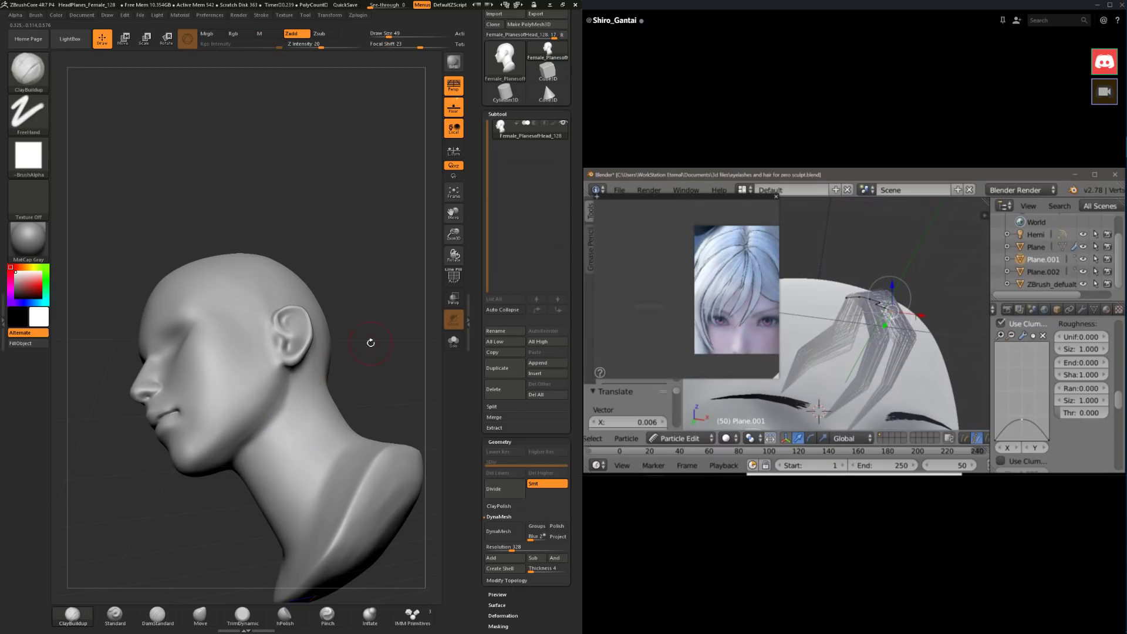
left_click_drag(370, 342, 347, 370)
left_click_drag(326, 505, 342, 434, "alt")
Step: Set the Move brush to draw size 77 and focal shift 24 and adjust the shape of the mouth area
left_click(214, 625)
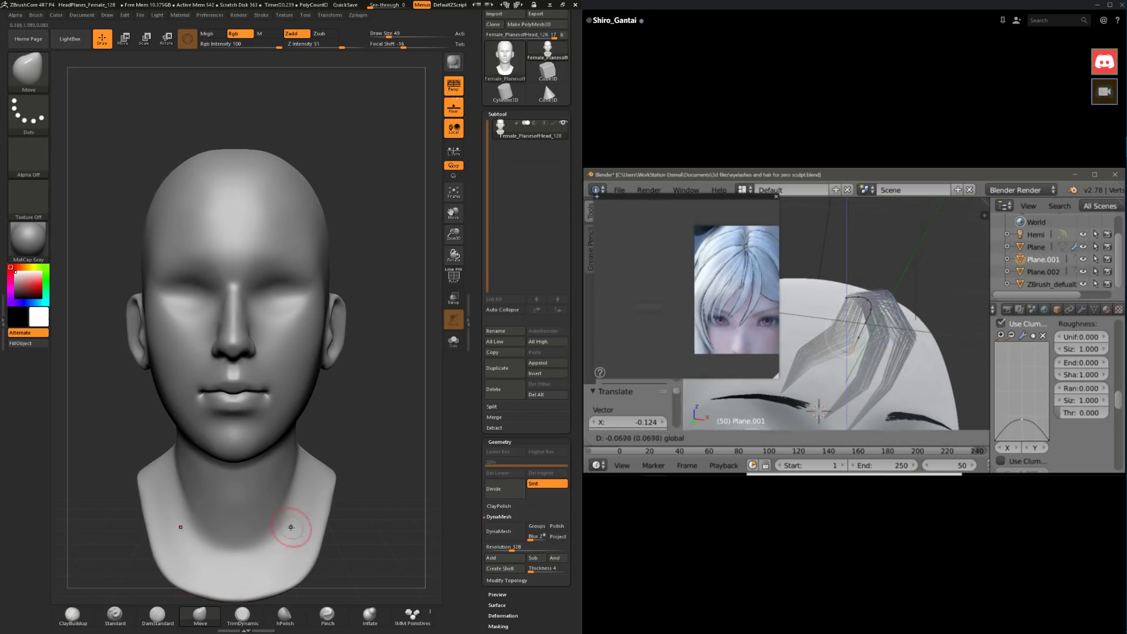
left_click_drag(370, 509, 293, 481)
key("space")
left_click(223, 387)
left_click_drag(223, 388, 236, 400)
key("space")
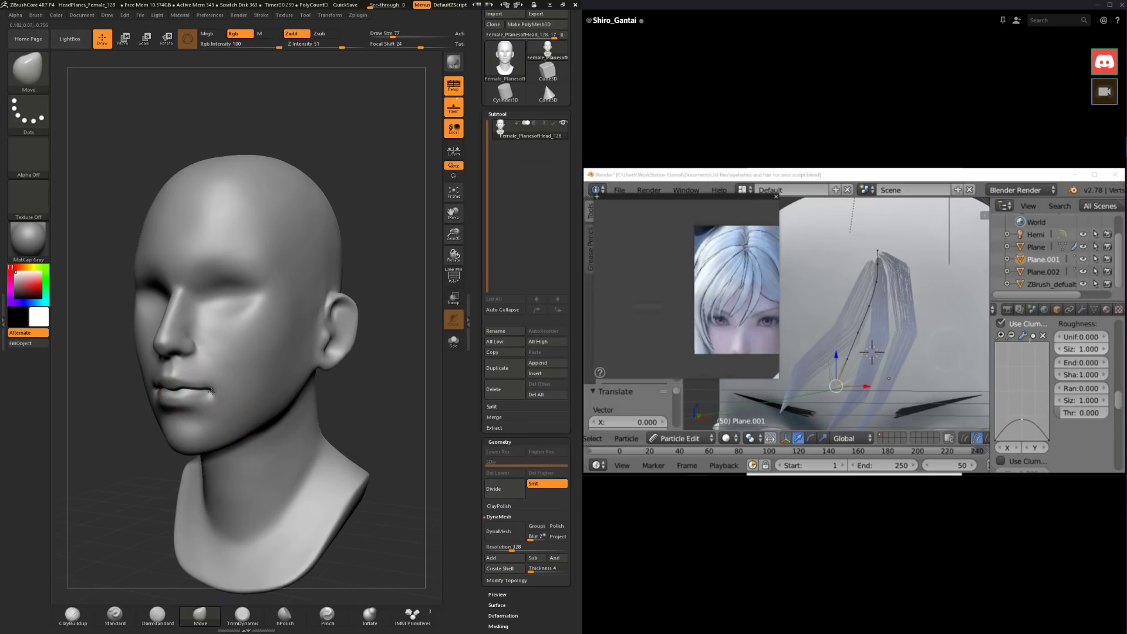
left_click_drag(158, 449, 309, 423, "shift")
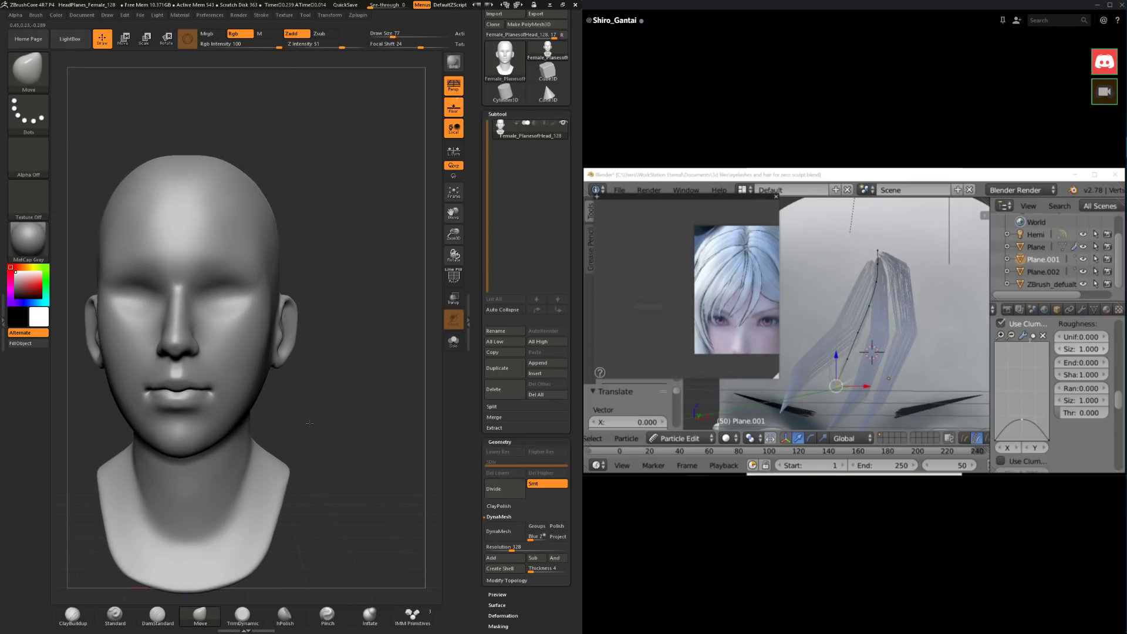
Step: Enlarge the Move brush to draw size 112 and reshape the jaw corner and side of the face near the ear
left_click(73, 617)
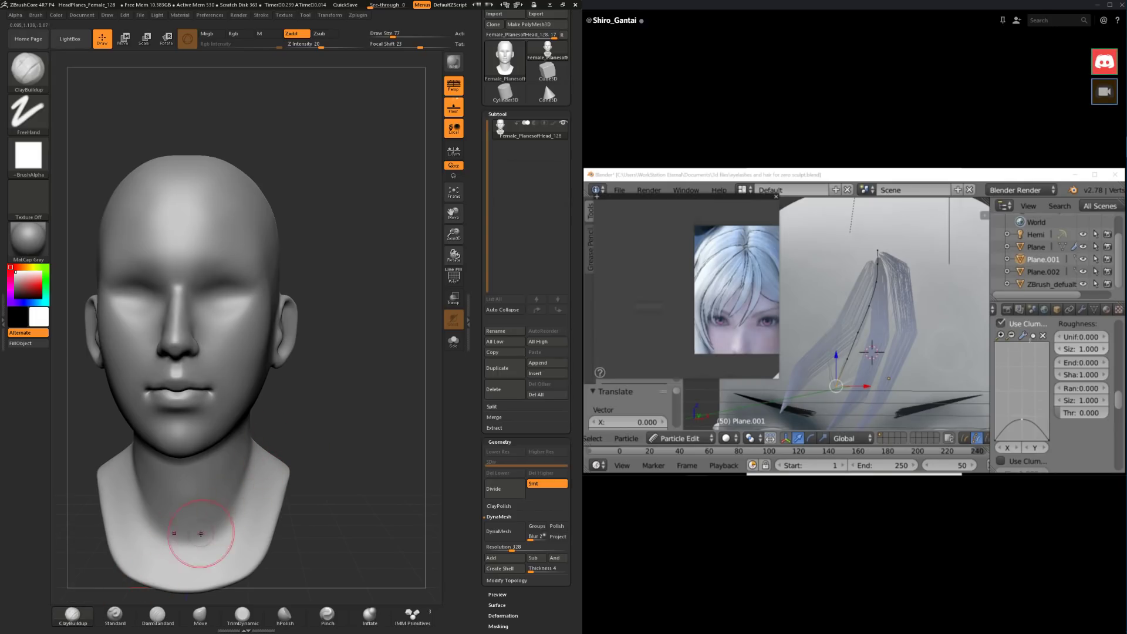
left_click(208, 617)
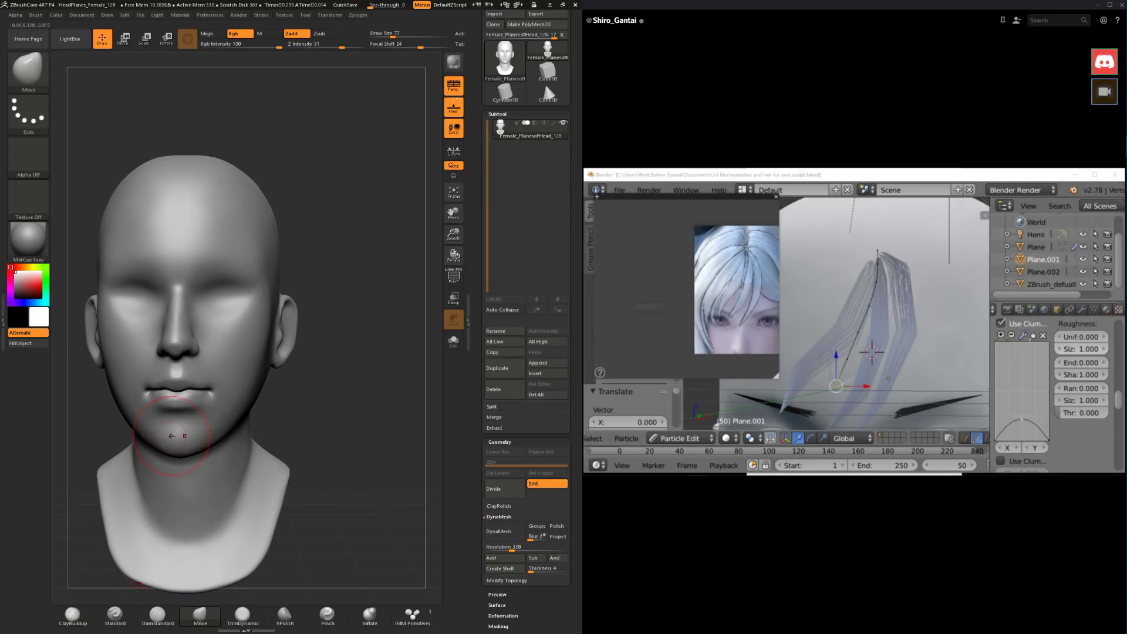
key("space")
left_click(229, 430)
mouse_move(296, 410)
left_mouse_down()
mouse_move(269, 414)
mouse_move(311, 411)
mouse_move(265, 410)
left_mouse_up()
right_click_drag(264, 410, 258, 411)
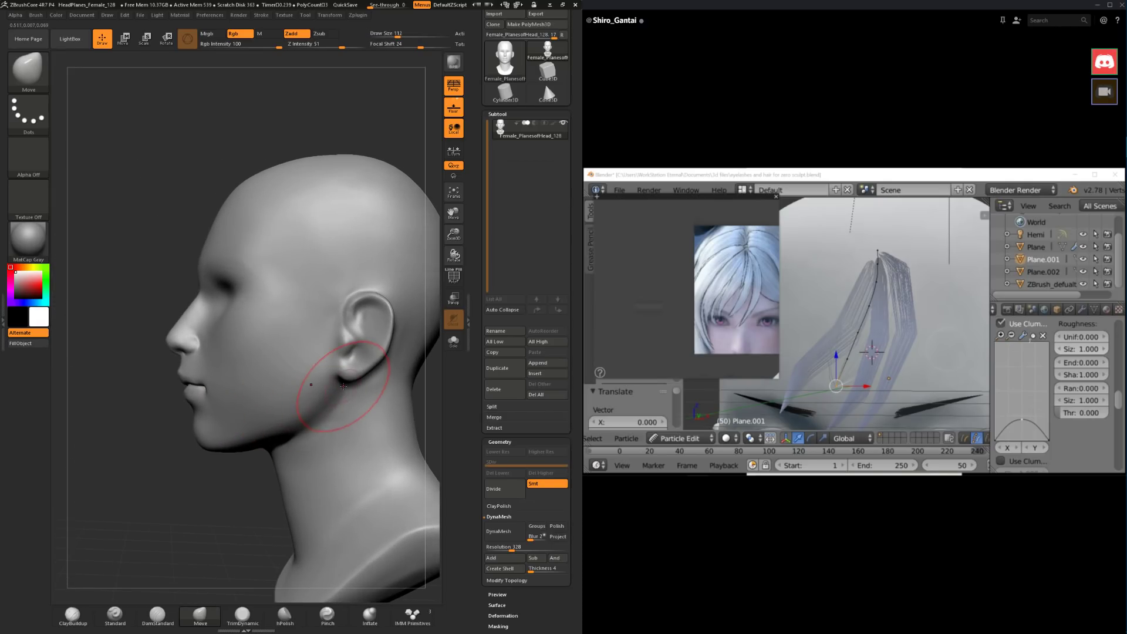
left_click_drag(343, 386, 336, 389)
mouse_move(158, 508)
left_mouse_down()
mouse_move(311, 510)
mouse_move(354, 396)
mouse_move(338, 369)
left_mouse_up()
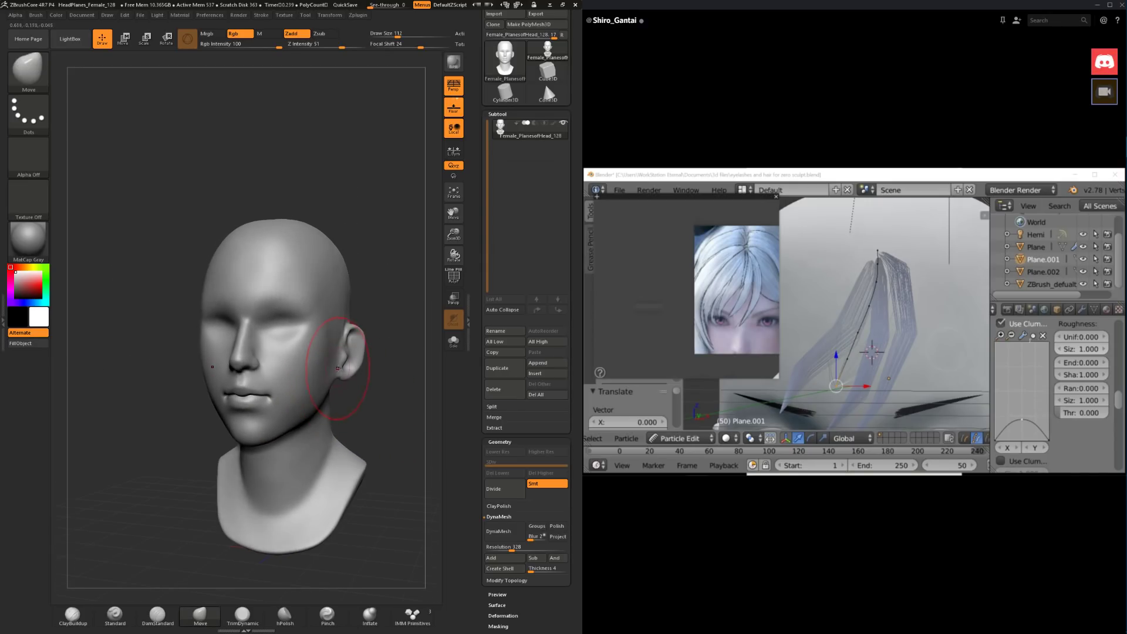
left_click_drag(360, 320, 369, 317)
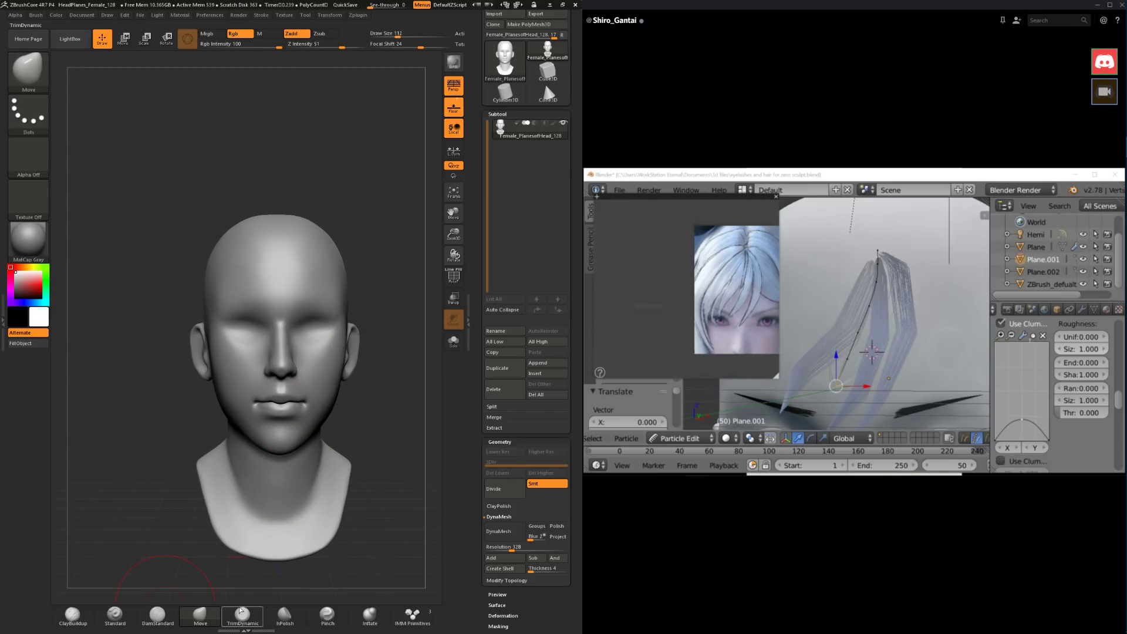
Step: Add volume to the outer brow and outer corner of the eye sockets with ClayBuildup at draw size 37
left_click(74, 619)
mouse_move(369, 314)
left_mouse_down("alt")
mouse_move(366, 332)
mouse_move(375, 311)
mouse_move(364, 323)
mouse_move(382, 339)
left_mouse_up("alt")
key("space")
key("space")
key("space")
left_click_drag(382, 340, 366, 315)
key("space")
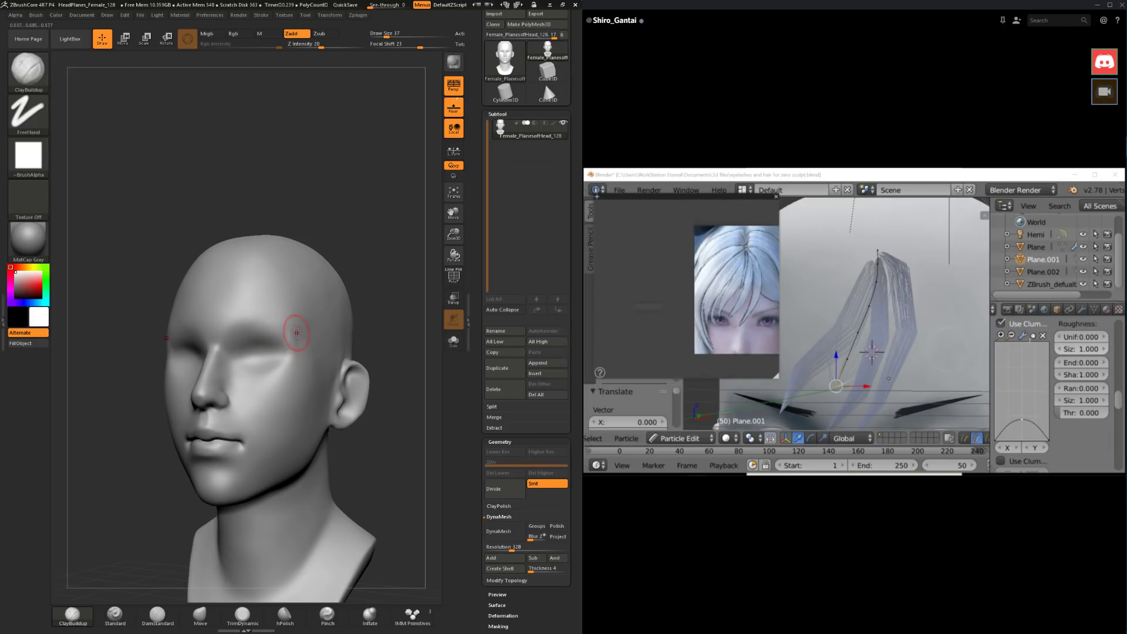
key("space")
left_click_drag(296, 333, 302, 332)
Step: Set the ClayBuildup draw size to 54, build up the temples beside the eye sockets and smooth the strokes
mouse_move(370, 320)
left_mouse_down()
mouse_move(295, 337)
mouse_move(327, 297)
left_mouse_up()
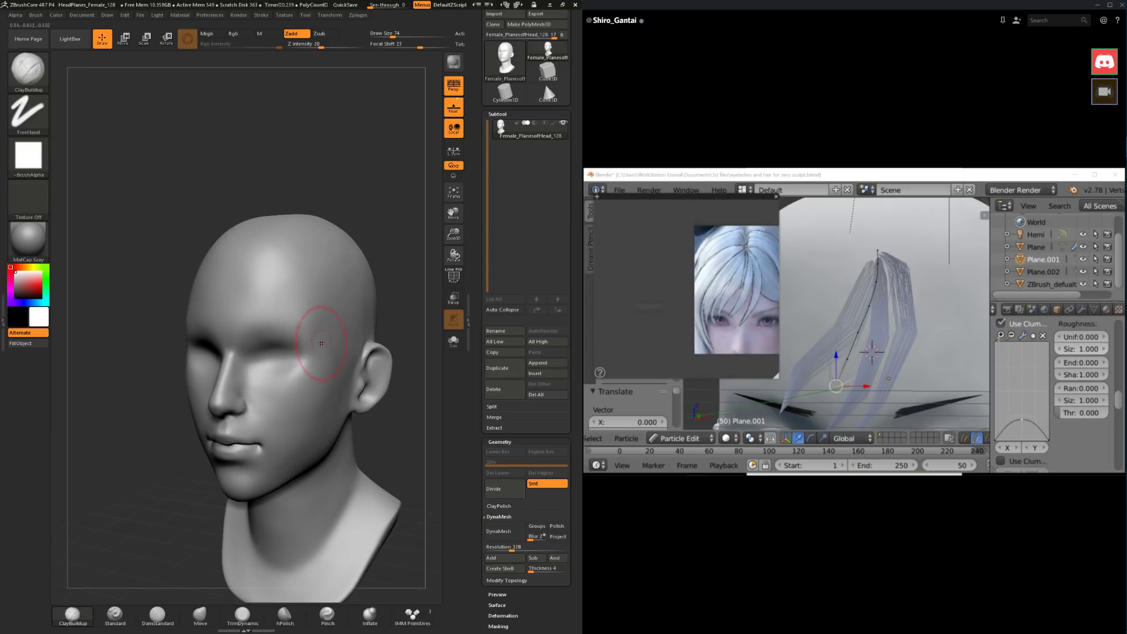
key("space")
left_click_drag(318, 345, 305, 324)
key("shift")
left_click_drag(390, 212, 403, 215)
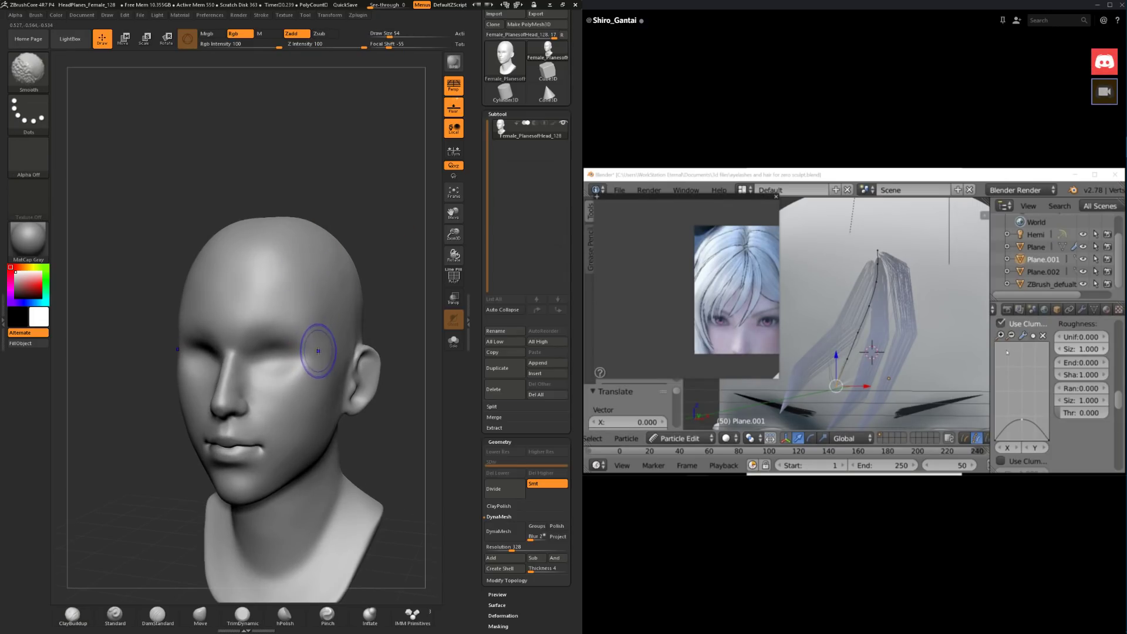
left_click_drag(392, 264, 401, 265)
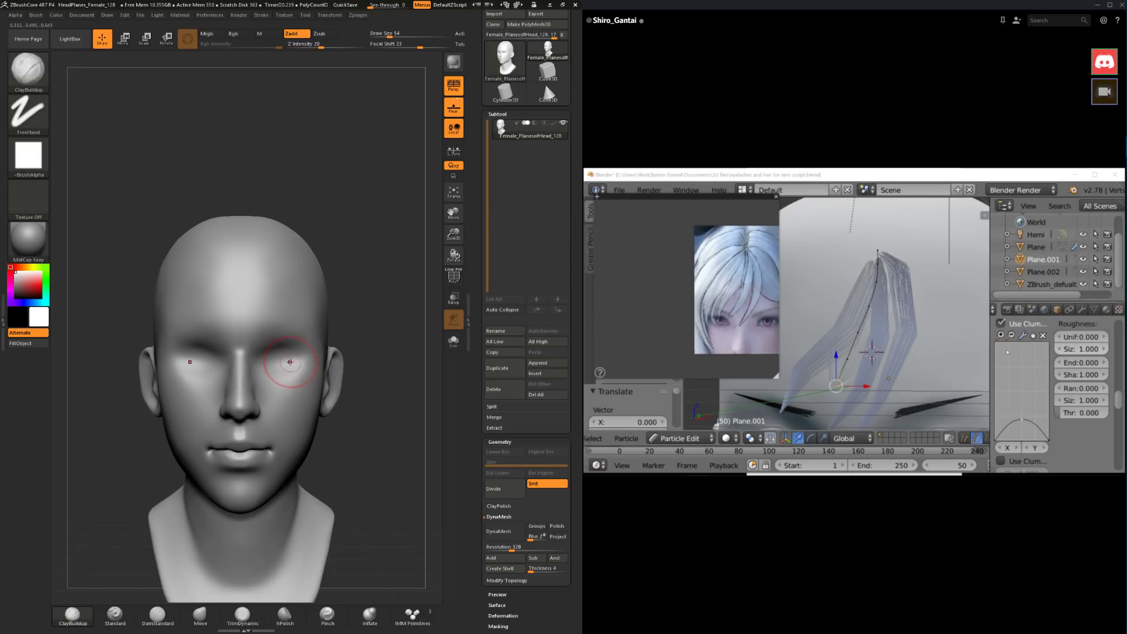
left_click_drag(366, 347, 353, 396, "alt")
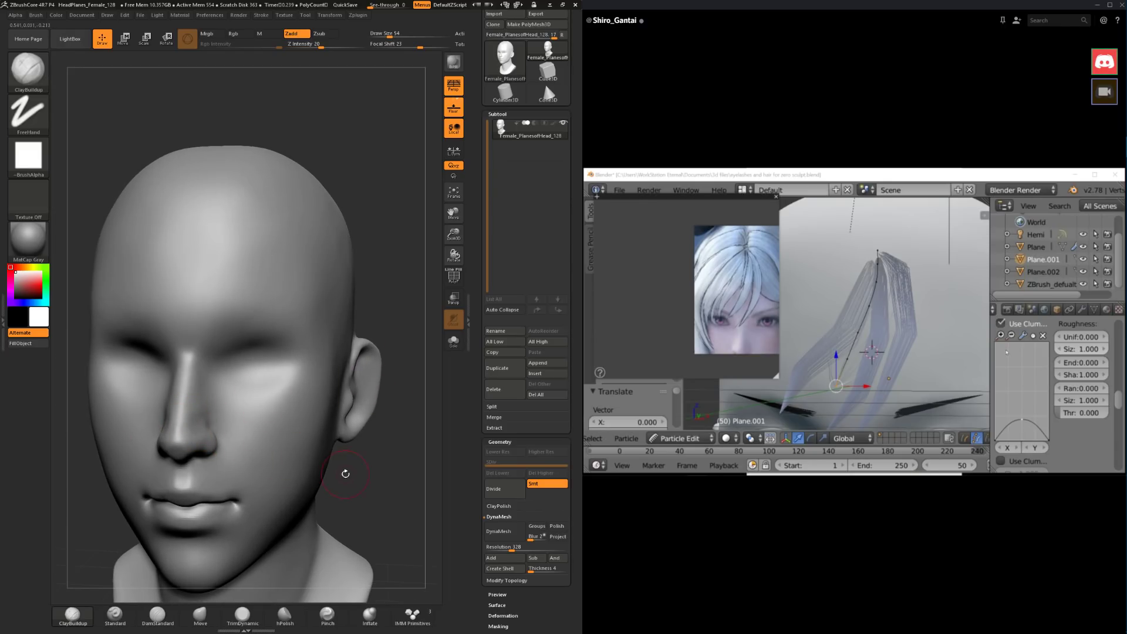
Step: Set the ClayBuildup draw size to 27 and add volume to the lower nose bridge and nose tip
left_click_drag(346, 474, 405, 471)
key("space")
left_click(173, 434)
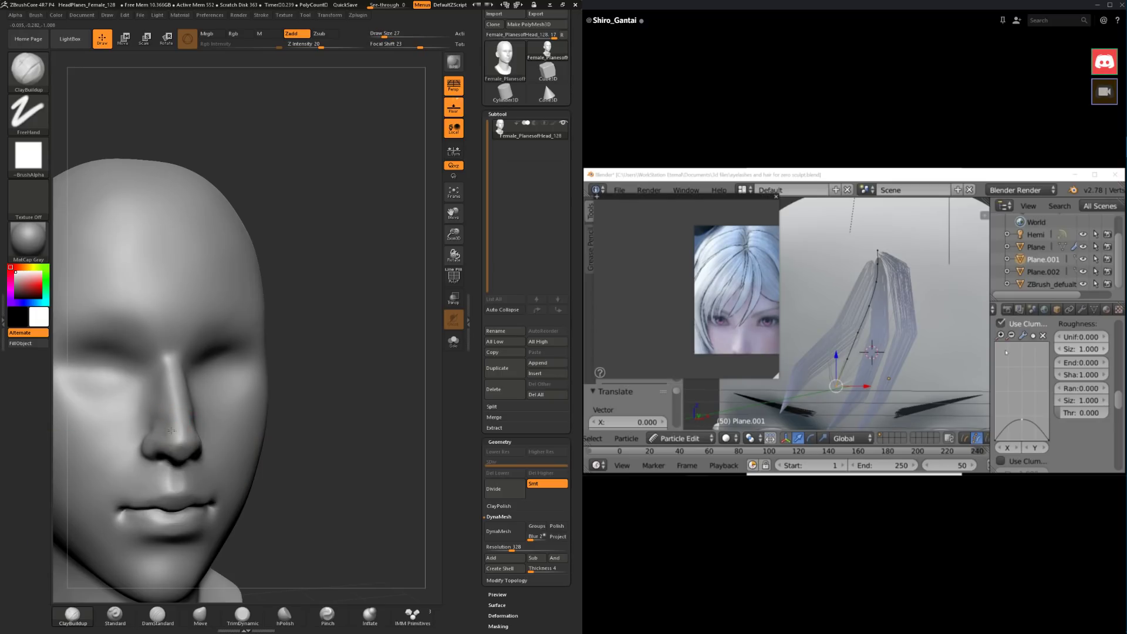
mouse_move(297, 451)
left_mouse_down()
mouse_move(213, 450)
mouse_move(186, 421)
left_mouse_up()
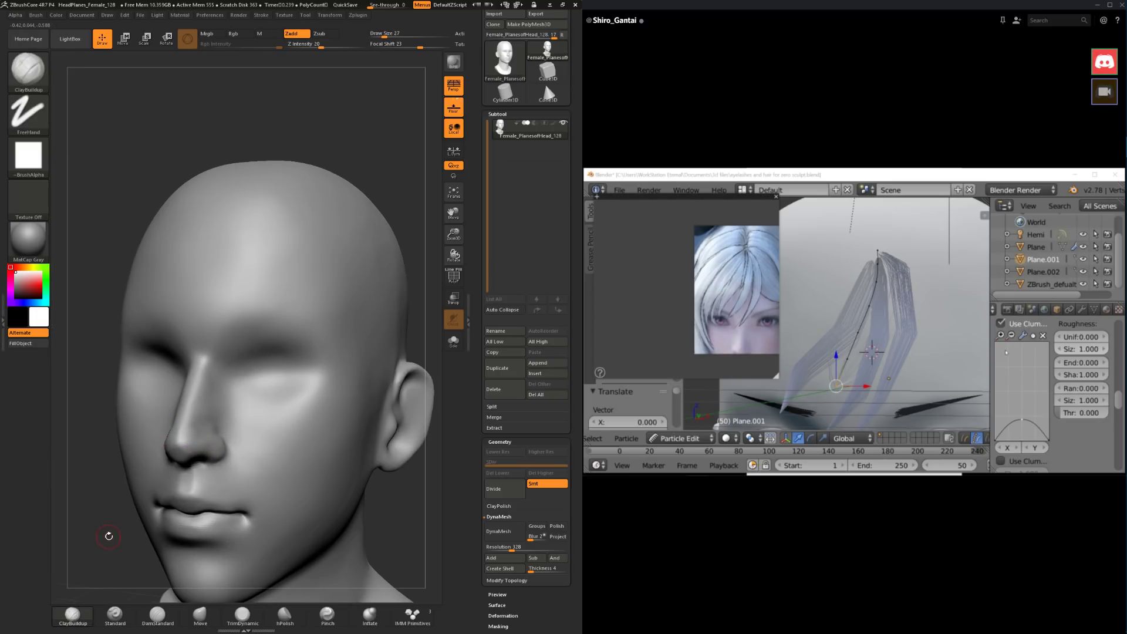
left_click_drag(108, 534, 160, 528)
mouse_move(365, 456)
left_mouse_down()
mouse_move(254, 362)
mouse_move(227, 426)
mouse_move(157, 453)
left_mouse_up()
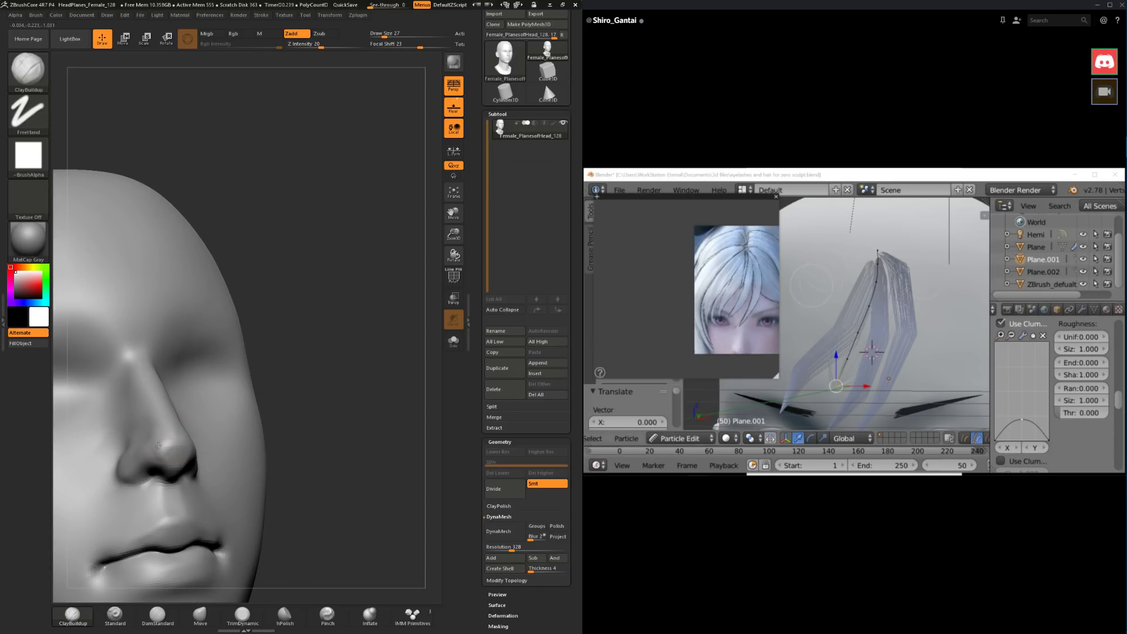
Step: Smooth the added clay on the nose tip and along the lower bridge
key("shift")
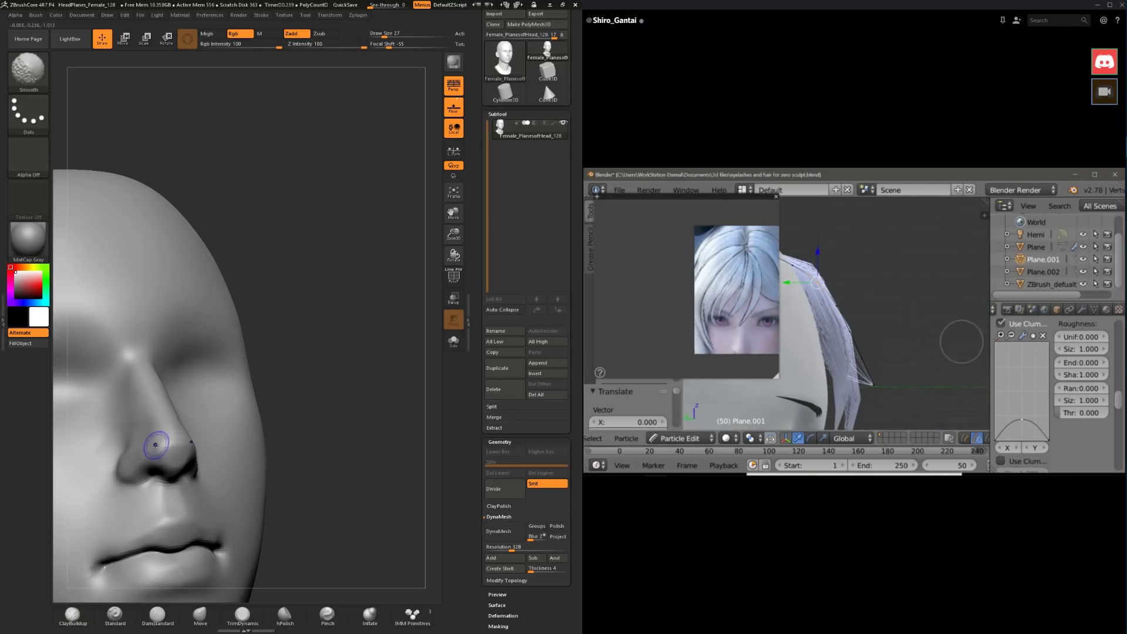
left_click_drag(347, 437, 200, 435)
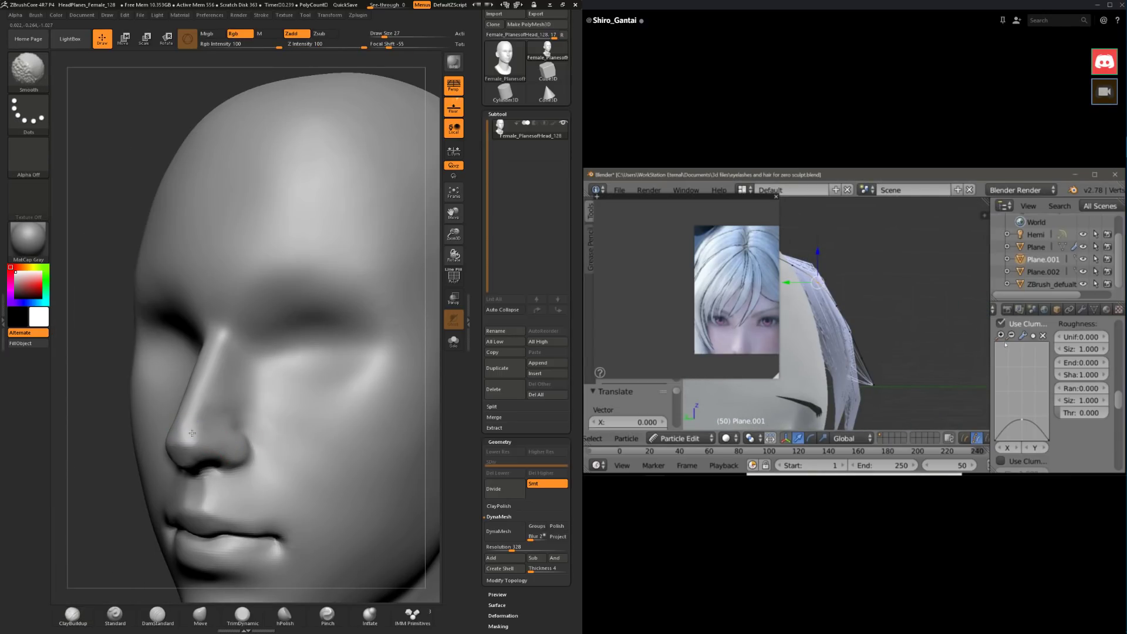
key("shift")
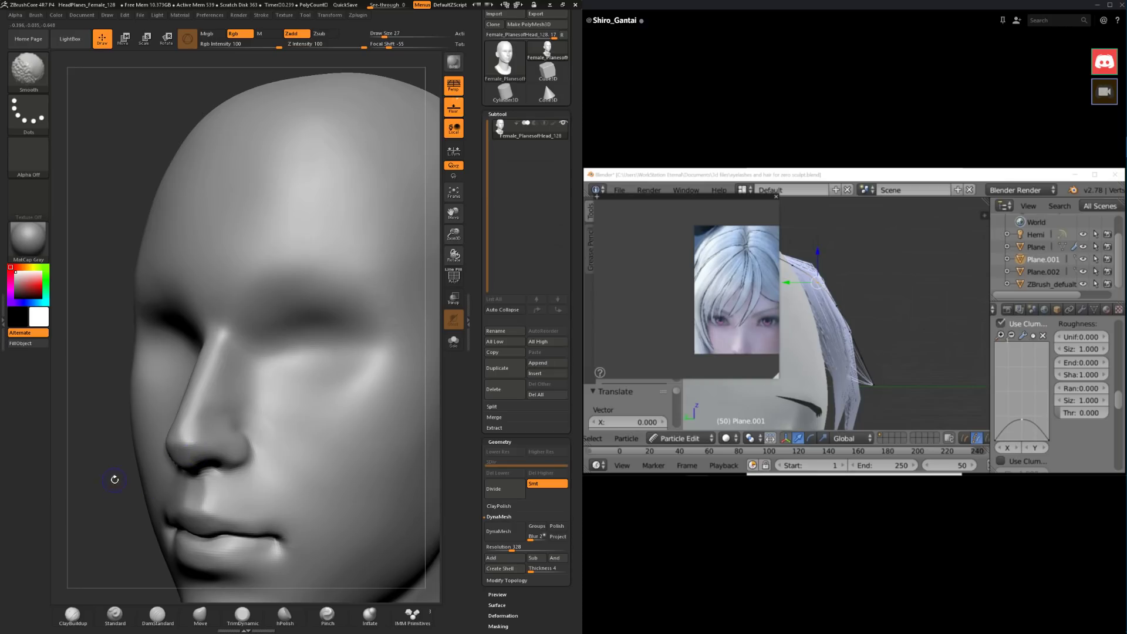
Step: Build up the nostril rims and the underside of the nose with ClayBuildup, reducing the draw size to 19
left_click_drag(115, 480, 159, 405)
mouse_move(173, 470)
left_mouse_down("shift")
mouse_move(177, 478)
mouse_move(178, 454)
left_mouse_up("shift")
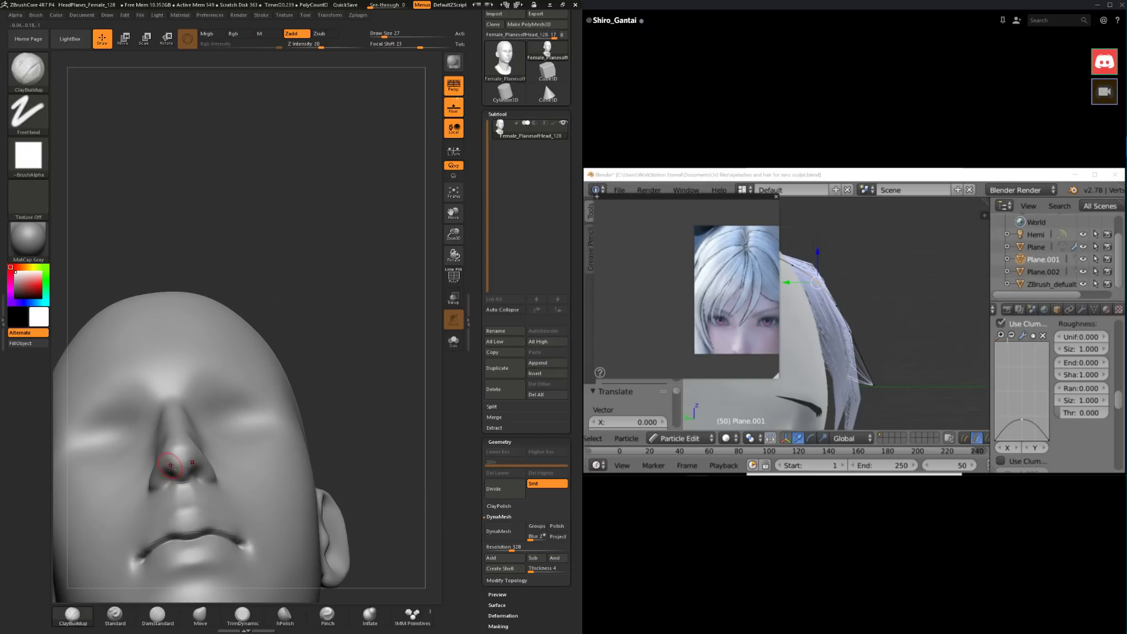
left_click_drag(253, 423, 273, 445)
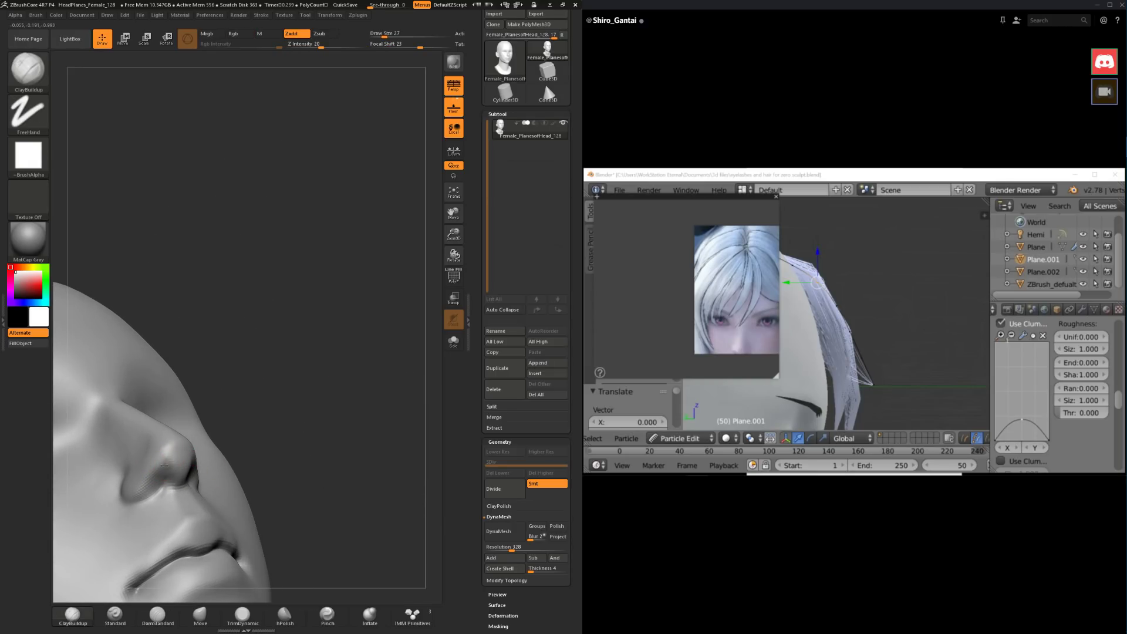
left_click_drag(191, 467, 195, 432)
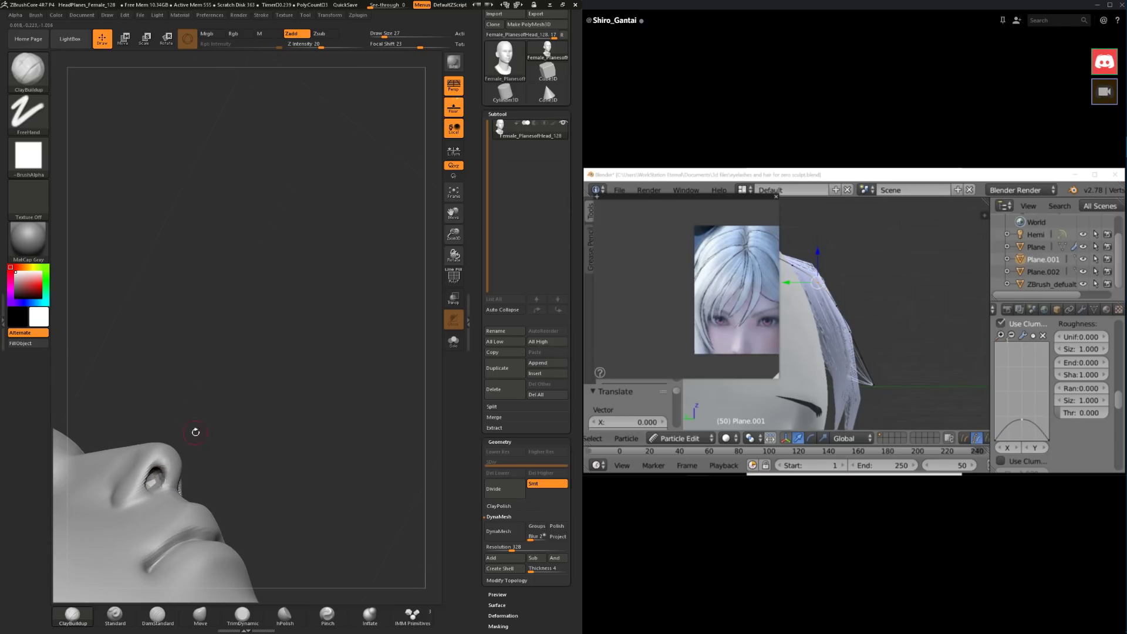
key("space")
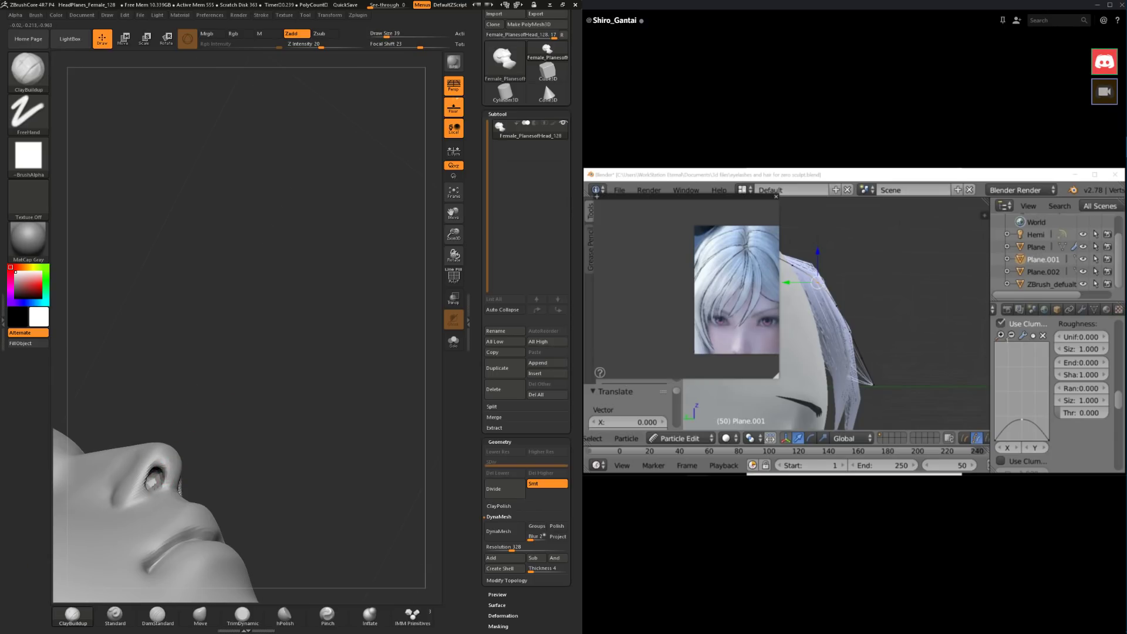
key("shift")
left_click_drag(228, 398, 243, 421)
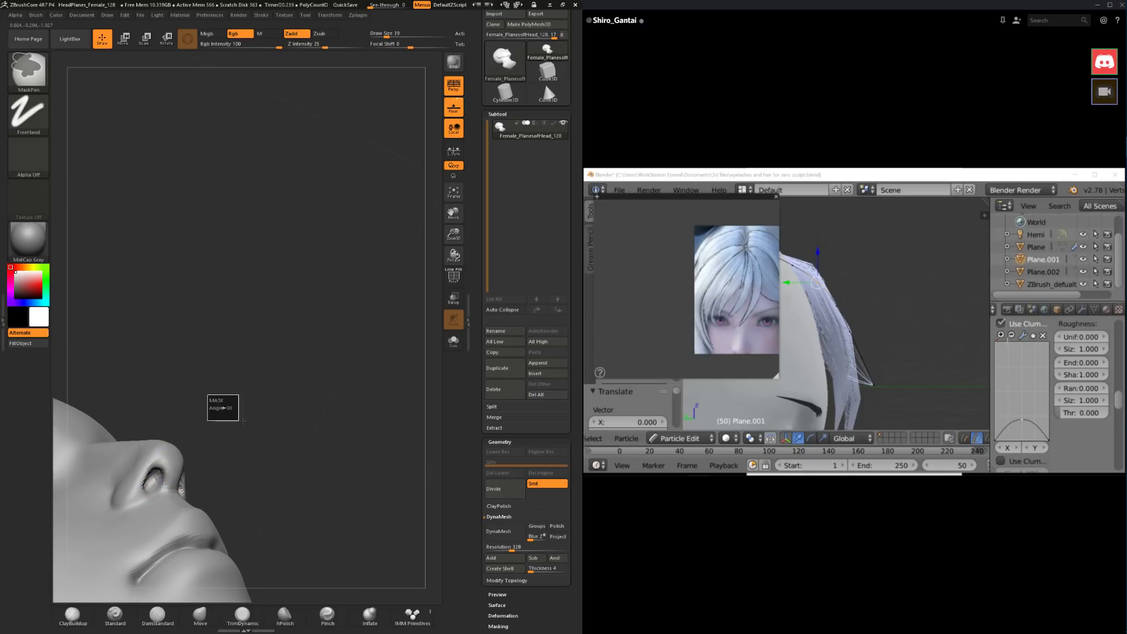
Step: Remesh the head with DynaMesh, undo that pass and raise the DynaMesh resolution to 192
left_click(505, 531)
left_click_drag(263, 488, 227, 473)
key("ctrl+z")
left_click_drag(512, 548, 517, 549)
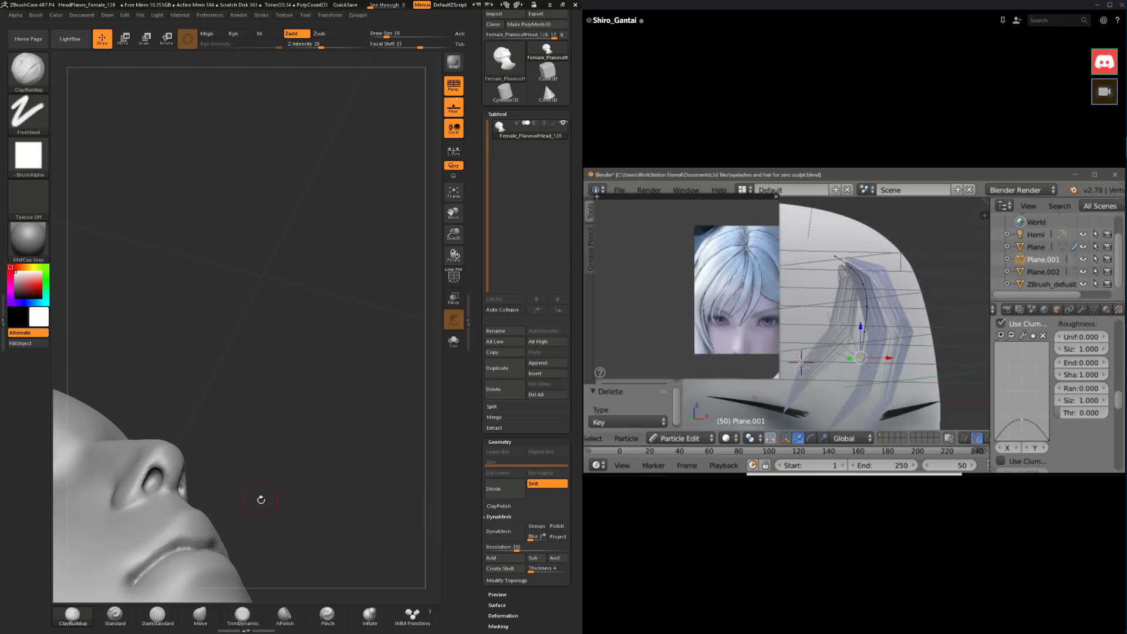
Step: Refine the nostril openings from below with ClayBuildup at draw size 19
left_click_drag(216, 446, 176, 464)
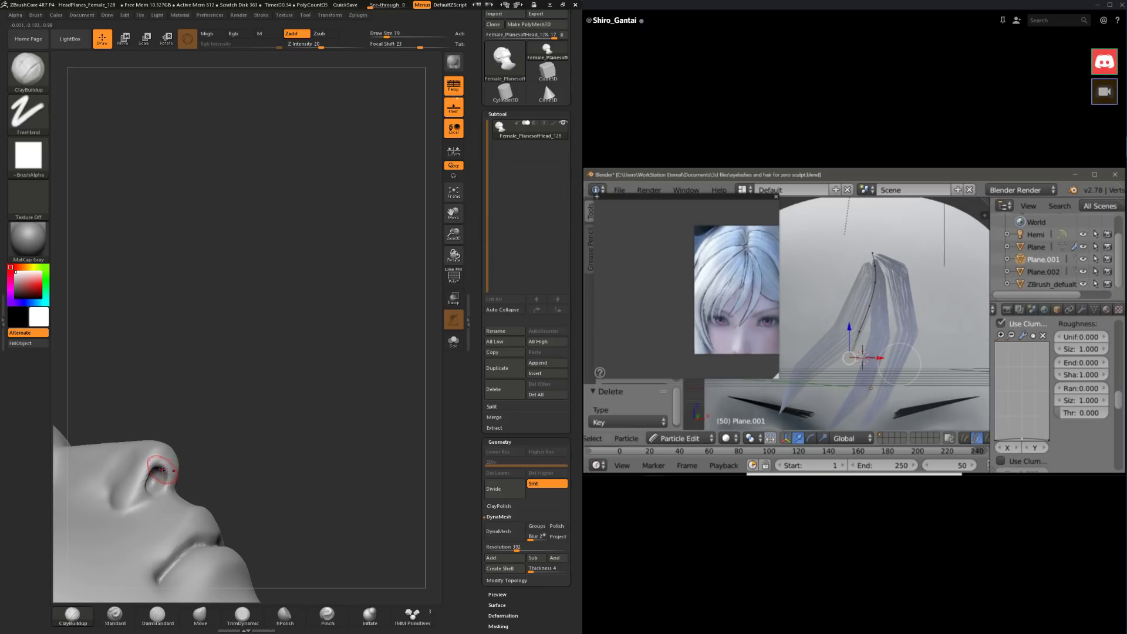
left_click_drag(191, 454, 182, 514)
key("ctrl")
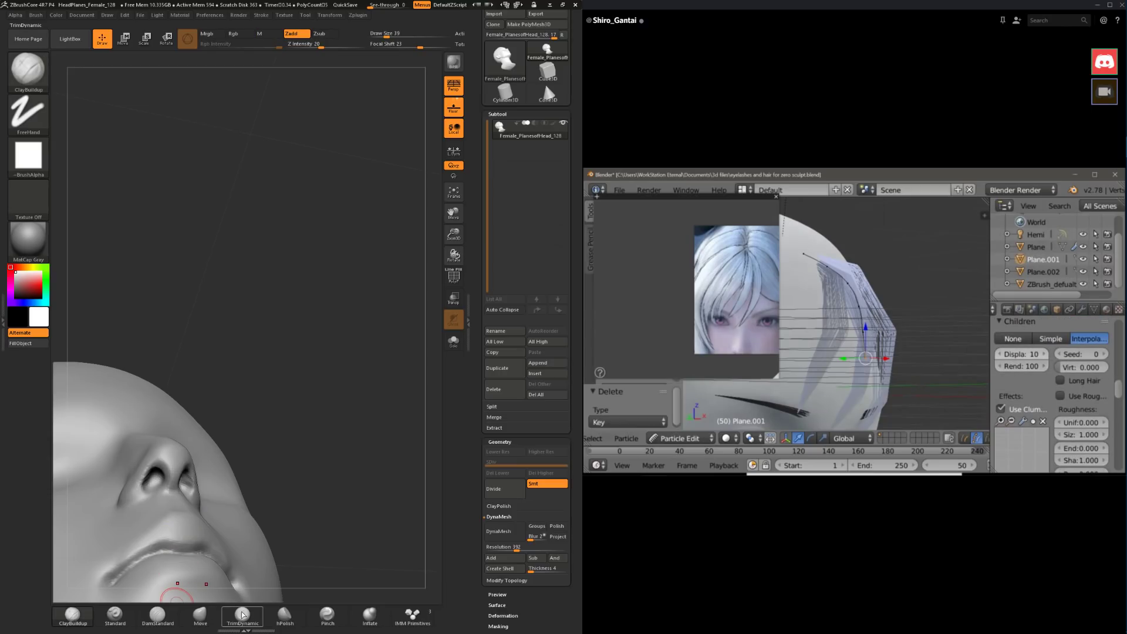
Step: Flatten the nose wings and the sides of the nose tip with TrimDynamic
left_click(242, 615)
mouse_move(144, 463)
left_mouse_down()
mouse_move(159, 467)
mouse_move(141, 495)
mouse_move(151, 465)
left_mouse_up()
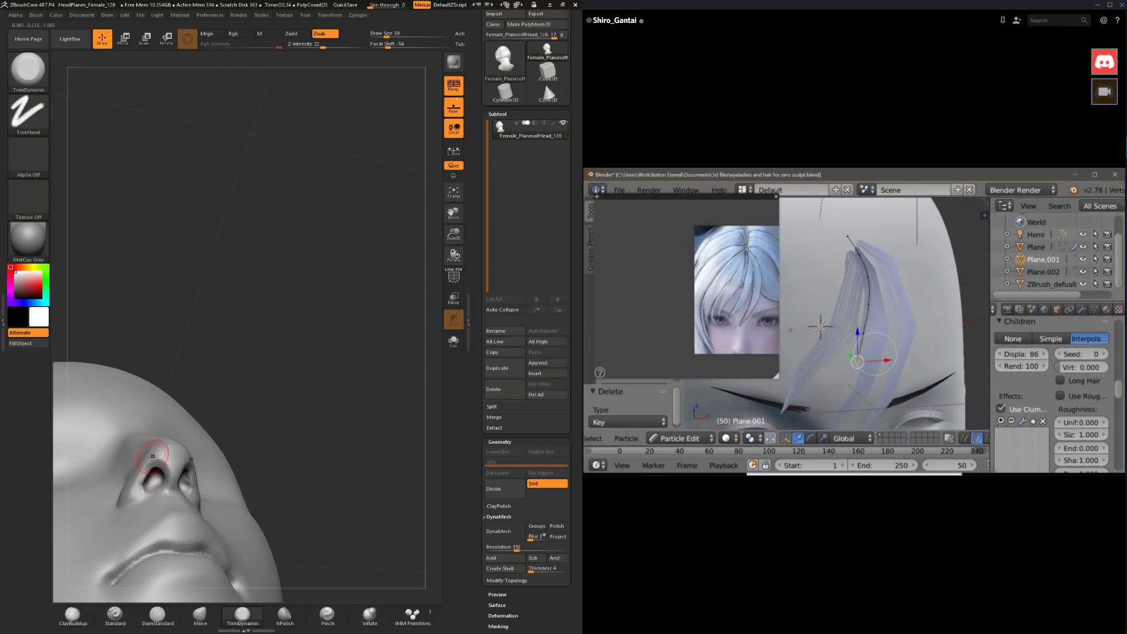
left_click_drag(240, 420, 186, 388)
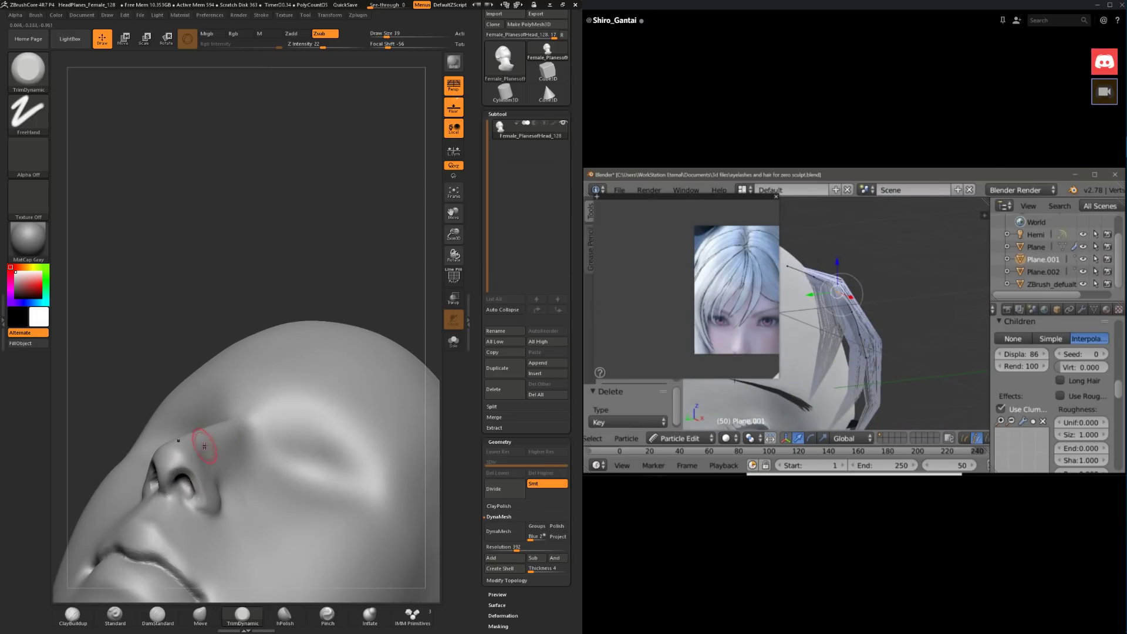
left_click_drag(116, 347, 188, 469)
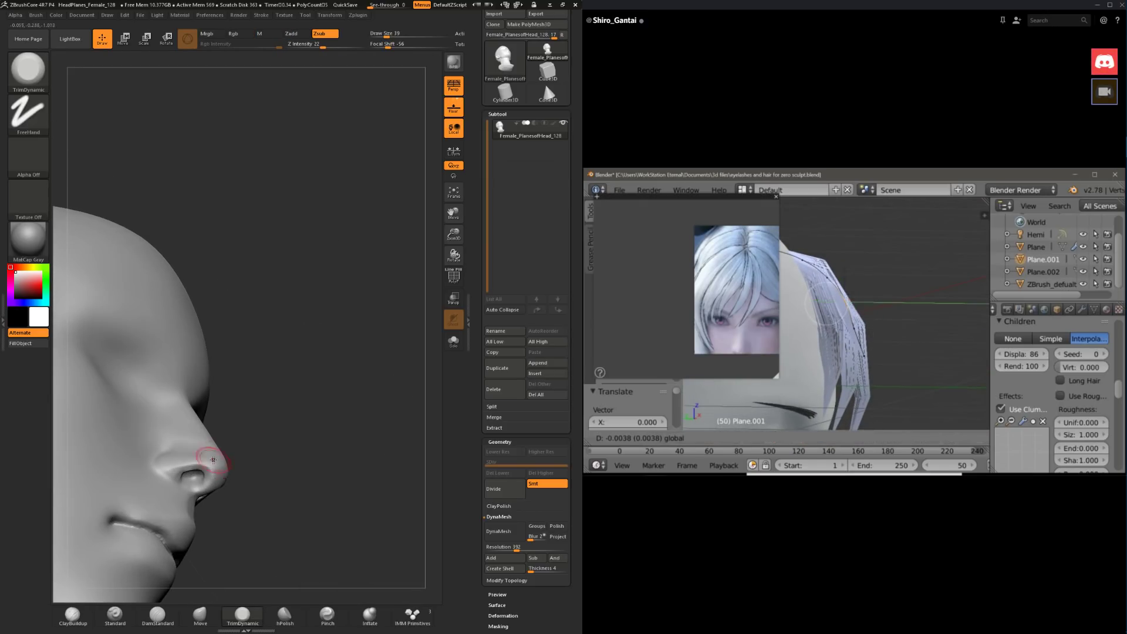
left_click_drag(260, 439, 234, 544)
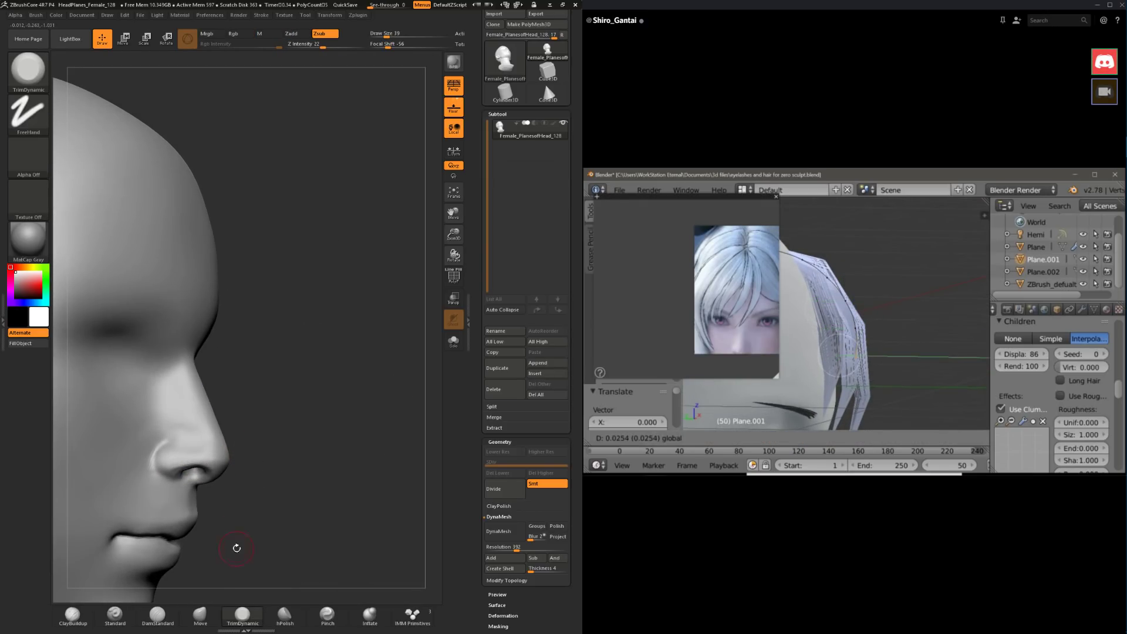
Step: Carve the crease around the back of the nose wing with DamStandard
left_click(159, 615)
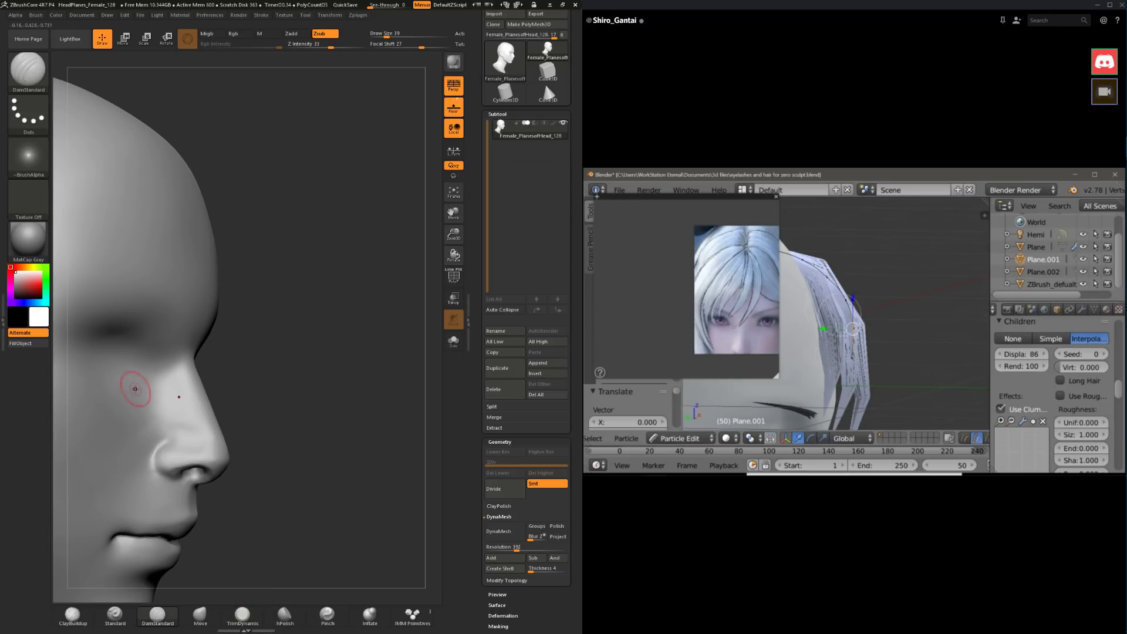
left_click_drag(262, 384, 273, 415)
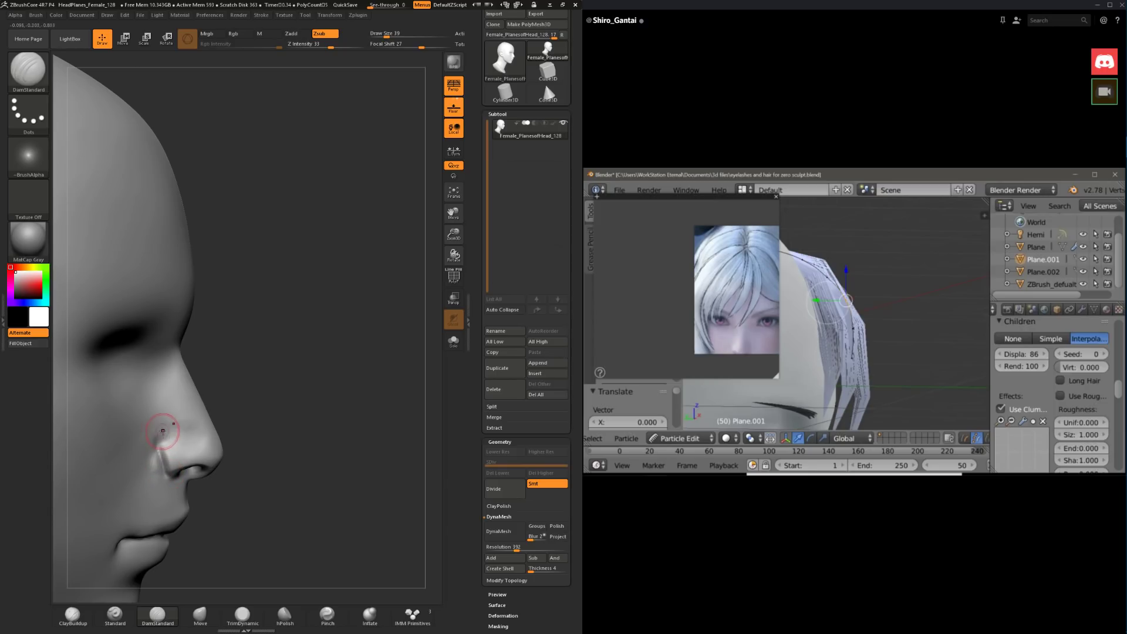
left_click_drag(162, 449, 169, 468, "shift")
mouse_move(317, 393)
left_mouse_down()
mouse_move(185, 370)
mouse_move(315, 443)
mouse_move(315, 478)
mouse_move(337, 450)
left_mouse_up()
Step: Plane the outer surface of the nose wing with TrimDynamic at draw size 23 and smooth it
left_click(242, 614)
left_click_drag(314, 501, 330, 492)
left_click_drag(330, 491, 337, 560, "alt")
mouse_move(294, 417)
left_mouse_down()
mouse_move(346, 402)
mouse_move(331, 400)
left_mouse_up()
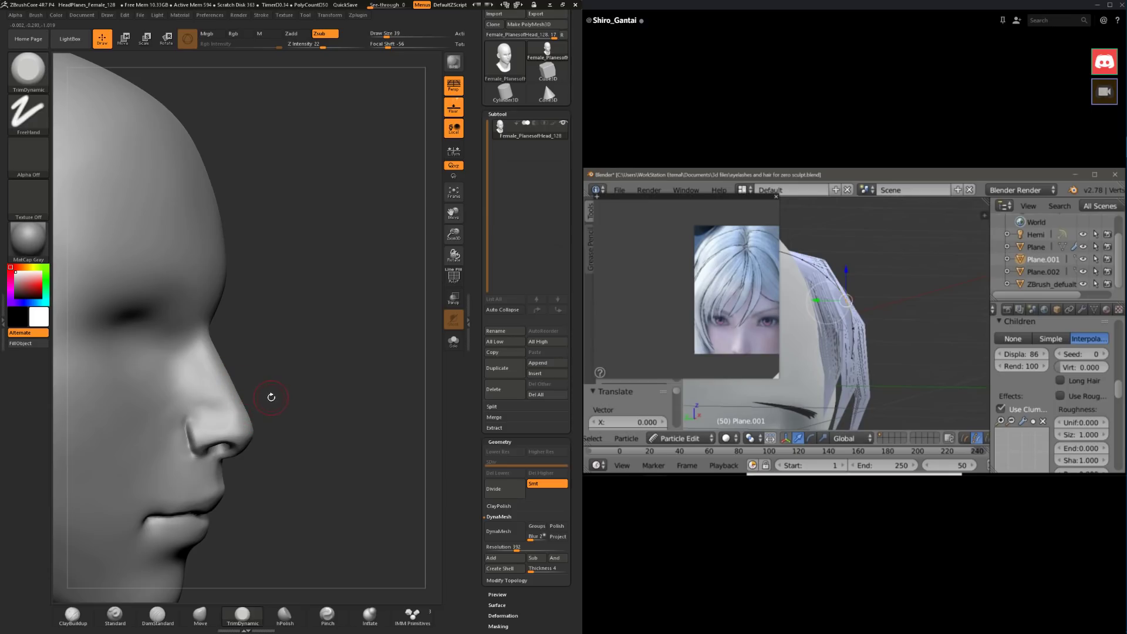
left_click_drag(285, 439, 312, 433)
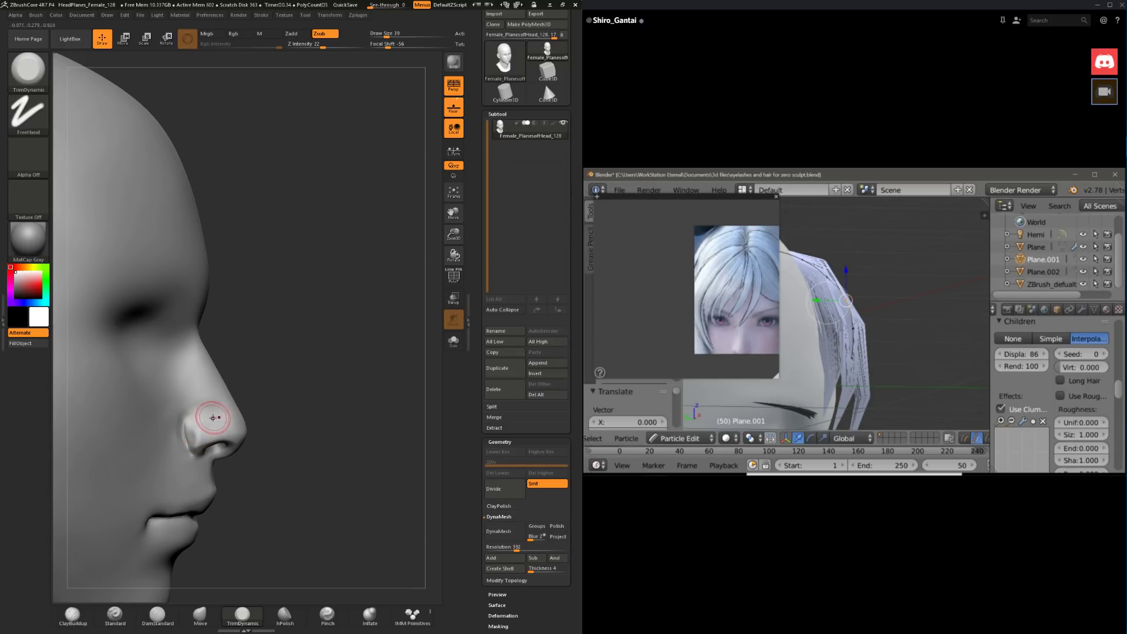
key("space")
left_click_drag(220, 419, 215, 419)
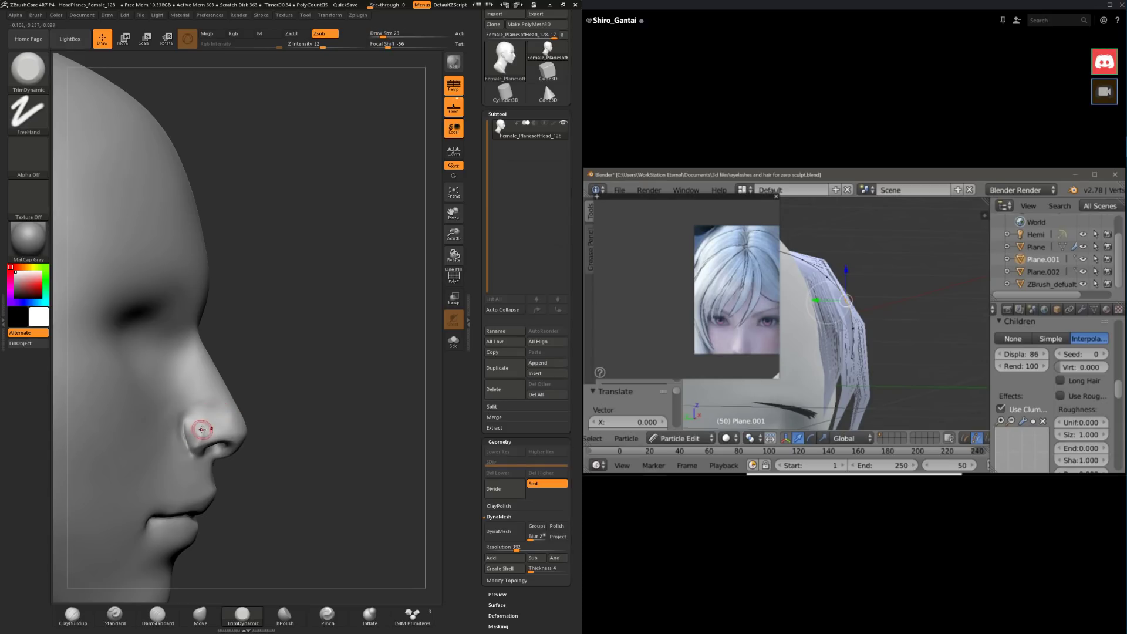
key("shift")
key("ctrl")
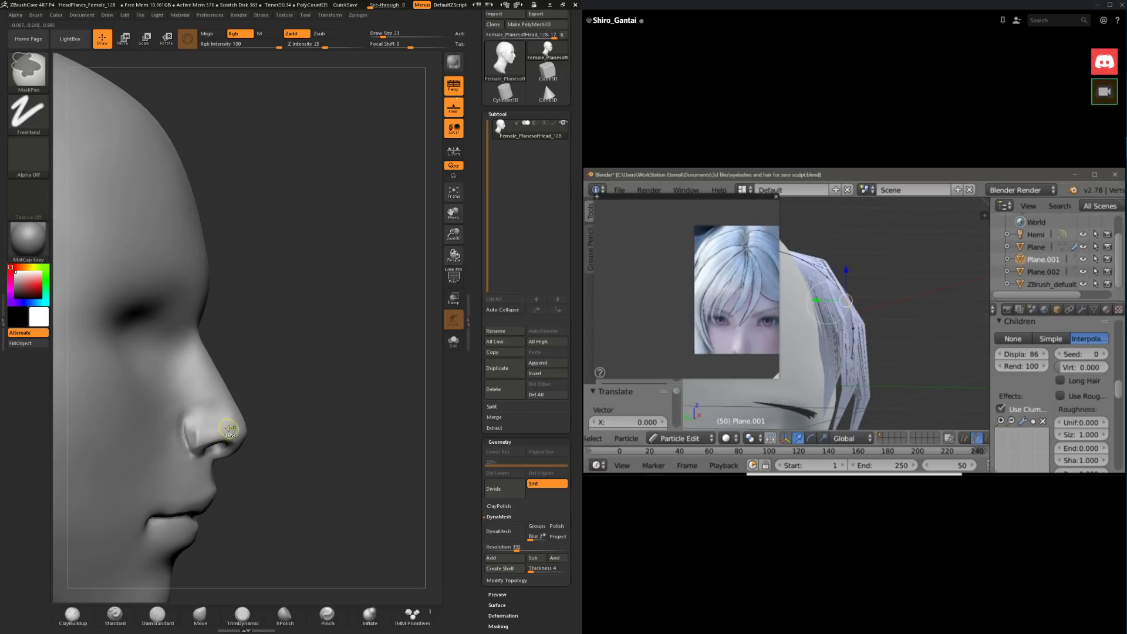
Step: Set the draw size to 29, add volume to the nose wing with ClayBuildup and smooth it
key("space")
left_click_drag(231, 364, 233, 364)
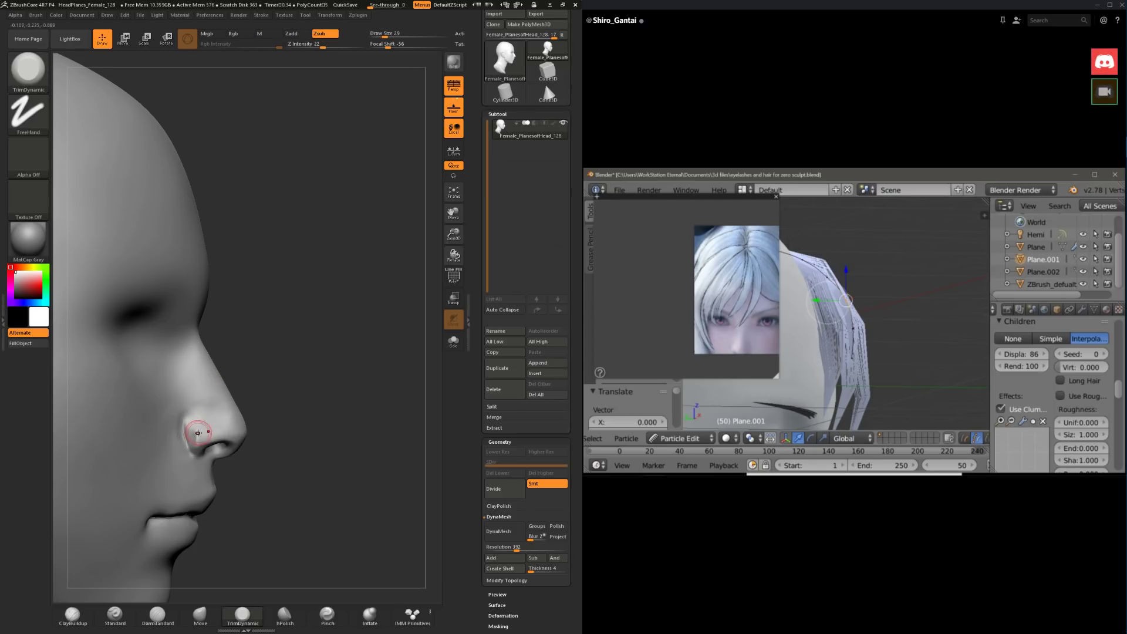
left_click(77, 628)
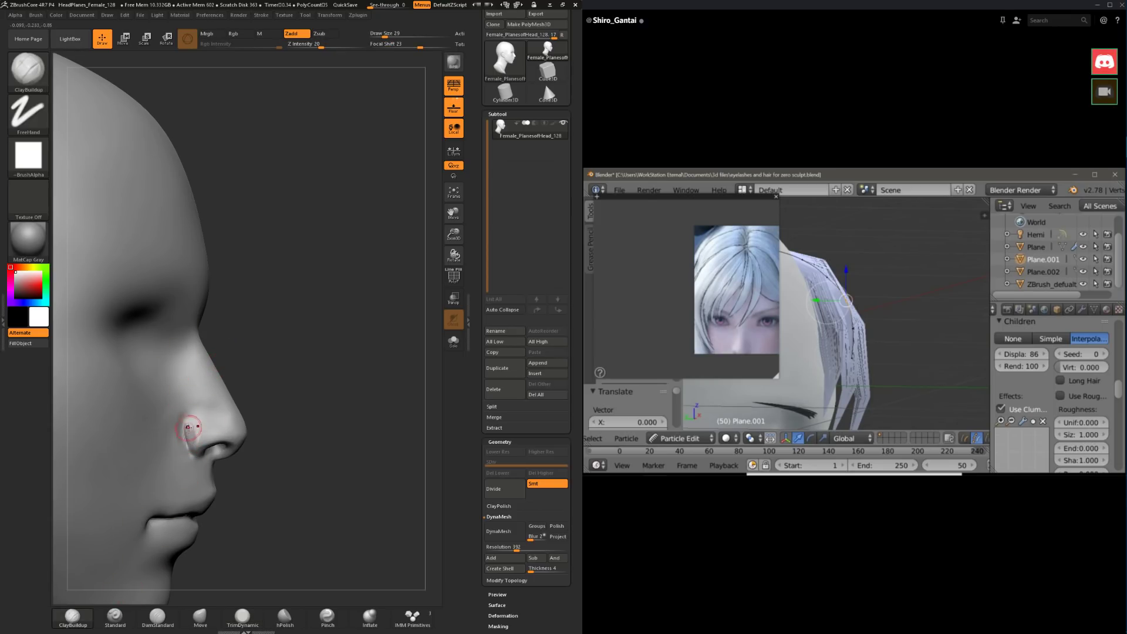
key("shift")
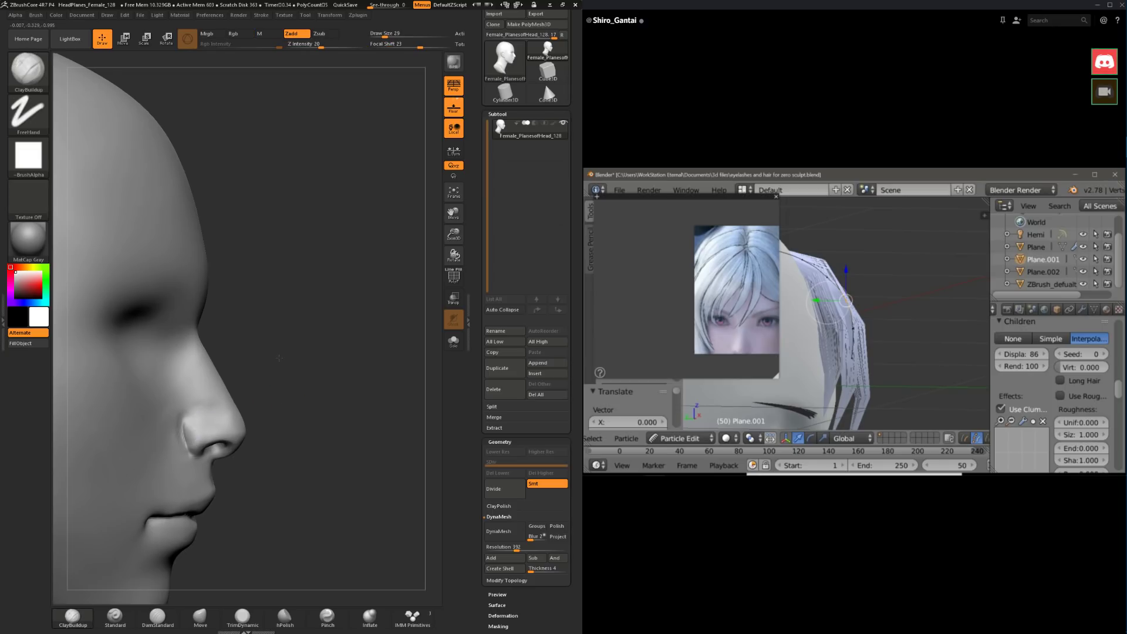
left_click_drag(261, 399, 275, 376, "alt")
left_click_drag(329, 399, 229, 412)
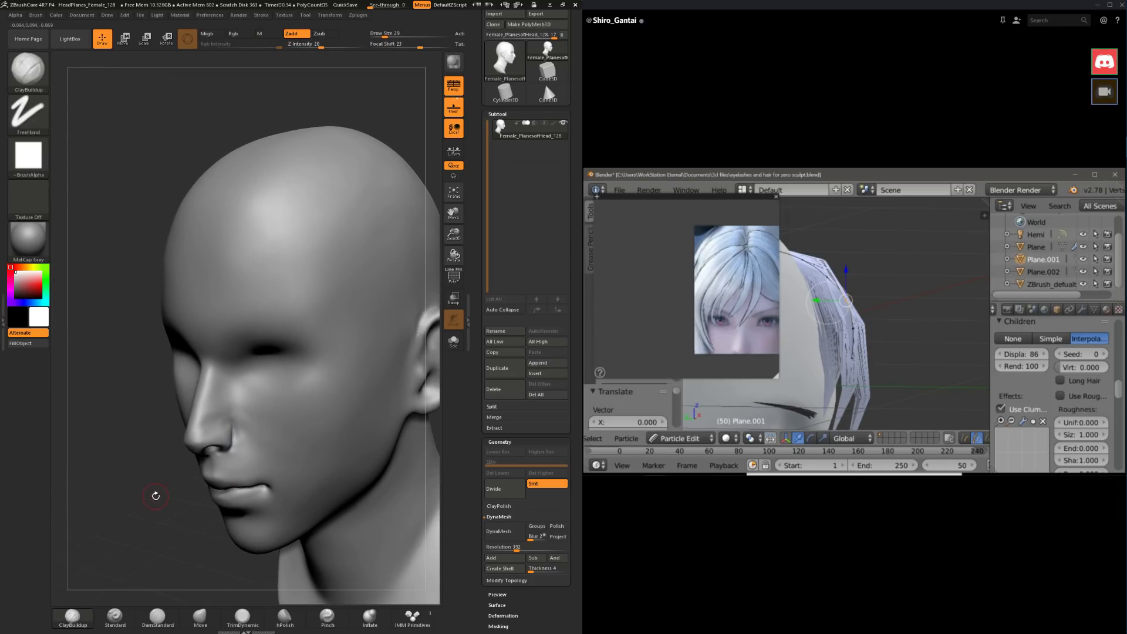
Step: Trim the nose wing with TrimDynamic, rebuild its side with ClayBuildup and smooth the strokes
left_click_drag(155, 495, 120, 539, "alt")
left_click(243, 616)
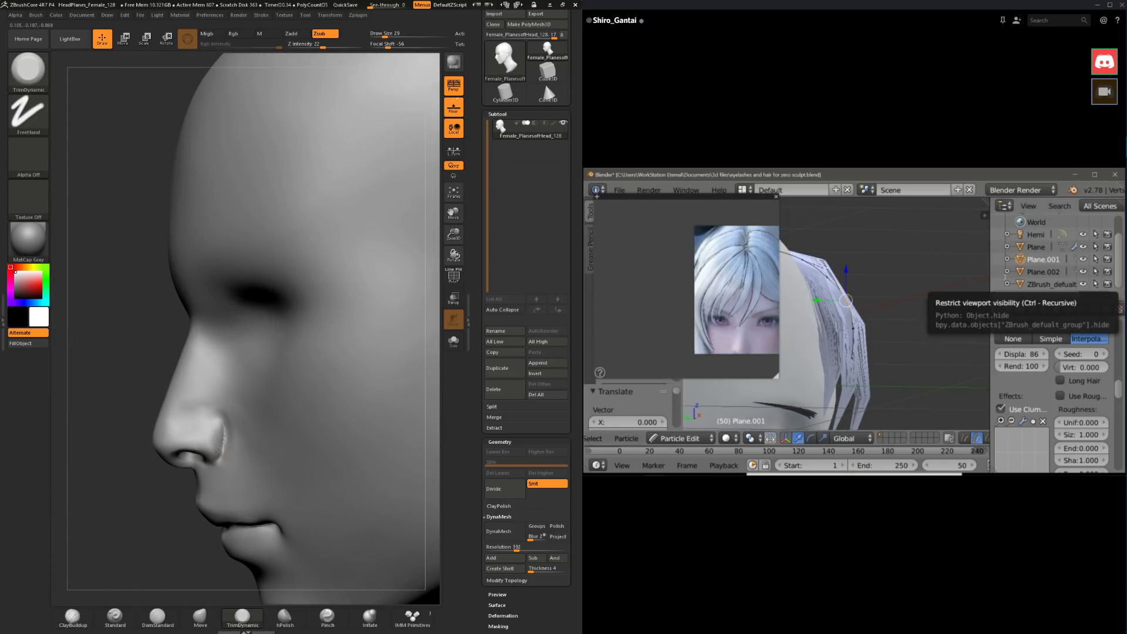
left_click_drag(148, 512, 249, 513)
left_click(82, 621)
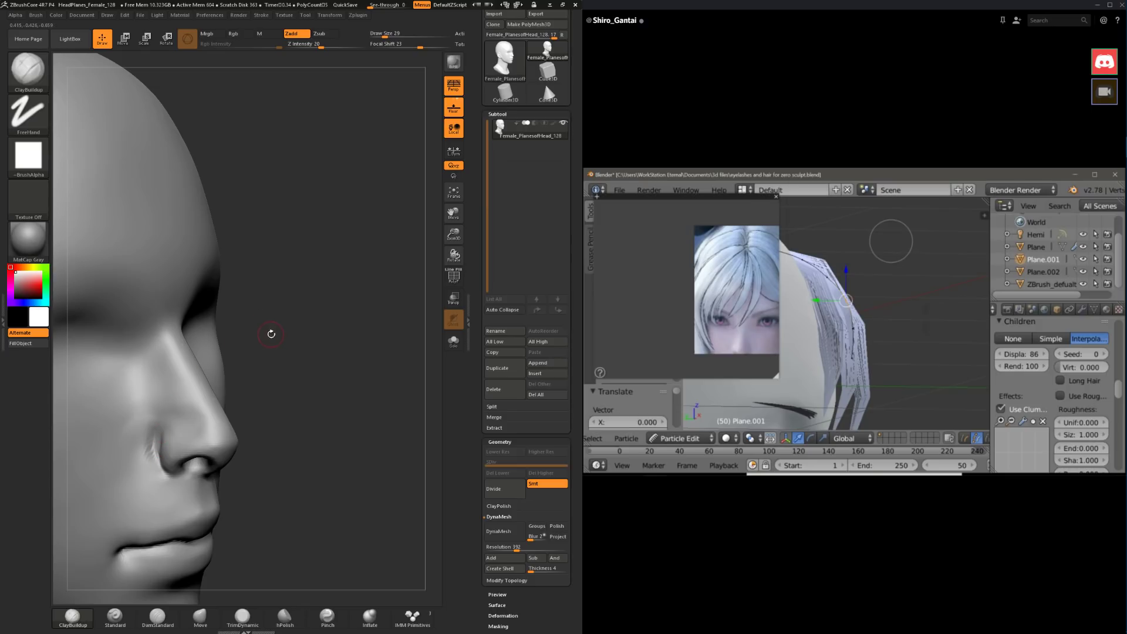
left_click_drag(272, 334, 166, 437)
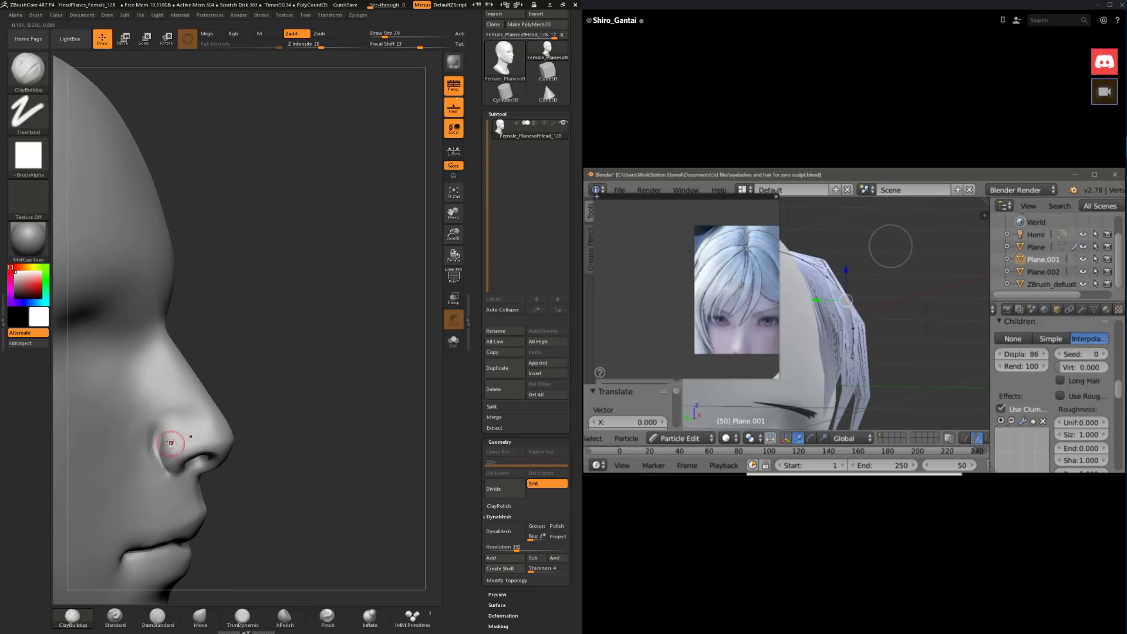
left_click_drag(177, 437, 171, 443, "shift")
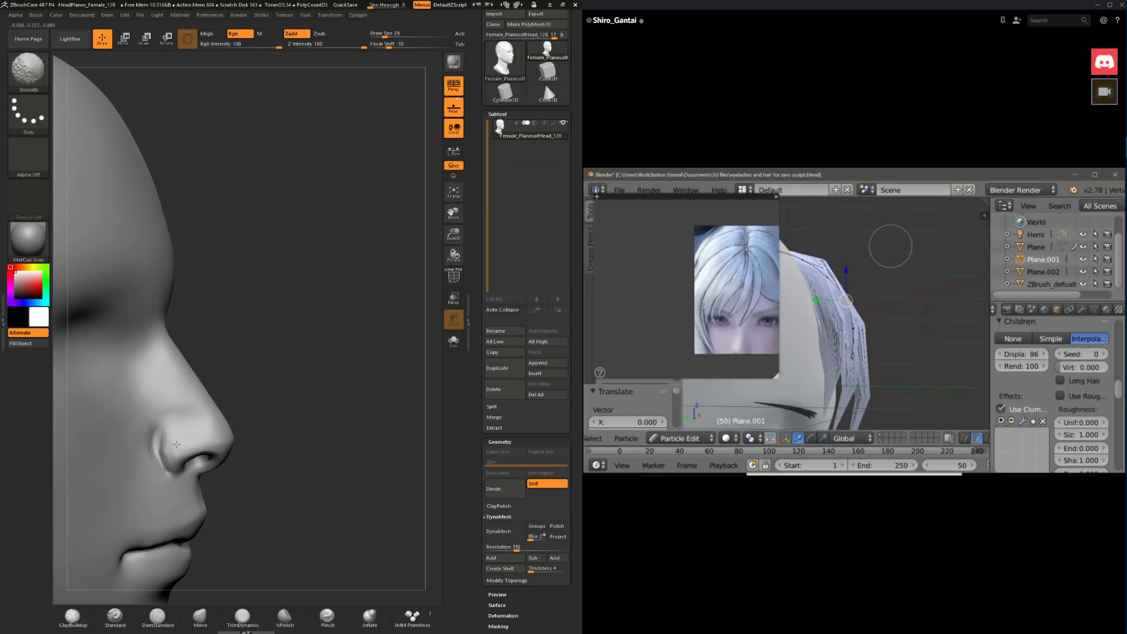
left_click_drag(352, 417, 252, 431)
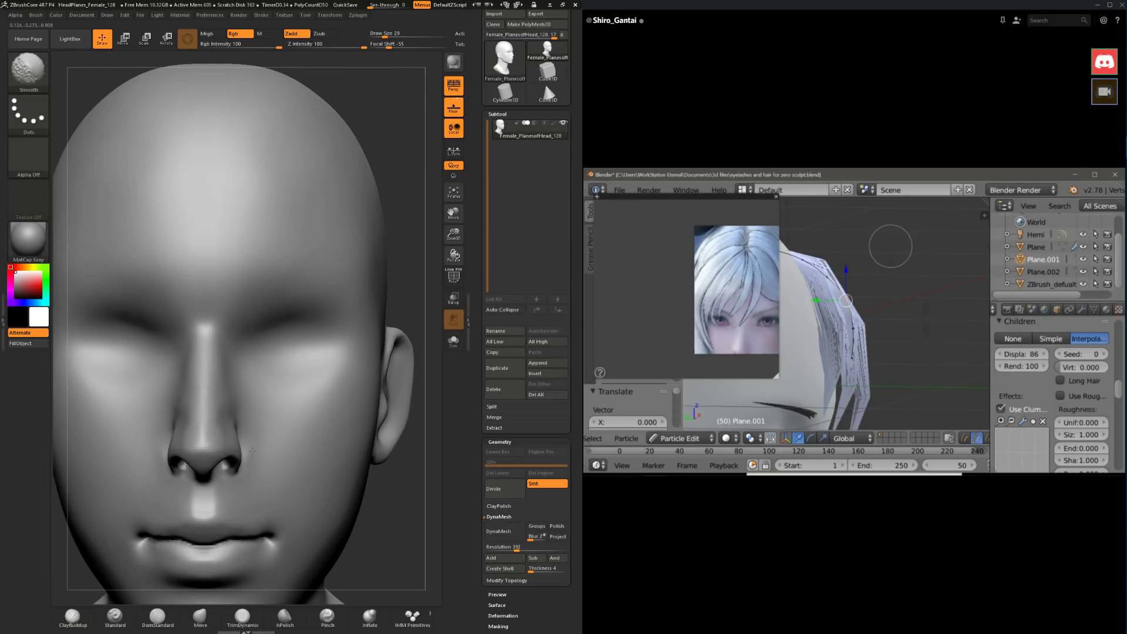
Step: Mask the nose at draw size 94 and invert the mask so only the nose stays editable
left_click_drag(346, 516, 206, 404)
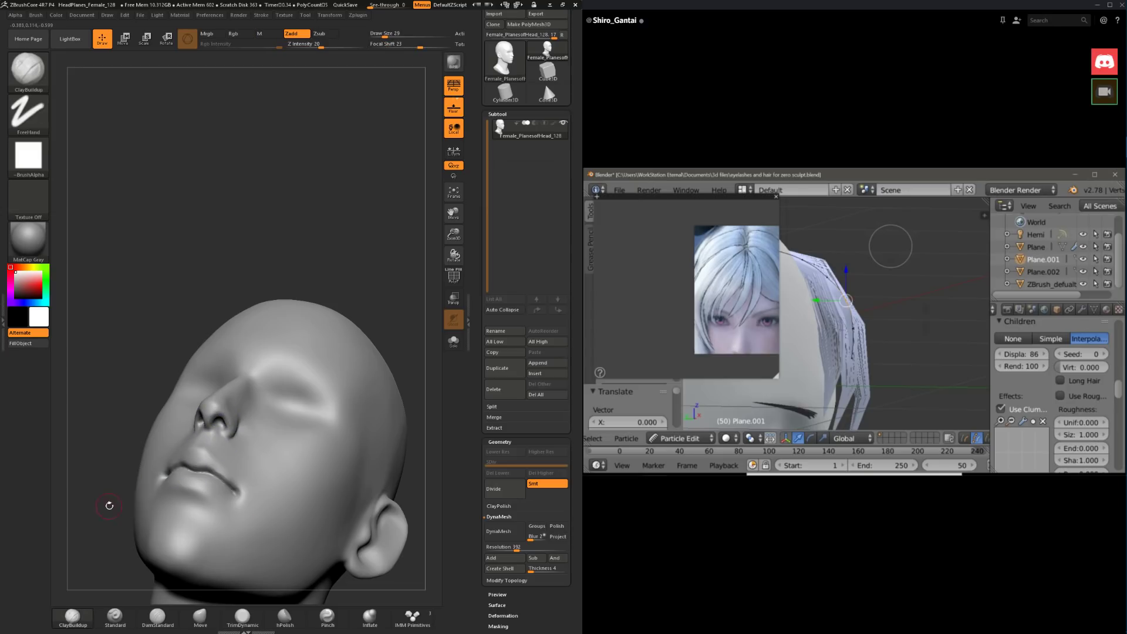
mouse_move(124, 535)
left_mouse_down()
mouse_move(276, 487)
mouse_move(302, 432)
mouse_move(285, 359)
mouse_move(295, 388)
mouse_move(294, 370)
mouse_move(265, 391)
left_mouse_up()
left_click_drag(286, 516, 270, 493)
left_click_drag(298, 439, 271, 503)
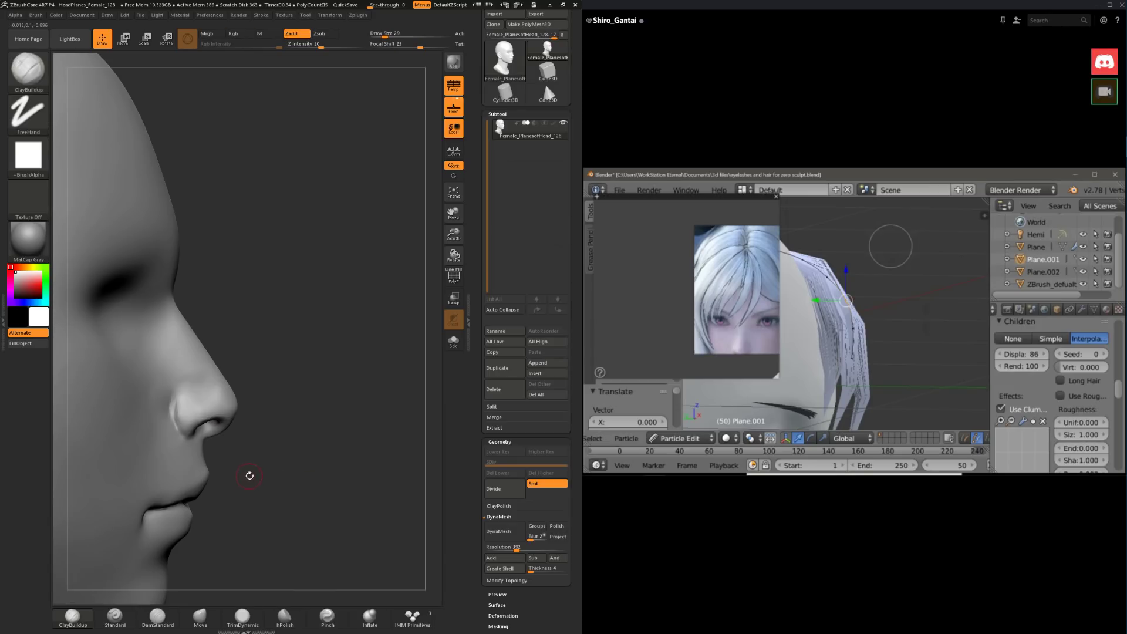
key("space")
mouse_move(220, 405)
left_mouse_down("ctrl")
mouse_move(203, 402)
mouse_move(201, 387)
mouse_move(229, 390)
mouse_move(204, 399)
mouse_move(222, 380)
mouse_move(202, 352)
left_mouse_up("ctrl")
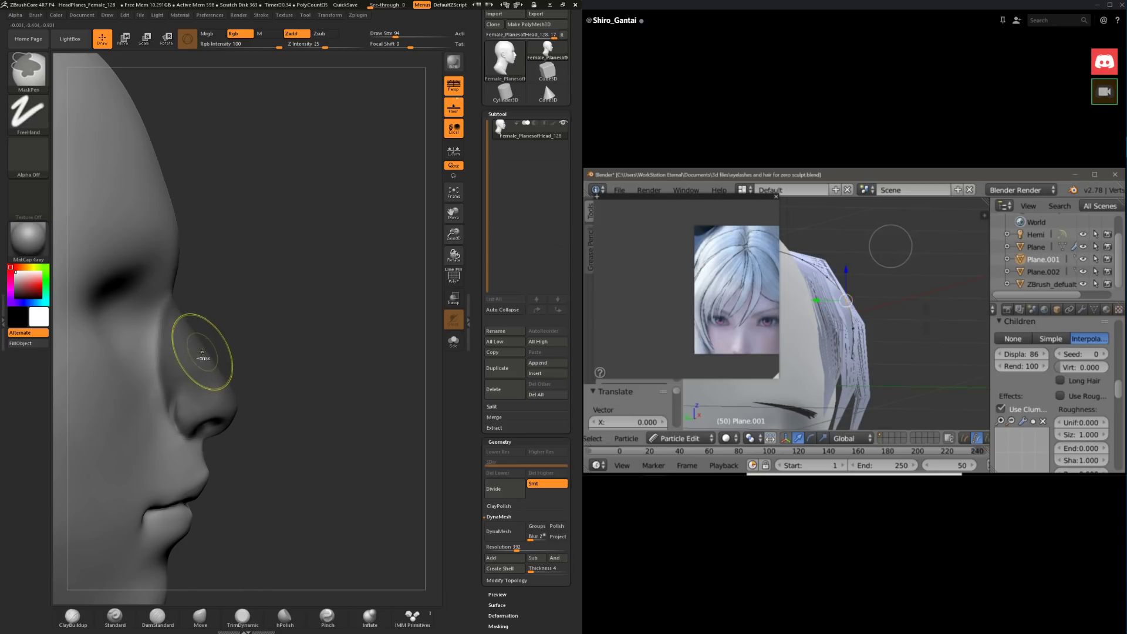
left_click(251, 353, "ctrl")
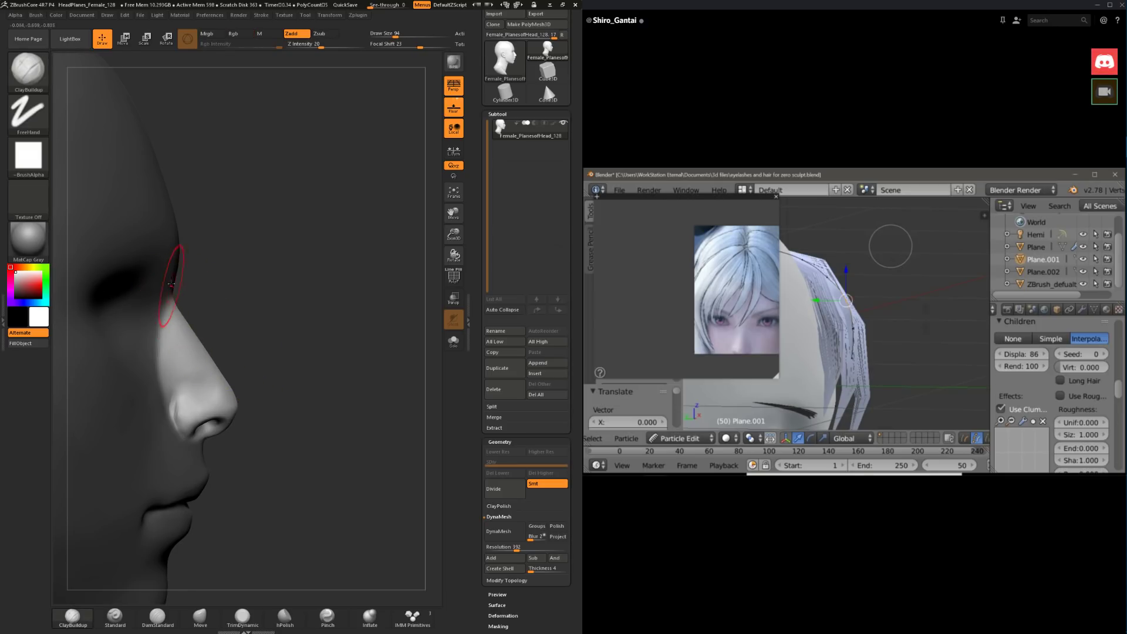
Step: Rotate the unmasked nose slightly forward and upward about the top of its bridge, and return to Draw mode
left_click(167, 38)
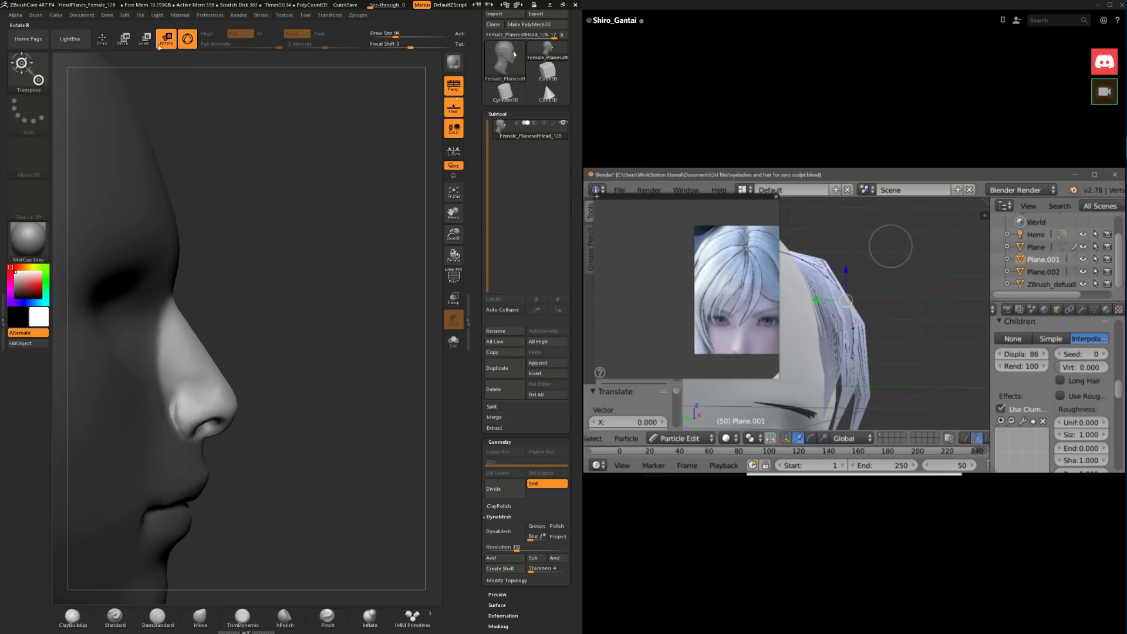
left_click(168, 304)
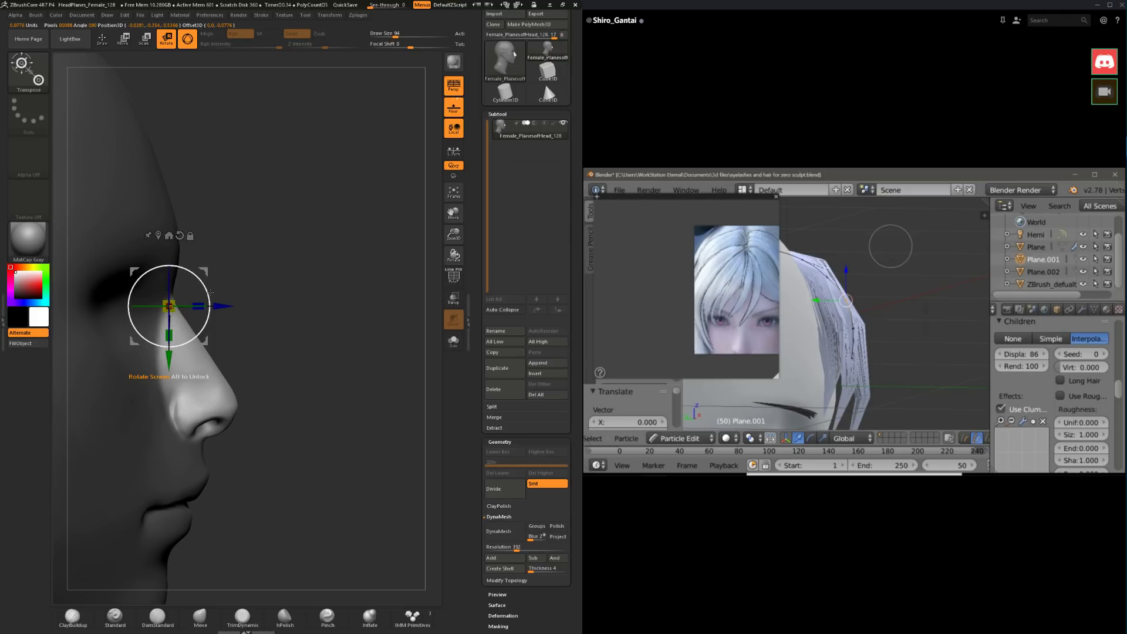
left_click_drag(210, 292, 207, 287)
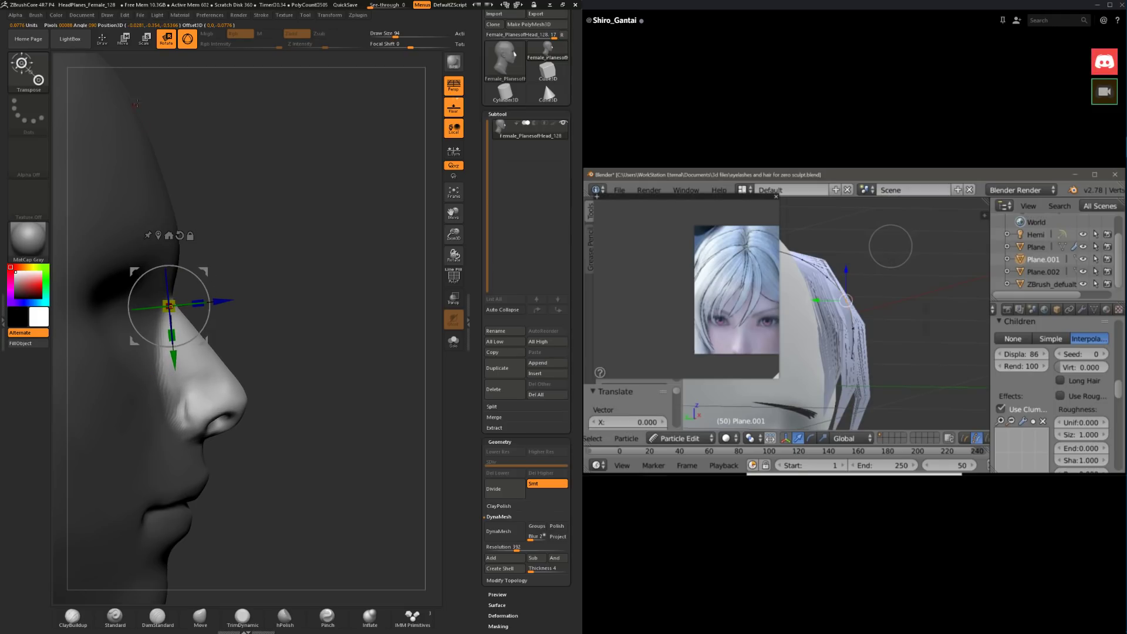
left_click(102, 38)
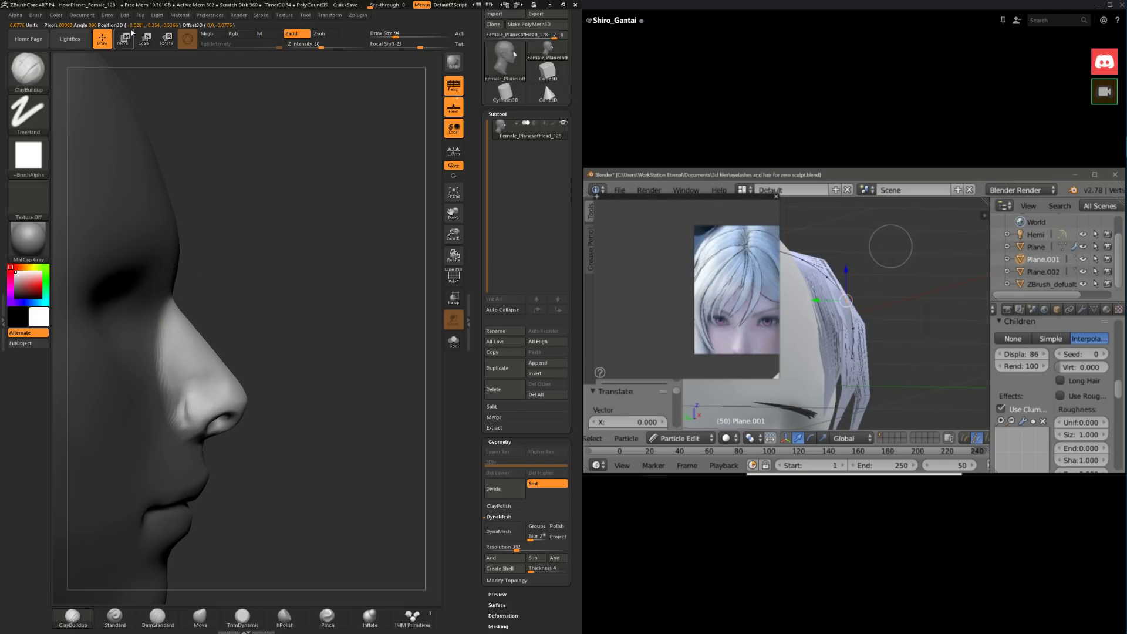
Step: Adjust the back edge of the nose wing with the Move brush and clear the mask from the head
left_click(200, 622)
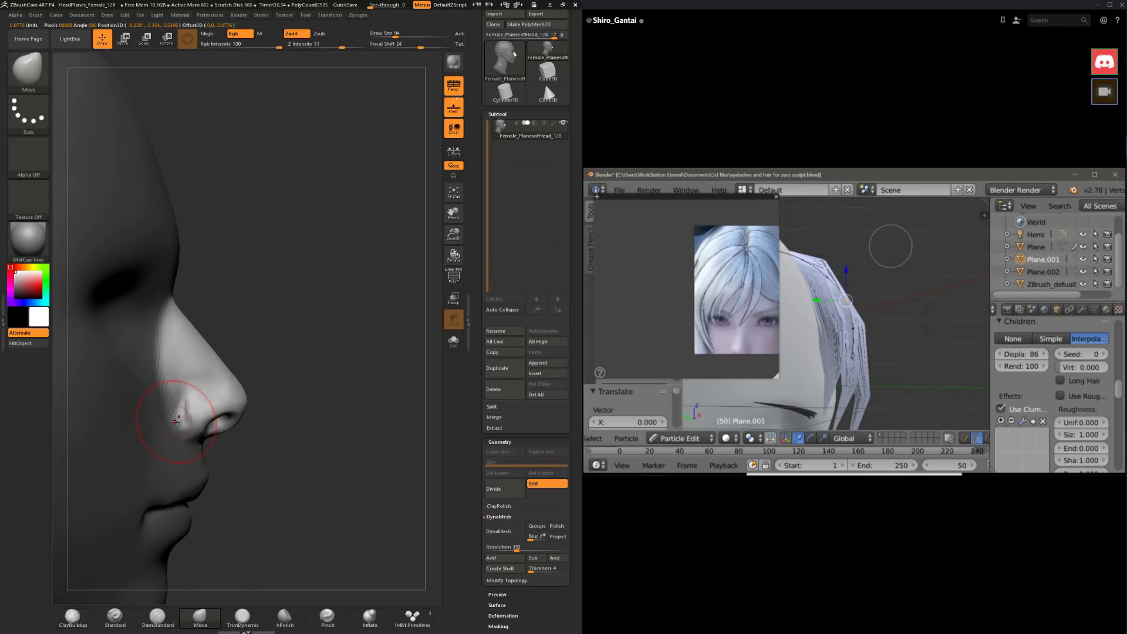
left_click_drag(187, 422, 203, 403)
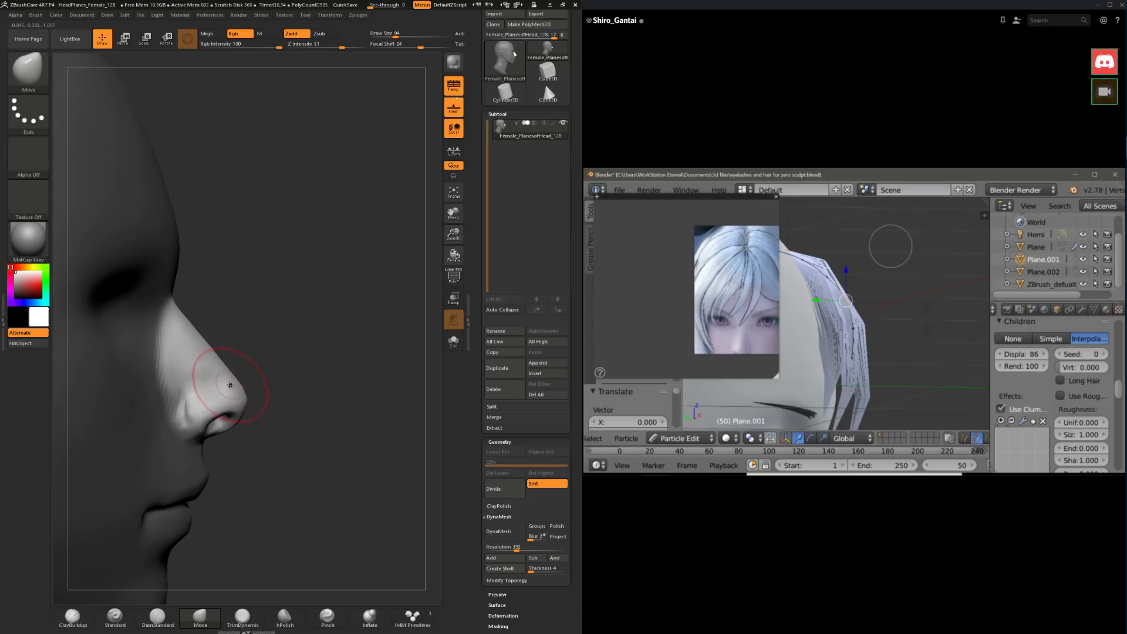
left_click(258, 347, "ctrl")
left_click_drag(267, 378, 269, 383, "ctrl")
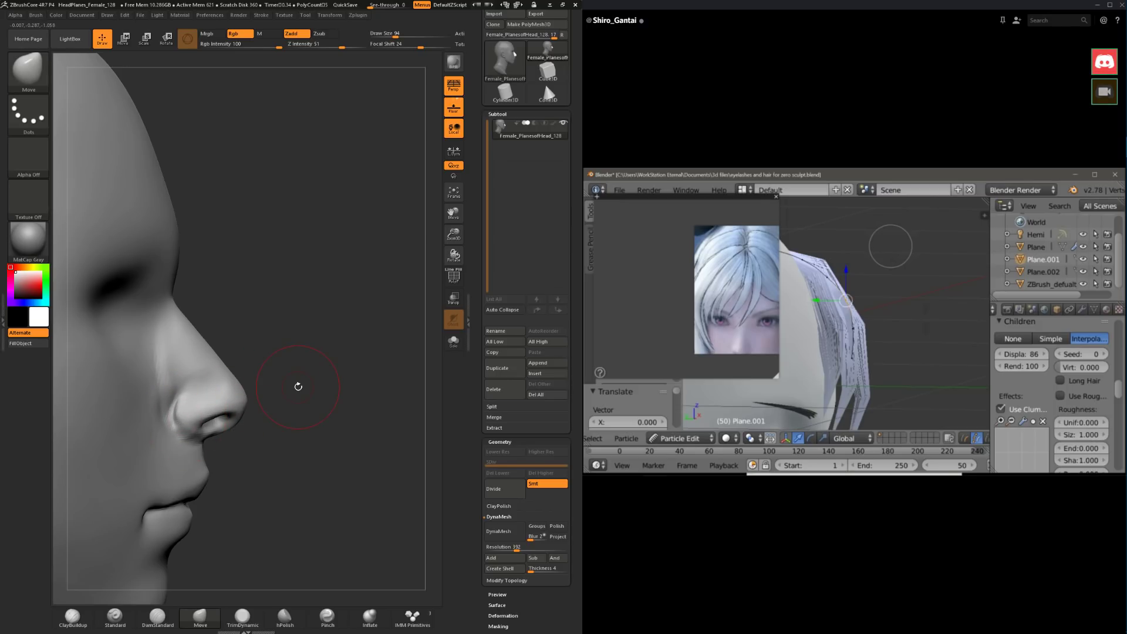
Step: Set the draw size to 80 and undo the last three edits
key("space")
left_click(284, 324)
mouse_move(308, 405)
left_mouse_down()
mouse_move(272, 316)
mouse_move(282, 277)
mouse_move(299, 390)
mouse_move(328, 345)
mouse_move(285, 327)
left_mouse_up()
key("ctrl")
key("ctrl+z")
key("ctrl+z")
key("ctrl+z")
key("ctrl+z")
key("ctrl+z")
key("ctrl+z")
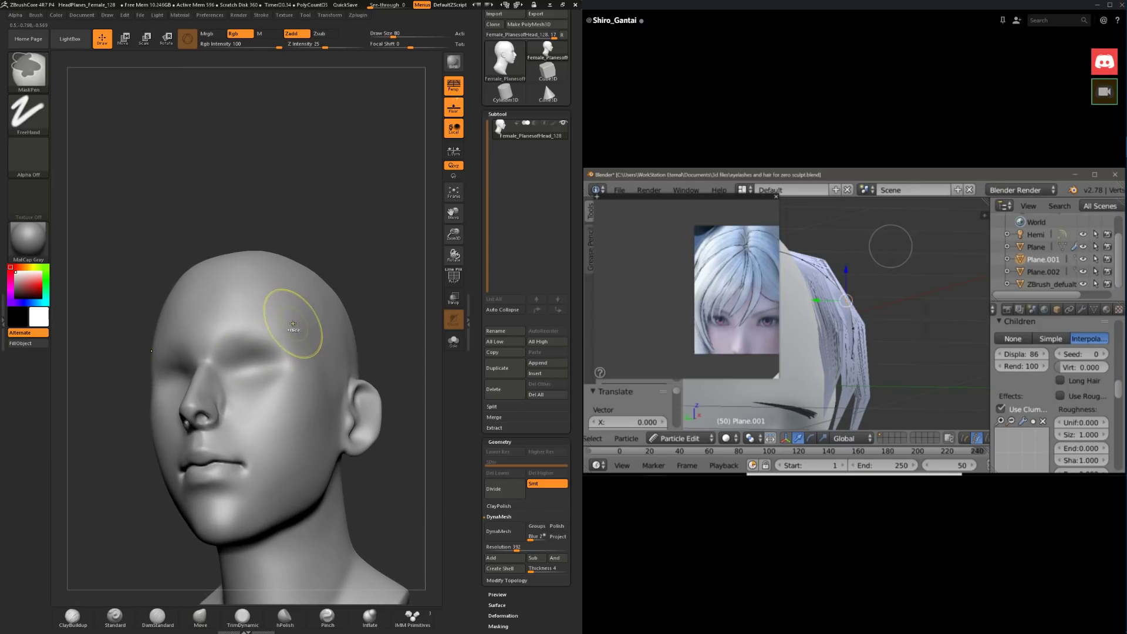
Step: Reshape the nose wing and nostril base with the Move brush, working from below the head
mouse_move(359, 270)
left_mouse_down()
mouse_move(403, 268)
mouse_move(360, 289)
mouse_move(330, 371)
mouse_move(306, 373)
left_mouse_up()
left_click(344, 305, "ctrl")
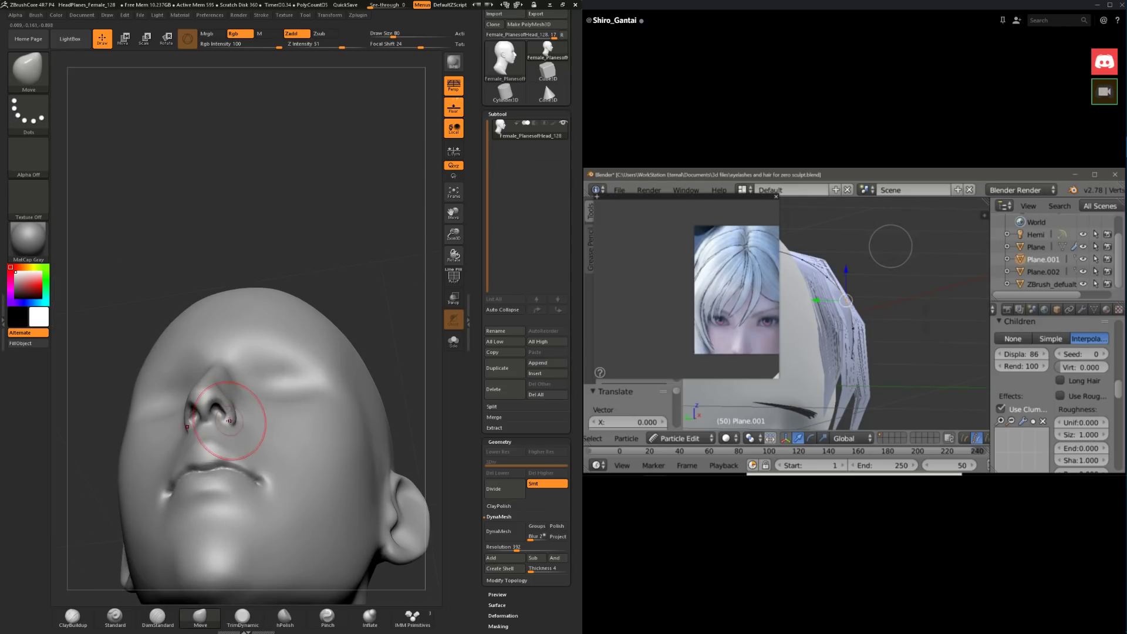
left_click_drag(232, 422, 235, 425)
mouse_move(323, 287)
left_mouse_down()
mouse_move(345, 250)
mouse_move(390, 252)
left_mouse_up()
left_click_drag(310, 339, 239, 390)
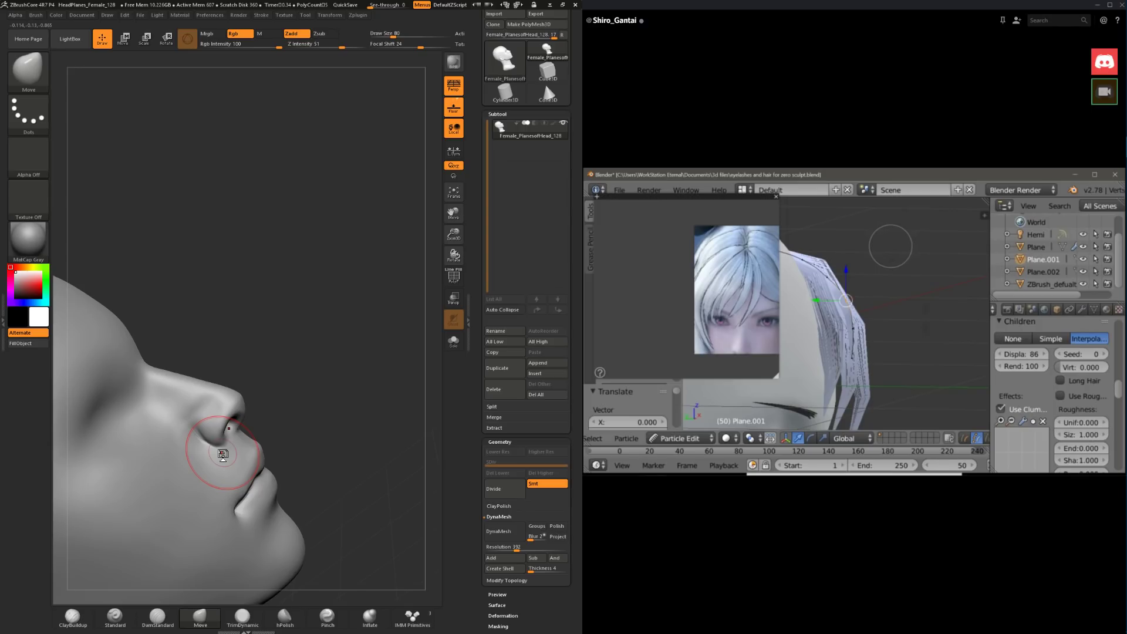
mouse_move(299, 379)
left_mouse_down()
mouse_move(311, 352)
mouse_move(324, 356)
mouse_move(212, 397)
left_mouse_up()
Step: Trim the nose tip above the nostril with TrimDynamic and add volume to the nose wing with ClayBuildup
left_click(242, 616)
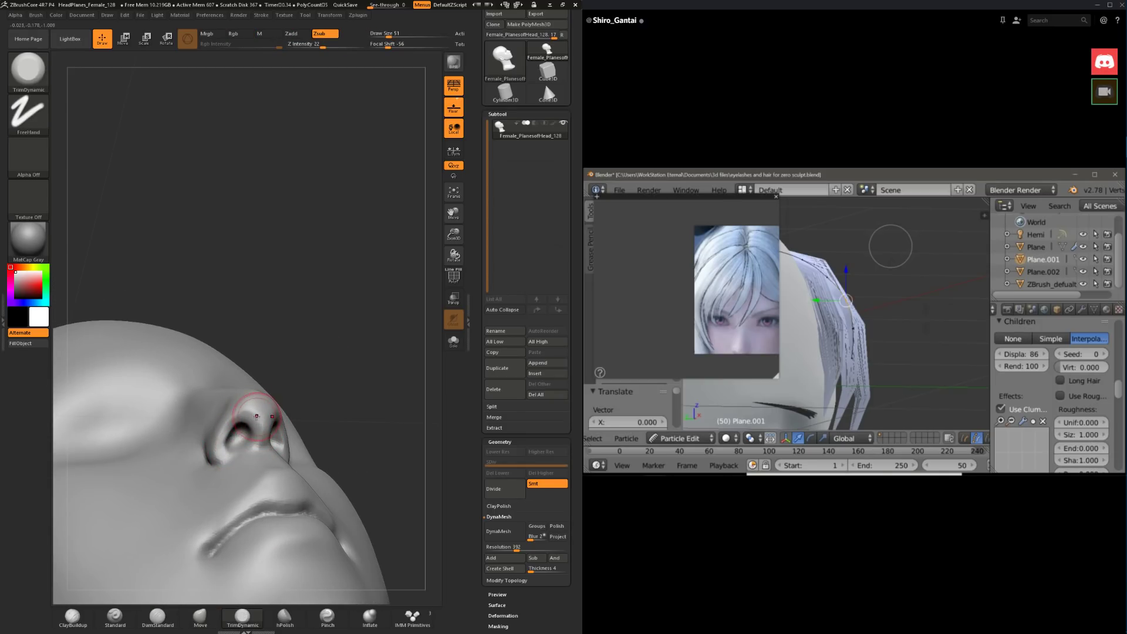
mouse_move(338, 384)
left_mouse_down()
mouse_move(281, 376)
mouse_move(323, 333)
mouse_move(236, 407)
left_mouse_up()
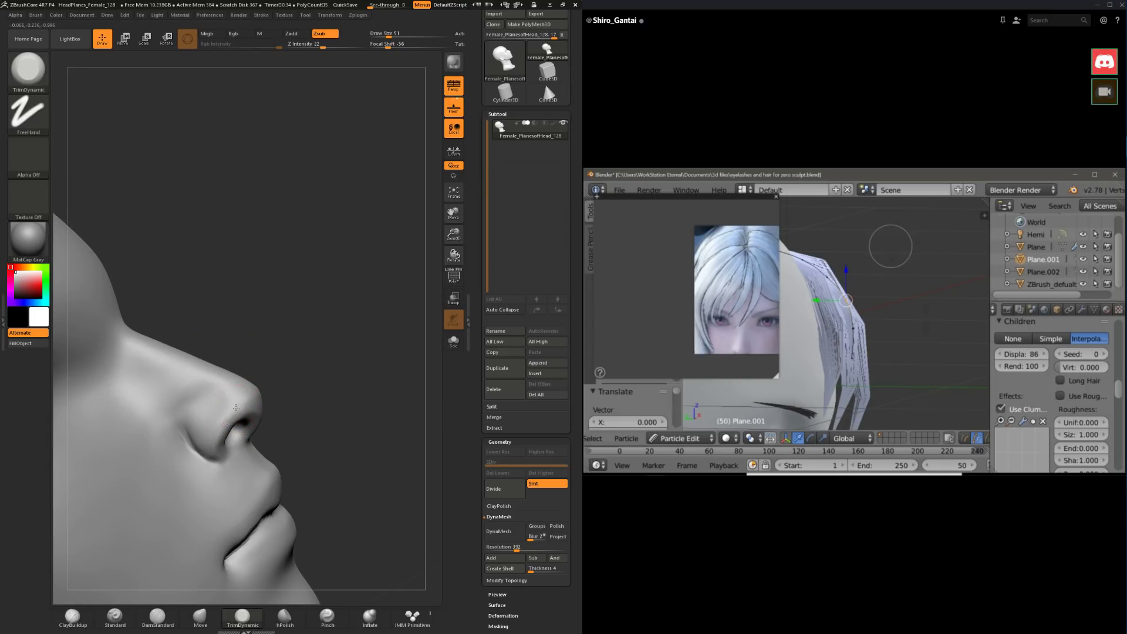
left_click(72, 617)
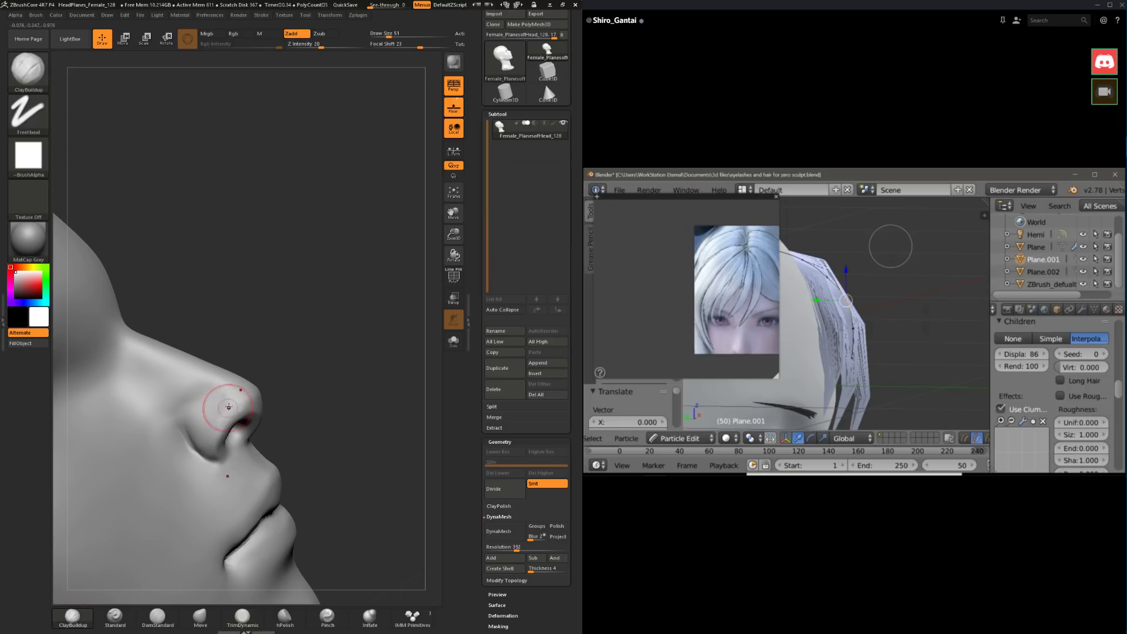
right_click_drag(198, 422, 195, 445)
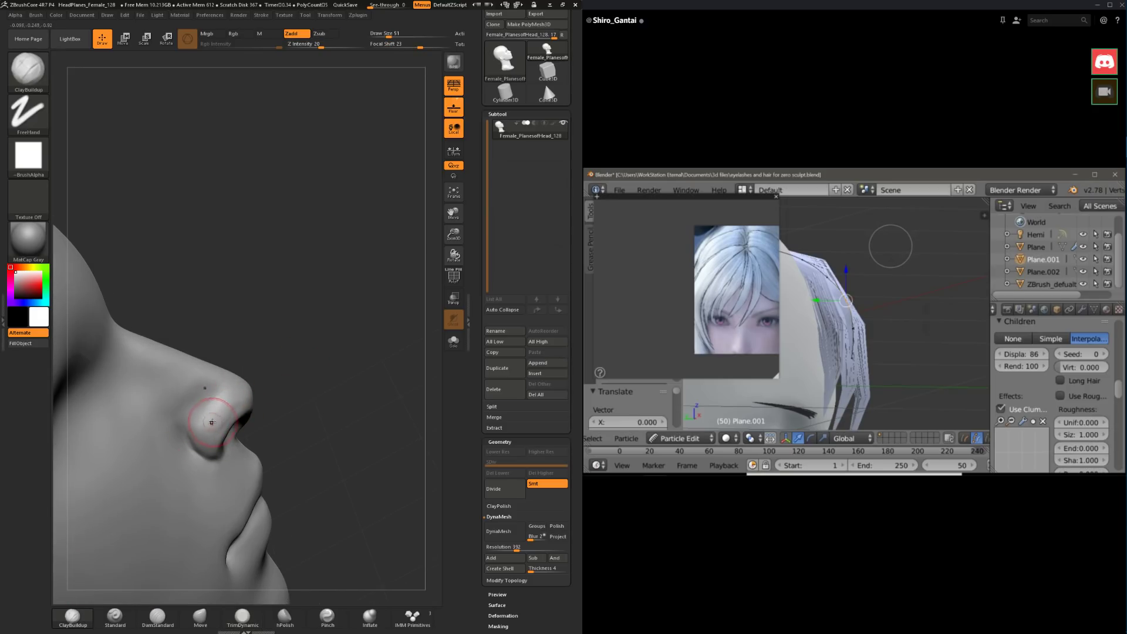
left_click_drag(233, 393, 227, 425)
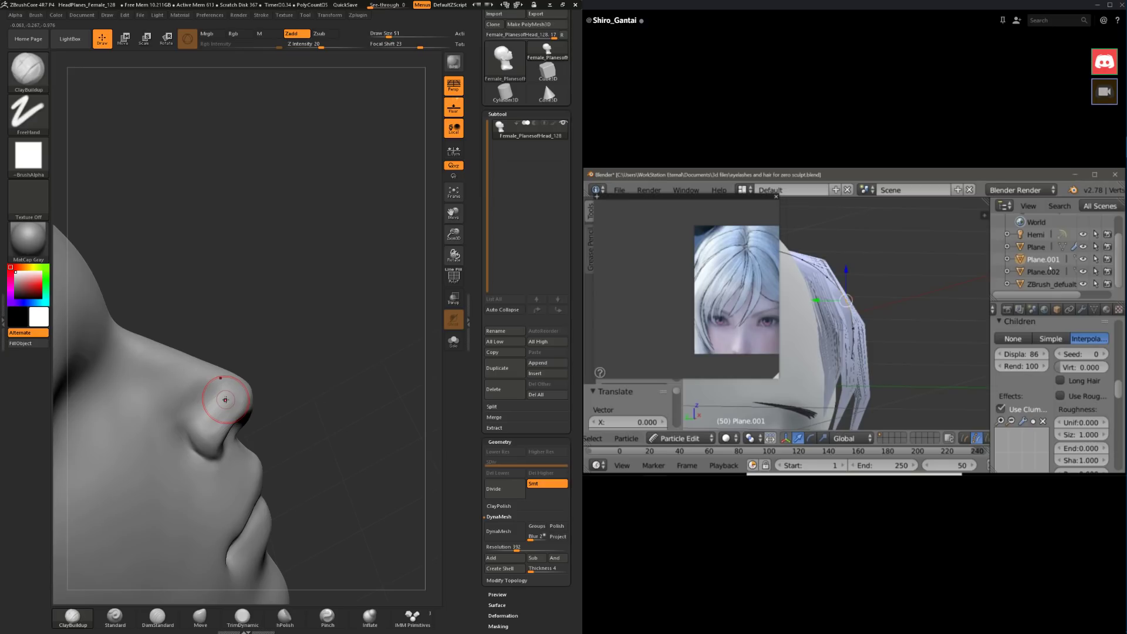
Step: Build up the side of the nose tip with ClayBuildup and smooth the strokes
left_click_drag(218, 391, 221, 405, "shift")
left_click_drag(280, 384, 300, 373)
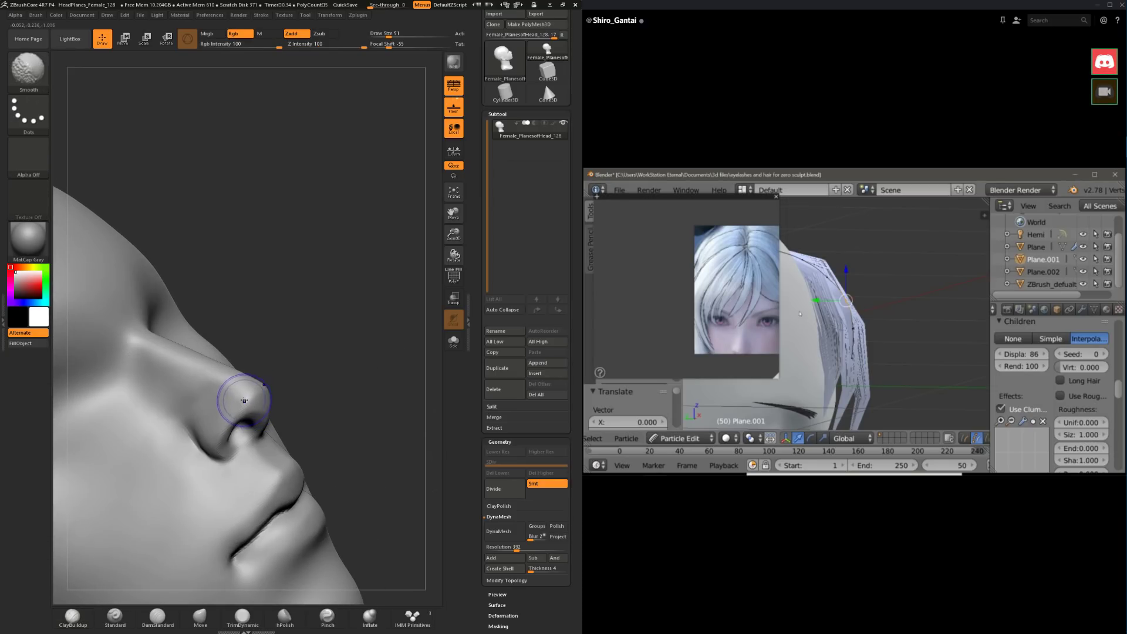
left_click_drag(243, 397, 239, 393, "shift")
left_click_drag(309, 372, 286, 368)
Step: Flatten the nose tip and nostril rim with TrimDynamic and adjust the nose profile with the Move brush
left_click(241, 617)
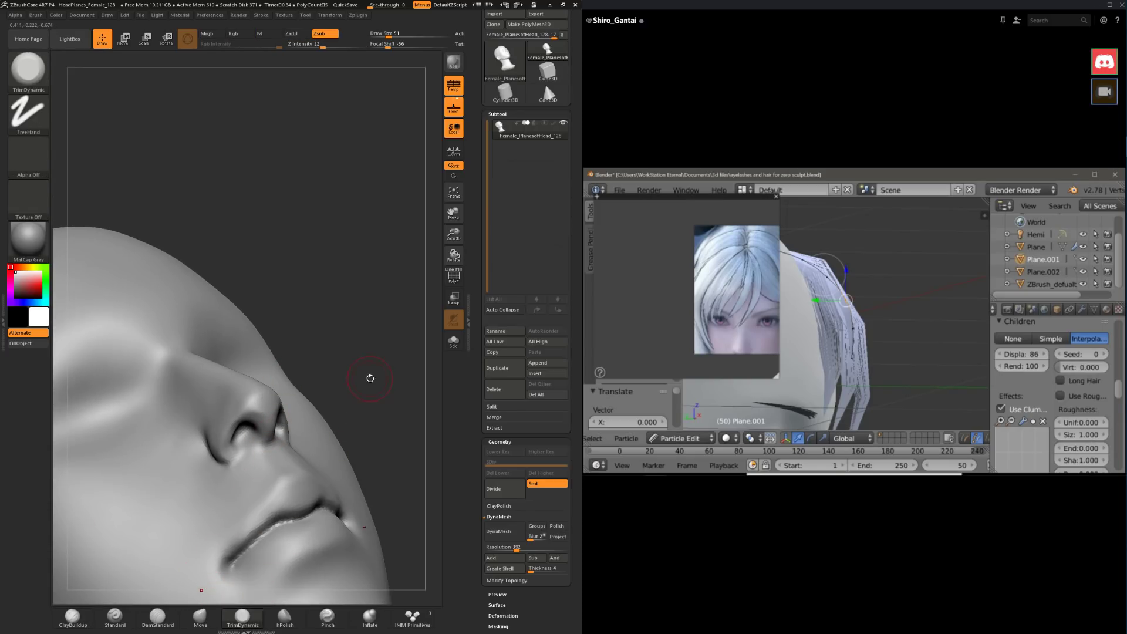
left_click_drag(370, 378, 258, 407)
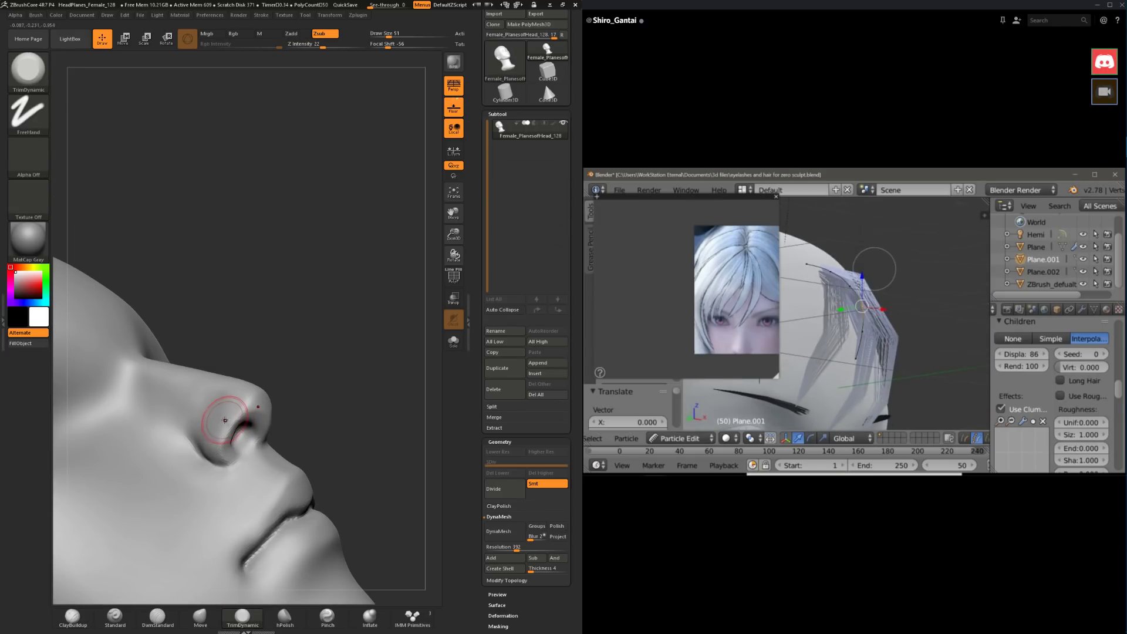
left_click(200, 616)
left_click_drag(264, 375, 229, 367)
left_click_drag(340, 361, 254, 373)
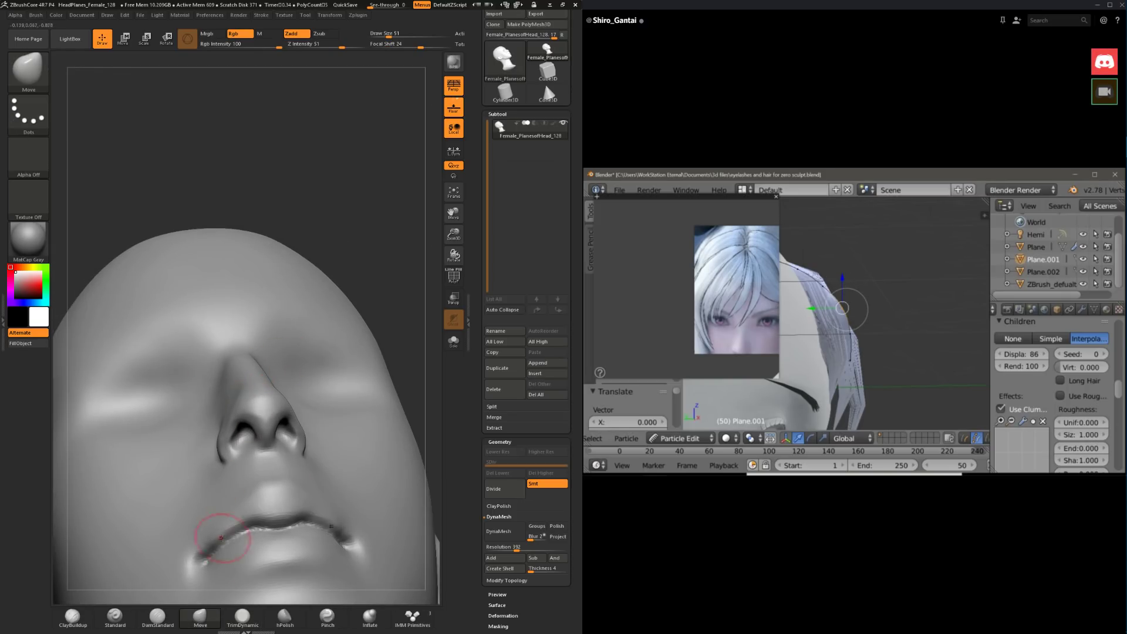
Step: Refine the planes of the nose tip with TrimDynamic
left_click(242, 617)
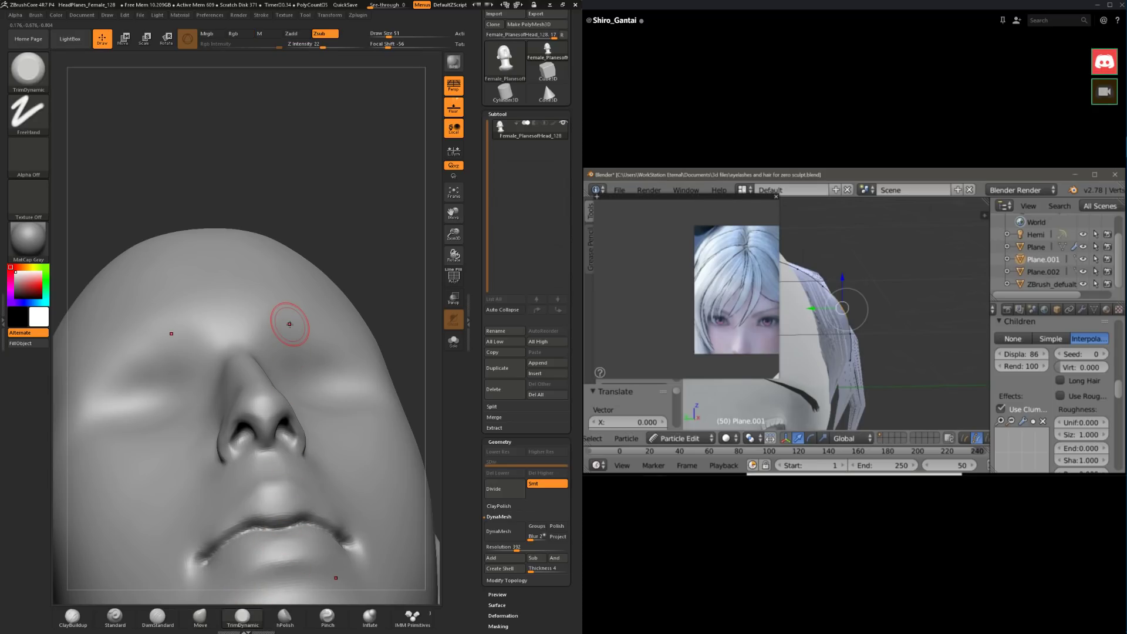
left_click_drag(387, 260, 385, 387)
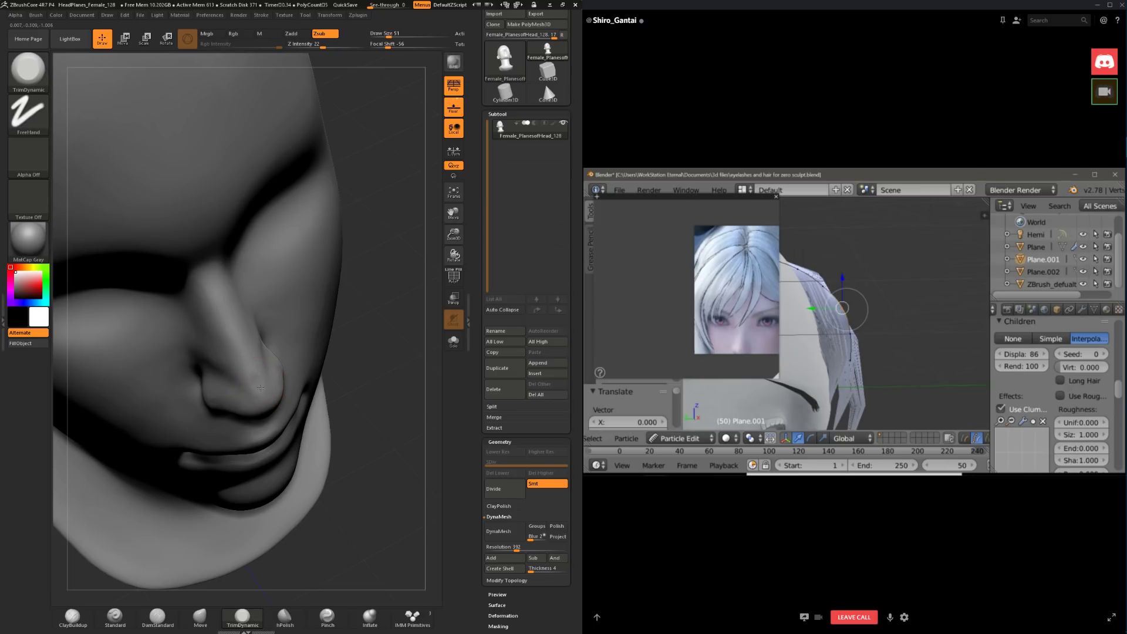
mouse_move(379, 346)
left_mouse_down()
mouse_move(392, 272)
mouse_move(367, 291)
left_mouse_up()
key("space")
left_click_drag(236, 314, 238, 315)
left_click_drag(395, 385, 317, 334)
key("f")
Step: Set the draw size to 46, flatten the sides of the nose bridge with TrimDynamic and smooth them
mouse_move(185, 404)
left_mouse_down()
mouse_move(184, 431)
mouse_move(191, 396)
mouse_move(220, 392)
left_mouse_up()
key("space")
key("space")
mouse_move(227, 323)
left_mouse_down()
mouse_move(282, 328)
mouse_move(335, 314)
mouse_move(340, 353)
mouse_move(323, 331)
mouse_move(191, 365)
left_mouse_up()
key("space")
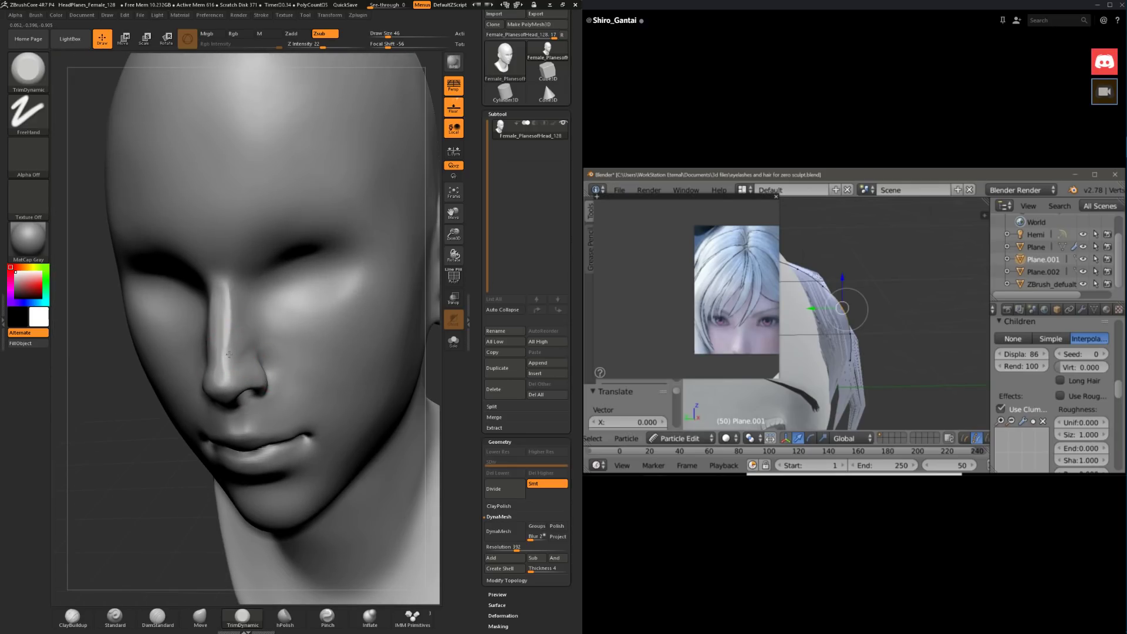
left_click_drag(153, 483, 236, 361)
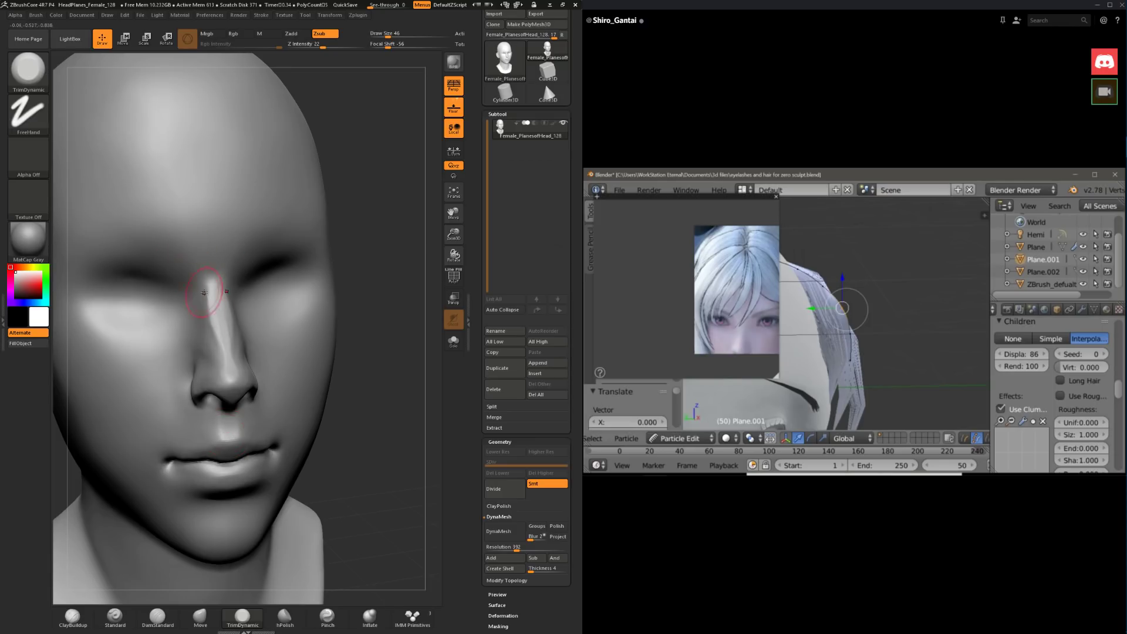
key("shift")
mouse_move(382, 433)
left_mouse_down()
mouse_move(335, 414)
mouse_move(222, 421)
mouse_move(213, 395)
mouse_move(210, 437)
left_mouse_up()
Step: Build up the nose wing and the crease behind it with ClayBuildup at draw size 23
left_click(158, 616)
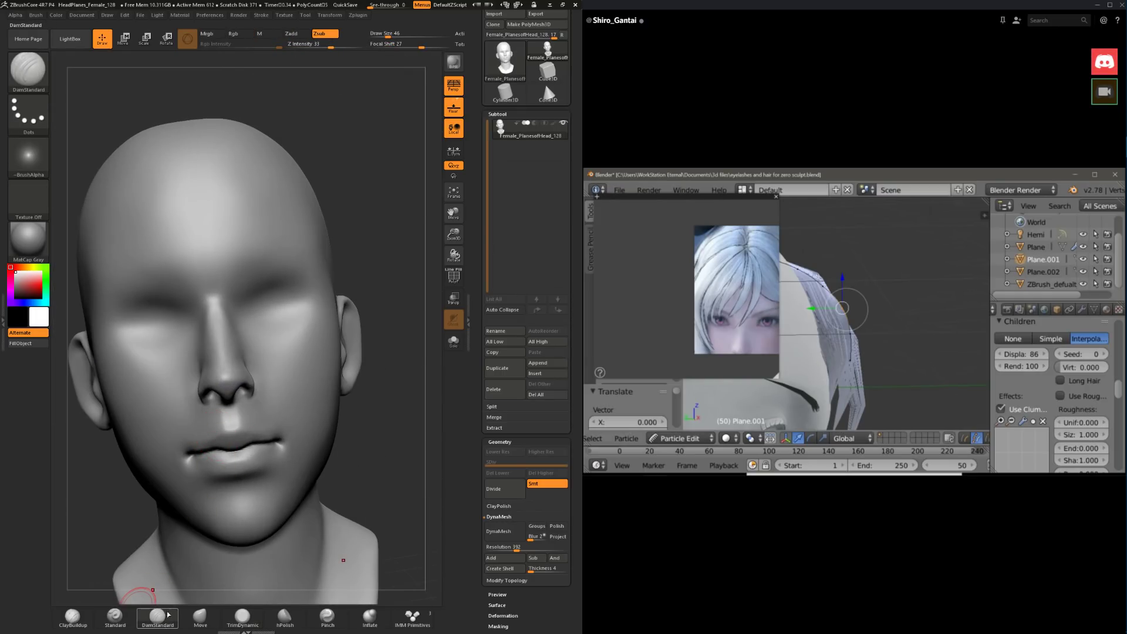
left_click_drag(366, 449, 412, 497, "alt")
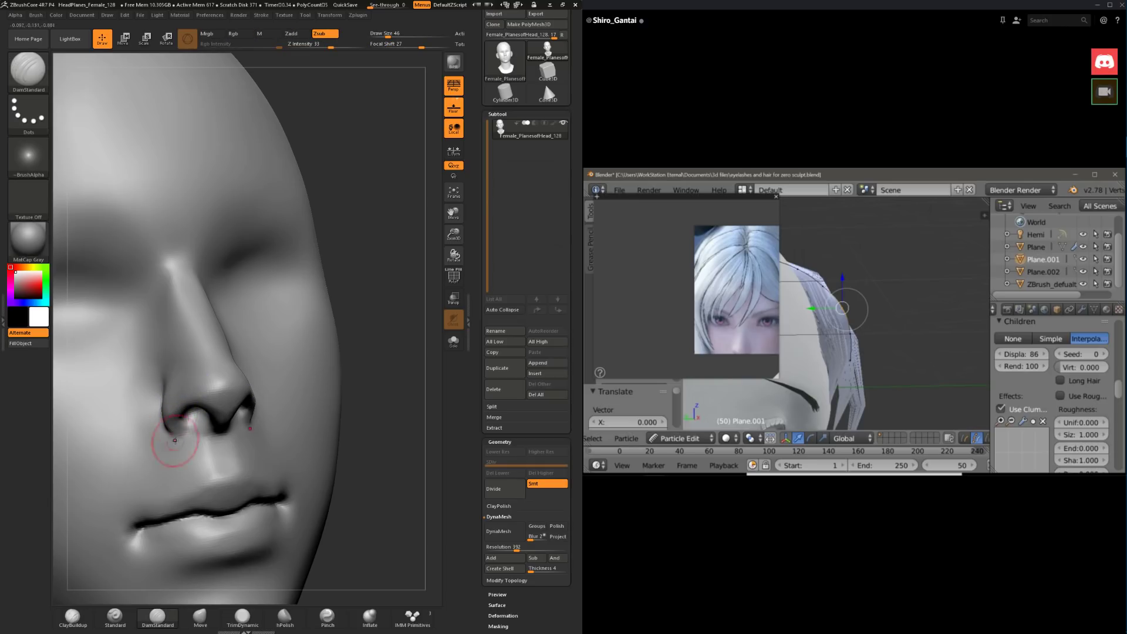
left_click(73, 617)
key("space")
mouse_move(360, 444)
left_mouse_down()
mouse_move(414, 414)
mouse_move(264, 357)
left_mouse_up()
left_click_drag(319, 330, 176, 427)
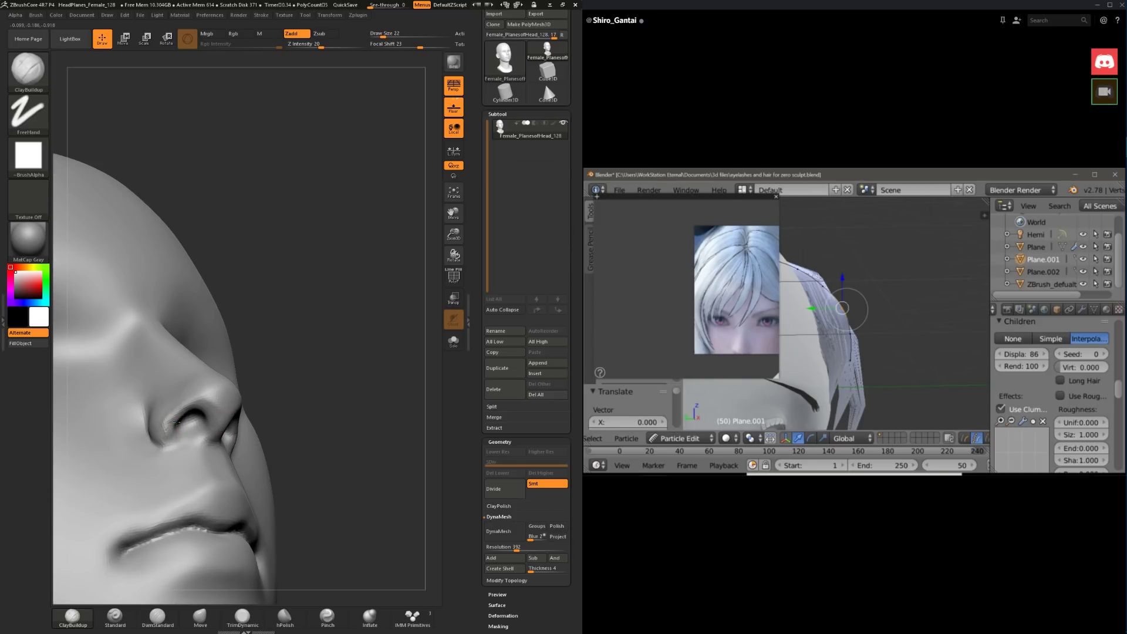
left_click_drag(303, 352, 346, 356)
left_click_drag(166, 424, 150, 414, "shift")
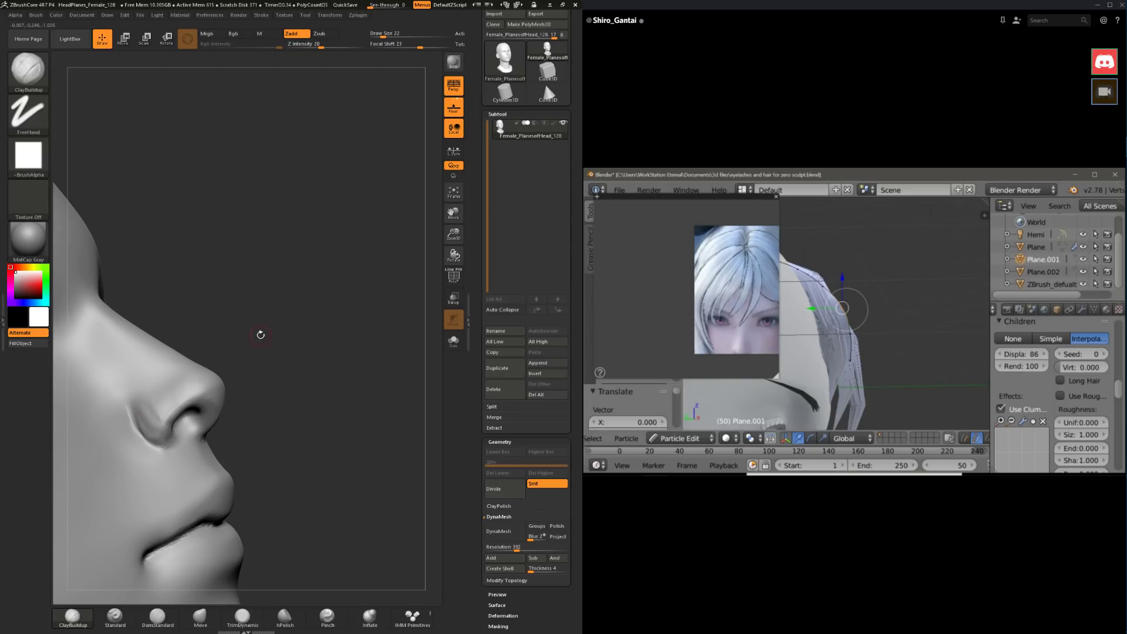
mouse_move(261, 335)
left_mouse_down()
mouse_move(280, 369)
mouse_move(176, 340)
mouse_move(236, 350)
left_mouse_up()
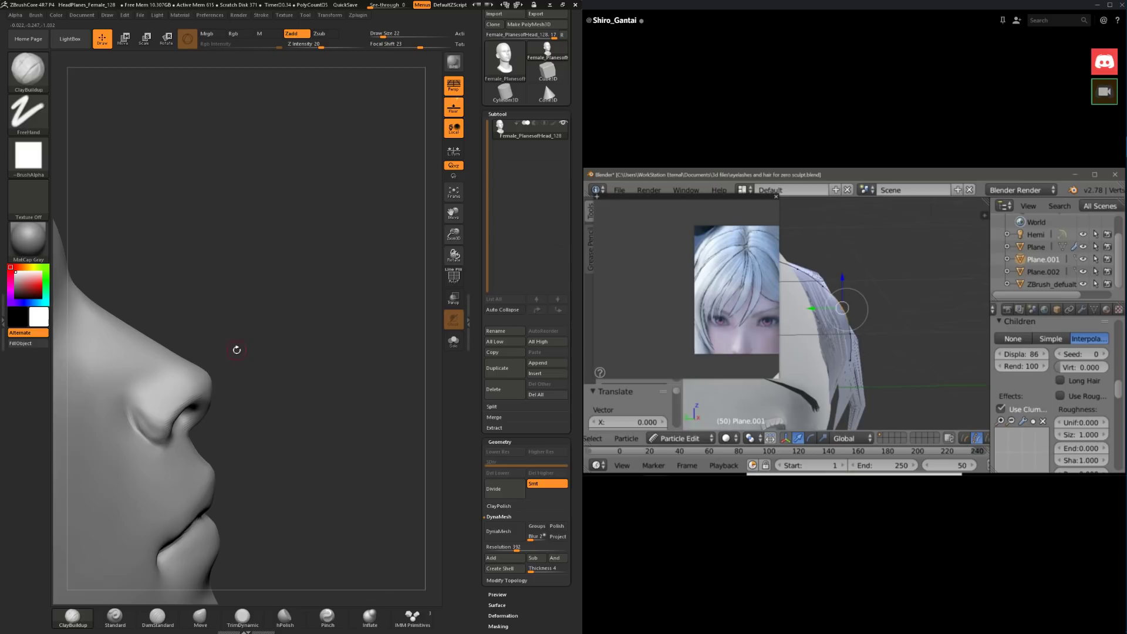
Step: Set the draw size to 54, fill the cheek beside the nose wing with ClayBuildup and smooth it
key("space")
left_click(141, 421)
key("space")
mouse_move(269, 361)
left_mouse_down()
mouse_move(314, 359)
mouse_move(196, 397)
left_mouse_up()
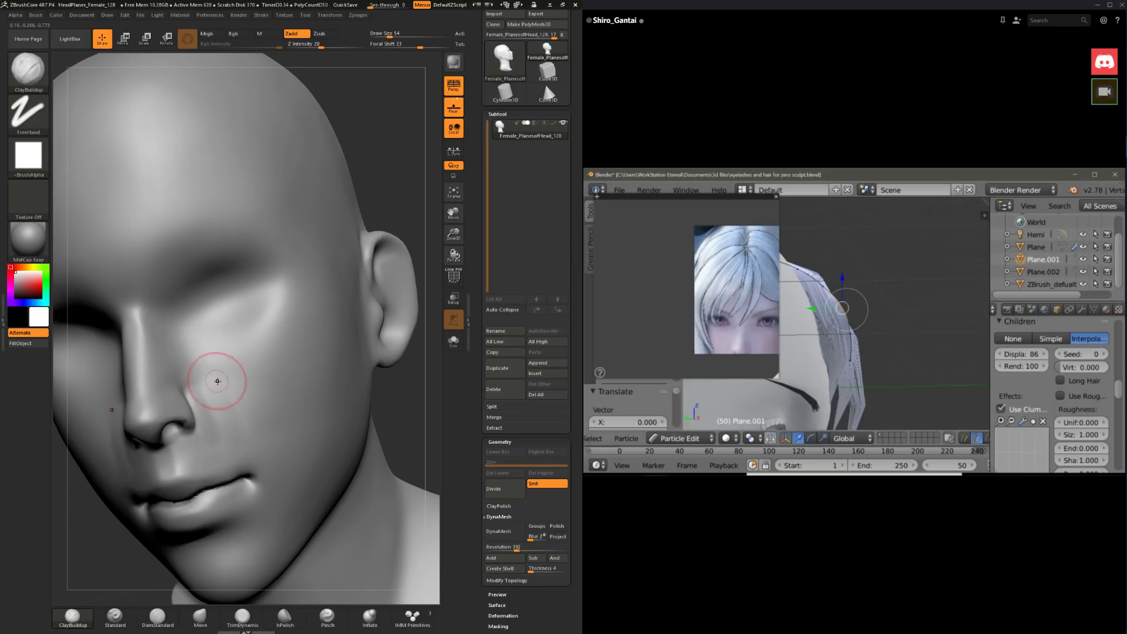
key("shift")
left_click_drag(375, 206, 374, 305, "alt")
key("shift")
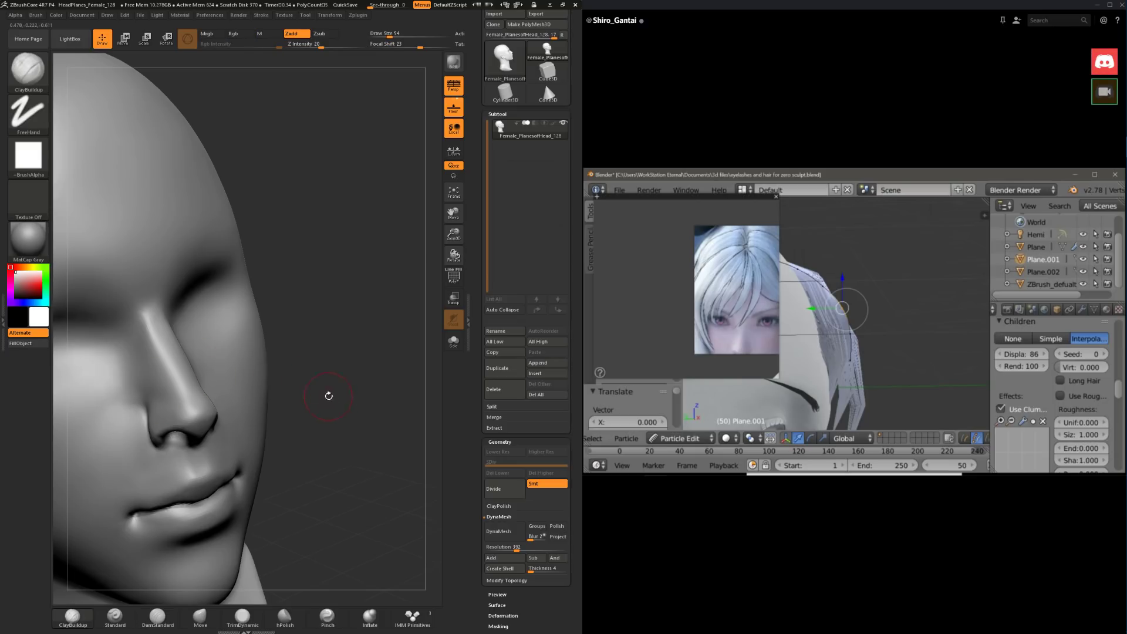
Step: Set the draw size to 14, add a thin ClayBuildup fold from the nose wing toward the mouth corner and smooth it
mouse_move(327, 394)
left_mouse_down("alt")
mouse_move(289, 407)
mouse_move(366, 382)
mouse_move(374, 411)
left_mouse_up("alt")
left_click_drag(198, 435, 198, 419, "shift")
key("space")
left_click_drag(103, 558, 126, 530)
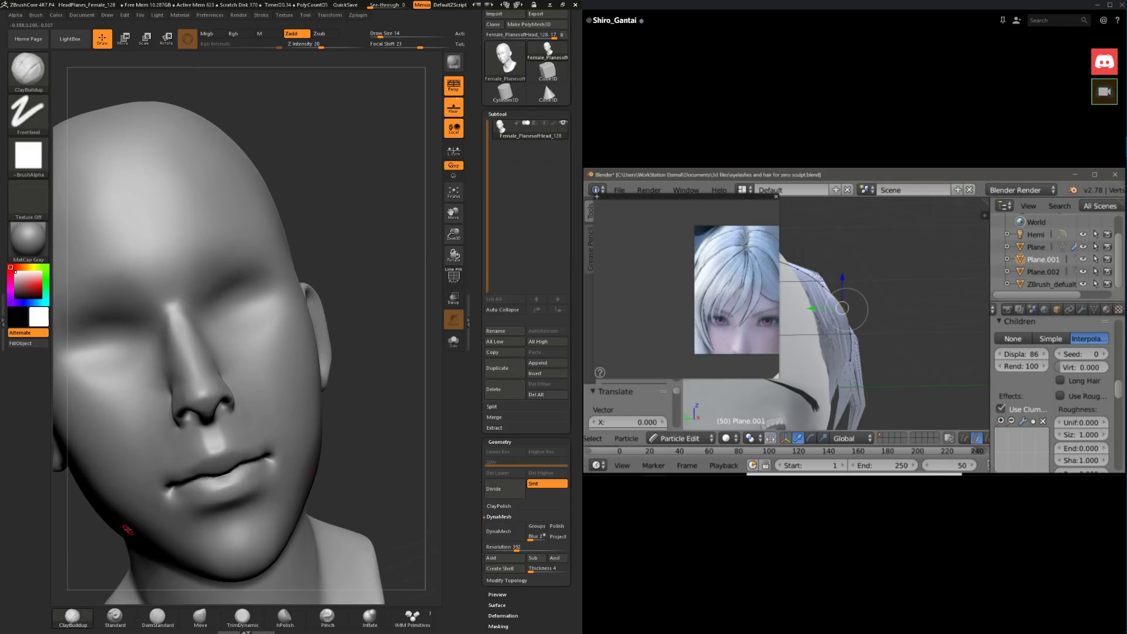
left_click_drag(369, 376, 193, 426)
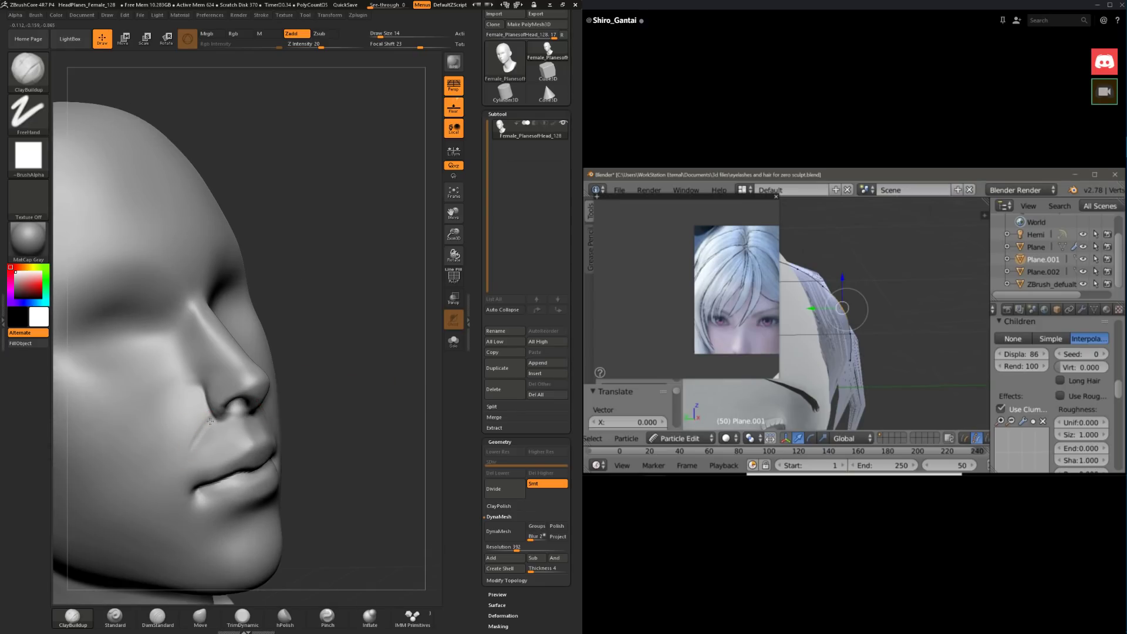
key("shift")
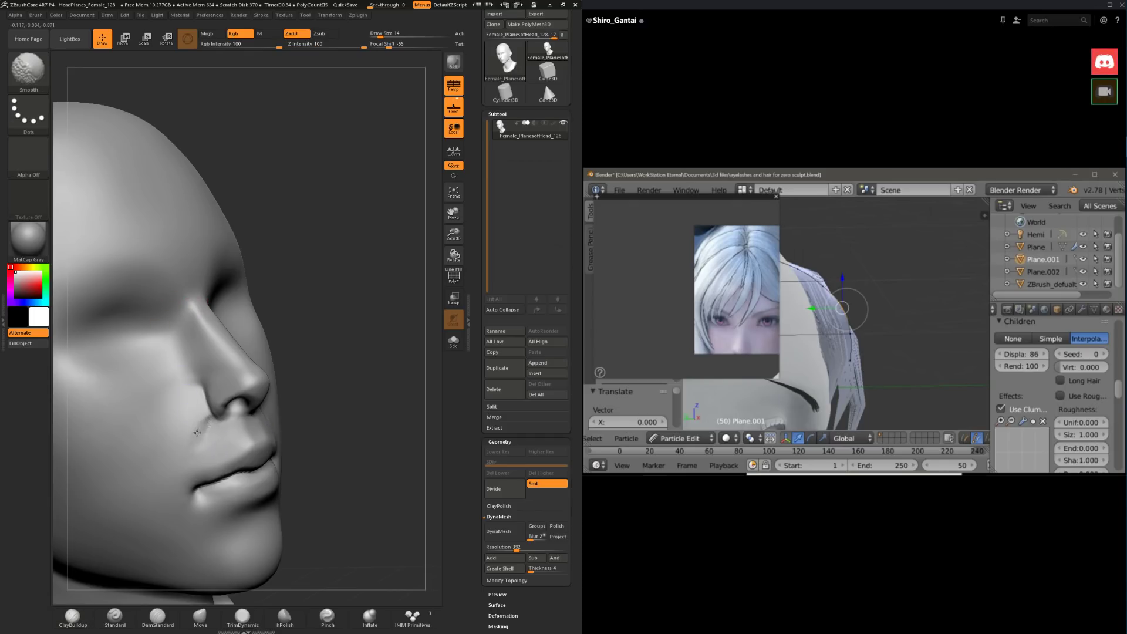
Step: Enlarge the brush and widen the fold between the nose wing and the mouth corner with ClayBuildup
key("space")
left_click_drag(201, 445, 210, 424)
mouse_move(317, 405)
left_mouse_down()
mouse_move(365, 377)
mouse_move(305, 422)
left_mouse_up()
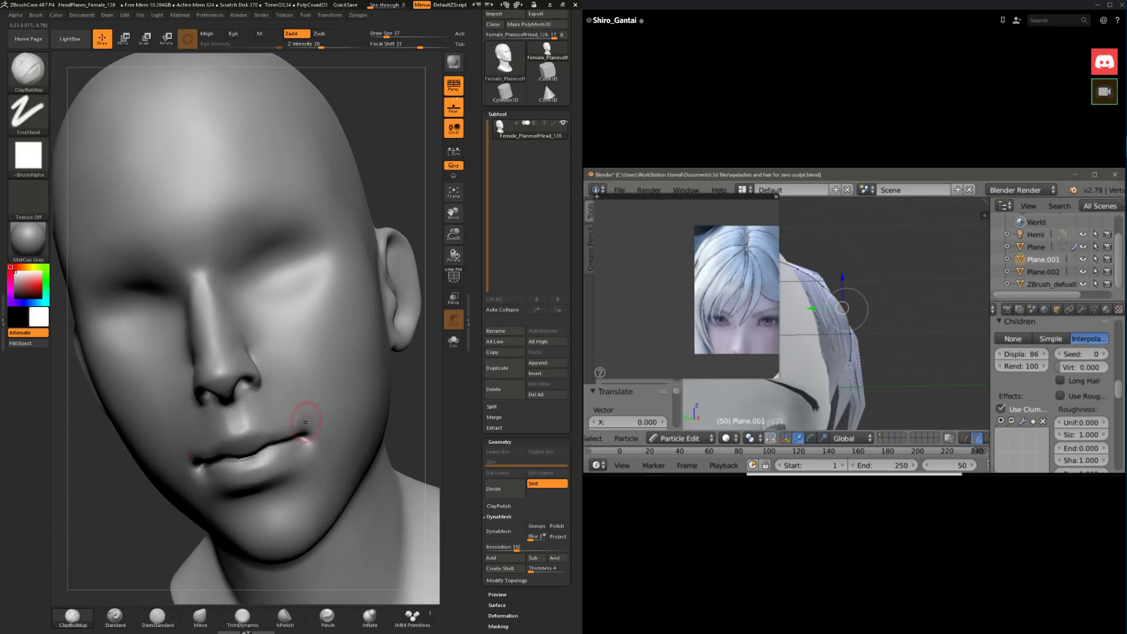
left_click_drag(111, 506, 140, 520, "alt")
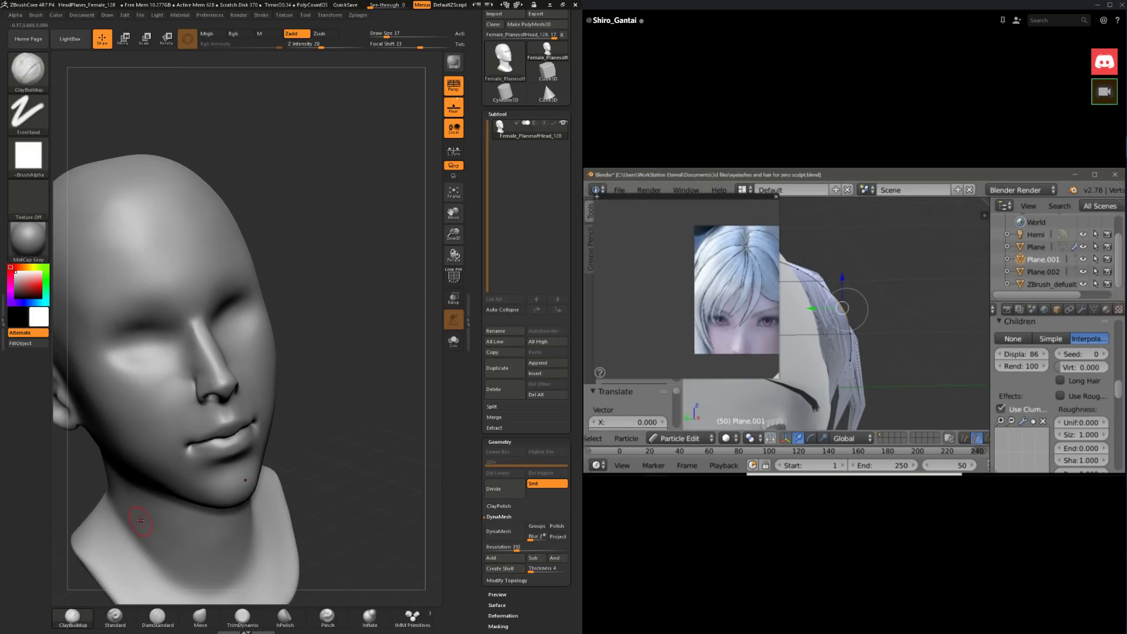
Step: Lower the ClayBuildup focal shift, try strokes on the cheek beside the nose wing and undo them
left_click(82, 618)
left_click_drag(433, 320, 374, 341)
key("space")
left_click_drag(228, 381, 276, 405)
key("space")
mouse_move(261, 399)
left_mouse_down()
mouse_move(260, 359)
mouse_move(234, 378)
mouse_move(228, 355)
mouse_move(260, 400)
left_mouse_up()
key("ctrl+z")
key("ctrl+z")
Step: Try building up the fold beside the nose with ClayBuildup at draw size 54 and undo the strokes
key("space")
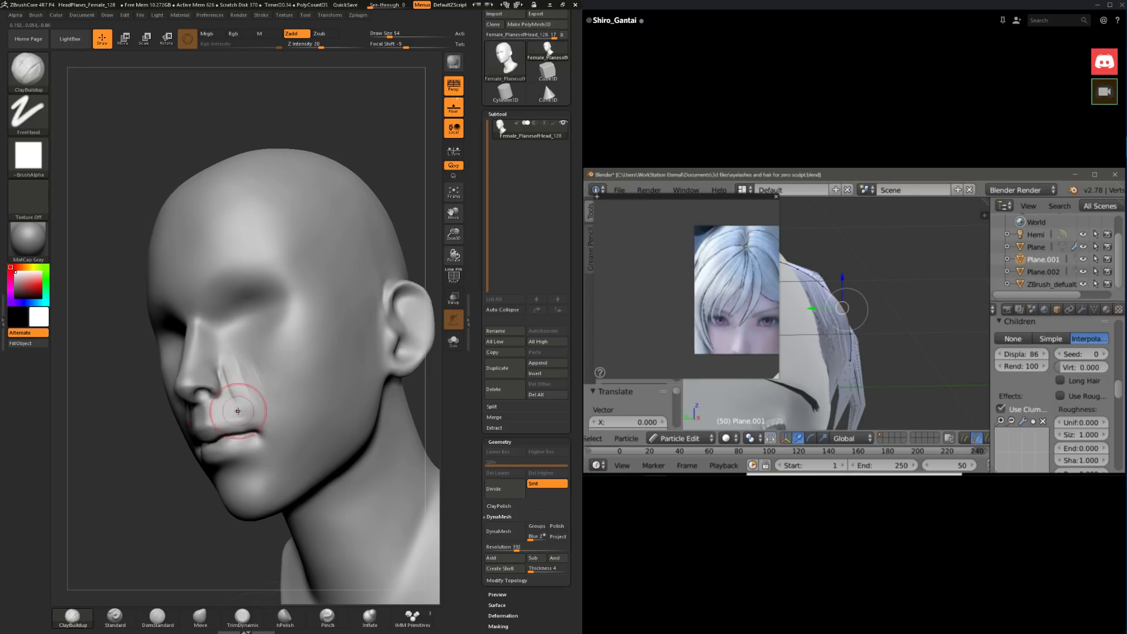
key("ctrl+z")
mouse_move(225, 420)
left_mouse_down("shift")
mouse_move(258, 392)
mouse_move(253, 405)
left_mouse_up("shift")
key("ctrl+z")
Step: Set the draw size to 27 and smooth the fold between the nose wing and the cheek
key("space")
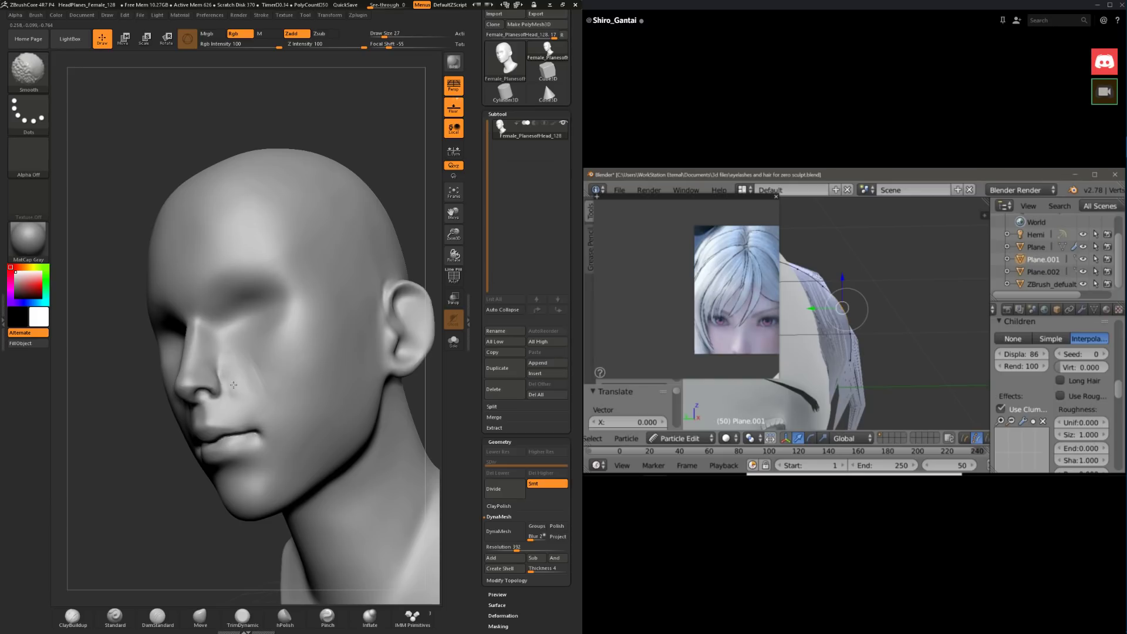
left_click_drag(260, 371, 249, 399, "shift")
left_click_drag(131, 533, 270, 522)
Step: Set the draw size to 49 and add diagonal ClayBuildup strokes across the cheek from the cheekbone toward the mouth corner
key("space")
left_click_drag(288, 391, 294, 391)
key("shift")
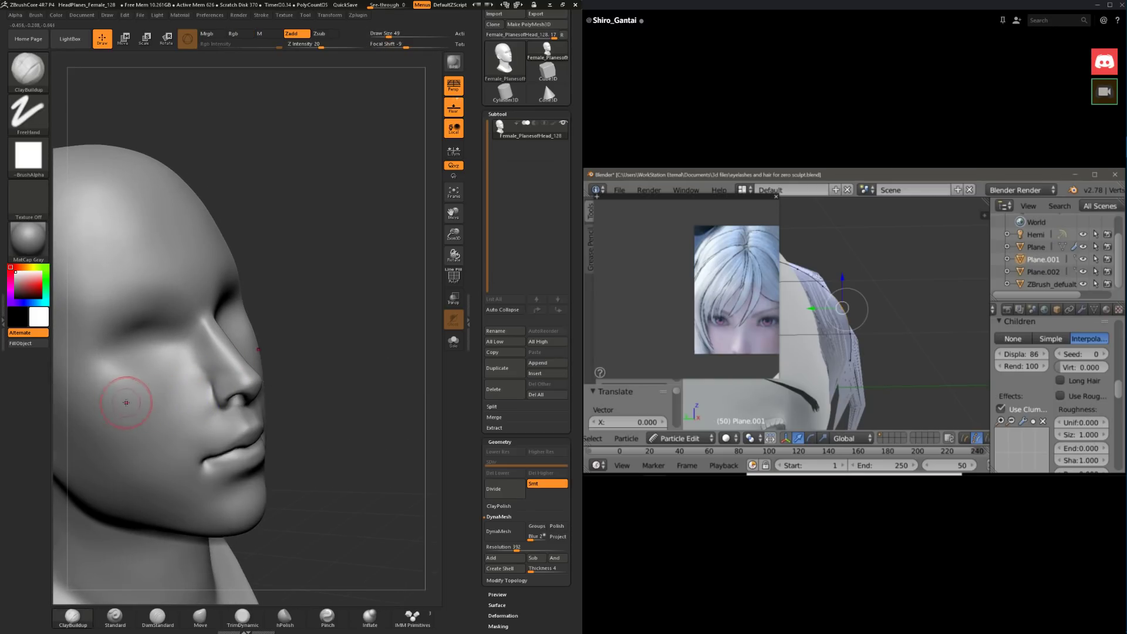
key("space")
left_click_drag(121, 396, 216, 424)
left_click_drag(107, 384, 210, 434)
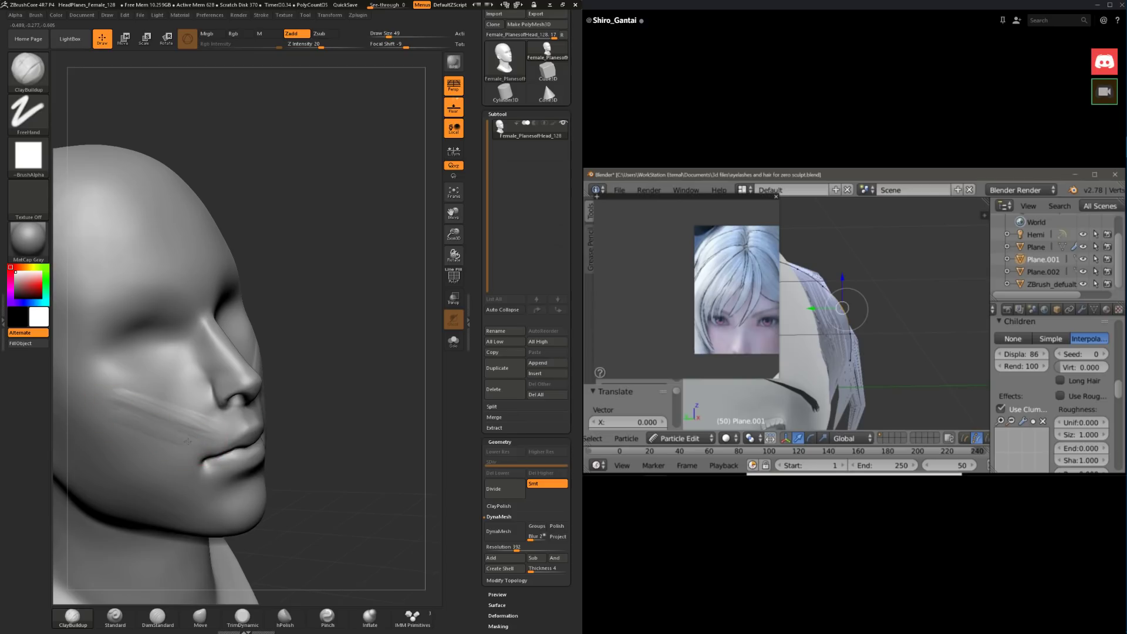
Step: Add one more ClayBuildup stroke across the cheek, undo it, and smooth the diagonal strokes into the cheek
left_click_drag(131, 376, 190, 396)
mouse_move(358, 395)
left_mouse_down()
mouse_move(275, 405)
mouse_move(298, 393)
left_mouse_up()
key("ctrl+z")
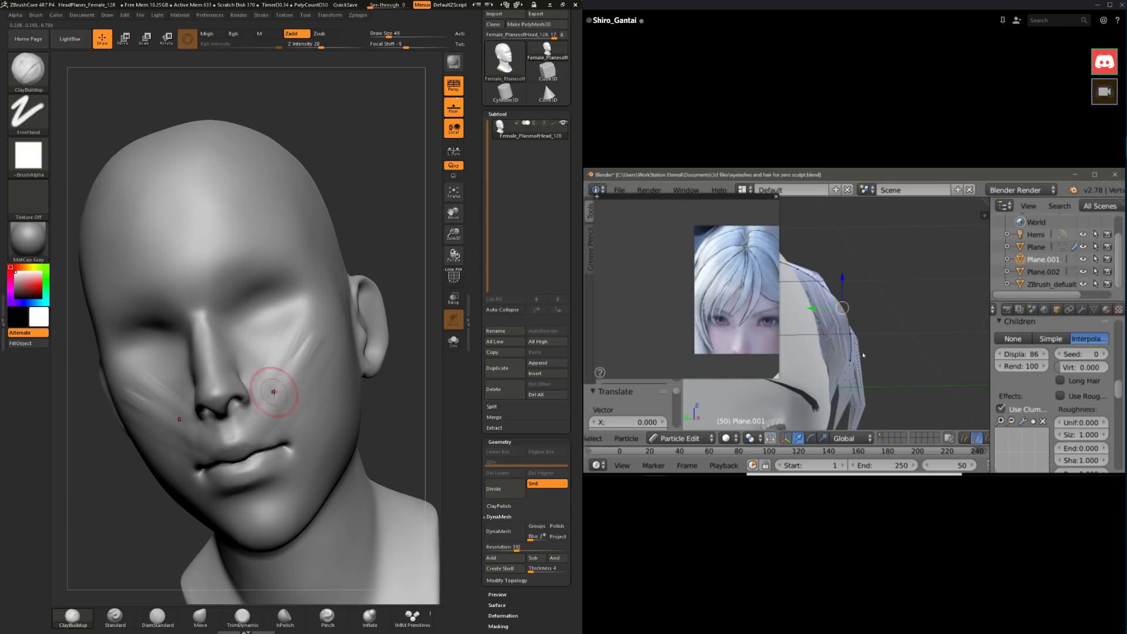
key("shift")
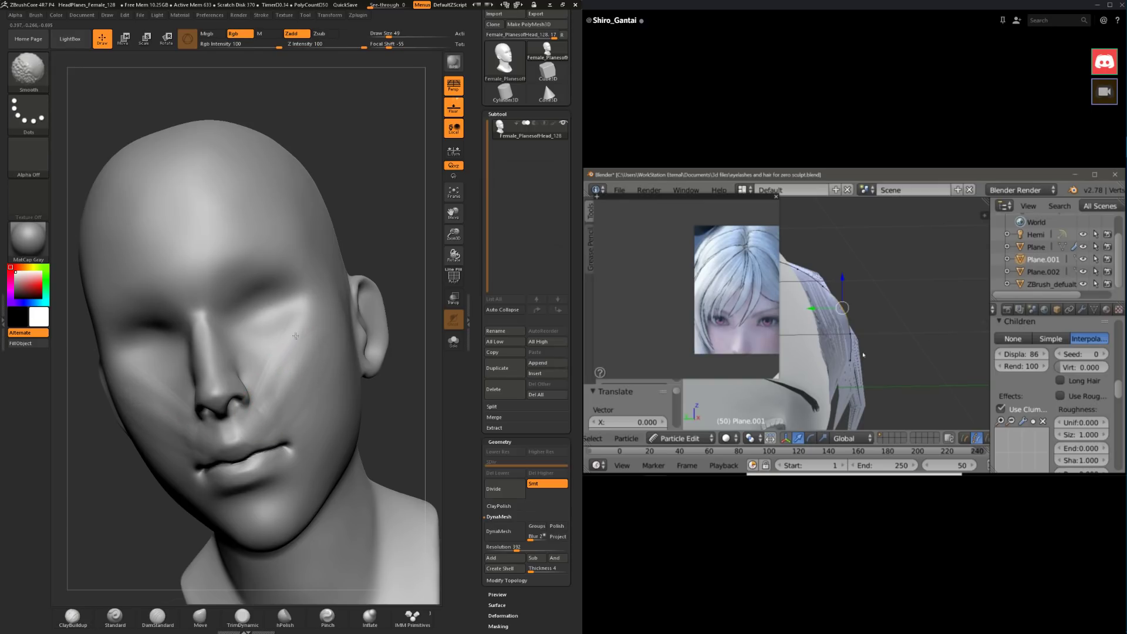
mouse_move(369, 399)
left_mouse_down()
mouse_move(411, 404)
mouse_move(324, 384)
mouse_move(341, 394)
mouse_move(325, 394)
mouse_move(336, 412)
mouse_move(378, 410)
mouse_move(332, 404)
left_mouse_up()
key("space")
Step: Set the draw size to 29 and build up the upper lip below the nose with ClayBuildup
key("space")
key("shift")
key("shift")
mouse_move(168, 520)
left_mouse_down()
mouse_move(317, 420)
mouse_move(373, 415)
mouse_move(354, 446)
left_mouse_up()
key("space")
left_click_drag(249, 434, 231, 443)
left_click_drag(296, 423, 251, 403)
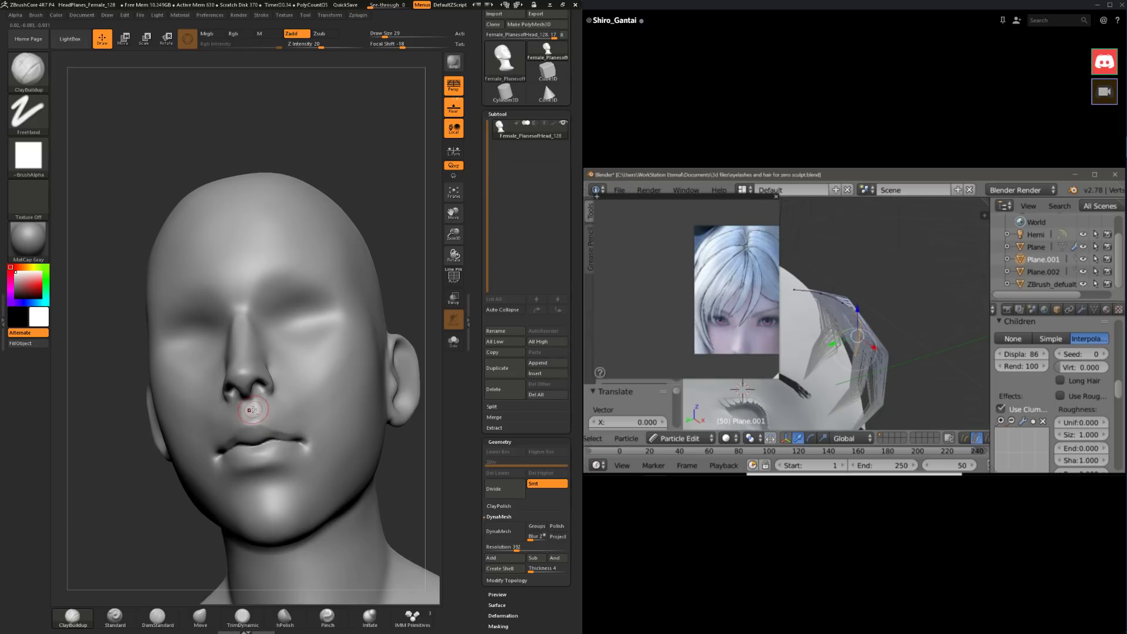
left_click_drag(146, 535, 166, 537)
mouse_move(287, 432)
left_mouse_down()
mouse_move(309, 431)
mouse_move(250, 405)
mouse_move(227, 440)
left_mouse_up()
left_click_drag(341, 362, 368, 370)
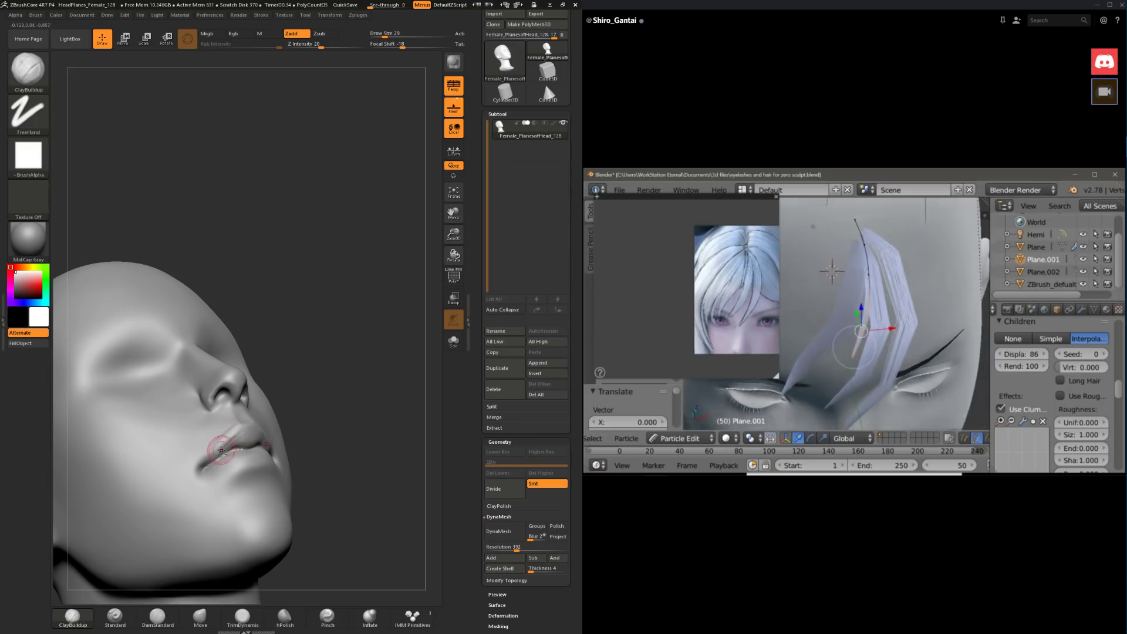
Step: Undo the ClayBuildup stroke near the mouth corner and touch up the upper lip again with short strokes
mouse_move(221, 450)
left_mouse_down()
mouse_move(232, 434)
mouse_move(210, 455)
left_mouse_up()
key("ctrl+z")
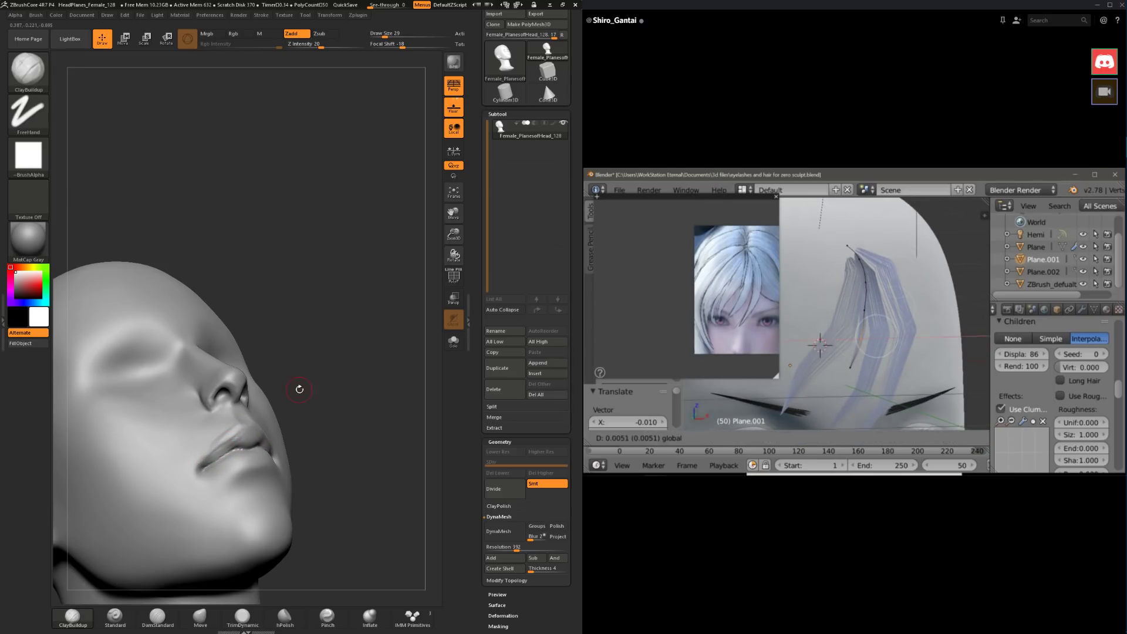
mouse_move(297, 387)
left_mouse_down()
mouse_move(307, 388)
mouse_move(284, 389)
left_mouse_up()
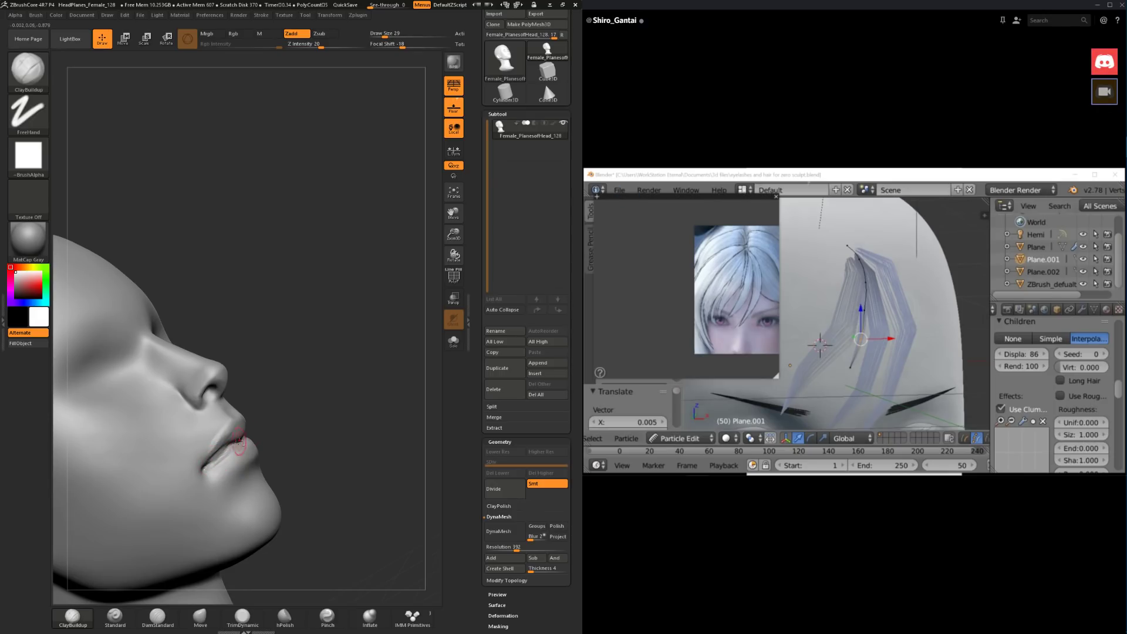
left_click_drag(282, 409, 268, 406)
left_click_drag(226, 455, 227, 463, "shift")
left_click_drag(293, 404, 265, 401)
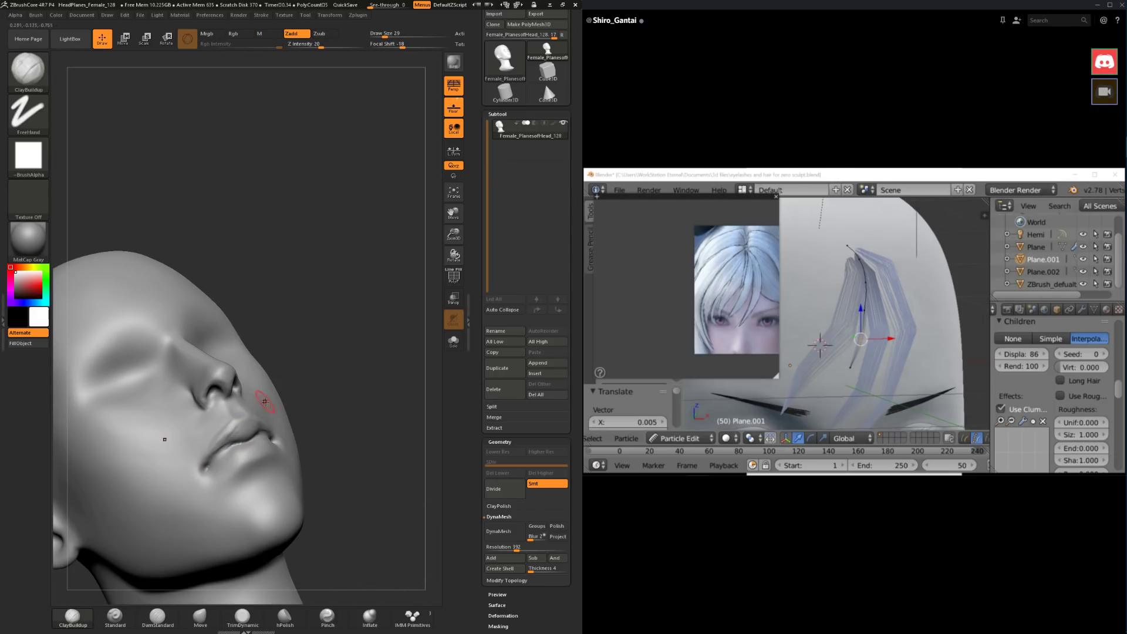
Step: Carve the line between the lips out to the mouth corner with DamStandard
left_click(158, 616)
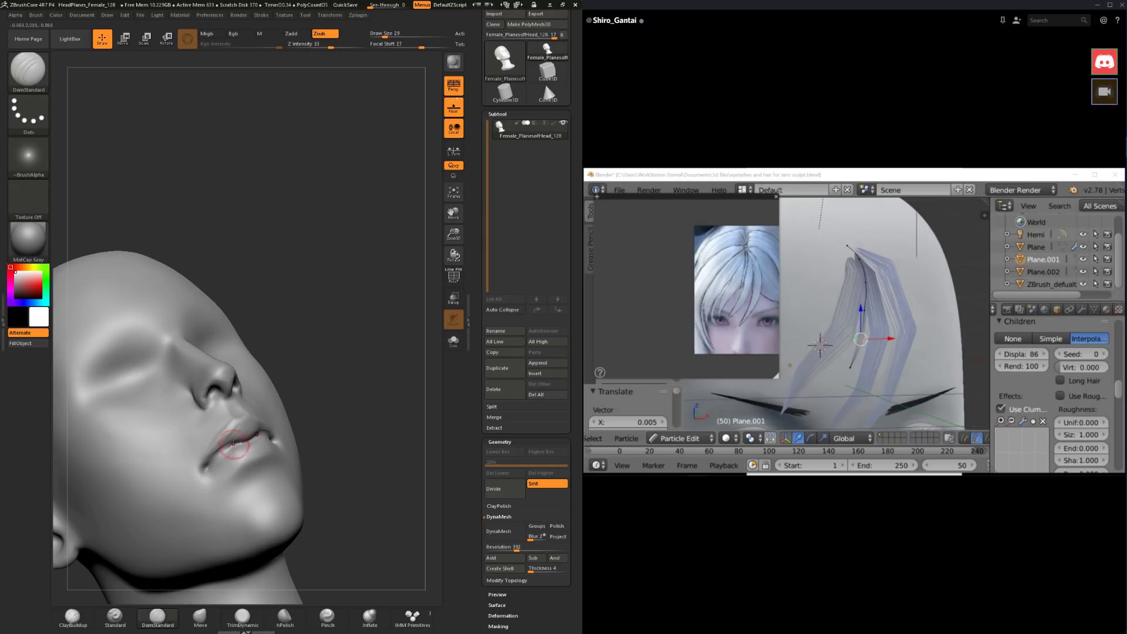
left_click_drag(217, 458, 263, 434, "shift")
left_click_drag(318, 414, 320, 437)
left_click_drag(208, 463, 201, 469, "shift")
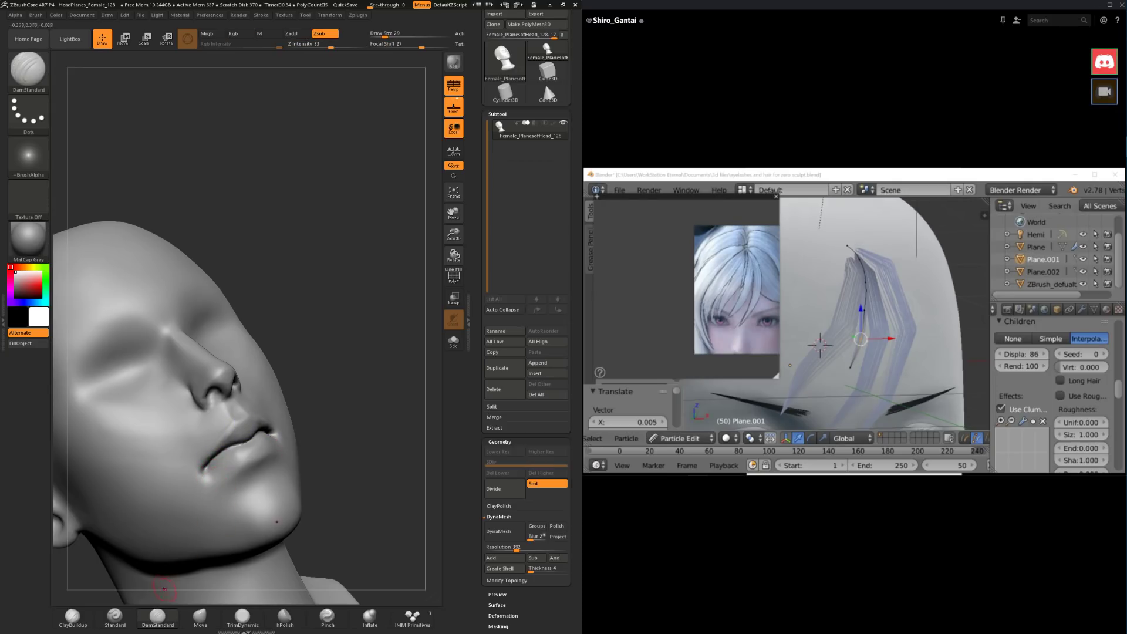
Step: Switch through TrimDynamic back to ClayBuildup and work the area between the nose and the upper lip
left_click(243, 611)
left_click_drag(335, 415, 207, 450)
left_click(72, 616)
left_click_drag(315, 314, 219, 423)
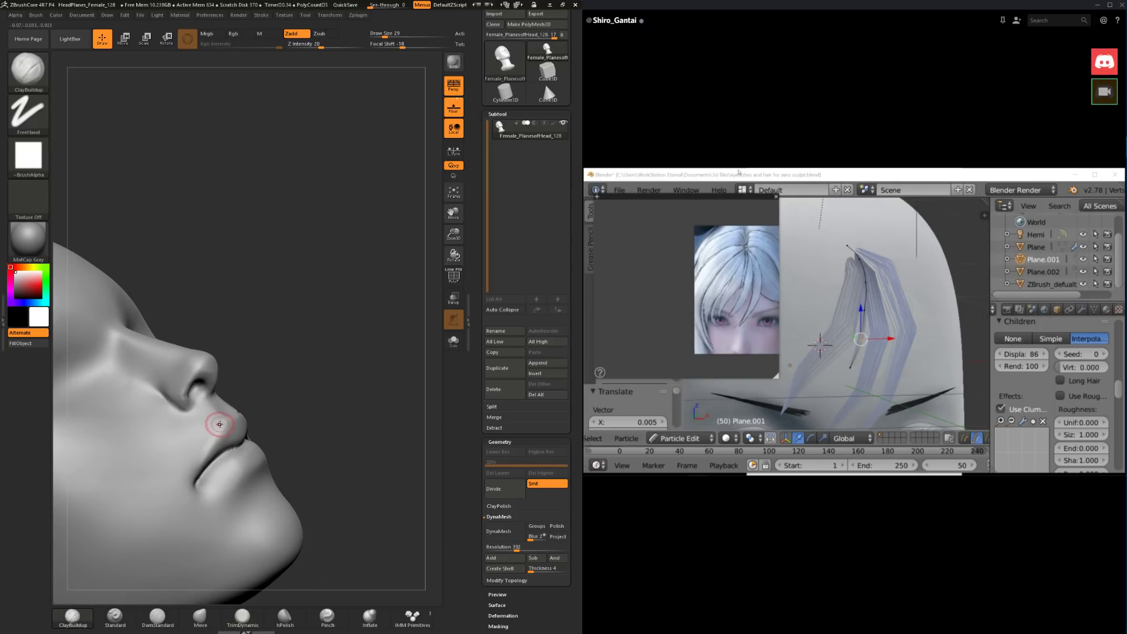
left_click_drag(273, 374, 222, 411)
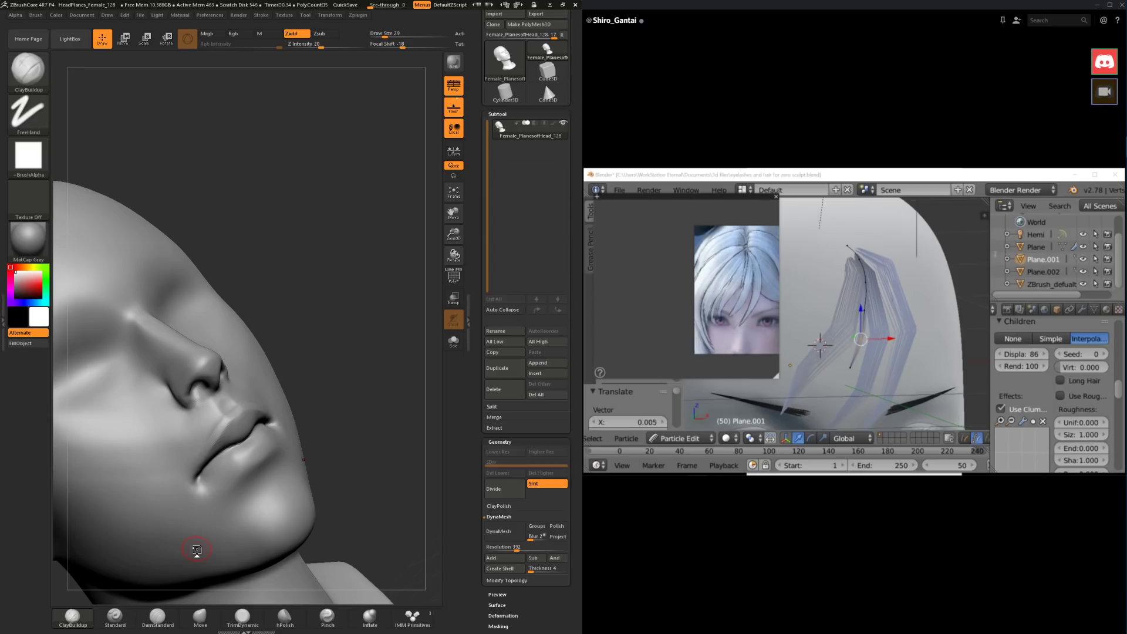
Step: Shape and smooth the philtrum groove under the nose and add ClayBuildup along the upper lip edge
key("shift")
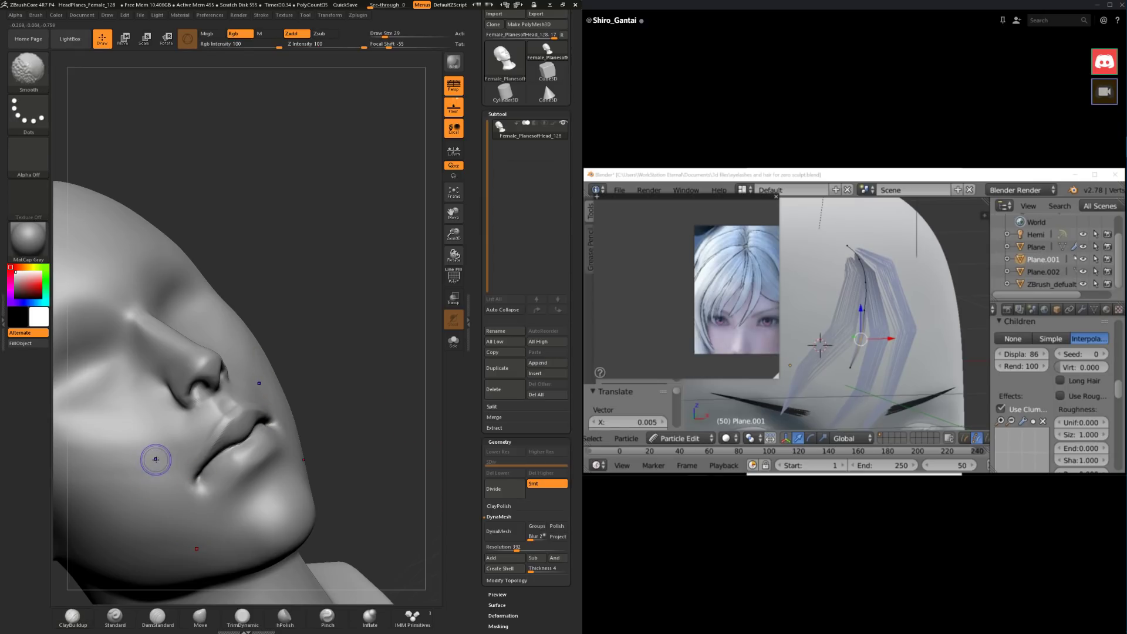
left_click_drag(219, 398, 230, 409, "shift")
left_click_drag(335, 365, 311, 369)
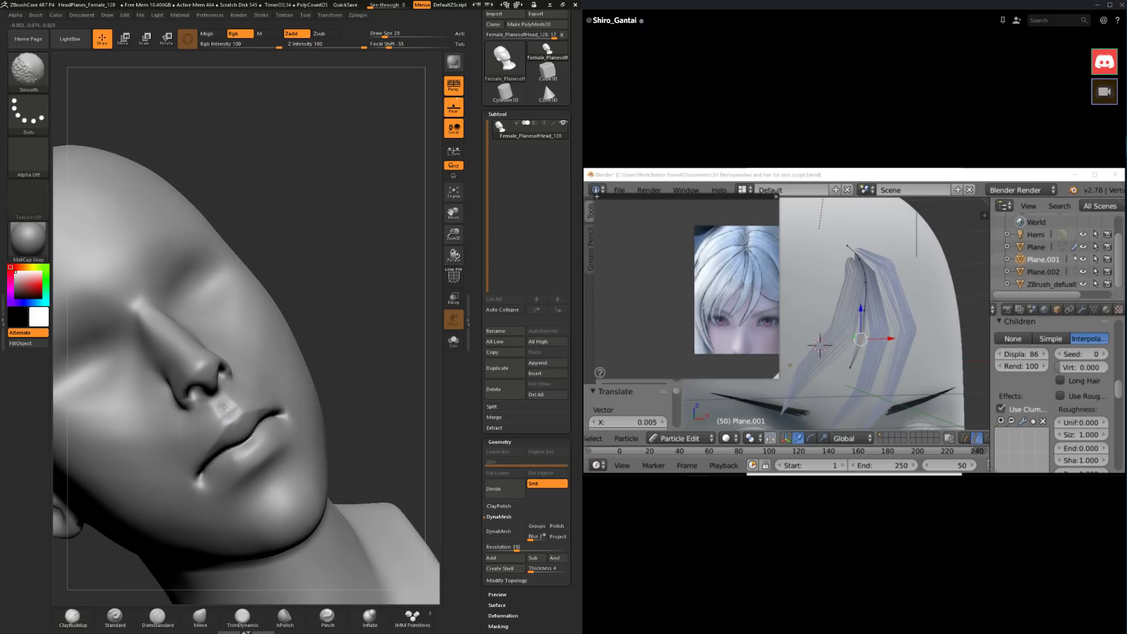
left_click_drag(223, 402, 229, 412, "shift")
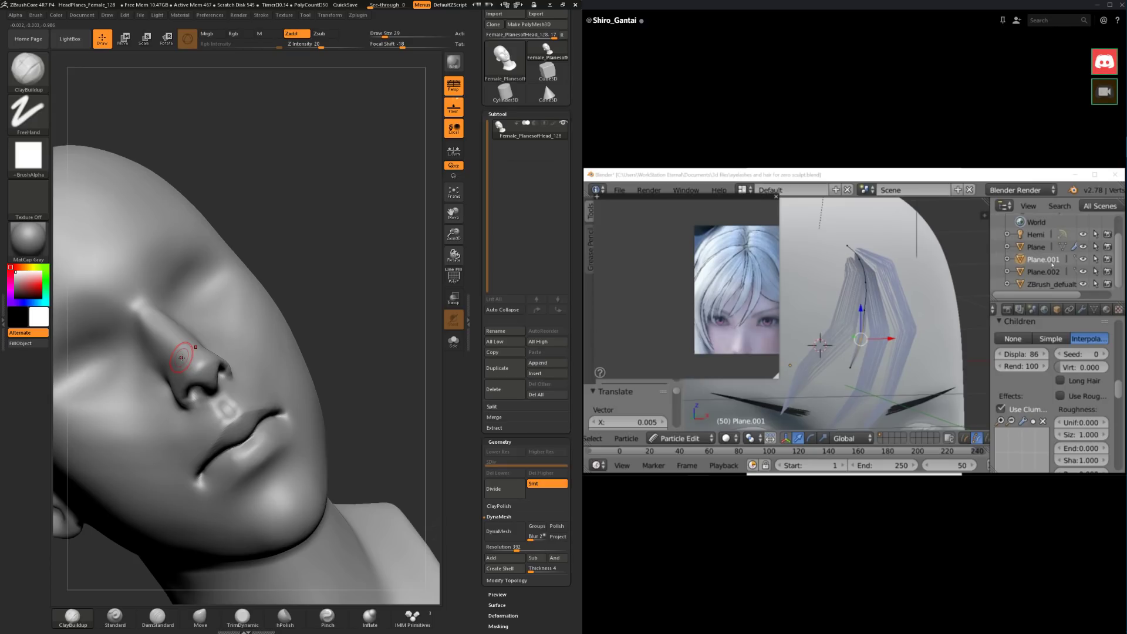
left_click_drag(335, 383, 322, 337)
left_click_drag(228, 429, 254, 414)
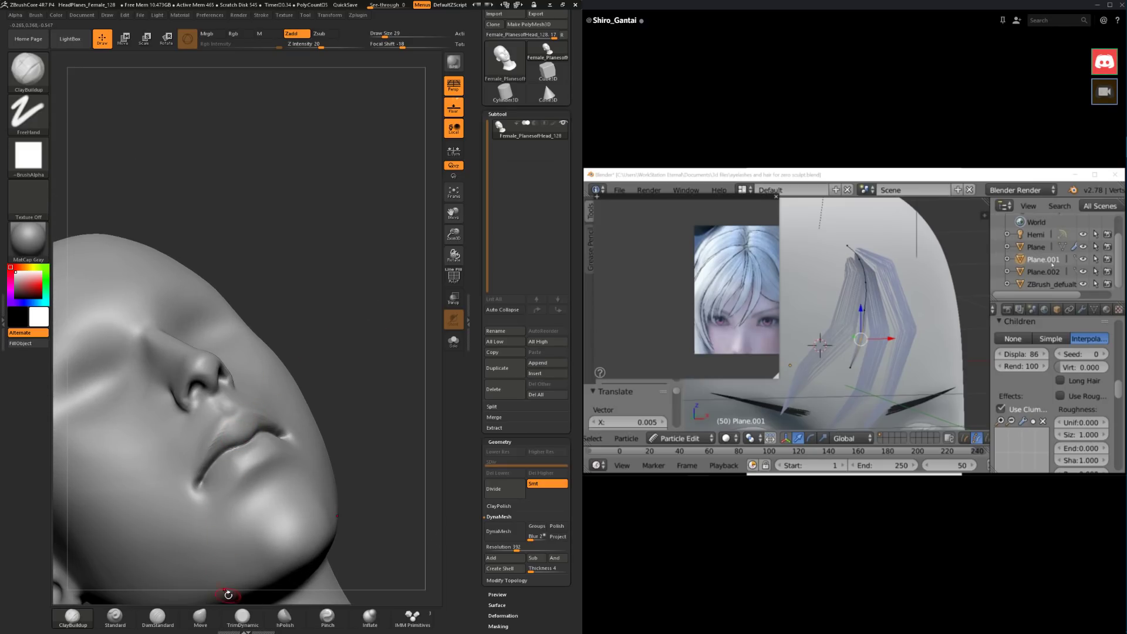
Step: Set the draw size to 54 and push the middle of the upper lip slightly downward with the Move brush
left_click(200, 615)
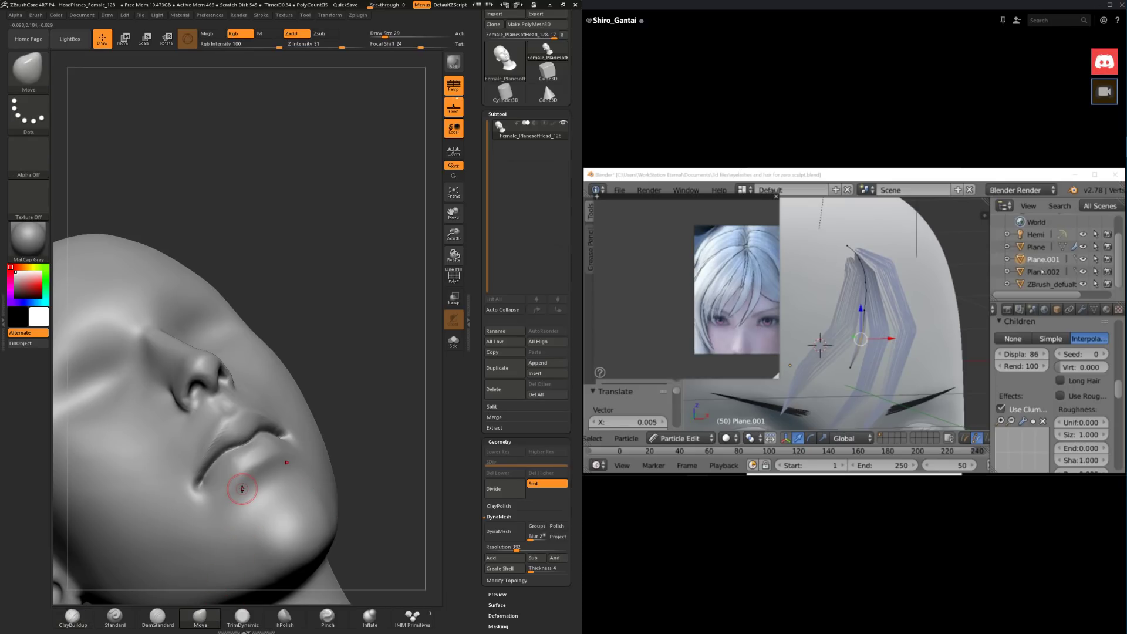
left_click_drag(323, 329, 304, 314)
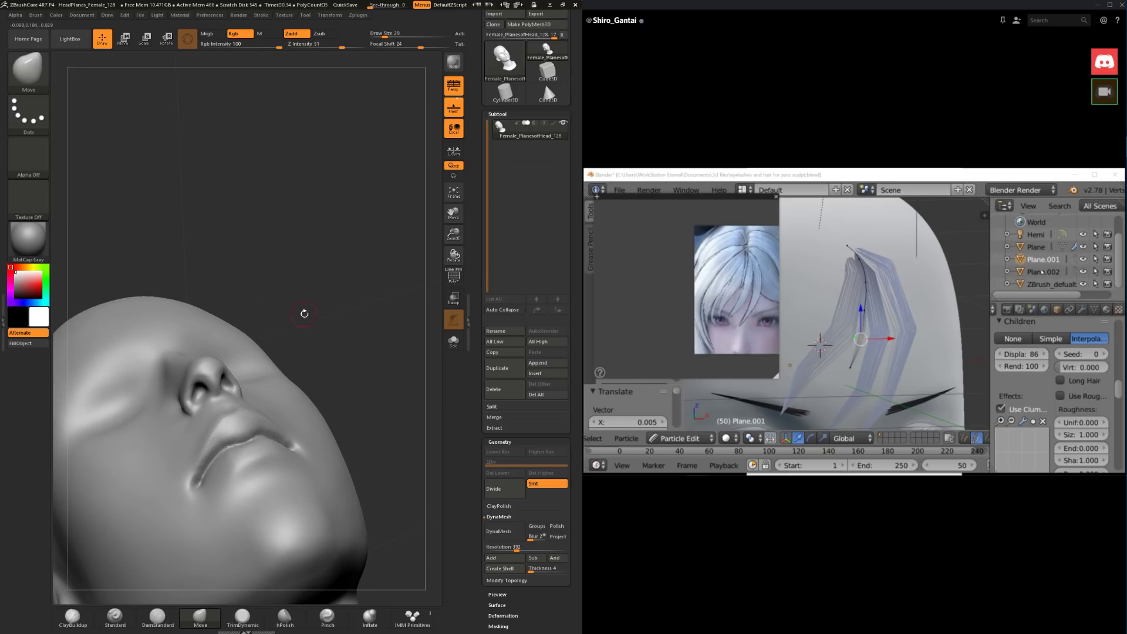
key("space")
left_click_drag(271, 404, 280, 404)
left_click_drag(243, 439, 242, 445)
mouse_move(304, 330)
left_mouse_down()
mouse_move(336, 342)
mouse_move(321, 377)
mouse_move(343, 352)
mouse_move(334, 317)
left_mouse_up()
Step: Smooth the cheek between the nose wing and the mouth corner
key("shift")
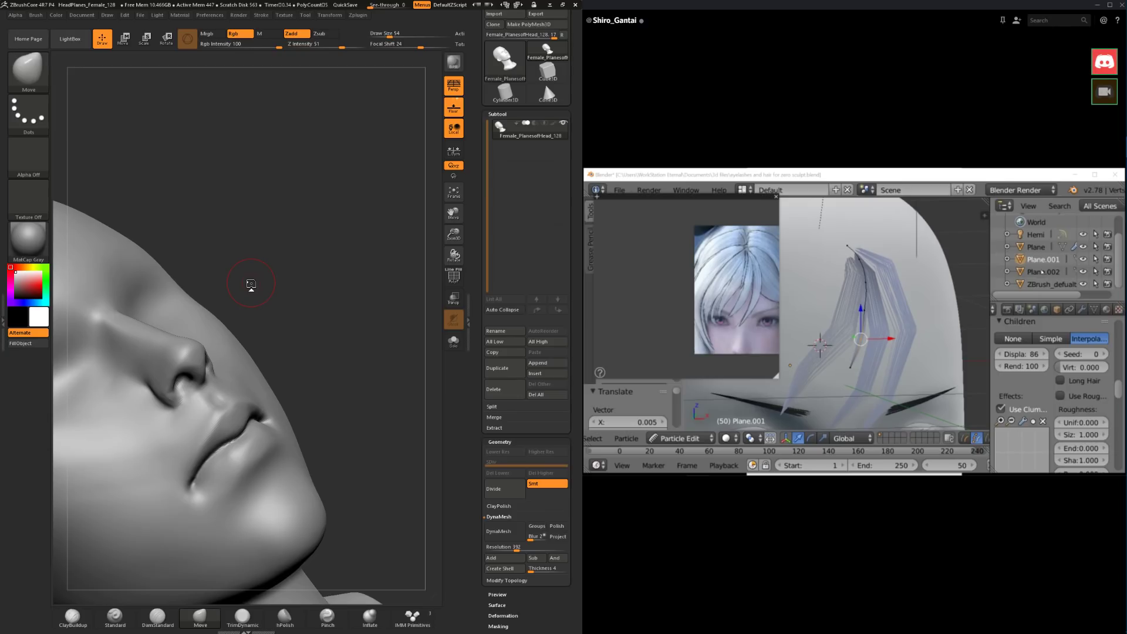
left_click_drag(333, 359, 354, 348)
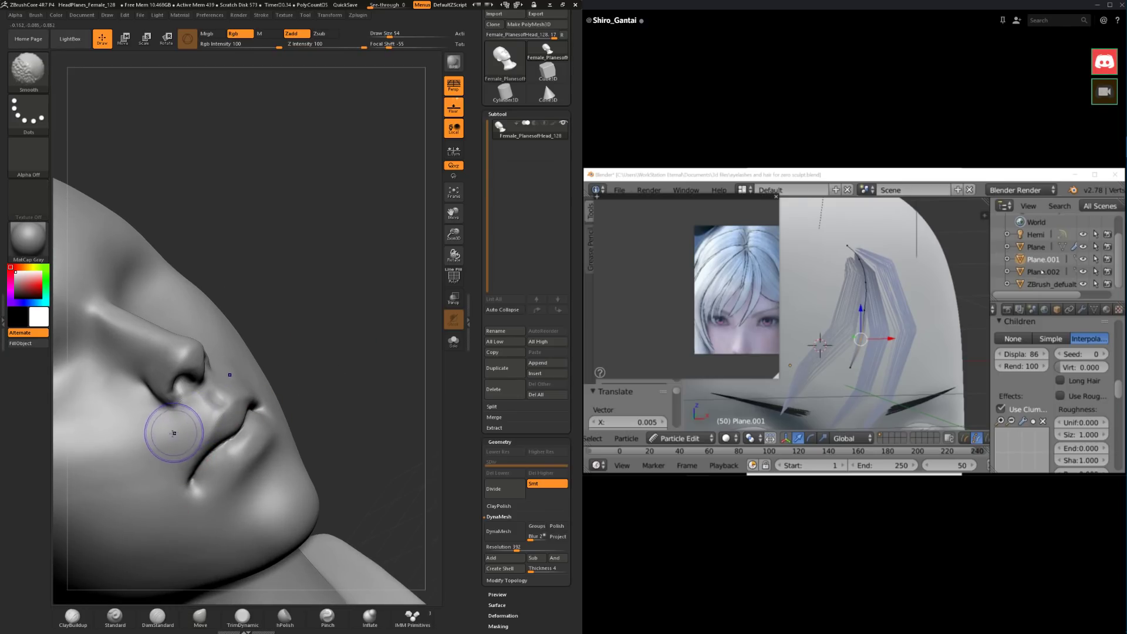
left_click_drag(170, 433, 153, 449, "shift")
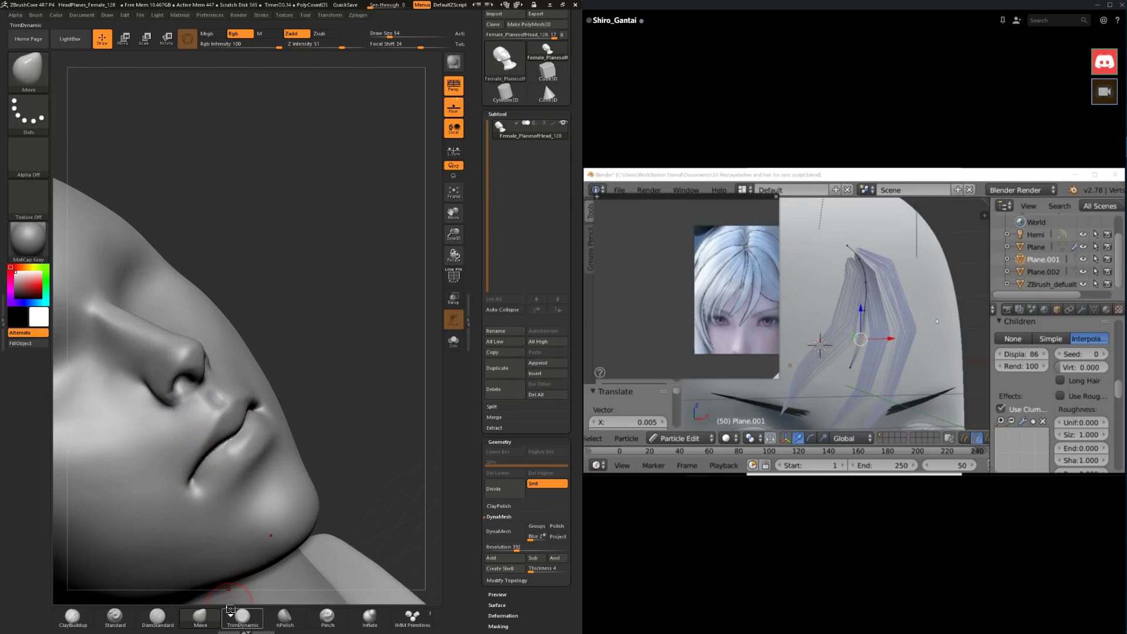
Step: Build up the cheek beside the mouth with ClayBuildup strokes and smooth them toward the jaw
left_click(73, 617)
mouse_move(381, 368)
left_mouse_down()
mouse_move(370, 339)
mouse_move(340, 364)
mouse_move(340, 427)
mouse_move(364, 351)
mouse_move(373, 355)
left_mouse_up()
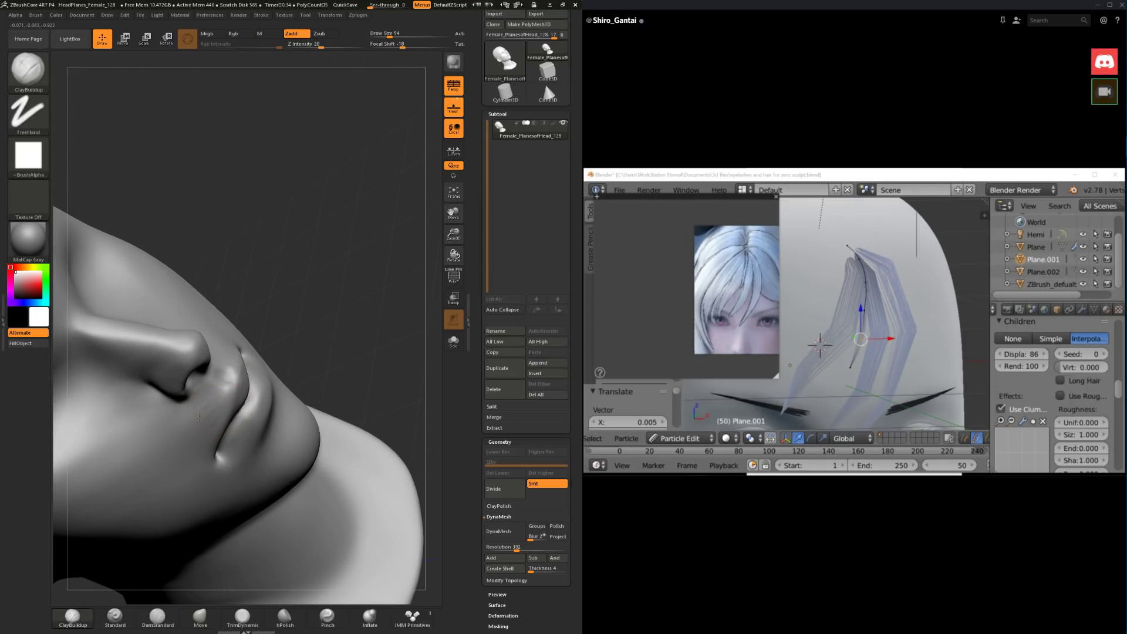
left_click_drag(180, 435, 199, 423)
mouse_move(329, 320)
left_mouse_down()
mouse_move(336, 299)
mouse_move(184, 427)
mouse_move(101, 379)
mouse_move(119, 454)
left_mouse_up()
key("shift")
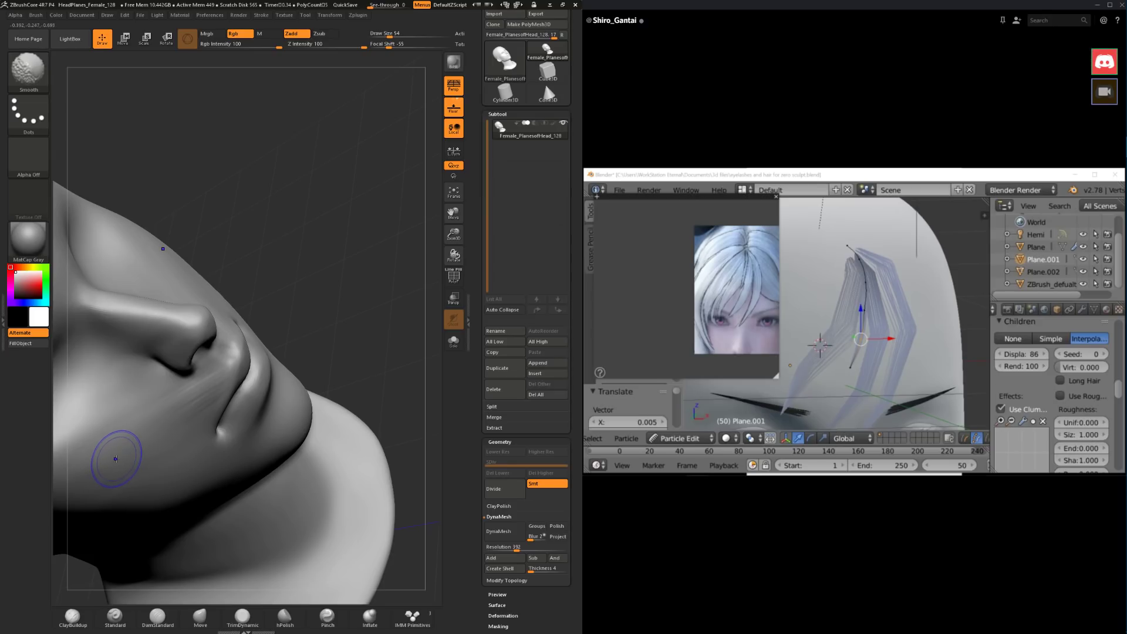
key("shift")
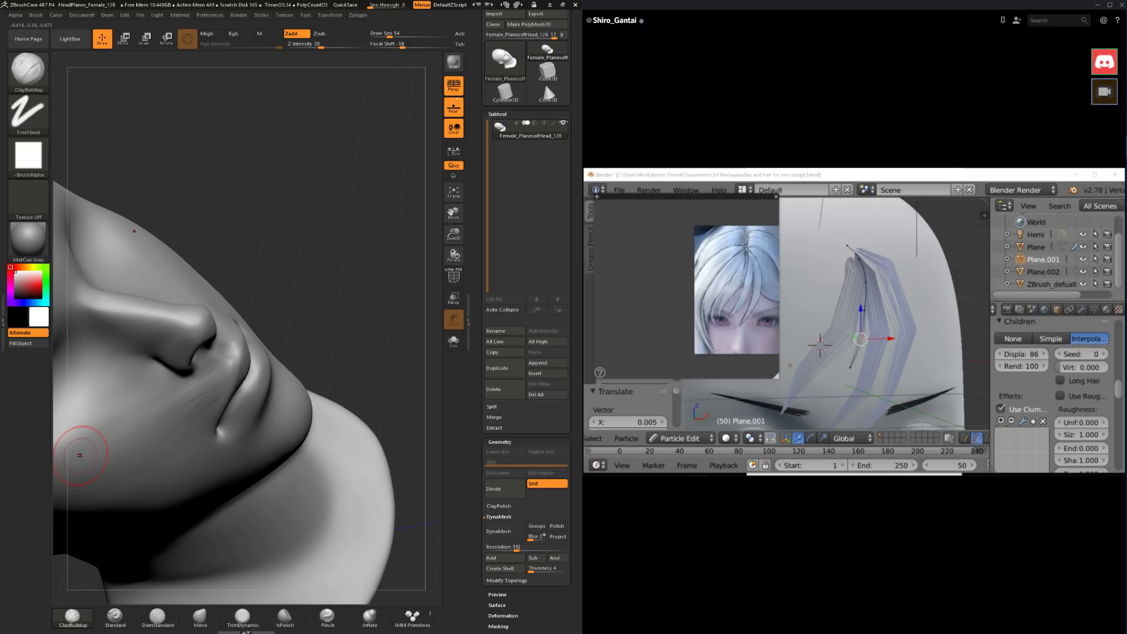
Step: Set the draw size to 31 and flatten the philtrum just above the upper lip with TrimDynamic
key("space")
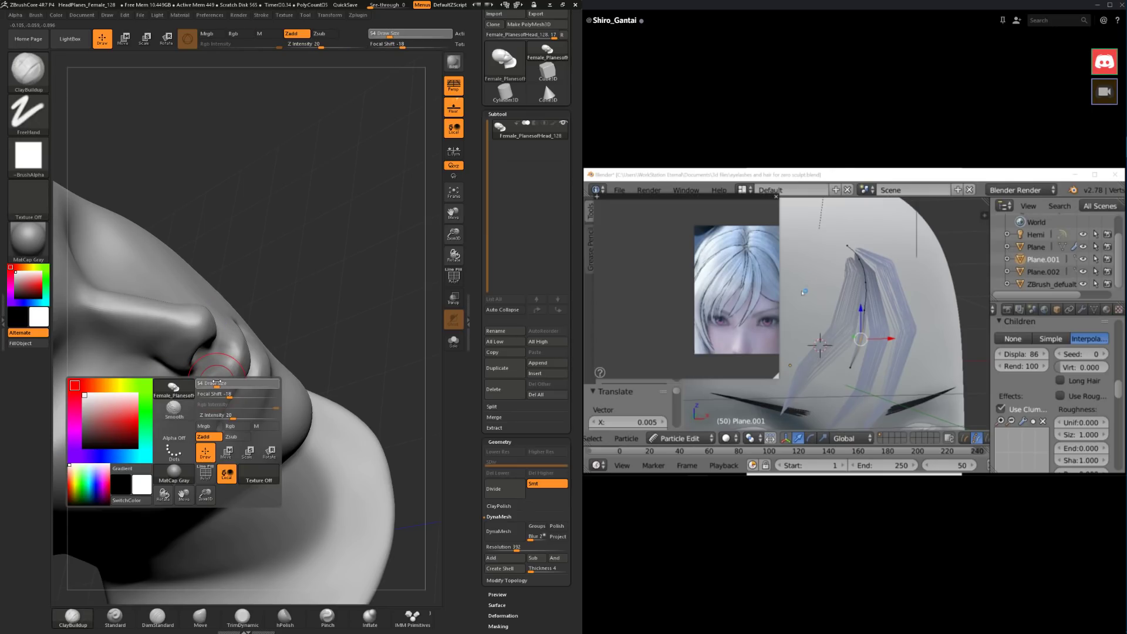
key("space")
left_click_drag(203, 390, 197, 394, "shift")
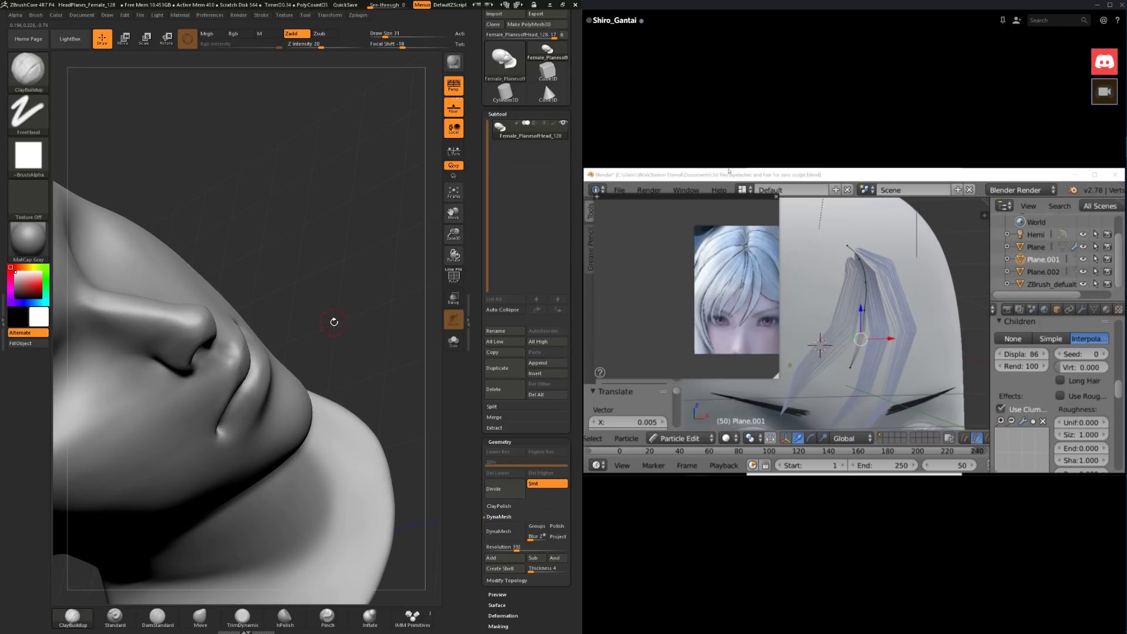
mouse_move(333, 322)
left_mouse_down("alt")
mouse_move(337, 282)
mouse_move(292, 346)
mouse_move(151, 486)
mouse_move(202, 329)
mouse_move(212, 420)
left_mouse_up("alt")
mouse_move(227, 512)
left_mouse_down()
mouse_move(269, 366)
mouse_move(176, 364)
mouse_move(187, 408)
mouse_move(239, 406)
left_mouse_up()
left_click(202, 617)
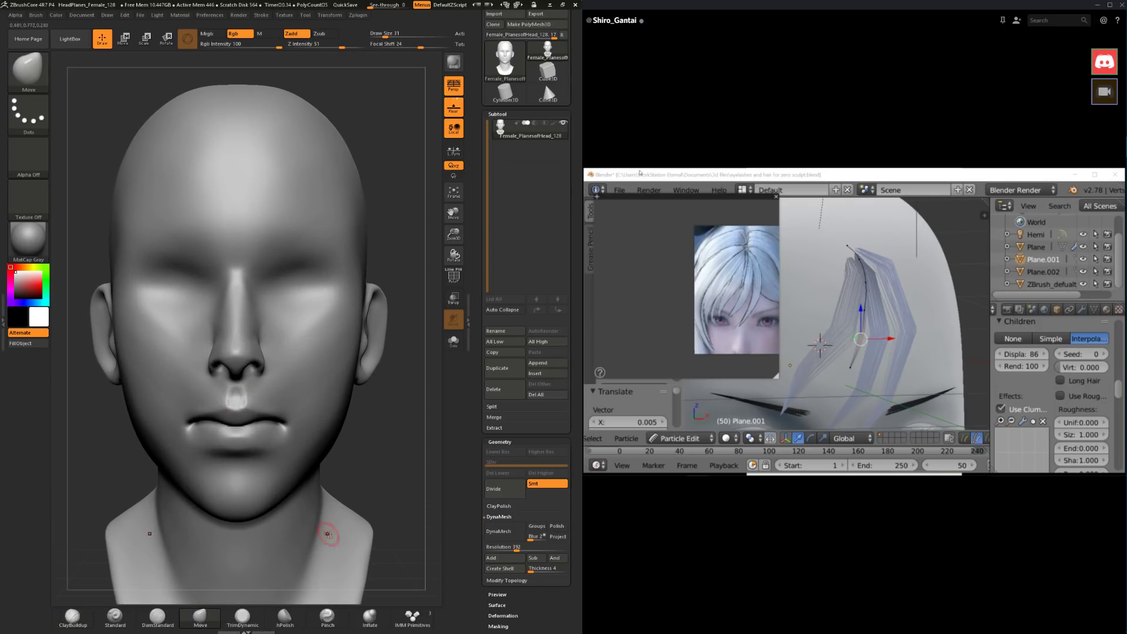
left_click(244, 616)
mouse_move(405, 413)
left_mouse_down("alt")
mouse_move(418, 448)
mouse_move(376, 443)
left_mouse_up("alt")
left_click_drag(236, 413, 238, 408)
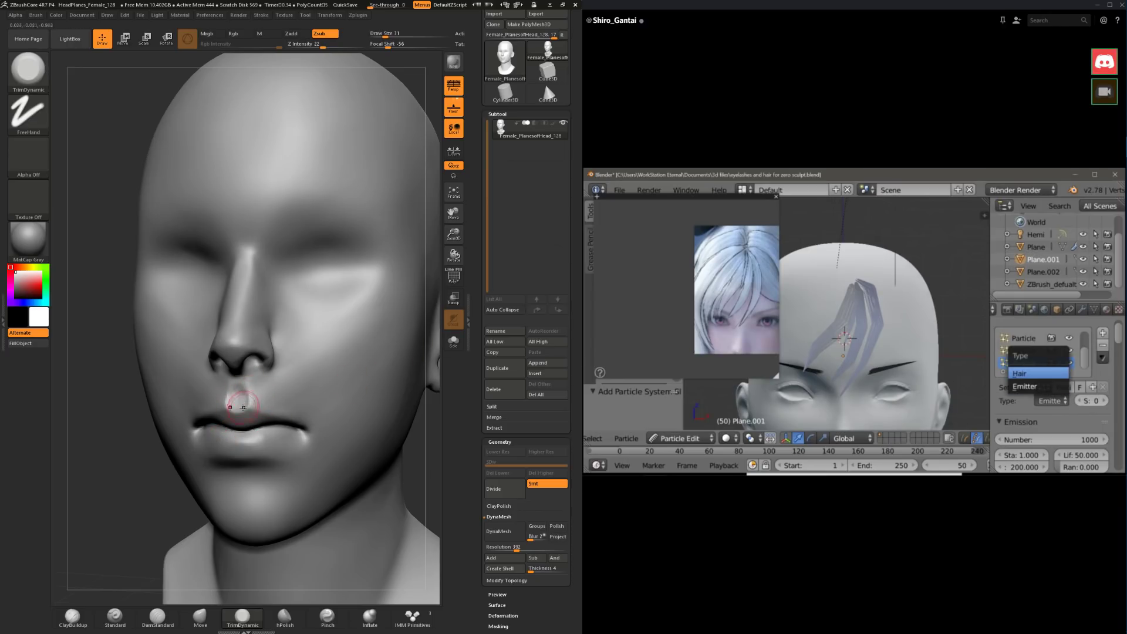
Step: Build up the sides of the philtrum with ClayBuildup and smooth them across
left_click(73, 616)
left_click_drag(93, 568, 223, 404)
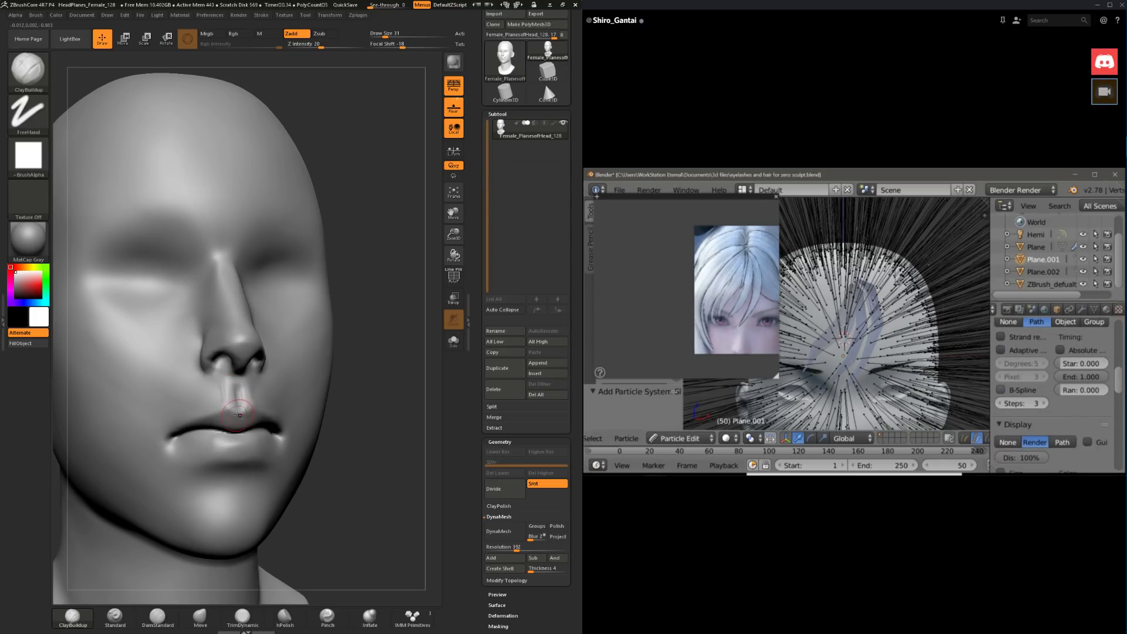
key("shift")
left_click_drag(221, 397, 243, 398, "shift")
left_click_drag(395, 428, 322, 426)
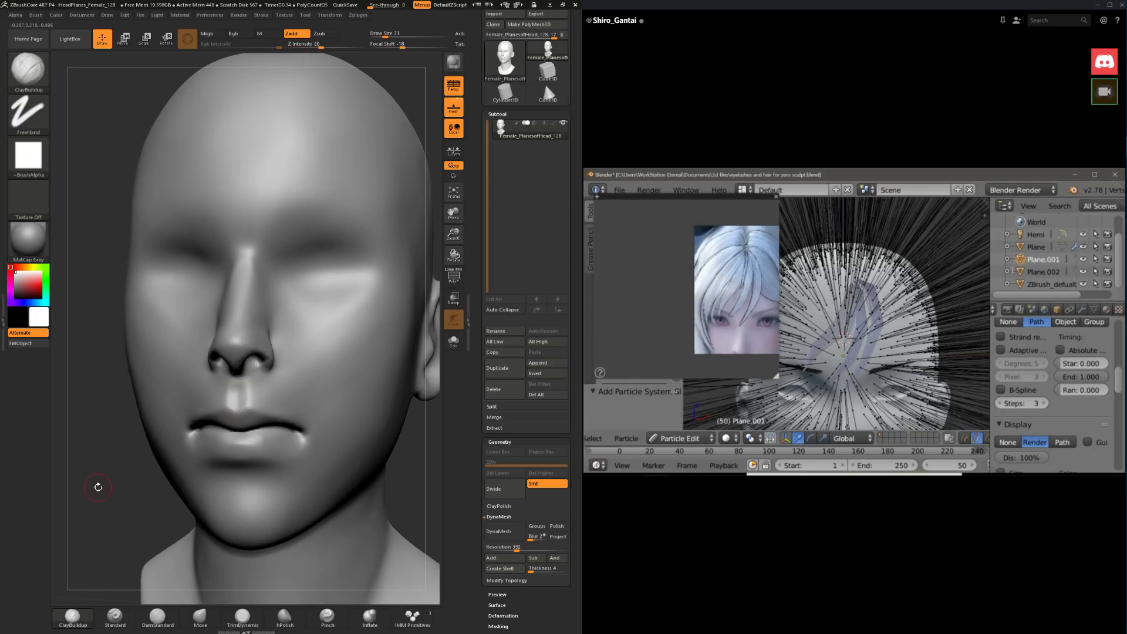
Step: Refine and soften the upper lip down to the mouth corner
left_click_drag(98, 485, 336, 355)
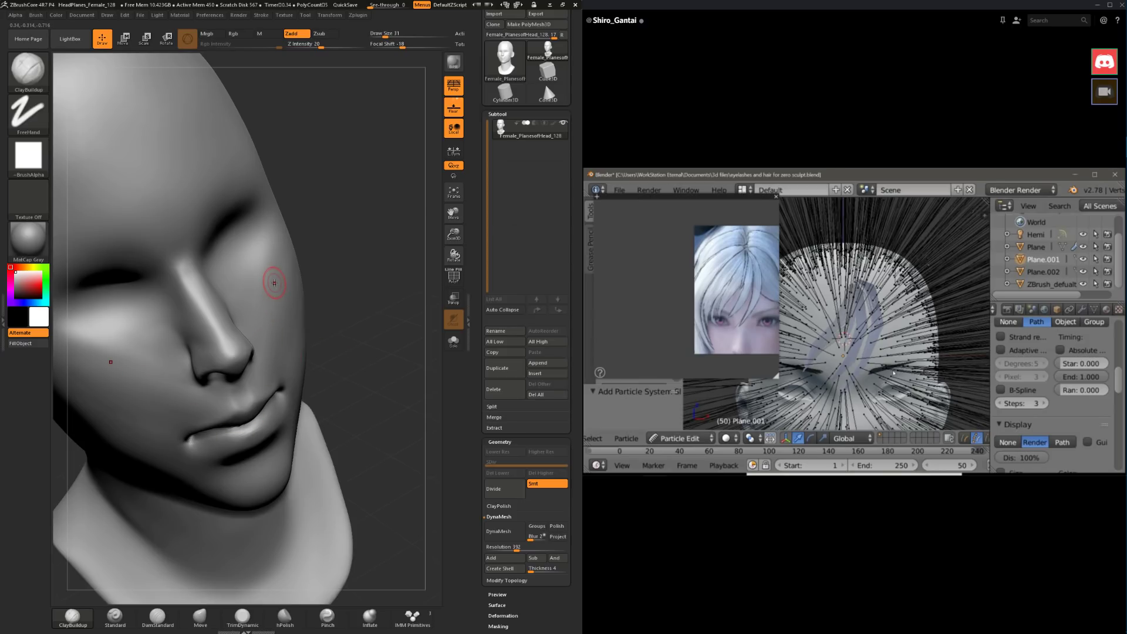
left_click_drag(409, 385, 245, 338)
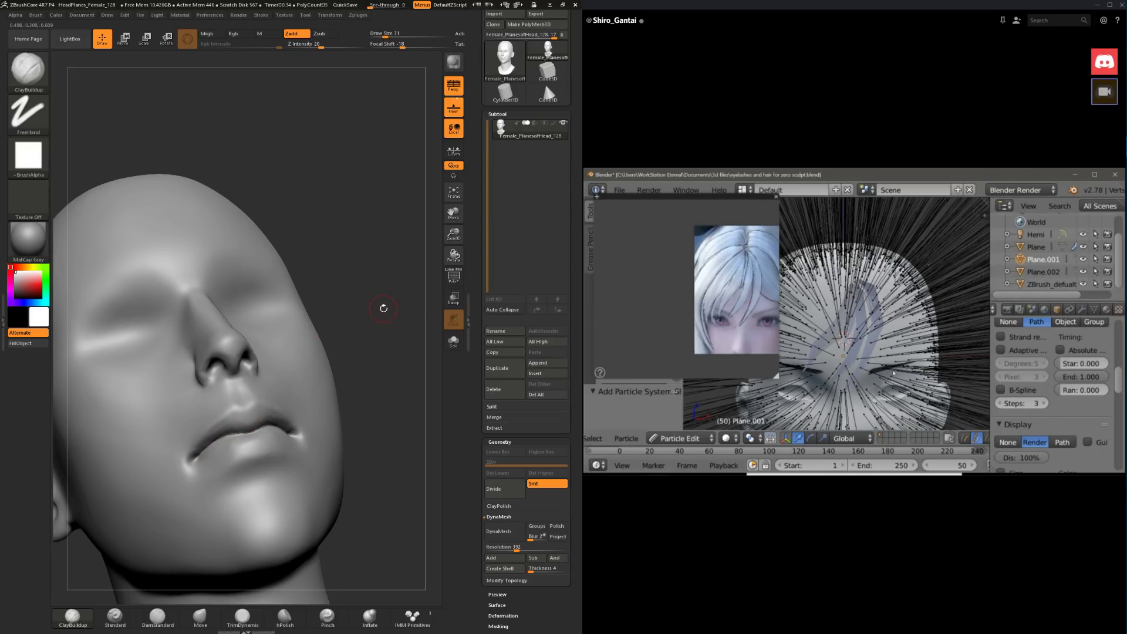
mouse_move(378, 320)
left_mouse_down()
mouse_move(369, 362)
mouse_move(370, 347)
left_mouse_up()
key("shift")
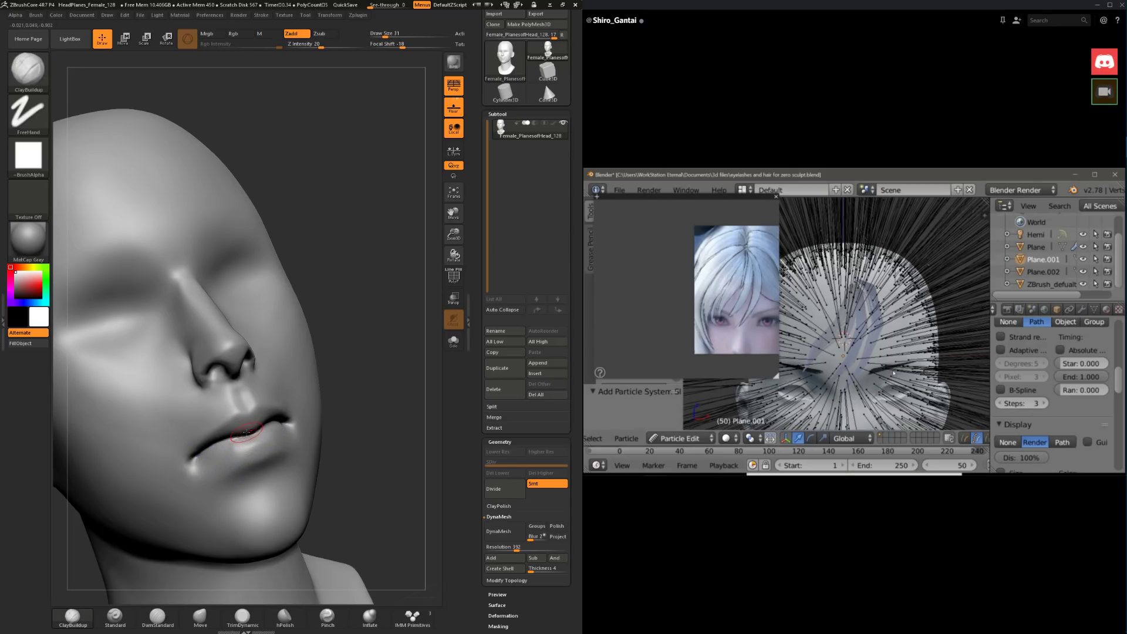
left_click_drag(337, 380, 337, 347)
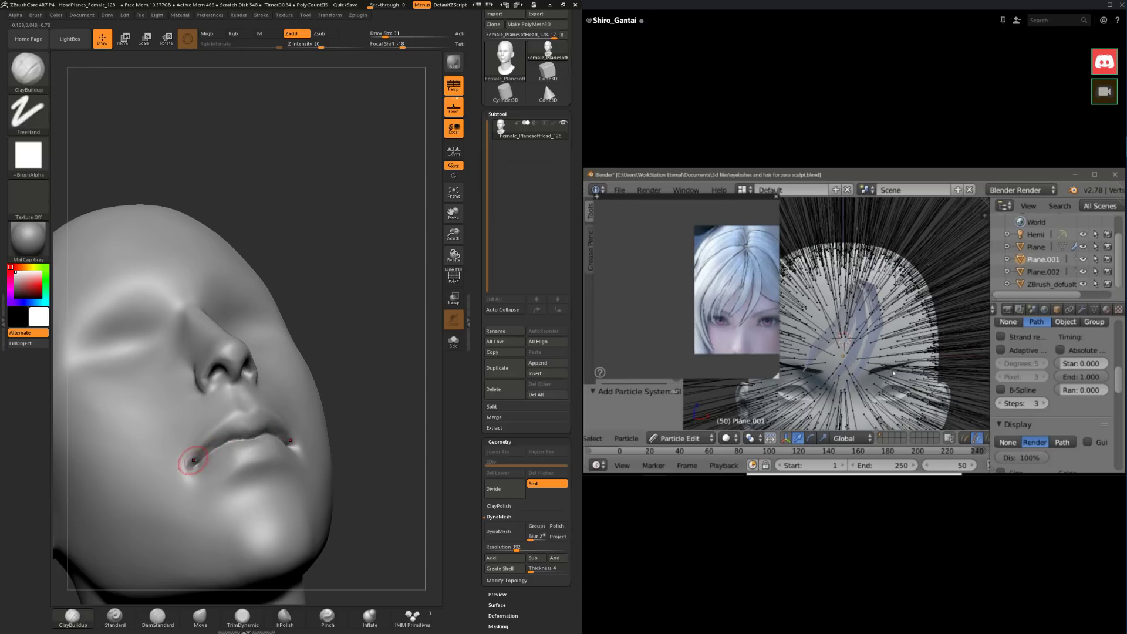
key("shift")
mouse_move(221, 427)
left_mouse_down("shift")
mouse_move(205, 473)
mouse_move(196, 463)
left_mouse_up("shift")
Step: Flatten the area around and below the lower lip with TrimDynamic, at draw size 71 and then 37
left_click(242, 616)
mouse_move(386, 445)
left_mouse_down()
mouse_move(387, 431)
mouse_move(409, 446)
left_mouse_up()
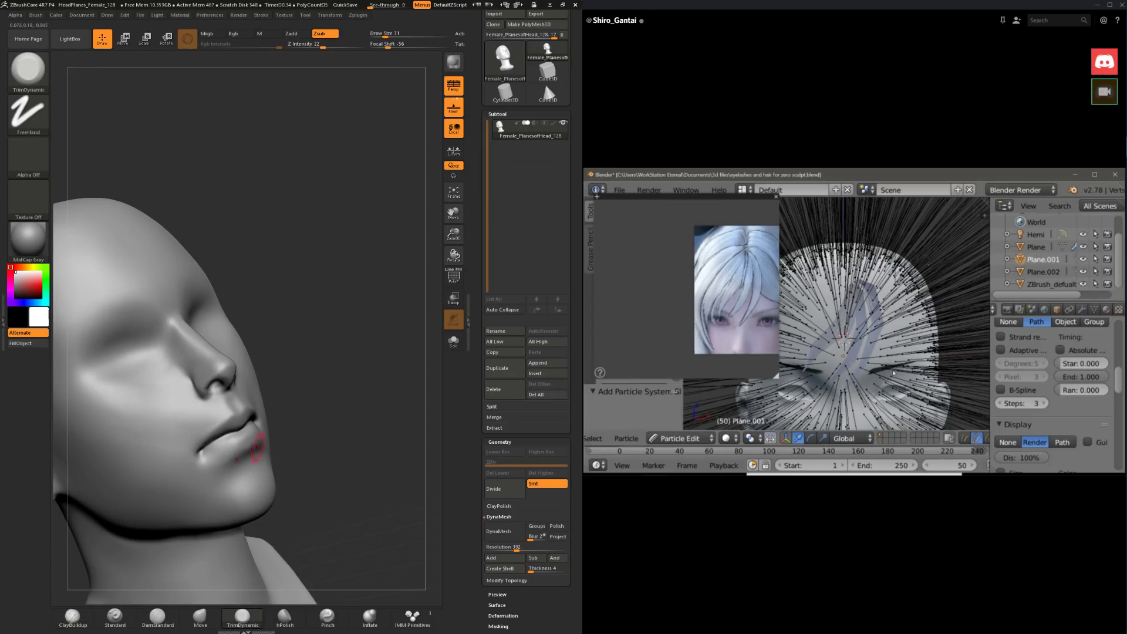
key("space")
left_click_drag(199, 428, 206, 429)
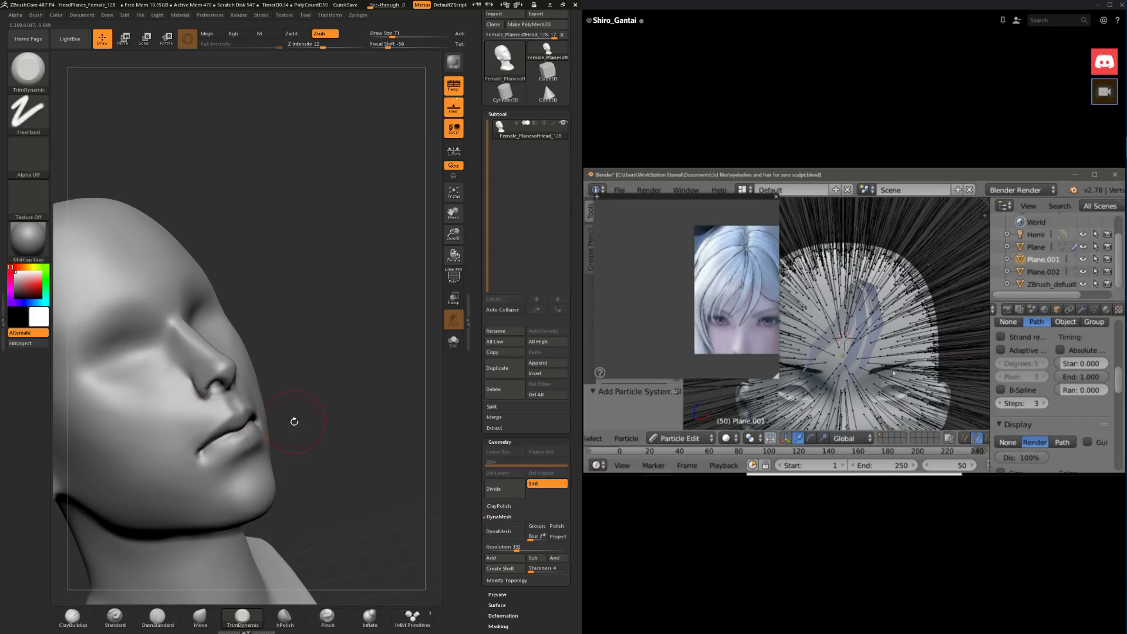
key("space")
left_click_drag(306, 427, 315, 441)
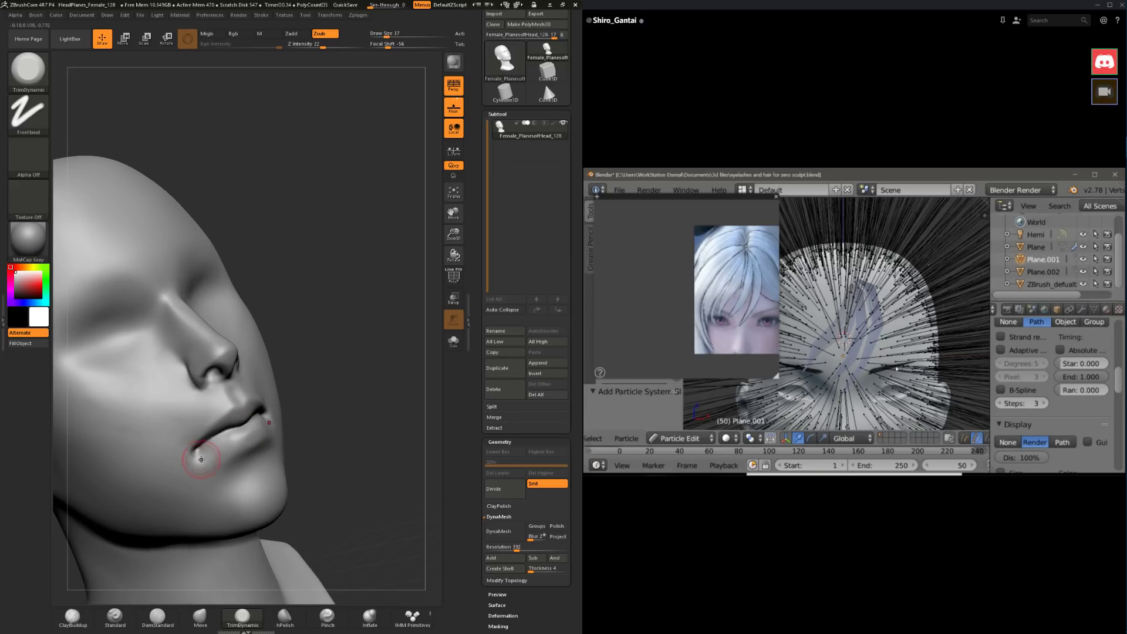
Step: Build up the lower lip with ClayBuildup and smooth it into the chin
left_click(73, 617)
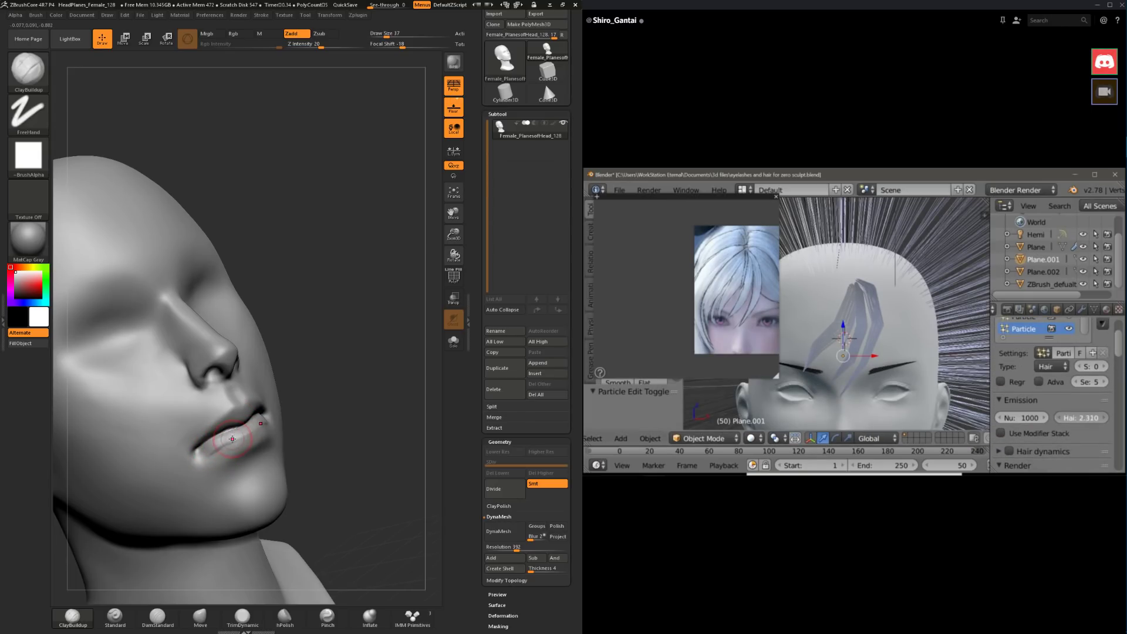
key("shift")
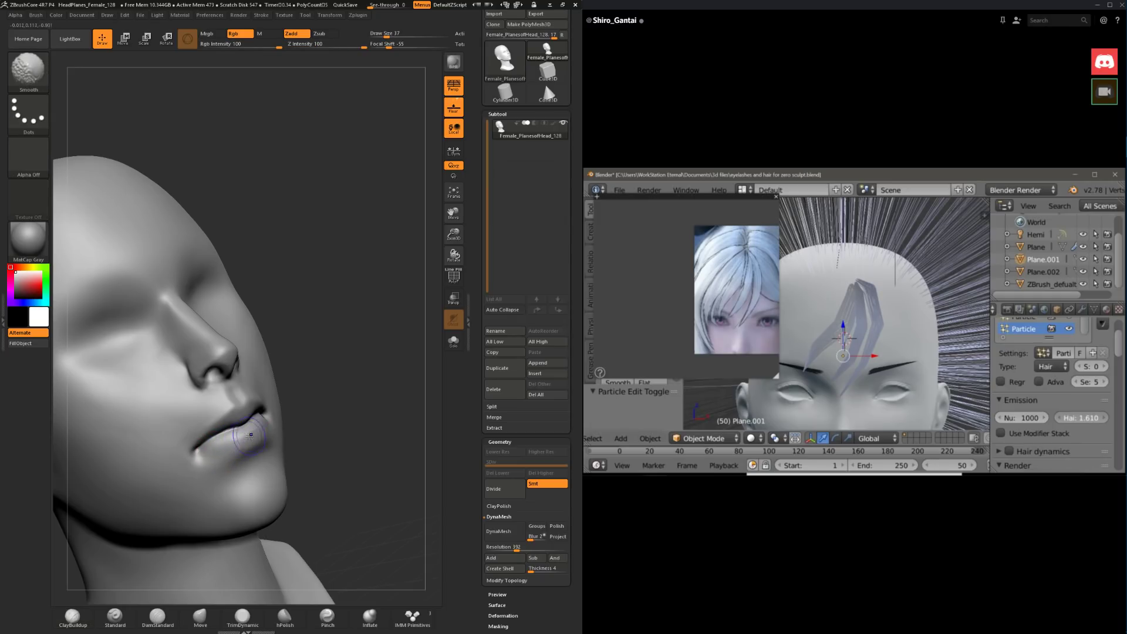
left_click_drag(352, 435, 267, 426)
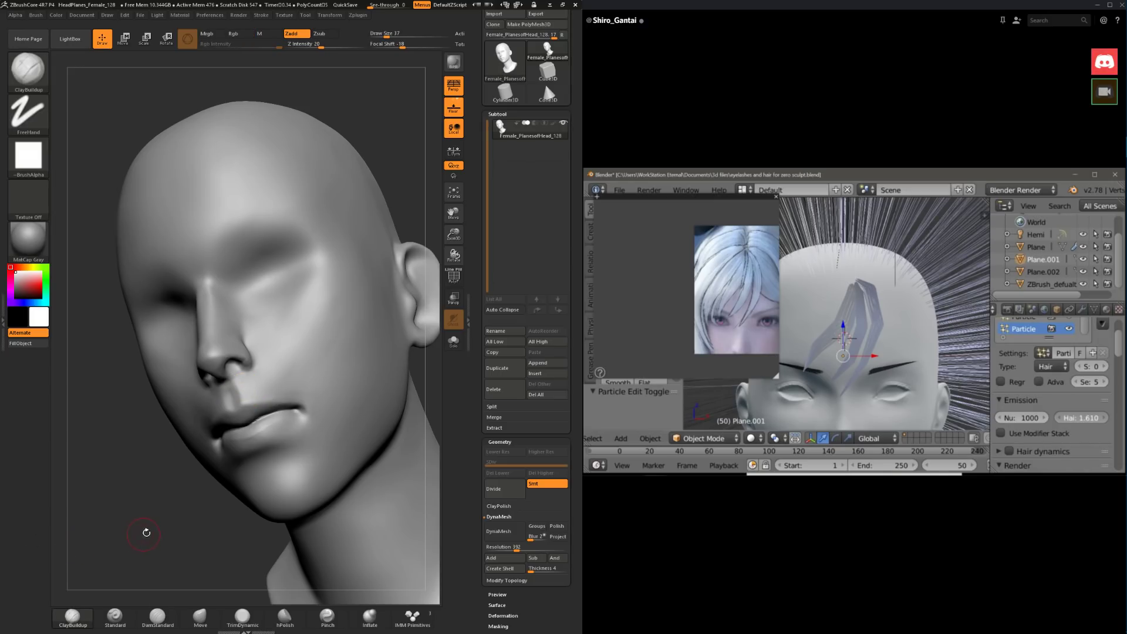
left_click_drag(146, 531, 276, 448)
left_click_drag(361, 424, 259, 496)
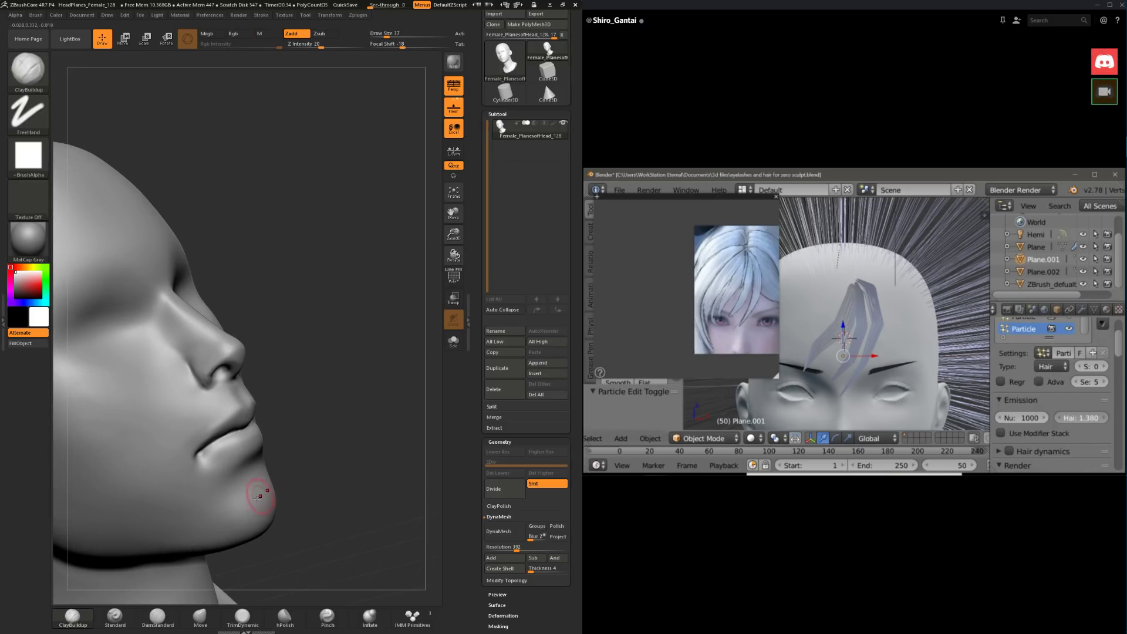
Step: Flatten the lower lip and the skin beside the mouth corner with TrimDynamic, softening the result
left_click(233, 616)
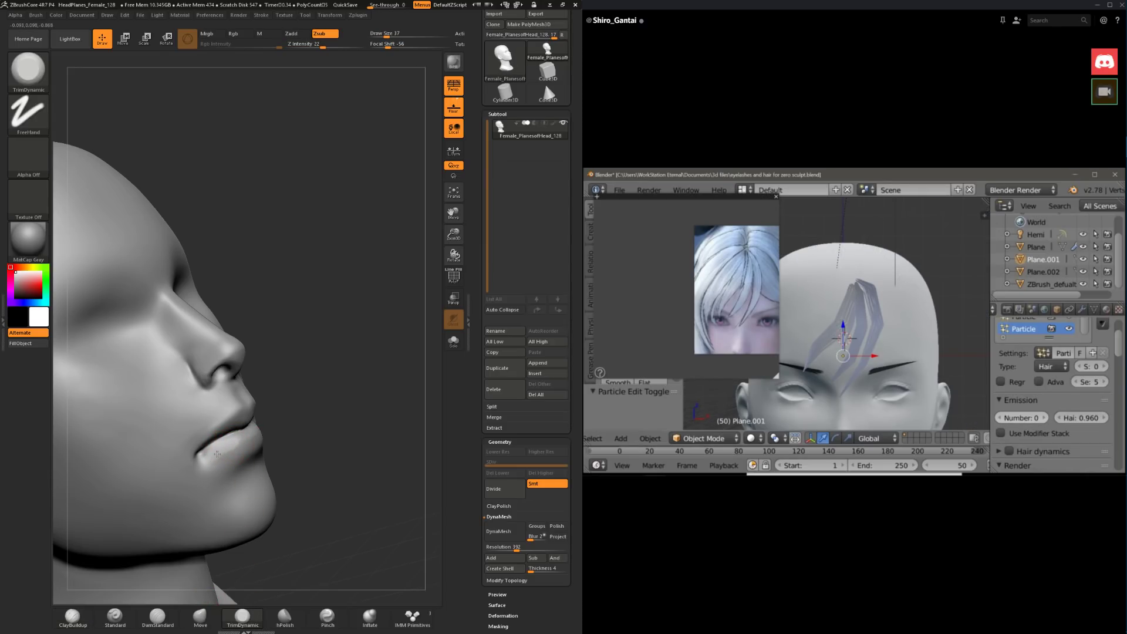
left_click_drag(309, 433, 274, 455)
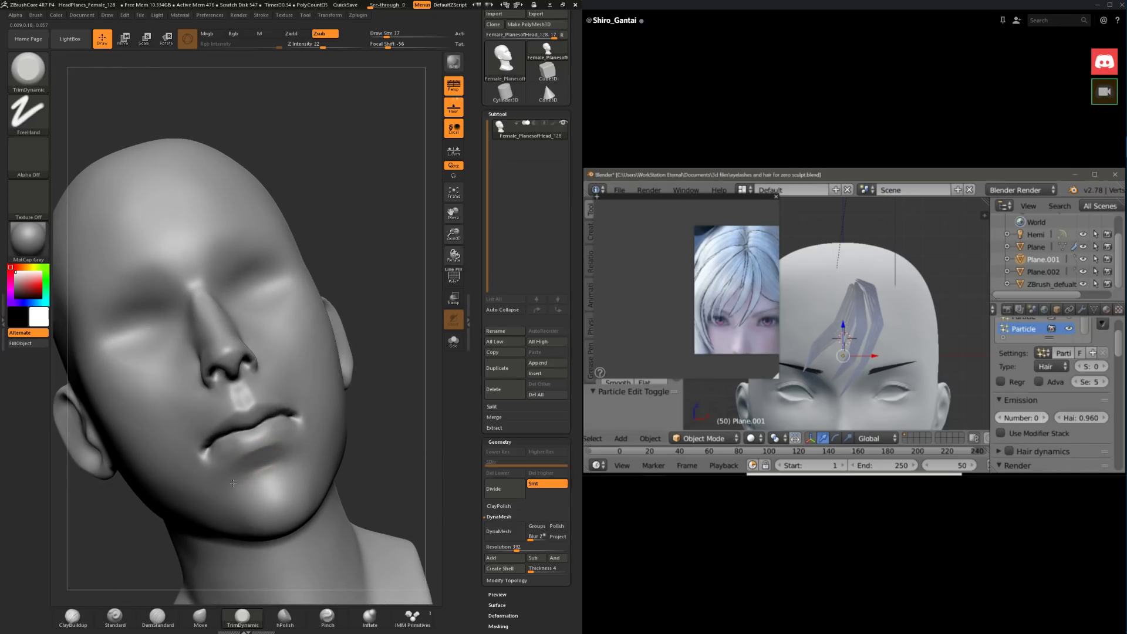
mouse_move(357, 443)
left_mouse_down()
mouse_move(372, 431)
mouse_move(300, 437)
left_mouse_up()
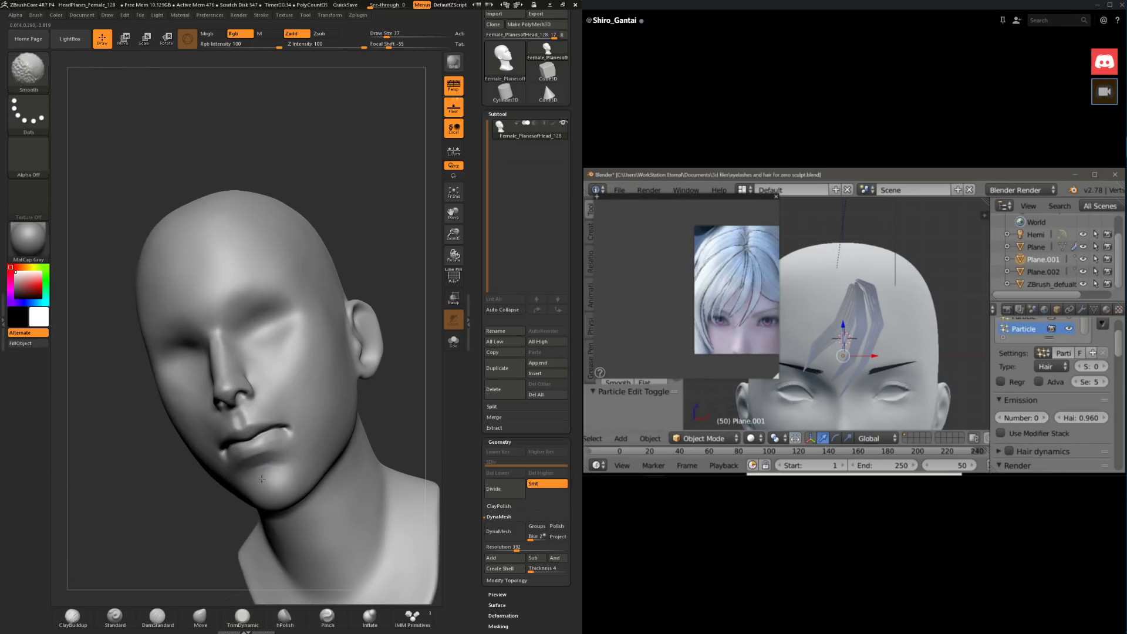
left_click_drag(243, 467, 236, 487, "shift")
left_click_drag(162, 531, 76, 564)
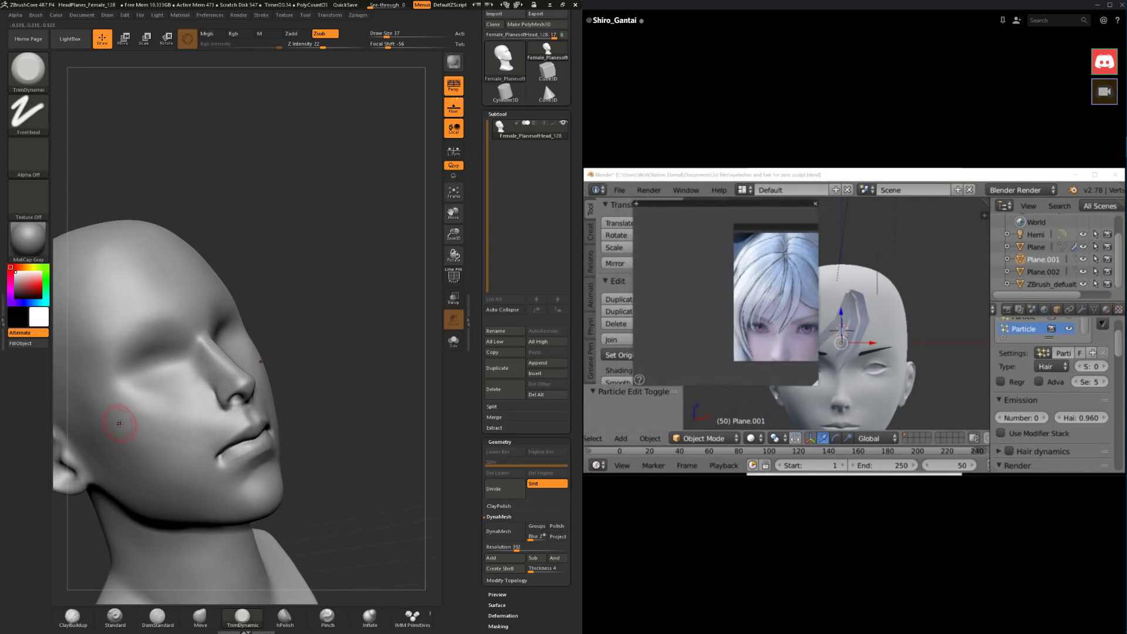
left_click_drag(292, 470, 223, 470)
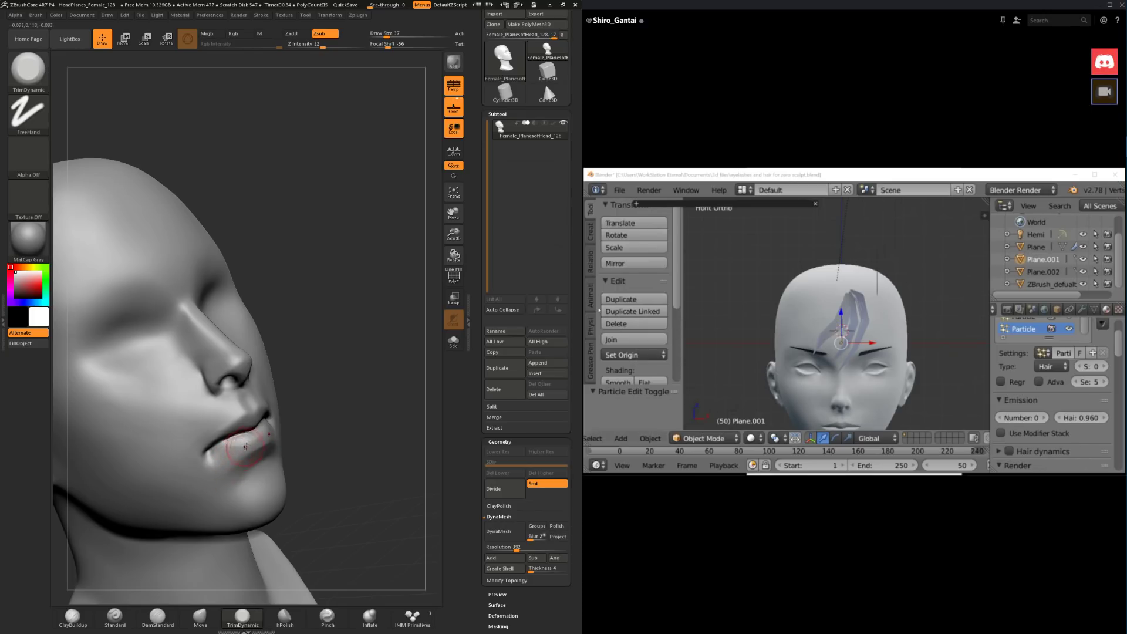
left_click_drag(339, 382, 221, 457)
left_click_drag(298, 437, 146, 604)
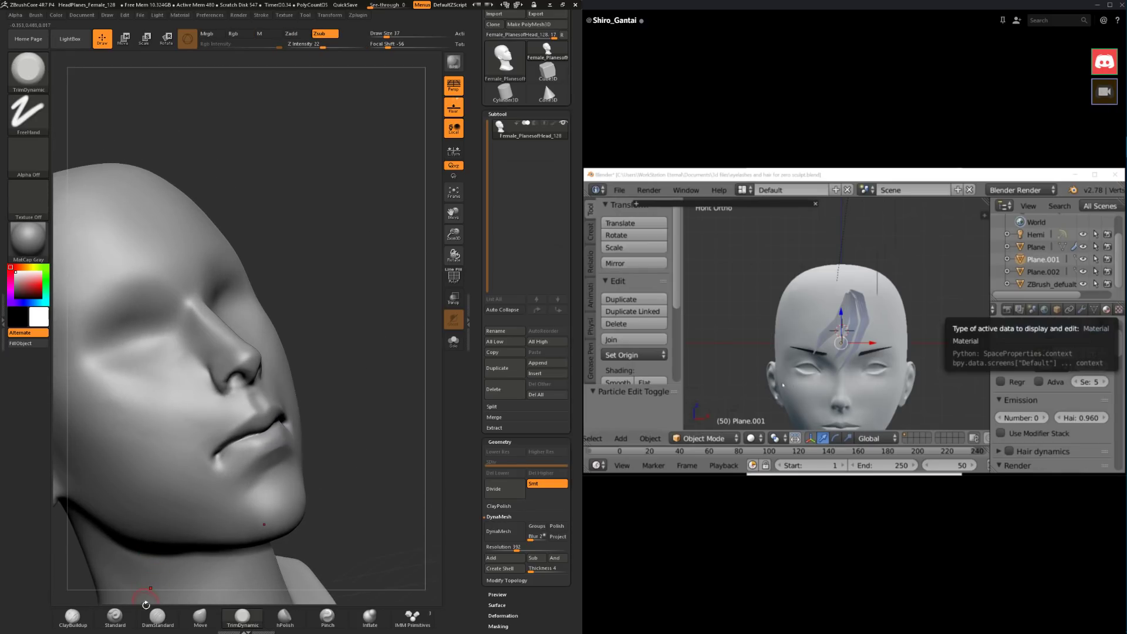
Step: Build up the skin beneath the lower lip with ClayBuildup, undo one stroke and smooth the area
left_click(86, 619)
left_click_drag(329, 434, 222, 446)
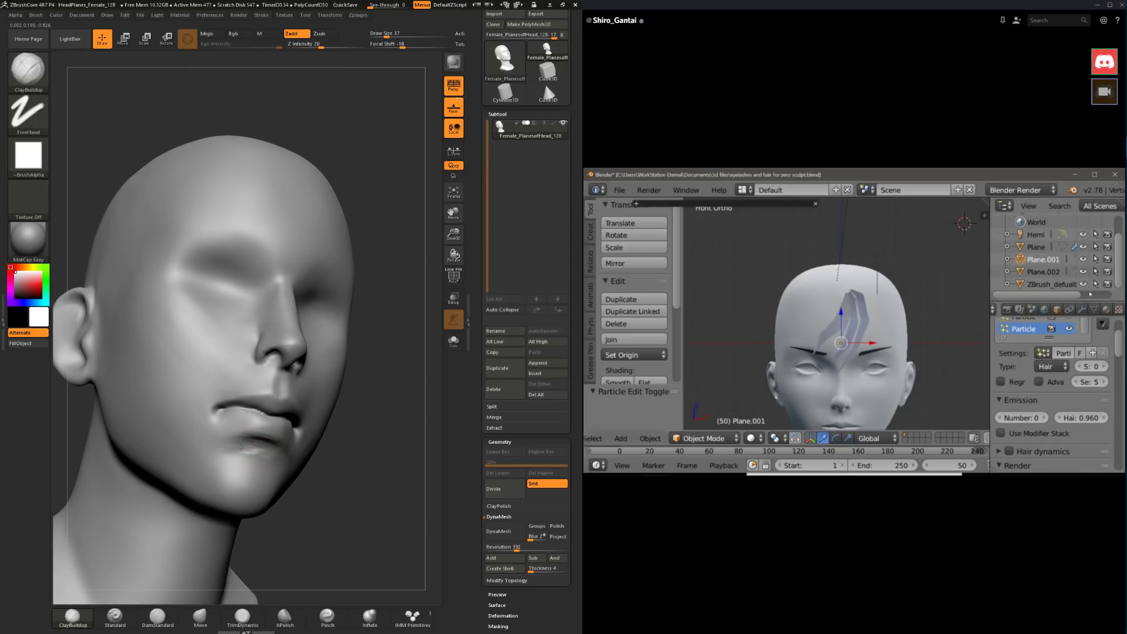
left_click_drag(291, 466, 244, 454)
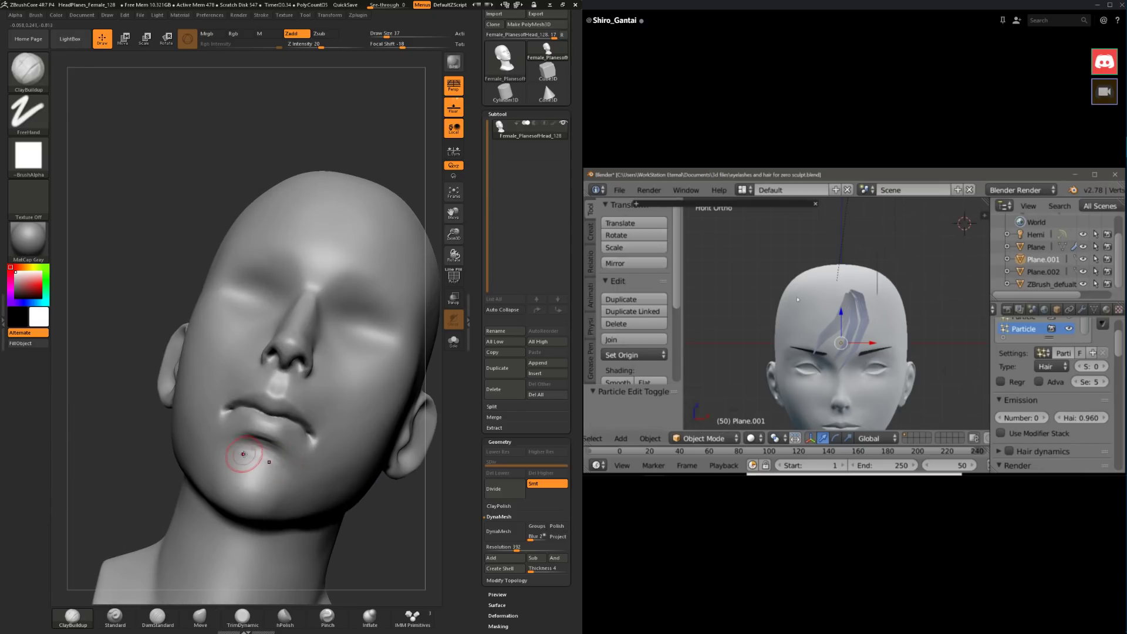
mouse_move(132, 524)
left_mouse_down()
mouse_move(254, 468)
mouse_move(253, 448)
left_mouse_up()
key("shift")
key("ctrl+z")
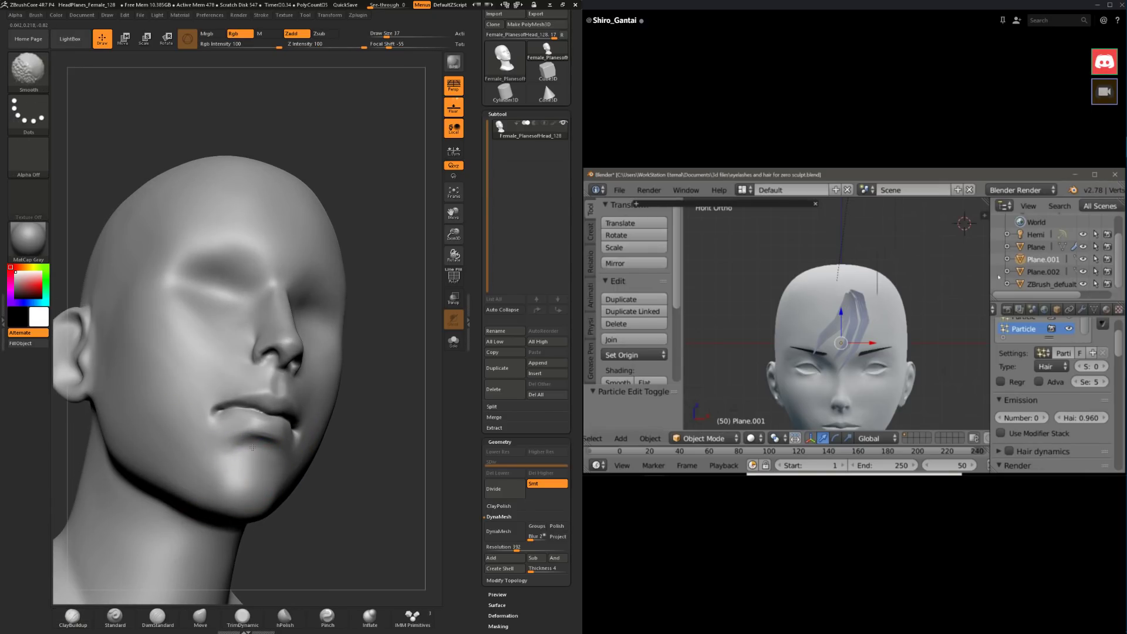
left_click_drag(329, 480, 368, 517)
key("shift")
left_click_drag(314, 476, 290, 429)
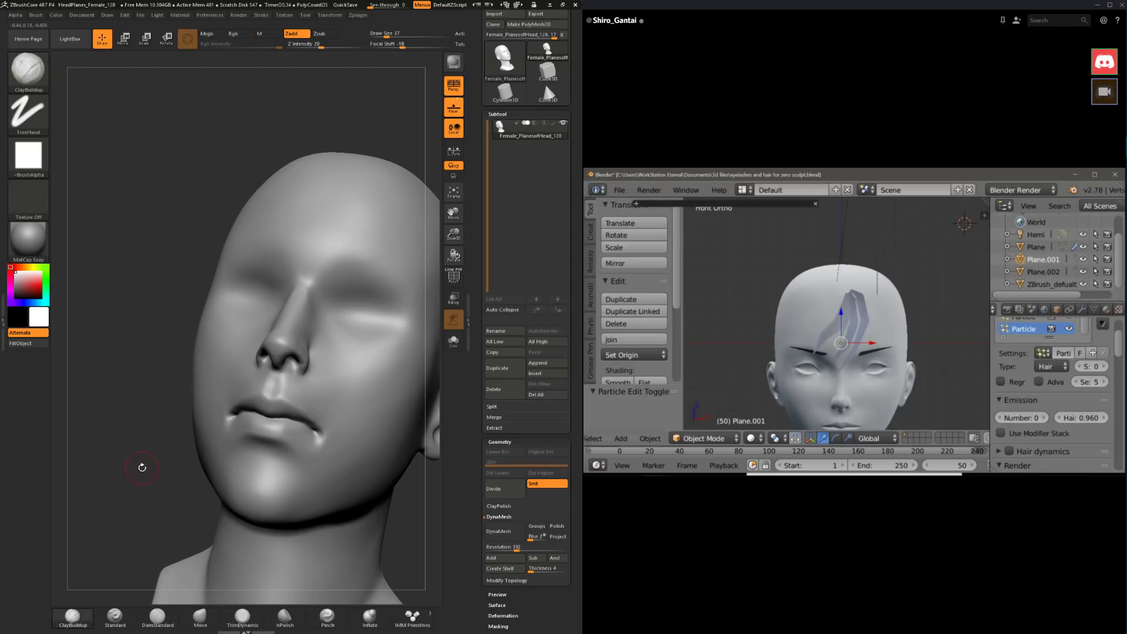
Step: Fill out the lower lip toward the mouth corner with ClayBuildup and smooth the strokes
left_click_drag(143, 467, 197, 472)
mouse_move(305, 463)
left_mouse_down()
mouse_move(294, 455)
mouse_move(350, 421)
mouse_move(276, 431)
mouse_move(273, 464)
mouse_move(261, 435)
mouse_move(270, 447)
left_mouse_up()
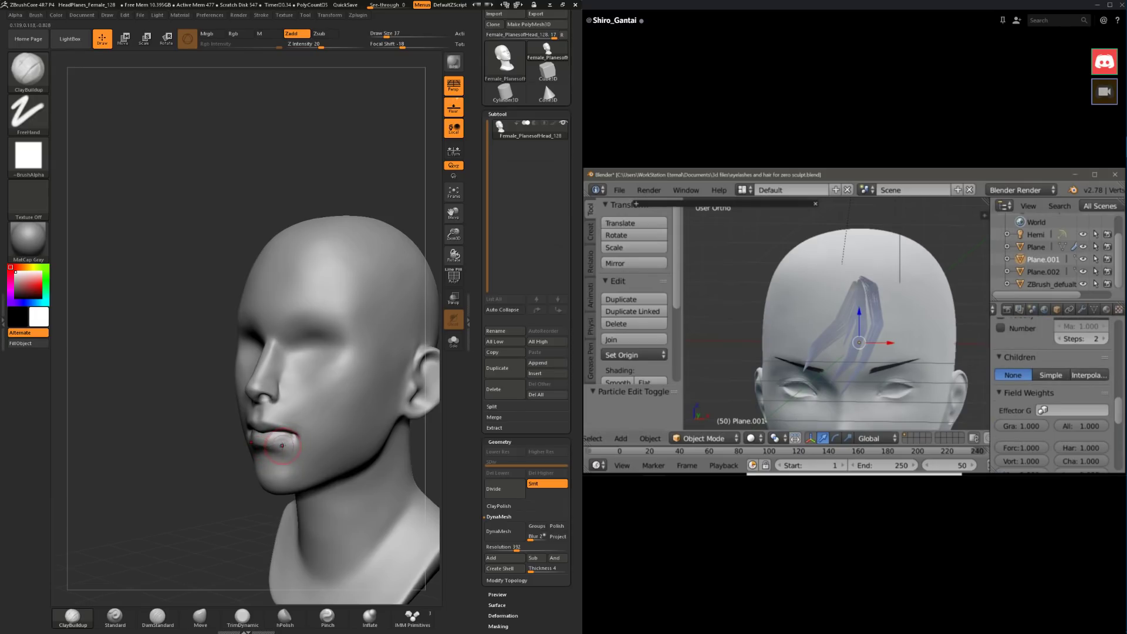
left_click_drag(174, 469, 226, 478)
left_click_drag(259, 441, 244, 451, "shift")
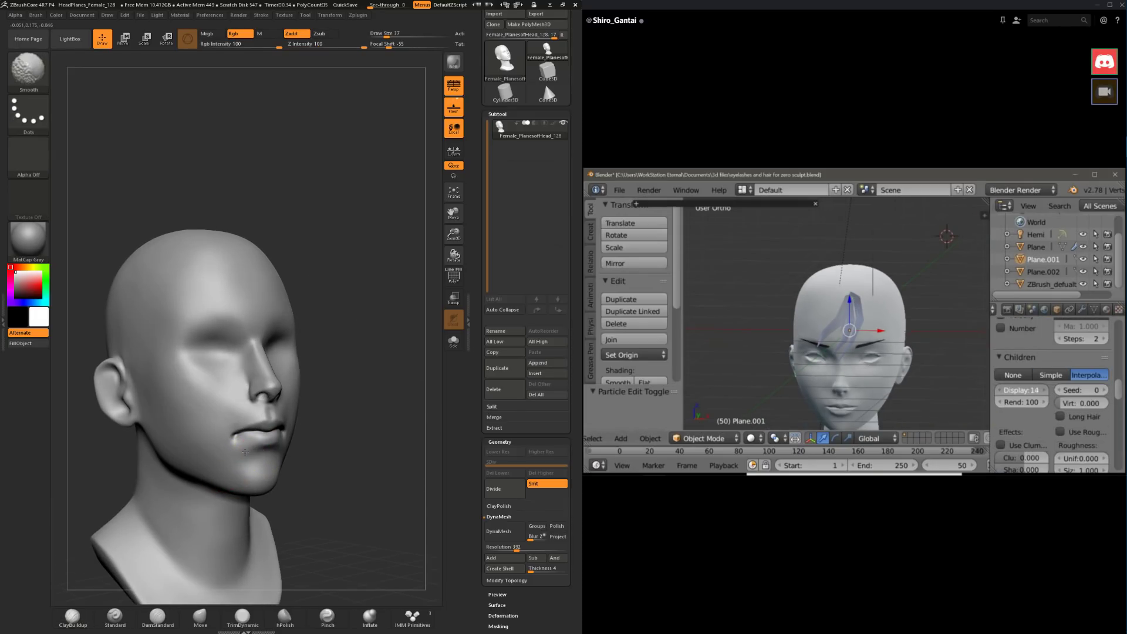
mouse_move(298, 496)
left_mouse_down()
mouse_move(184, 481)
mouse_move(217, 531)
left_mouse_up()
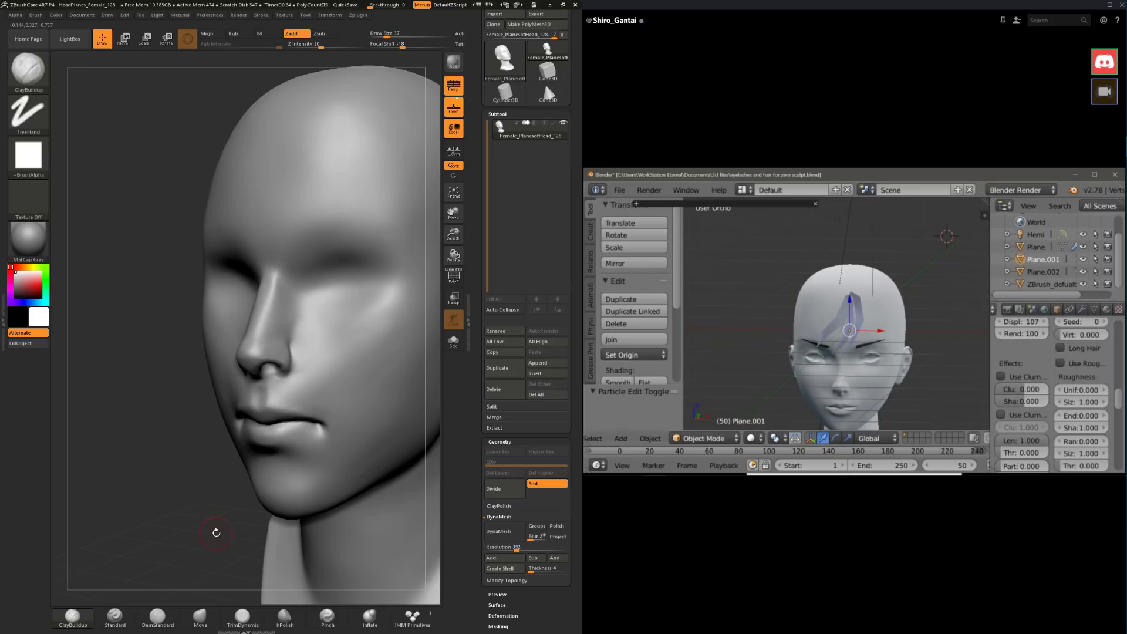
Step: Trim the lower lip near the mouth corner with TrimDynamic and add volume back with ClayBuildup
left_click(237, 621)
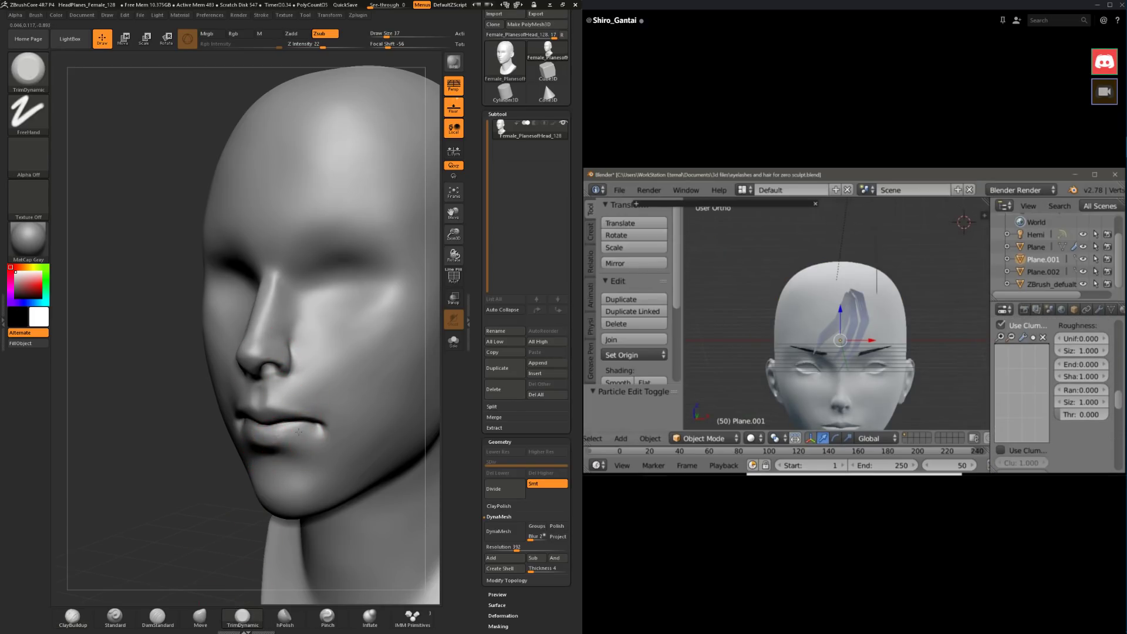
left_click(72, 618)
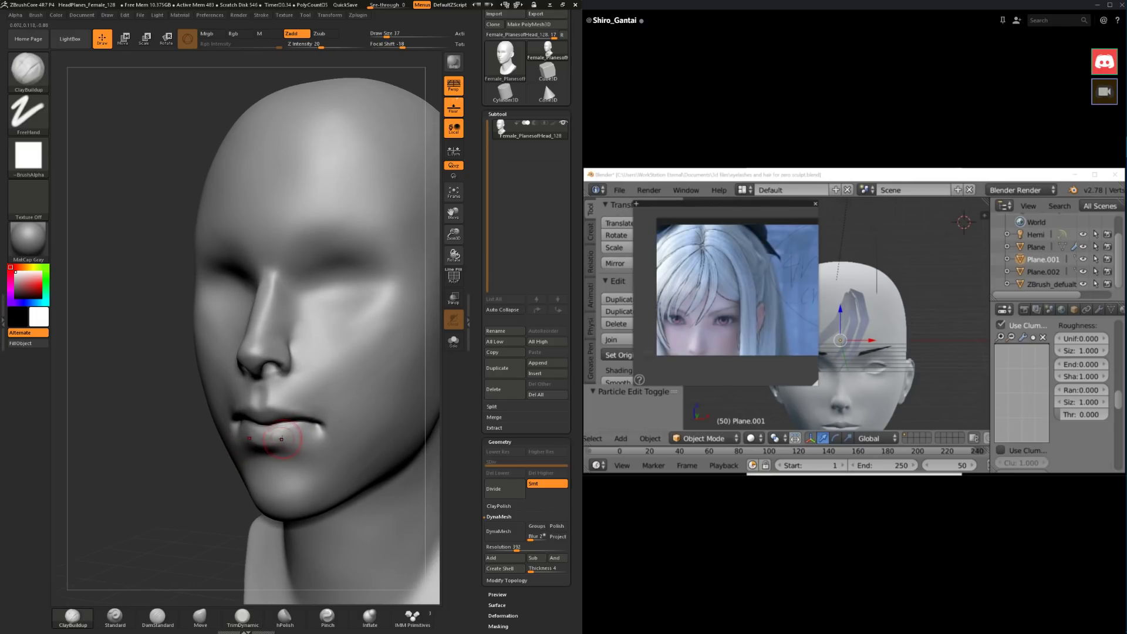
left_click_drag(132, 443, 276, 439)
left_click_drag(395, 452, 231, 483)
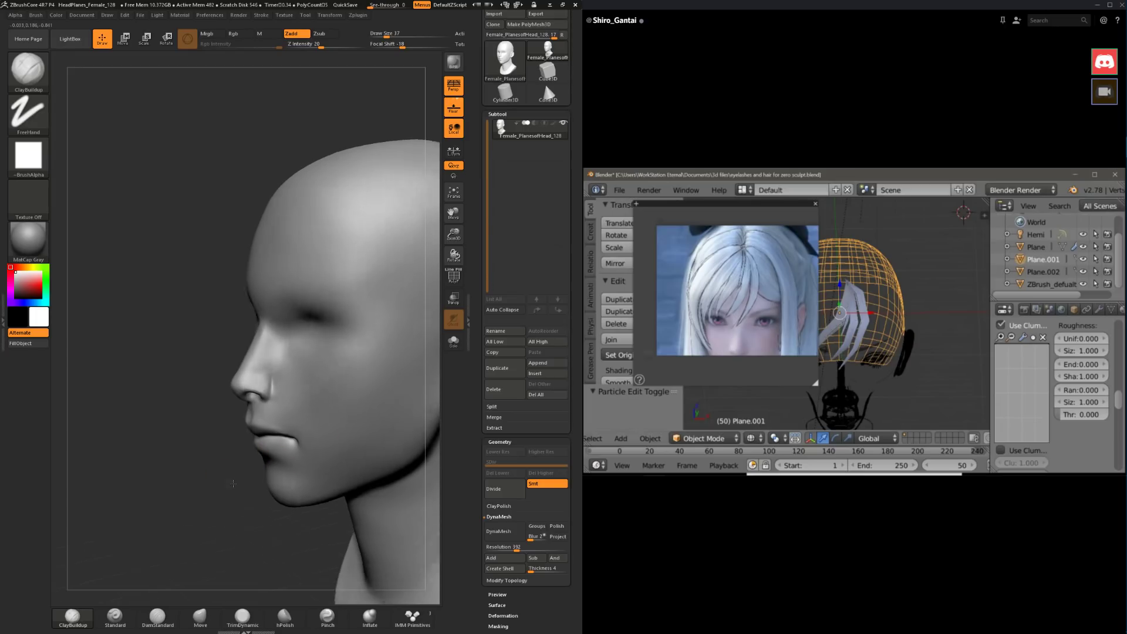
left_click_drag(144, 478, 189, 474)
left_click_drag(189, 475, 181, 405, "alt")
mouse_move(141, 478)
left_mouse_down()
mouse_move(220, 483)
mouse_move(199, 488)
left_mouse_up()
mouse_move(307, 473)
left_mouse_down("alt")
mouse_move(311, 529)
mouse_move(276, 511)
left_mouse_up("alt")
Step: Push the lower lip up against the mouth line with the Move brush
left_click(201, 618)
left_click_drag(293, 510, 302, 558, "alt")
left_click_drag(328, 505, 335, 458)
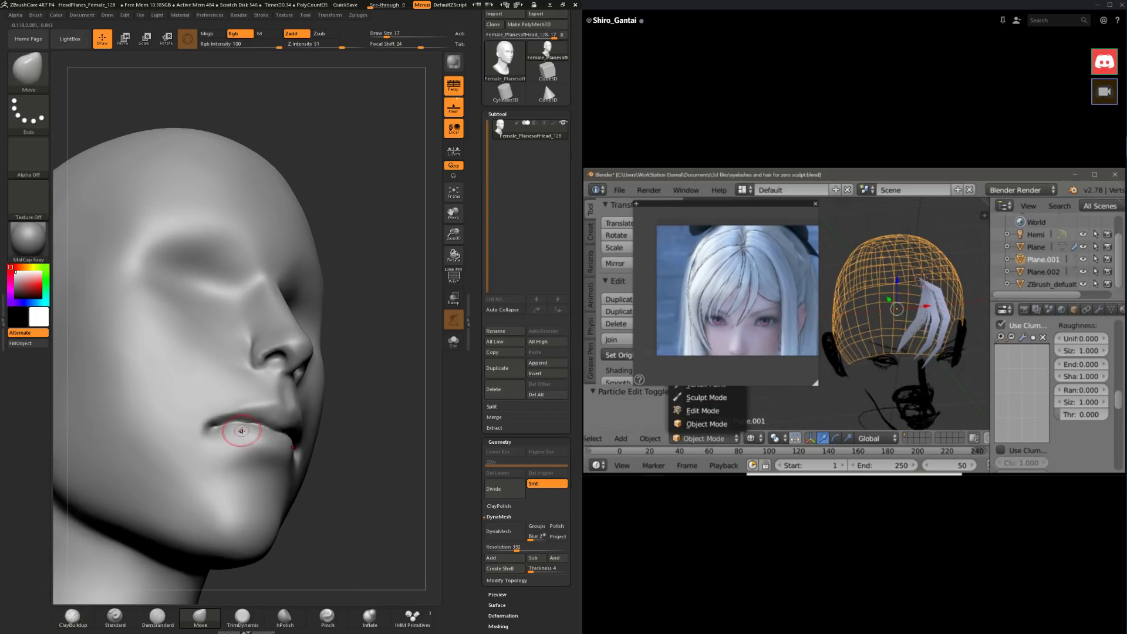
left_click_drag(242, 432, 227, 423)
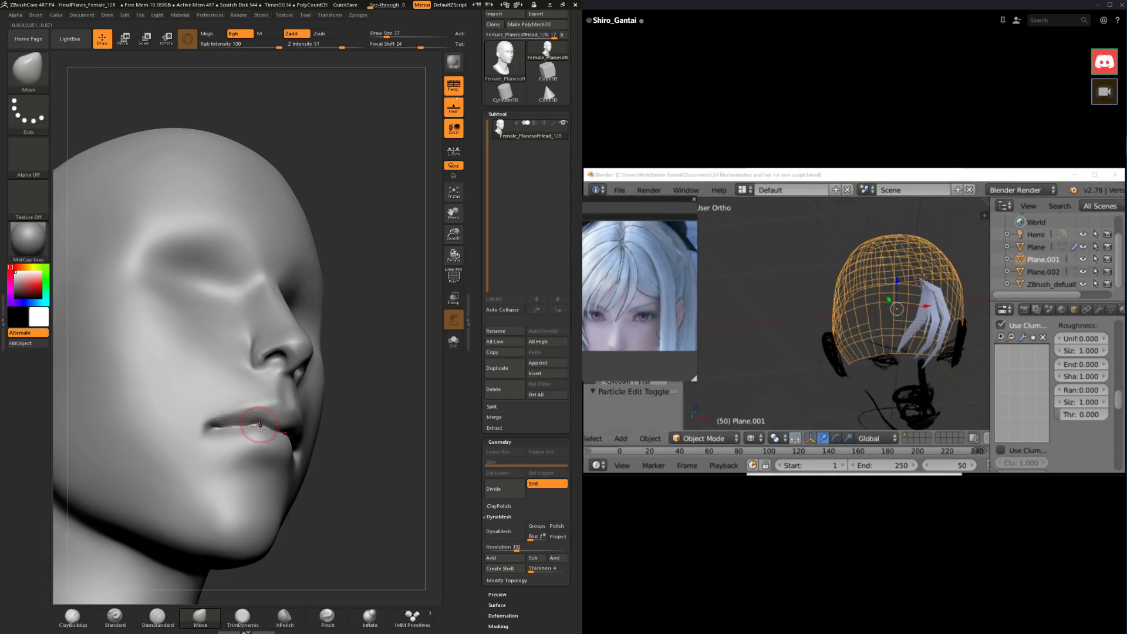
mouse_move(376, 487)
left_mouse_down()
mouse_move(328, 504)
mouse_move(305, 487)
mouse_move(359, 427)
mouse_move(304, 479)
left_mouse_up()
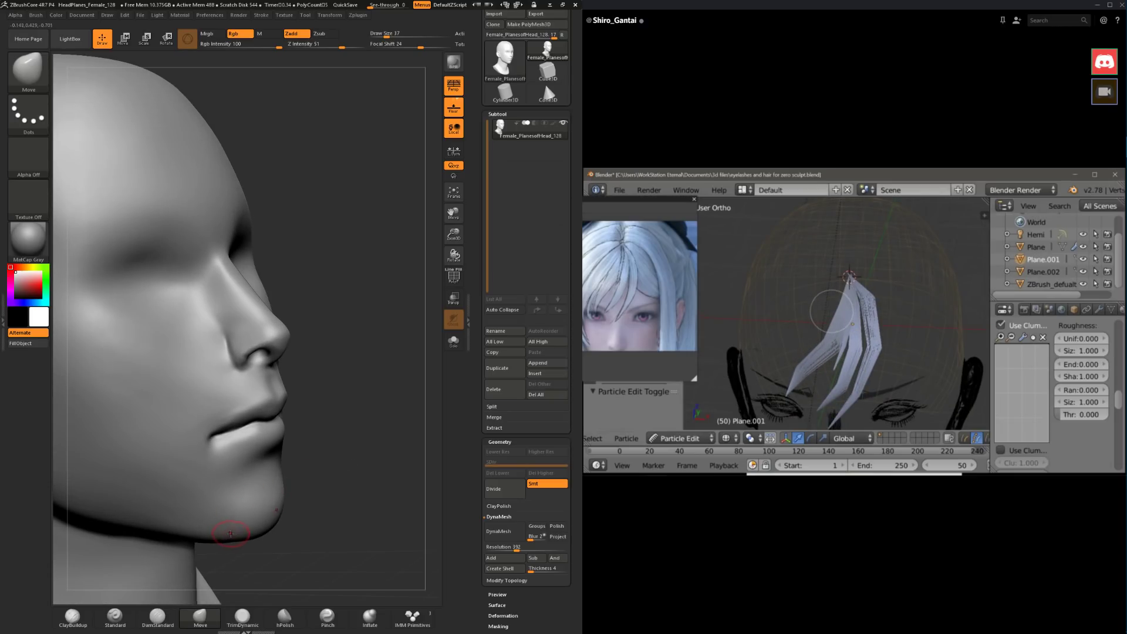
Step: Mask the upper lip and the skin just above it with MaskPen, and invert the mask
left_click(240, 621)
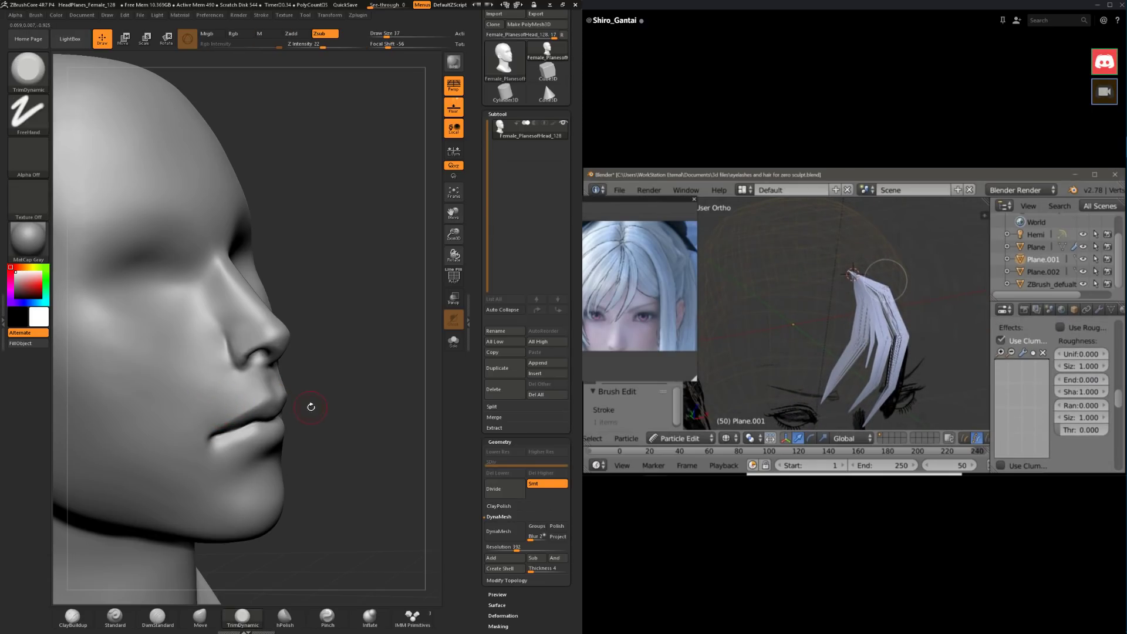
mouse_move(311, 407)
left_mouse_down()
mouse_move(332, 422)
mouse_move(311, 455)
mouse_move(276, 385)
mouse_move(283, 392)
mouse_move(242, 409)
mouse_move(287, 390)
mouse_move(228, 412)
left_mouse_up()
left_click(303, 388, "ctrl")
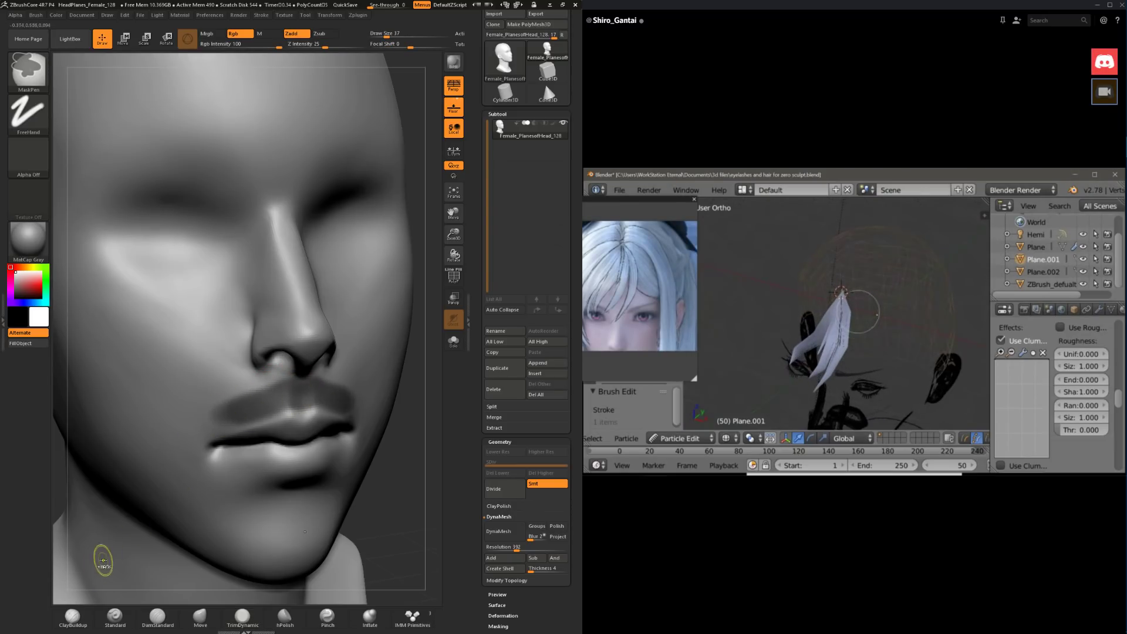
left_click_drag(73, 576, 292, 502)
Step: Reshape the upper lip's profile with the Move brush at draw size 87 and then 54, undoing the last change
left_click(193, 617)
key("space")
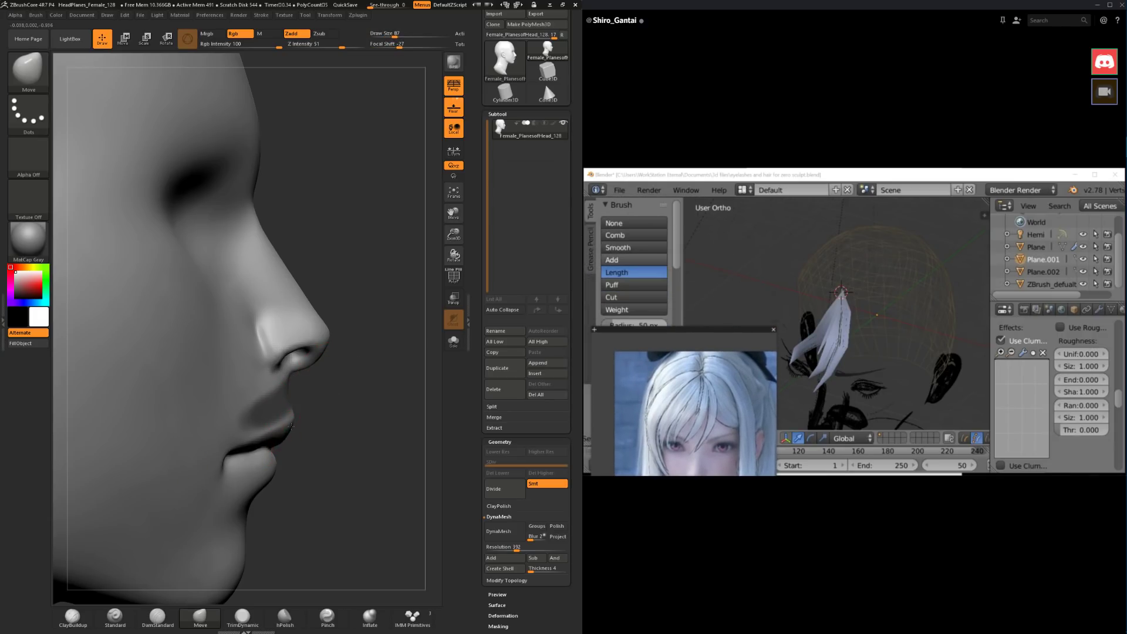
mouse_move(322, 418)
left_mouse_down()
mouse_move(233, 413)
mouse_move(317, 415)
left_mouse_up()
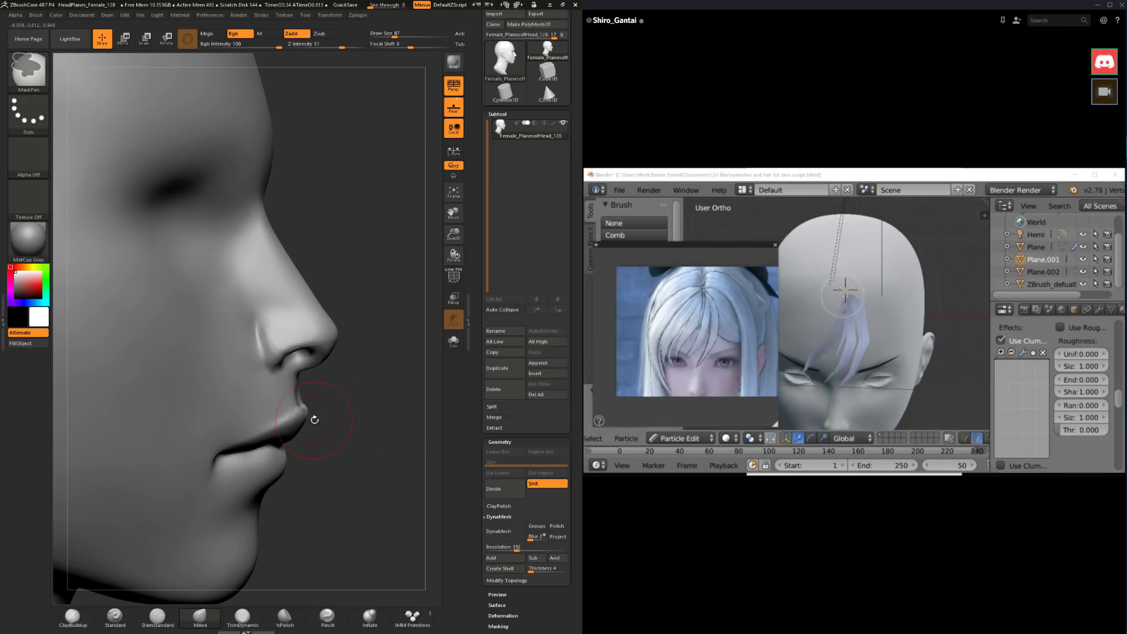
key("space")
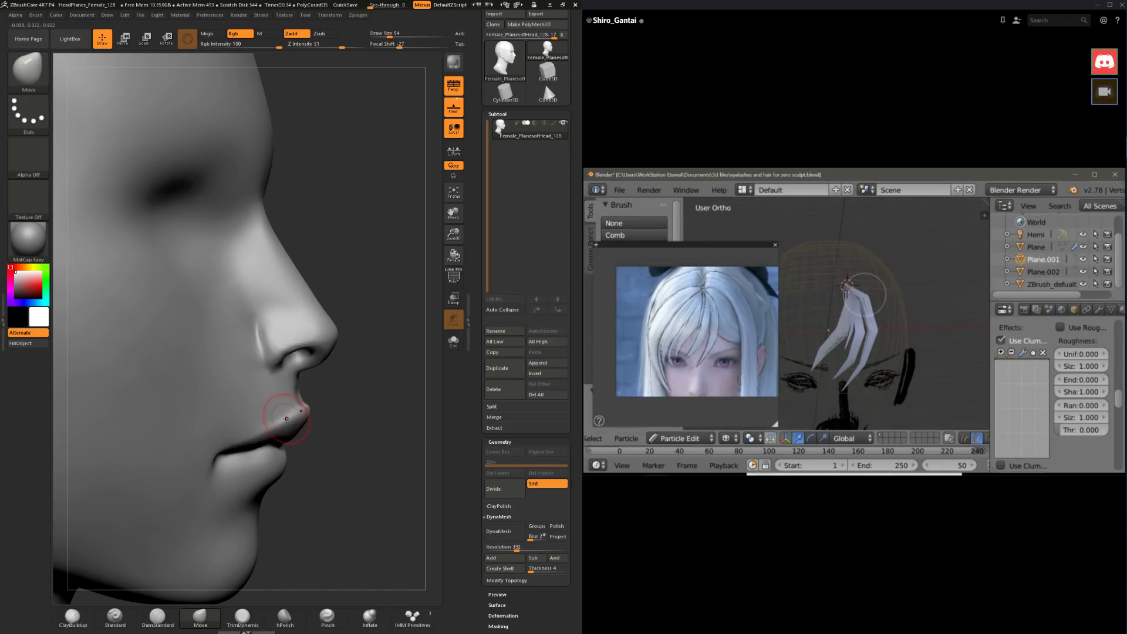
mouse_move(321, 412)
left_mouse_down()
mouse_move(350, 409)
mouse_move(300, 410)
mouse_move(273, 427)
mouse_move(355, 433)
mouse_move(355, 444)
mouse_move(340, 435)
mouse_move(410, 459)
mouse_move(405, 487)
left_mouse_up()
key("ctrl+z")
Step: Smooth the skin between the nose and the mouth corner with TrimDynamic, using draw size 44 and then 27
left_click(79, 616)
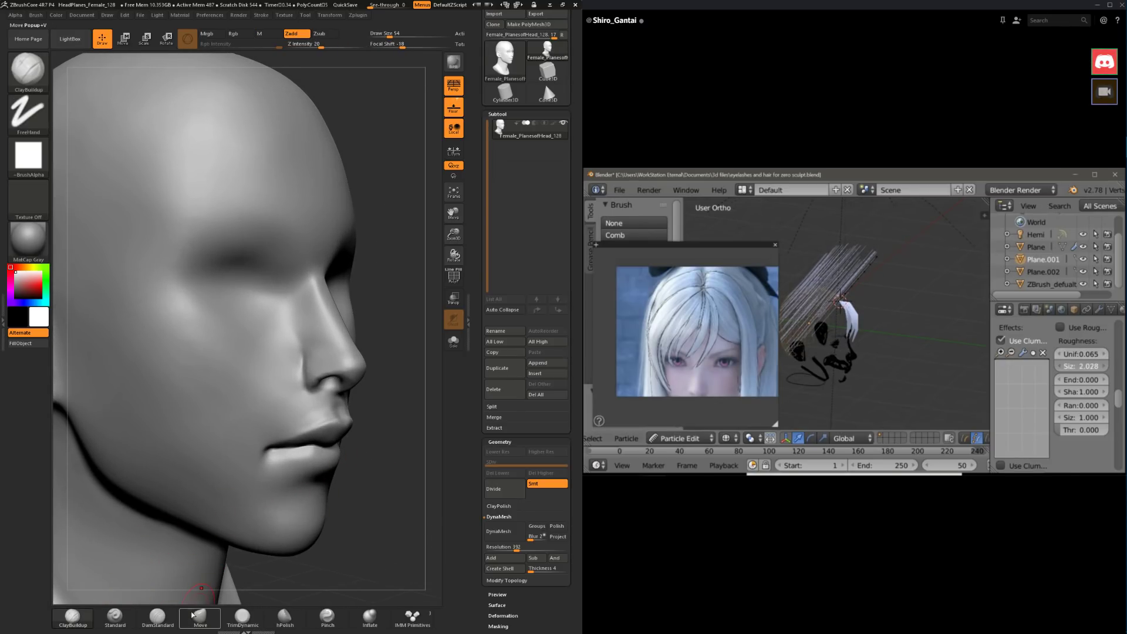
left_click(242, 617)
key("space")
left_click(383, 420)
mouse_move(382, 416)
left_mouse_down()
mouse_move(289, 423)
mouse_move(271, 436)
mouse_move(327, 430)
mouse_move(317, 435)
left_mouse_up()
key("space")
key("space")
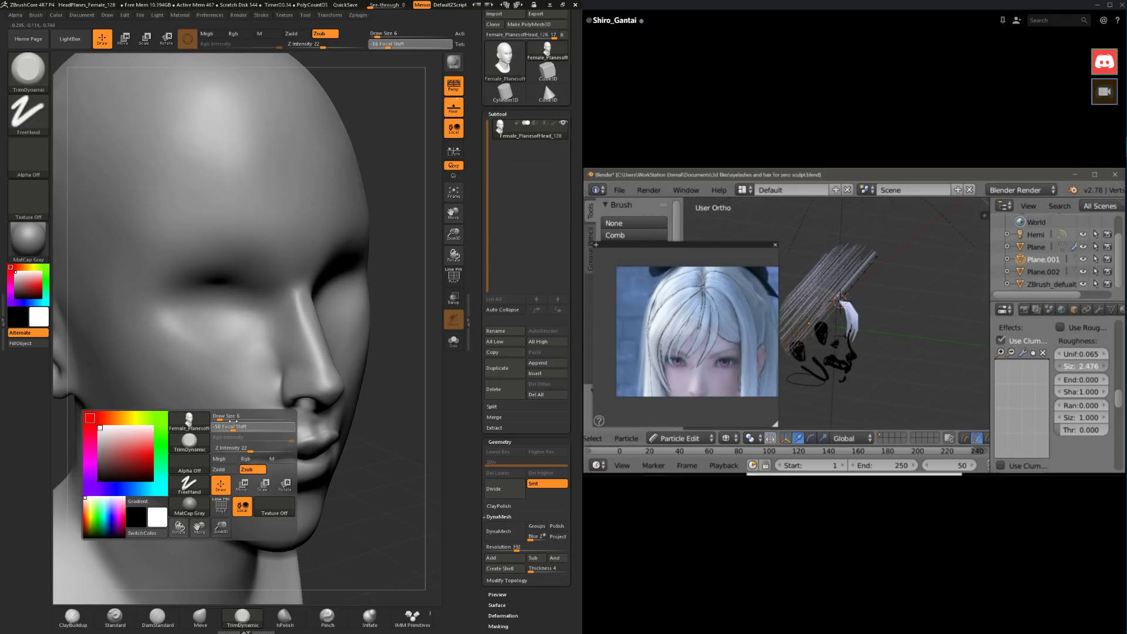
left_click_drag(221, 416, 253, 426)
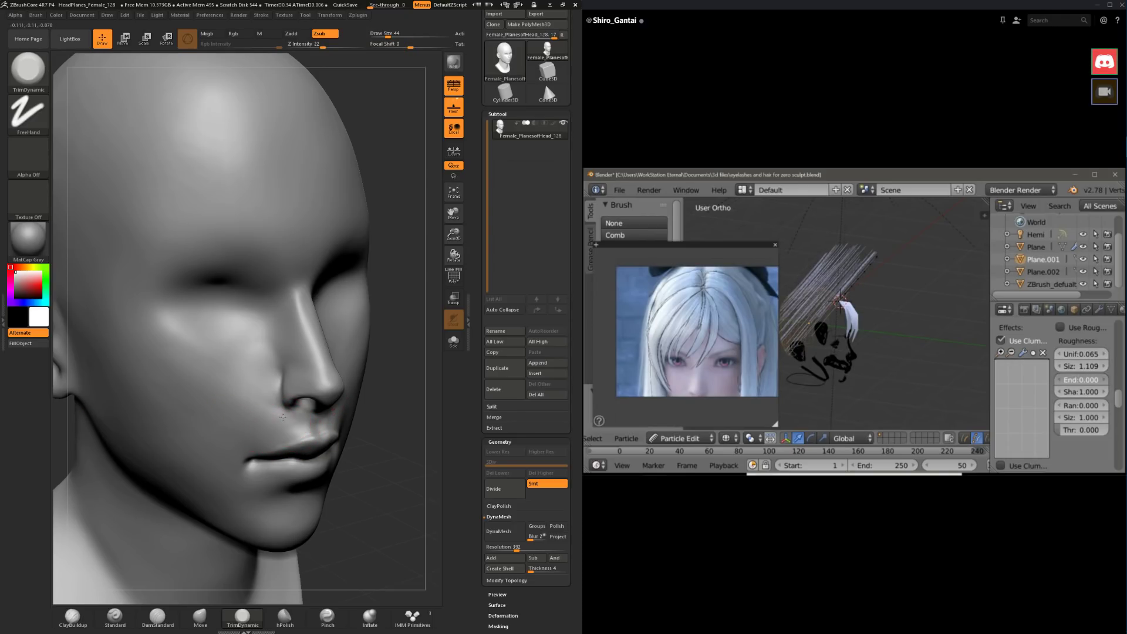
key("space")
left_click_drag(282, 419, 278, 418)
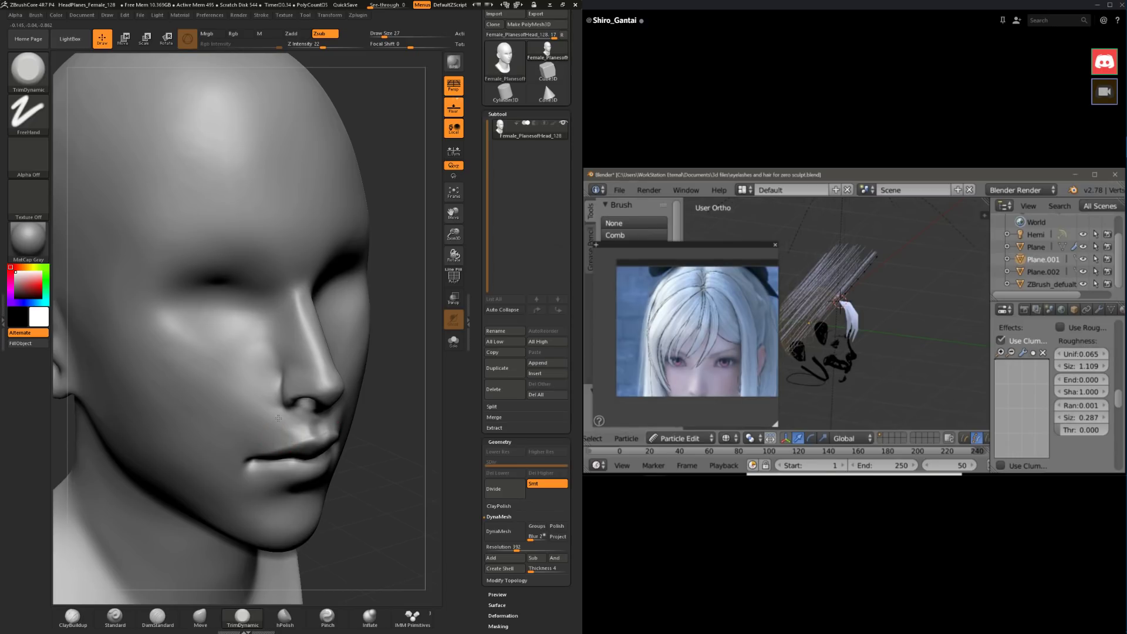
Step: Flatten the area above the upper lip and beside the mouth with TrimDynamic, enlarging the draw size to 56
left_click_drag(385, 435, 300, 433)
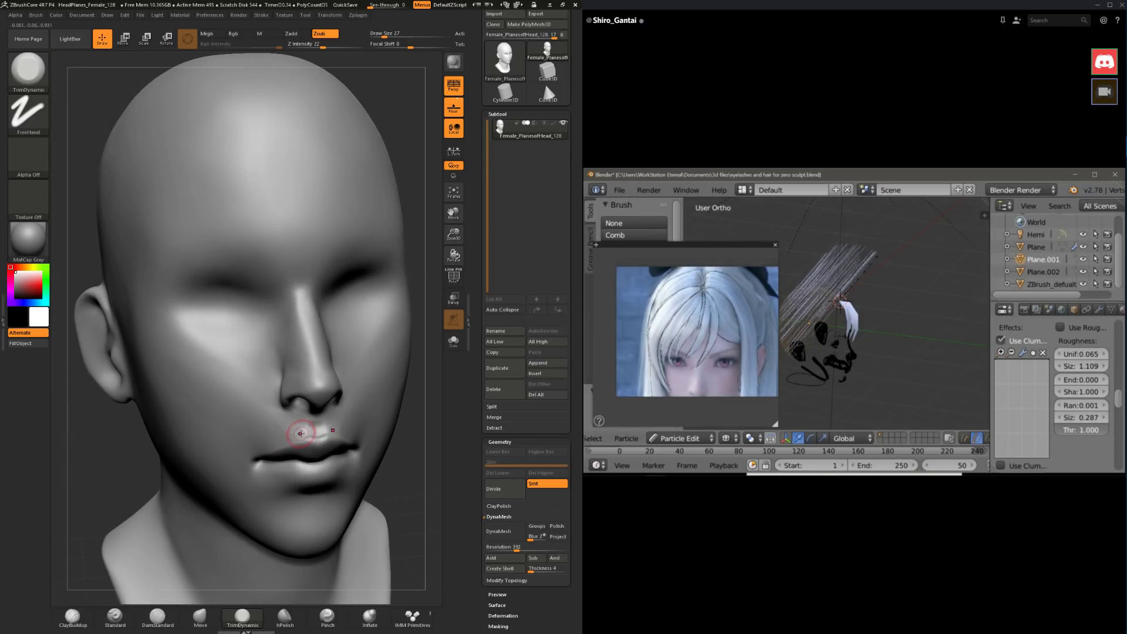
left_click_drag(397, 470, 422, 477)
key("space")
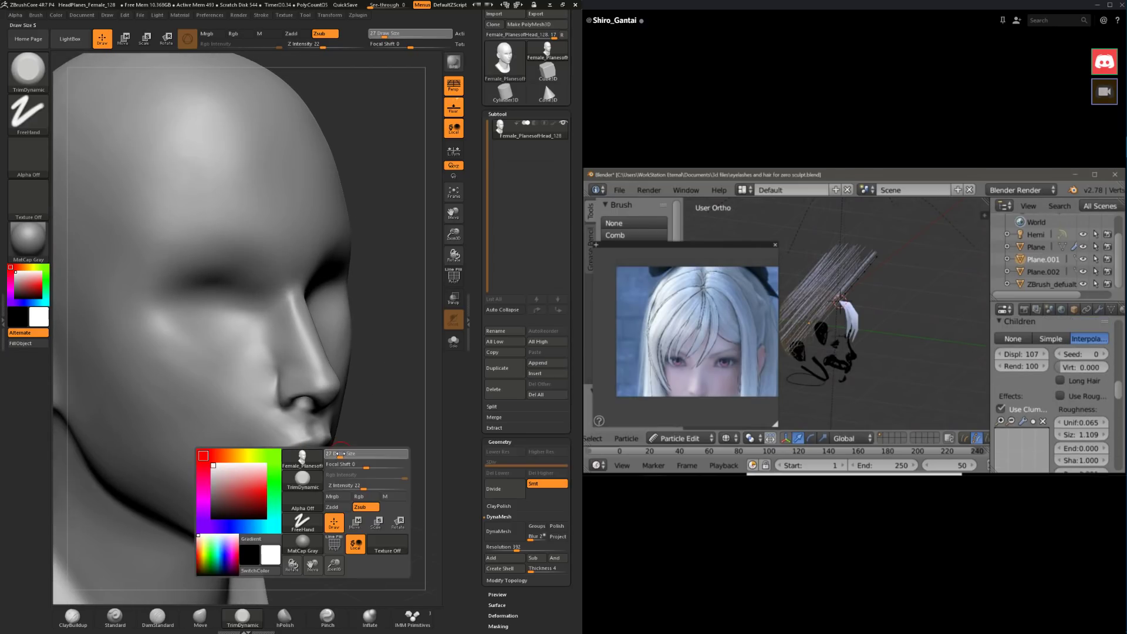
left_click(351, 458)
left_click_drag(263, 440, 267, 446)
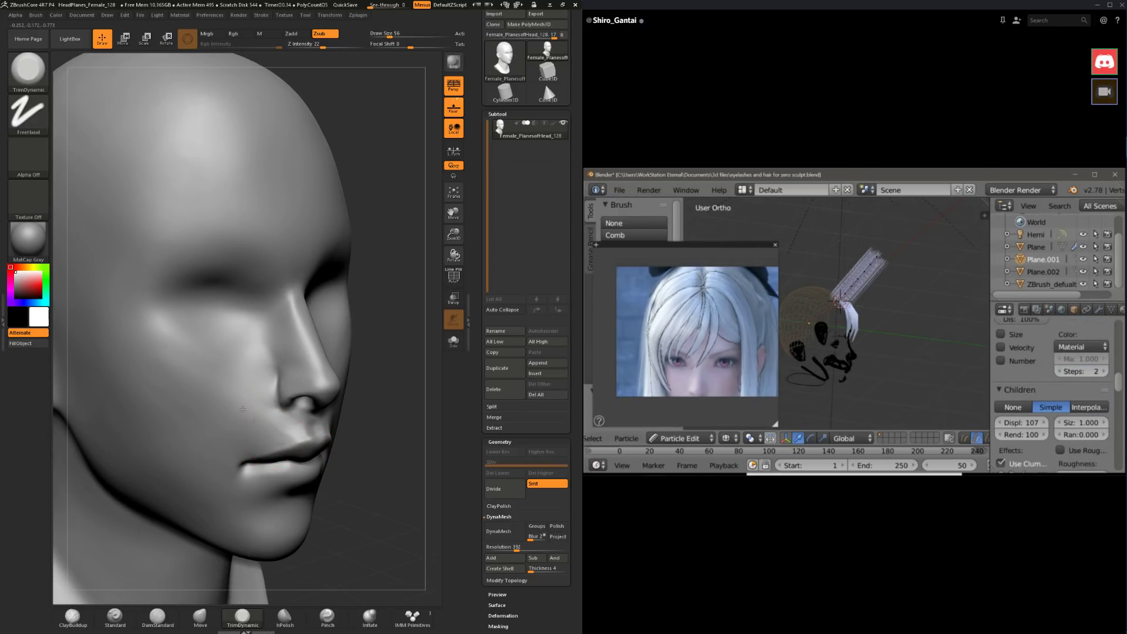
mouse_move(352, 458)
left_mouse_down()
mouse_move(389, 455)
mouse_move(353, 465)
mouse_move(342, 430)
mouse_move(294, 436)
left_mouse_up()
Step: Check the lips from below and the side, and adjust ClayBuildup's draw size for the cheek area beside the mouth
left_click(72, 616)
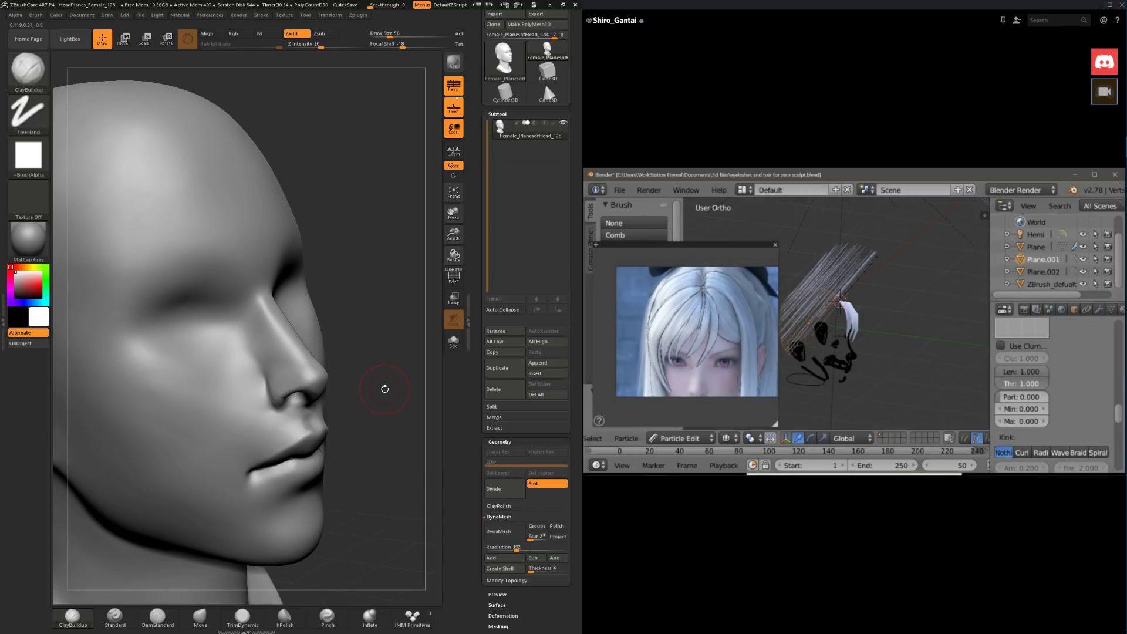
left_click_drag(408, 410, 356, 501)
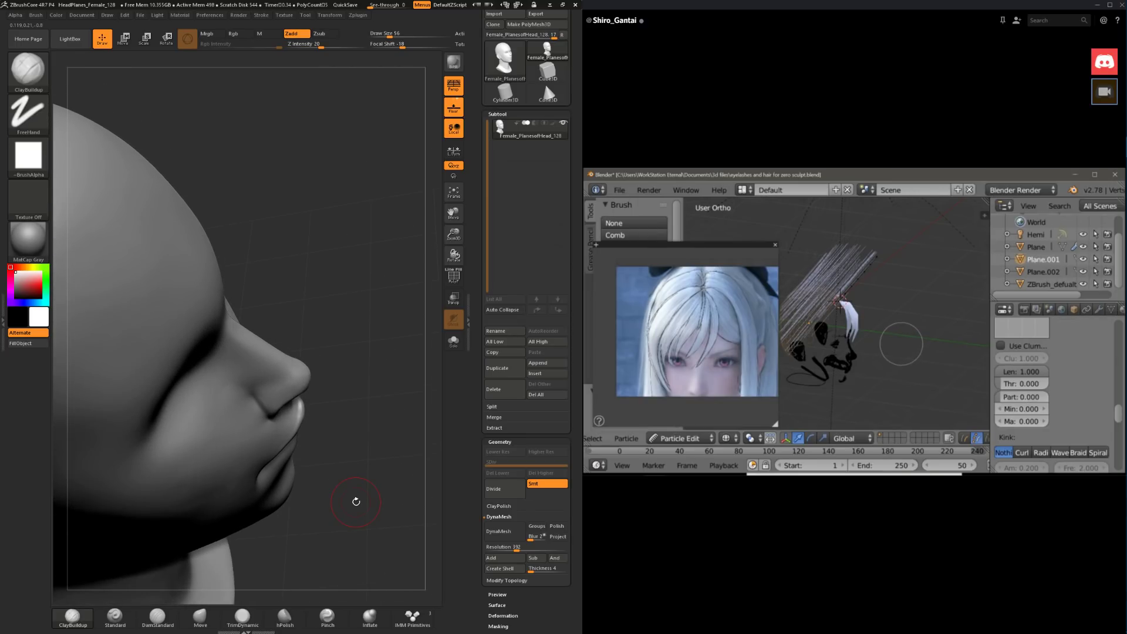
mouse_move(365, 447)
left_mouse_down()
mouse_move(330, 496)
mouse_move(354, 403)
mouse_move(382, 410)
mouse_move(368, 391)
left_mouse_up()
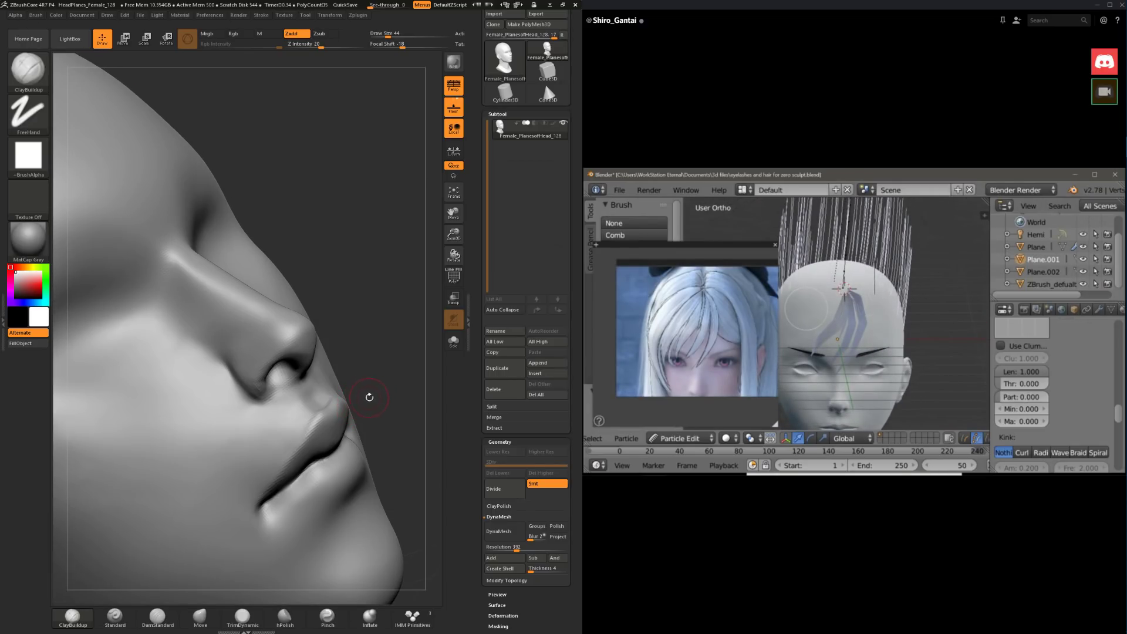
left_click_drag(395, 335, 403, 271)
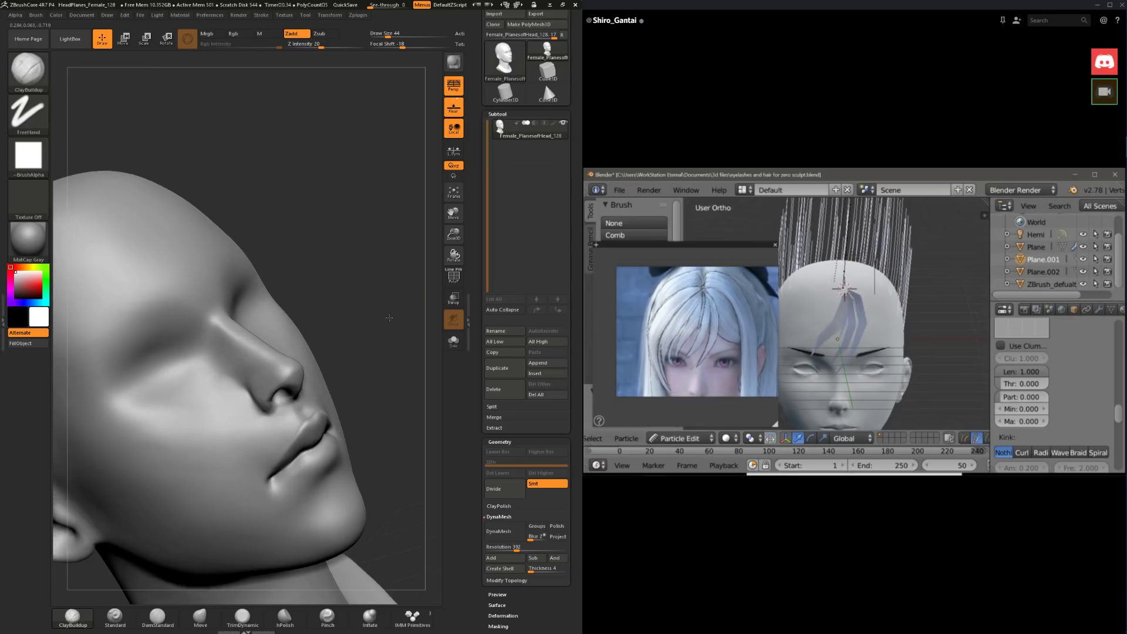
left_click_drag(389, 318, 363, 337)
key("space")
left_click_drag(251, 456, 261, 453)
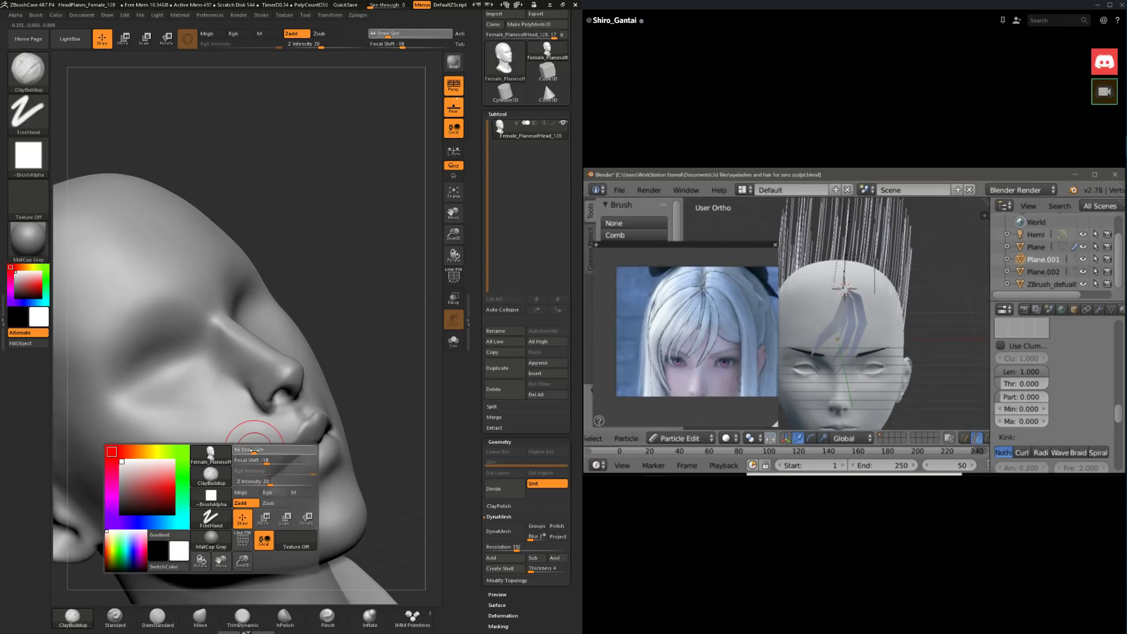
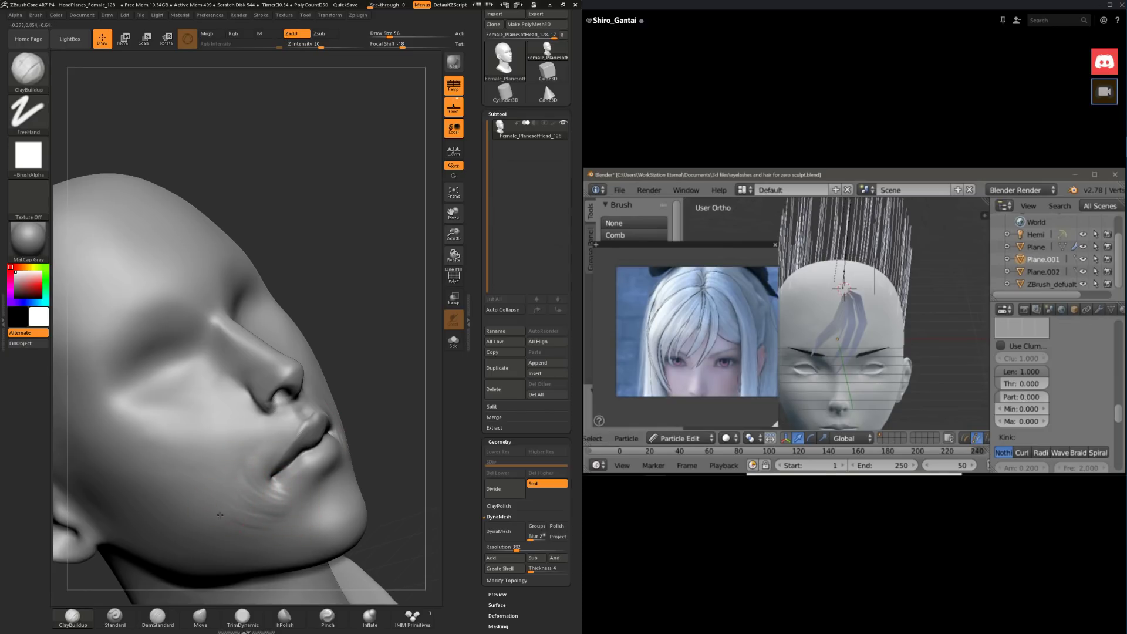
Step: Smooth the clay strokes on the cheek below the mouth corner and even out the surface with TrimDynamic at draw size 56
left_click_drag(378, 408, 323, 428)
key("shift")
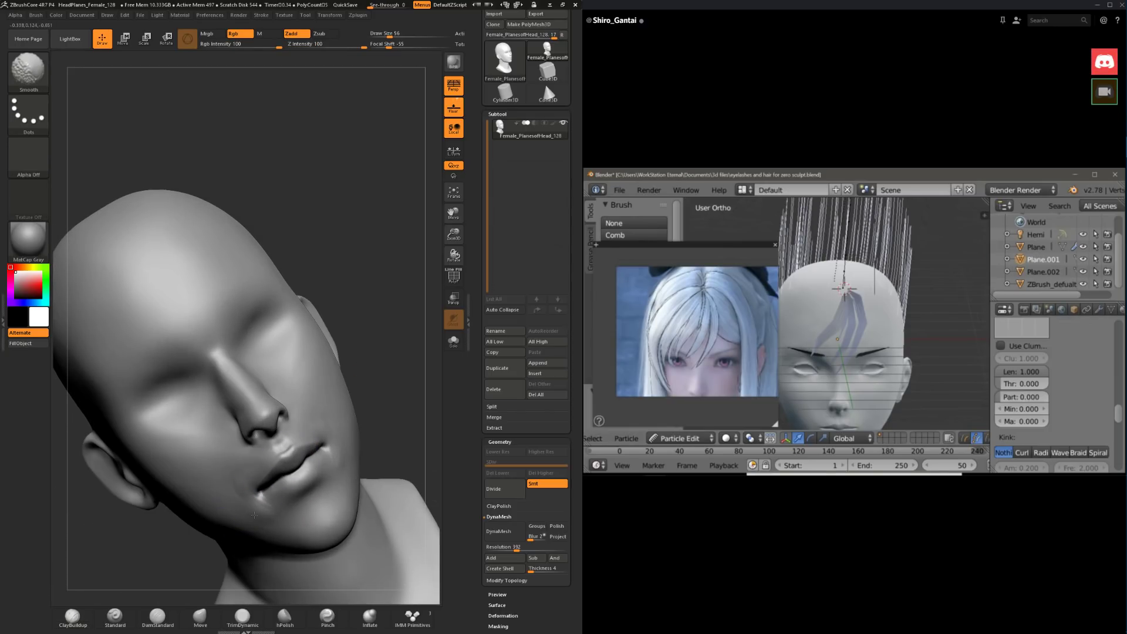
mouse_move(380, 350)
left_mouse_down()
mouse_move(373, 367)
mouse_move(390, 350)
mouse_move(321, 413)
mouse_move(146, 540)
mouse_move(154, 491)
mouse_move(201, 557)
left_mouse_up()
left_click(242, 617)
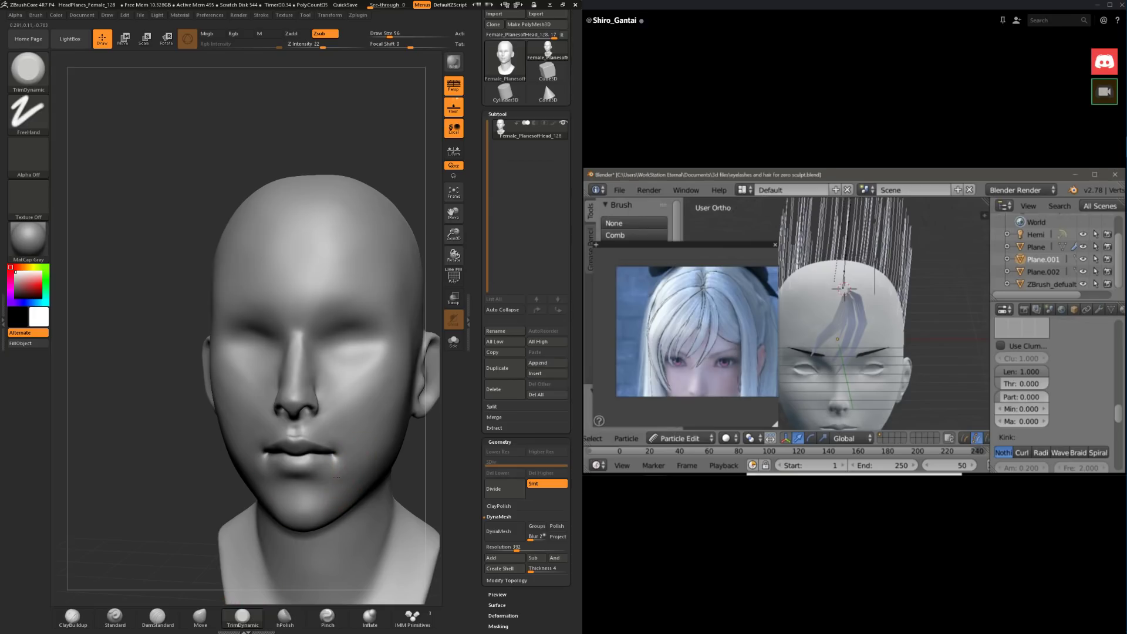
key("shift")
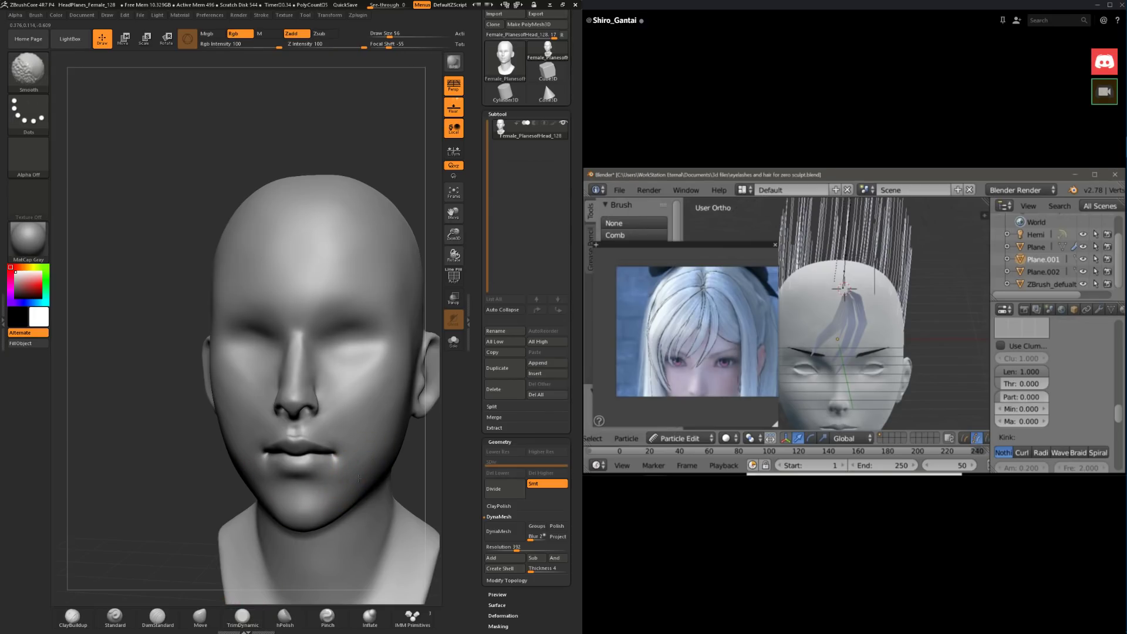
mouse_move(177, 516)
left_mouse_down()
mouse_move(358, 464)
mouse_move(337, 459)
mouse_move(355, 491)
mouse_move(347, 463)
mouse_move(196, 592)
left_mouse_up()
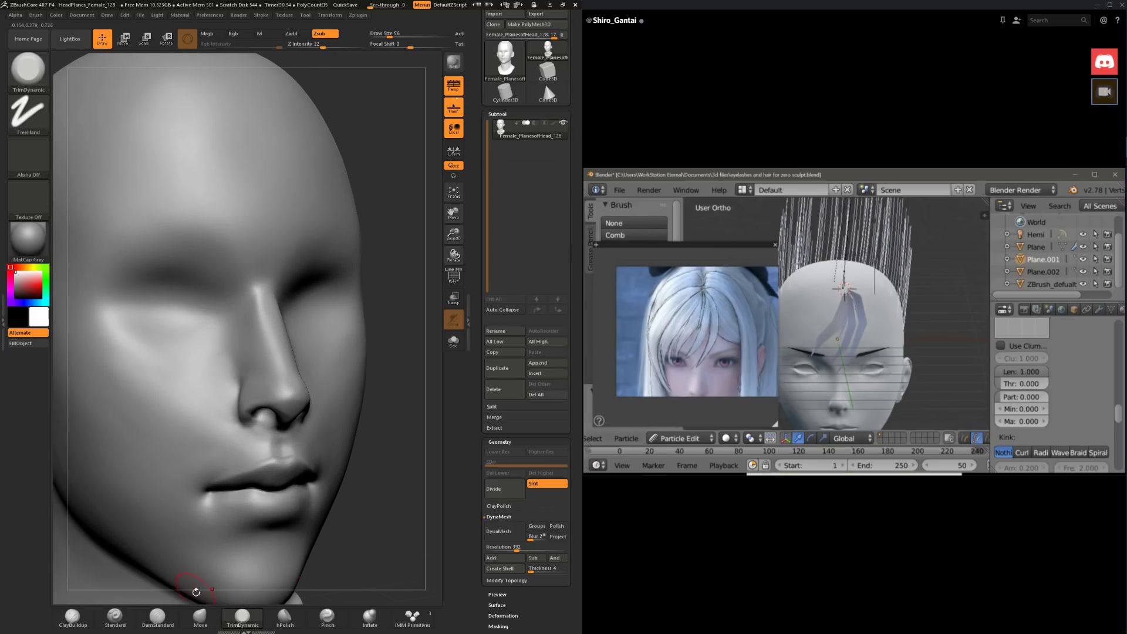
Step: Quick-save the project and build up the philtrum ridges between the nose and upper lip with ClayBuildup, reducing the draw size to 27
left_click(75, 616)
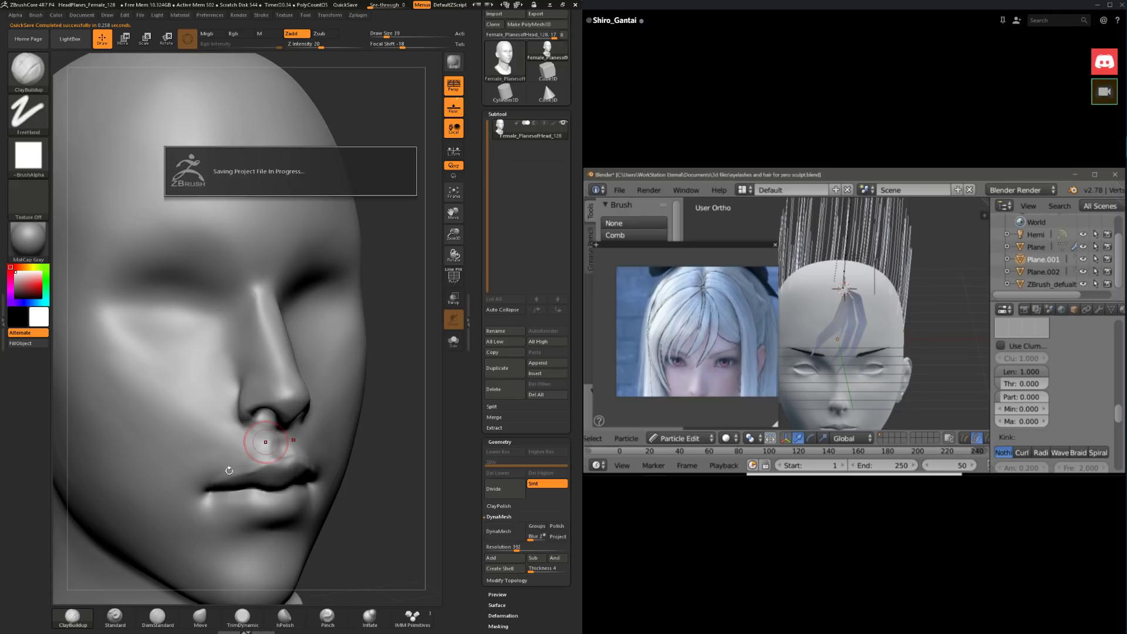
key("shift")
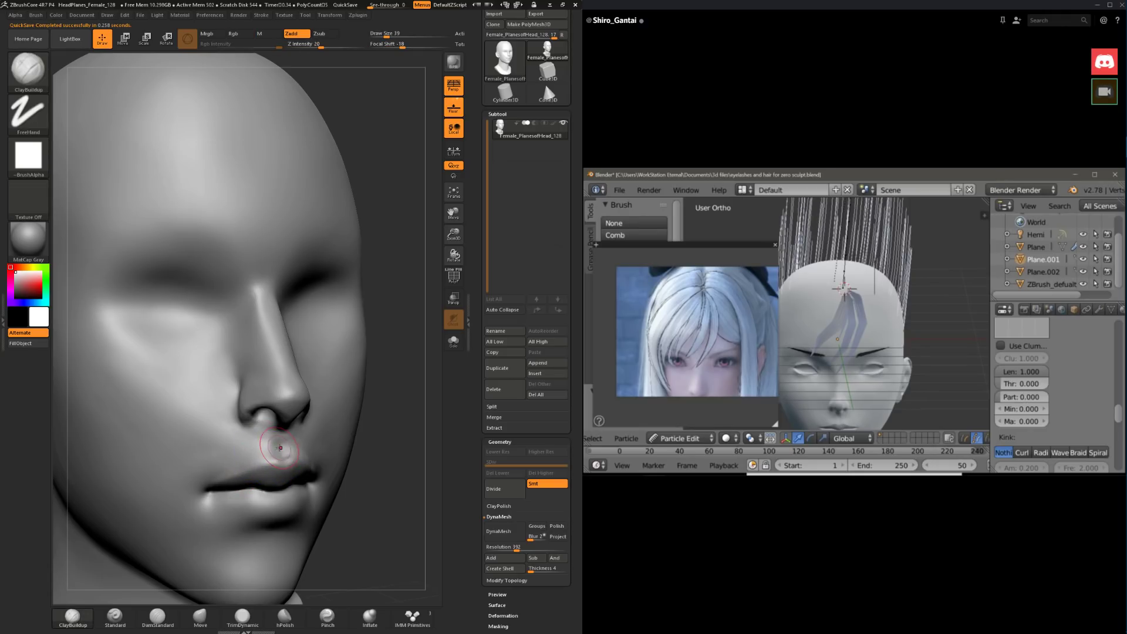
mouse_move(385, 431)
left_mouse_down()
mouse_move(319, 448)
mouse_move(295, 437)
mouse_move(297, 455)
left_mouse_up()
left_click_drag(133, 495, 227, 462)
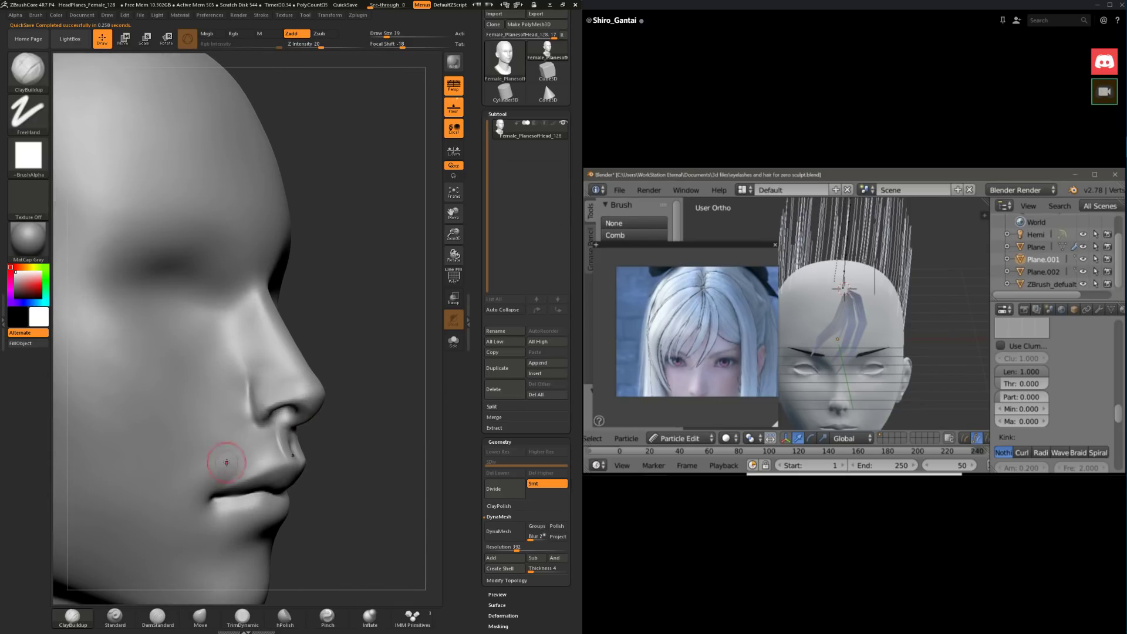
left_click_drag(343, 445, 296, 440)
right_click_drag(289, 438, 336, 420, "shift")
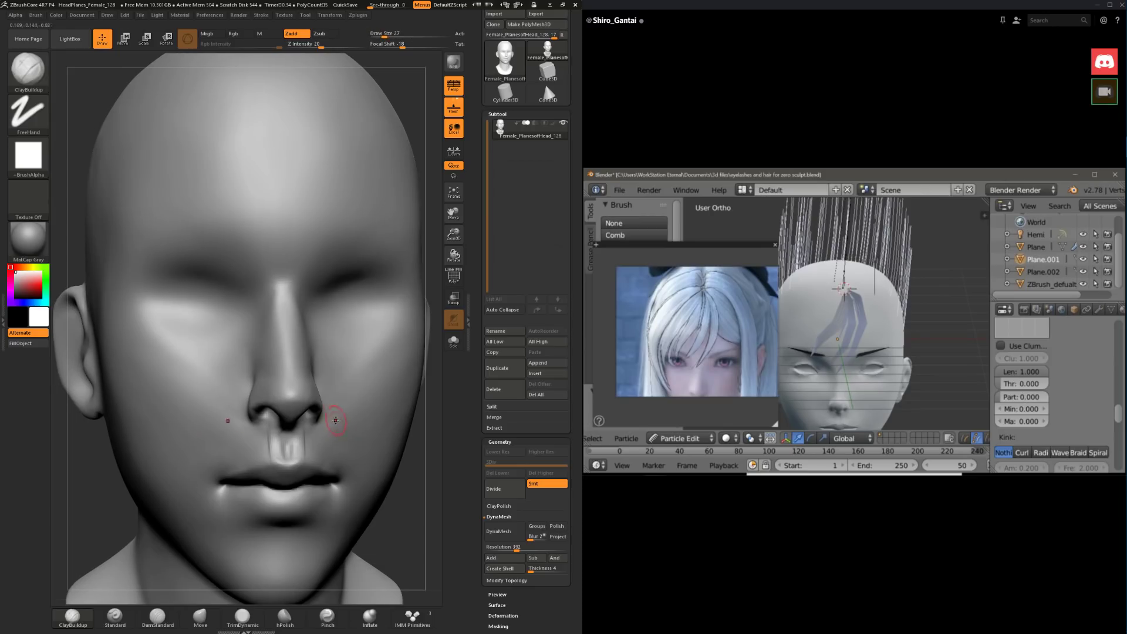
Step: Refine the philtrum ridges with ClayBuildup at draw size 17 and smooth them into the skin above the upper lip
key("space")
left_click_drag(312, 433, 283, 442)
right_click_drag(403, 494, 377, 497)
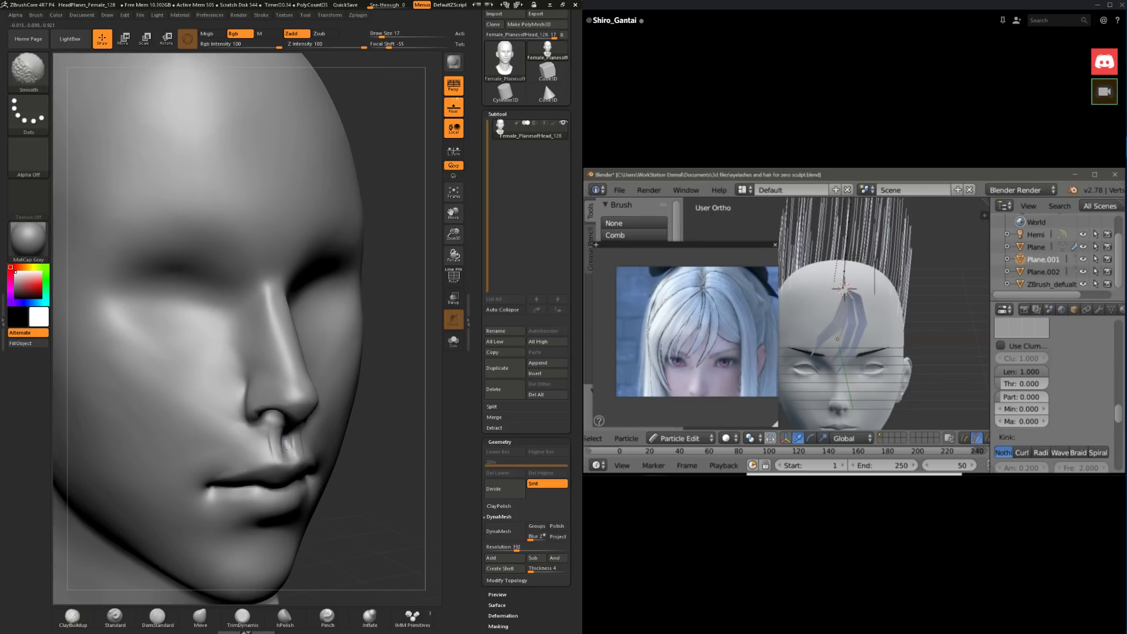
mouse_move(281, 431)
right_mouse_down("shift")
mouse_move(304, 447)
mouse_move(296, 430)
right_mouse_up("shift")
right_click_drag(140, 482, 292, 433)
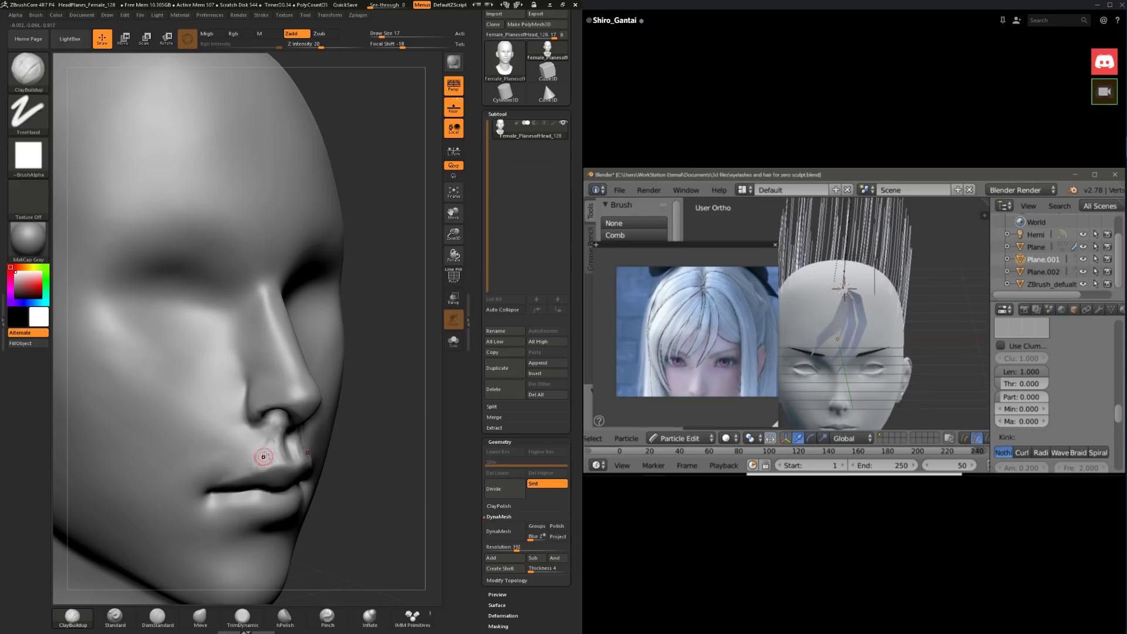
key("shift")
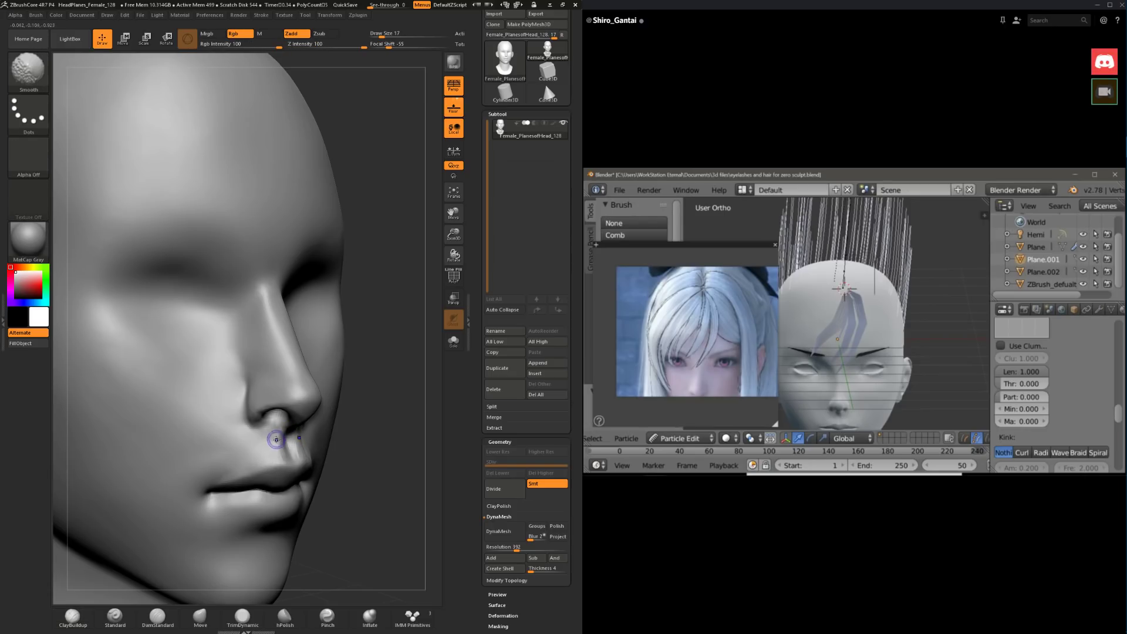
right_click_drag(405, 463, 267, 424)
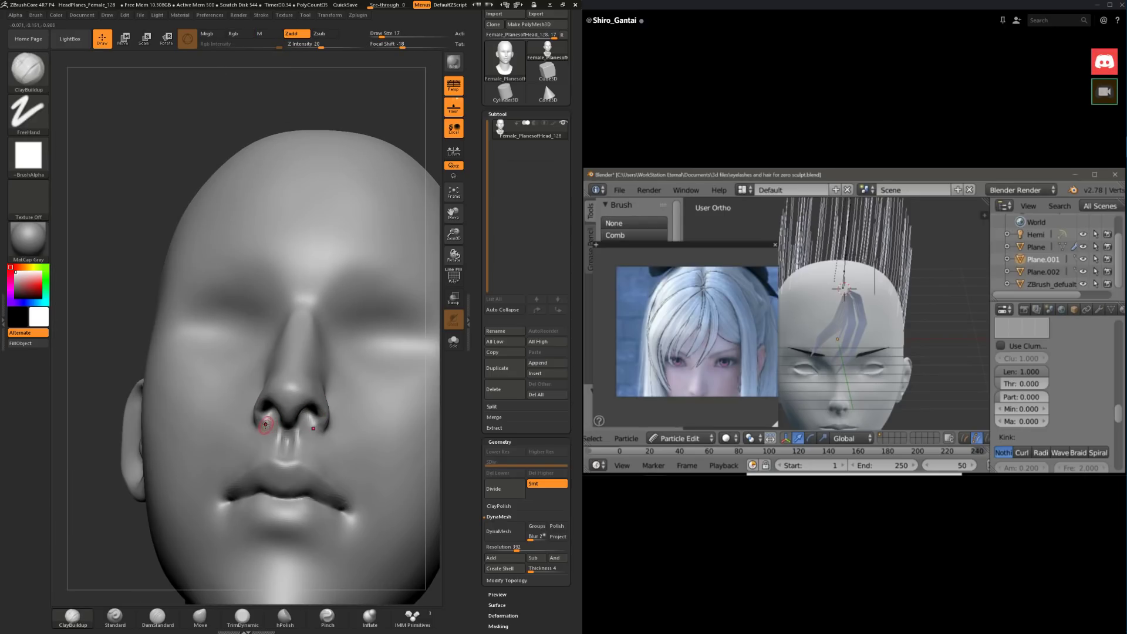
Step: Carve the nostril openings and their creases deeper with DamStandard at draw size 17, working from below the nose
left_click(163, 627)
right_click_drag(153, 446, 261, 428)
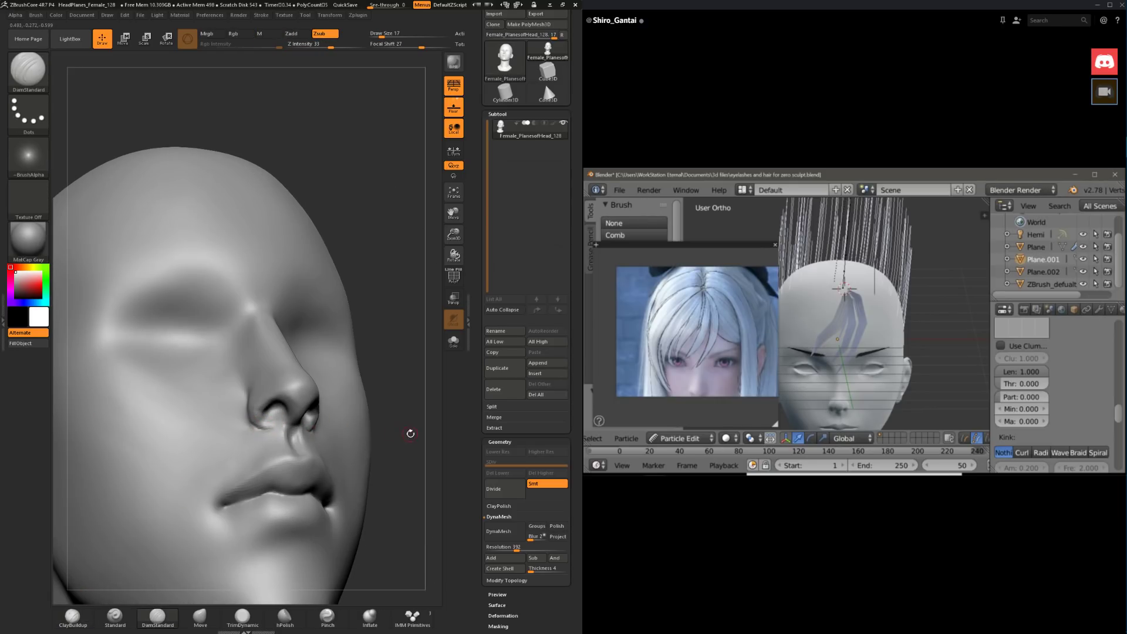
mouse_move(410, 434)
right_mouse_down()
mouse_move(258, 426)
mouse_move(293, 408)
right_mouse_up()
key("shift")
left_click_drag(278, 418, 270, 410, "shift")
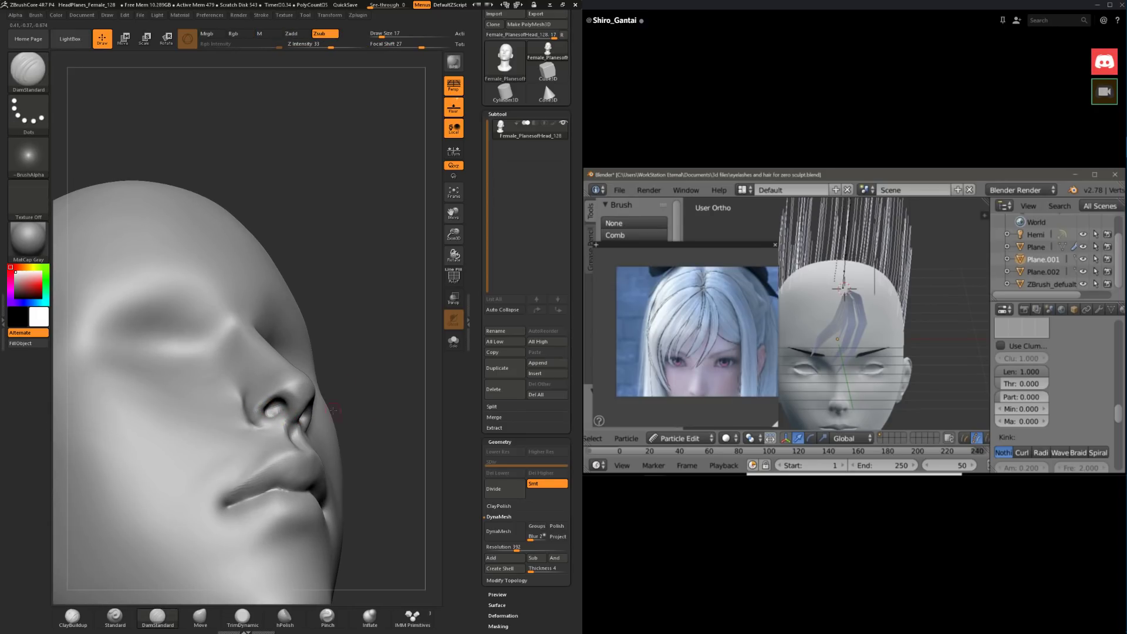
right_click_drag(332, 410, 294, 407)
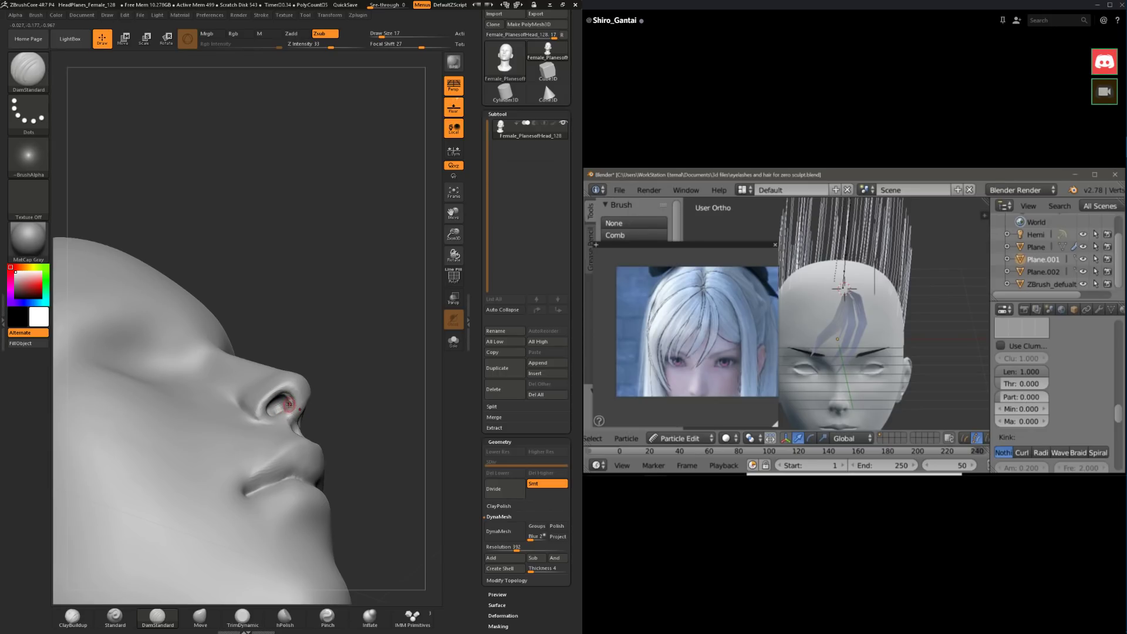
left_click_drag(283, 406, 291, 410, "shift")
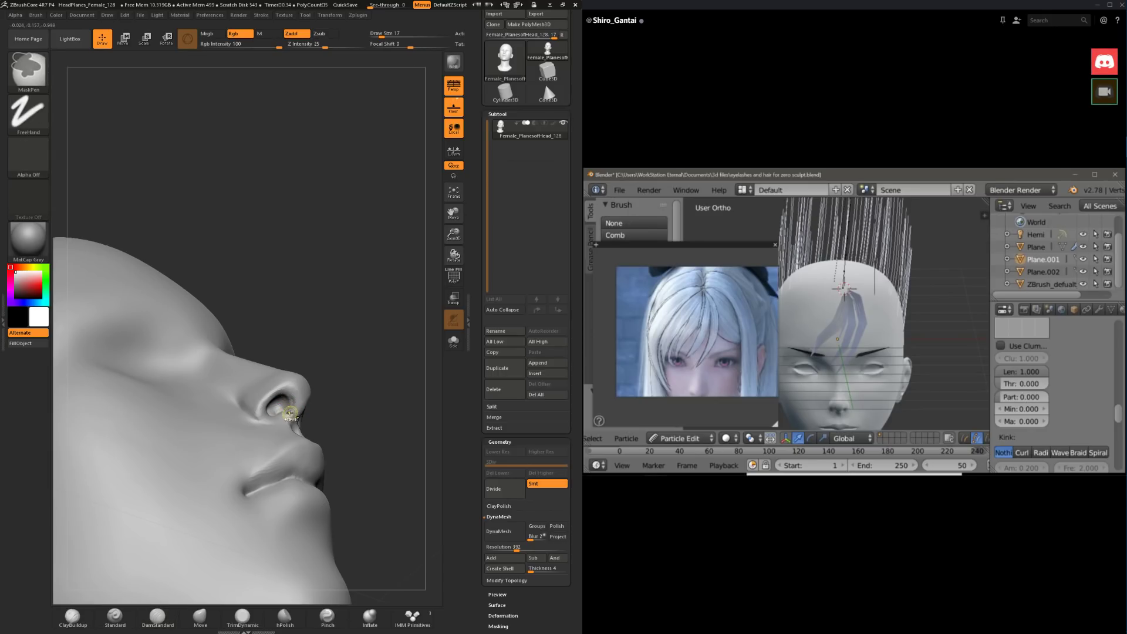
Step: Refine the inside of the nostrils with DamStandard and smooth their inner edges
right_click_drag(352, 414, 286, 406)
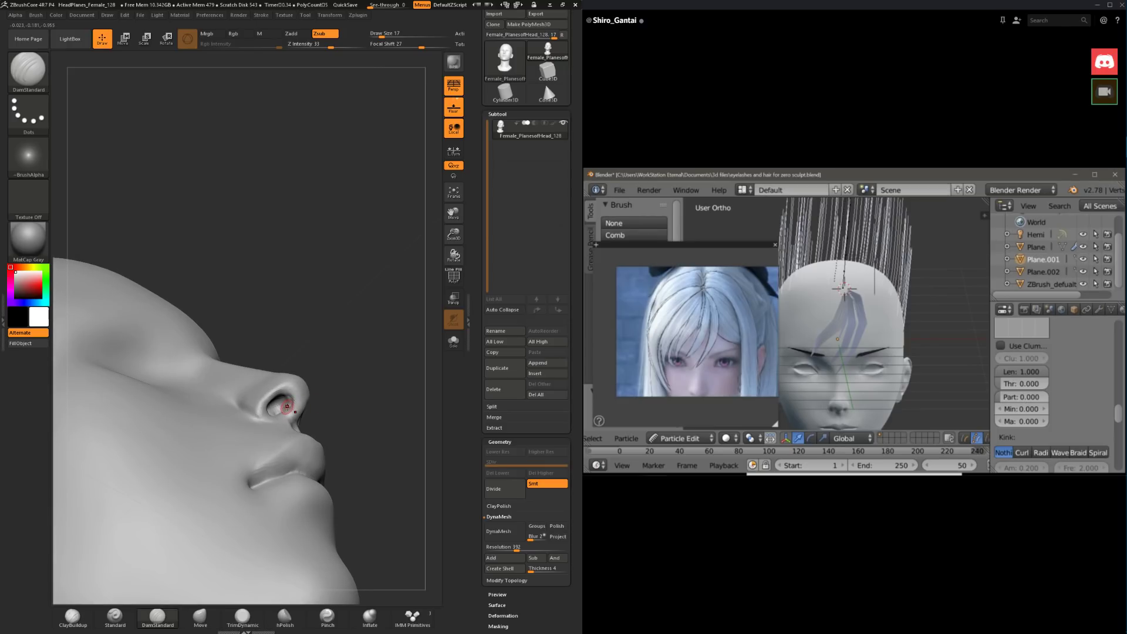
key("shift")
key("shift")
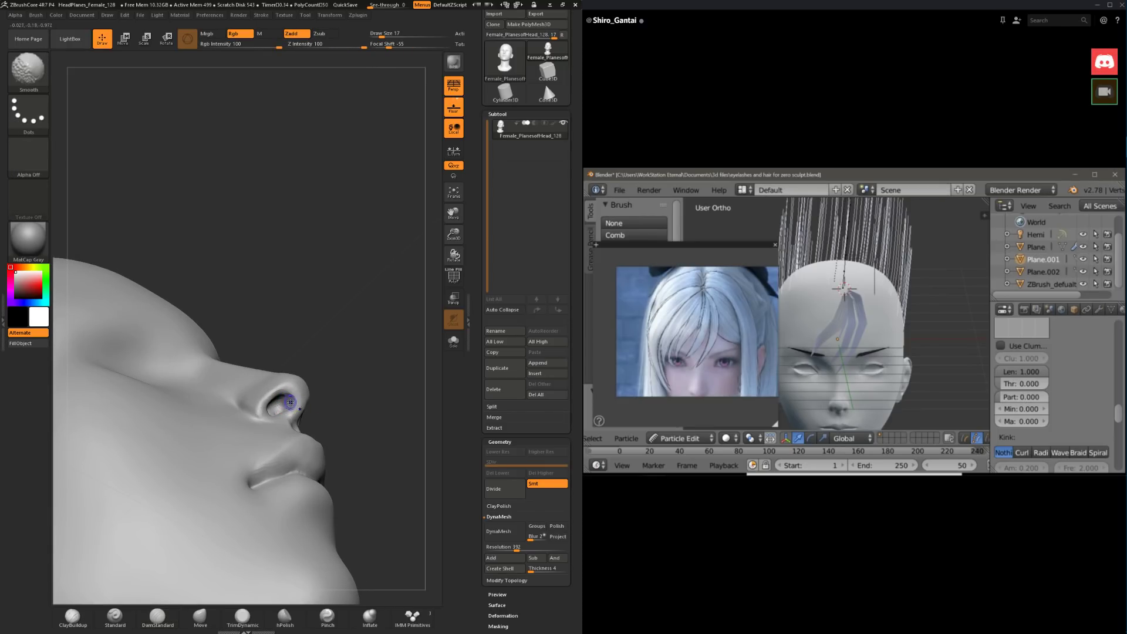
key("shift")
key("shift")
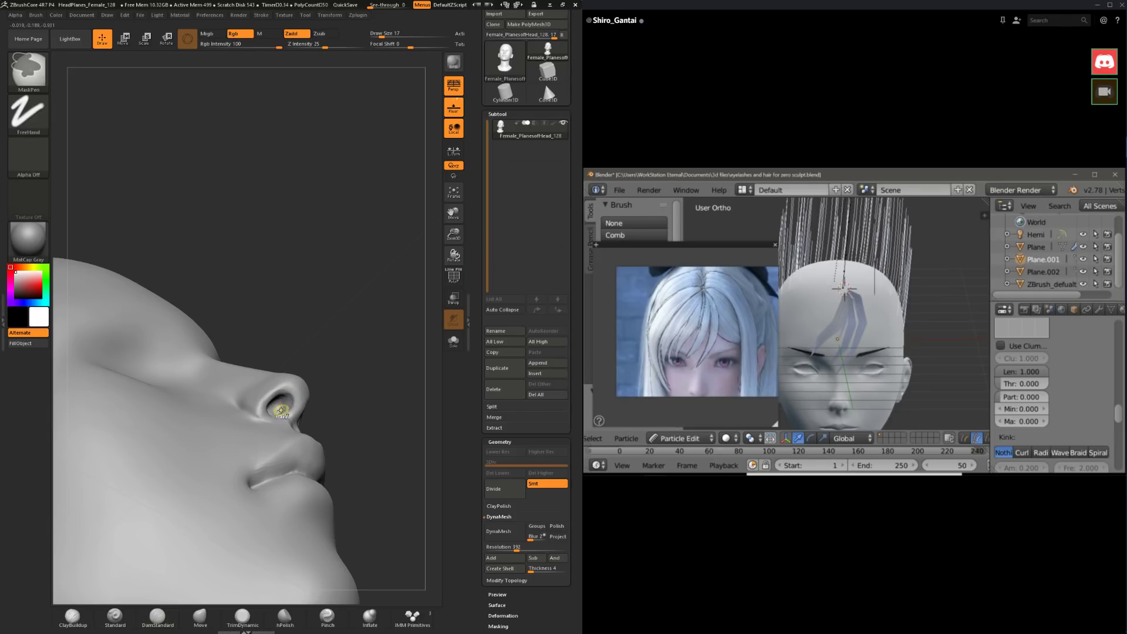
mouse_move(358, 367)
left_mouse_down()
mouse_move(385, 358)
mouse_move(371, 387)
mouse_move(352, 382)
mouse_move(362, 364)
mouse_move(354, 376)
mouse_move(345, 357)
mouse_move(355, 348)
mouse_move(304, 399)
left_mouse_up()
key("shift")
key("shift")
Step: Add volume to the nostril wings with ClayBuildup at draw size 37 and smooth the strokes
left_click(72, 616)
key("space")
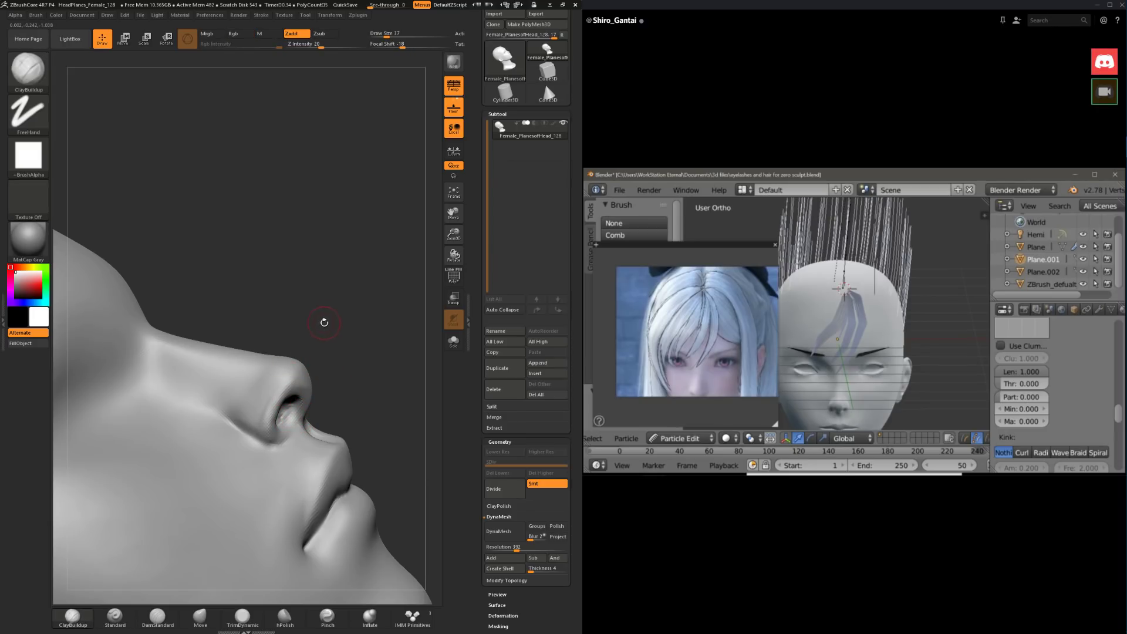
left_click_drag(370, 329, 320, 344)
left_click_drag(274, 397, 267, 408, "shift")
left_click_drag(322, 306, 367, 302)
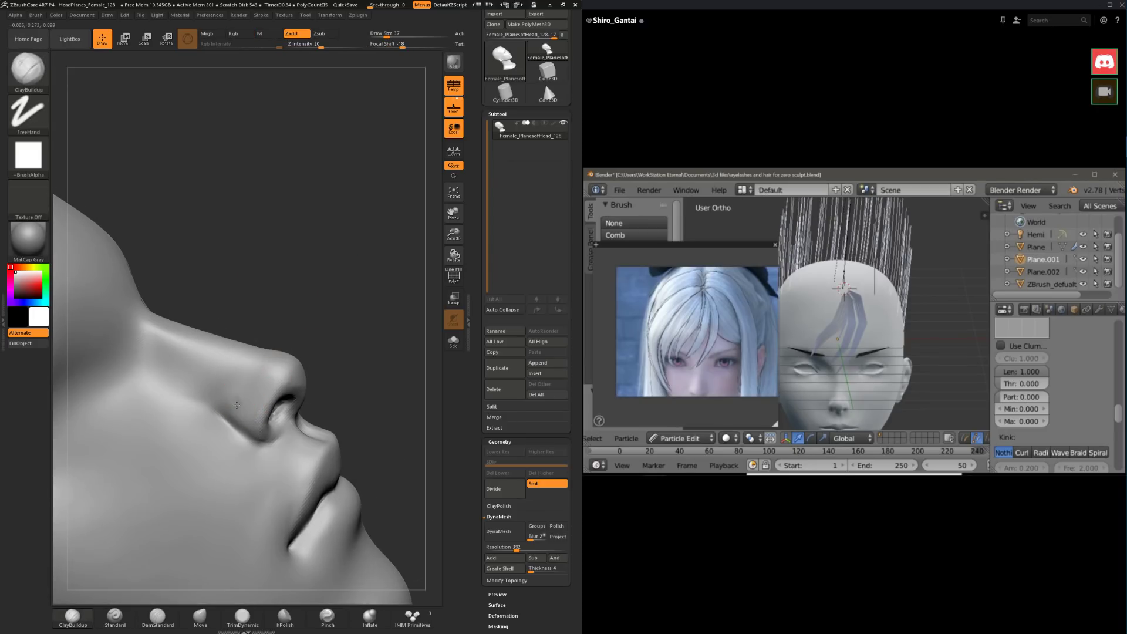
mouse_move(233, 400)
left_mouse_down("alt")
mouse_move(226, 410)
mouse_move(235, 401)
left_mouse_up("alt")
key("shift")
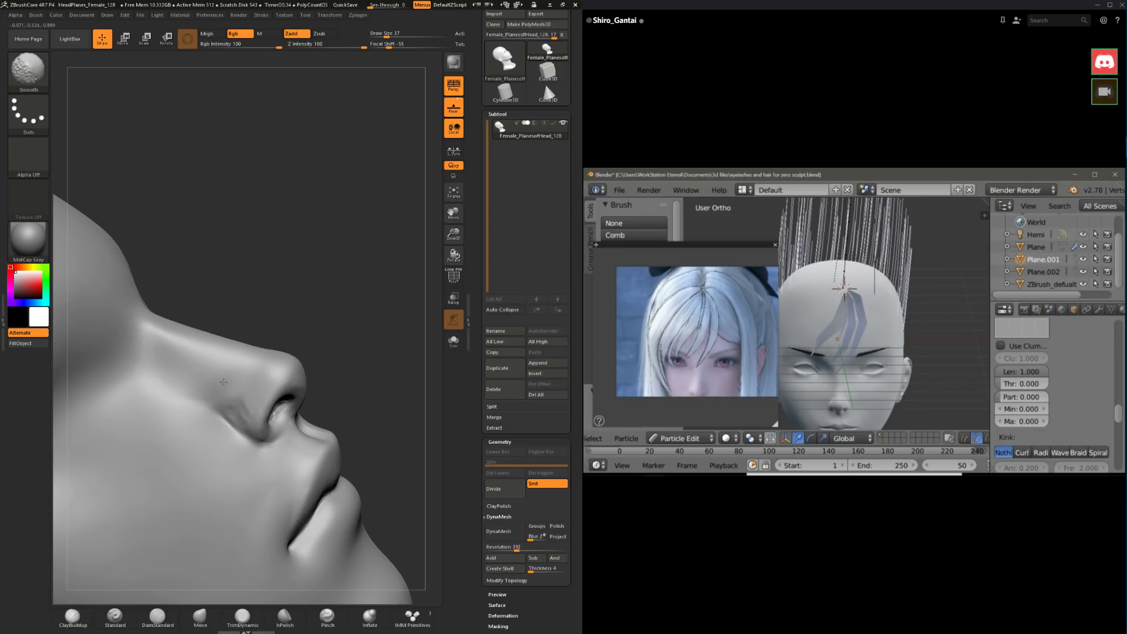
Step: Build up the side of the nose above the nostril wing with ClayBuildup at draw size 54, returning to 37 for the finer strokes
key("space")
left_click_drag(251, 343, 253, 343)
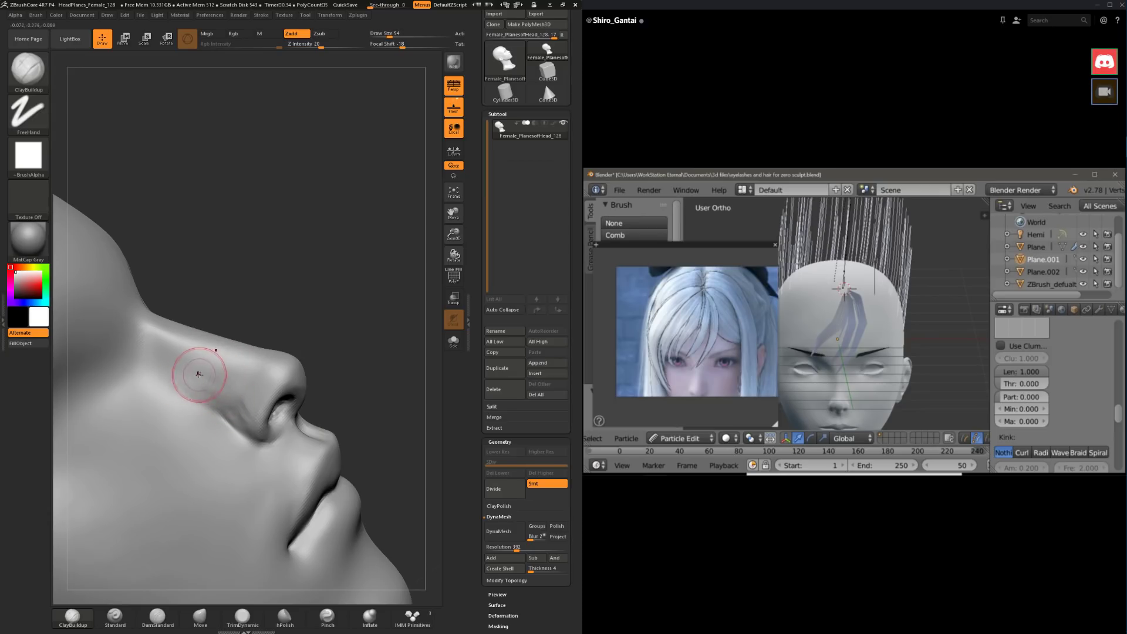
key("space")
mouse_move(202, 378)
left_mouse_down()
mouse_move(216, 382)
mouse_move(177, 373)
mouse_move(196, 375)
mouse_move(195, 354)
mouse_move(196, 373)
left_mouse_up()
key("space")
right_click_drag(267, 381, 245, 381)
key("space")
left_click_drag(294, 322, 283, 321)
right_click_drag(234, 387, 238, 420)
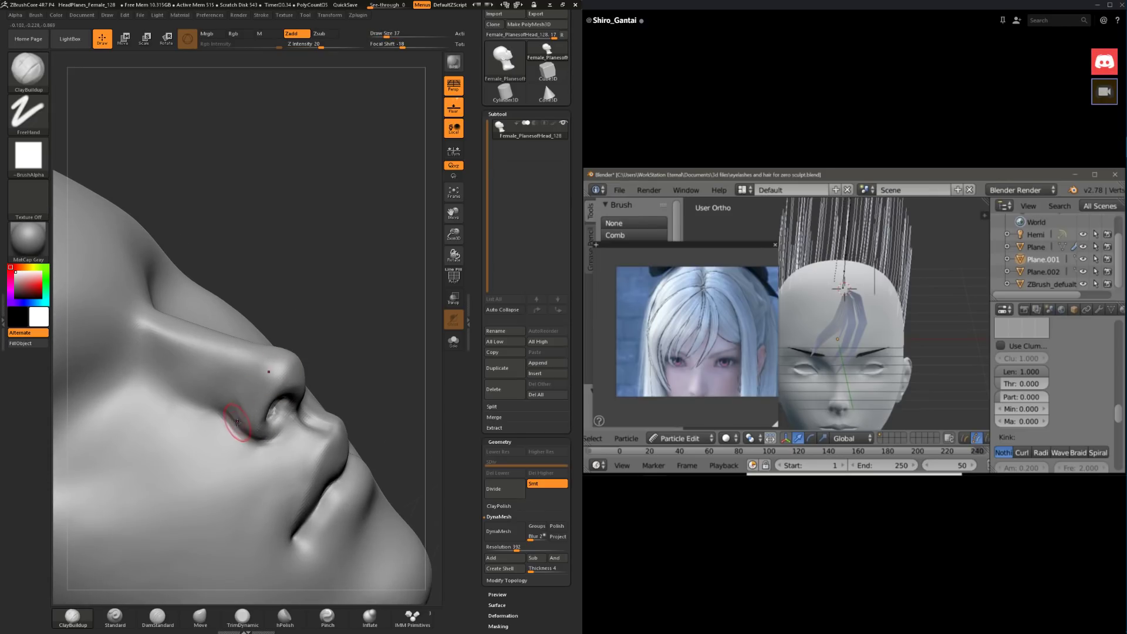
Step: Blend the nostril wing into the cheek with ClayBuildup and smoothing, lowering the brush's focal shift
key("space")
mouse_move(216, 433)
left_mouse_down()
mouse_move(238, 443)
mouse_move(211, 451)
mouse_move(233, 437)
left_mouse_up()
key("space")
left_click_drag(320, 288, 335, 320)
key("space")
left_click_drag(265, 378, 254, 385)
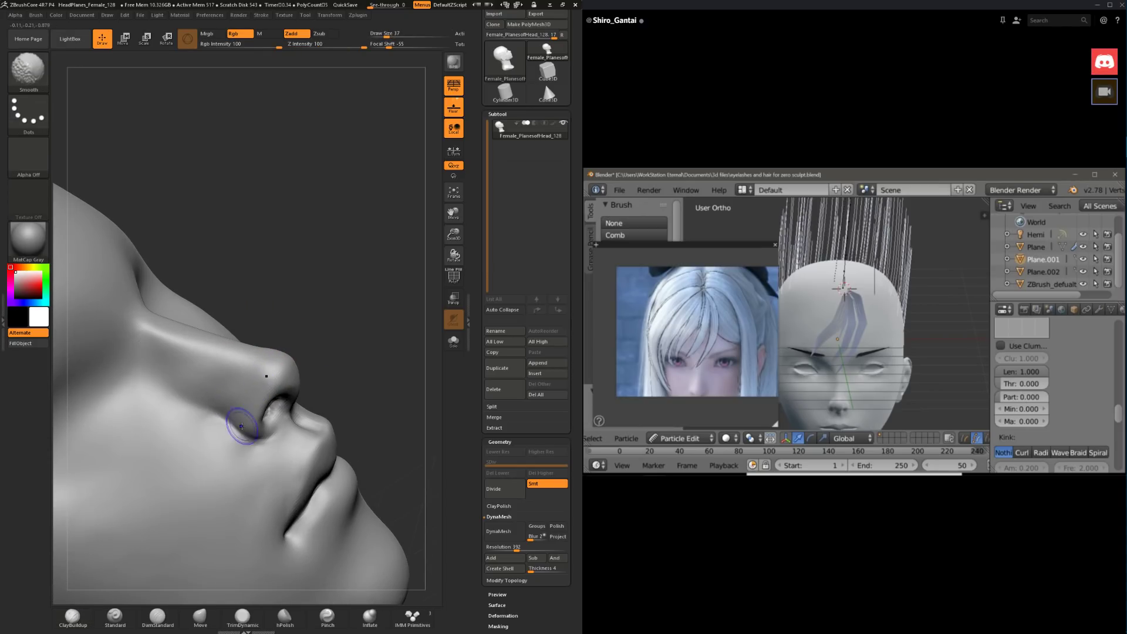
mouse_move(358, 367)
left_mouse_down()
mouse_move(387, 353)
mouse_move(352, 341)
mouse_move(372, 328)
mouse_move(329, 375)
left_mouse_up()
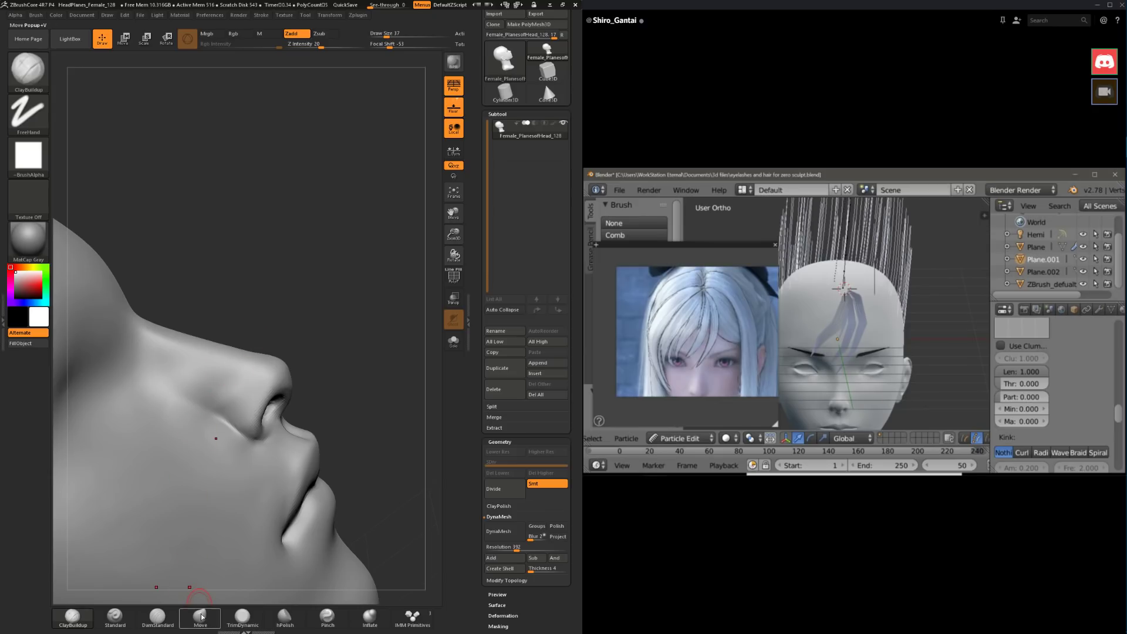
Step: Sharpen the crease around the nostril wing with DamStandard at draw size 37 and soften it with smoothing
left_click(157, 617)
mouse_move(340, 338)
left_mouse_down()
mouse_move(361, 355)
mouse_move(382, 292)
mouse_move(362, 368)
mouse_move(201, 465)
mouse_move(284, 385)
left_mouse_up()
key("shift")
left_click_drag(184, 489, 234, 403)
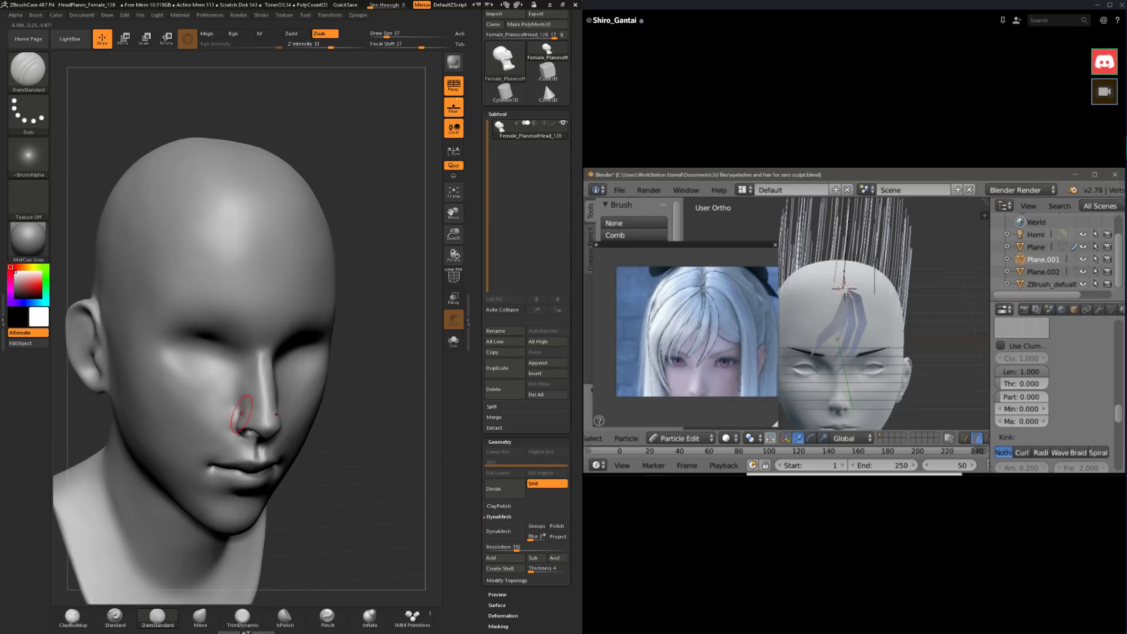
Step: Flatten the side planes of the nose and the area beside its bridge with TrimDynamic at draw size 37, undoing the first stroke
left_click(242, 616)
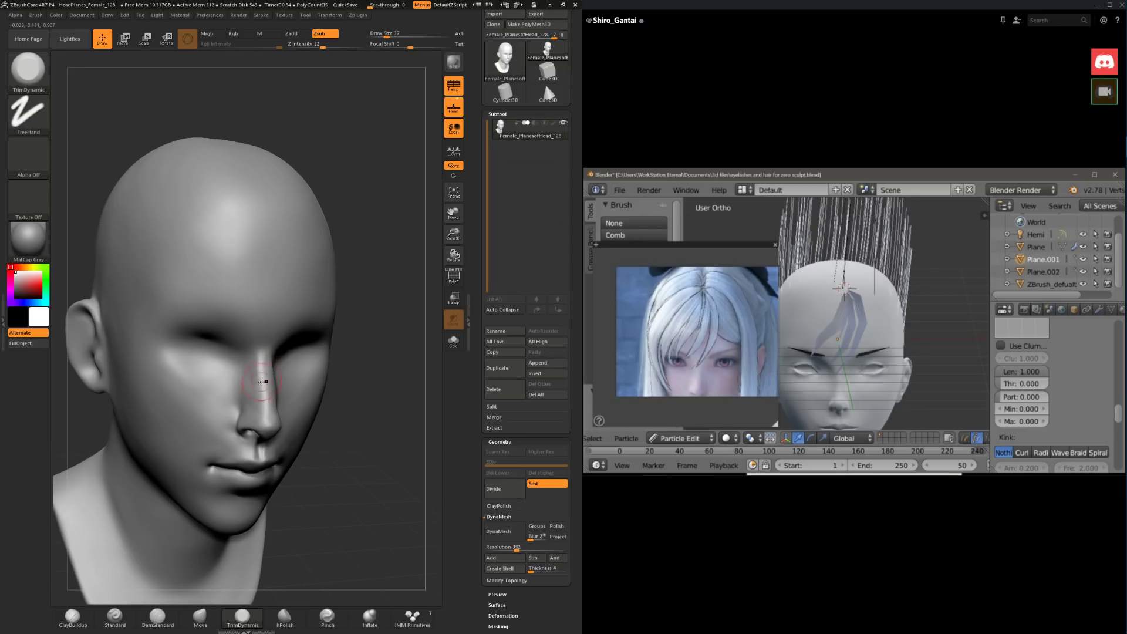
key("ctrl+z")
left_click_drag(385, 418, 279, 357)
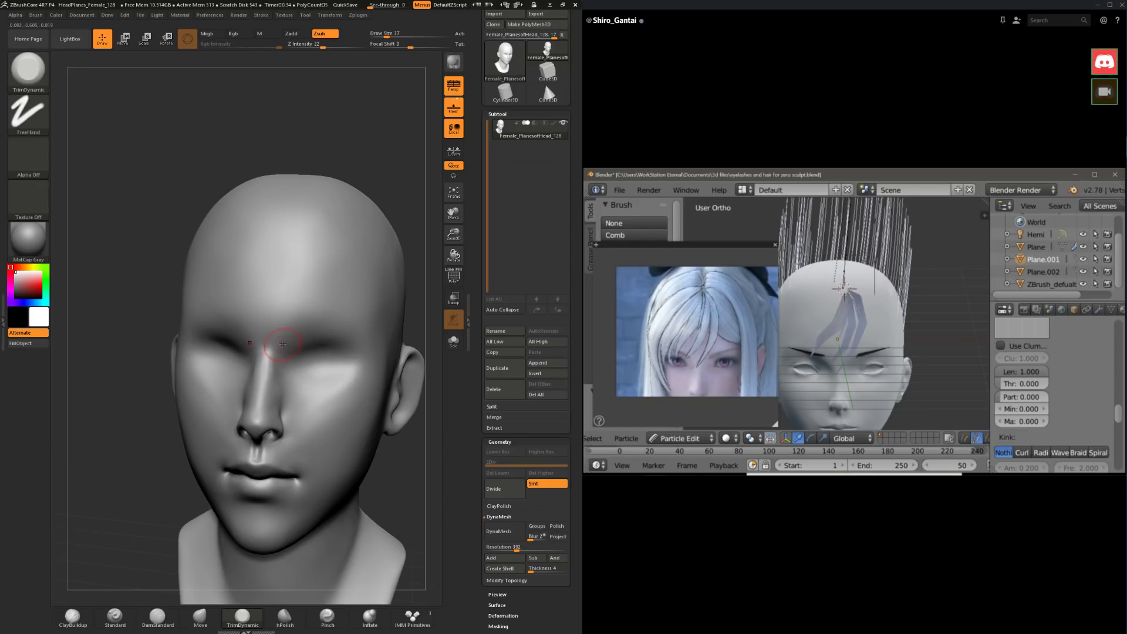
left_click_drag(122, 402, 229, 393)
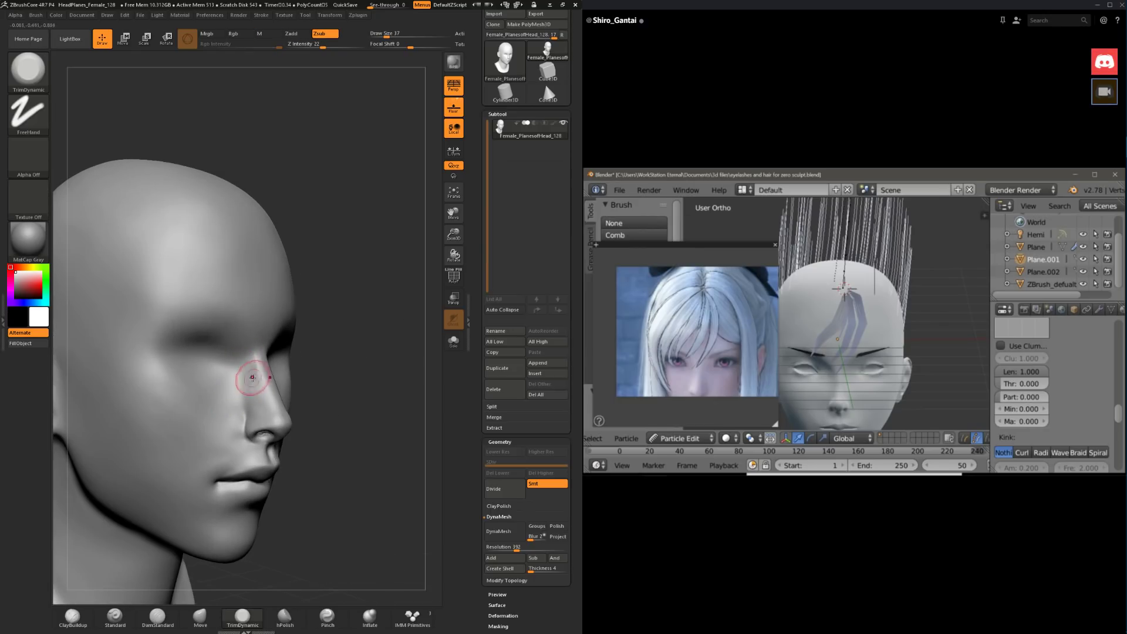
left_click_drag(370, 360, 216, 410)
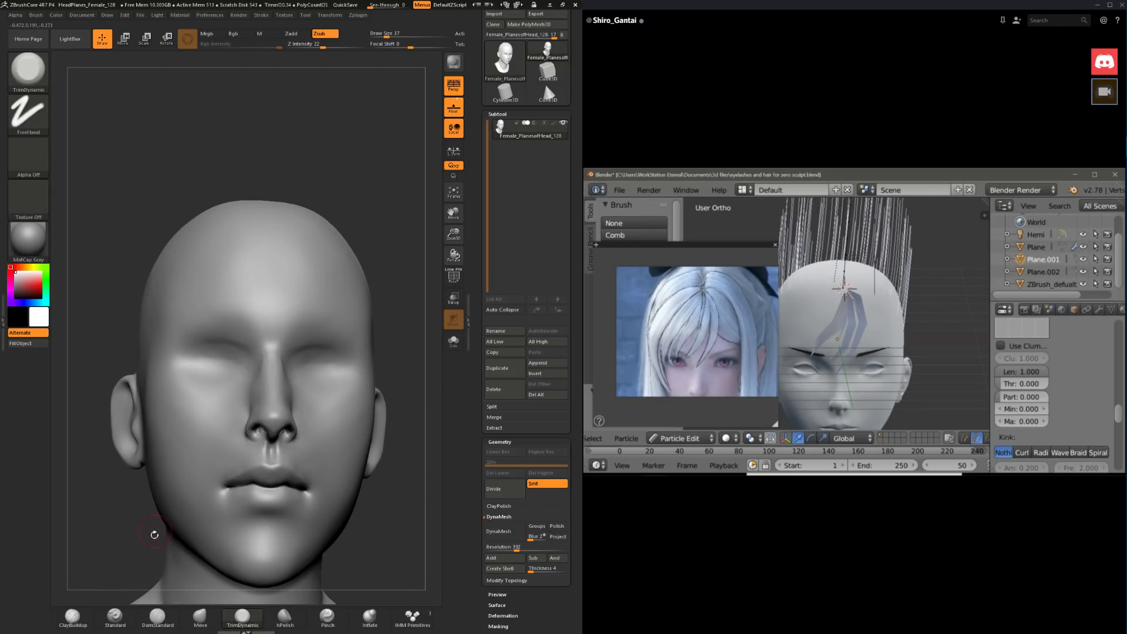
Step: Build up the closed-eye volumes with ClayBuildup at a focal shift of 42, undoing the last stroke
left_click(72, 616)
mouse_move(430, 343)
left_mouse_down()
mouse_move(421, 357)
mouse_move(259, 357)
mouse_move(300, 360)
left_mouse_up()
key("space")
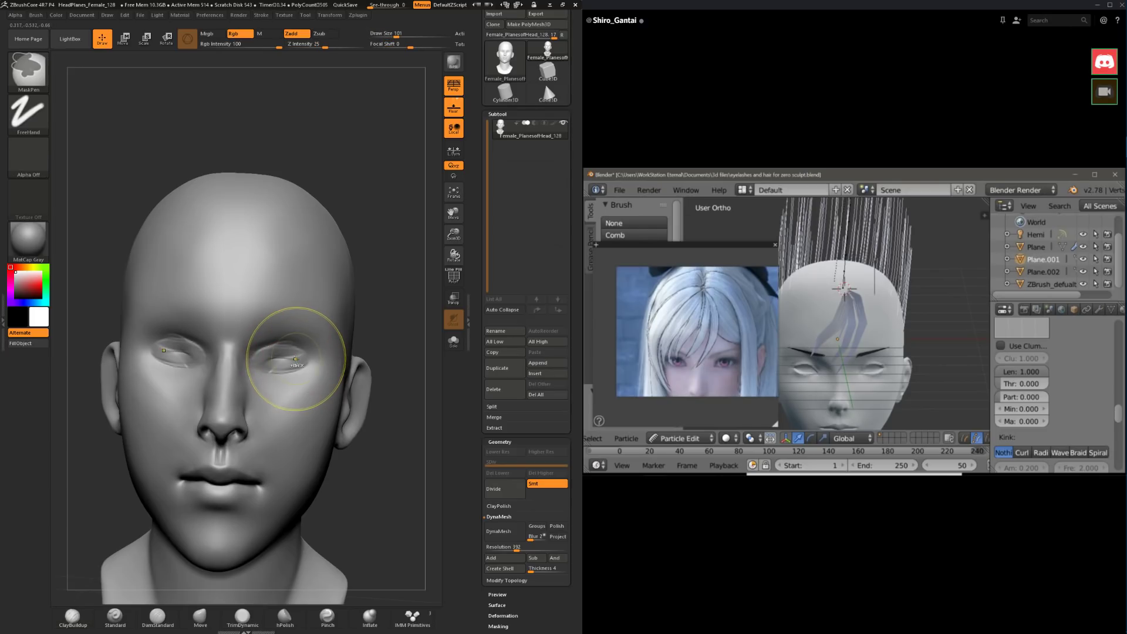
key("space")
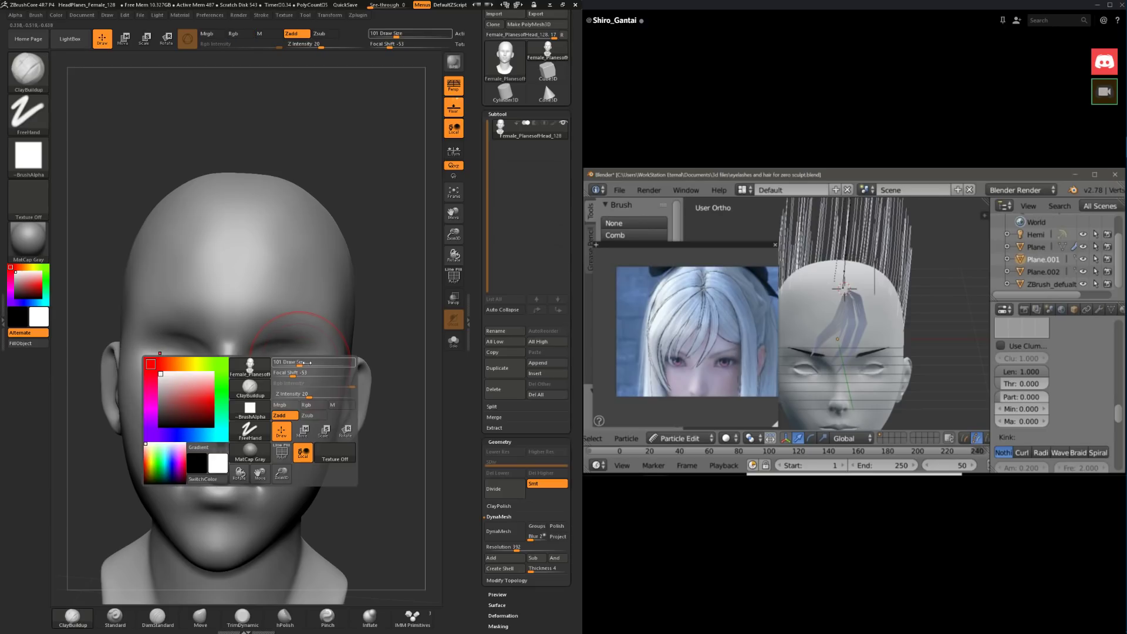
left_click(306, 373)
left_click(302, 361)
mouse_move(326, 365)
left_mouse_down()
mouse_move(272, 353)
mouse_move(311, 355)
left_mouse_up()
key("ctrl+z")
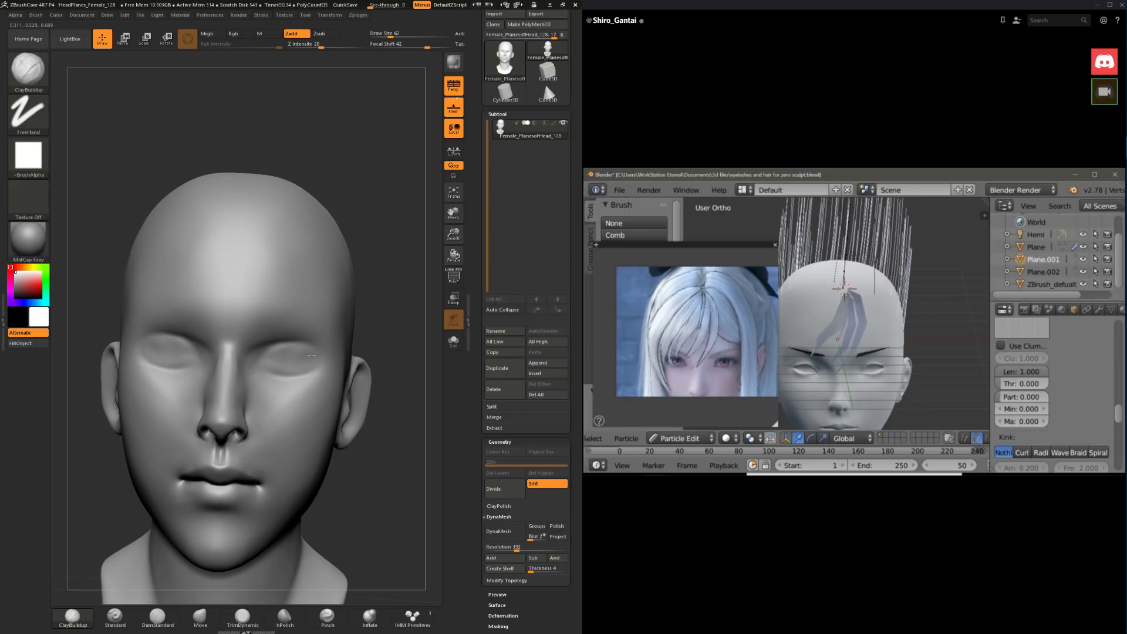
Step: Fill the area at the outer corner of the eye with ClayBuildup at draw size 46
left_click_drag(387, 353, 340, 379)
key("space")
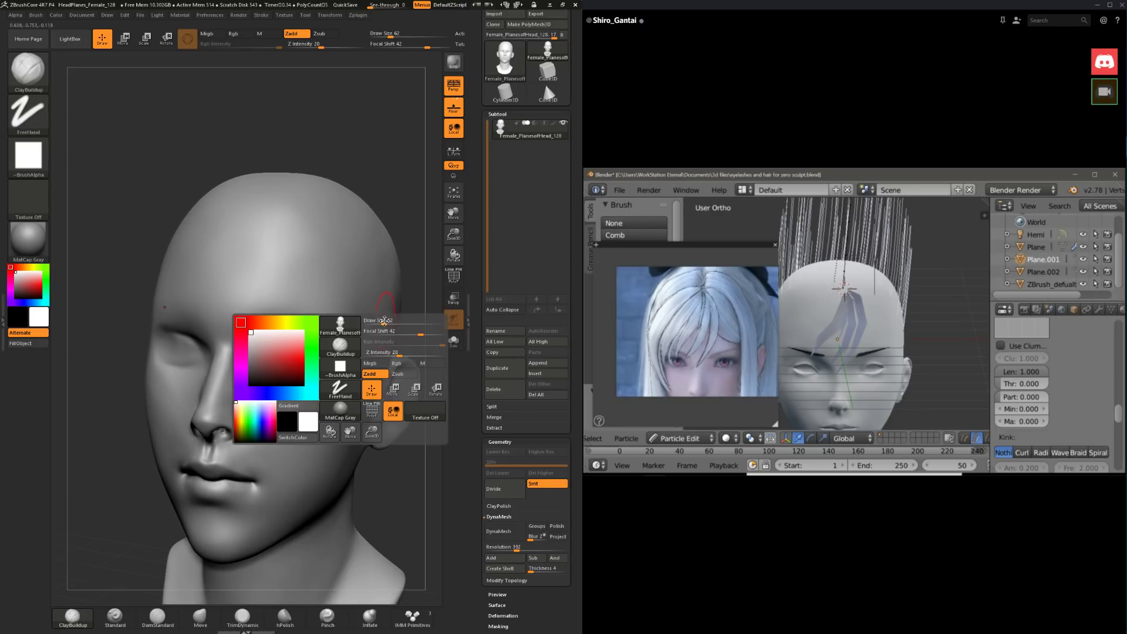
left_click(377, 324)
key("space")
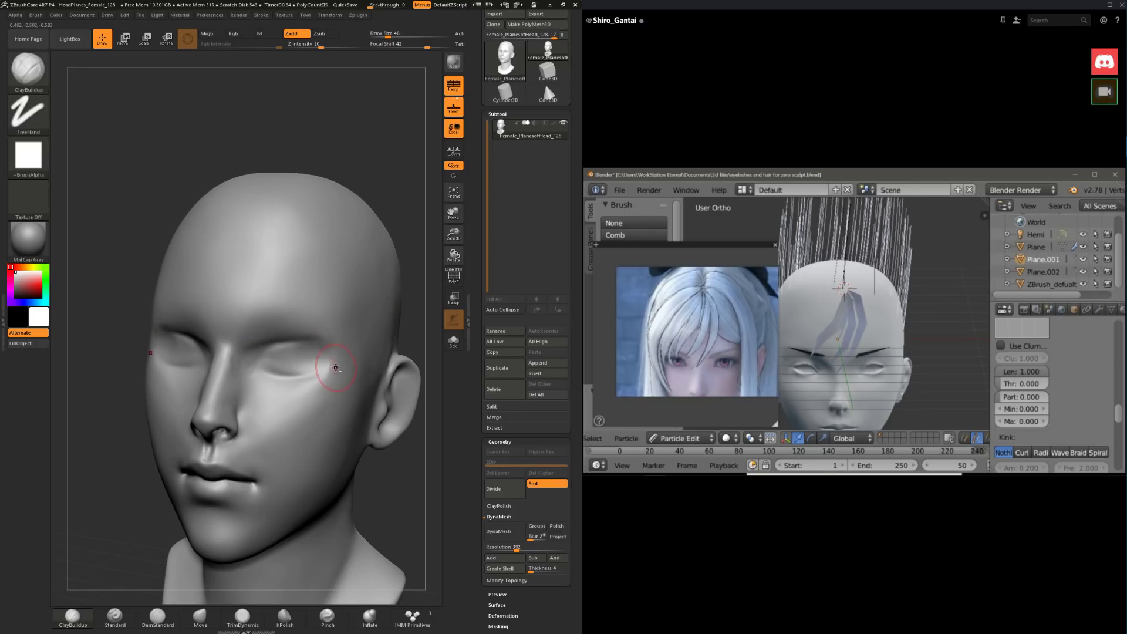
Step: Flatten the area between the outer brow and temple with TrimDynamic at draw size 108
left_click(242, 616)
key("space")
left_click(382, 356)
left_click_drag(333, 330, 341, 344)
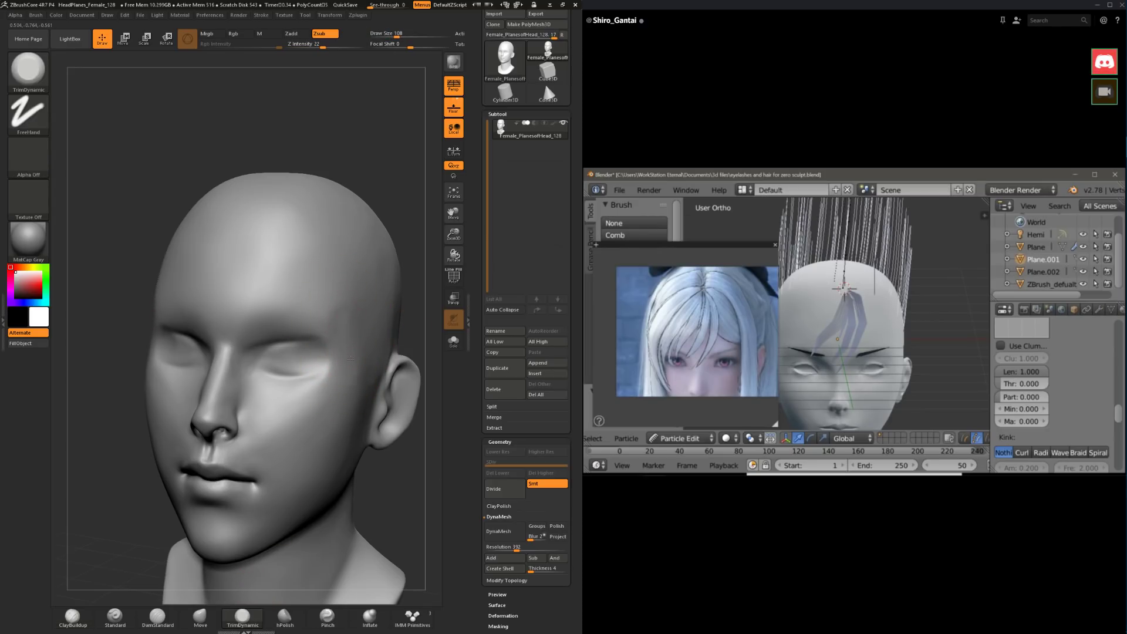
Step: Trim the side of the forehead with TrimDynamic at draw size 177, and refine the eye volume at draw size 35
mouse_move(430, 289)
left_mouse_down("shift")
mouse_move(363, 302)
mouse_move(297, 289)
mouse_move(372, 266)
left_mouse_up("shift")
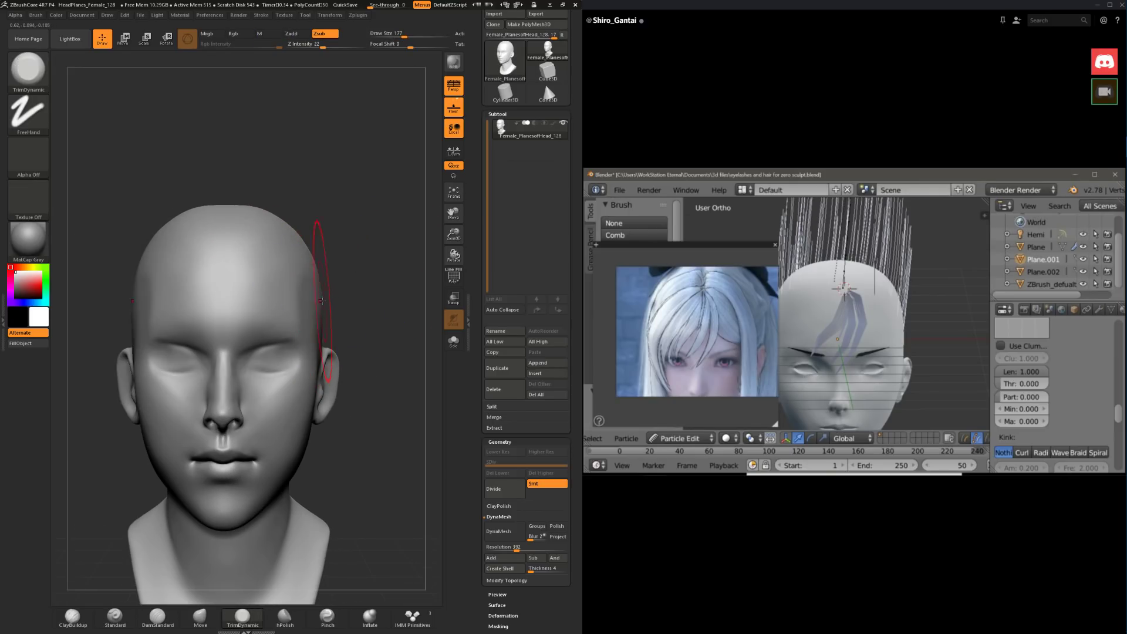
mouse_move(360, 314)
right_mouse_down("ctrl")
mouse_move(368, 295)
mouse_move(354, 329)
mouse_move(361, 315)
right_mouse_up("ctrl")
key("space")
left_click_drag(361, 315, 266, 322)
key("space")
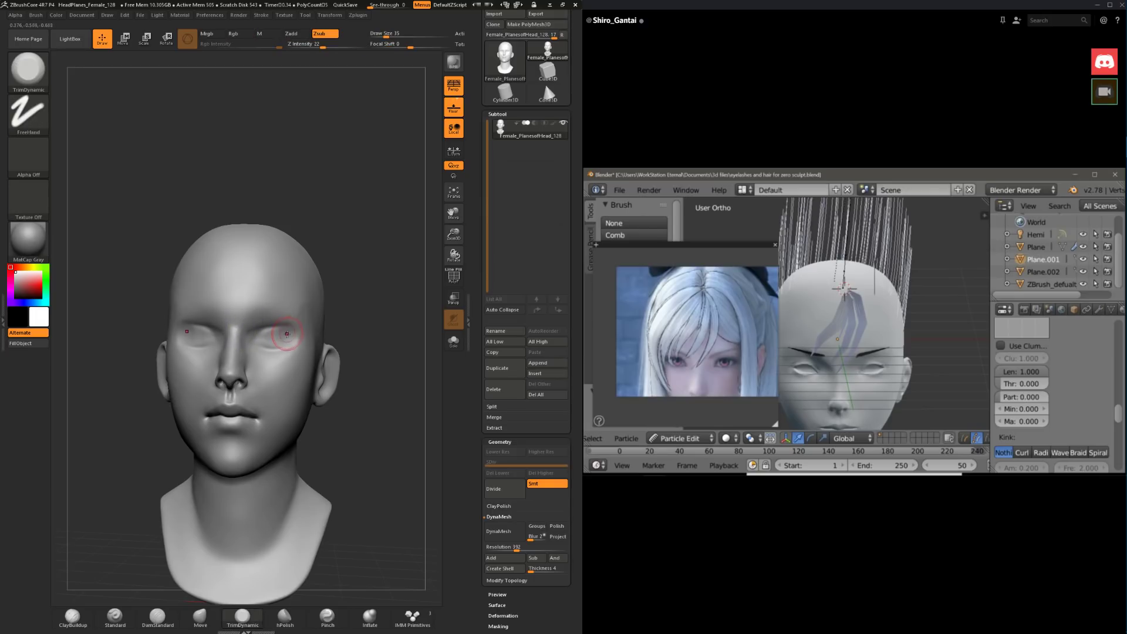
Step: Build up the brow ridge above the eye with ClayBuildup at draw size 68 and blend it with smoothing at draw size 39
left_click(72, 616)
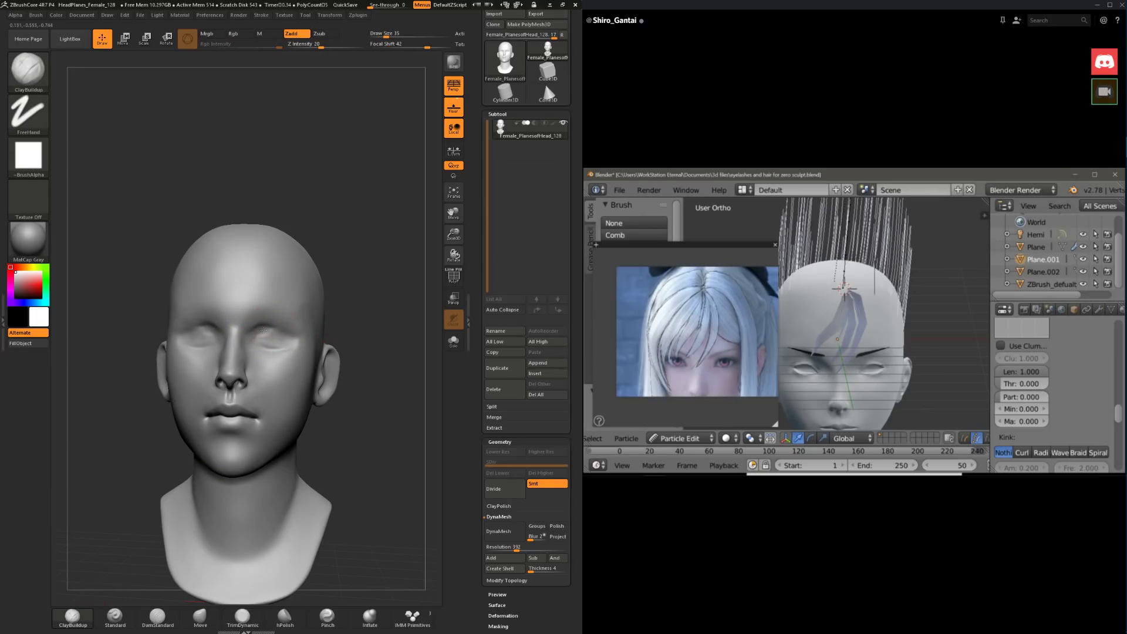
right_click_drag(308, 329, 274, 322)
key("space")
left_click_drag(275, 322, 287, 322)
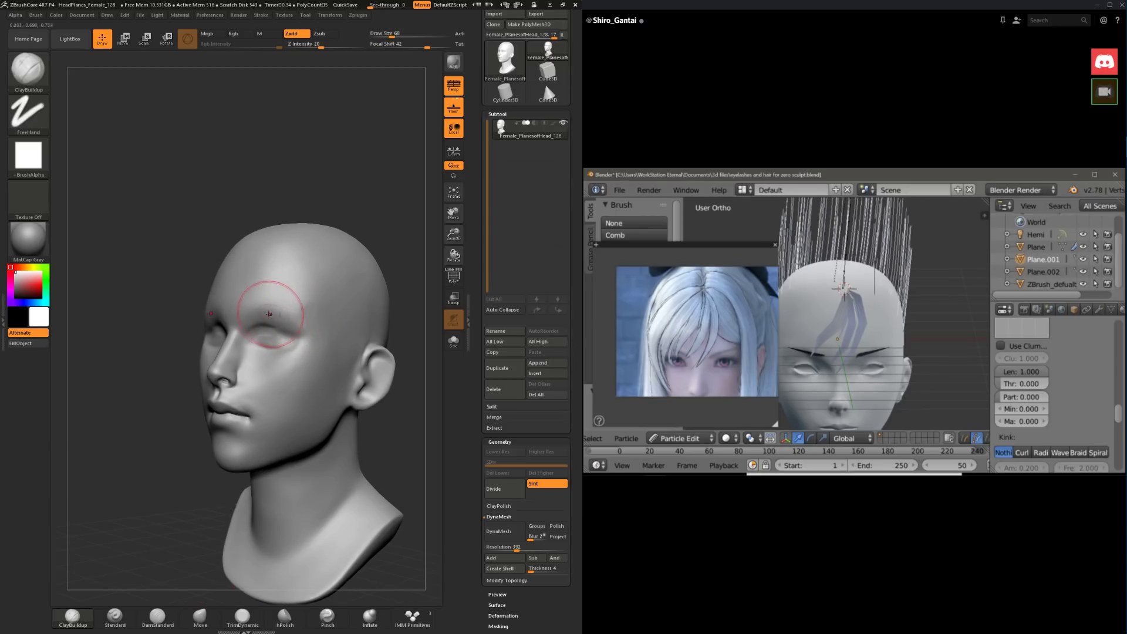
mouse_move(277, 311)
right_mouse_down()
mouse_move(329, 303)
mouse_move(309, 300)
right_mouse_up()
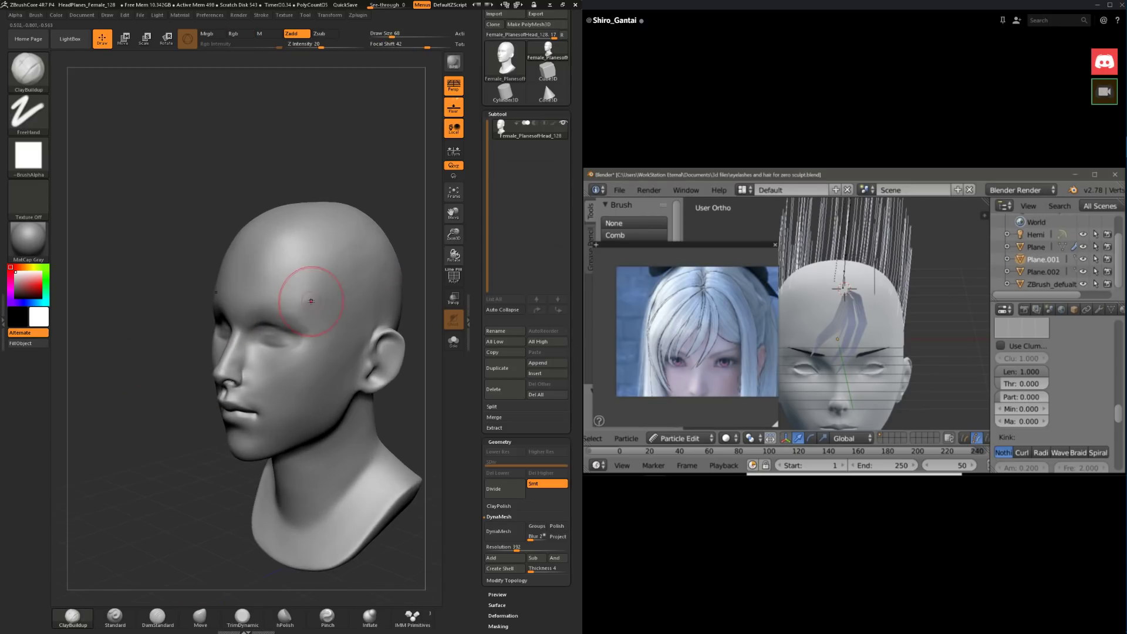
key("space")
left_click_drag(294, 309, 288, 308)
key("shift")
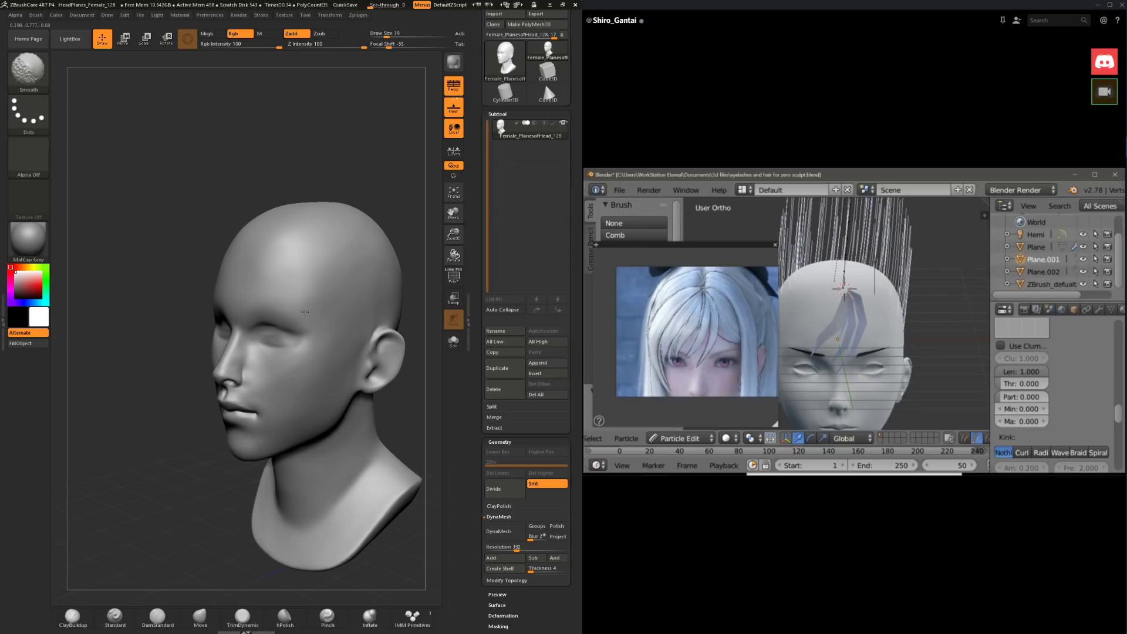
Step: Smooth the upper lip below the philtrum and adjust its shape with the Move brush
mouse_move(290, 350)
right_mouse_down()
mouse_move(311, 367)
mouse_move(296, 393)
mouse_move(370, 322)
mouse_move(391, 362)
right_mouse_up()
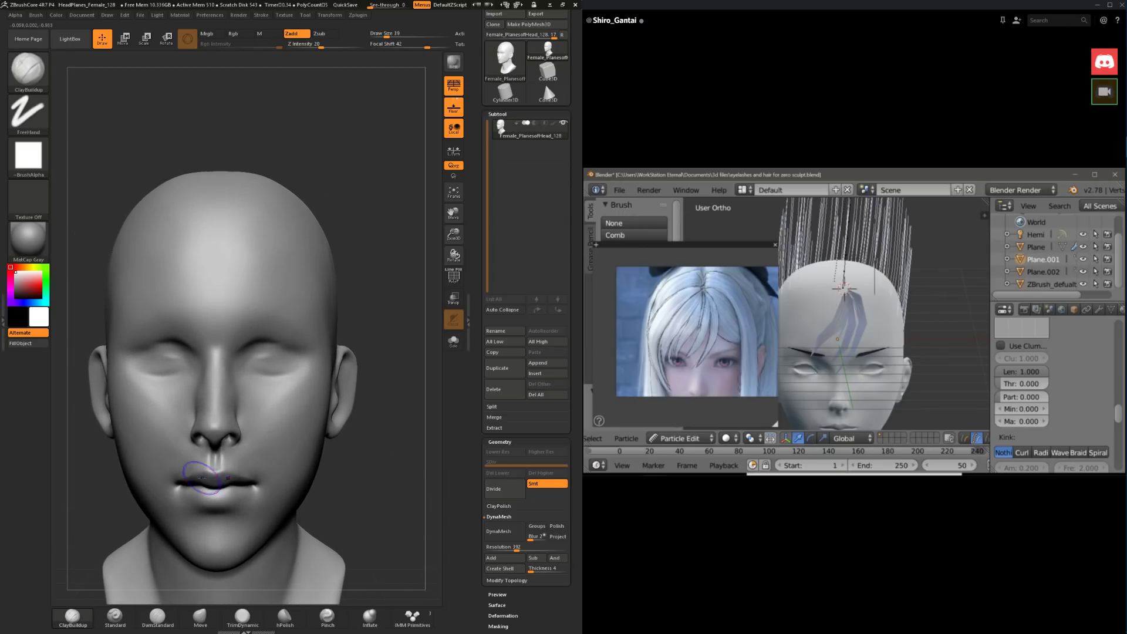
left_click_drag(205, 477, 218, 468, "shift")
left_click(197, 620)
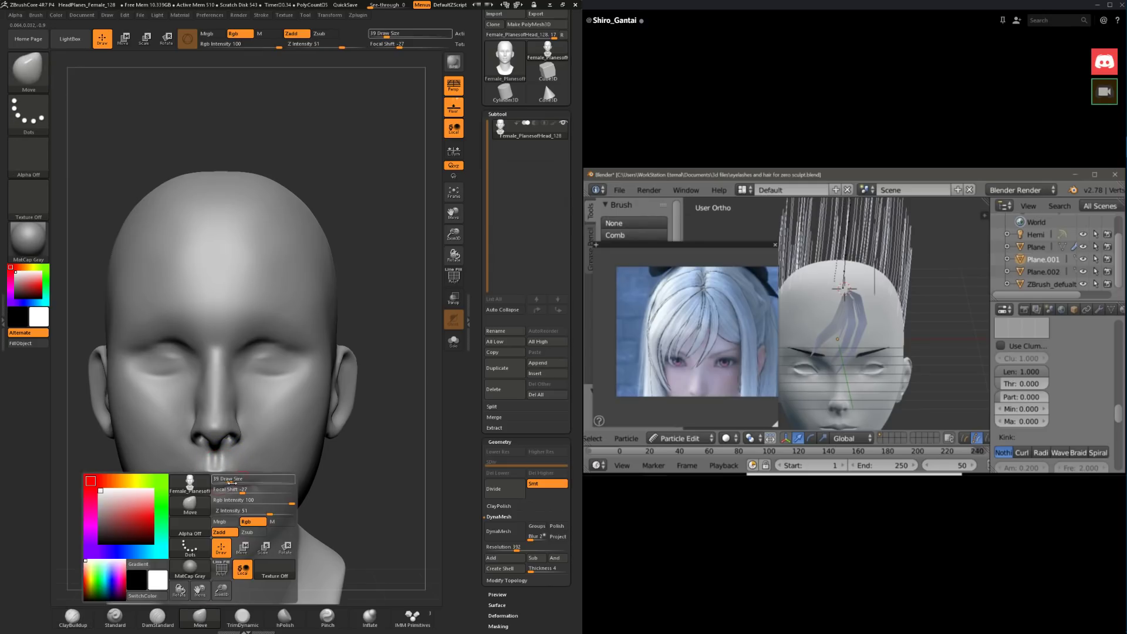
right_click_drag(306, 469, 329, 472)
key("s")
left_click_drag(244, 467, 235, 464)
Step: Lift the tip of the nose in profile with the Move brush at draw size 49
key("space")
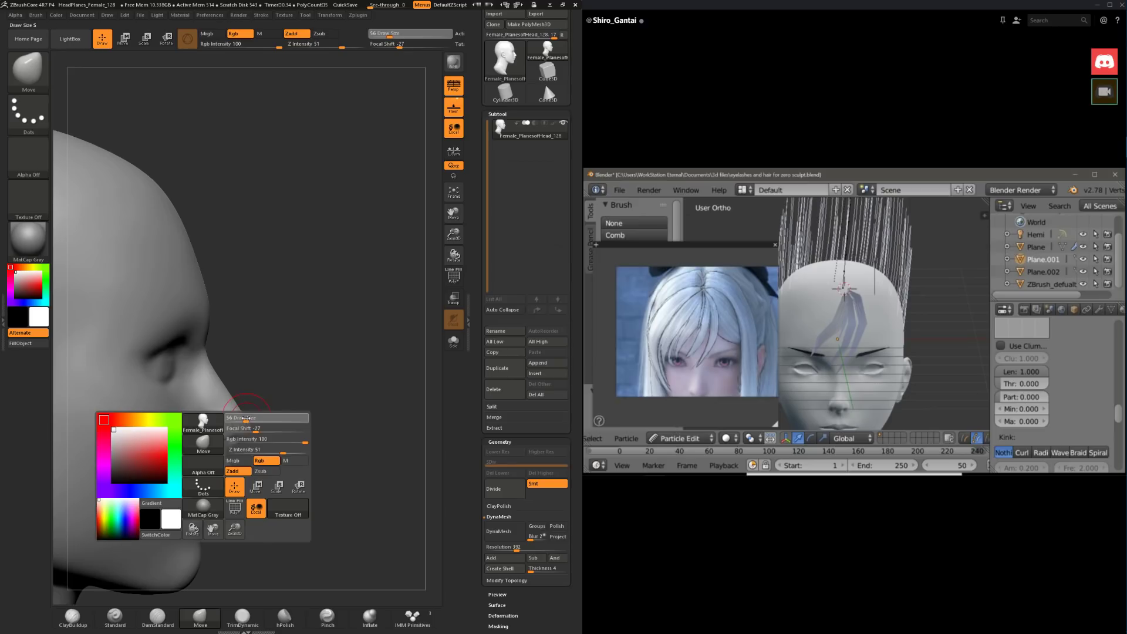
left_click_drag(241, 417, 236, 416)
right_click_drag(236, 411, 244, 430, "ctrl")
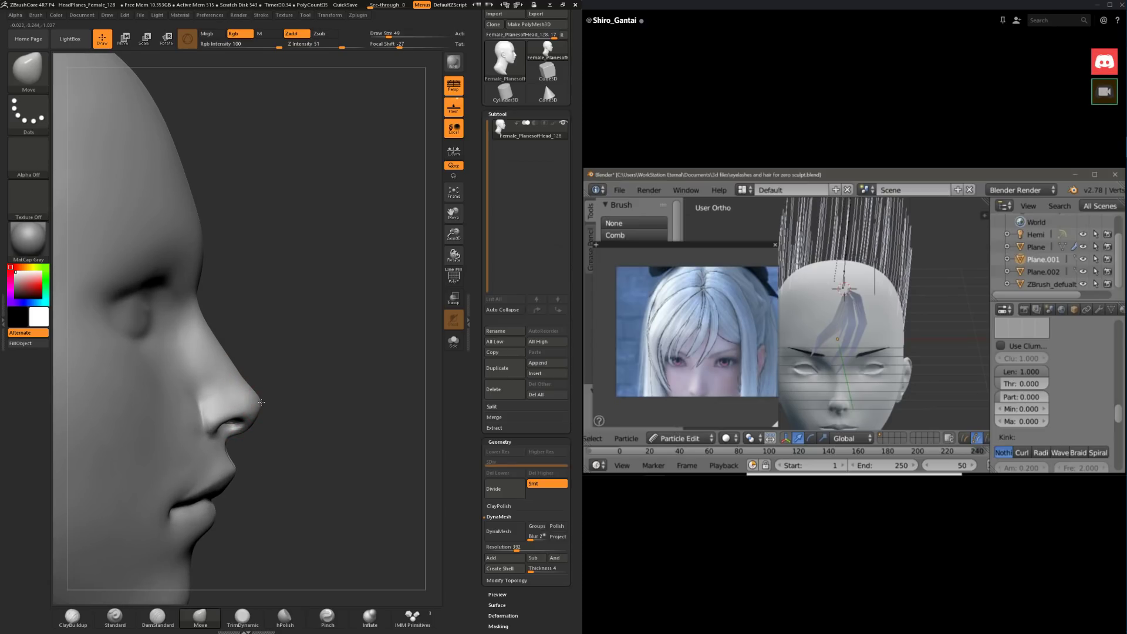
right_click_drag(264, 403, 261, 382, "ctrl")
Step: Refine the planes around the mouth with TrimDynamic at draw size 49, and blend the cheek beside it with ClayBuildup and smoothing at draw size 39
mouse_move(299, 381)
right_mouse_down()
mouse_move(201, 382)
mouse_move(163, 450)
mouse_move(209, 390)
mouse_move(332, 385)
mouse_move(278, 384)
mouse_move(356, 435)
right_mouse_up()
left_click(244, 626)
right_click_drag(355, 435, 308, 495)
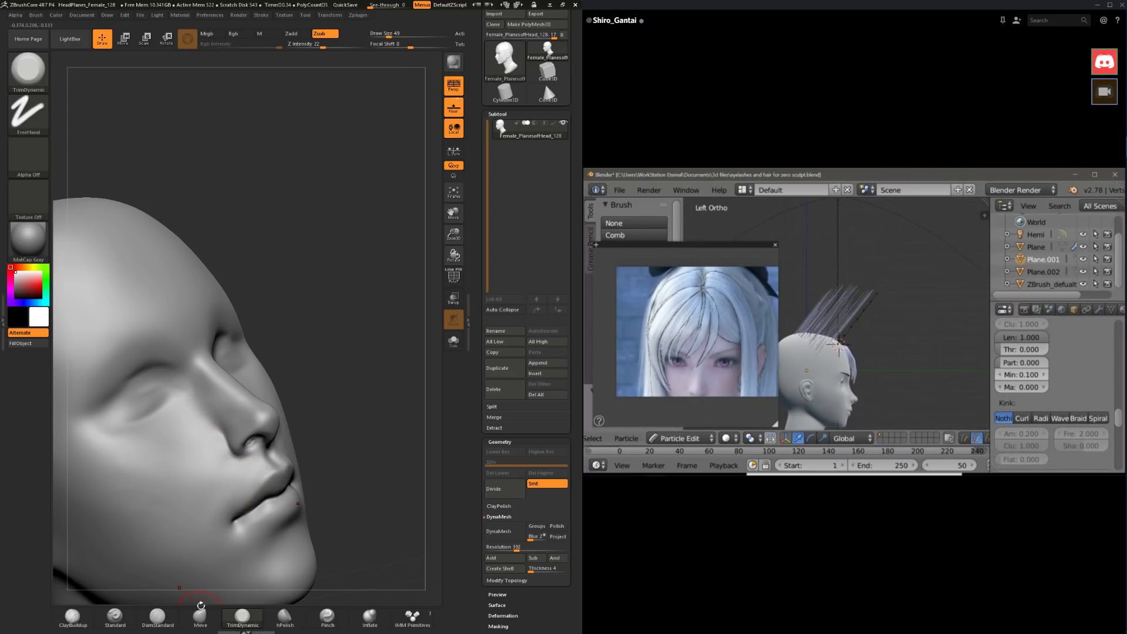
left_click(75, 618)
mouse_move(359, 405)
left_mouse_down()
mouse_move(286, 447)
mouse_move(323, 417)
mouse_move(303, 433)
mouse_move(302, 421)
left_mouse_up()
key("space")
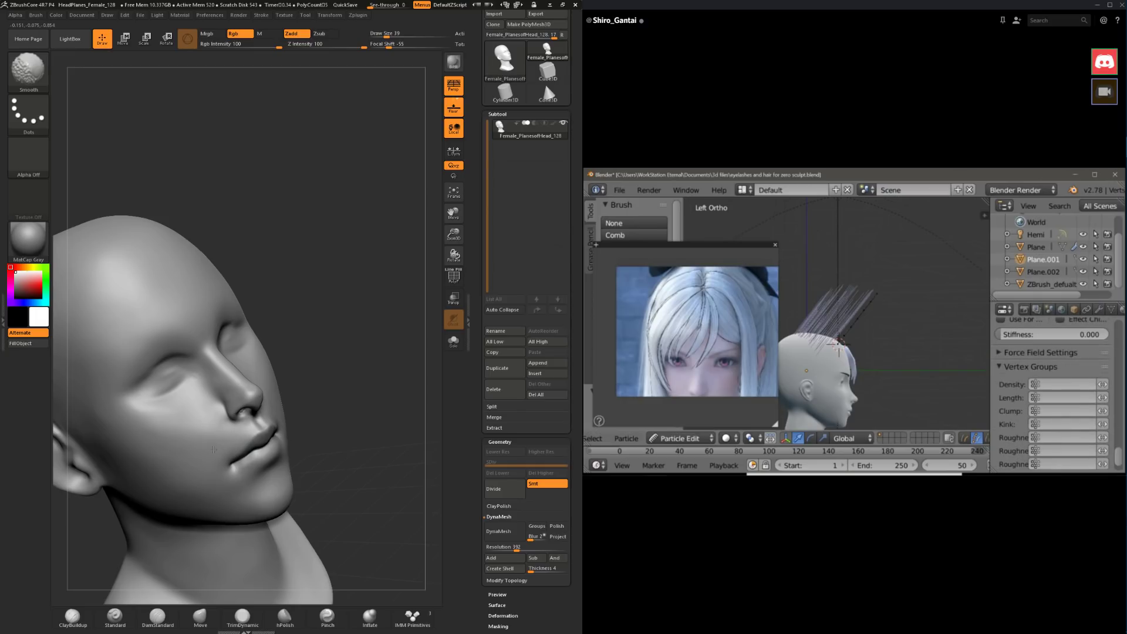
key("ctrl")
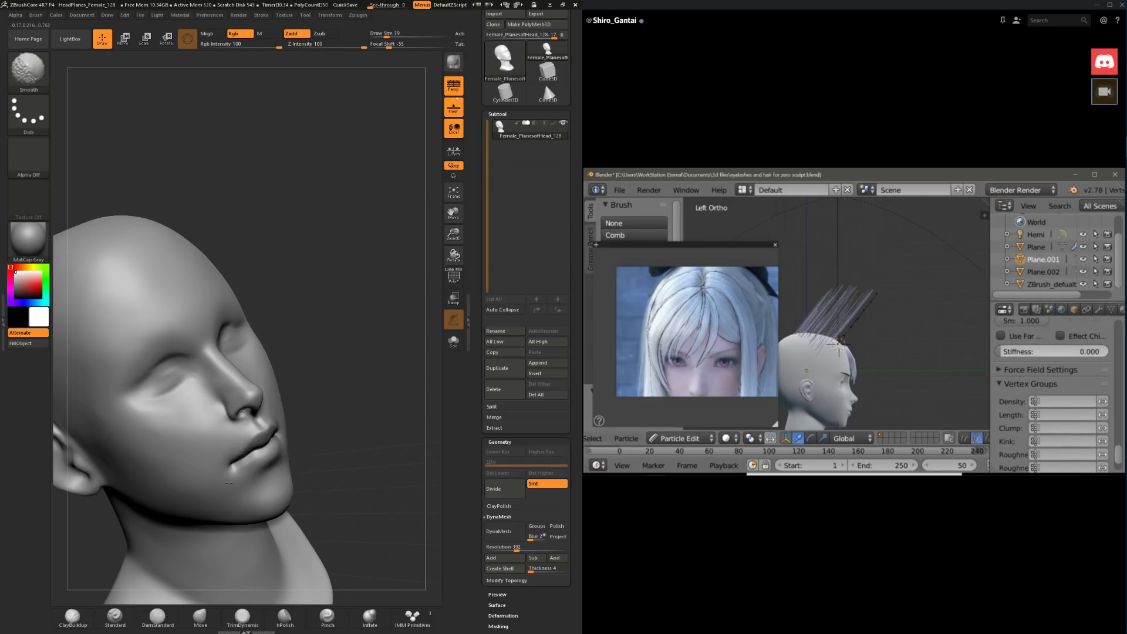
mouse_move(297, 448)
left_mouse_down()
mouse_move(310, 443)
mouse_move(178, 526)
mouse_move(257, 464)
mouse_move(315, 450)
mouse_move(269, 418)
left_mouse_up()
Step: Reshape the nostril wing in profile with the Move brush at draw size 44
left_click(200, 617)
key("space")
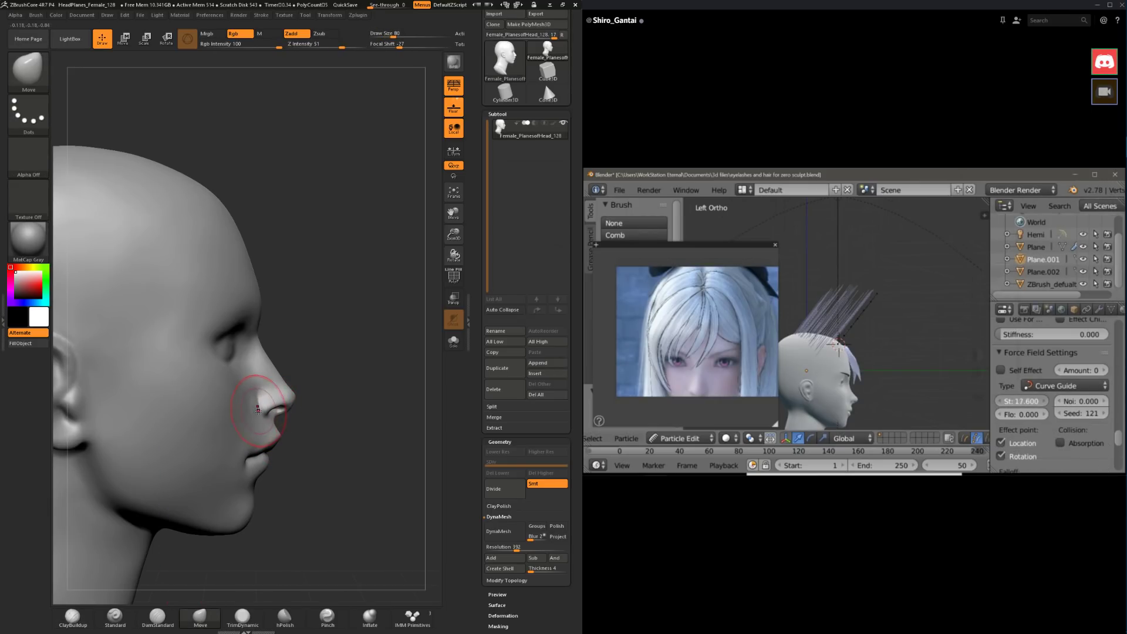
key("space")
left_click_drag(267, 409, 262, 408)
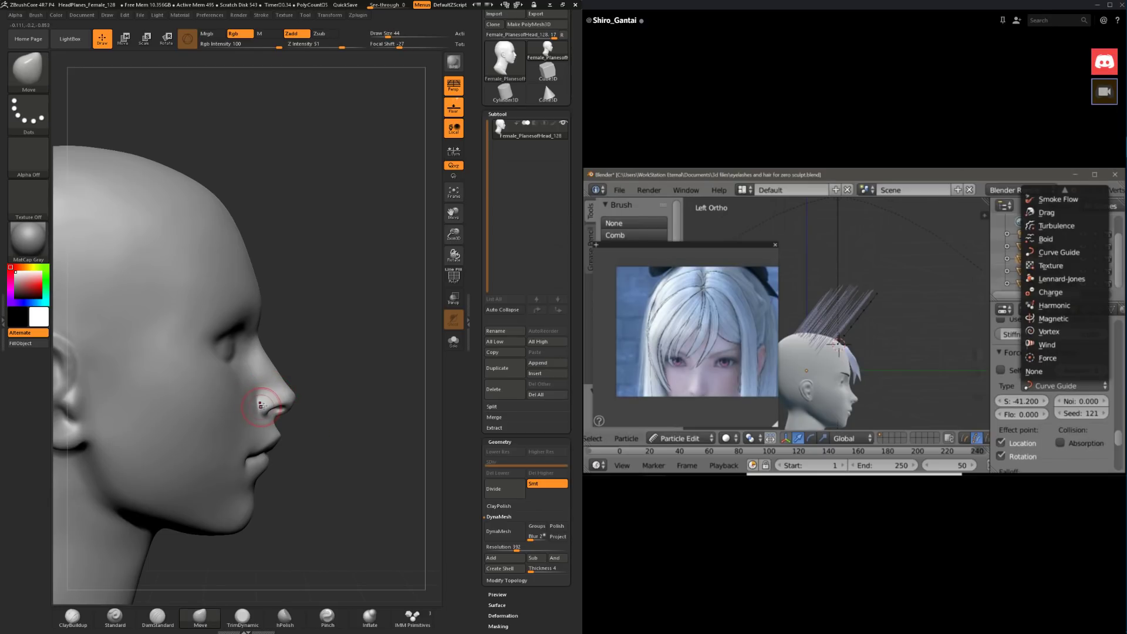
right_click_drag(293, 409, 269, 372)
left_click_drag(268, 372, 288, 416)
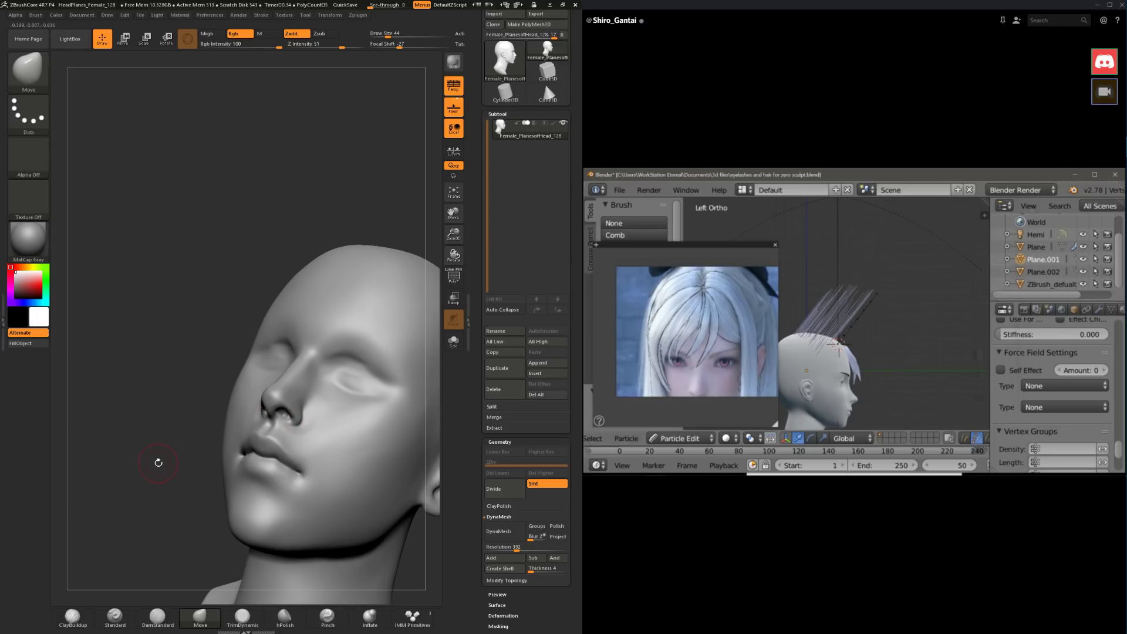
Step: Adjust the profile of the lower lip and chin with the Move brush at draw size 177 and Z intensity 19
mouse_move(158, 463)
left_mouse_down("shift")
mouse_move(264, 417)
mouse_move(347, 448)
left_mouse_up("shift")
key("b")
key("m")
key("v")
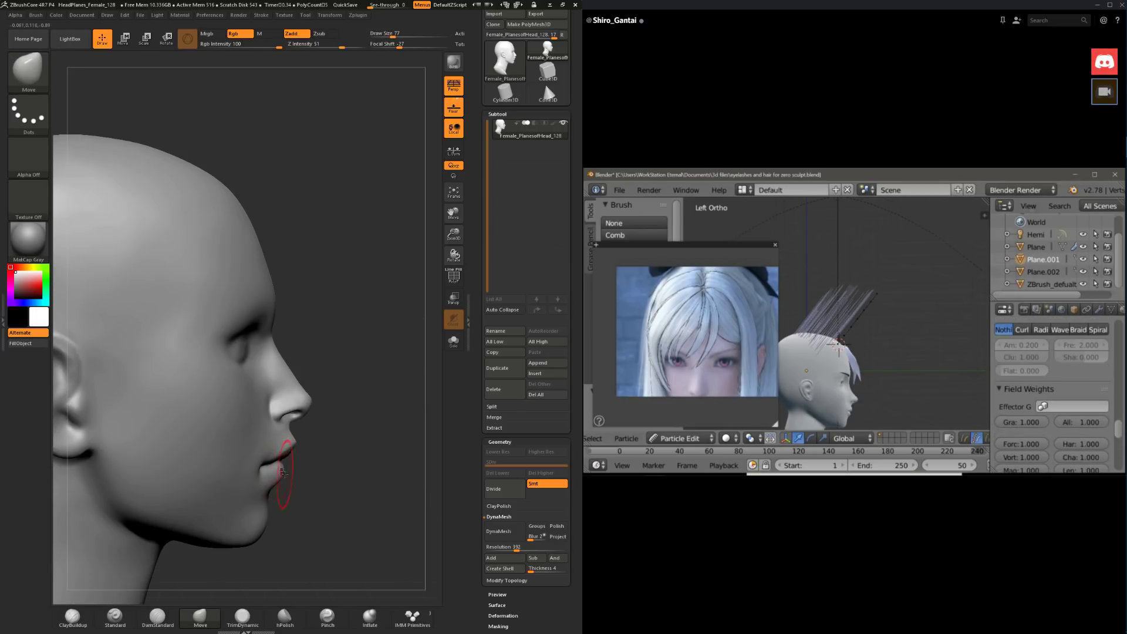
key("space")
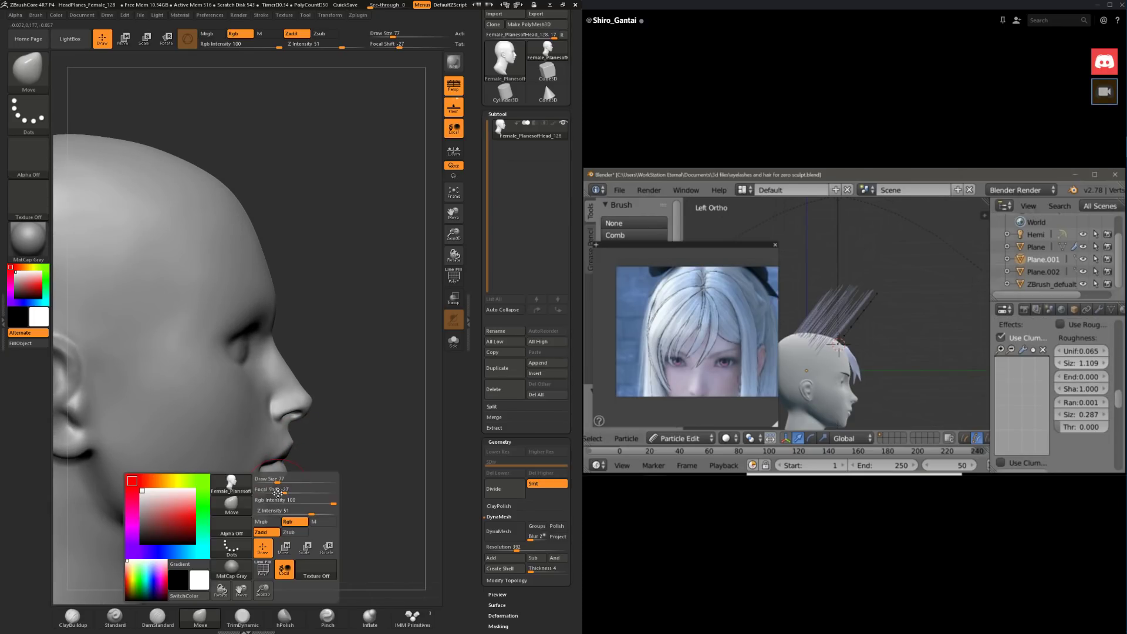
left_click(284, 493)
left_click(281, 482)
key("space")
left_click(271, 514)
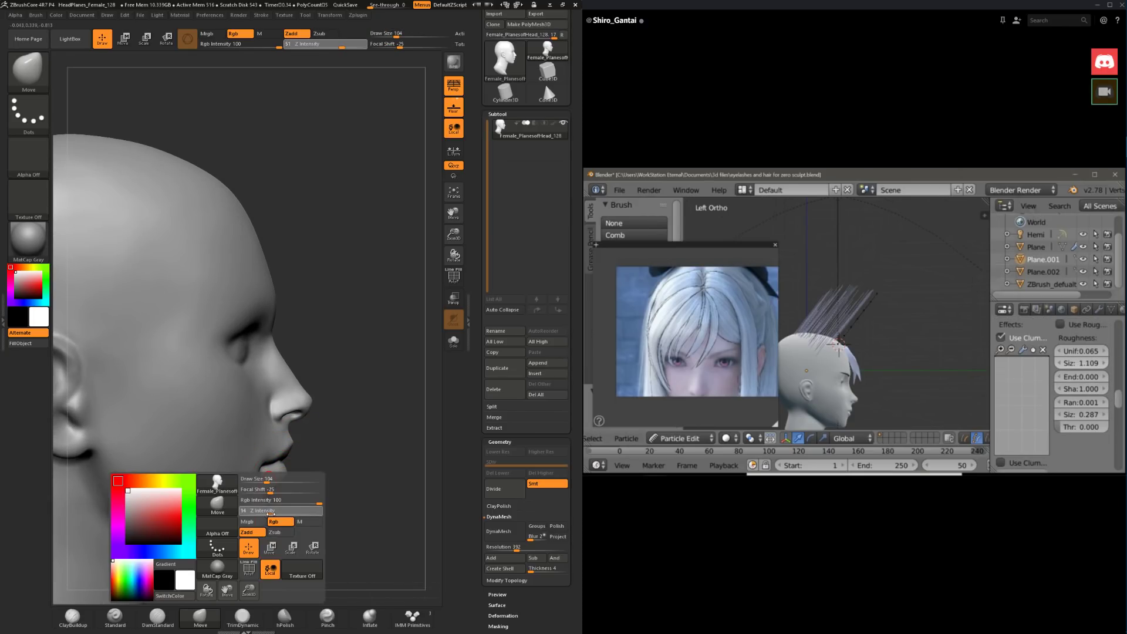
left_click_drag(270, 508, 276, 509)
left_click(274, 481)
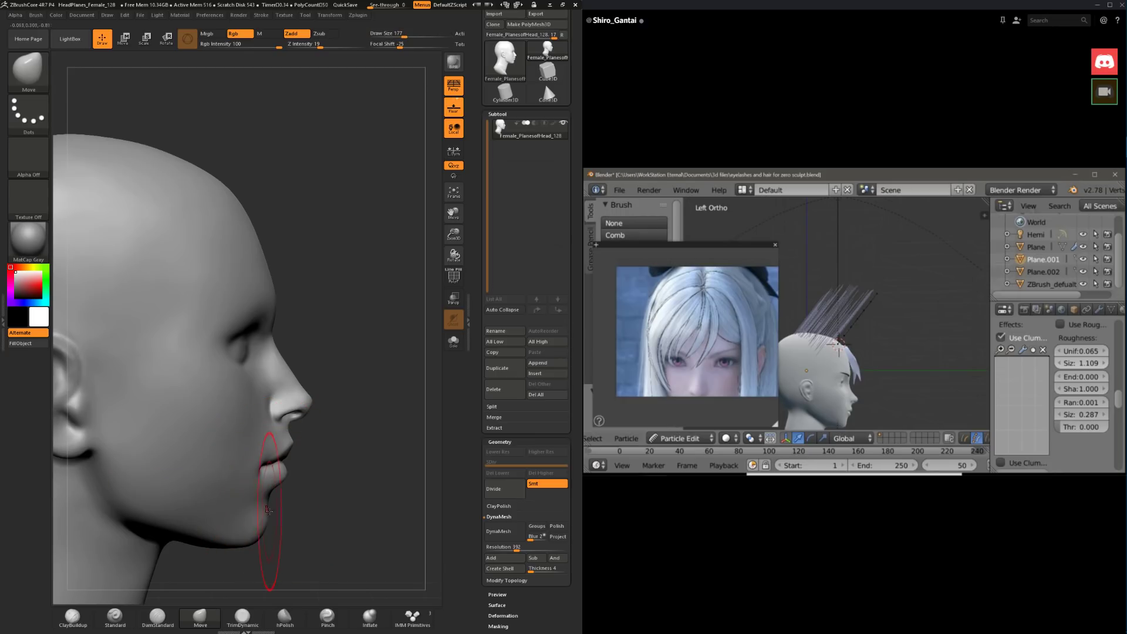
left_click_drag(298, 501, 218, 532)
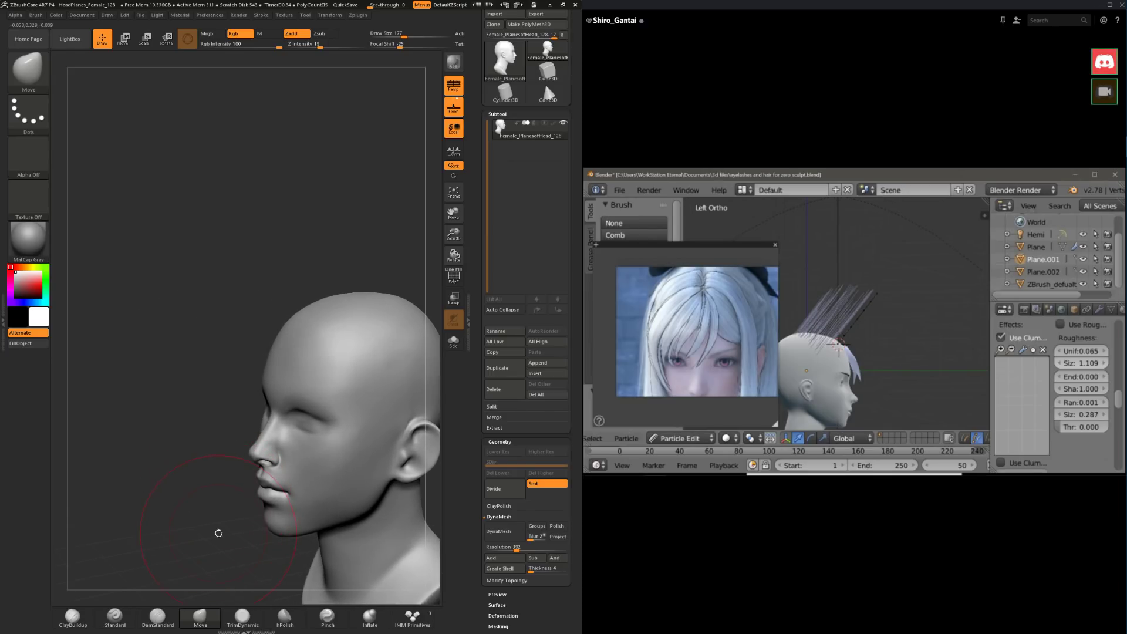
left_click(73, 616)
mouse_move(106, 593)
left_mouse_down()
mouse_move(118, 473)
mouse_move(137, 506)
left_mouse_up()
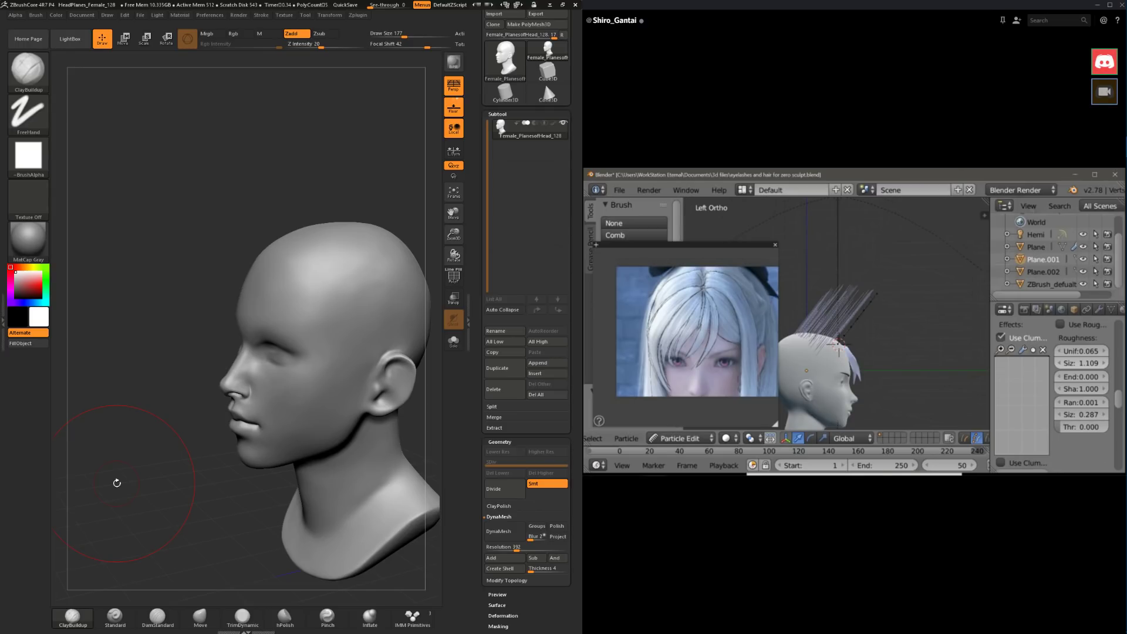
left_click_drag(201, 482, 247, 485)
left_click_drag(340, 450, 331, 488, "alt")
left_click(238, 615)
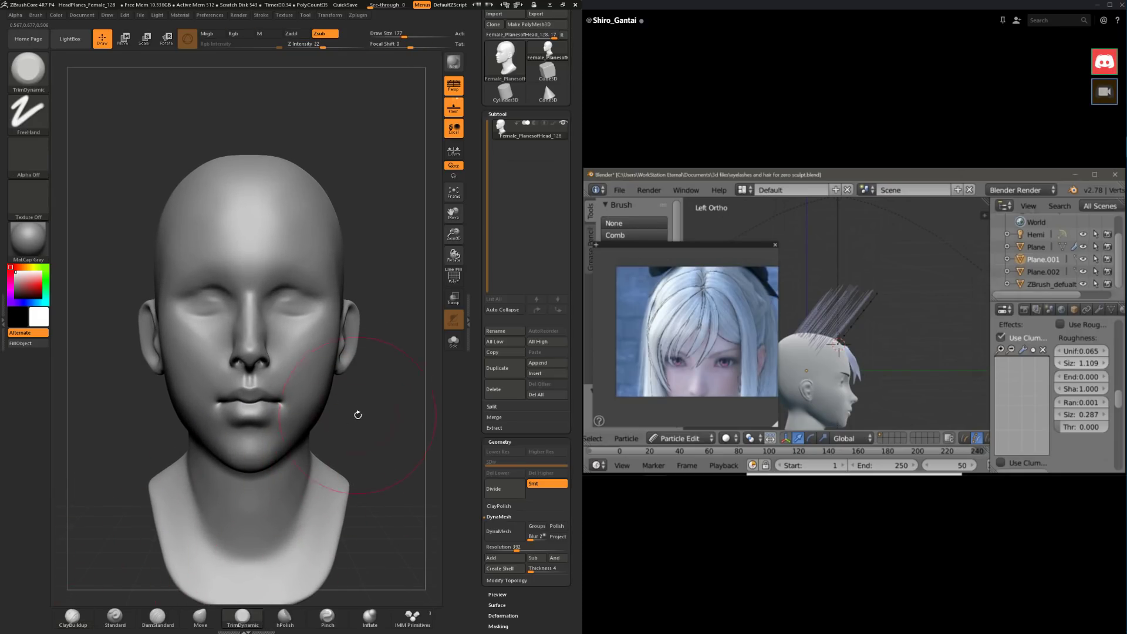
key("space")
Step: Build up the cheekbone in front of the ear with ClayBuildup, reducing the draw size from 101 to 59, and smooth the result
left_click(75, 614)
left_click_drag(347, 594, 244, 620)
key("space")
left_click_drag(317, 355, 348, 328)
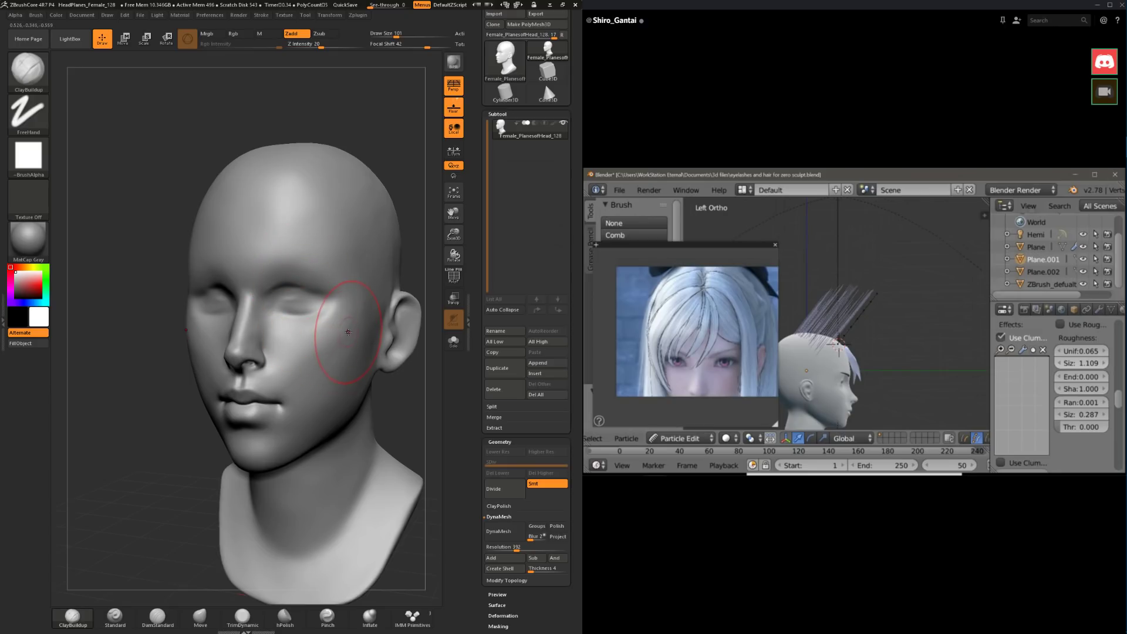
key("space")
left_click_drag(349, 329, 343, 328)
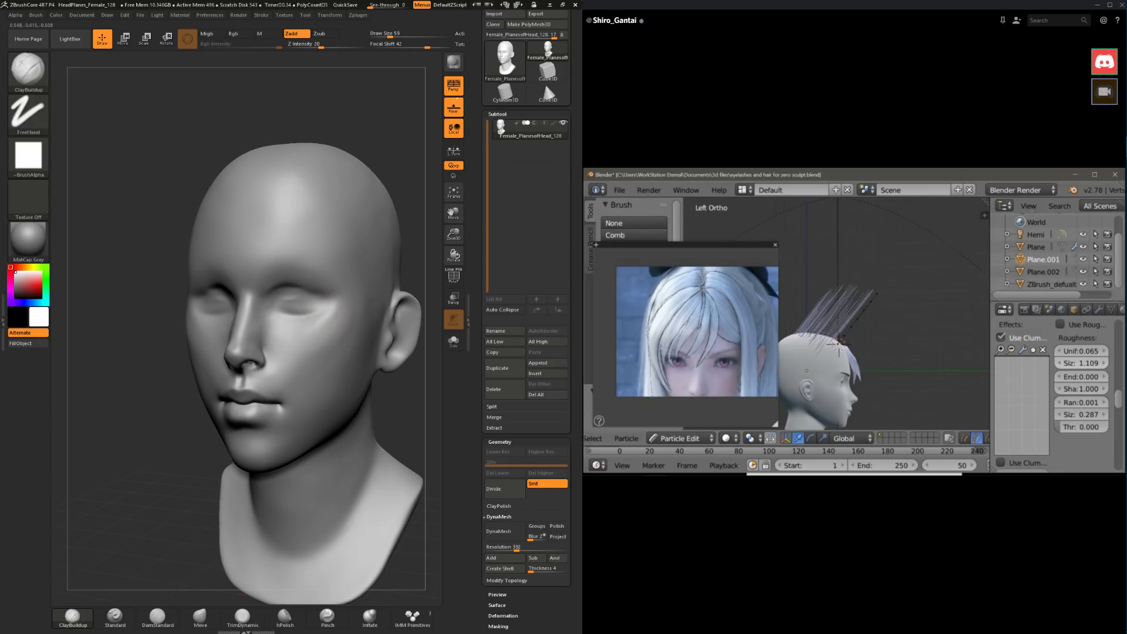
key("shift")
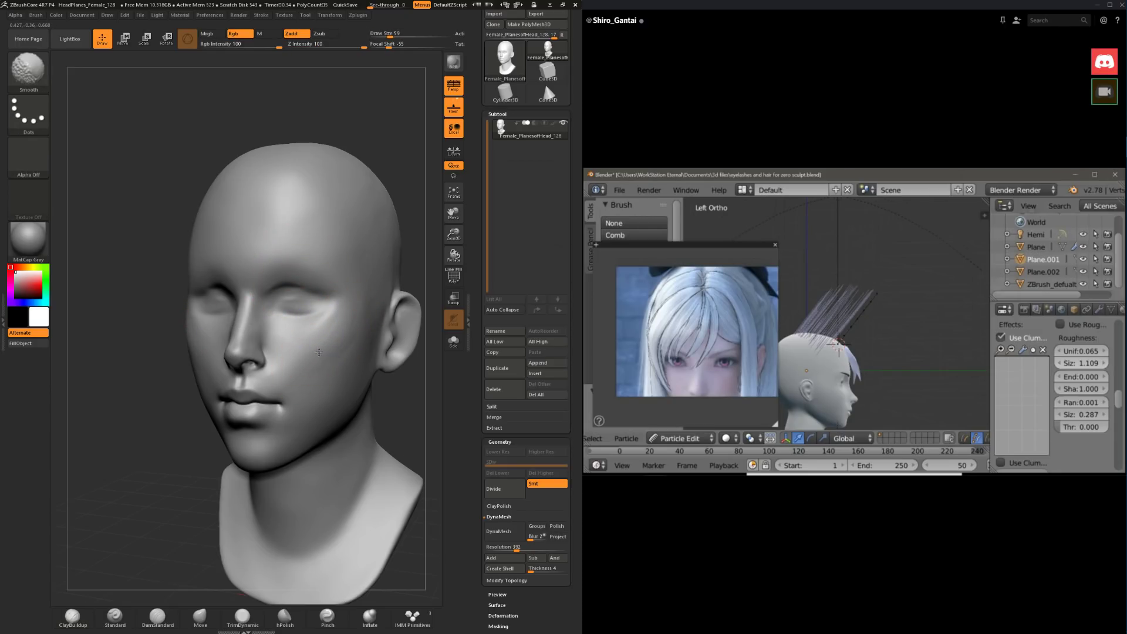
mouse_move(194, 445)
left_mouse_down()
mouse_move(240, 448)
mouse_move(174, 447)
left_mouse_up()
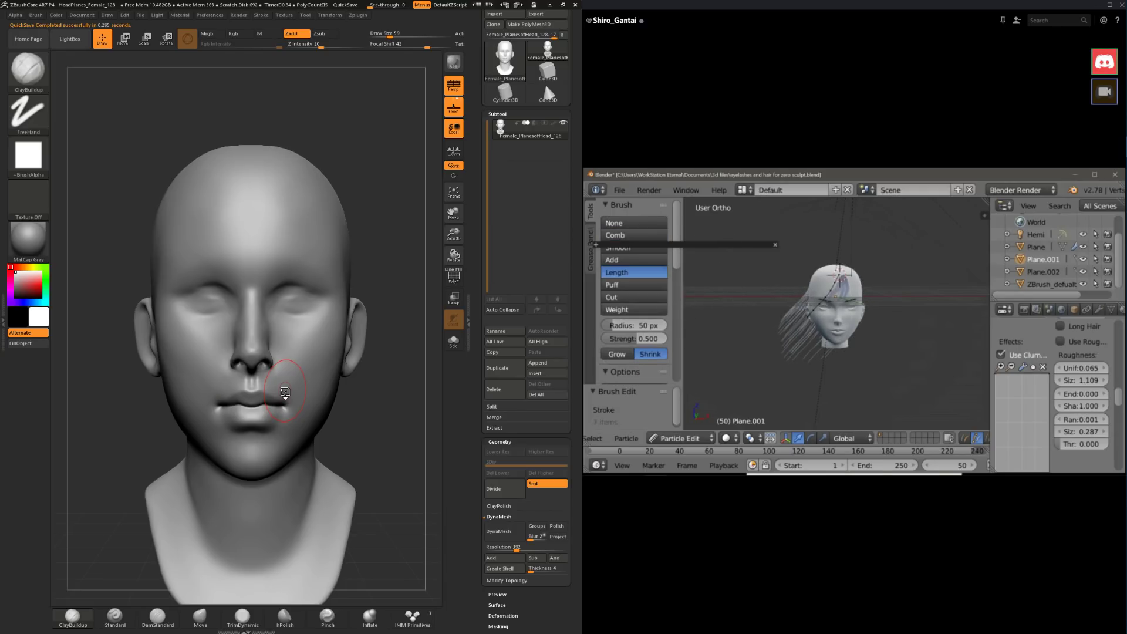
left_click_drag(384, 253, 314, 339)
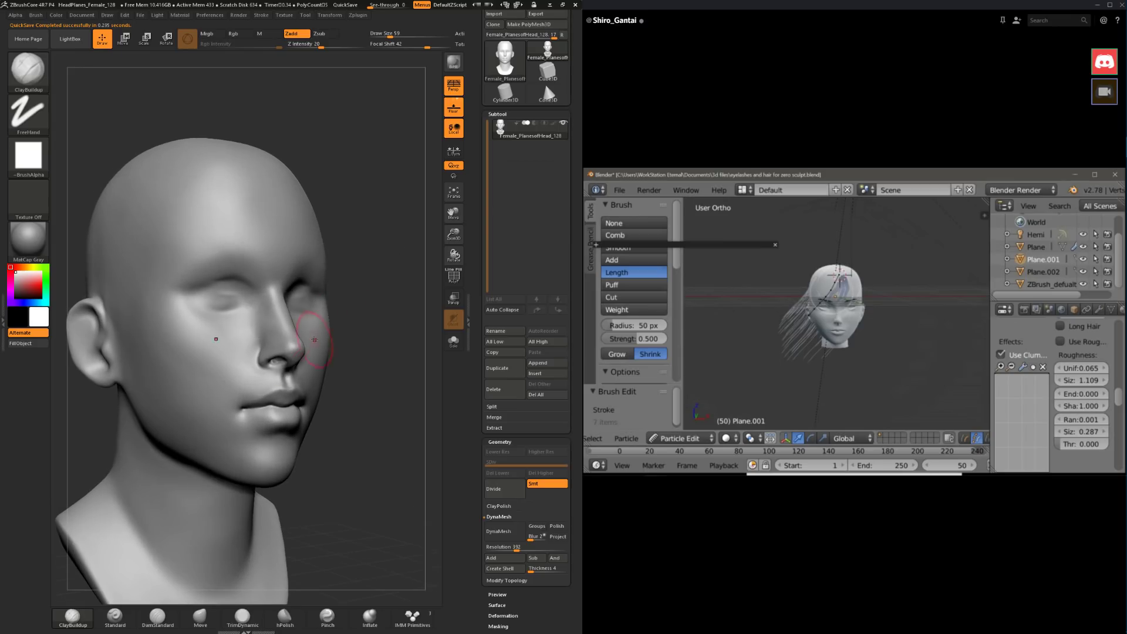
left_click_drag(396, 413, 335, 445)
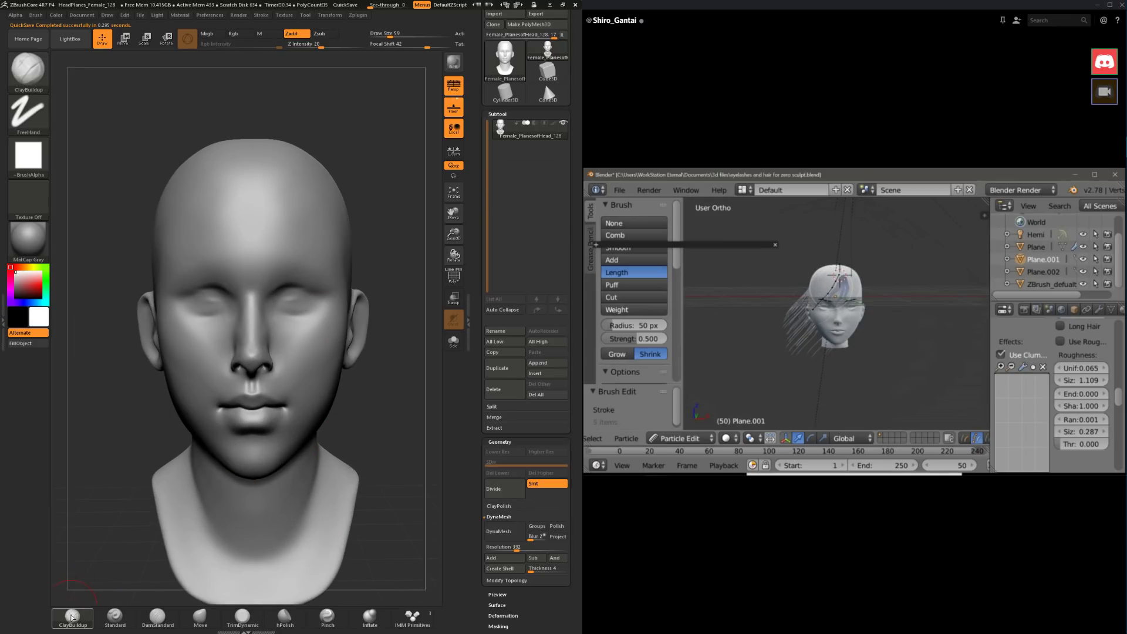
Step: Build up the outer brow and eye socket rims with ClayBuildup at draw size 25
left_click_drag(112, 411, 126, 458, "alt")
key("space")
left_click(304, 280)
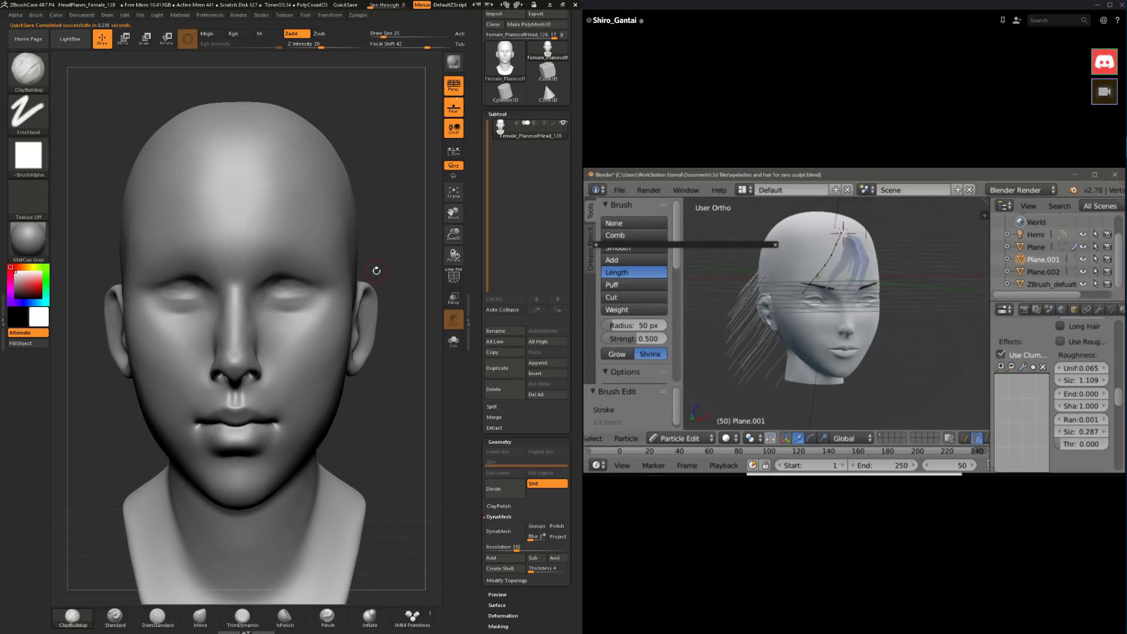
mouse_move(376, 270)
left_mouse_down()
mouse_move(323, 264)
mouse_move(382, 257)
mouse_move(367, 260)
mouse_move(379, 278)
left_mouse_up()
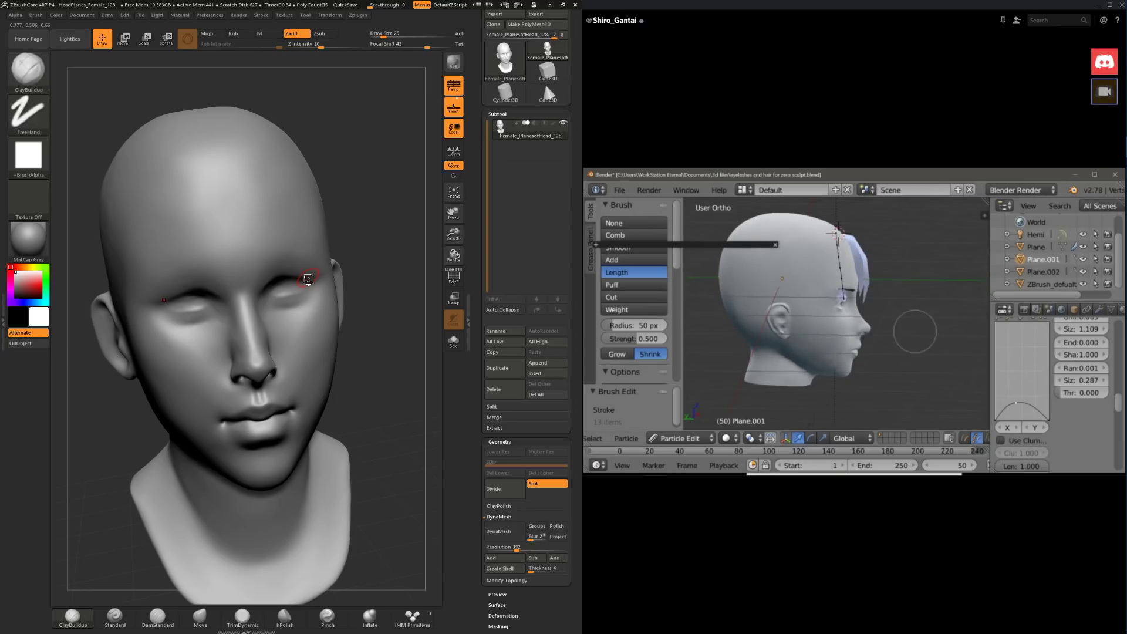
left_click_drag(352, 334, 281, 295)
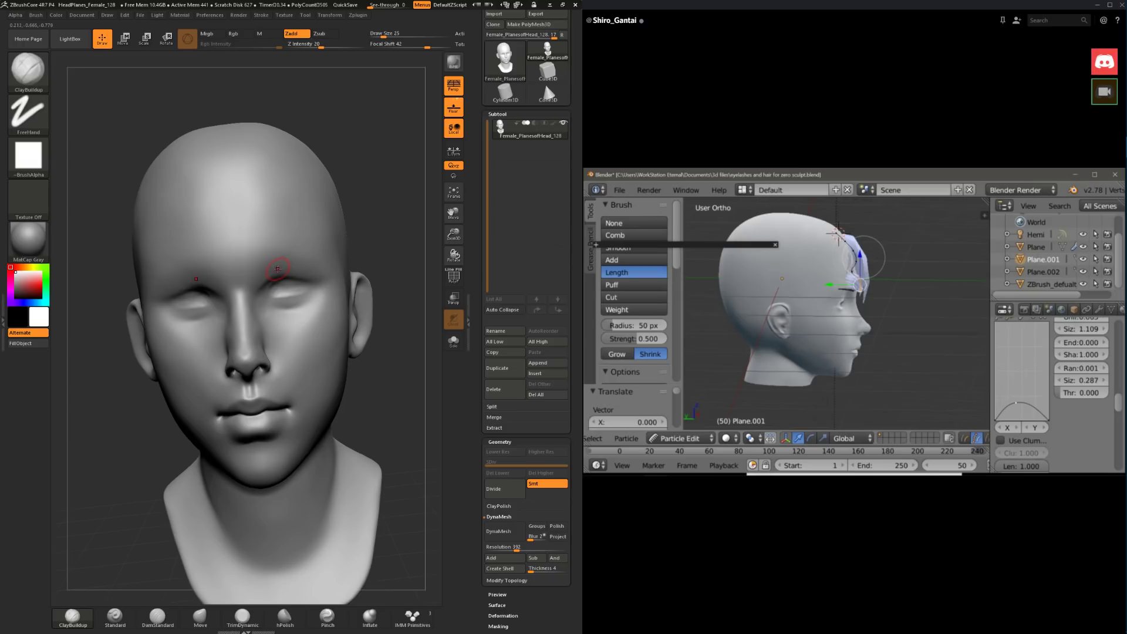
Step: Model the eyelid volumes and the crease above the eyes with ClayBuildup, reducing the draw size from 25 to 12
left_click_drag(368, 239, 378, 267, "shift")
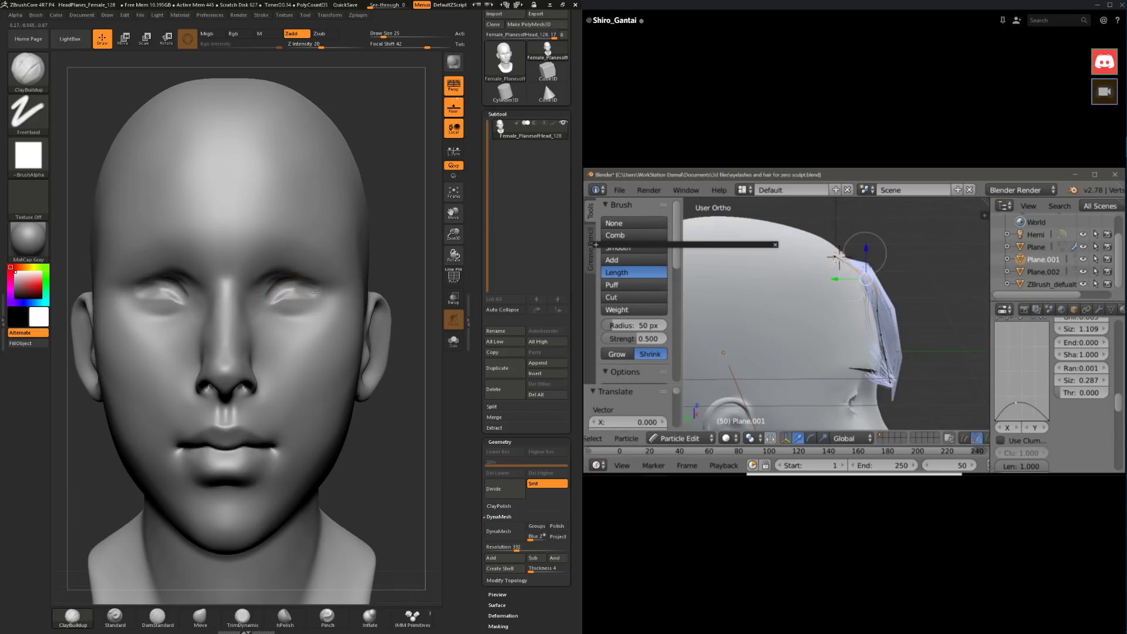
left_click_drag(403, 252, 377, 259)
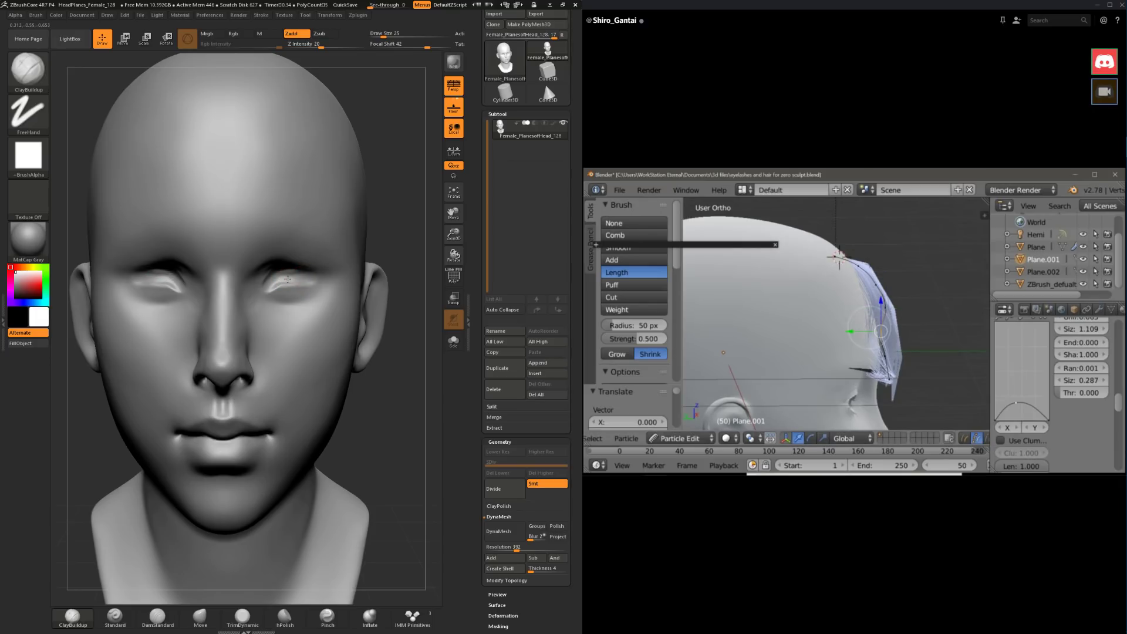
left_click_drag(390, 205, 375, 199)
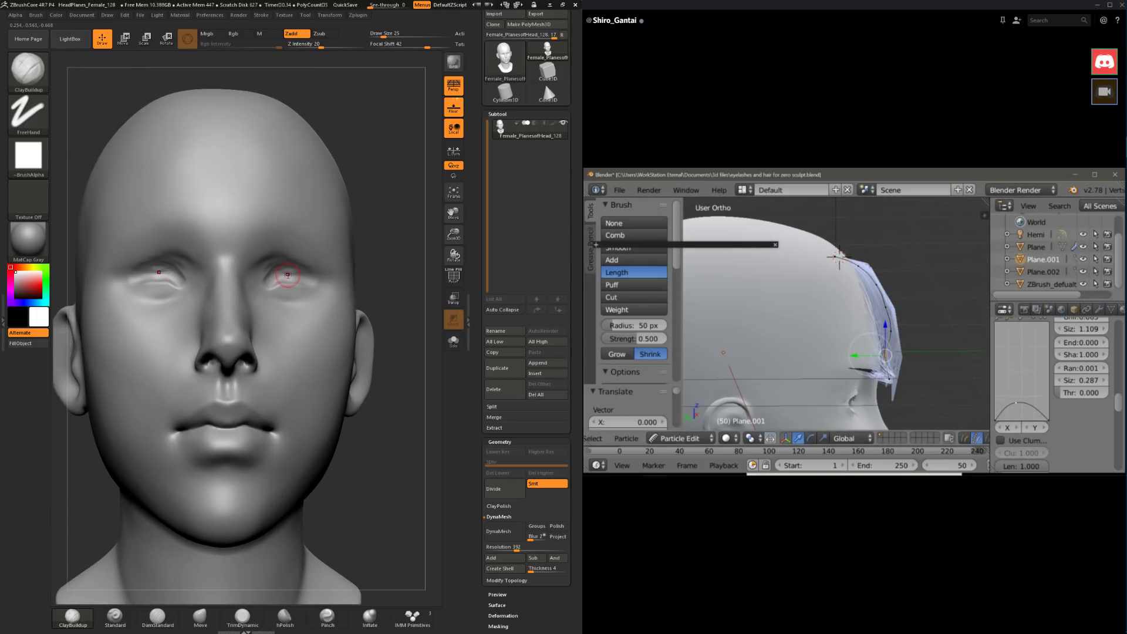
mouse_move(371, 241)
left_mouse_down()
mouse_move(378, 215)
mouse_move(372, 229)
left_mouse_up()
key("space")
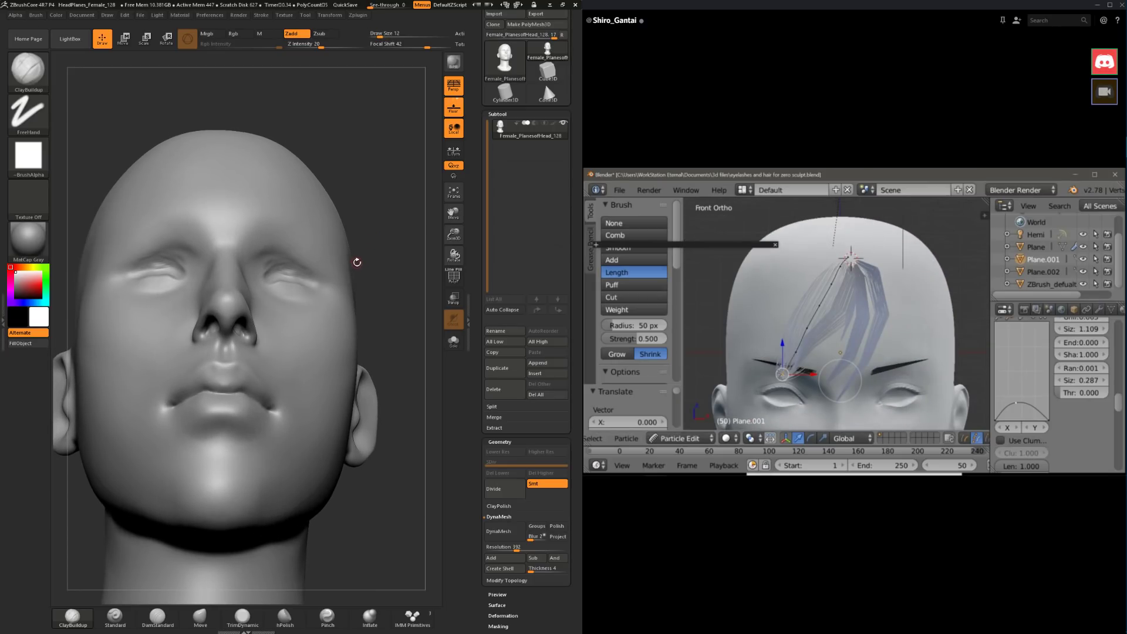
Step: Adjust the inner eye corners and lid shape with the Move brush at draw size 51, checking the profile and front
left_click(200, 616)
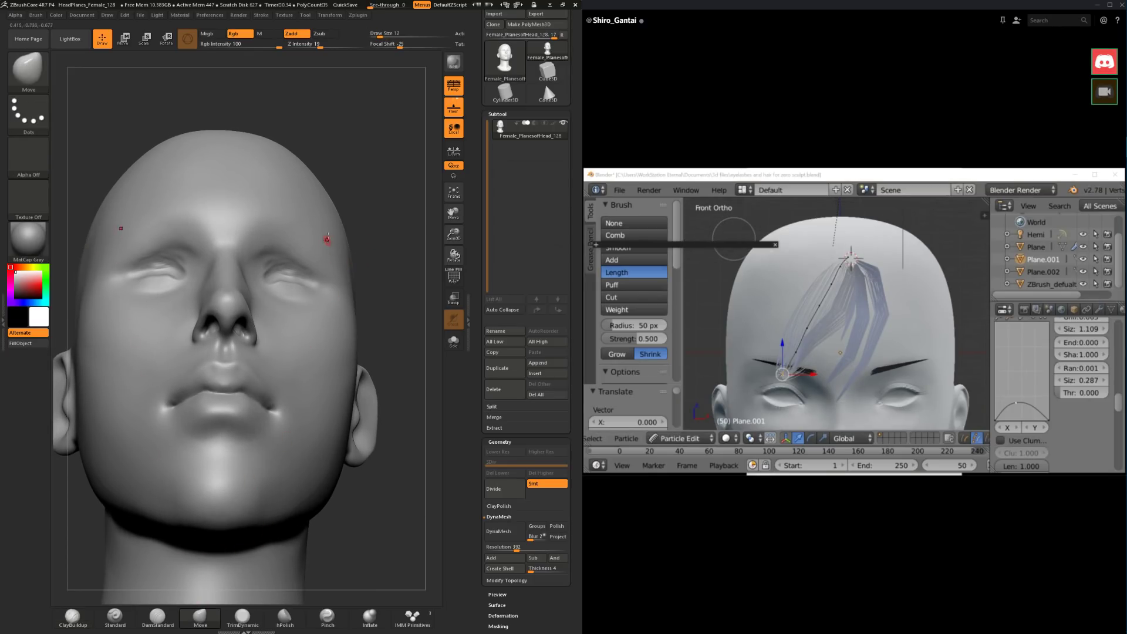
key("space")
left_click_drag(364, 205, 363, 205)
mouse_move(376, 234)
left_mouse_down()
mouse_move(377, 209)
mouse_move(375, 229)
left_mouse_up()
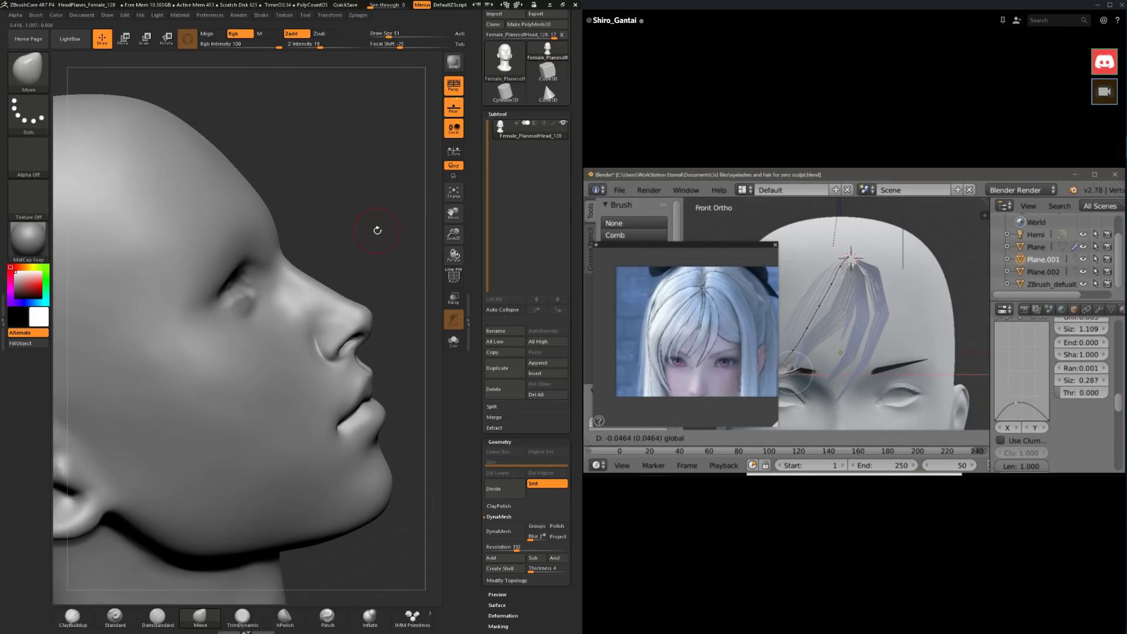
left_click_drag(309, 279, 340, 281, "shift")
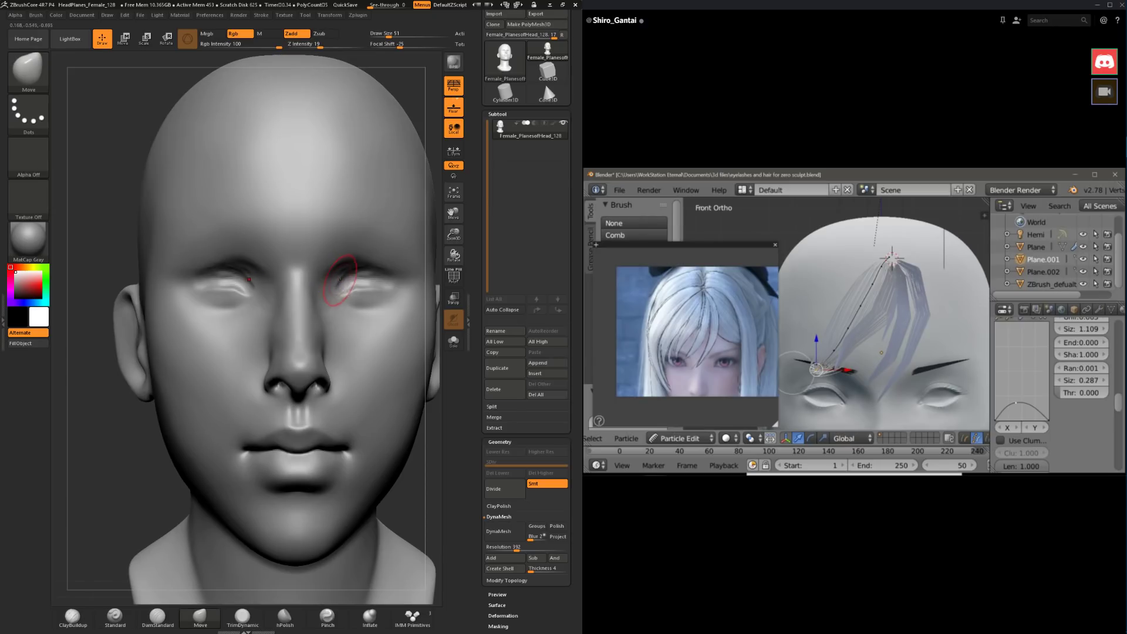
left_click_drag(426, 460, 372, 470, "alt")
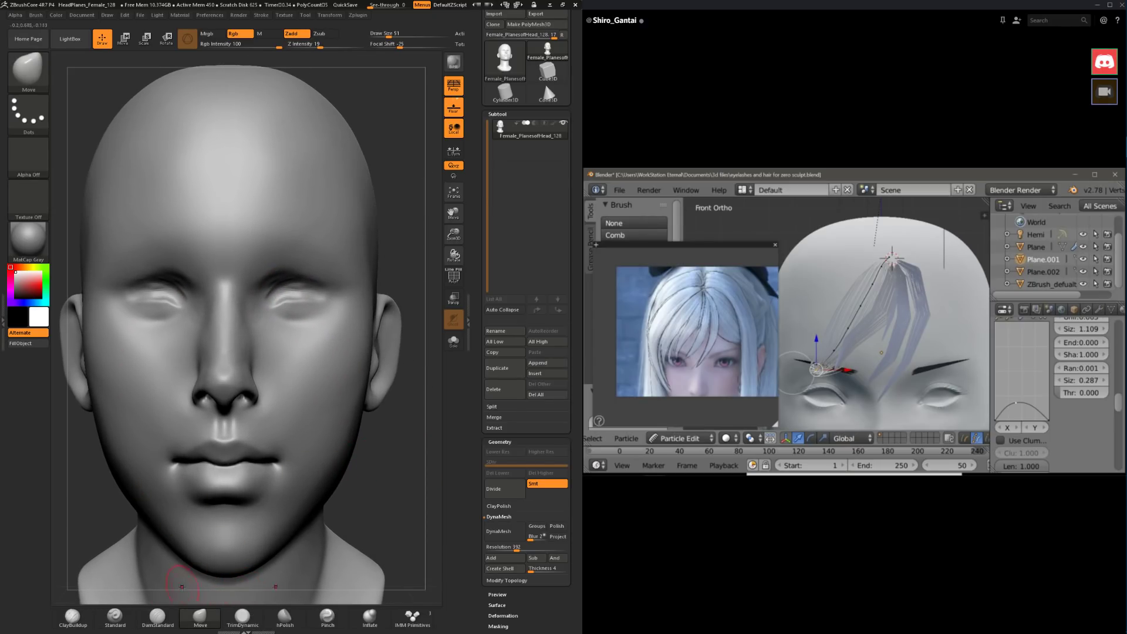
Step: Fill out the eyelids with ClayBuildup at draw size 37 and refine the face planes with TrimDynamic
left_click(71, 624)
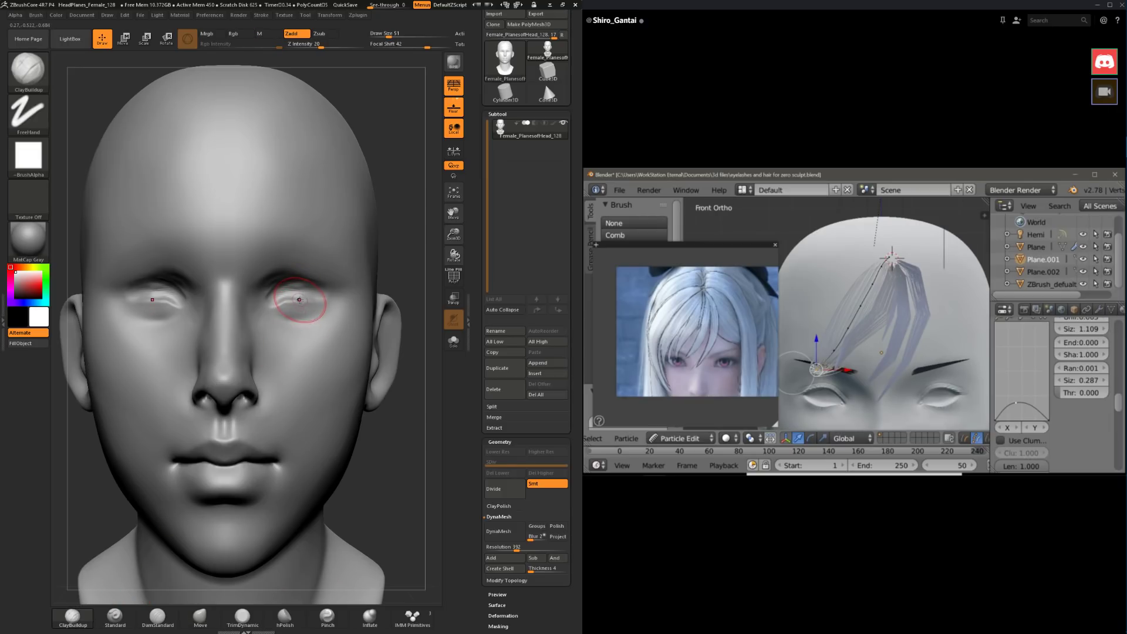
key("space")
left_click_drag(299, 300, 296, 300)
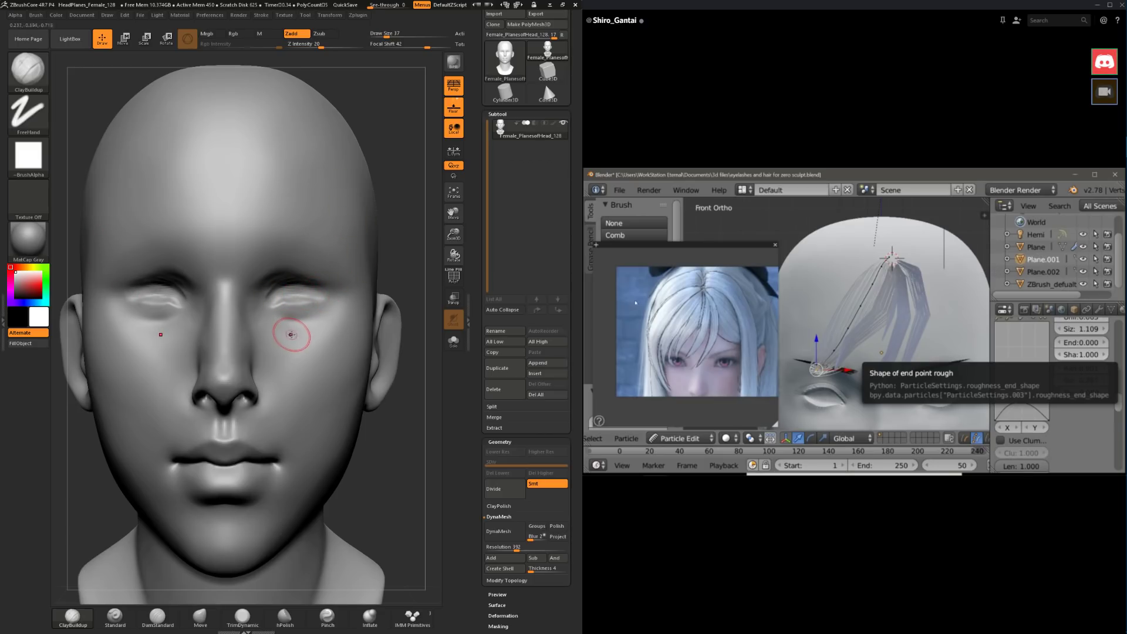
left_click(233, 624)
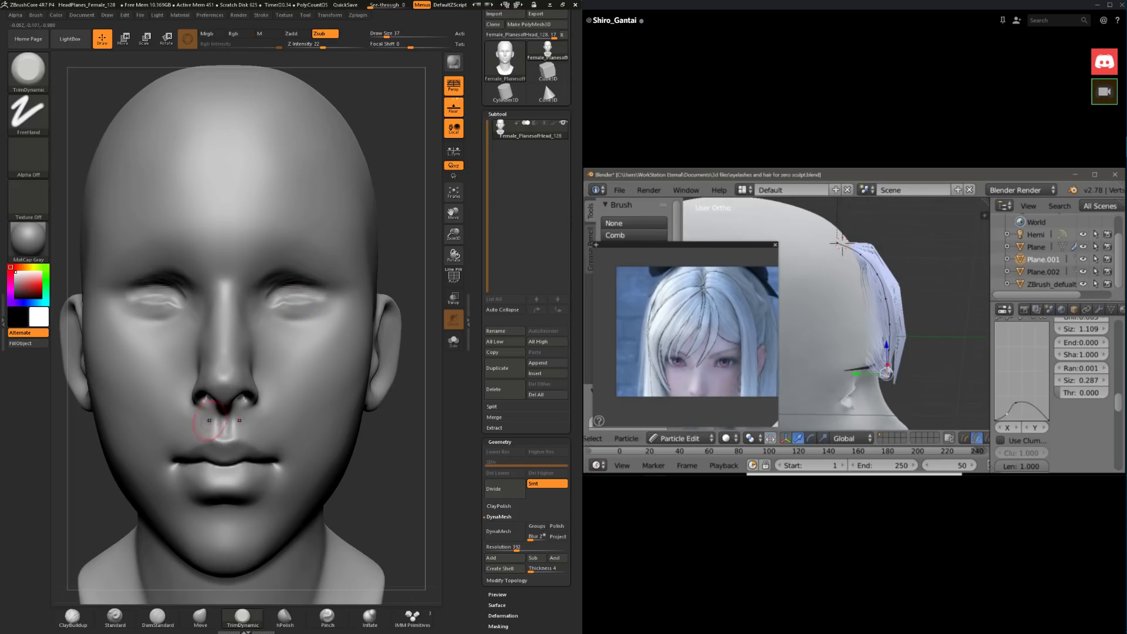
left_click(73, 616)
key("f")
mouse_move(403, 193)
left_mouse_down()
mouse_move(184, 404)
mouse_move(342, 347)
mouse_move(348, 364)
mouse_move(293, 340)
left_mouse_up()
mouse_move(373, 293)
left_mouse_down()
mouse_move(377, 310)
mouse_move(356, 319)
left_mouse_up()
Step: Reshape the eye corners and the transition to the nose bridge with the Move brush at draw size 37
left_click(219, 614)
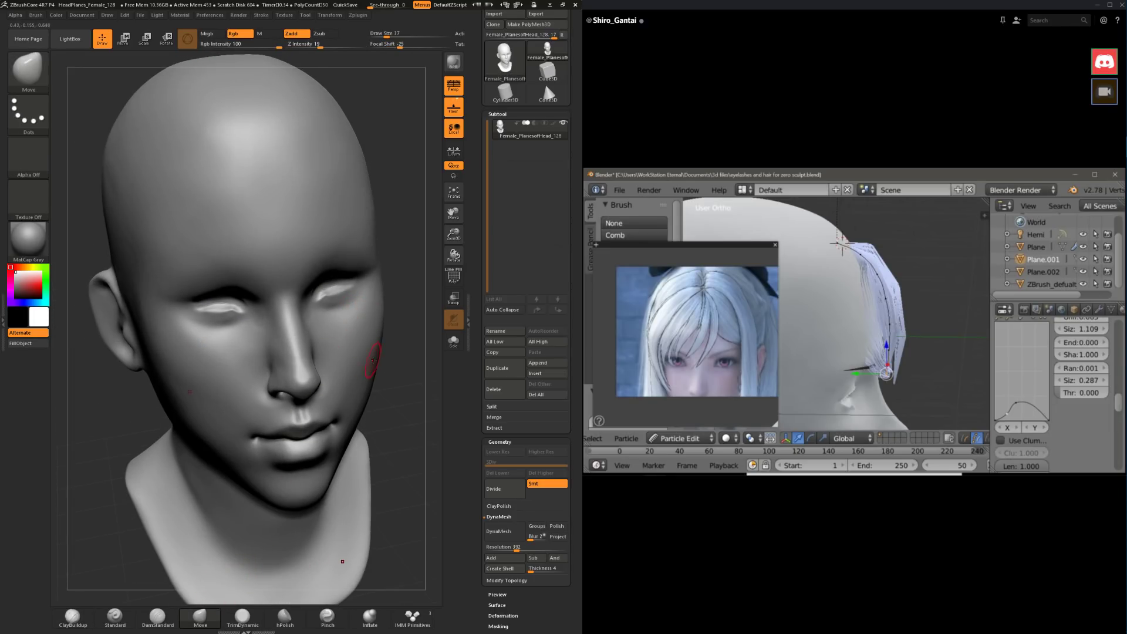
mouse_move(376, 413)
left_mouse_down()
mouse_move(345, 314)
mouse_move(310, 342)
left_mouse_up()
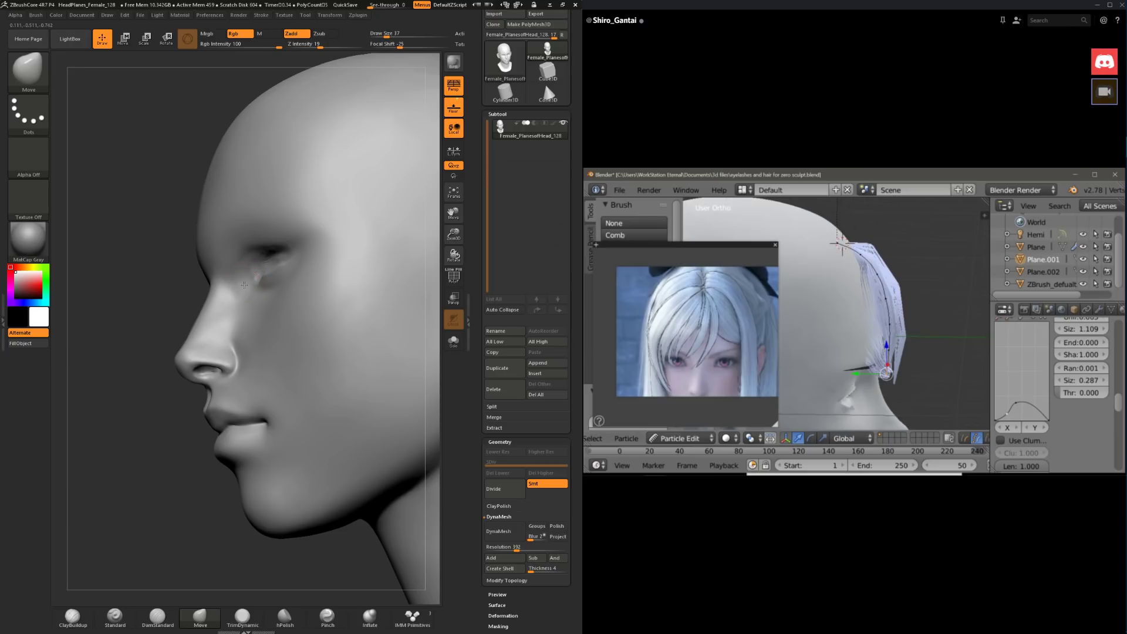
left_click_drag(174, 385, 234, 300)
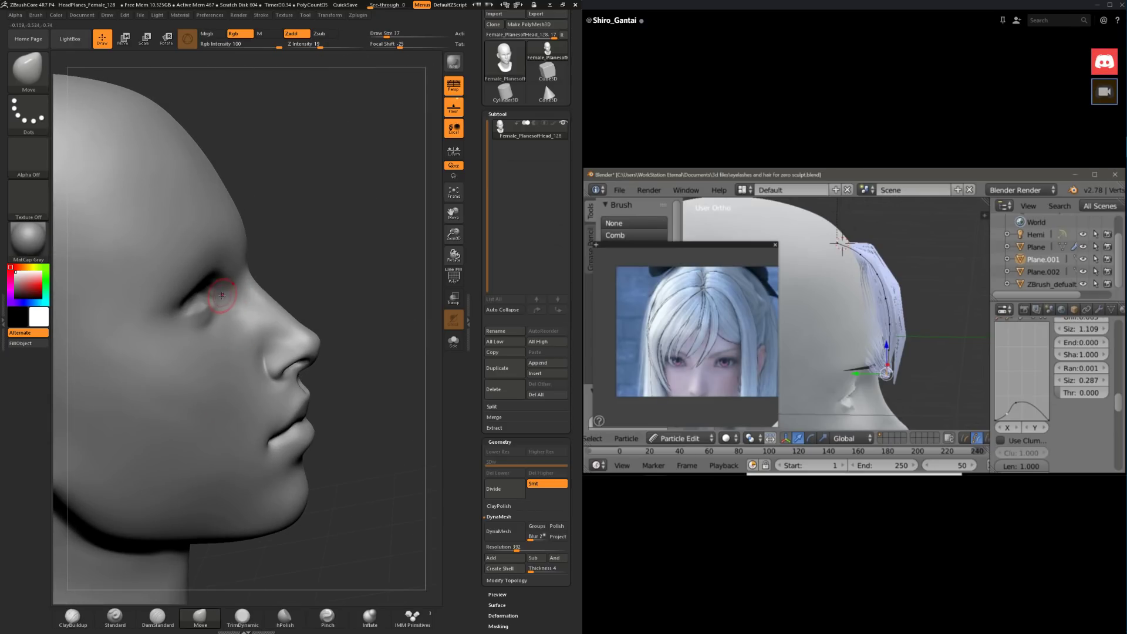
mouse_move(327, 270)
left_mouse_down()
mouse_move(156, 473)
mouse_move(167, 355)
left_mouse_up()
left_click_drag(286, 193, 172, 341)
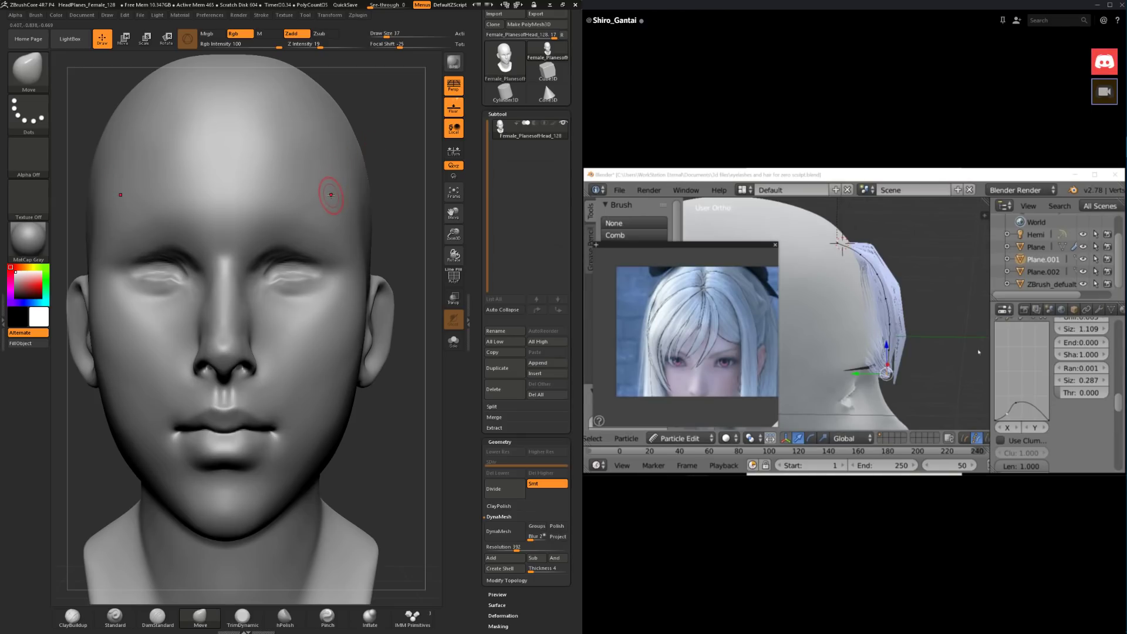
left_click_drag(388, 247, 138, 538)
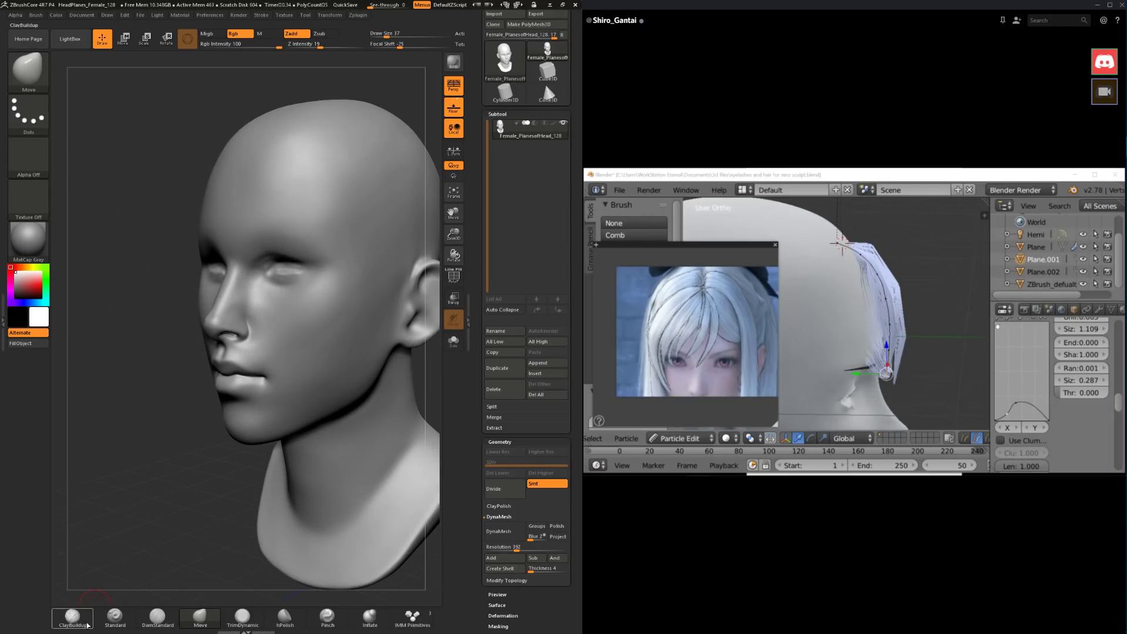
Step: Flatten the planes of the upper eyelids beneath the brow with TrimDynamic at draw size 37
left_click(248, 628)
left_click_drag(146, 496, 282, 382, "shift")
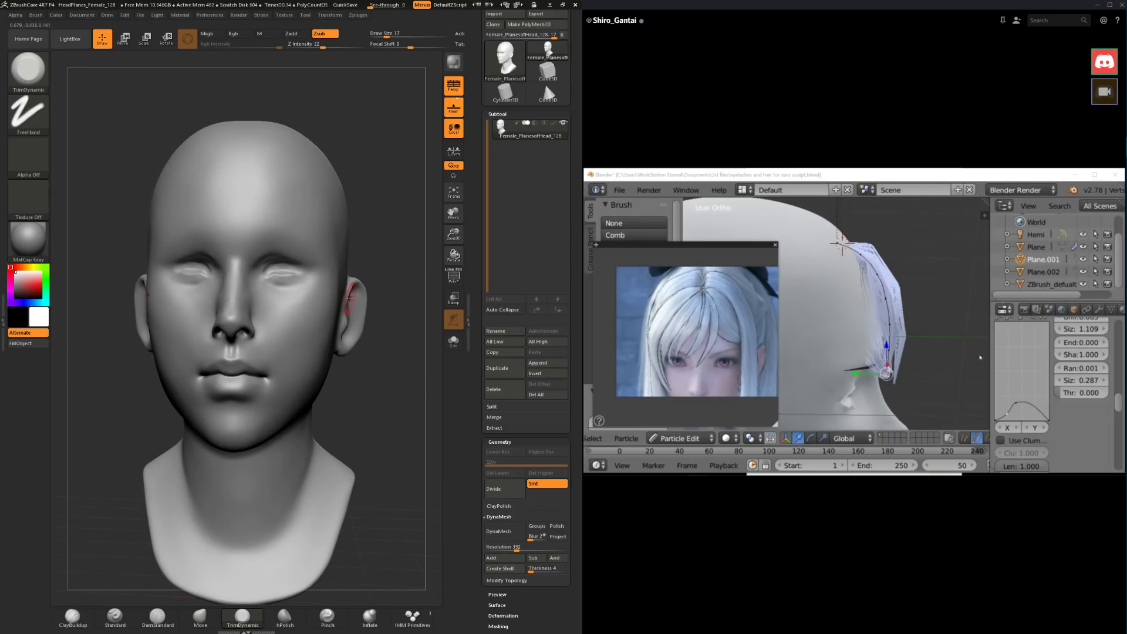
mouse_move(401, 236)
left_mouse_down()
mouse_move(394, 223)
mouse_move(299, 196)
left_mouse_up()
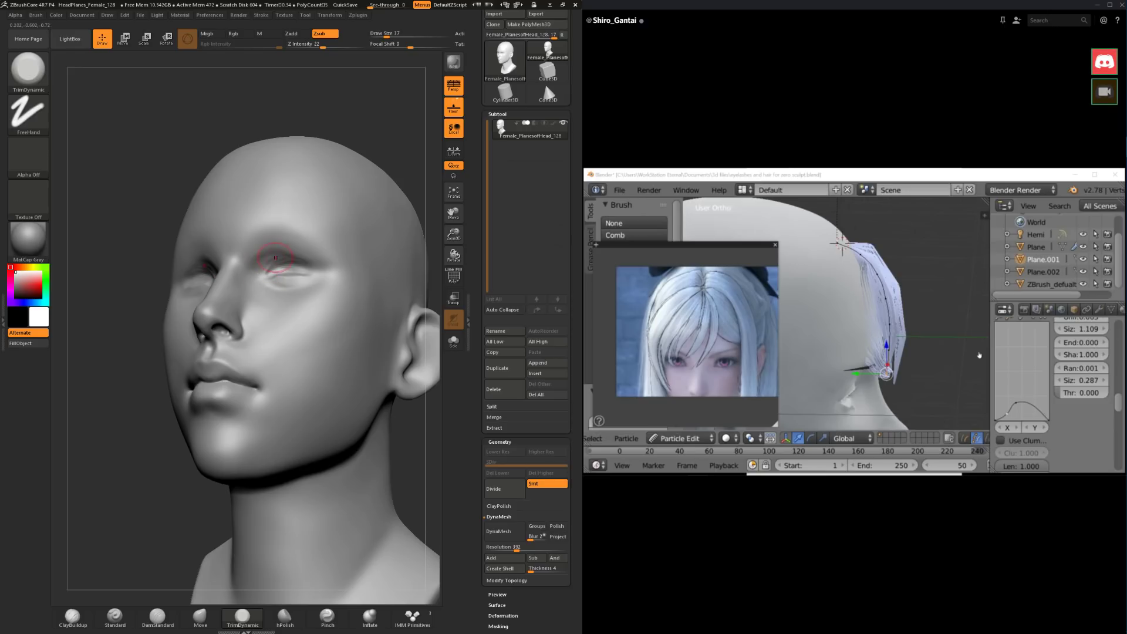
left_click_drag(148, 357, 118, 446, "shift")
key("f")
mouse_move(363, 360)
left_mouse_down()
mouse_move(402, 367)
mouse_move(354, 374)
mouse_move(382, 346)
mouse_move(363, 303)
mouse_move(176, 452)
left_mouse_up()
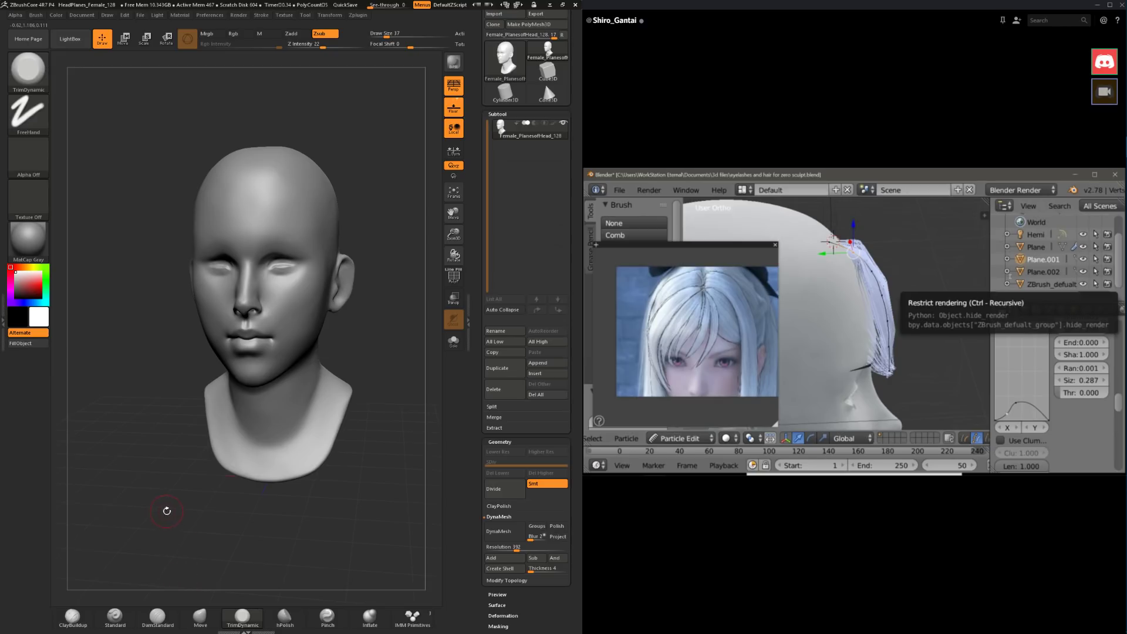
Step: Adjust the overall shape of the lower face and cheek with a larger Move brush, checking it from several angles
left_click(202, 616)
left_click_drag(165, 495, 161, 480)
left_click_drag(256, 514, 375, 479)
mouse_move(372, 378)
left_mouse_down()
mouse_move(375, 395)
mouse_move(258, 449)
left_mouse_up()
mouse_move(94, 499)
left_mouse_down()
mouse_move(197, 516)
mouse_move(269, 468)
mouse_move(350, 453)
mouse_move(295, 413)
left_mouse_up()
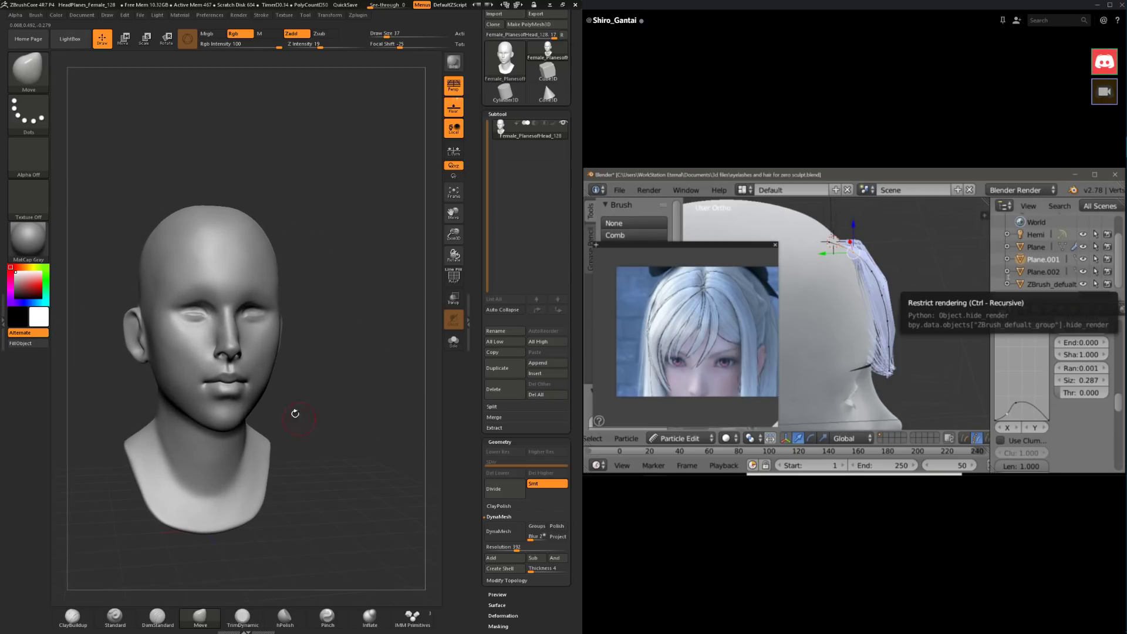
mouse_move(313, 375)
left_mouse_down()
mouse_move(234, 388)
mouse_move(292, 392)
mouse_move(344, 416)
mouse_move(218, 535)
left_mouse_up()
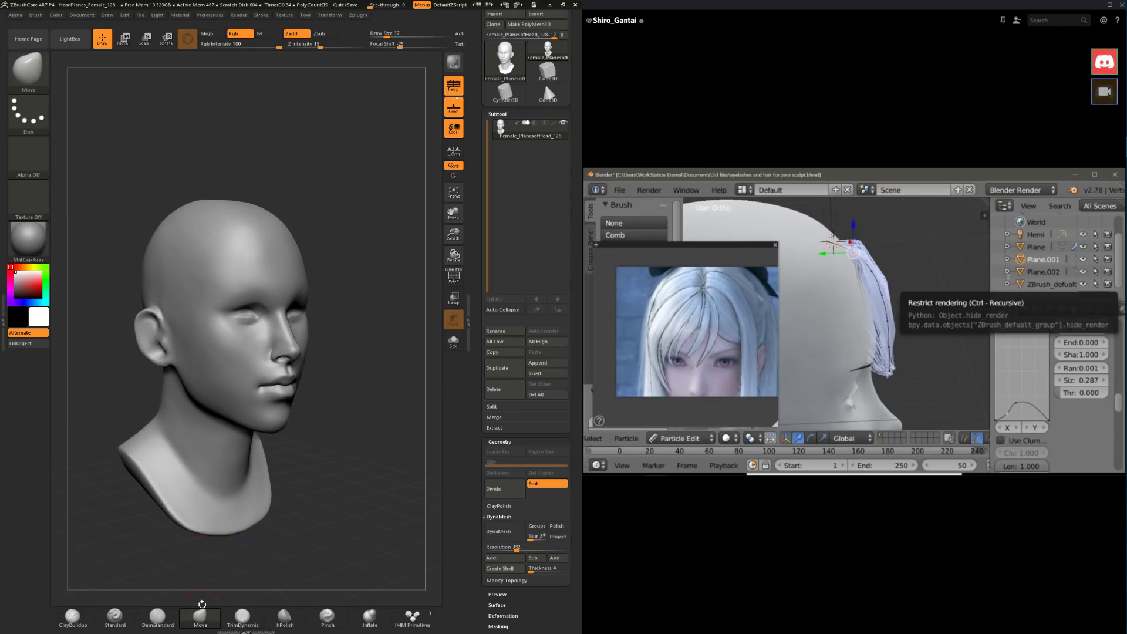
left_click_drag(321, 490, 284, 442)
key("space")
left_click_drag(226, 392, 236, 392)
mouse_move(376, 417)
left_mouse_down()
mouse_move(321, 397)
mouse_move(170, 473)
mouse_move(205, 477)
left_mouse_up()
left_click_drag(175, 375, 162, 415, "ctrl")
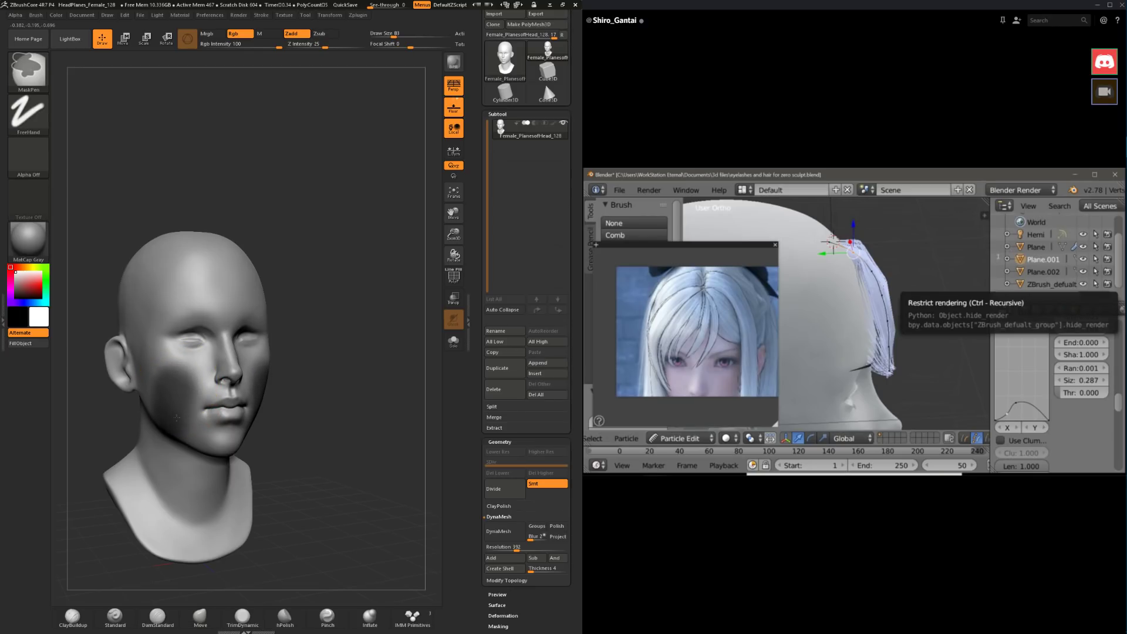
mouse_move(277, 409)
left_mouse_down()
mouse_move(315, 406)
mouse_move(288, 402)
left_mouse_up()
Step: Refine the cheek contour and the jaw angle in front of the ear with the Move brush at draw size 71
key("space")
mouse_move(369, 389)
left_mouse_down()
mouse_move(338, 382)
mouse_move(367, 416)
mouse_move(385, 348)
mouse_move(372, 365)
left_mouse_up()
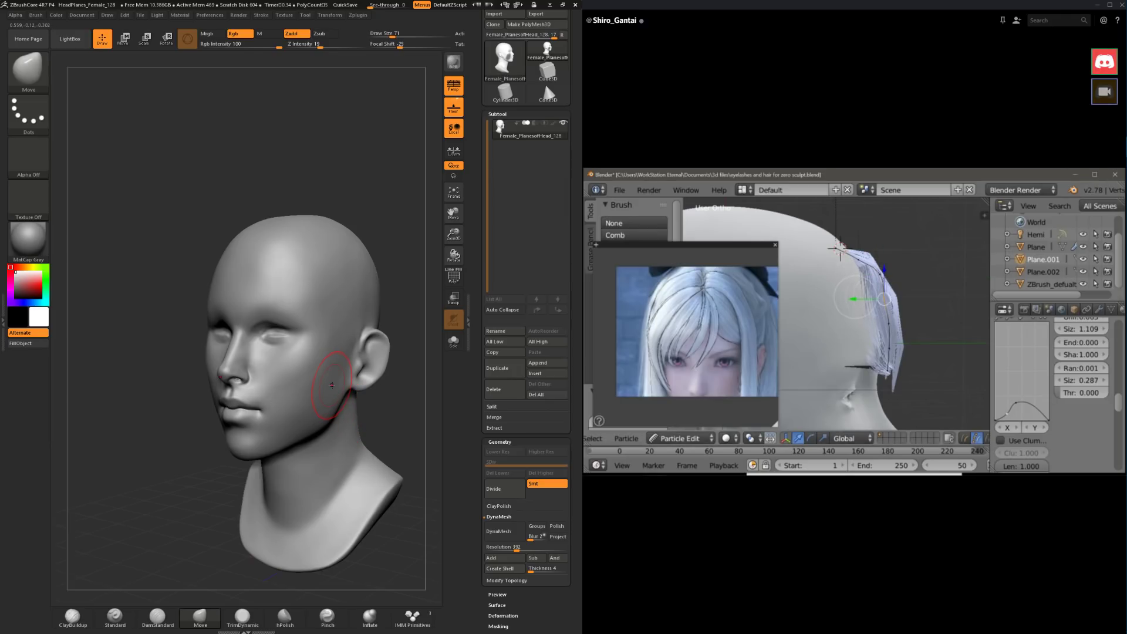
left_click_drag(136, 469, 174, 472)
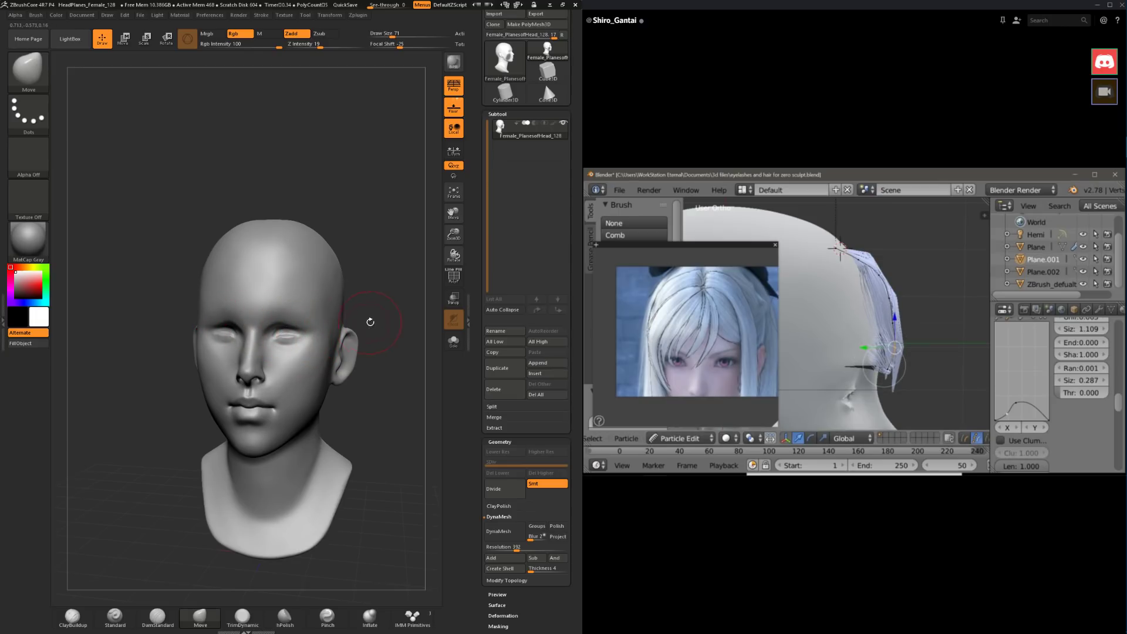
left_click_drag(370, 322, 341, 282)
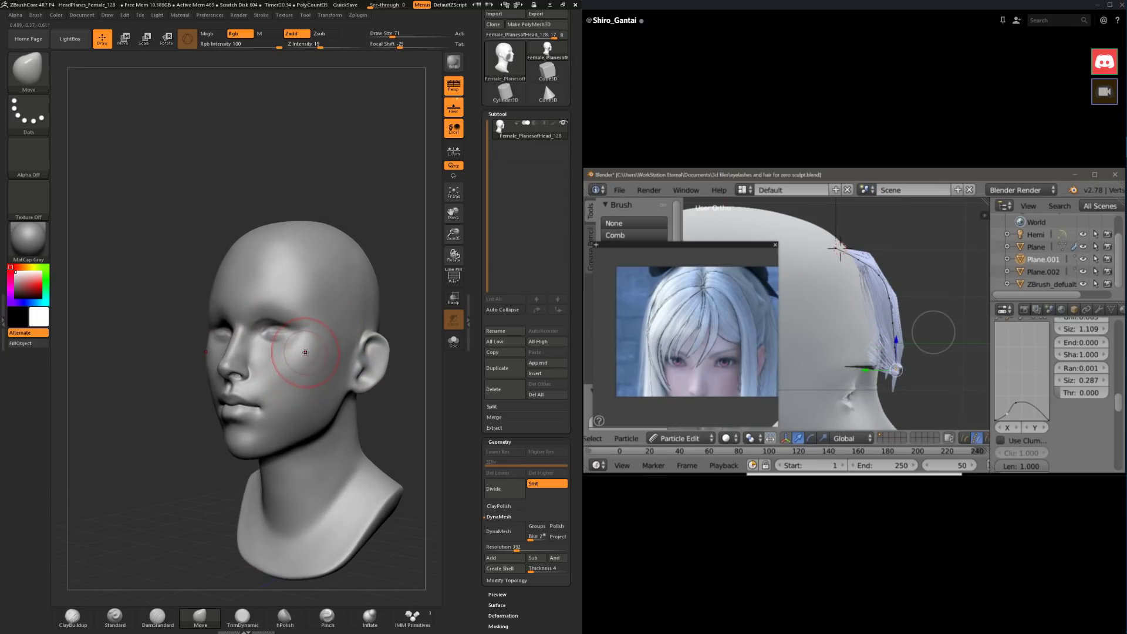
left_click_drag(384, 425, 369, 346)
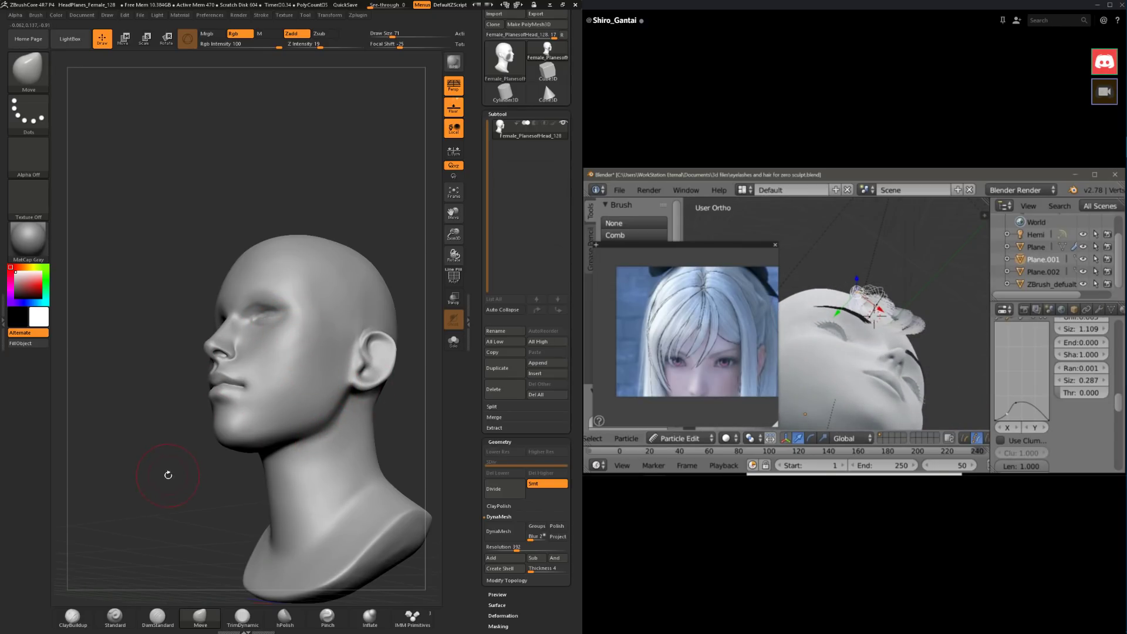
mouse_move(168, 474)
left_mouse_down()
mouse_move(169, 413)
mouse_move(202, 519)
mouse_move(180, 487)
left_mouse_up()
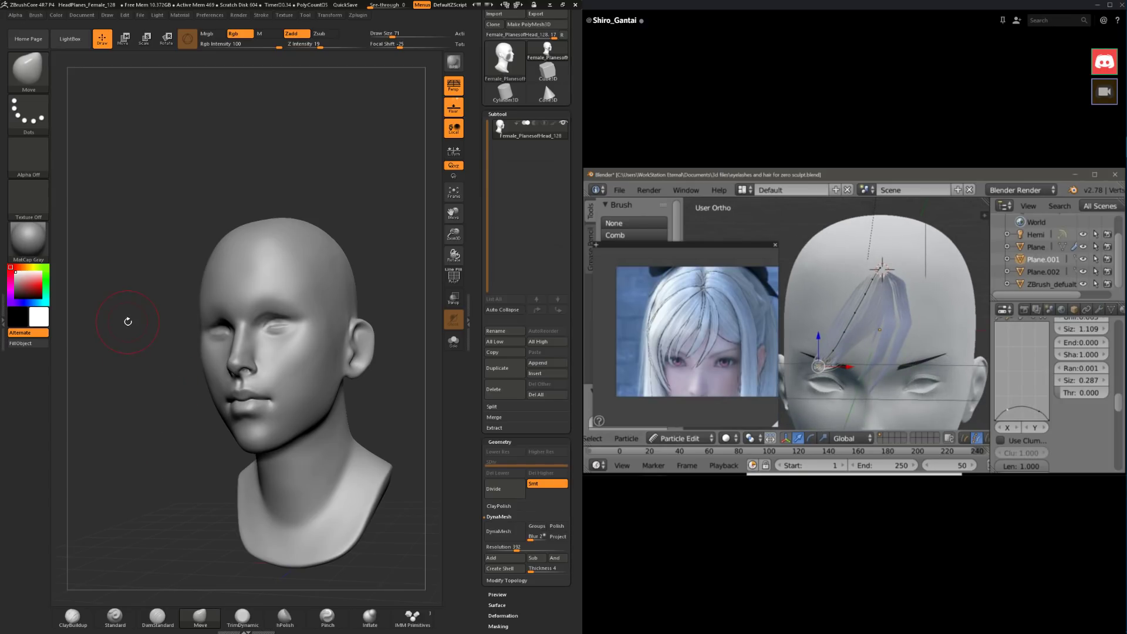
Step: Smooth the rear jaw below the ear and adjust the lower cheeks and earlobe area with Move at draw size 71
mouse_move(187, 440)
left_mouse_down("shift")
mouse_move(138, 400)
mouse_move(189, 411)
mouse_move(153, 416)
left_mouse_up("shift")
right_click_drag(227, 424, 245, 436, "alt")
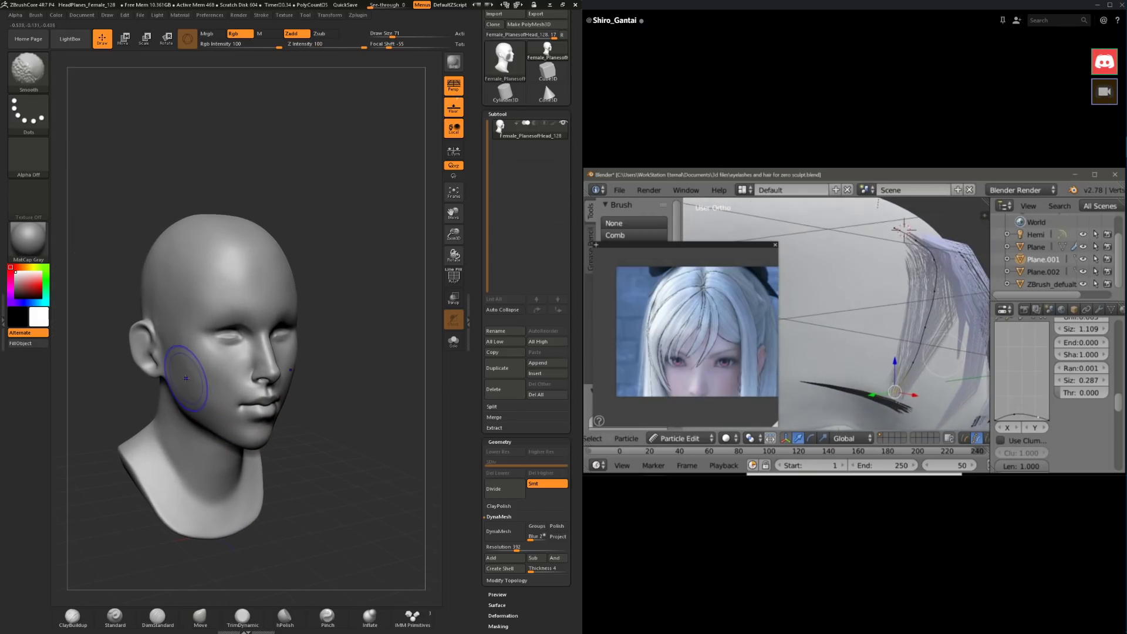
left_click_drag(185, 381, 187, 379, "shift")
mouse_move(336, 420)
left_mouse_down()
mouse_move(290, 421)
mouse_move(354, 438)
left_mouse_up()
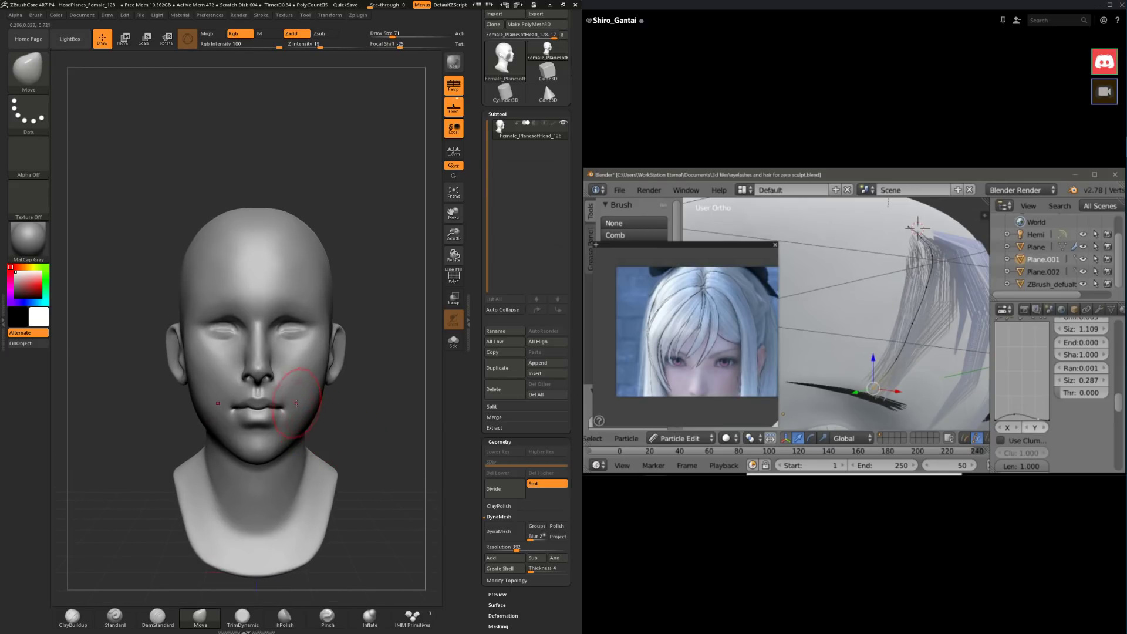
mouse_move(378, 383)
left_mouse_down()
mouse_move(343, 382)
mouse_move(358, 379)
left_mouse_up()
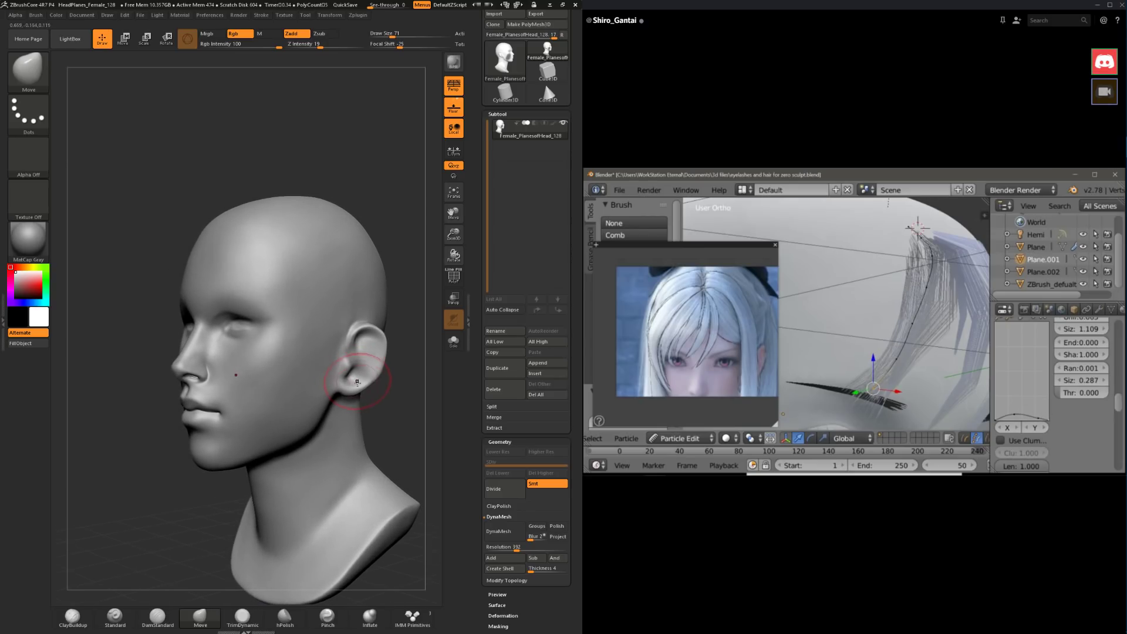
left_click_drag(381, 423, 363, 390)
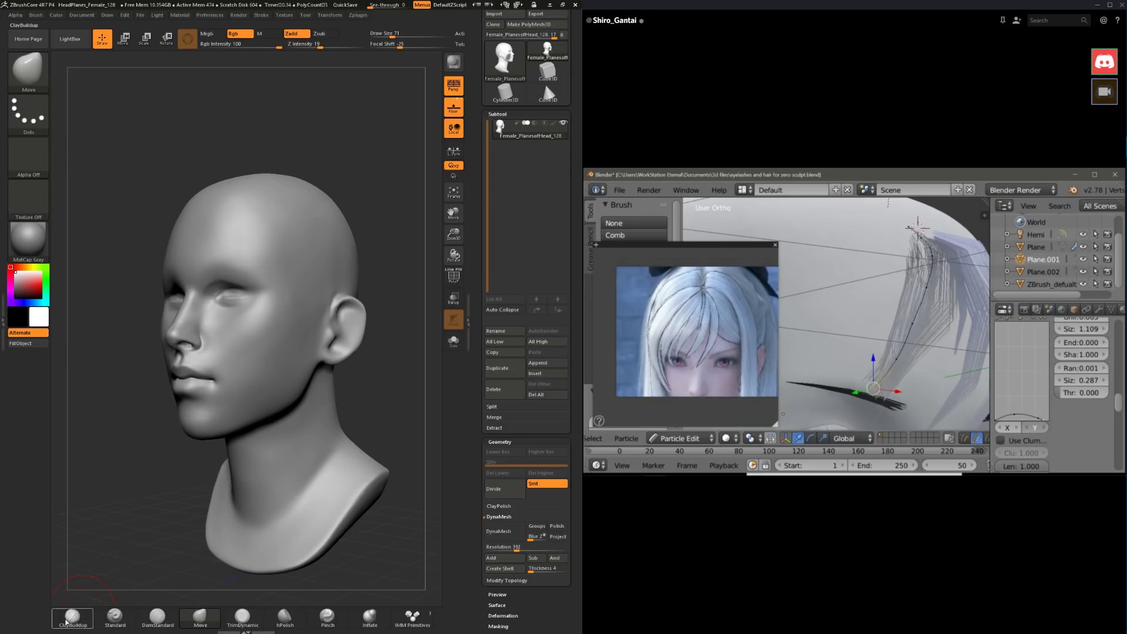
Step: Flatten the area below the ear and behind the jaw angle with TrimDynamic
left_click(72, 616)
mouse_move(167, 517)
left_mouse_down()
mouse_move(267, 414)
mouse_move(341, 384)
mouse_move(347, 355)
left_mouse_up()
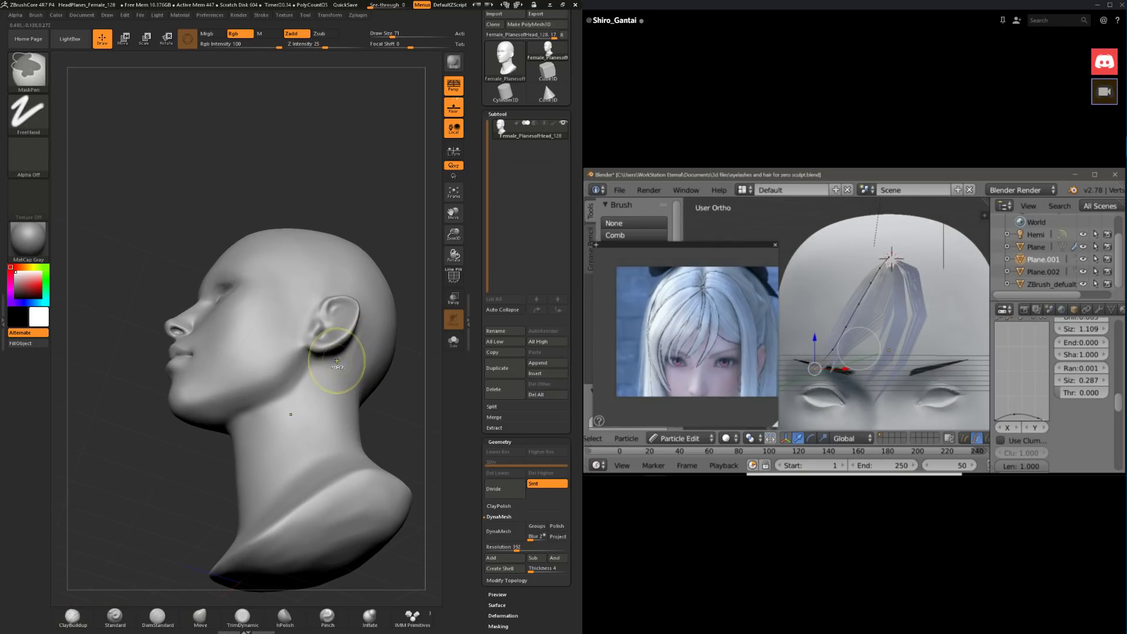
left_click(240, 620)
left_click_drag(161, 516, 167, 554)
mouse_move(125, 473)
left_mouse_down()
mouse_move(193, 470)
mouse_move(344, 389)
left_mouse_up()
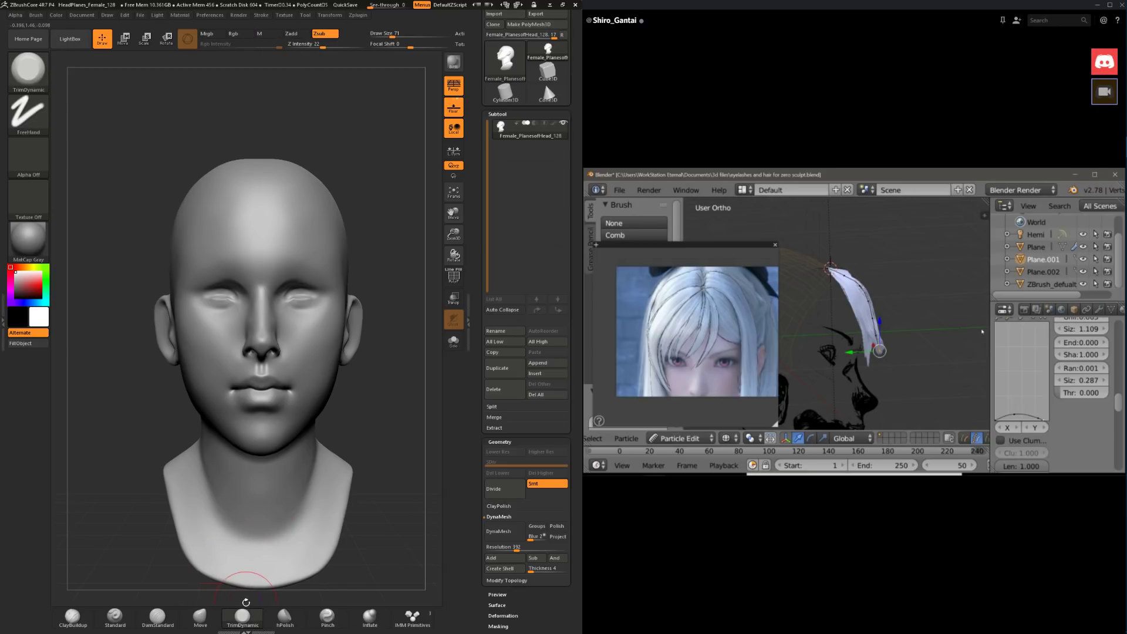
Step: Reshape the side contour of the face between temple and cheekbone with the Move brush, working from a low angle
left_click_drag(246, 578, 189, 580)
left_click(200, 622)
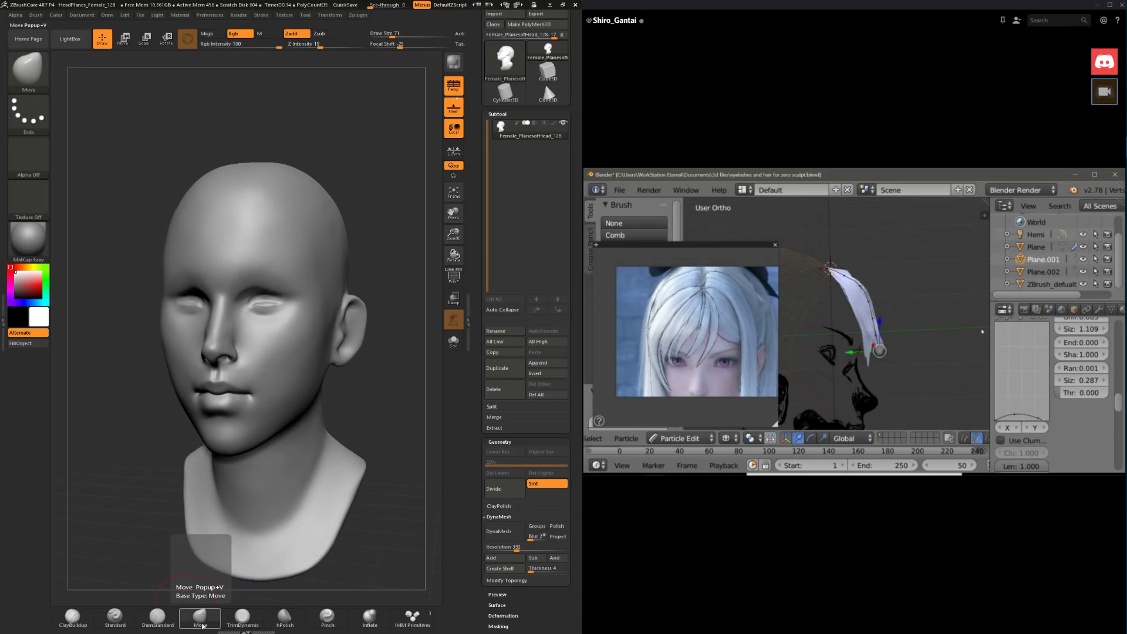
mouse_move(351, 400)
left_mouse_down()
mouse_move(365, 362)
mouse_move(365, 385)
mouse_move(343, 344)
mouse_move(343, 300)
left_mouse_up()
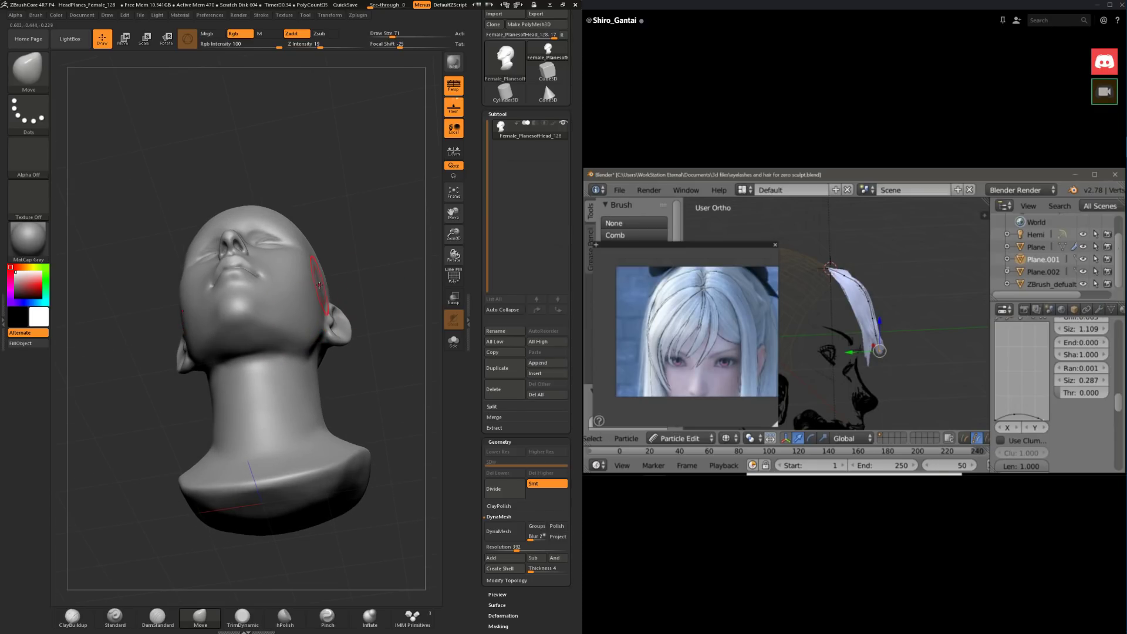
mouse_move(345, 277)
left_mouse_down()
mouse_move(351, 317)
mouse_move(307, 324)
left_mouse_up()
left_click_drag(377, 372, 358, 372, "shift")
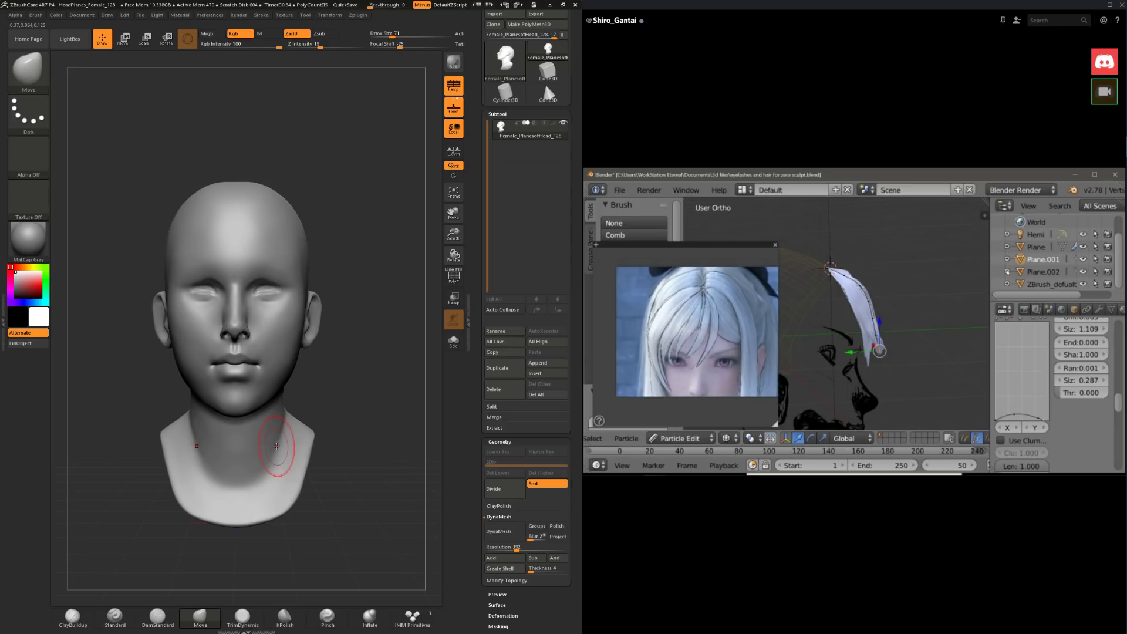
Step: Flatten the cheek planes between mouth and ear with TrimDynamic and smooth the transitions
left_click(232, 621)
left_click_drag(365, 420, 295, 329)
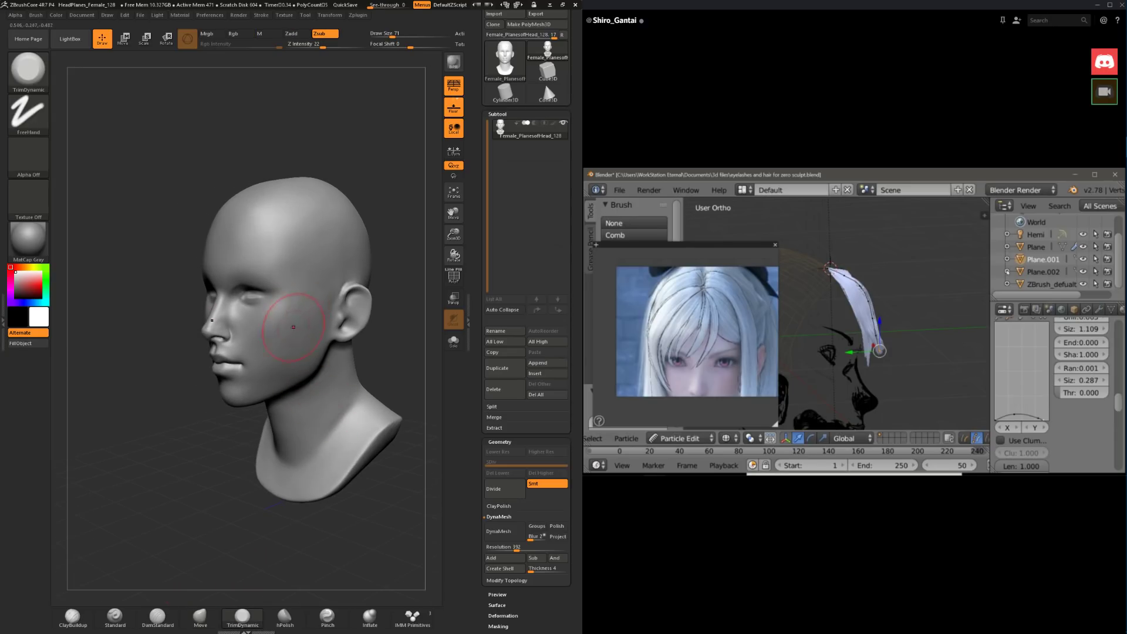
left_click_drag(378, 374, 359, 374, "shift")
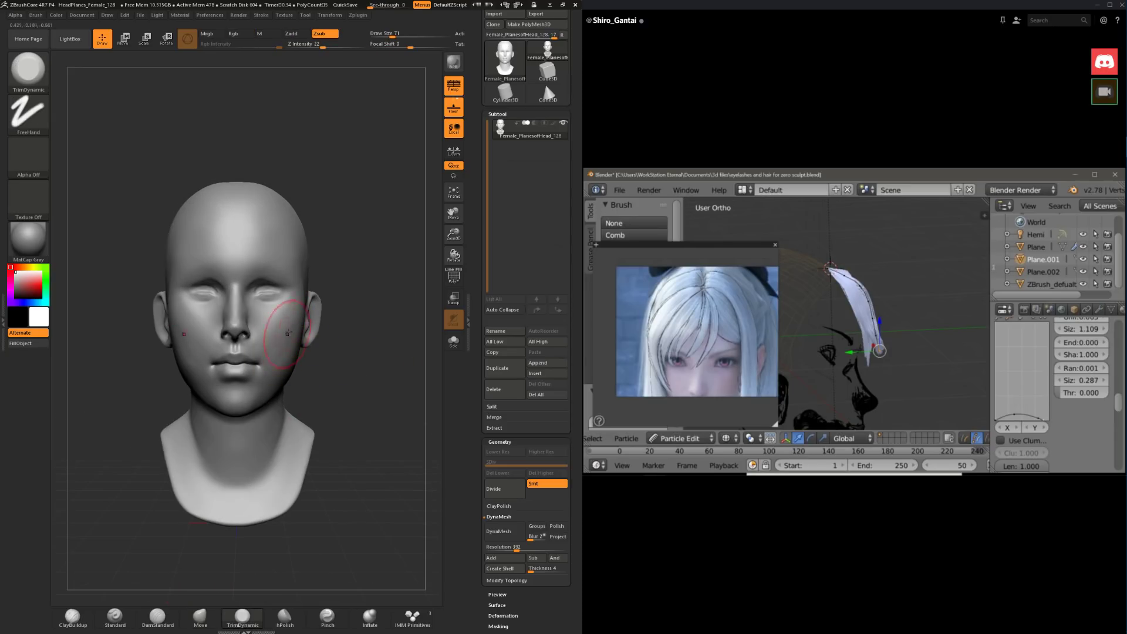
mouse_move(375, 382)
left_mouse_down()
mouse_move(322, 378)
mouse_move(399, 384)
mouse_move(368, 388)
mouse_move(343, 358)
left_mouse_up()
key("shift")
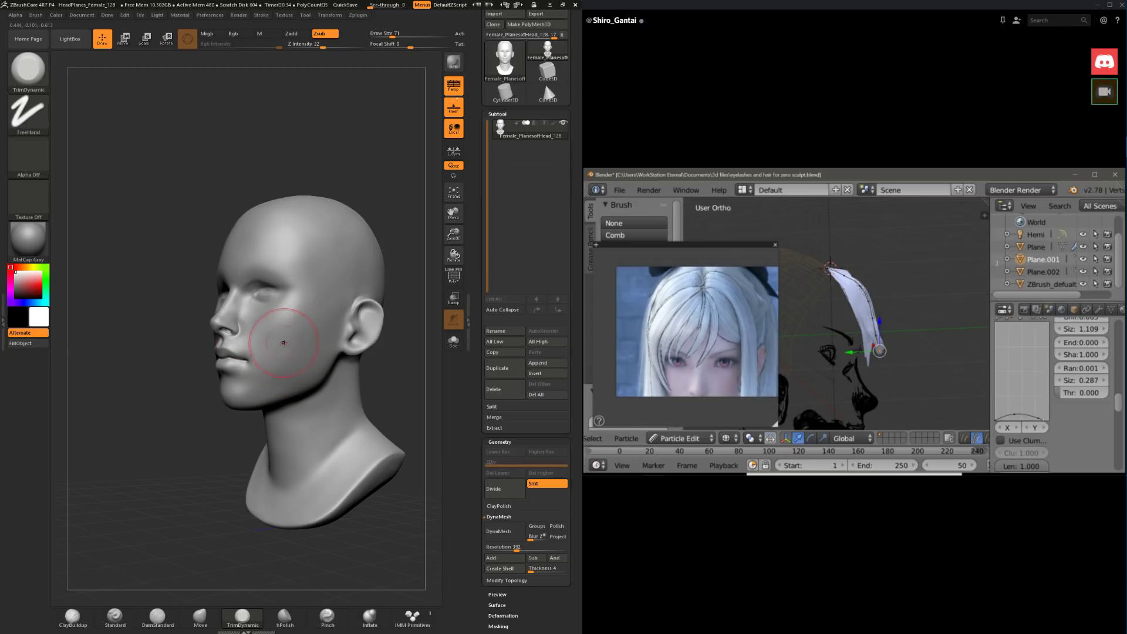
left_click_drag(188, 446, 228, 468)
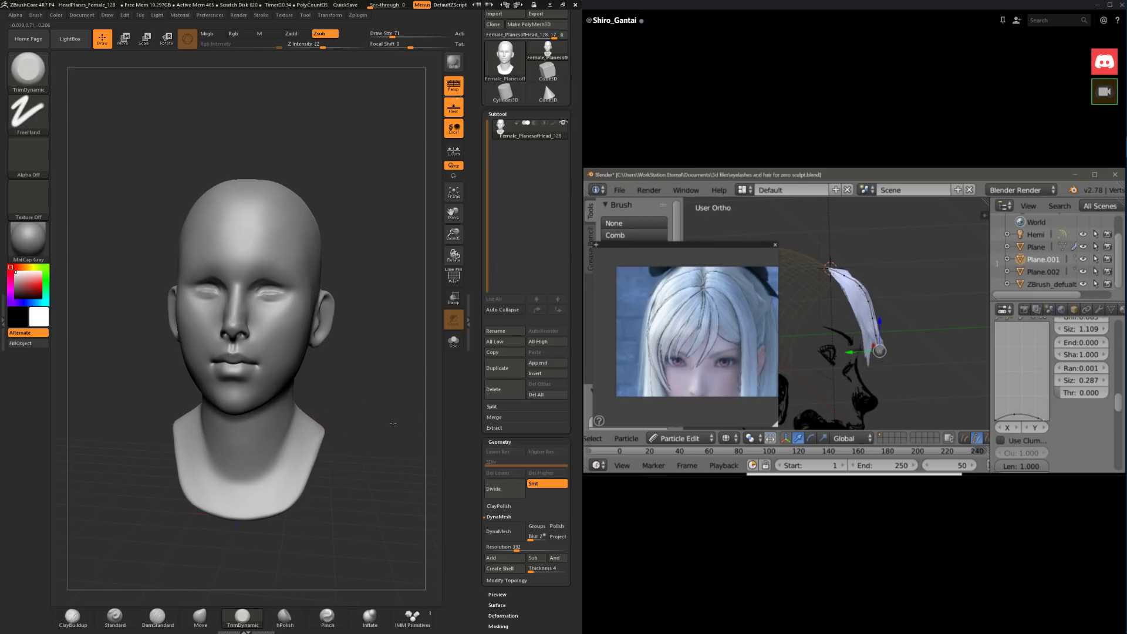
Step: Refine the planes beside the mouth corners and chin with TrimDynamic at draw size 29, smoothing the surface between strokes
mouse_move(393, 424)
left_mouse_down()
mouse_move(424, 407)
mouse_move(403, 441)
left_mouse_up()
key("space")
left_click_drag(269, 385, 262, 385)
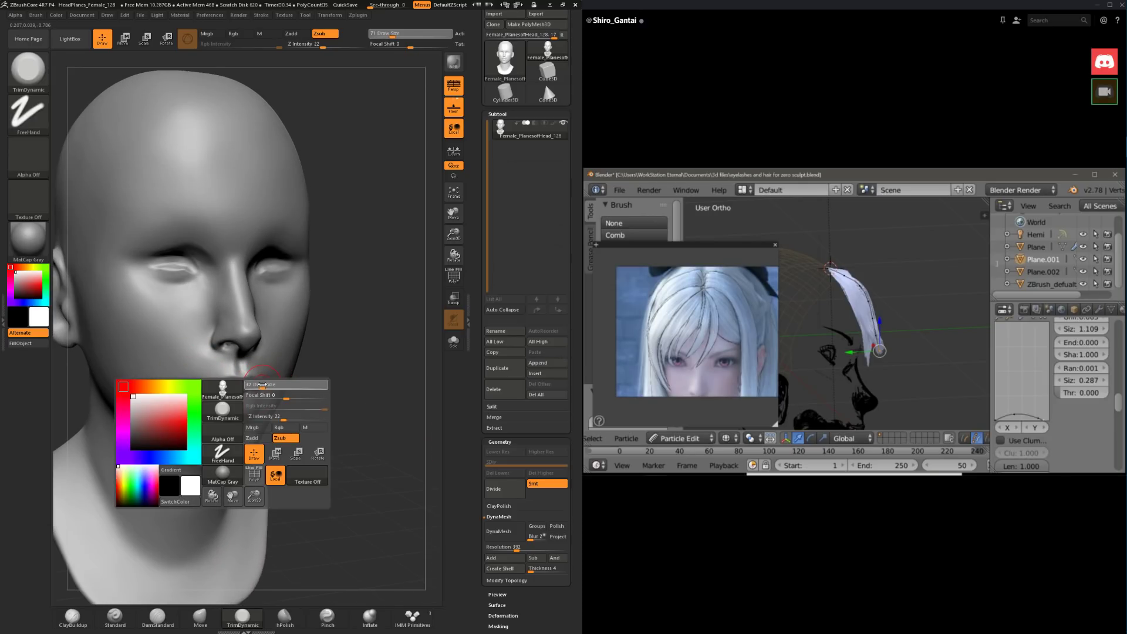
key("shift")
left_click_drag(335, 381, 317, 391)
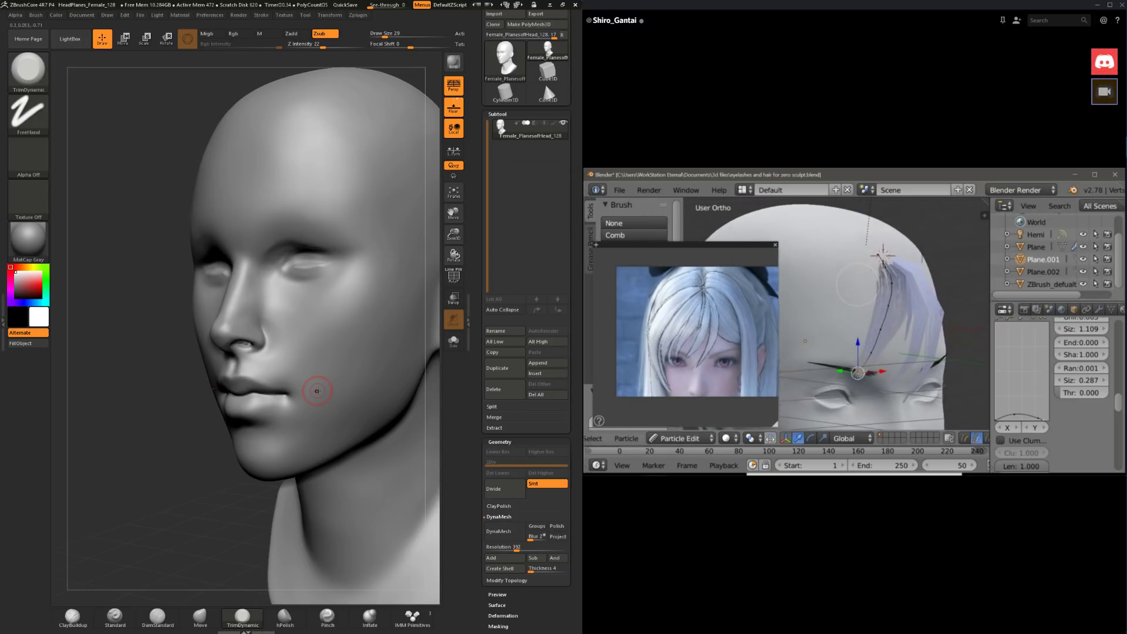
left_click_drag(141, 433, 254, 429)
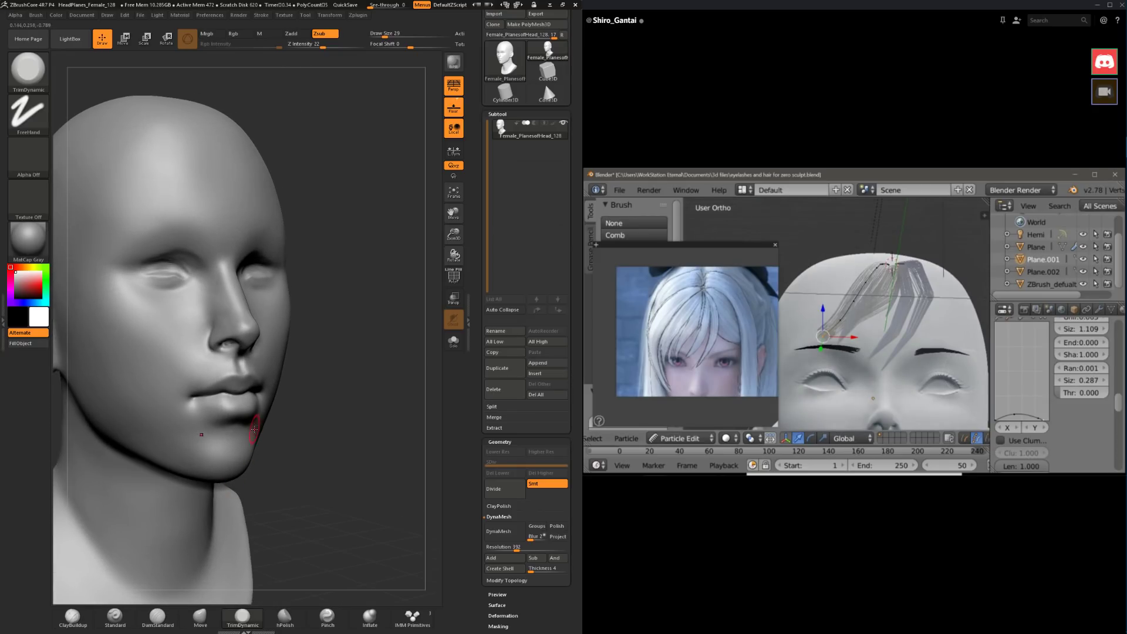
key("shift")
left_click_drag(124, 309, 116, 284, "shift")
left_click_drag(320, 420, 270, 428)
Step: Carve the inner eye corners and upper eyelid creases with DamStandard, reducing the draw size to 27
left_click(164, 613)
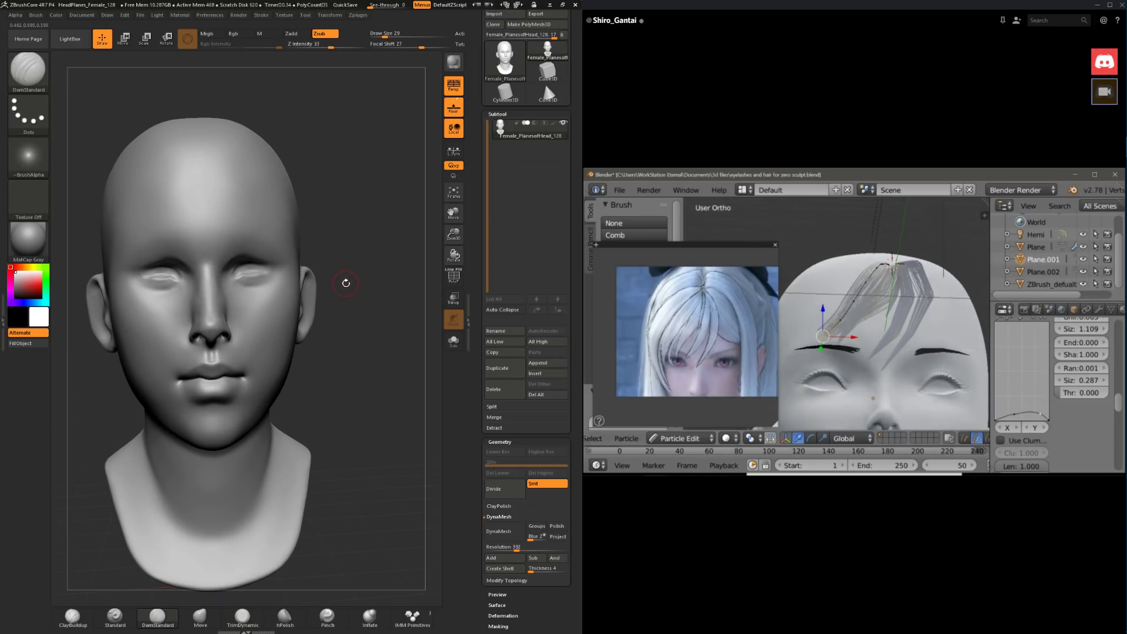
left_click_drag(384, 291, 452, 281, "alt")
mouse_move(392, 251)
left_mouse_down("alt")
mouse_move(361, 273)
mouse_move(345, 262)
left_mouse_up("alt")
key("space")
left_click(227, 305)
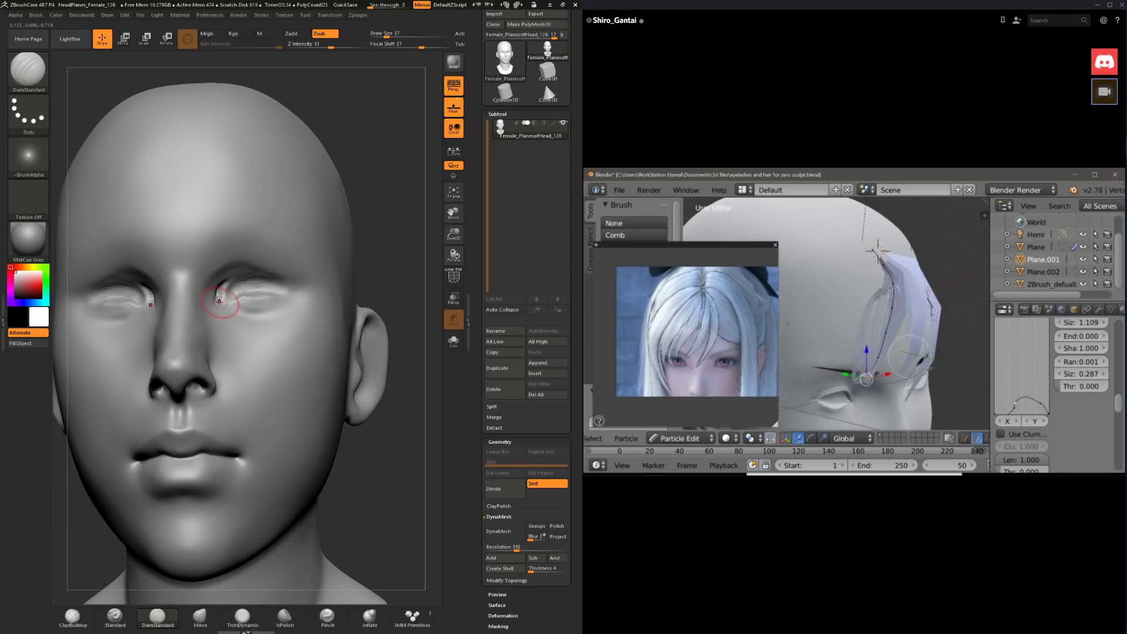
key("ctrl")
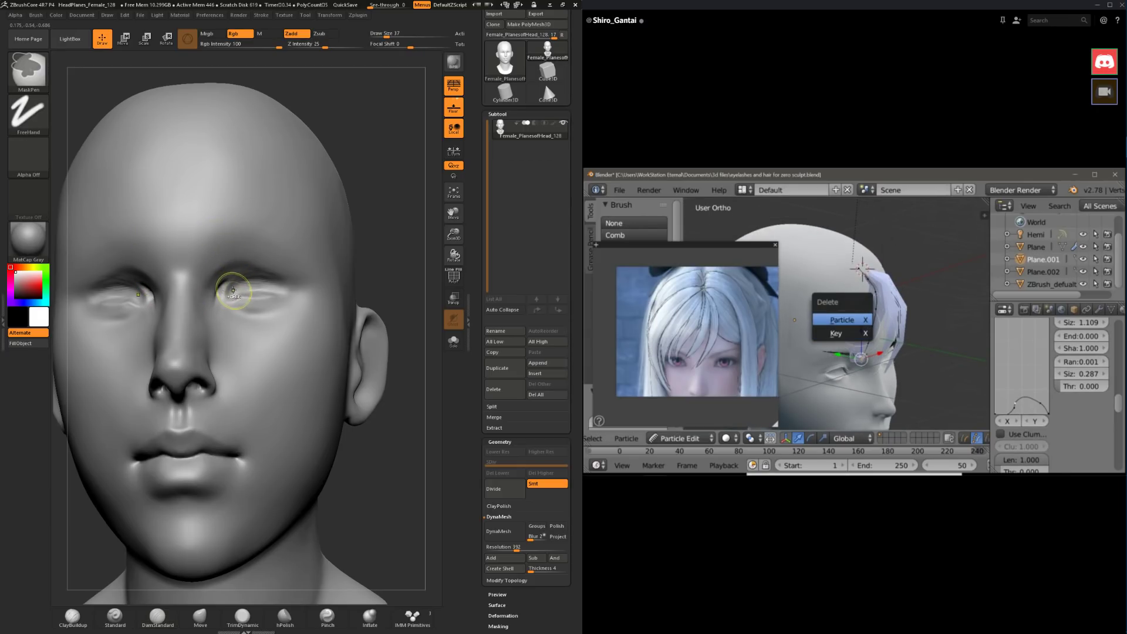
key("space")
left_click(225, 287)
left_click_drag(224, 290, 290, 289)
right_click_drag(288, 291, 268, 261)
Step: Smooth the upper lids beneath the brow and redo the DamStandard cut at the inner eye corners
key("shift")
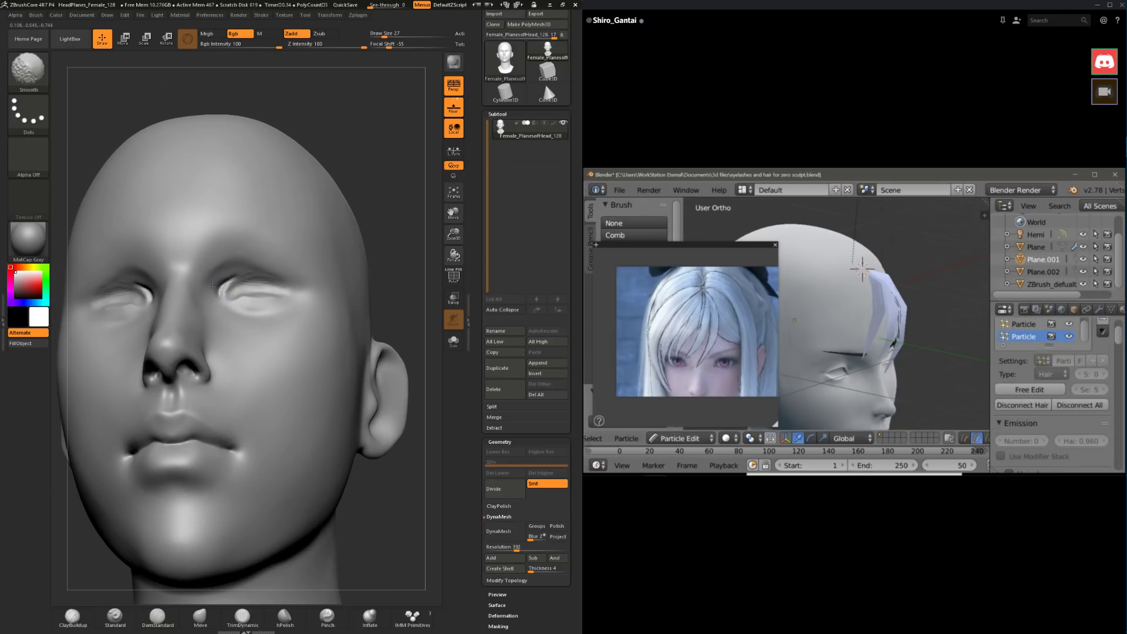
left_click_drag(211, 283, 225, 290, "shift")
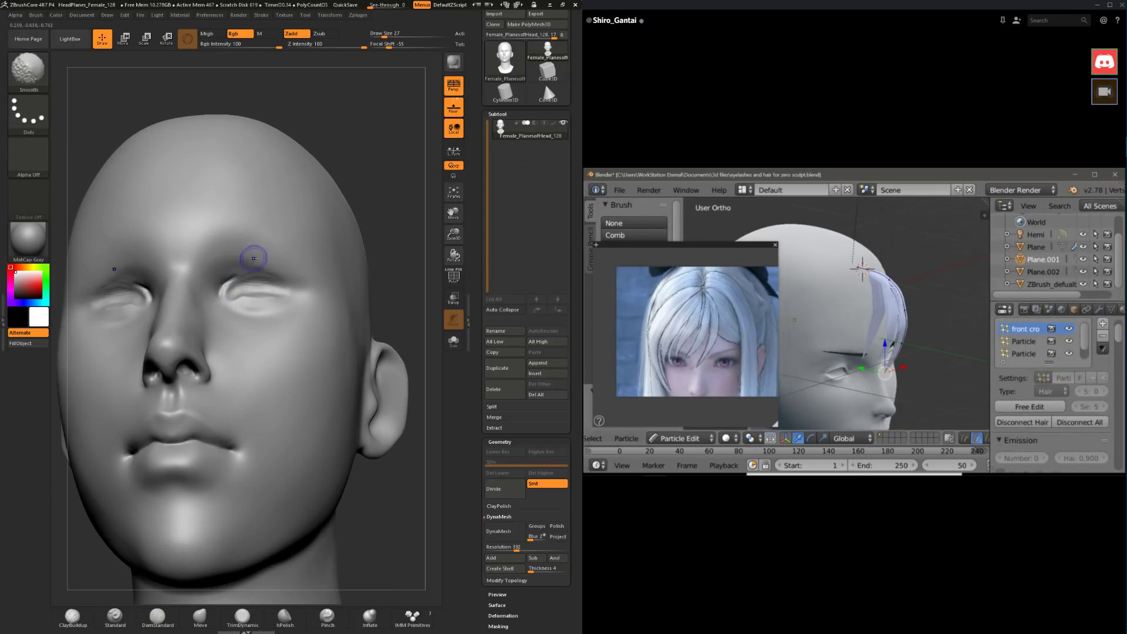
right_click_drag(255, 259, 269, 292)
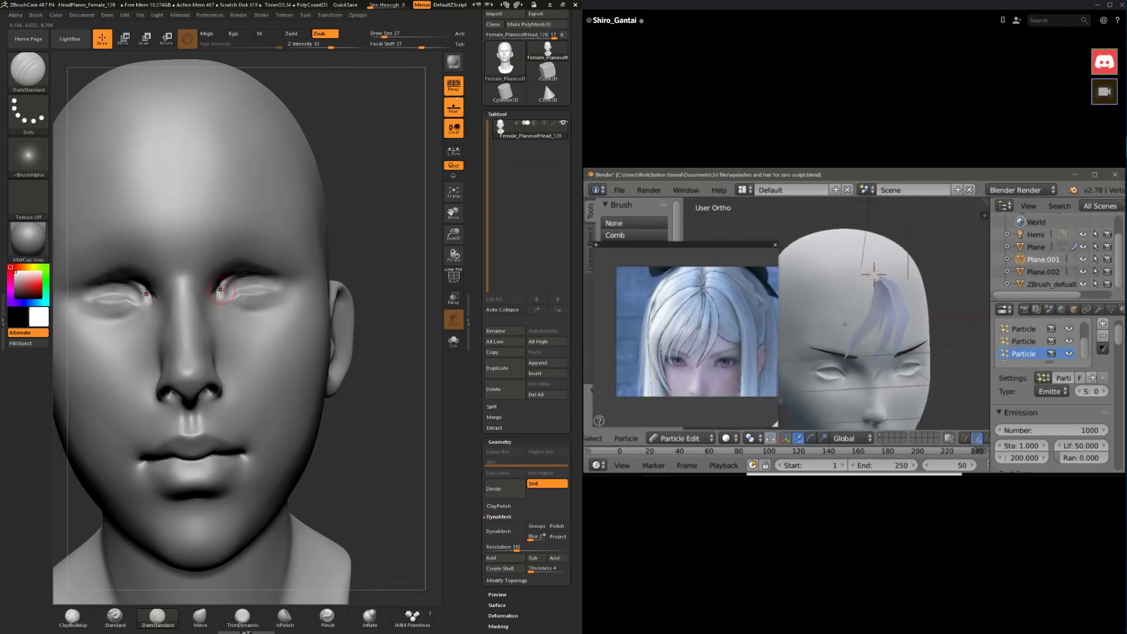
key("ctrl+z")
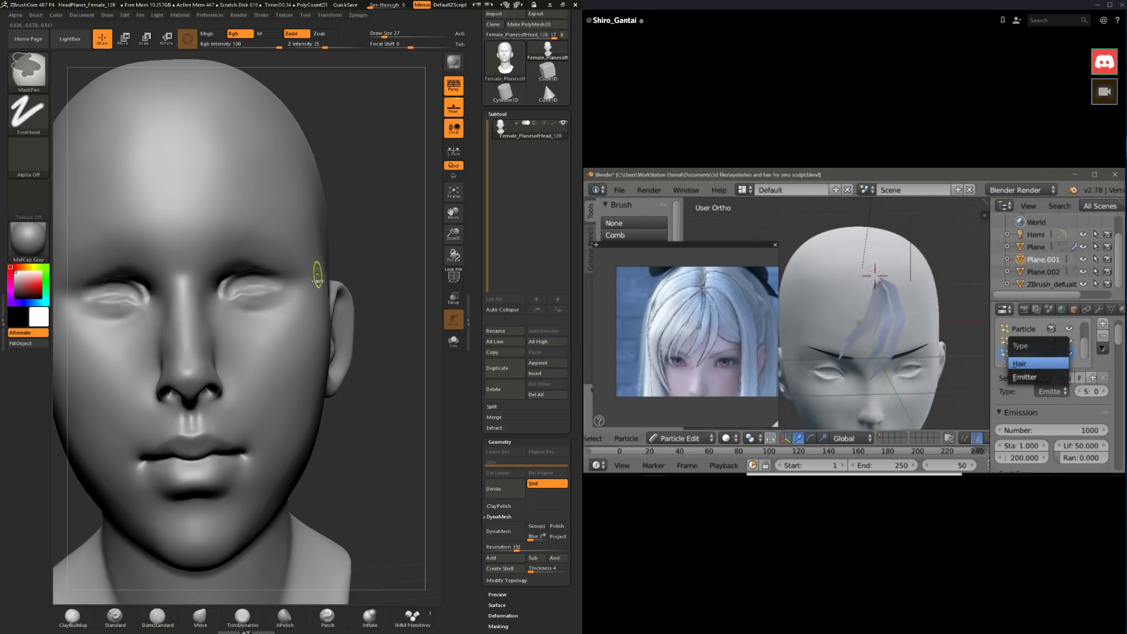
left_click_drag(211, 297, 215, 292, "shift")
mouse_move(216, 291)
right_mouse_down()
mouse_move(382, 237)
mouse_move(276, 246)
right_mouse_up()
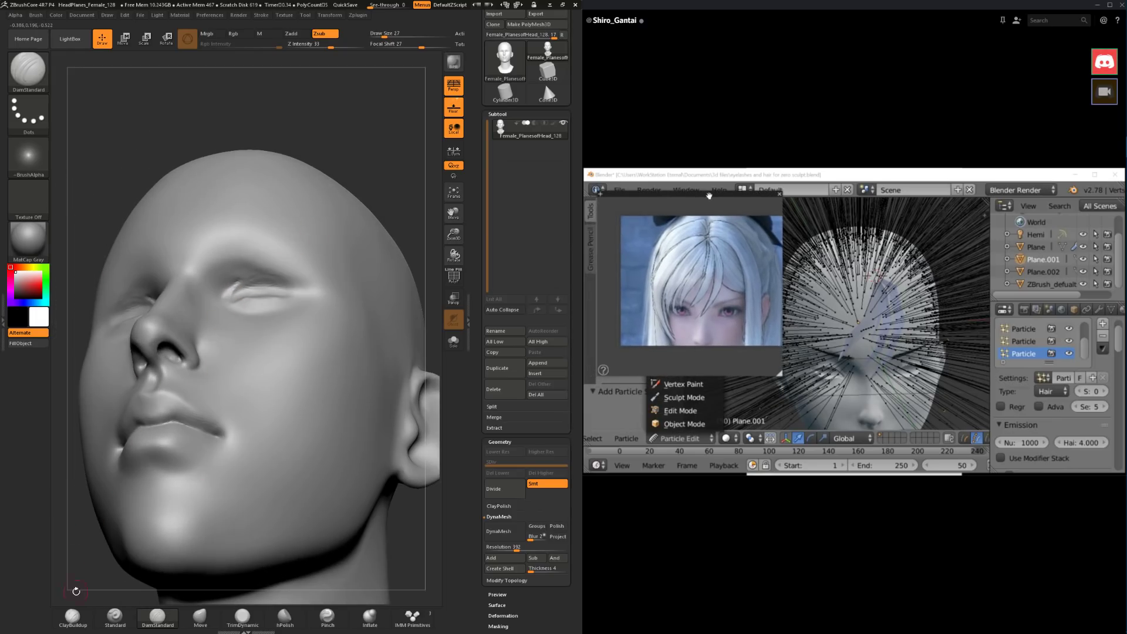
Step: Add volume to the upper eyelids with ClayBuildup at draw size 27, checking the lids from above and below
left_click(73, 615)
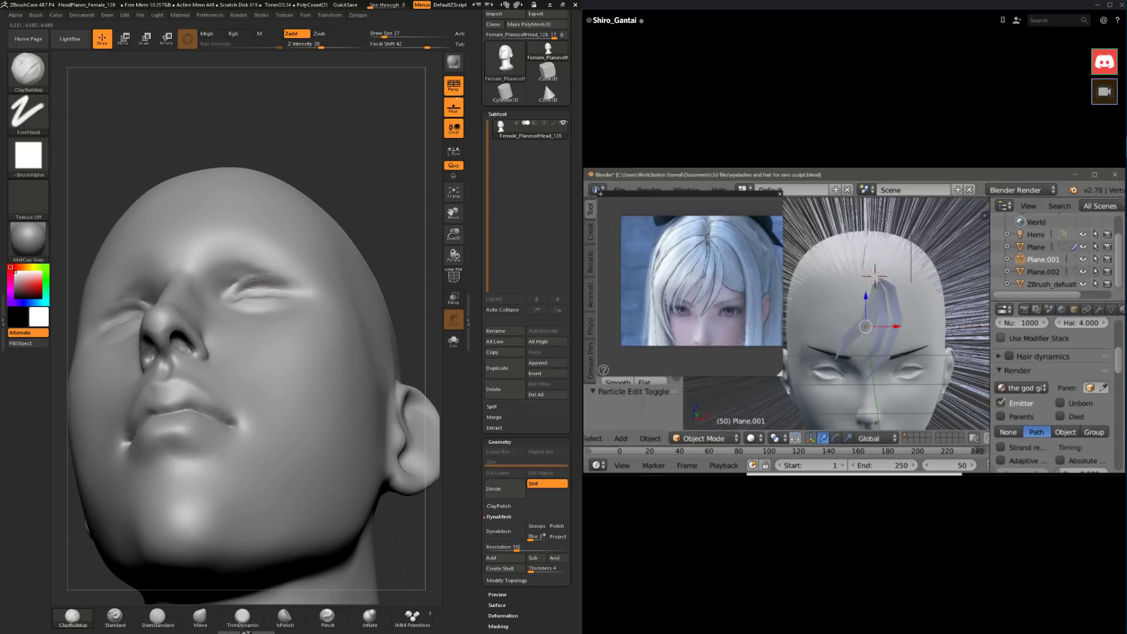
left_click_drag(254, 280, 238, 288)
mouse_move(328, 171)
left_mouse_down()
mouse_move(393, 209)
mouse_move(320, 205)
left_mouse_up()
left_click_drag(285, 284, 243, 290)
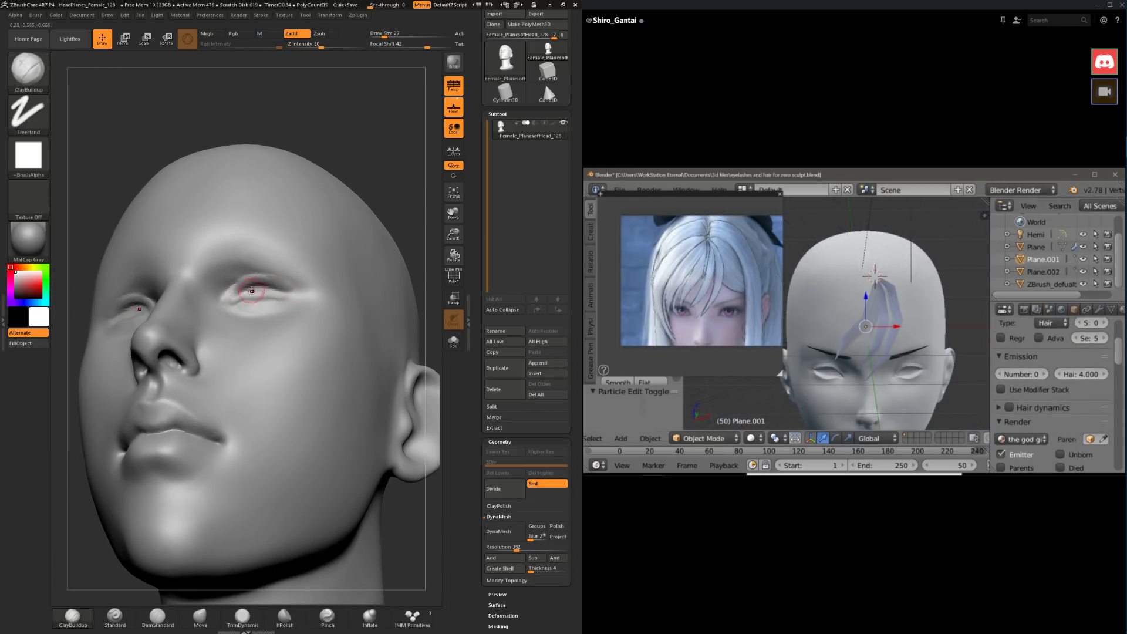
mouse_move(375, 143)
left_mouse_down()
mouse_move(398, 147)
mouse_move(352, 178)
left_mouse_up()
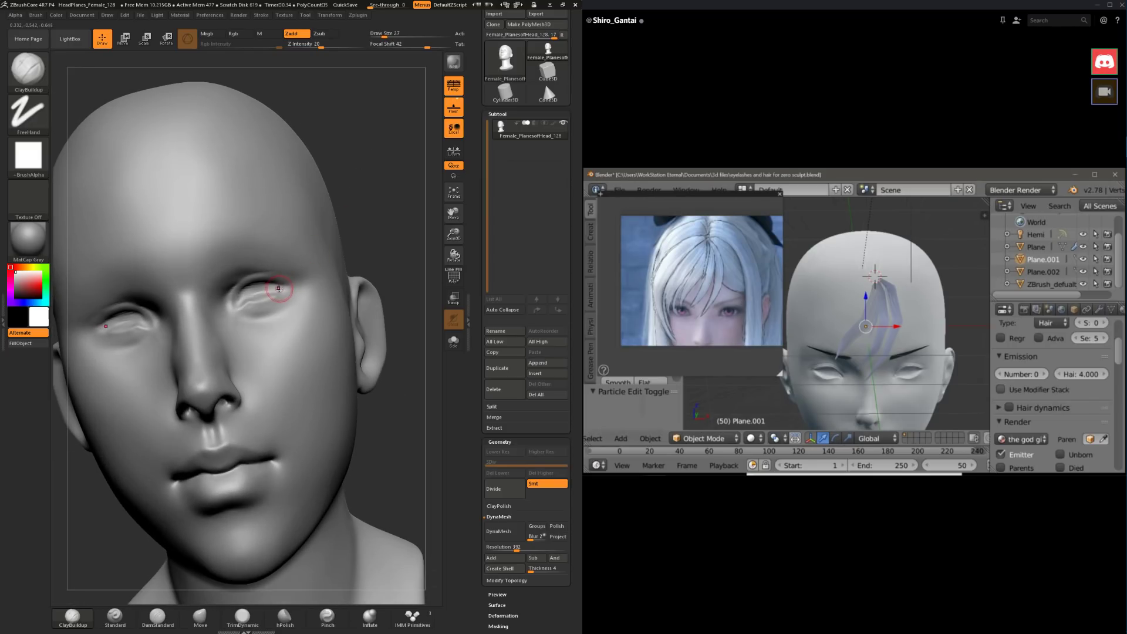
mouse_move(368, 235)
left_mouse_down()
mouse_move(366, 221)
mouse_move(346, 215)
left_mouse_up()
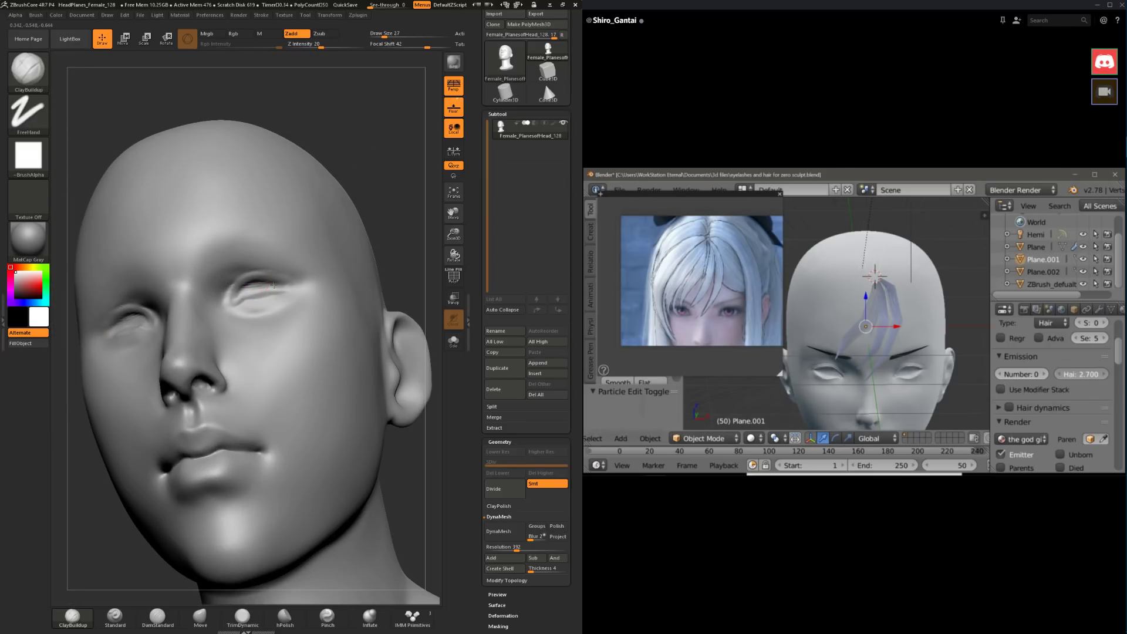
left_click_drag(404, 143, 405, 187)
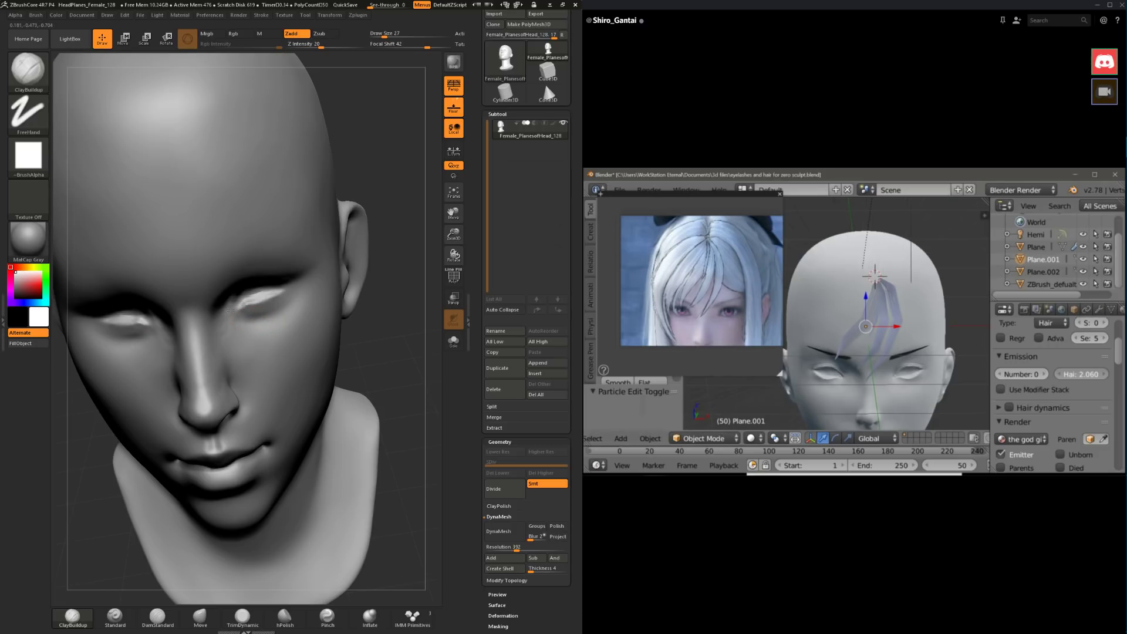
Step: Build up the inner eye corners beside the nose with ClayBuildup and smooth them at draw size 18
left_click_drag(388, 357, 213, 323)
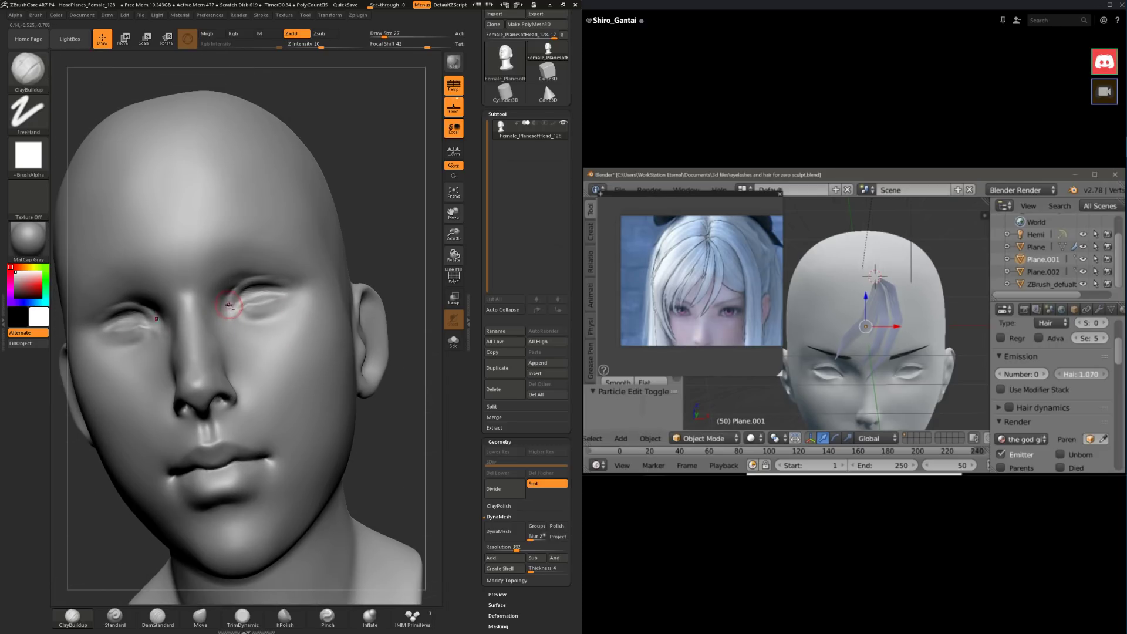
left_click_drag(226, 316, 231, 322)
key("space")
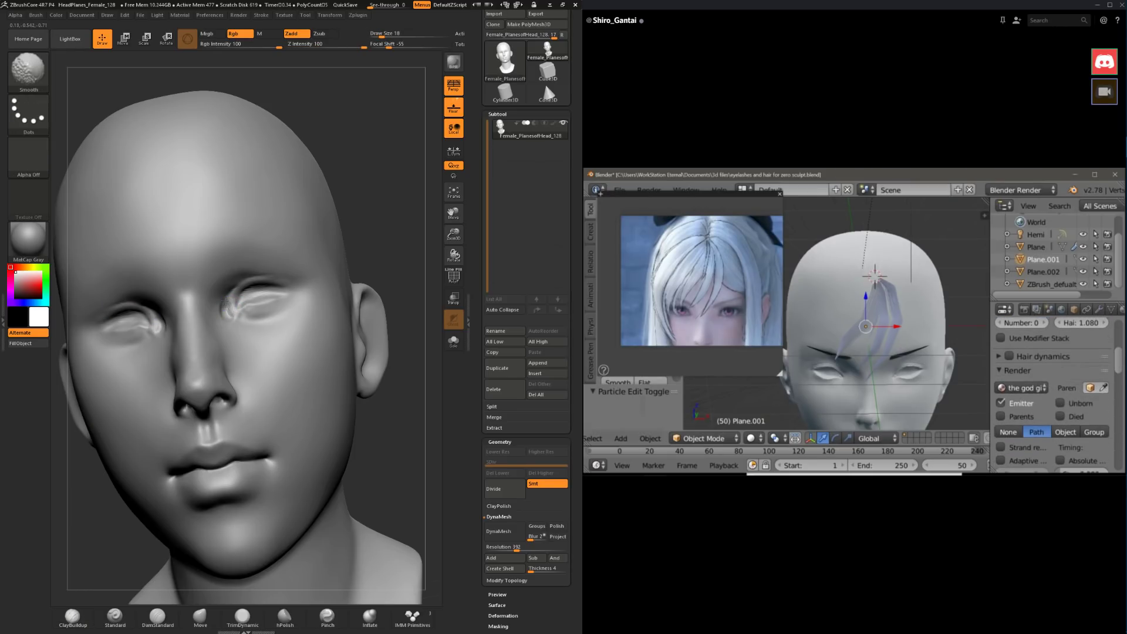
Step: Build up the area between the inner brow and nose bridge with ClayBuildup at draw size 35
key("space")
left_click_drag(214, 297, 220, 297)
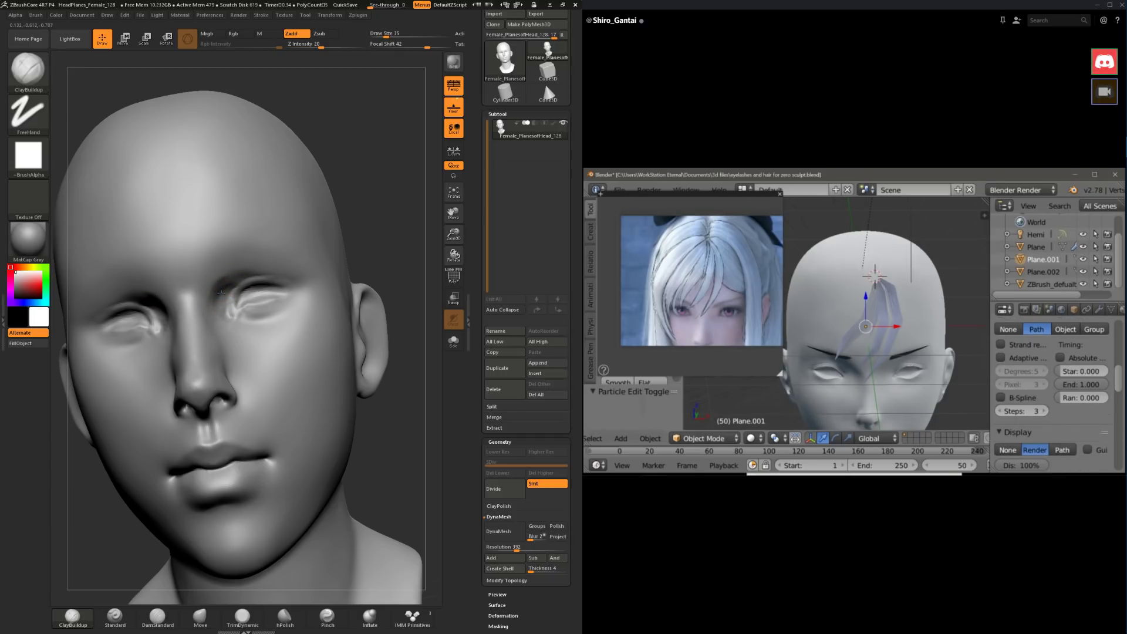
mouse_move(371, 153)
left_mouse_down()
mouse_move(398, 156)
mouse_move(375, 174)
mouse_move(352, 165)
left_mouse_up()
left_click_drag(234, 271, 226, 284, "shift")
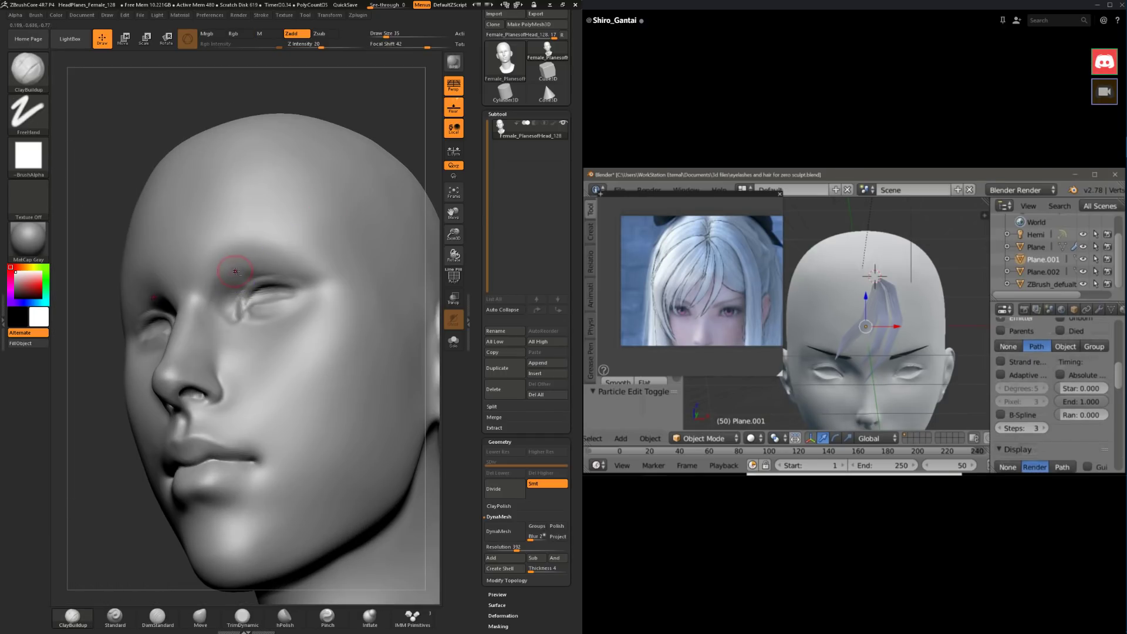
Step: Flatten the sides of the upper nose bridge by the inner eye corners with TrimDynamic at draw size 35 and smooth them
left_click(241, 613)
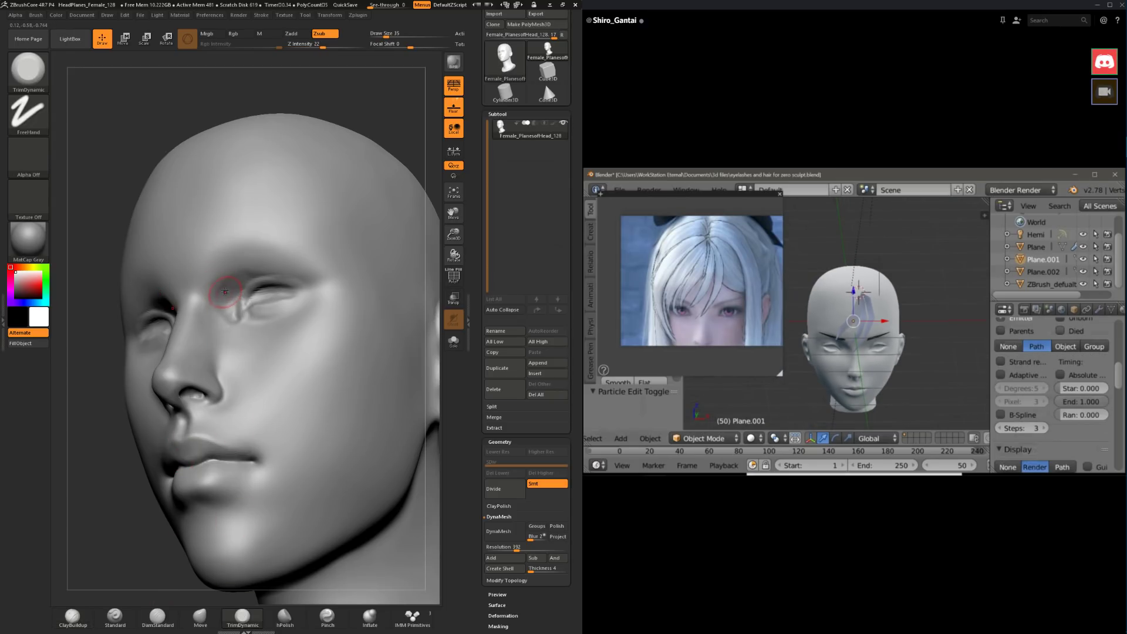
left_click_drag(378, 112, 404, 101)
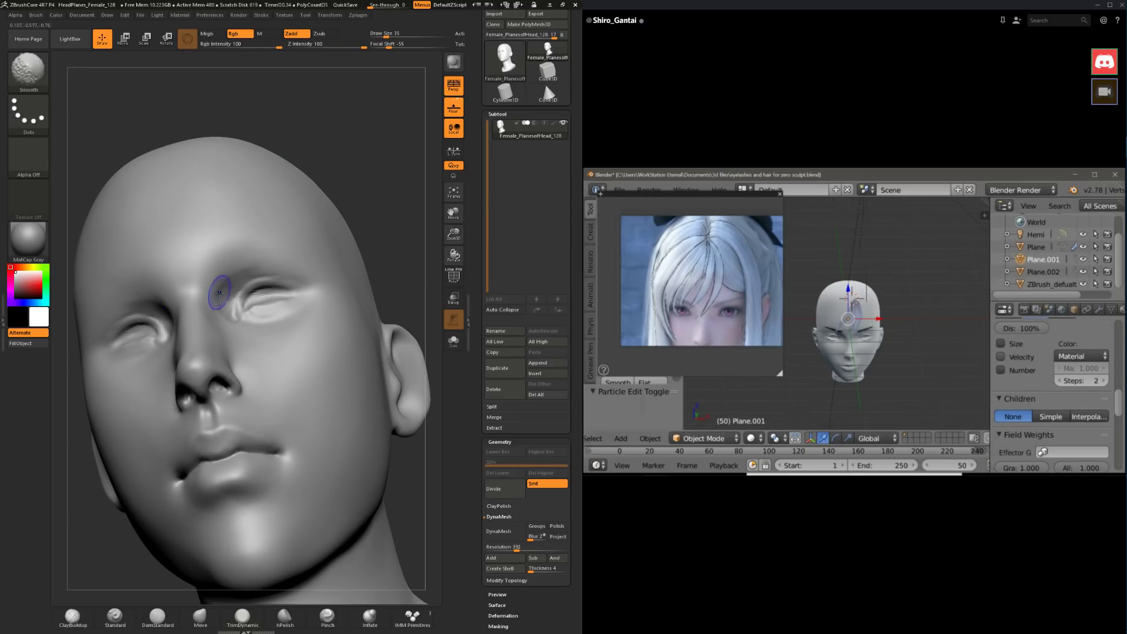
left_click_drag(217, 296, 226, 282, "shift")
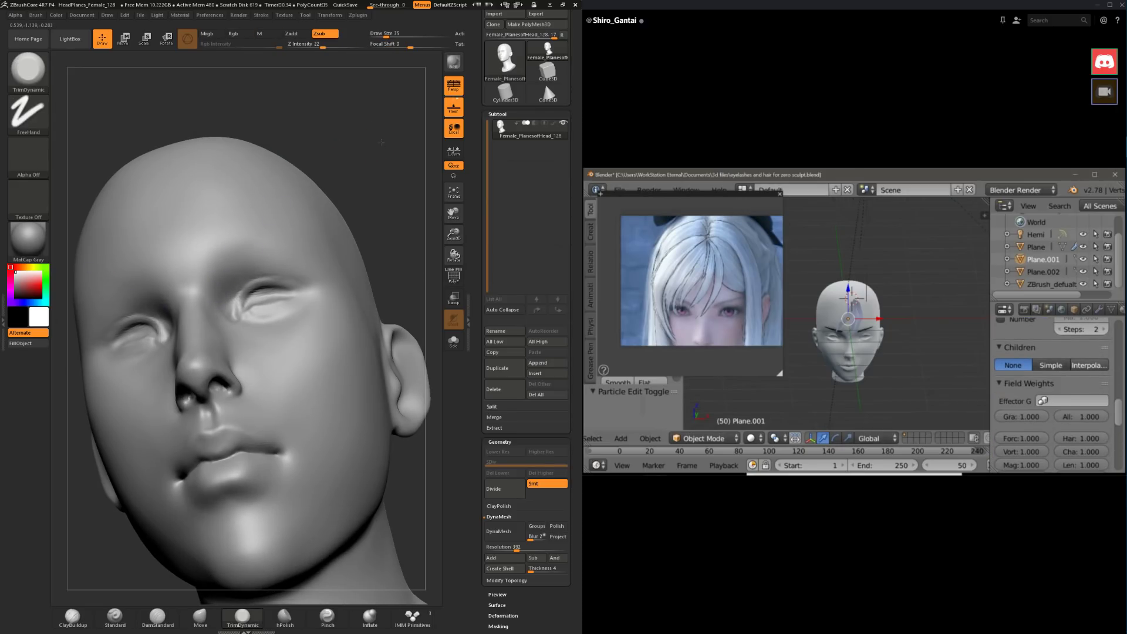
left_click_drag(348, 125, 358, 180)
key("shift")
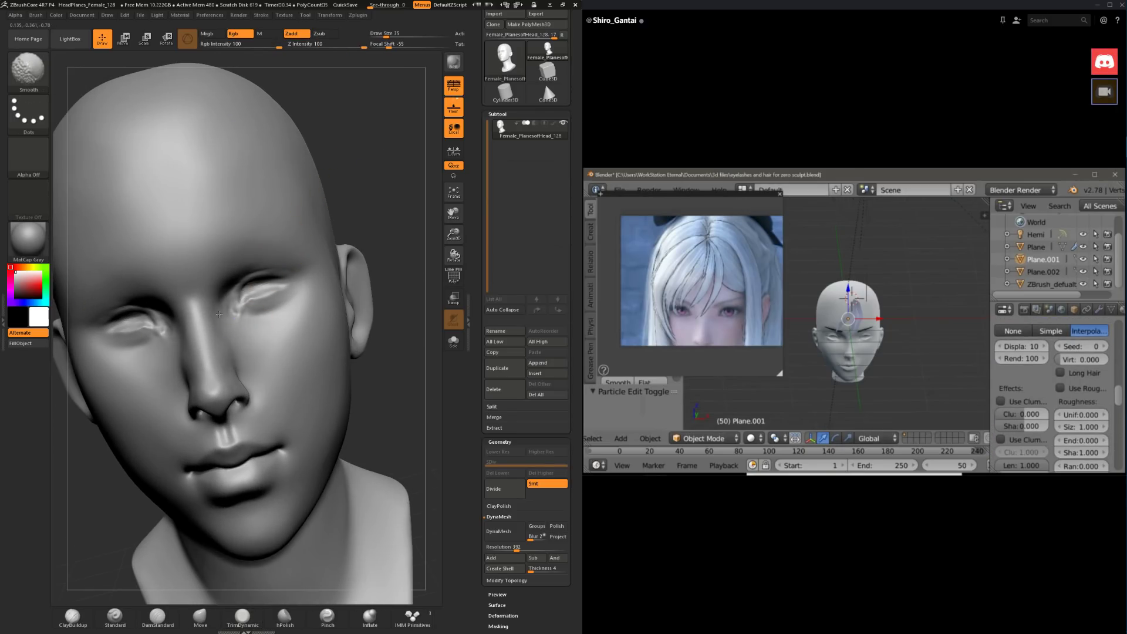
left_click_drag(357, 187, 384, 158)
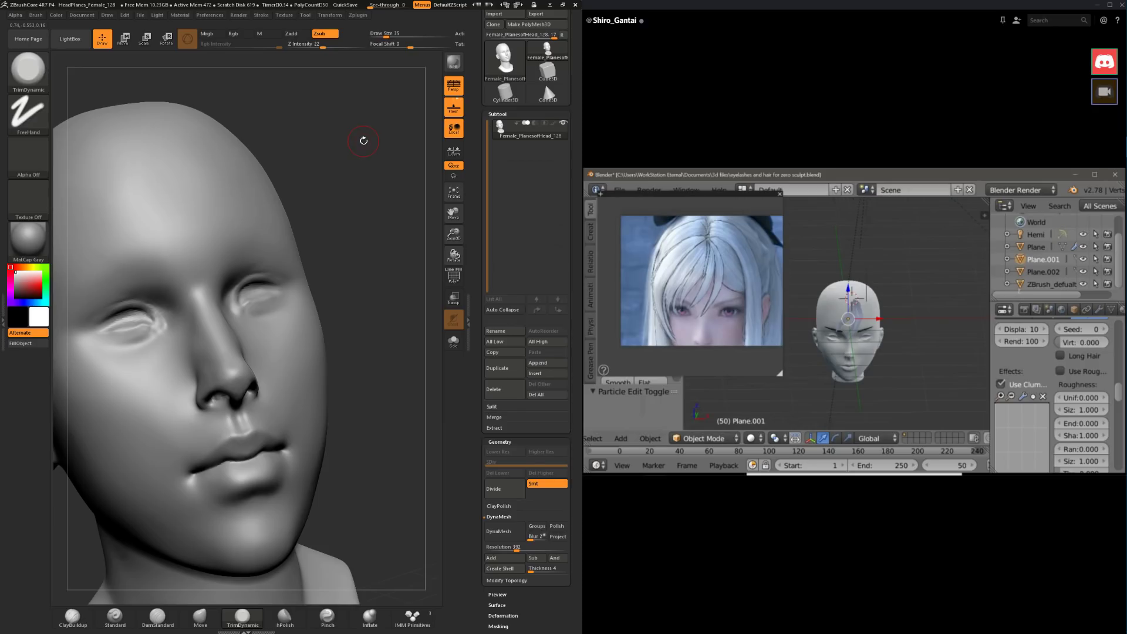
Step: Build up diagonal folds below the inner eye corners with ClayBuildup at draw size 22 and smooth them at draw size 37
left_click_drag(394, 352, 374, 365, "shift")
left_click(73, 618)
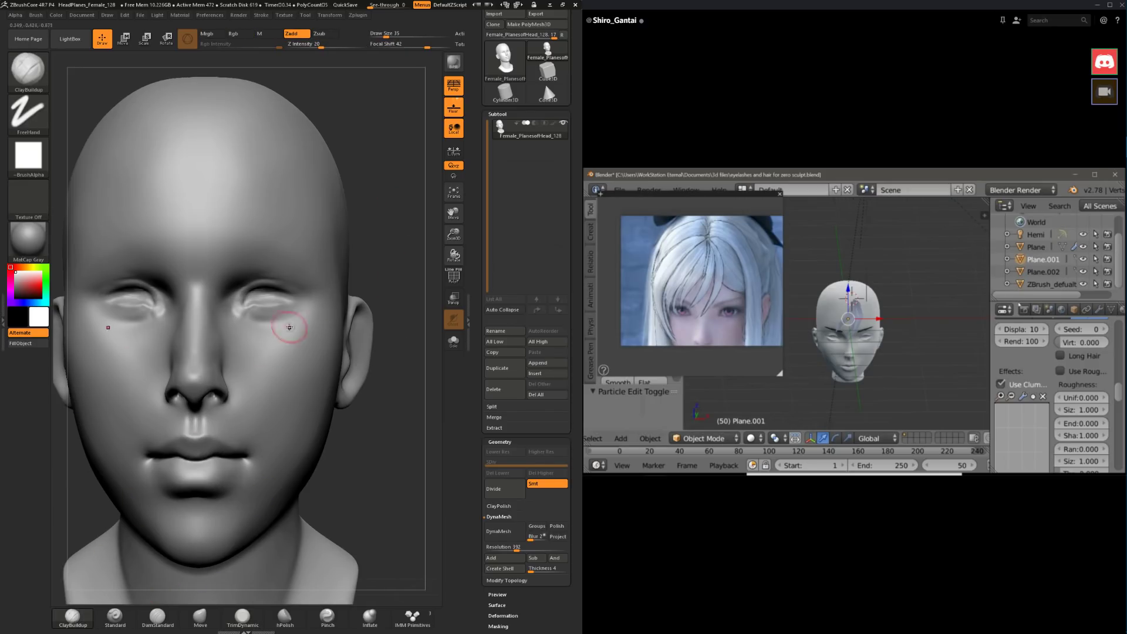
key("space")
left_click_drag(389, 264, 375, 269)
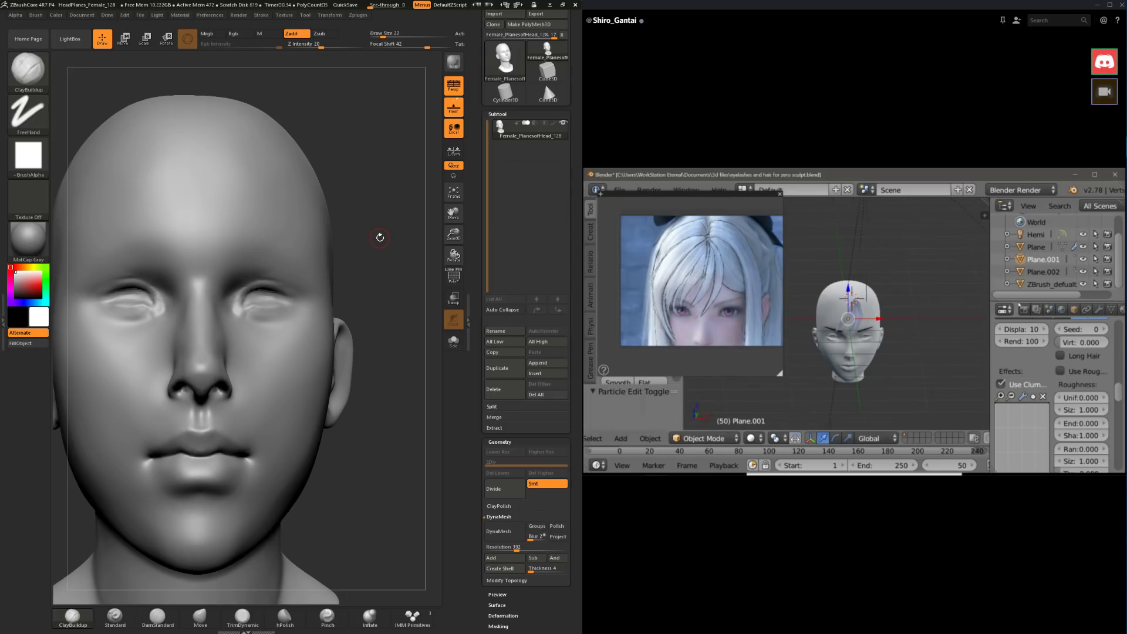
left_click_drag(380, 237, 365, 238)
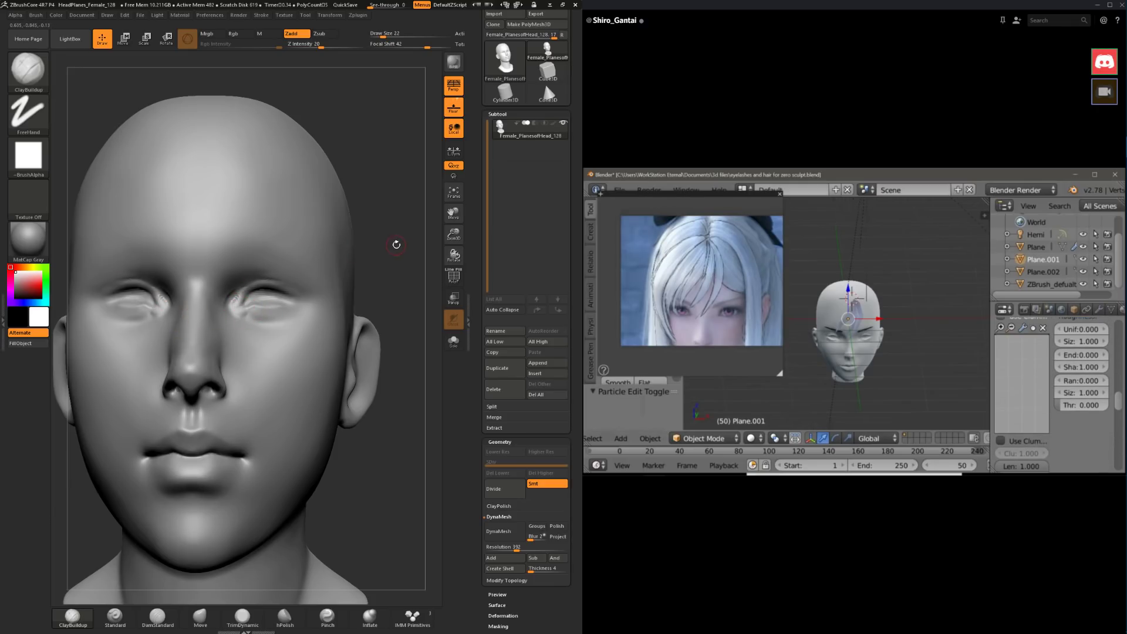
left_click_drag(396, 244, 229, 302, "shift")
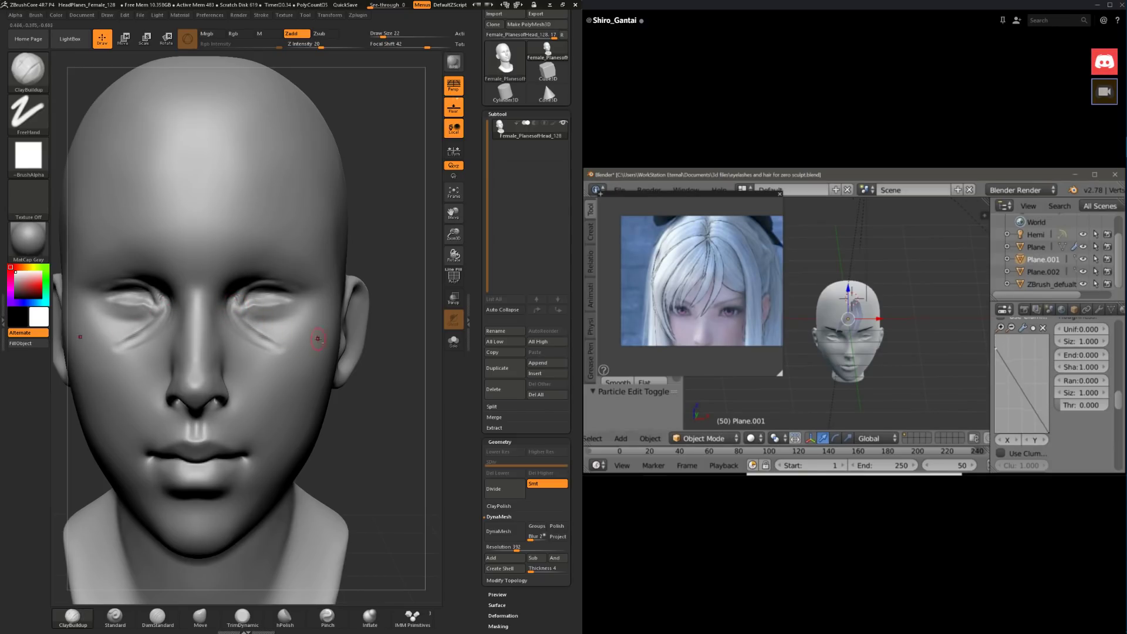
left_click_drag(402, 272, 360, 279)
key("space")
left_click(382, 248)
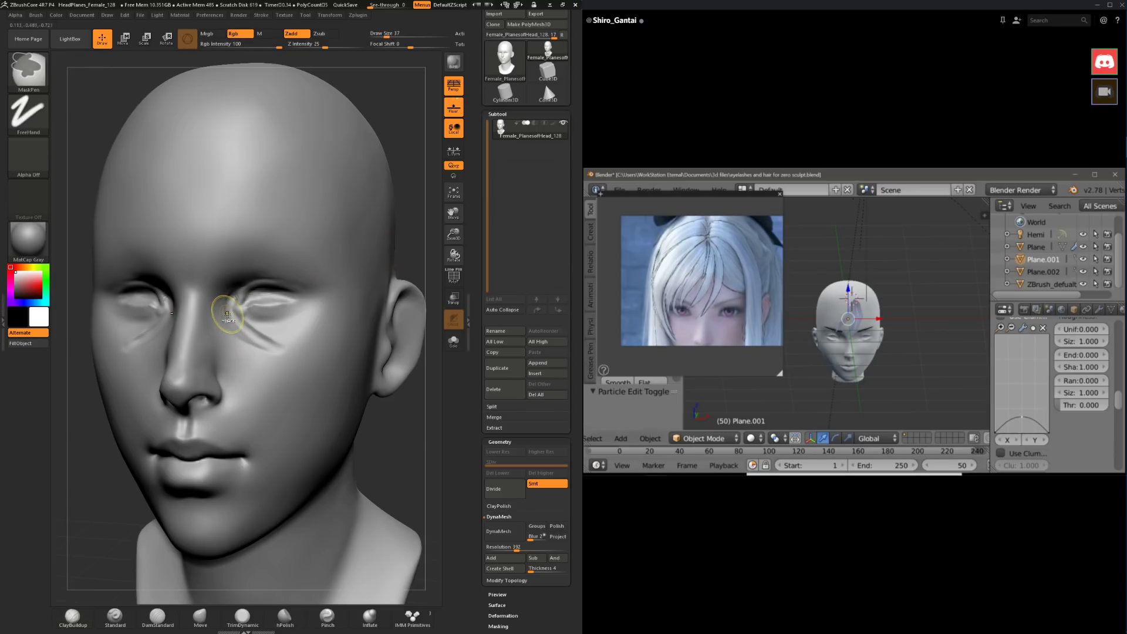
key("shift")
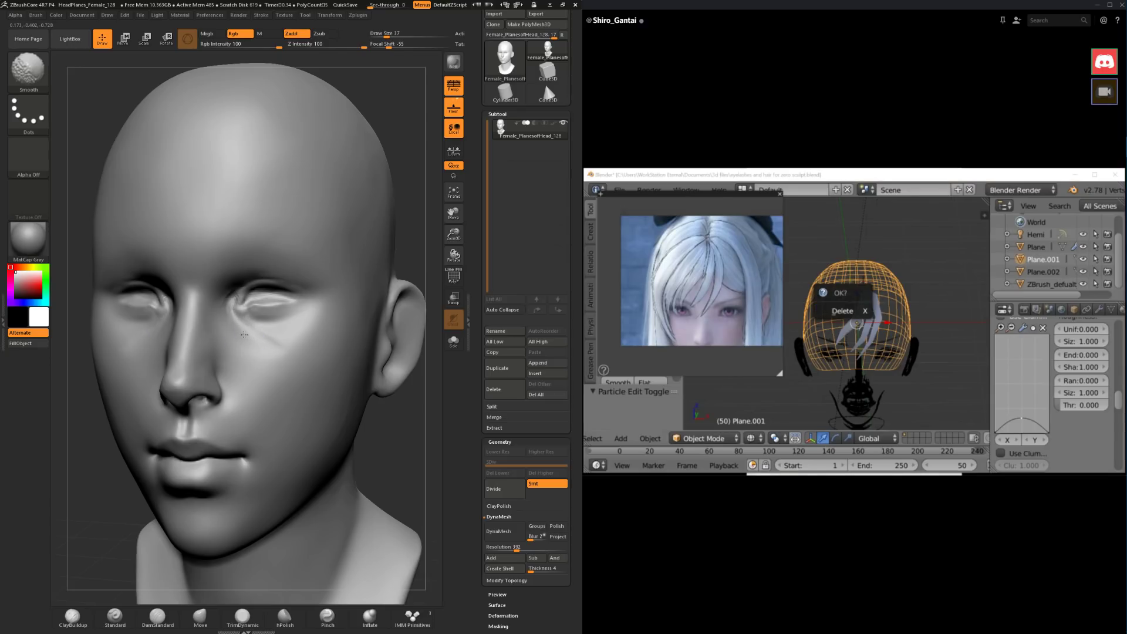
Step: Adjust the shape of the inner eye corners with the Move brush at draw size 37 and smooth them
right_click_drag(305, 300, 320, 253, "ctrl")
right_click_drag(320, 293, 364, 338)
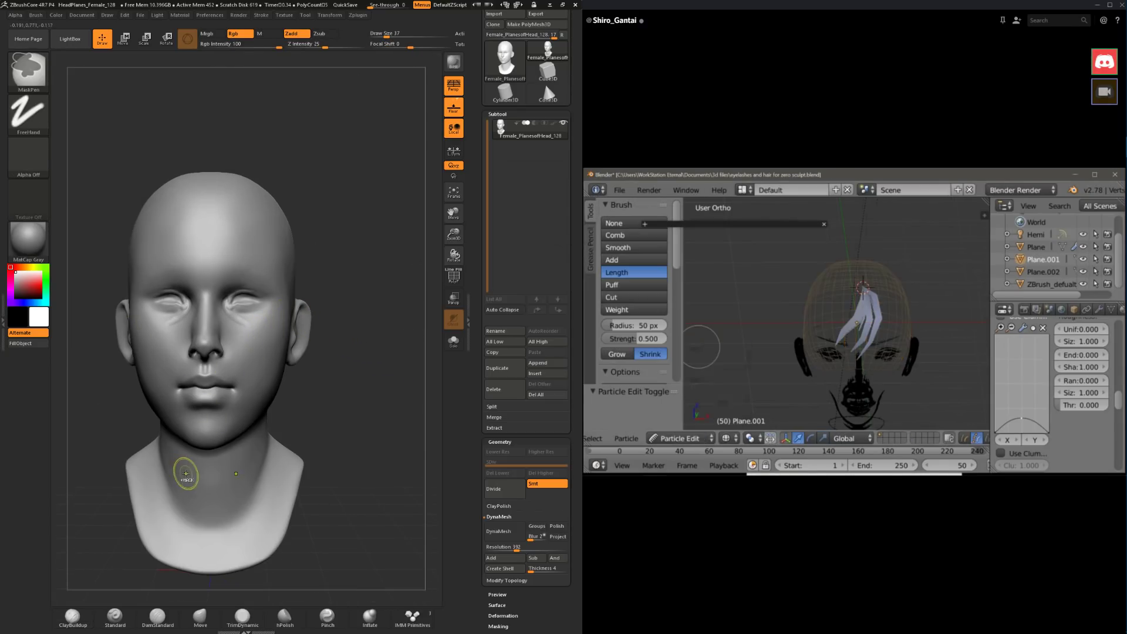
left_click(200, 617)
right_click_drag(252, 264, 252, 346, "alt")
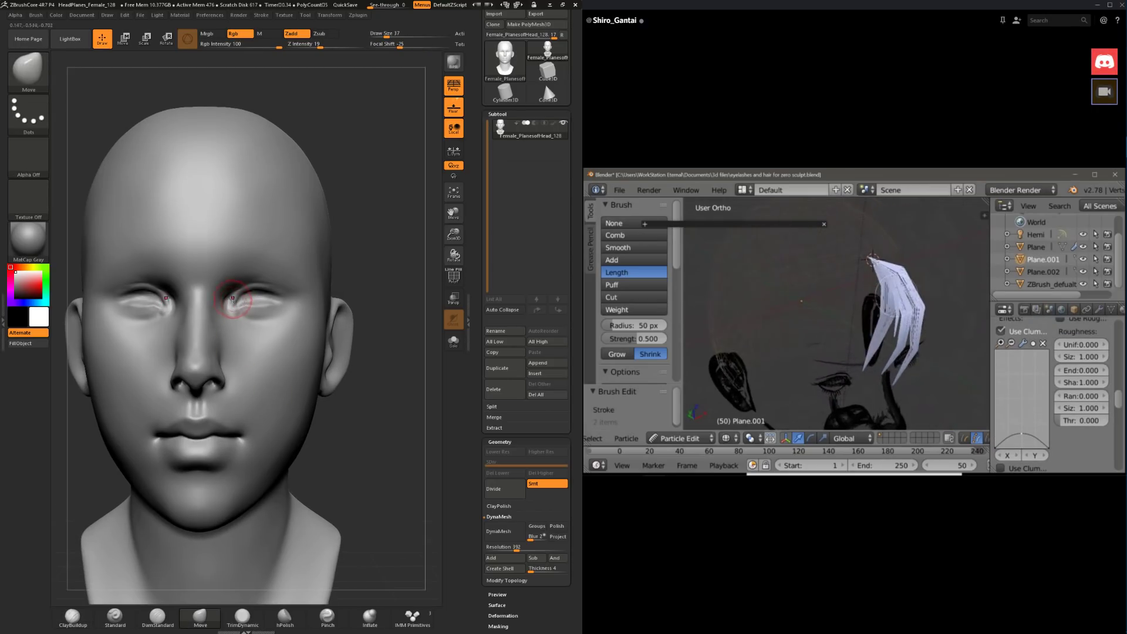
key("shift")
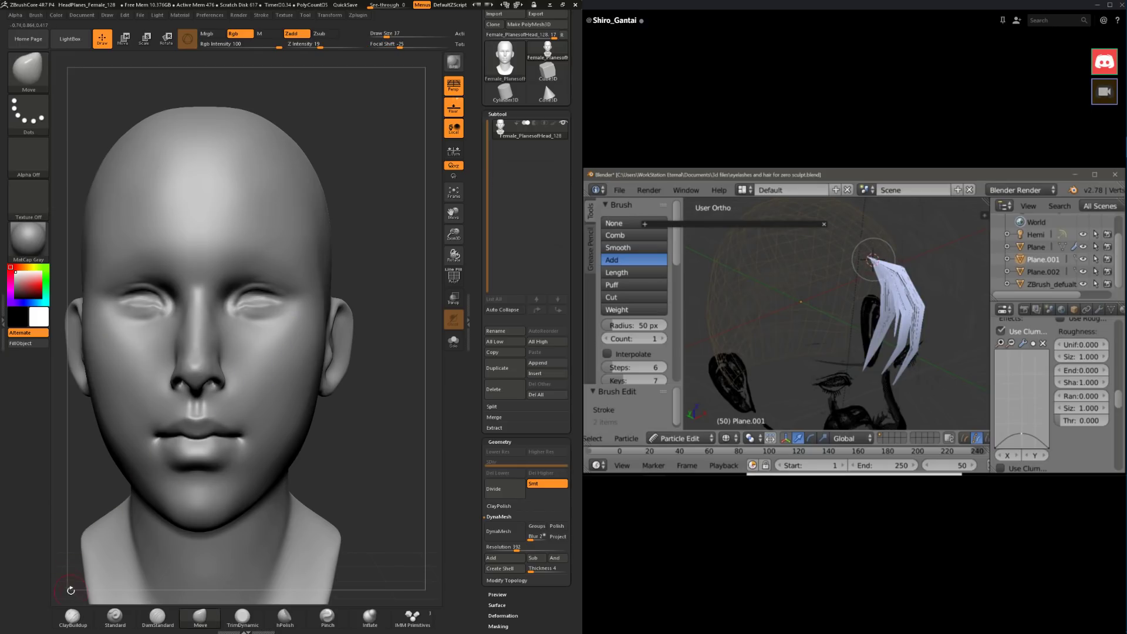
Step: Add volume between the inner eye corners and the nose with ClayBuildup at draw size 27 and smooth it, working from below
left_click(72, 615)
key("space")
left_click_drag(354, 276, 352, 276)
right_click_drag(385, 287, 395, 222, "ctrl")
mouse_move(395, 222)
right_mouse_down()
mouse_move(333, 205)
mouse_move(400, 170)
mouse_move(379, 280)
mouse_move(408, 230)
right_mouse_up()
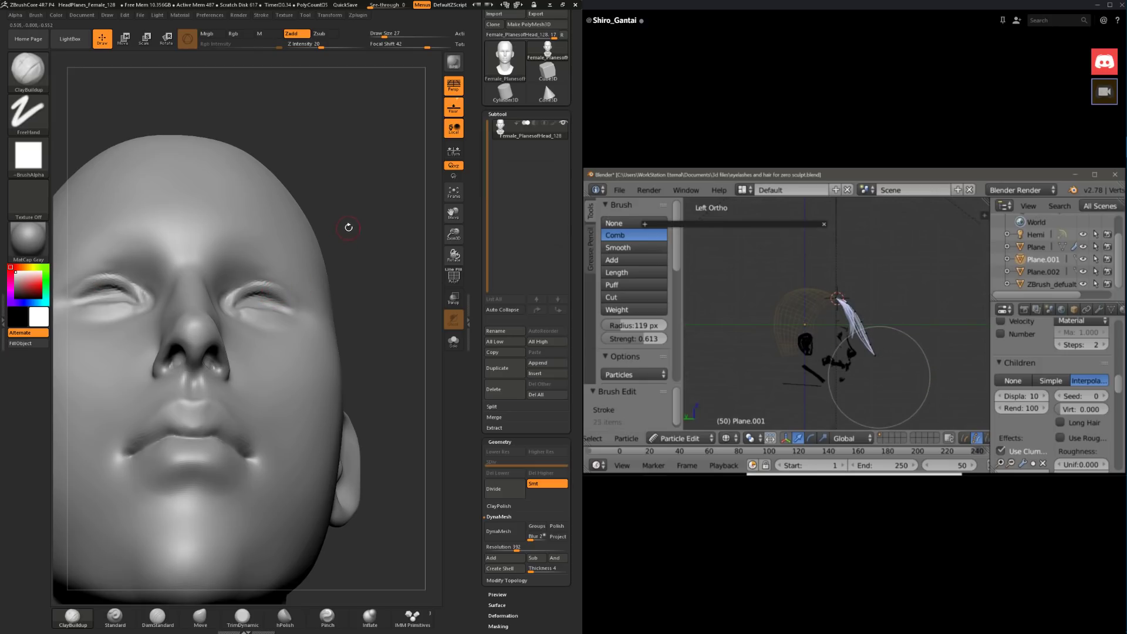
mouse_move(347, 226)
right_mouse_down()
mouse_move(333, 247)
mouse_move(349, 201)
right_mouse_up()
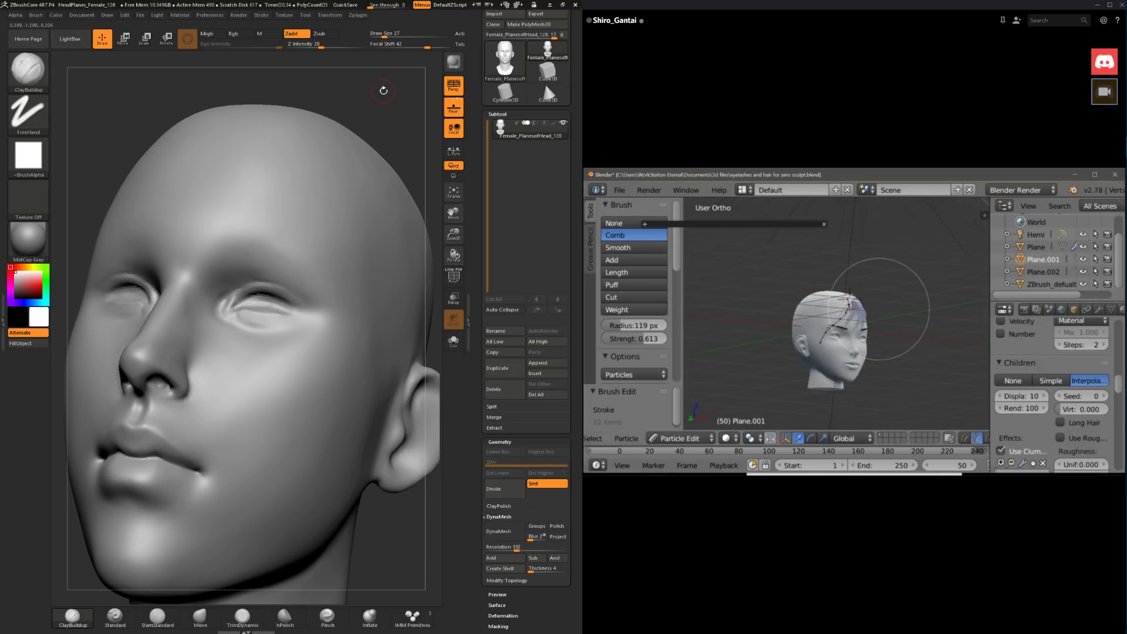
right_click_drag(382, 88, 259, 259)
key("shift")
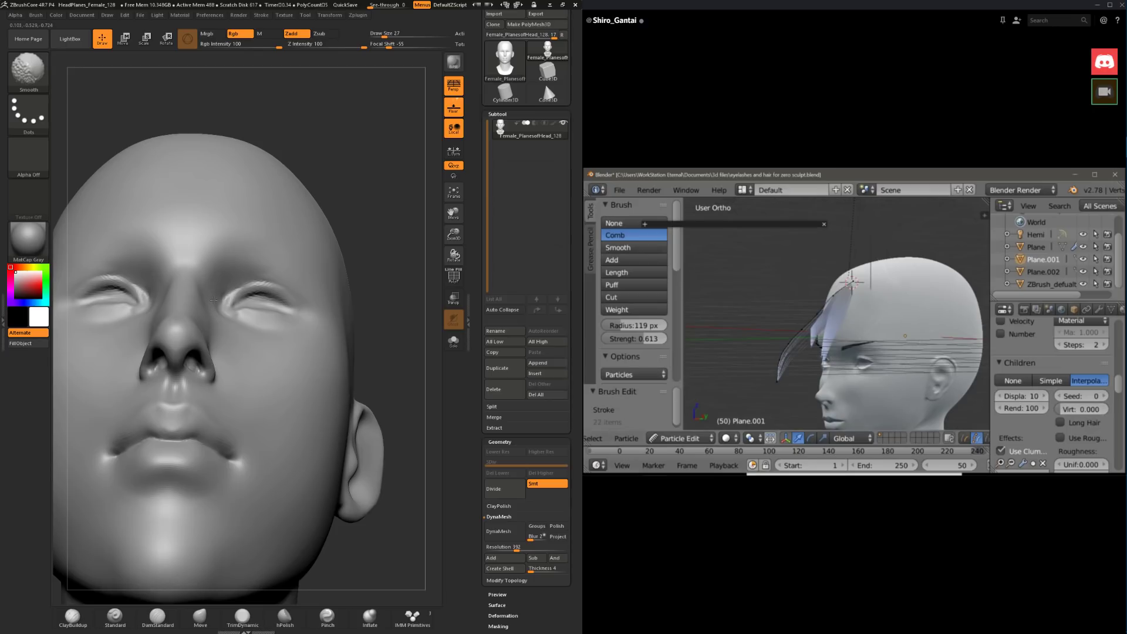
right_click_drag(220, 321, 217, 322)
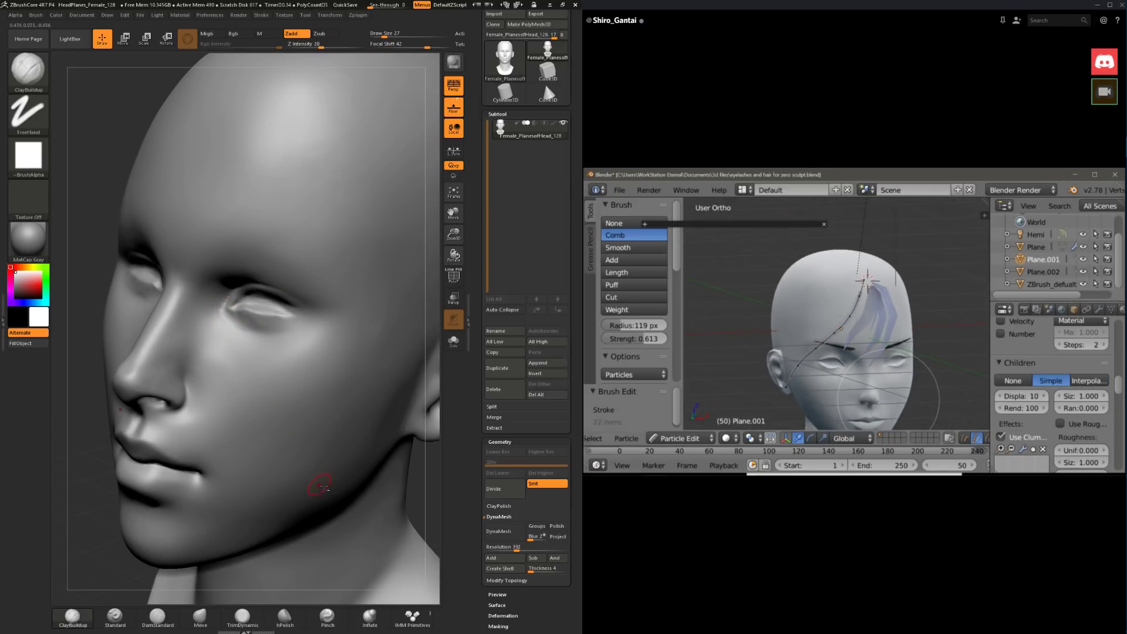
Step: Refine the upper eyelids and brow with ClayBuildup at draw size 27, checking front and three-quarter views
left_click_drag(419, 482, 361, 405, "alt")
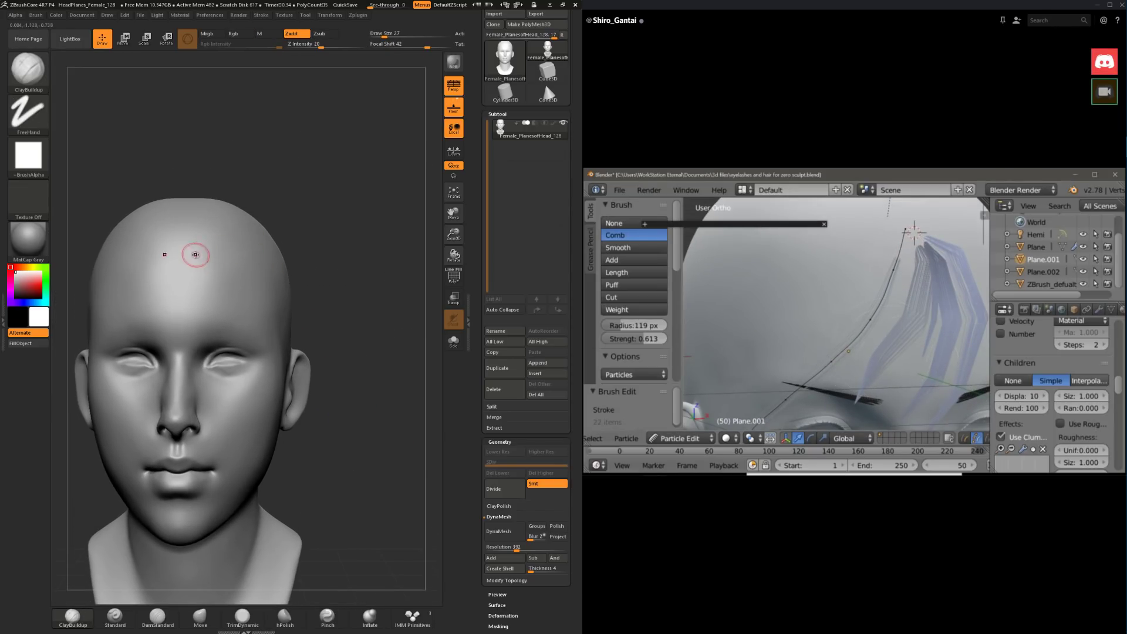
left_click_drag(223, 361, 233, 357)
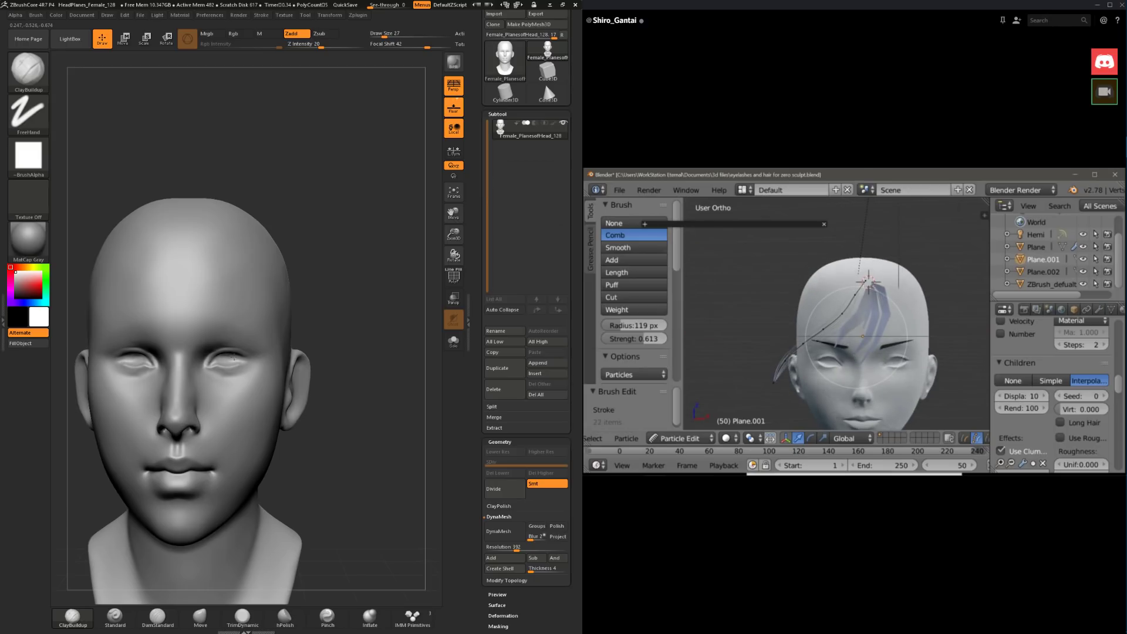
left_click_drag(355, 405, 320, 358)
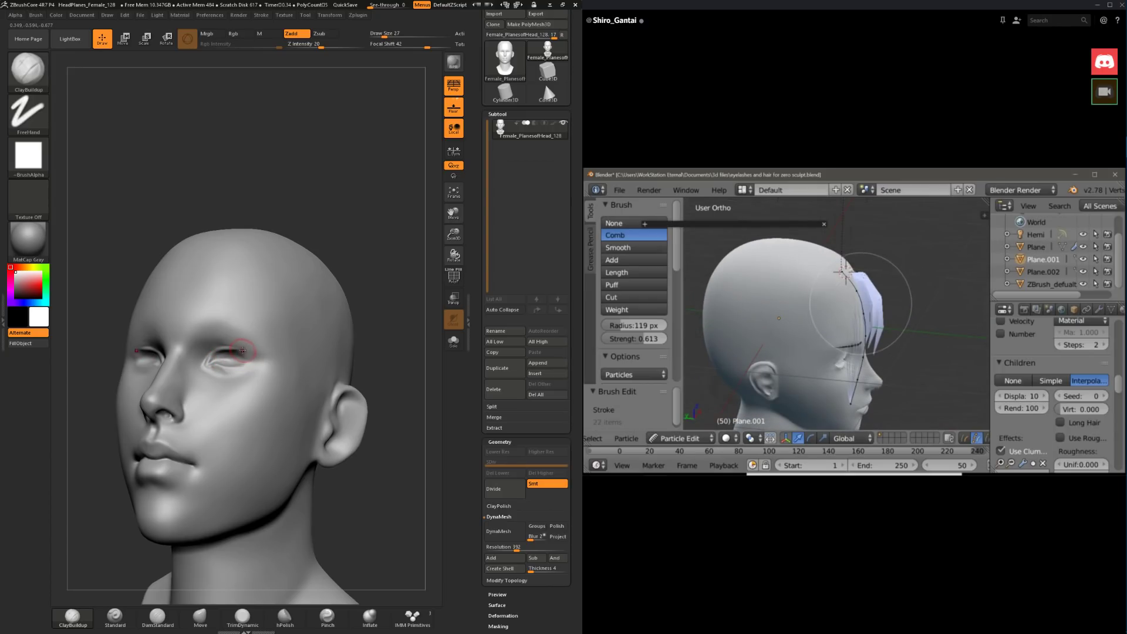
mouse_move(370, 344)
left_mouse_down()
mouse_move(399, 352)
mouse_move(376, 349)
mouse_move(376, 364)
left_mouse_up()
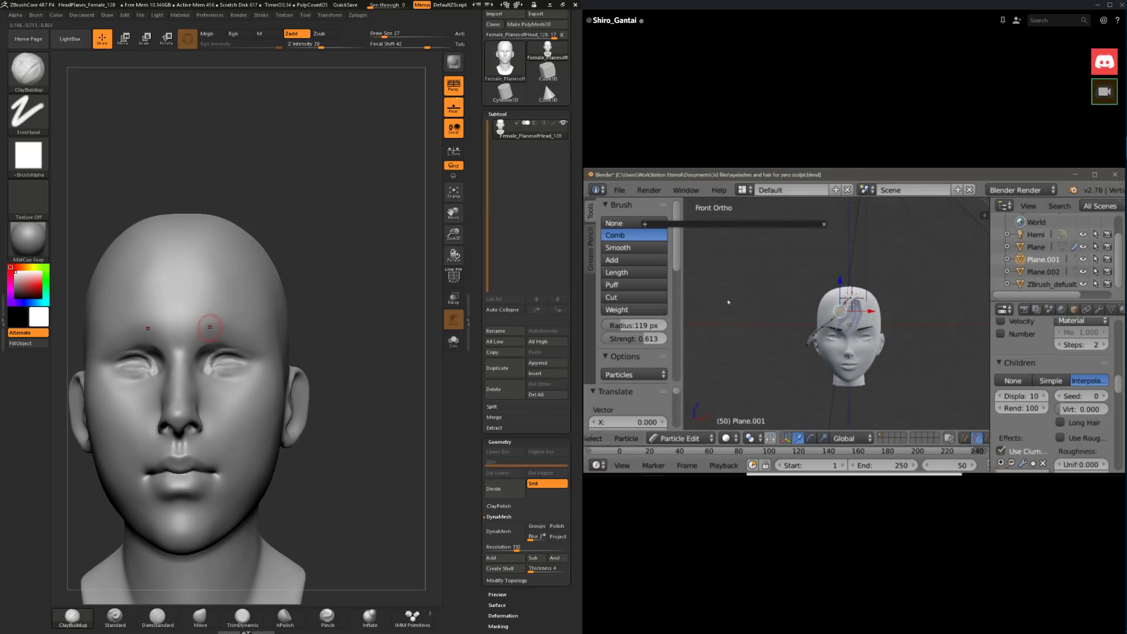
right_click_drag(347, 292, 337, 300, "ctrl")
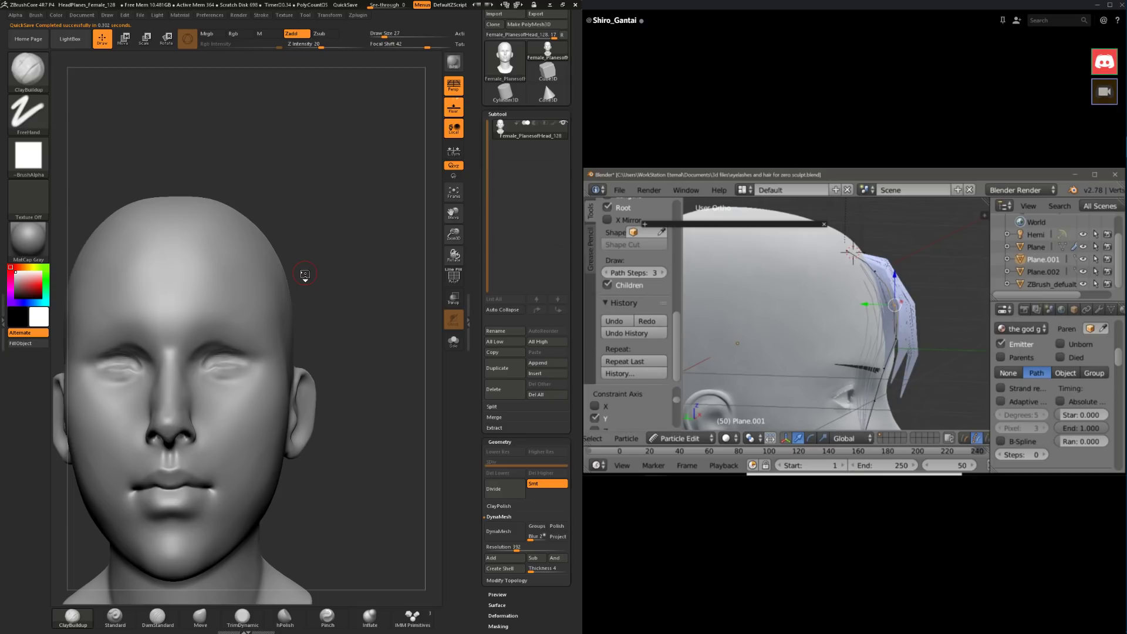
Step: Smooth the side of the forehead at draw size 54, accepting the removal of the newer undo history entries
mouse_move(395, 382)
left_mouse_down()
mouse_move(390, 408)
mouse_move(383, 335)
left_mouse_up()
key("space")
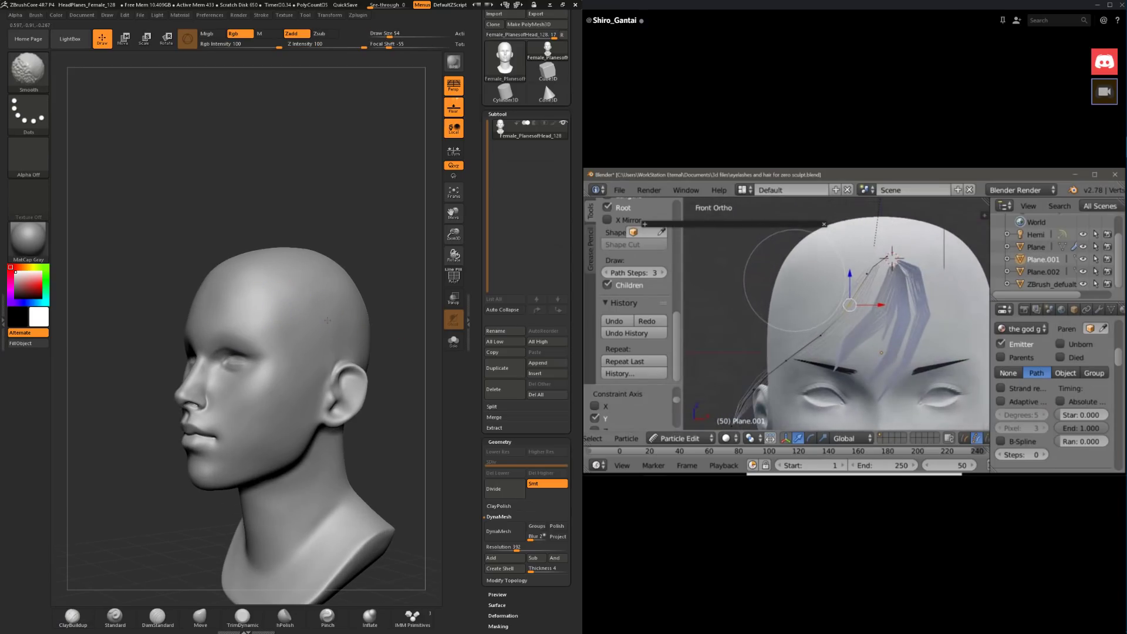
left_click(332, 301, "shift")
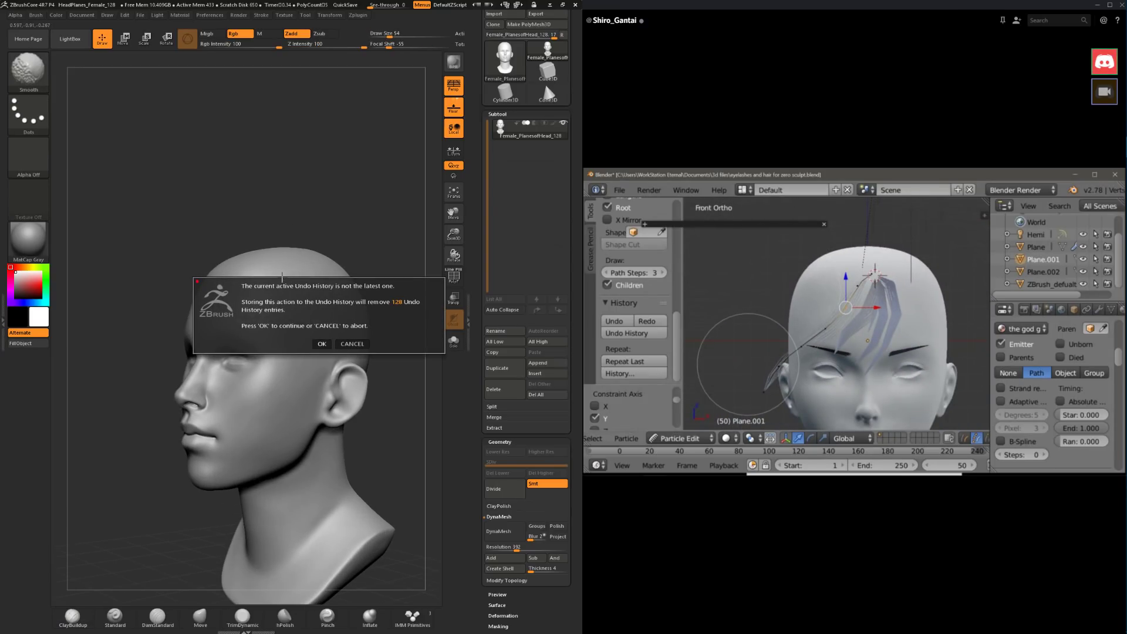
left_click(317, 345)
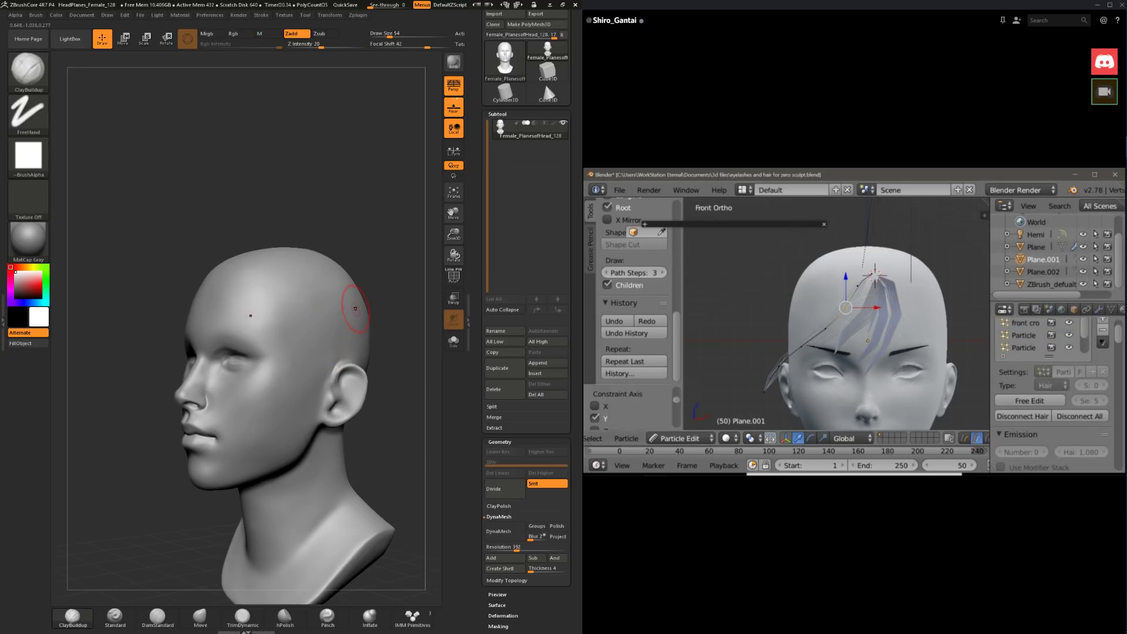
mouse_move(361, 253)
left_mouse_down()
mouse_move(376, 251)
mouse_move(366, 266)
left_mouse_up()
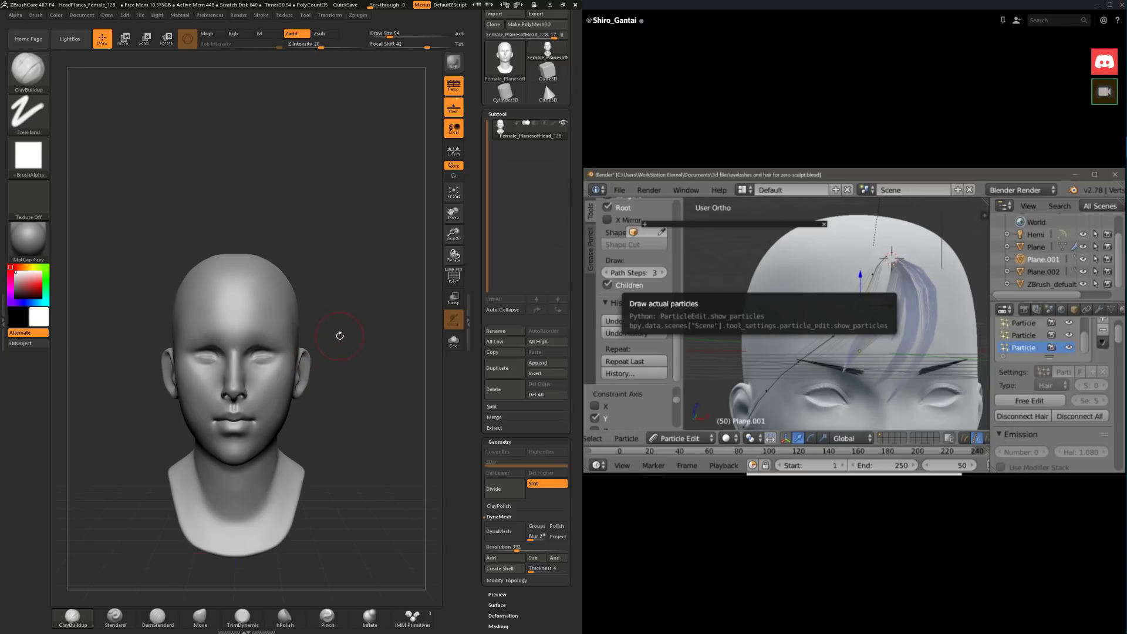
Step: Reshape the outer eye area with the Move brush at draw size 37, checking it in three-quarter view
left_click(200, 617)
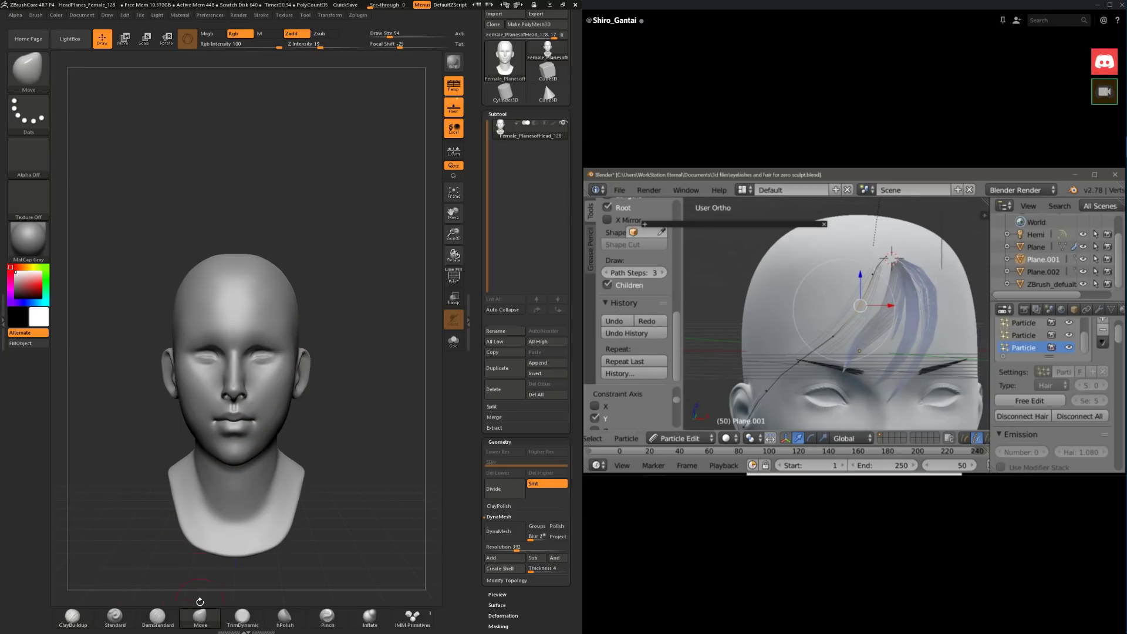
mouse_move(370, 435)
left_mouse_down()
mouse_move(346, 423)
mouse_move(325, 347)
left_mouse_up()
key("space")
left_click_drag(262, 371, 259, 371)
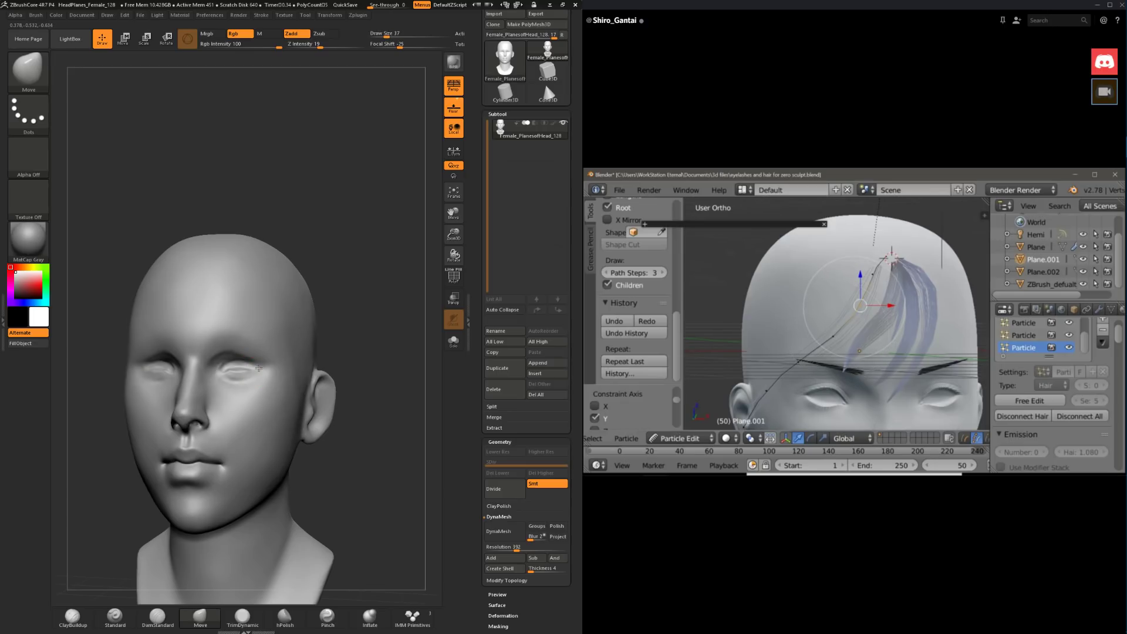
left_click(261, 370)
left_click(264, 395)
left_click_drag(363, 405, 311, 388)
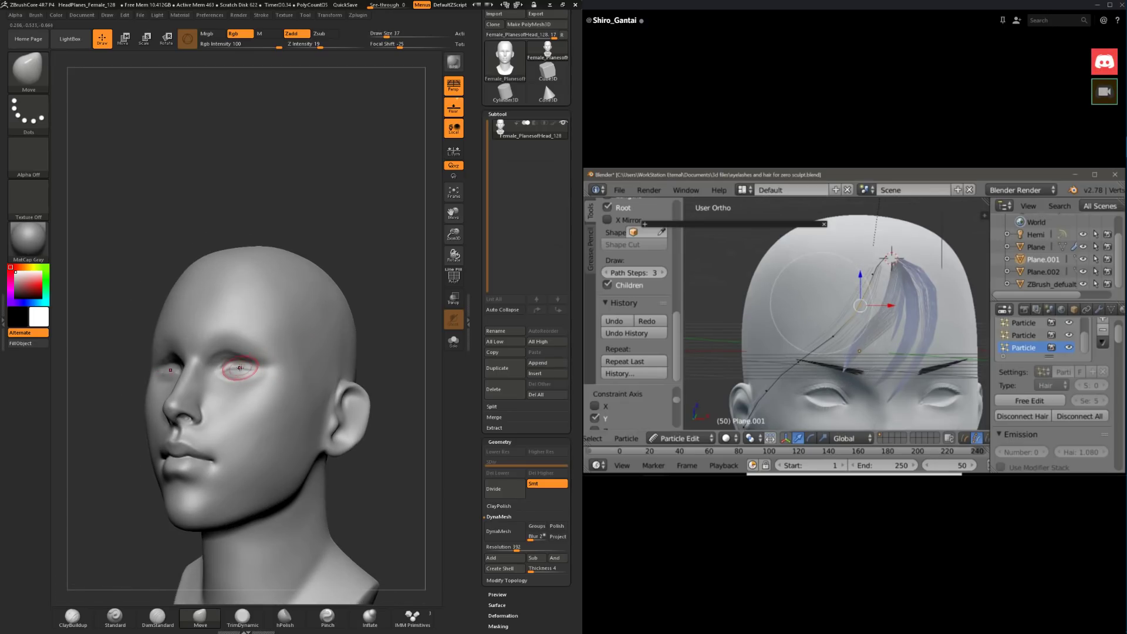
Step: Flatten the area between the upper eyelids and brow with TrimDynamic at draw size 37
left_click_drag(352, 493, 399, 437)
left_click(243, 617)
left_click_drag(346, 528, 320, 499)
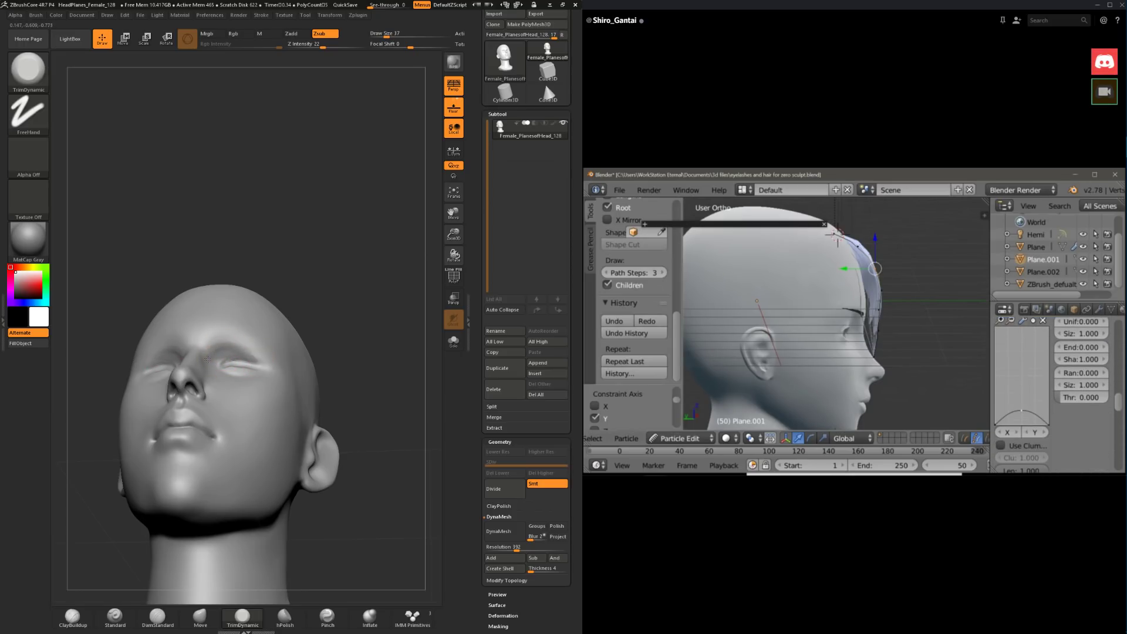
mouse_move(342, 298)
left_mouse_down()
mouse_move(345, 320)
mouse_move(359, 319)
mouse_move(345, 290)
mouse_move(357, 306)
left_mouse_up()
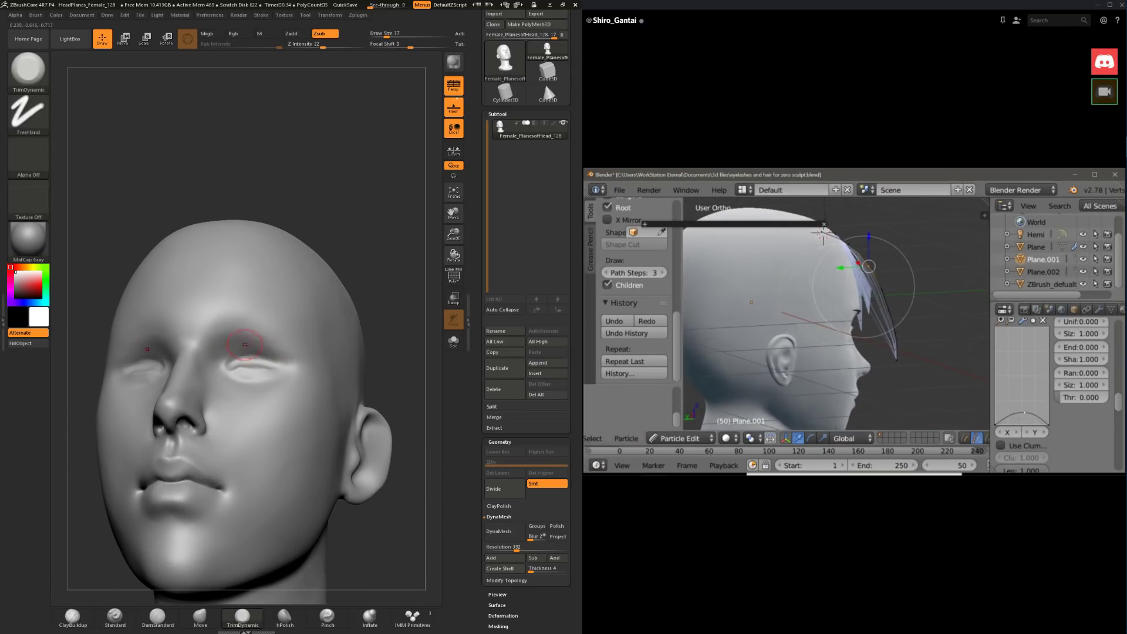
left_click_drag(340, 297, 207, 438)
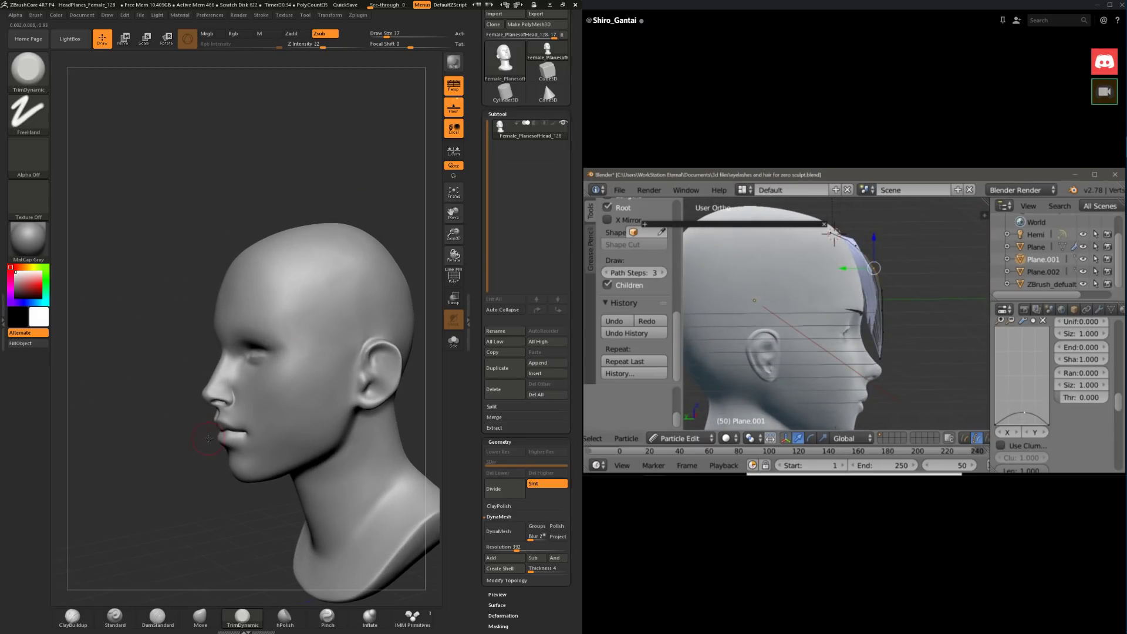
Step: Try to carve the upper eyelid crease with DamStandard at draw size 37 and Z intensity 16
left_click(171, 625)
mouse_move(149, 554)
left_mouse_down()
mouse_move(330, 394)
mouse_move(377, 392)
mouse_move(358, 375)
mouse_move(296, 391)
left_mouse_up()
key("ctrl+z")
key("space")
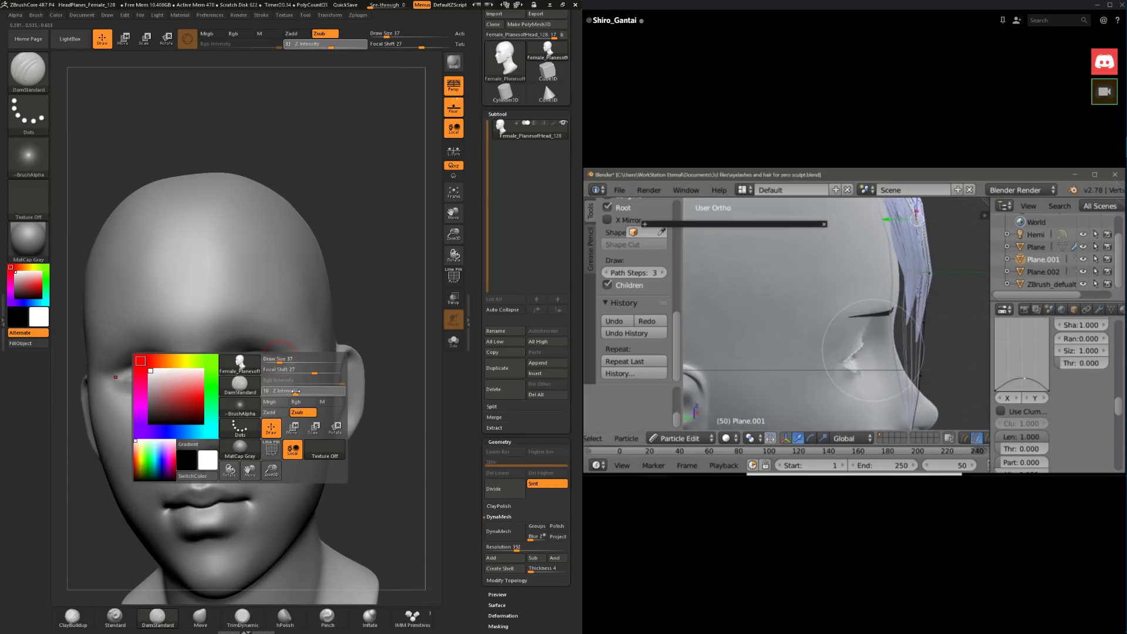
left_click_drag(388, 281, 335, 293)
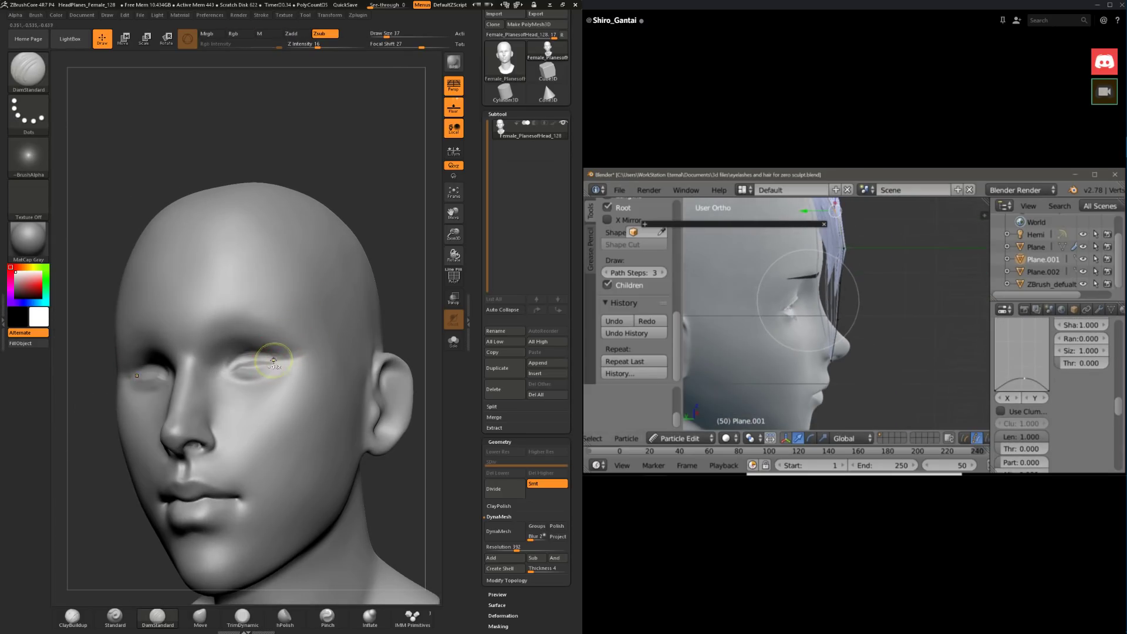
key("ctrl+z")
key("ctrl+z")
key("ctrl+z")
mouse_move(252, 356)
left_mouse_down()
mouse_move(275, 359)
mouse_move(311, 341)
left_mouse_up()
key("ctrl+z")
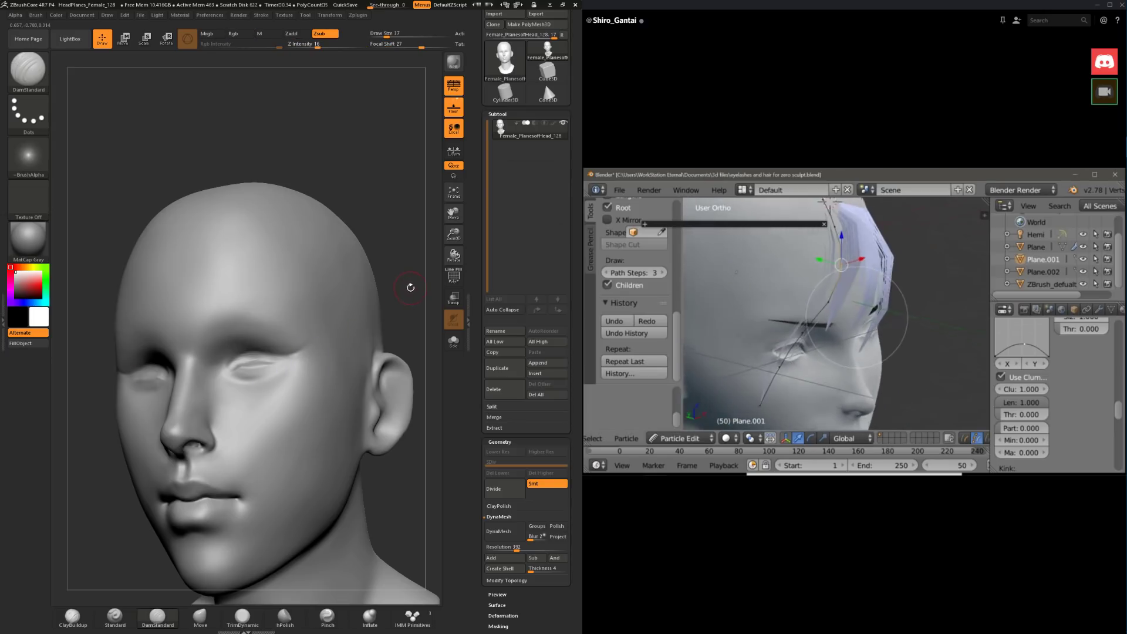
Step: Smooth the lower eyelids at draw size 37 and build up the inner eye corners with ClayBuildup at a smaller draw size
mouse_move(411, 288)
left_mouse_down("alt")
mouse_move(413, 234)
mouse_move(405, 293)
left_mouse_up("alt")
left_click_drag(290, 377, 266, 381, "shift")
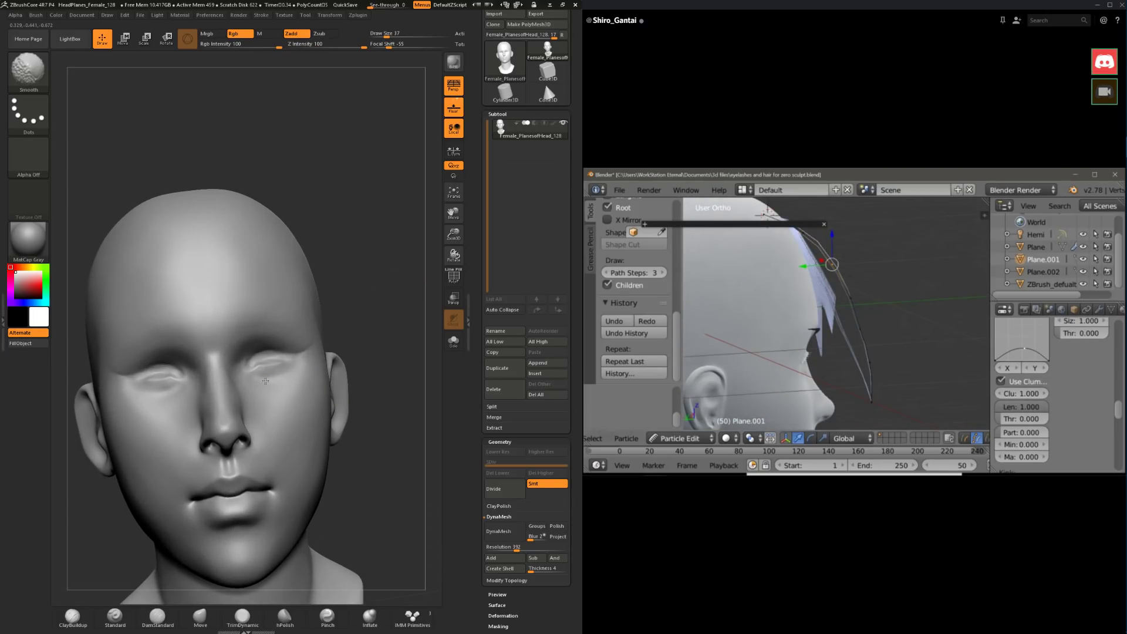
left_click(157, 616)
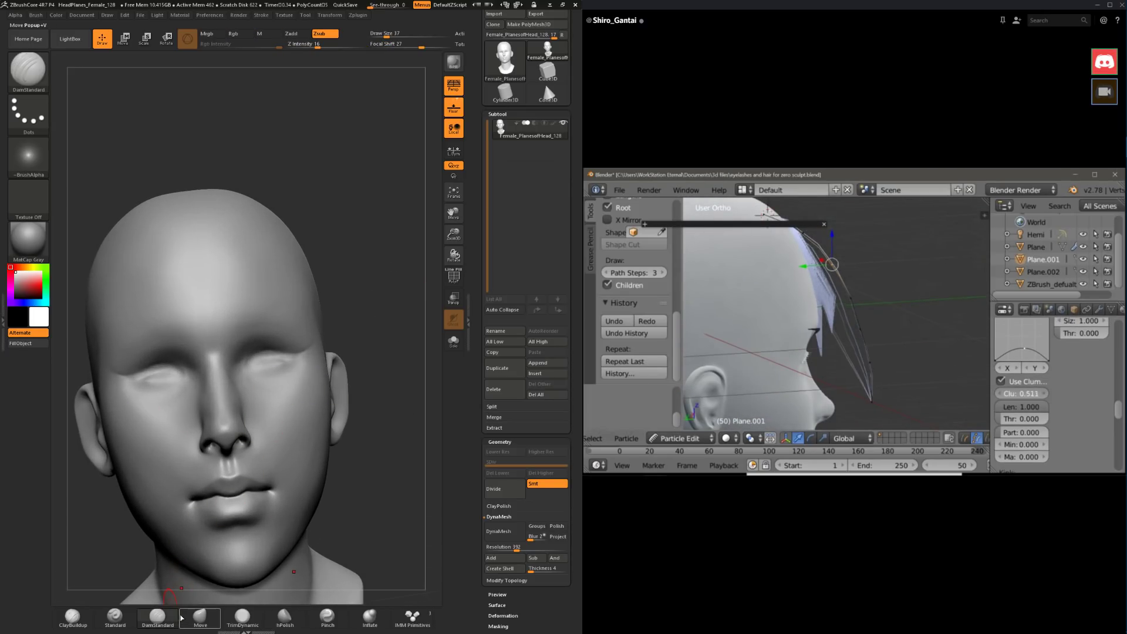
left_click(77, 621)
left_click_drag(360, 358, 245, 360)
key("space")
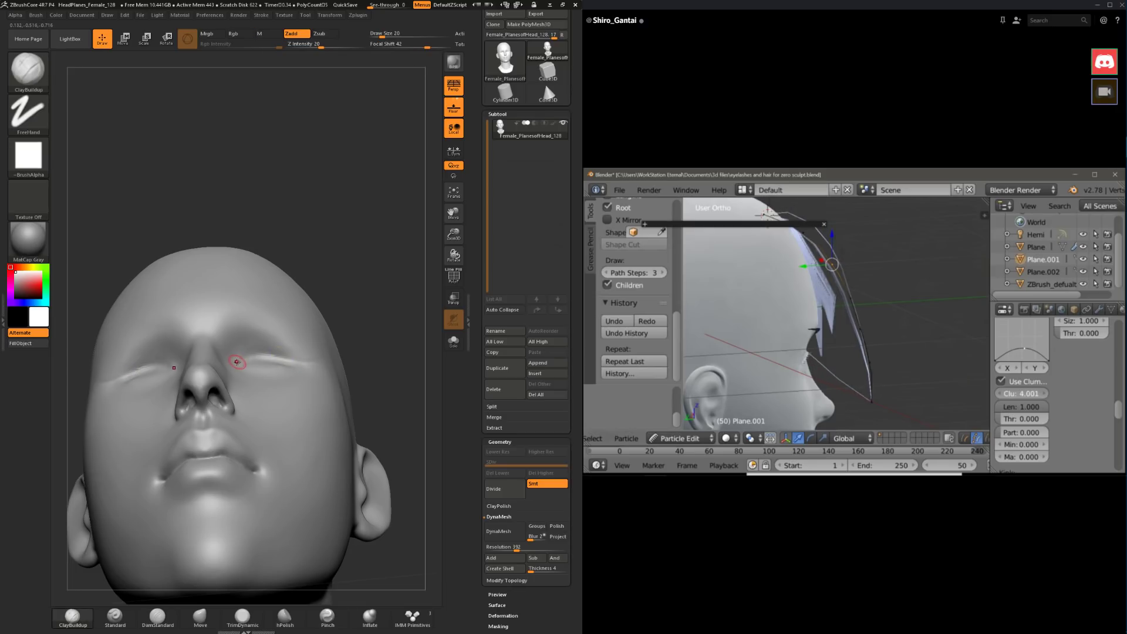
mouse_move(347, 270)
right_mouse_down("ctrl")
mouse_move(337, 214)
mouse_move(350, 273)
right_mouse_up("ctrl")
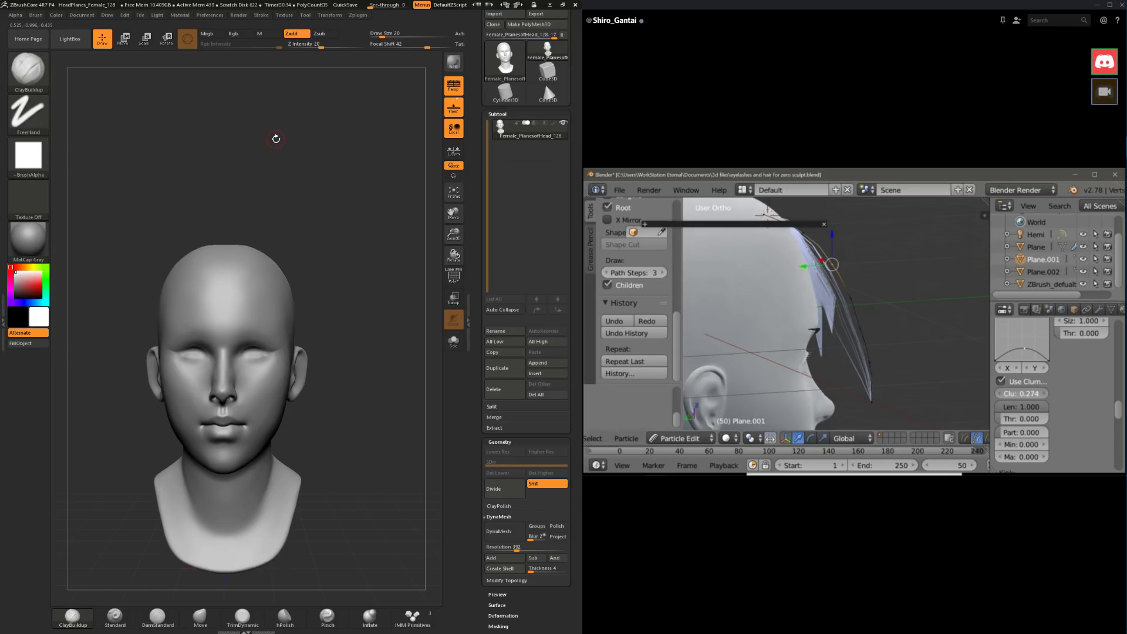
Step: Save the female head project as Week4_04
left_click(141, 17)
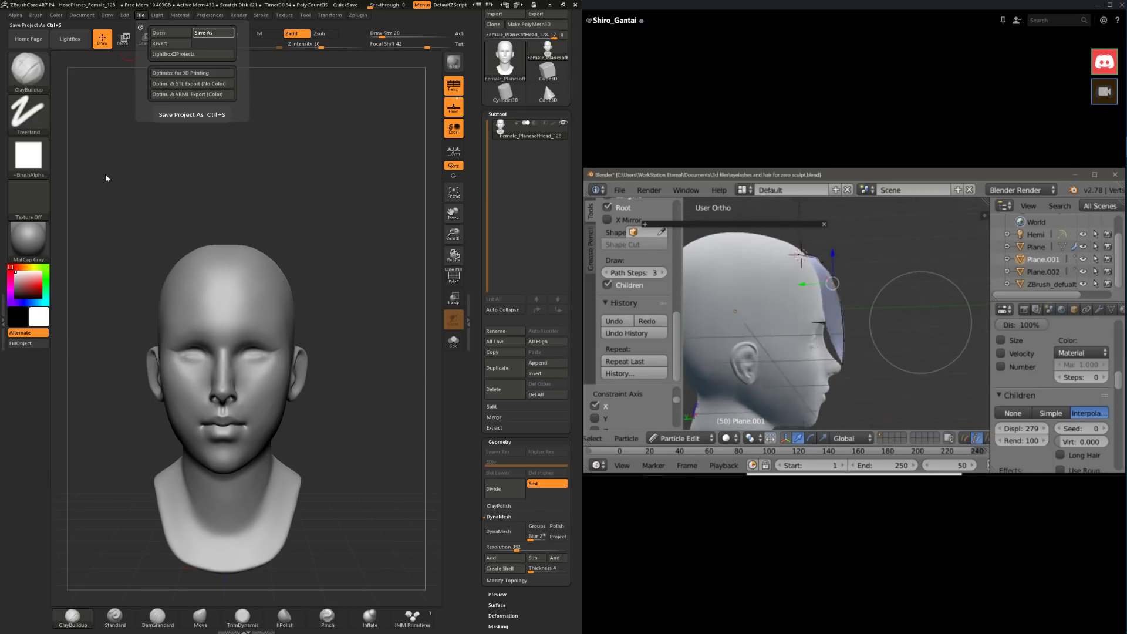
key("ctrl+s")
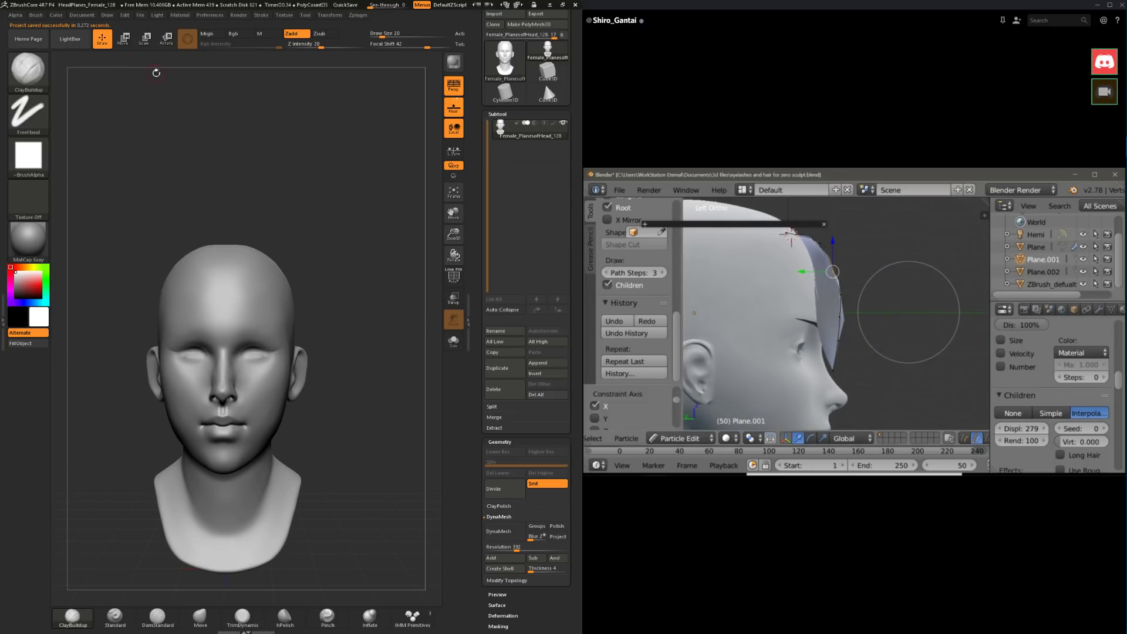
left_click(141, 16)
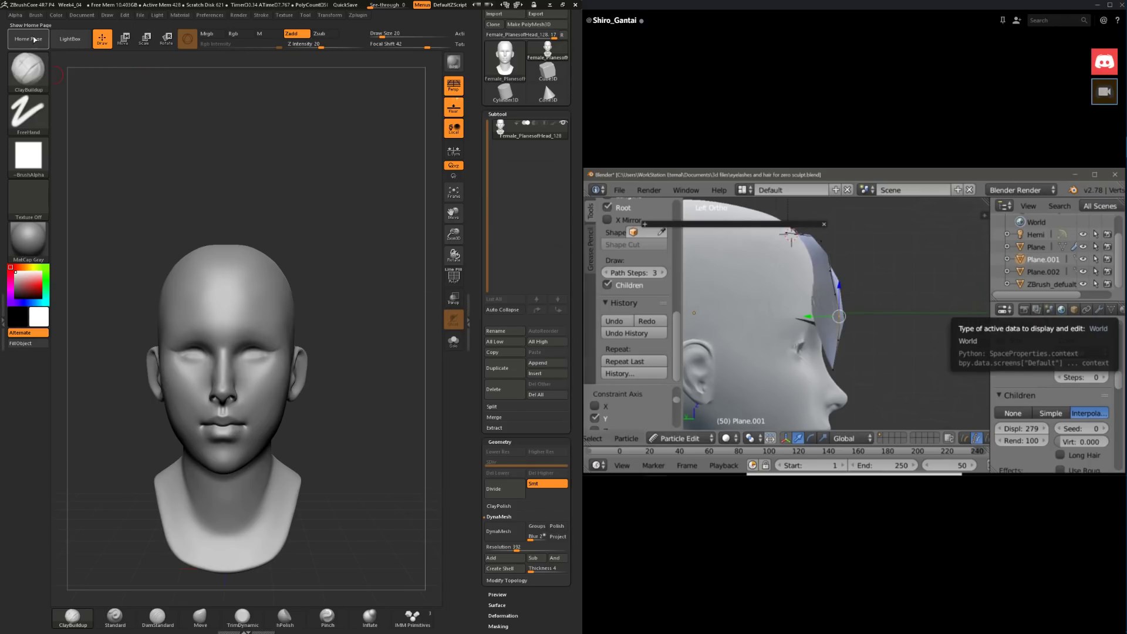
Step: Open the recent project Week4_01 and examine its coloured head and hair from the side and three-quarter views
left_click(69, 41)
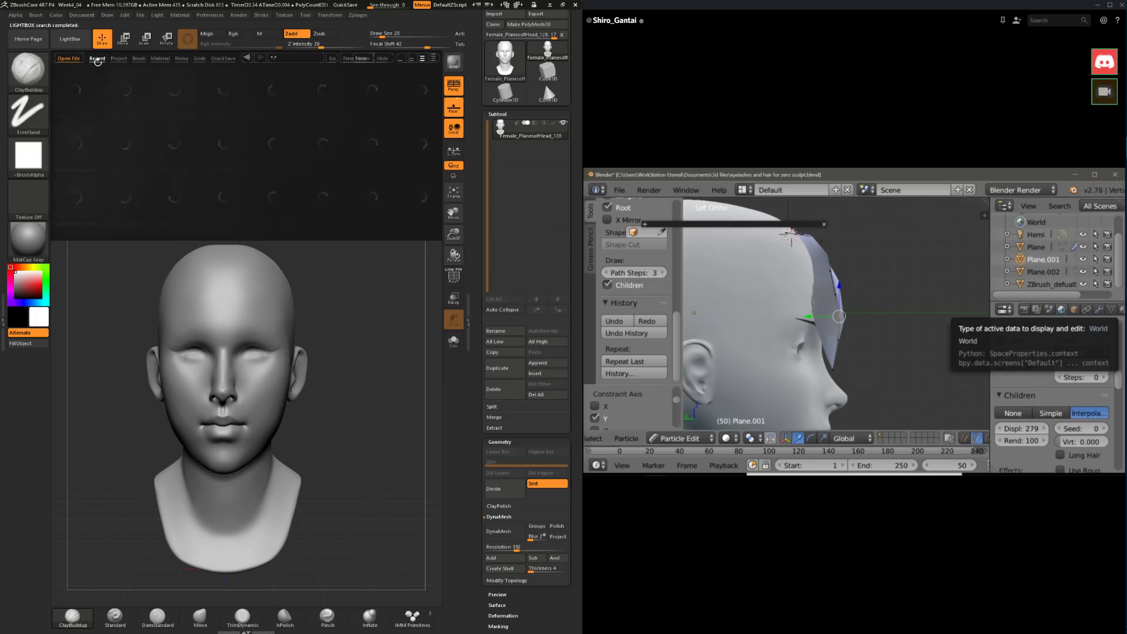
left_click(118, 99)
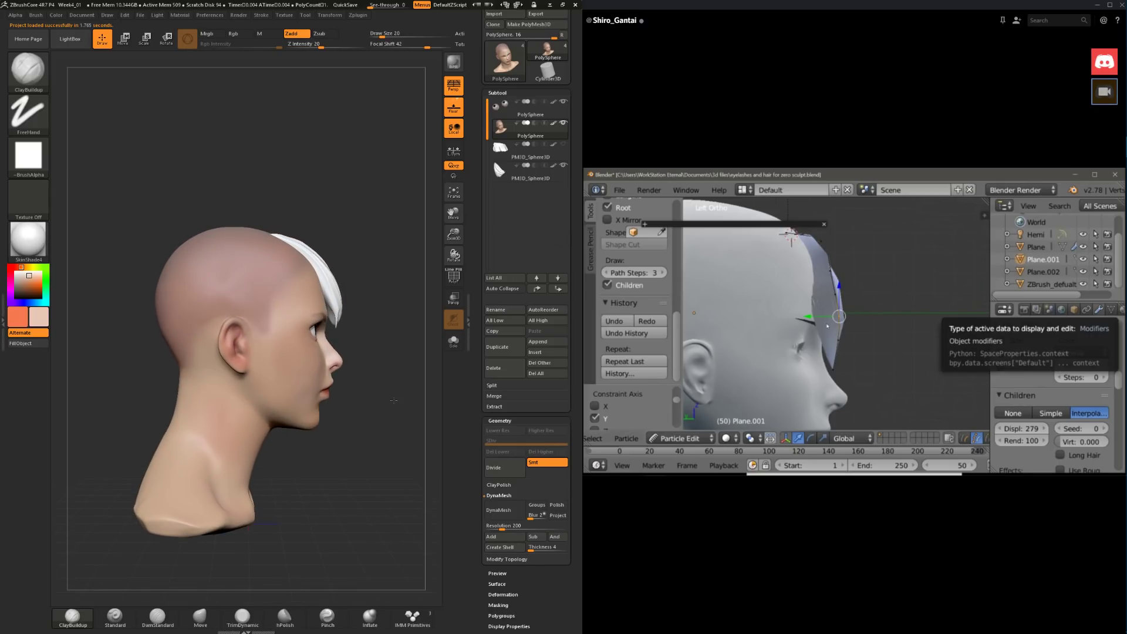
mouse_move(381, 388)
left_mouse_down("alt")
mouse_move(381, 343)
mouse_move(371, 451)
mouse_move(384, 393)
left_mouse_up("alt")
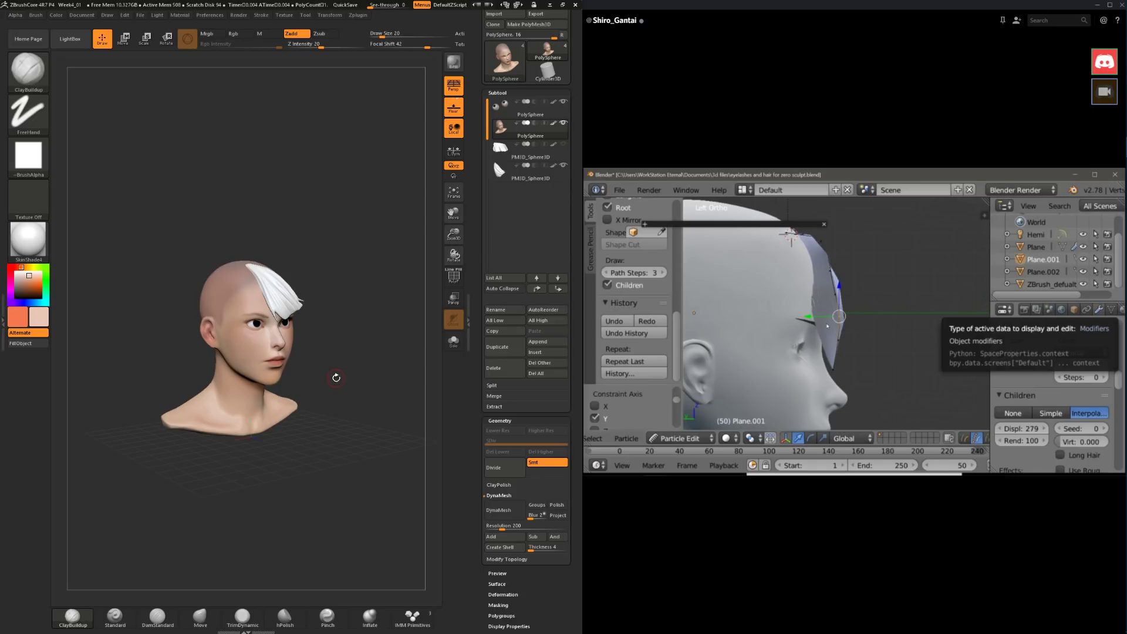
left_click_drag(338, 361, 241, 387, "alt")
left_click_drag(125, 466, 185, 460)
left_click_drag(358, 432, 333, 370)
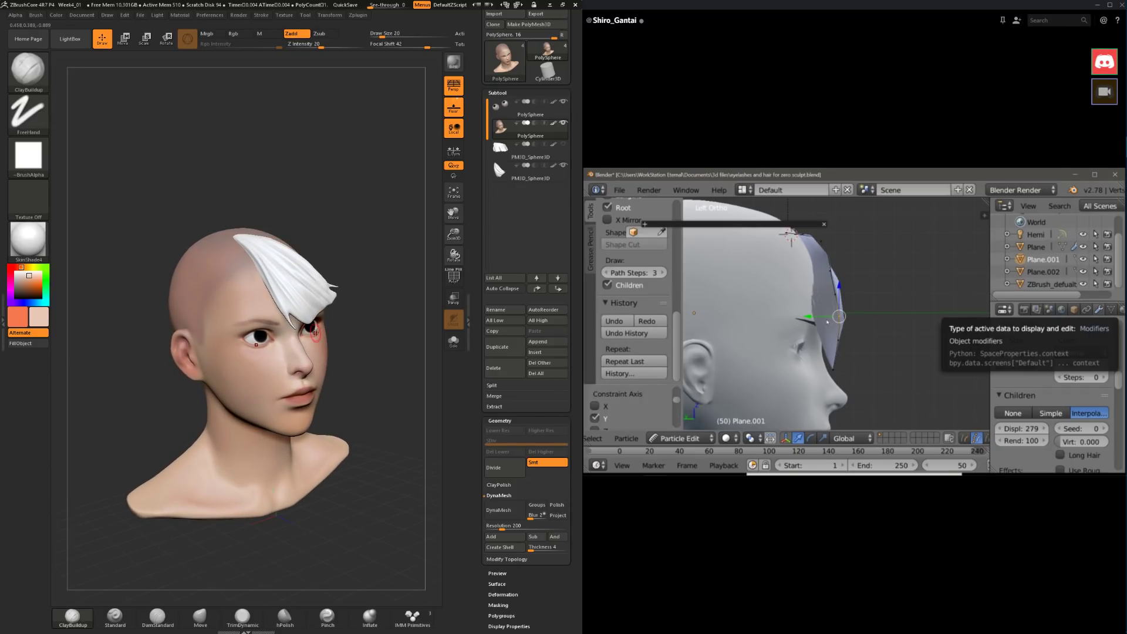
left_click_drag(321, 161, 360, 196)
Step: Open the recent project Week4_03 and examine its head sculpt in near-front view
left_click(140, 17)
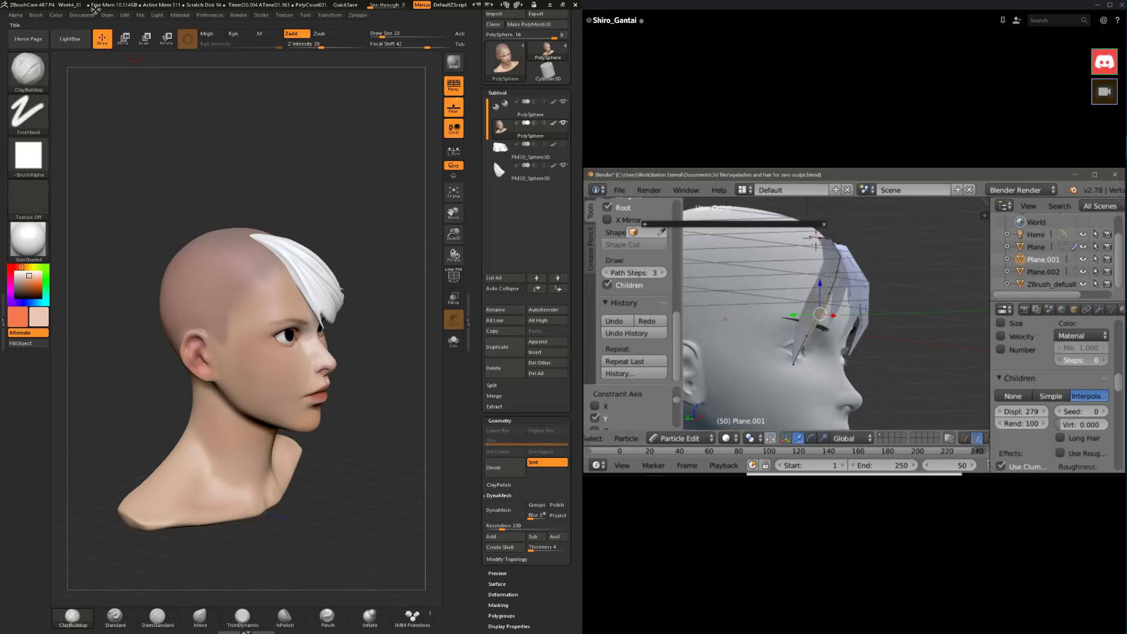
left_click(69, 39)
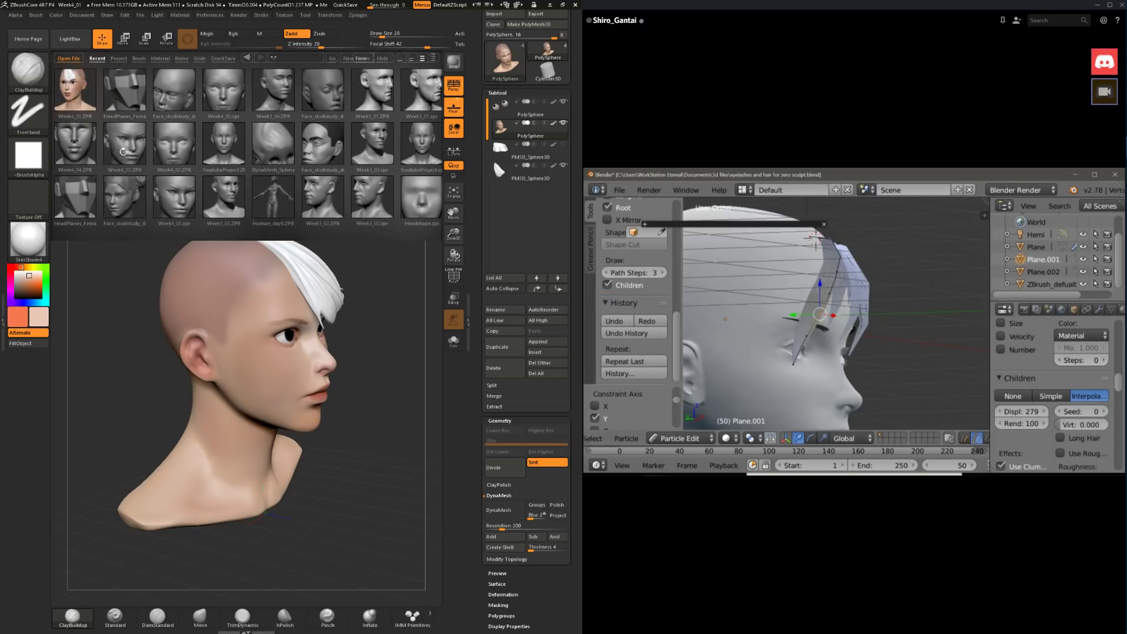
double_click(126, 141)
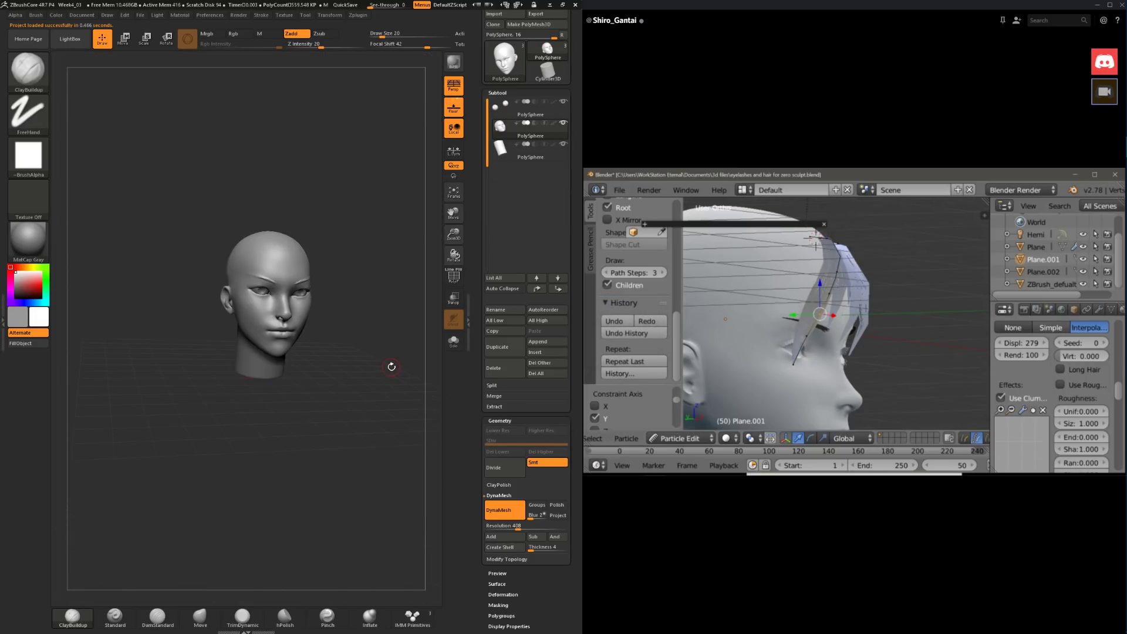
left_click_drag(390, 369, 355, 353)
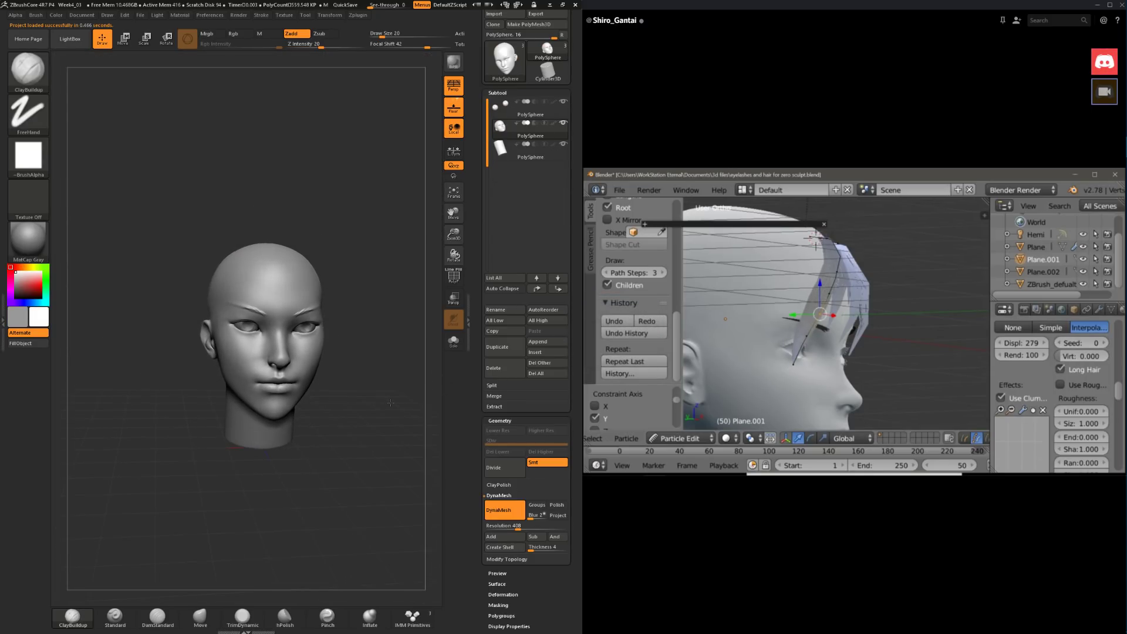
Step: Reopen the Week4_04 project to return to the female head sculpt
left_click(70, 38)
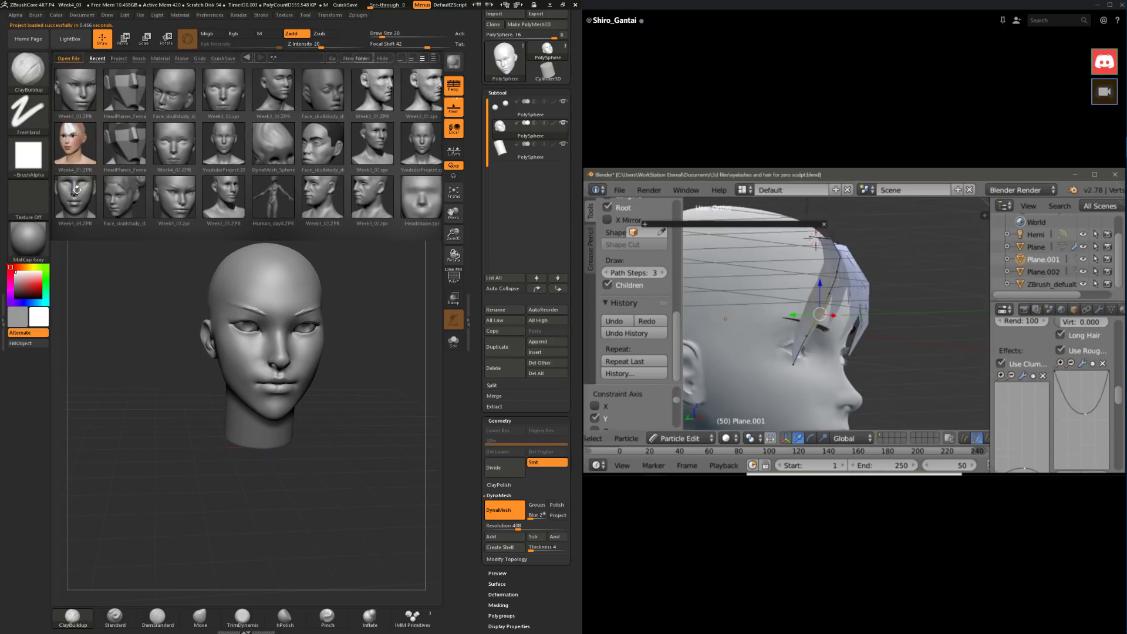
double_click(76, 199)
left_click(597, 353)
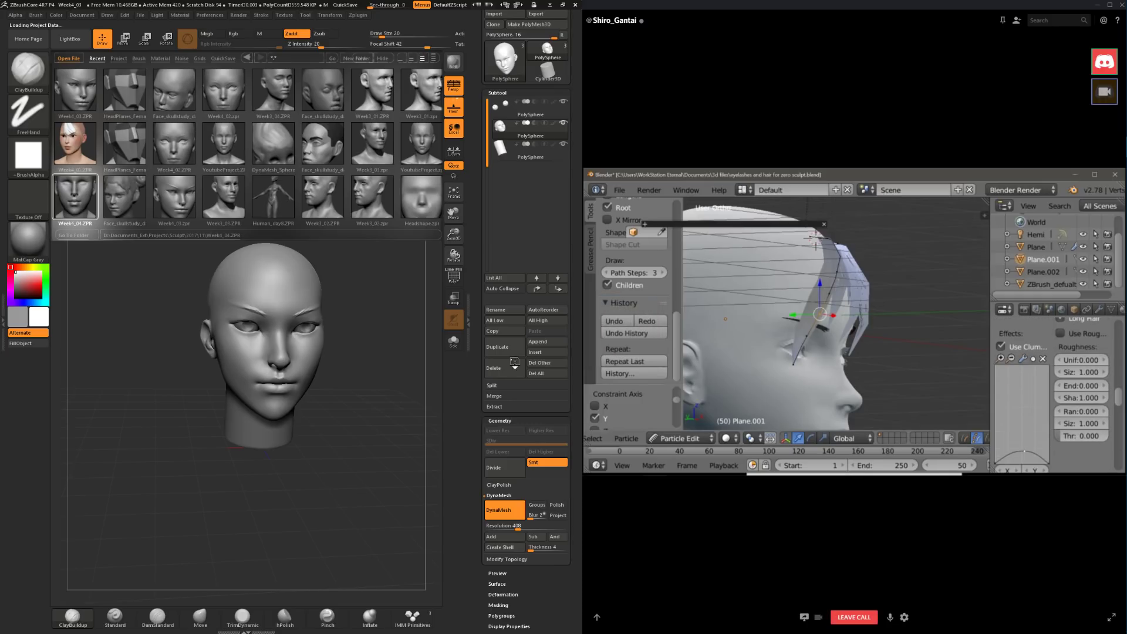
left_click_drag(361, 437, 392, 439)
left_click_drag(392, 439, 384, 519, "alt")
Step: Check the cheeks and jaw from above and from the front with the Move brush at draw size 80
left_click(200, 618)
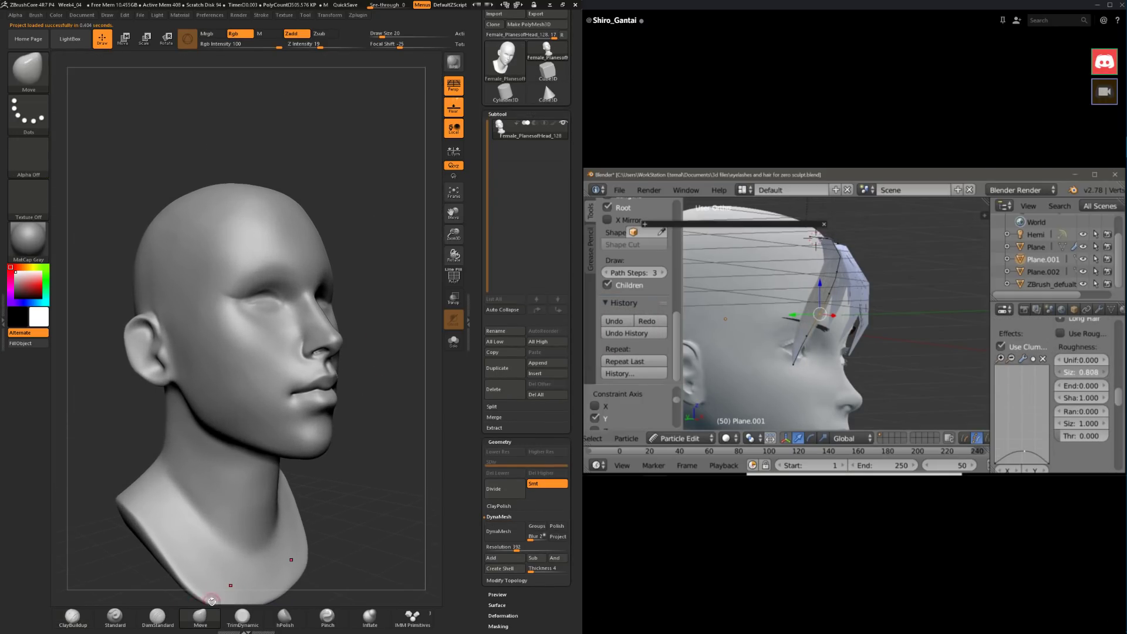
mouse_move(401, 434)
left_mouse_down()
mouse_move(368, 429)
mouse_move(366, 405)
mouse_move(310, 402)
mouse_move(401, 403)
mouse_move(395, 383)
mouse_move(333, 343)
mouse_move(310, 307)
mouse_move(320, 426)
mouse_move(363, 398)
mouse_move(327, 456)
left_mouse_up()
key("space")
key("space")
key("space")
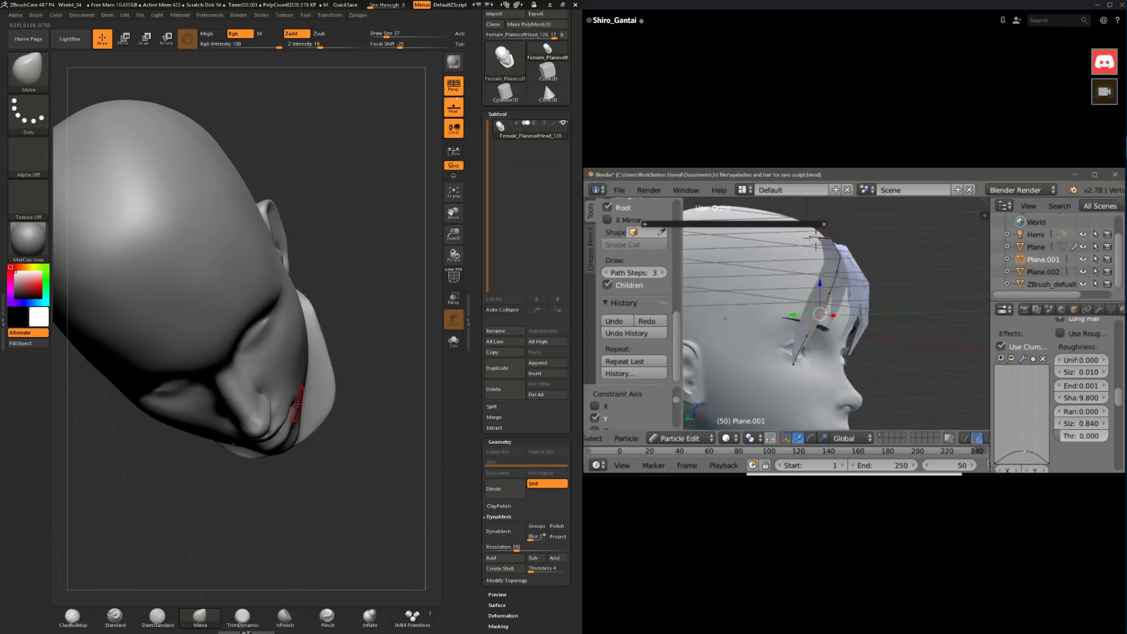
key("space")
left_click_drag(360, 436, 312, 420)
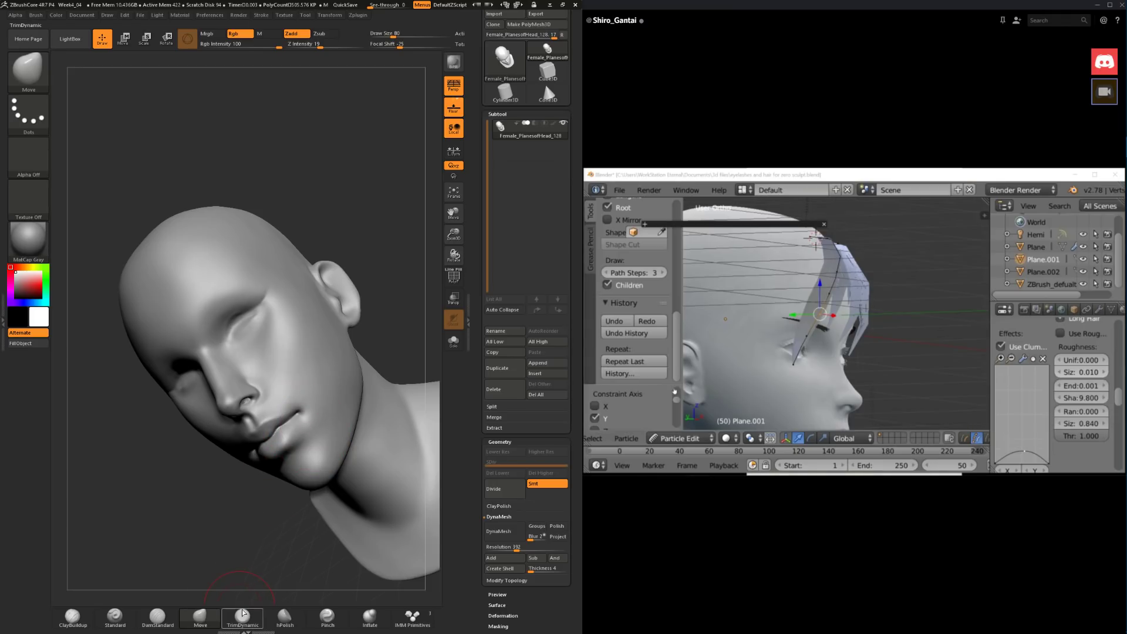
left_click_drag(238, 567, 251, 478)
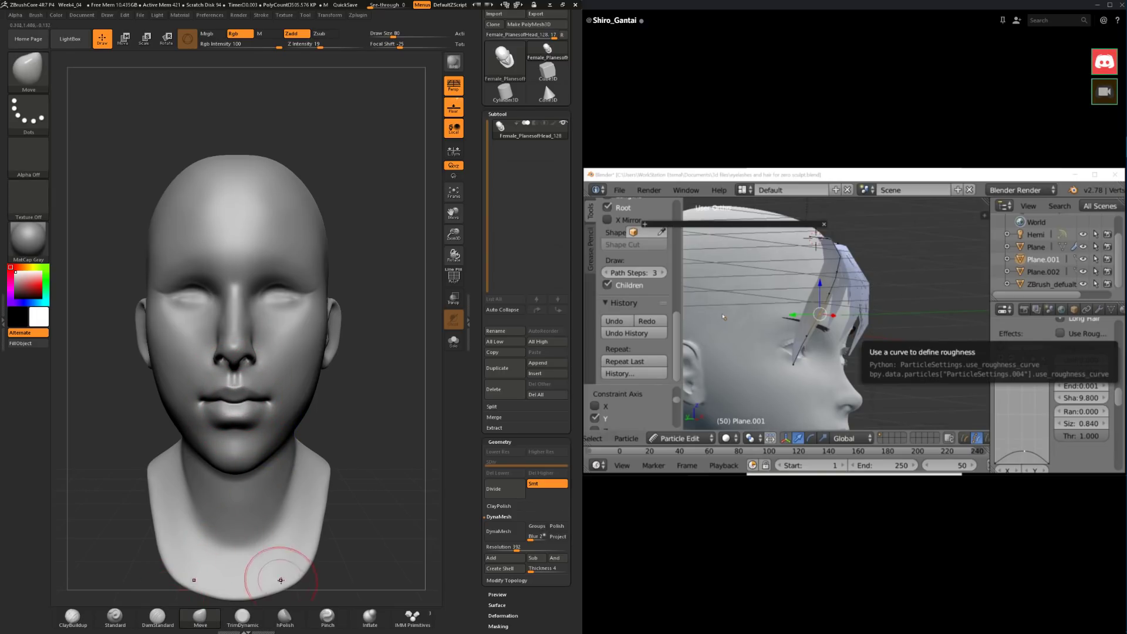
Step: Flatten the side of the lower jaw with TrimDynamic at draw size 41, working from below
left_click(242, 617)
mouse_move(332, 454)
left_mouse_down()
mouse_move(372, 443)
mouse_move(376, 411)
left_mouse_up()
key("space")
mouse_move(374, 424)
left_mouse_down()
mouse_move(351, 394)
mouse_move(233, 402)
left_mouse_up()
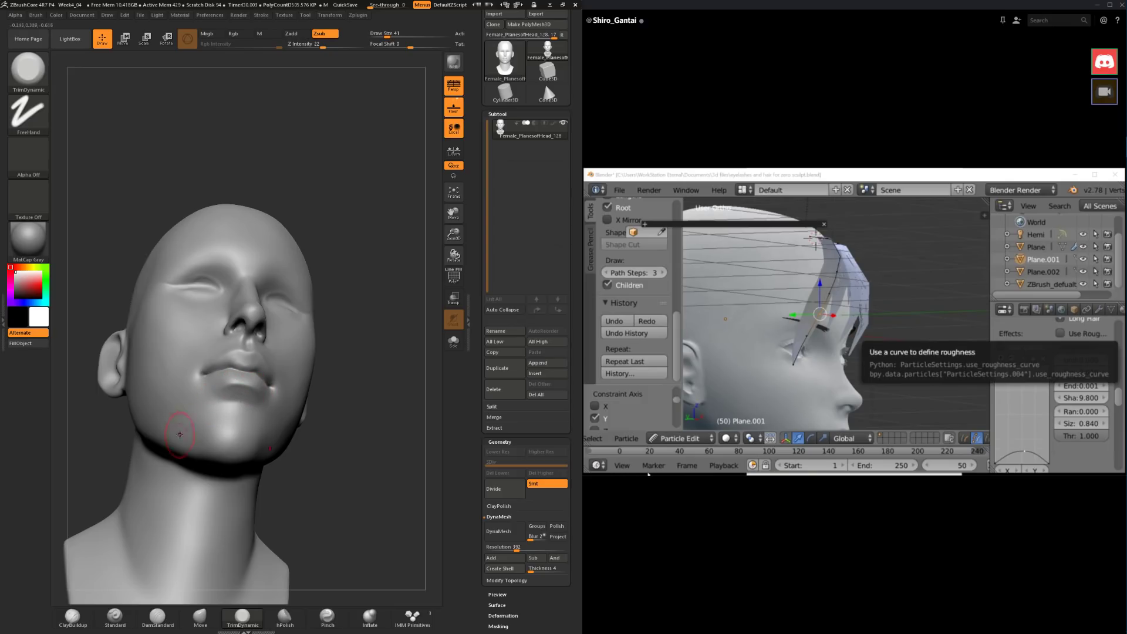
Step: Build up the side of the chin with ClayBuildup at draw size 62 in three-quarter view
left_click(72, 617)
left_click_drag(320, 458, 307, 474, "shift")
key("space")
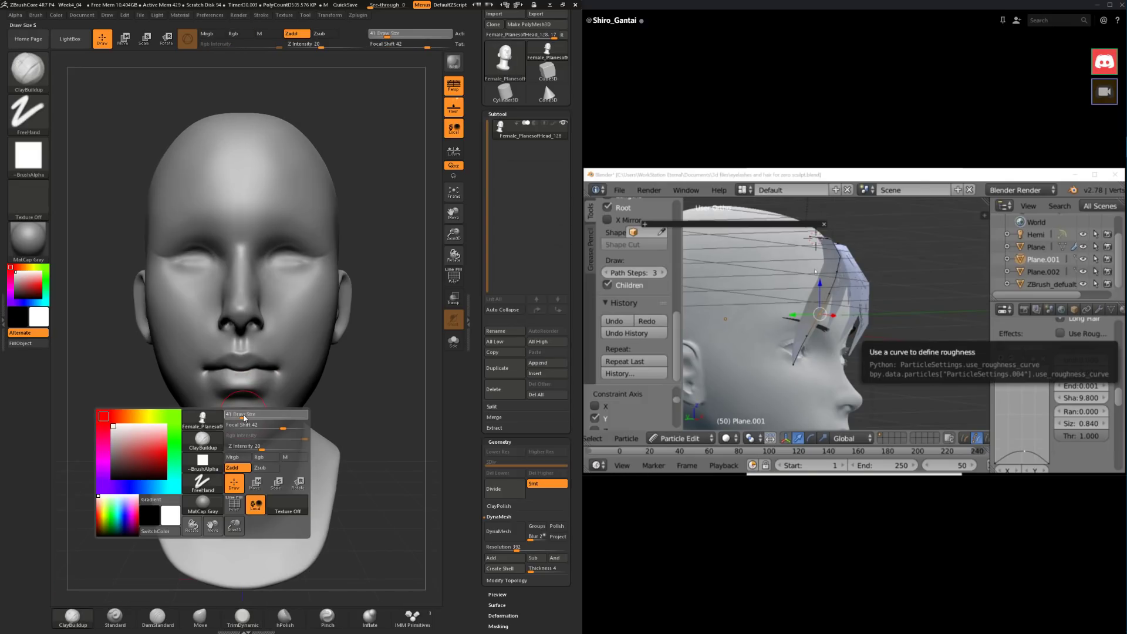
left_click_drag(241, 418, 249, 420)
left_click_drag(329, 424, 390, 411)
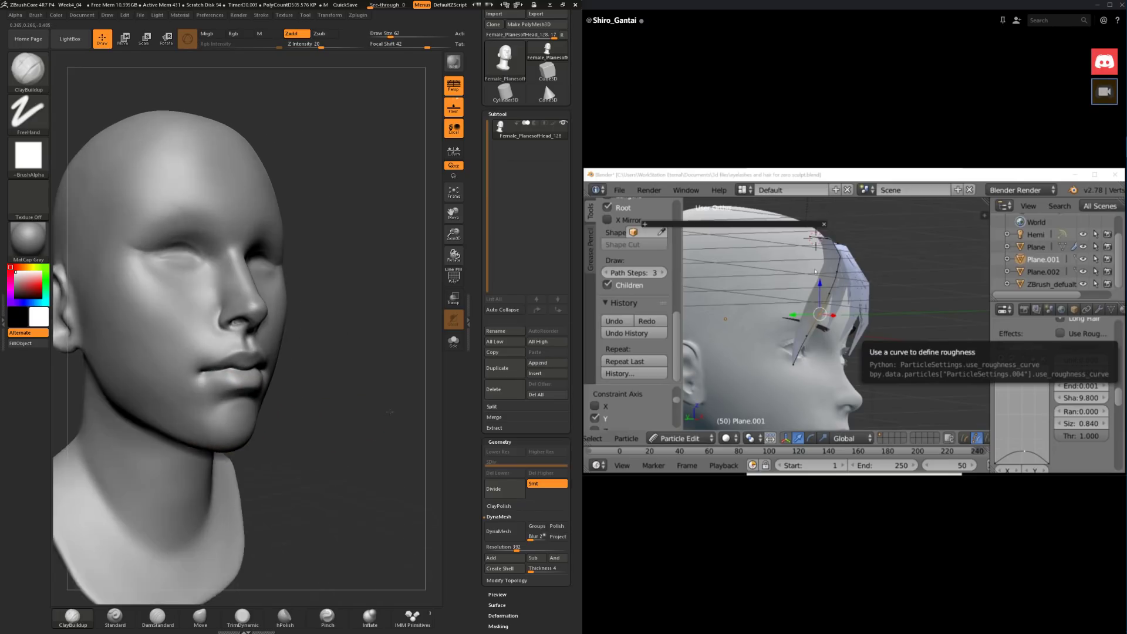
left_click_drag(228, 421, 243, 428, "shift")
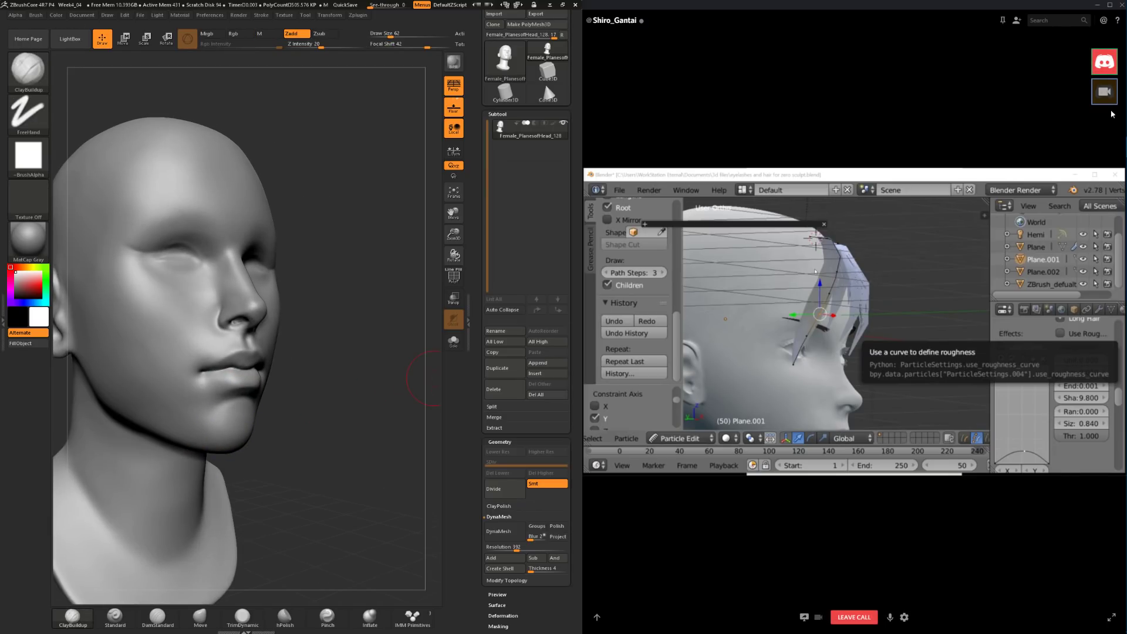
mouse_move(1126, 107)
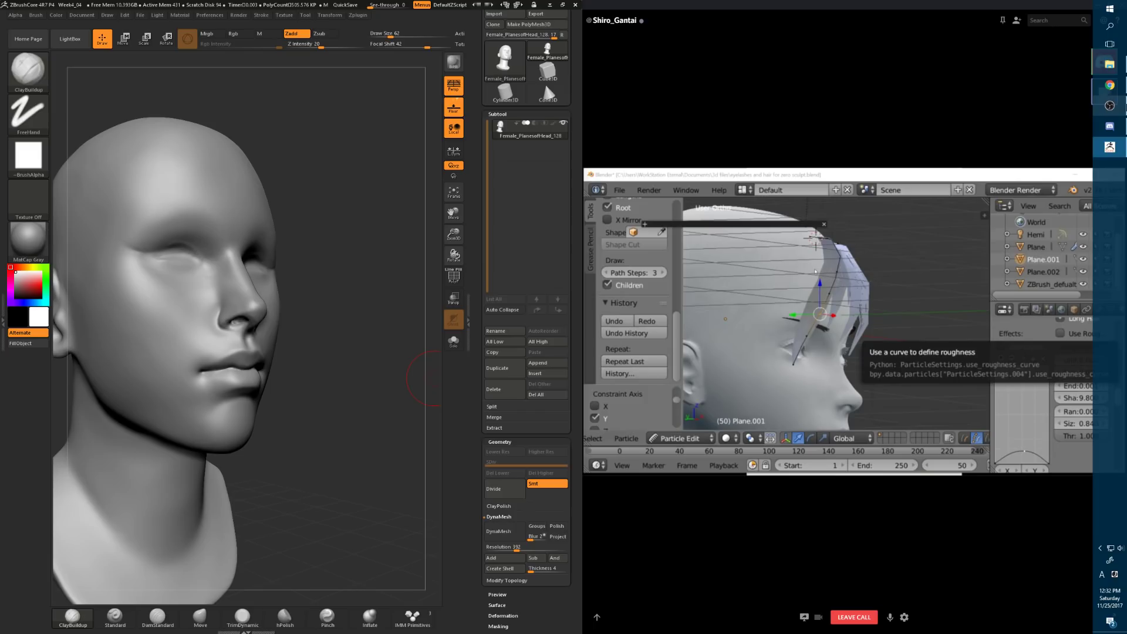
left_click(1113, 114)
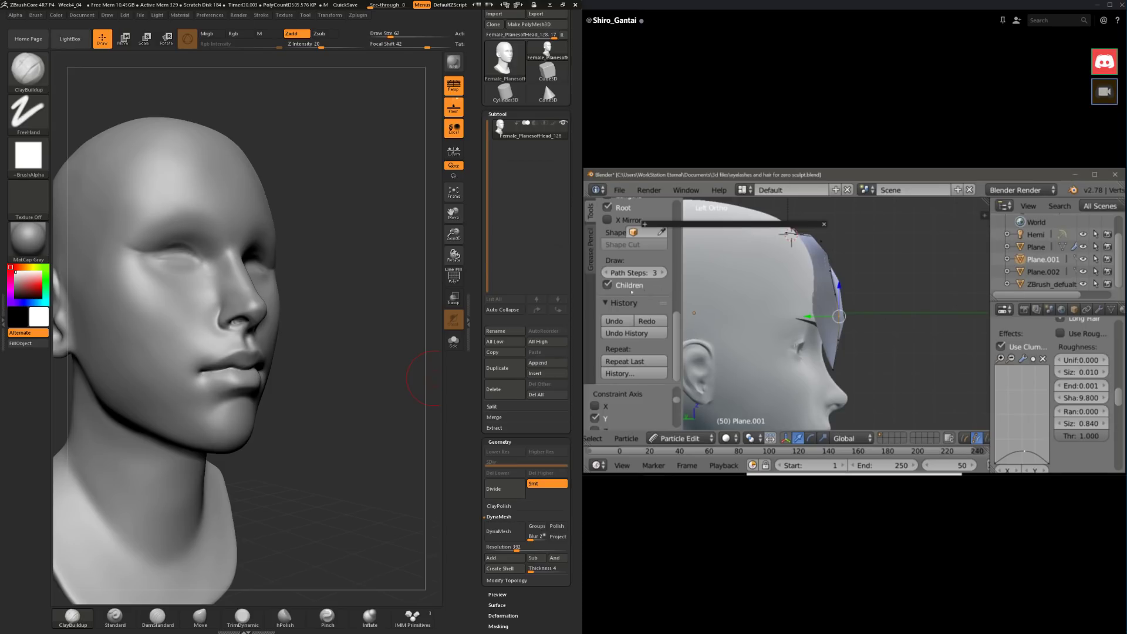
key("KP_1")
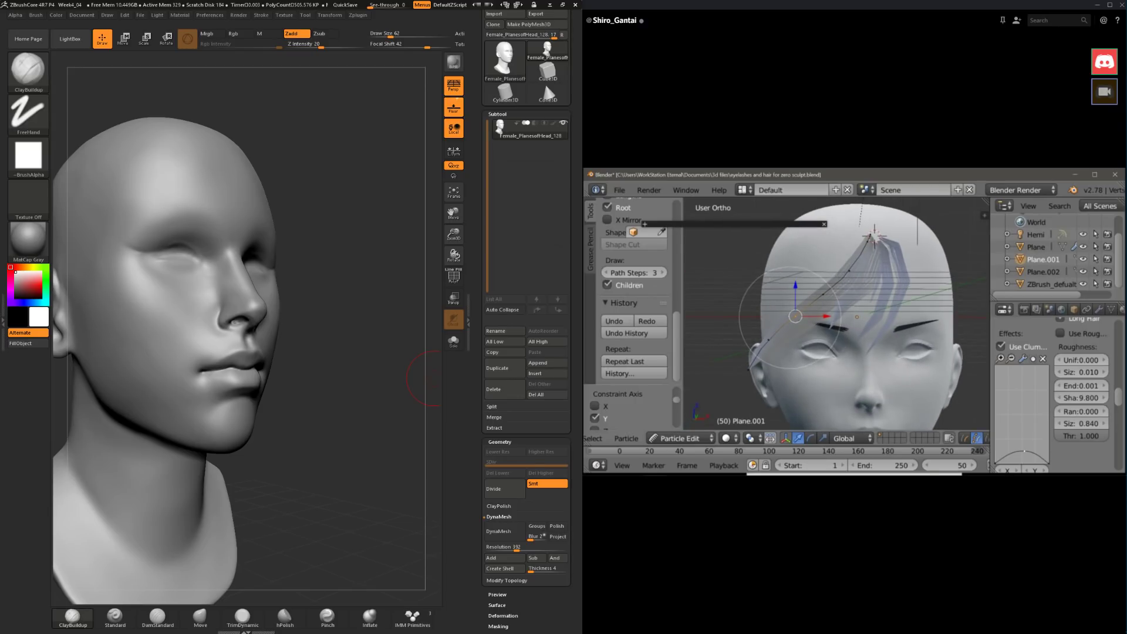